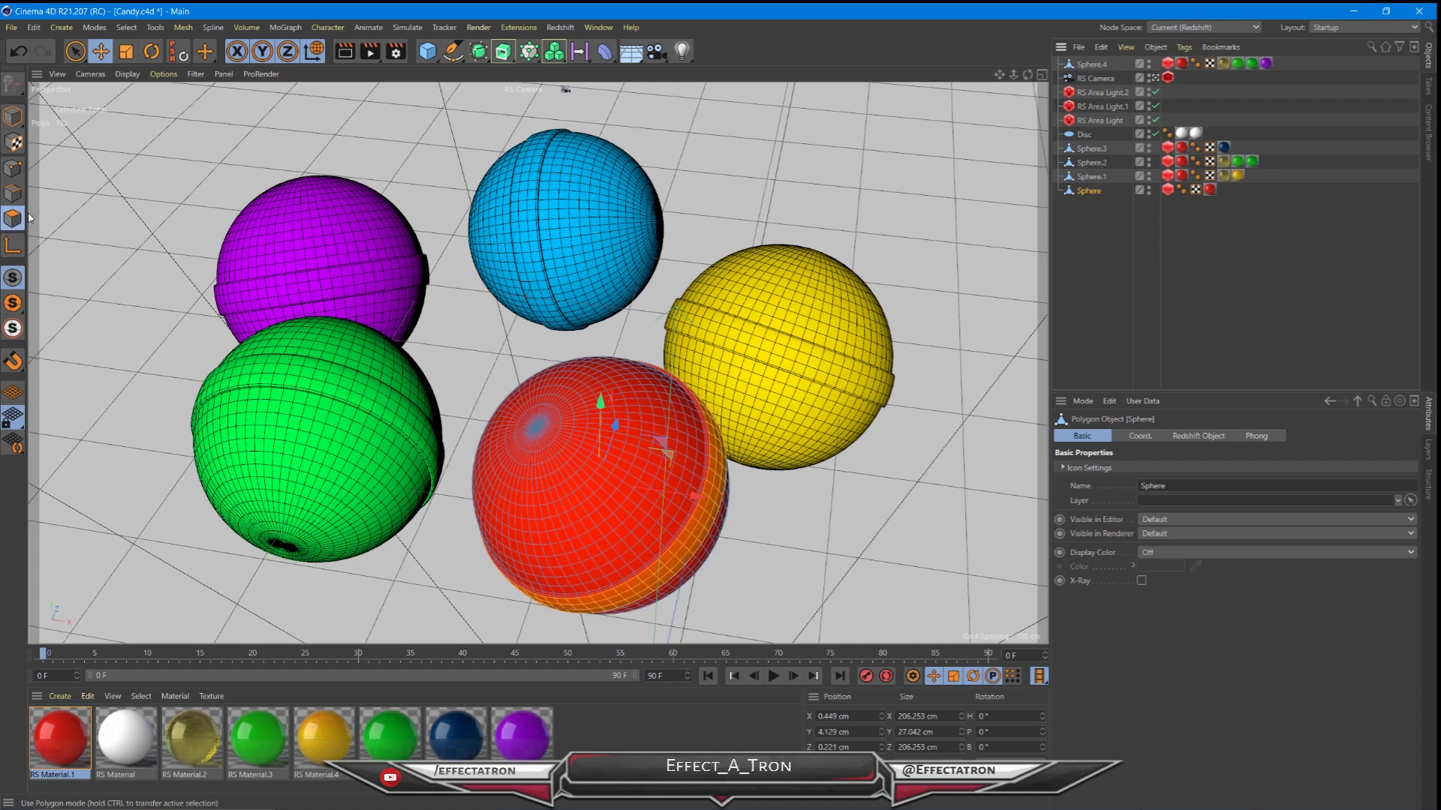
click(126, 27)
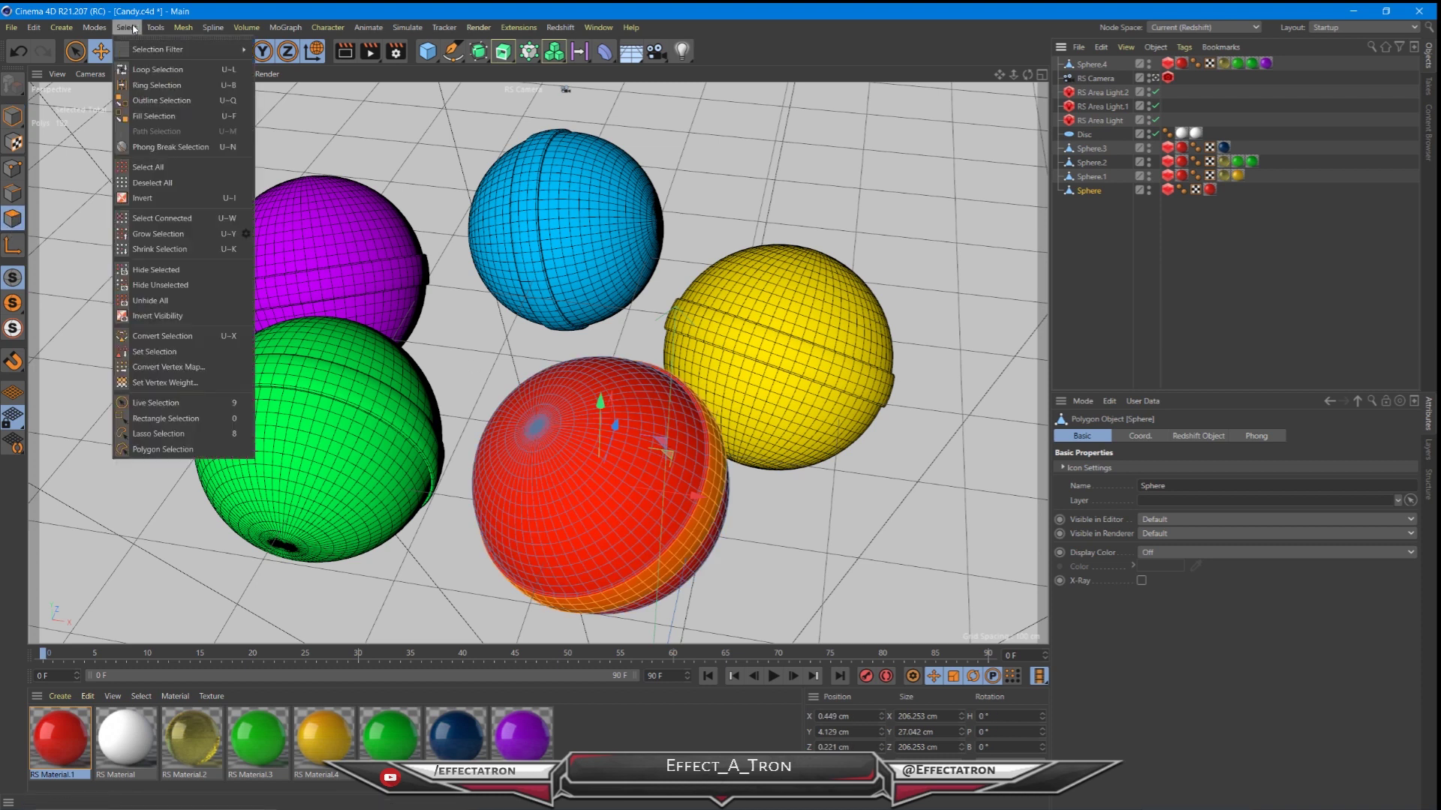
click(135, 86)
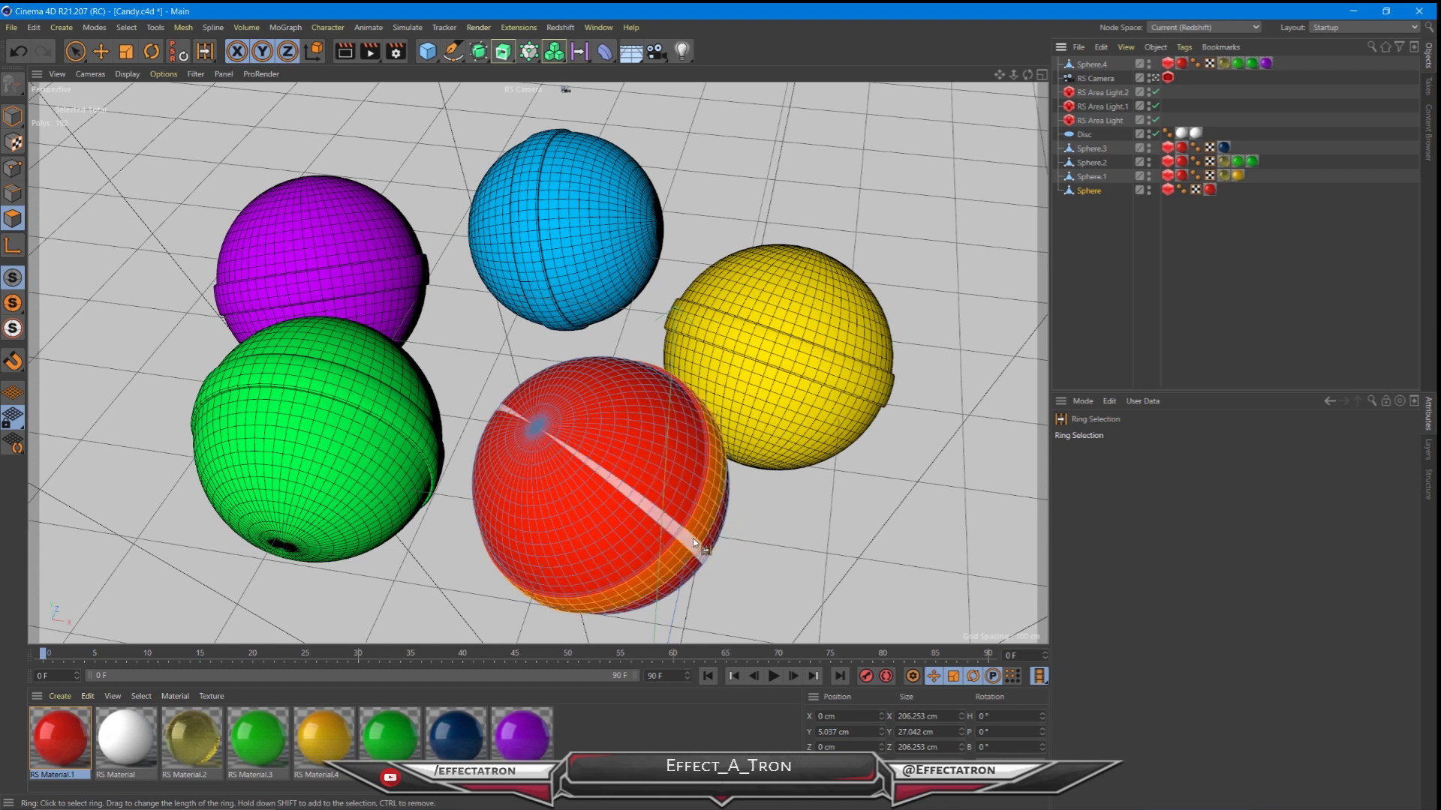
key(e)
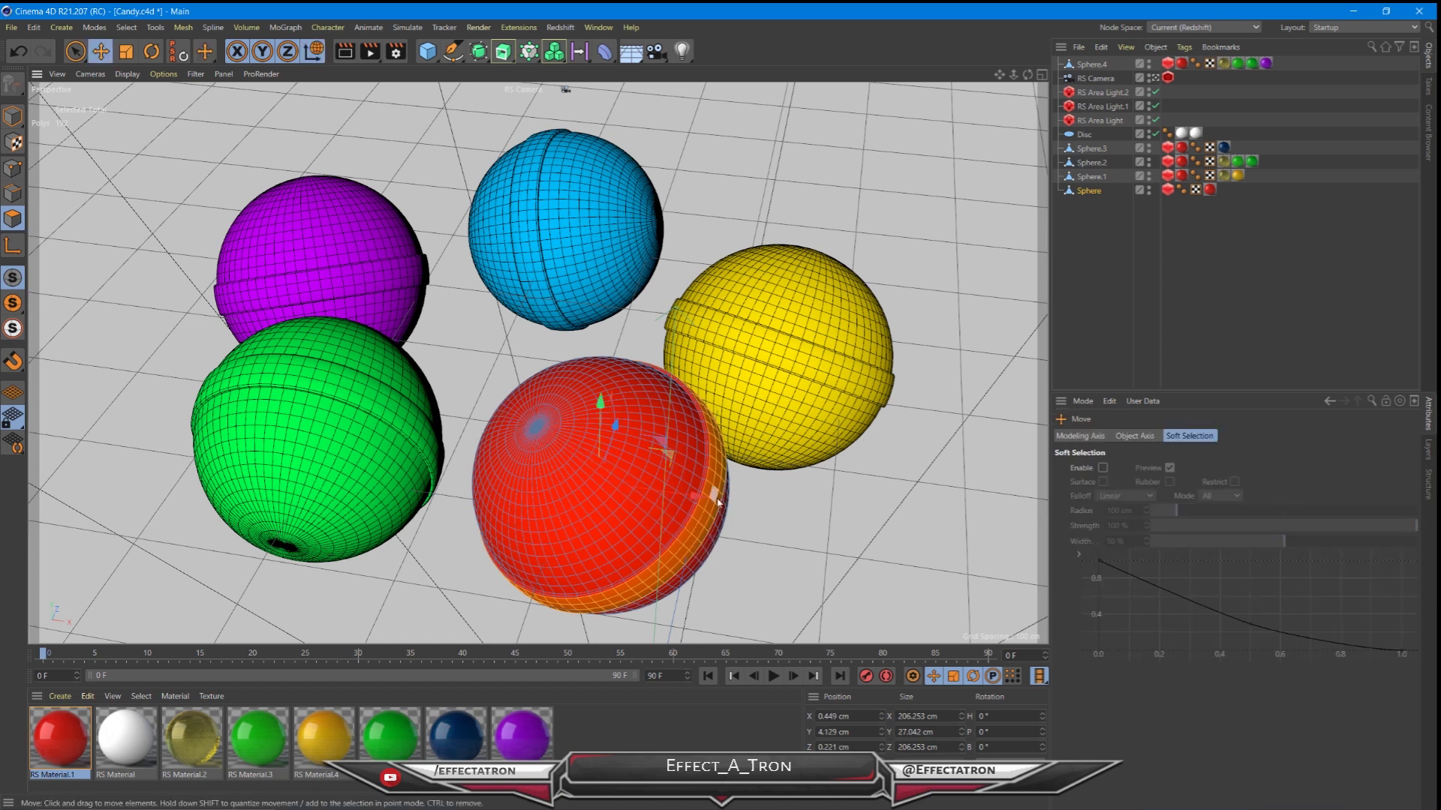
right_click(727, 497)
right_click(693, 534)
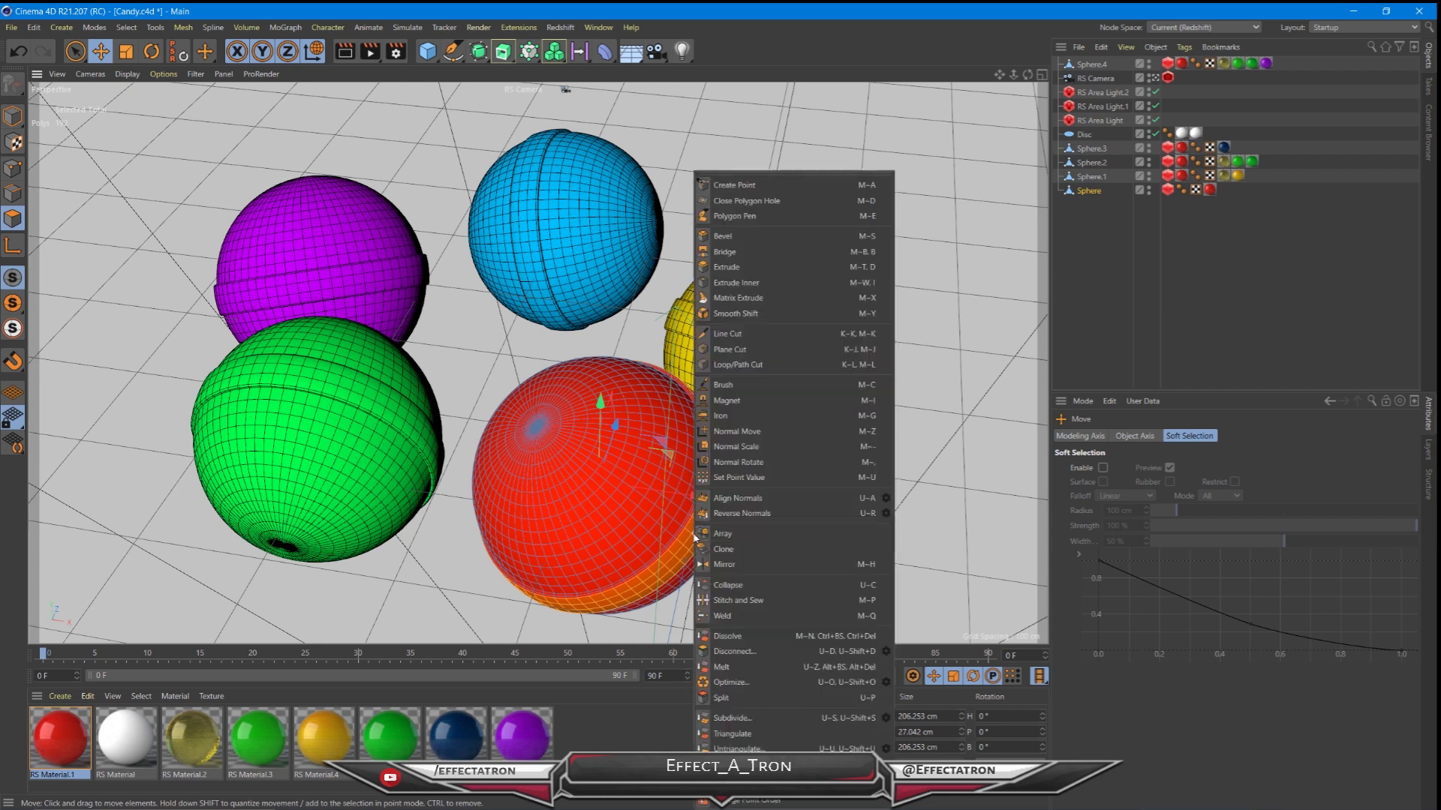
click(747, 268)
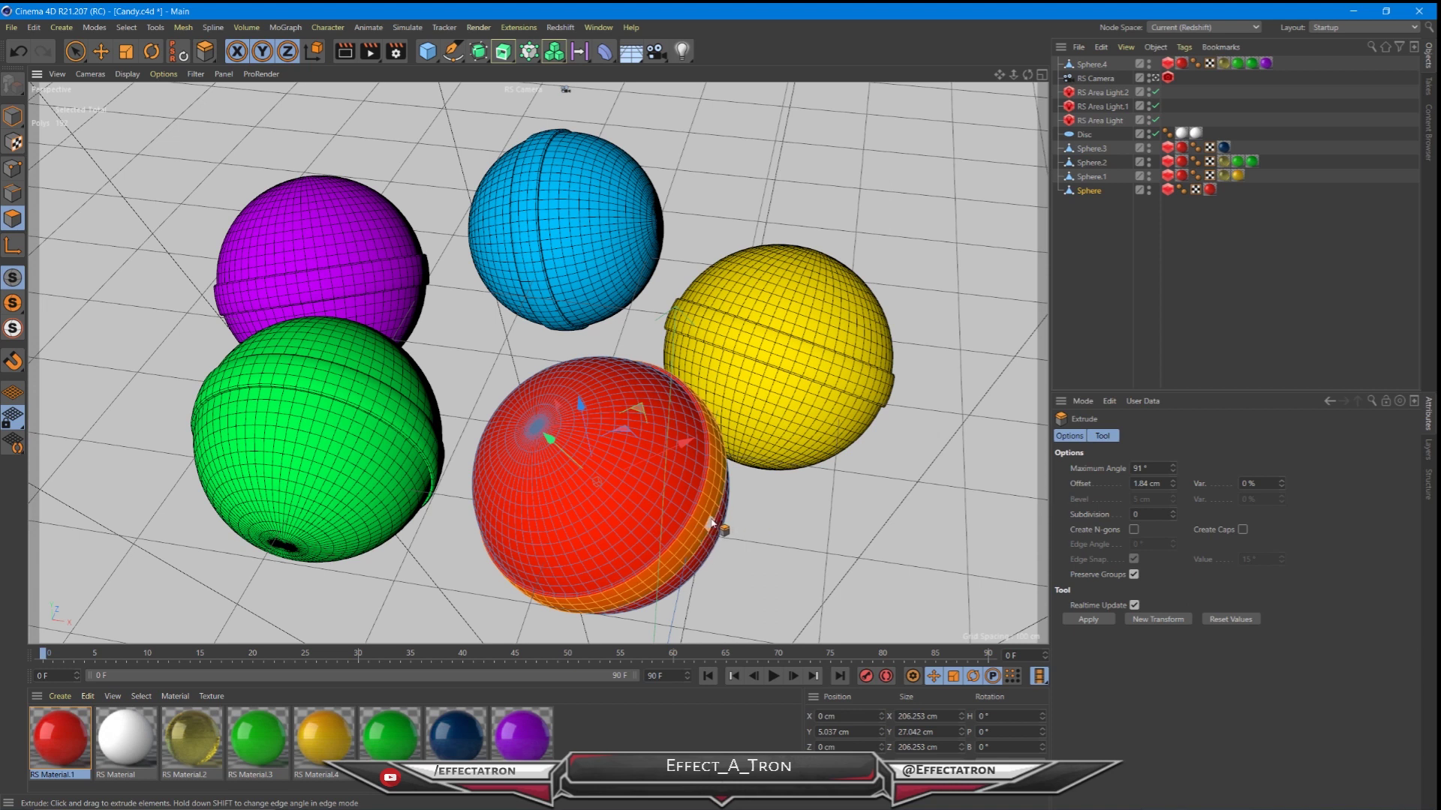
key(t)
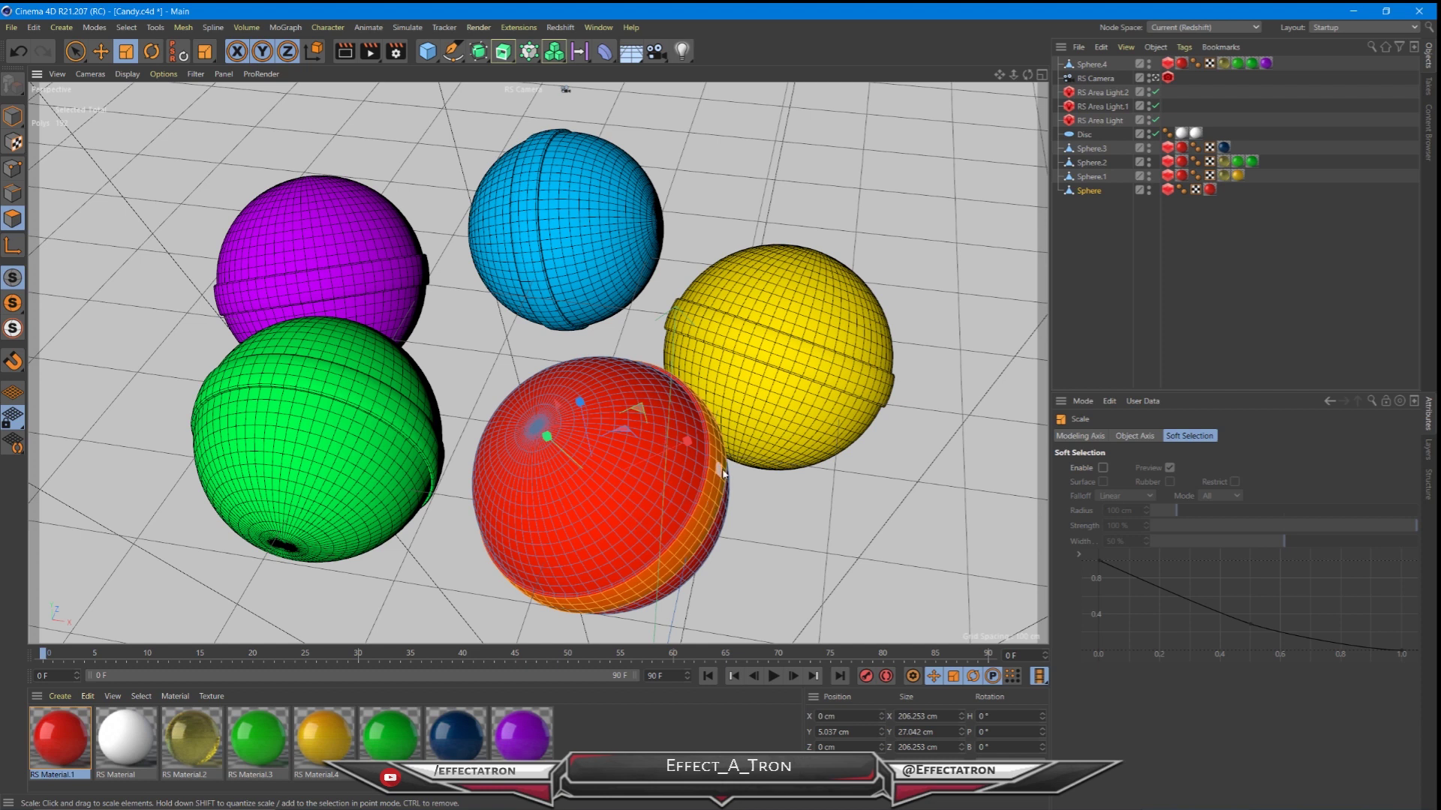
scroll(710, 511, up, 5)
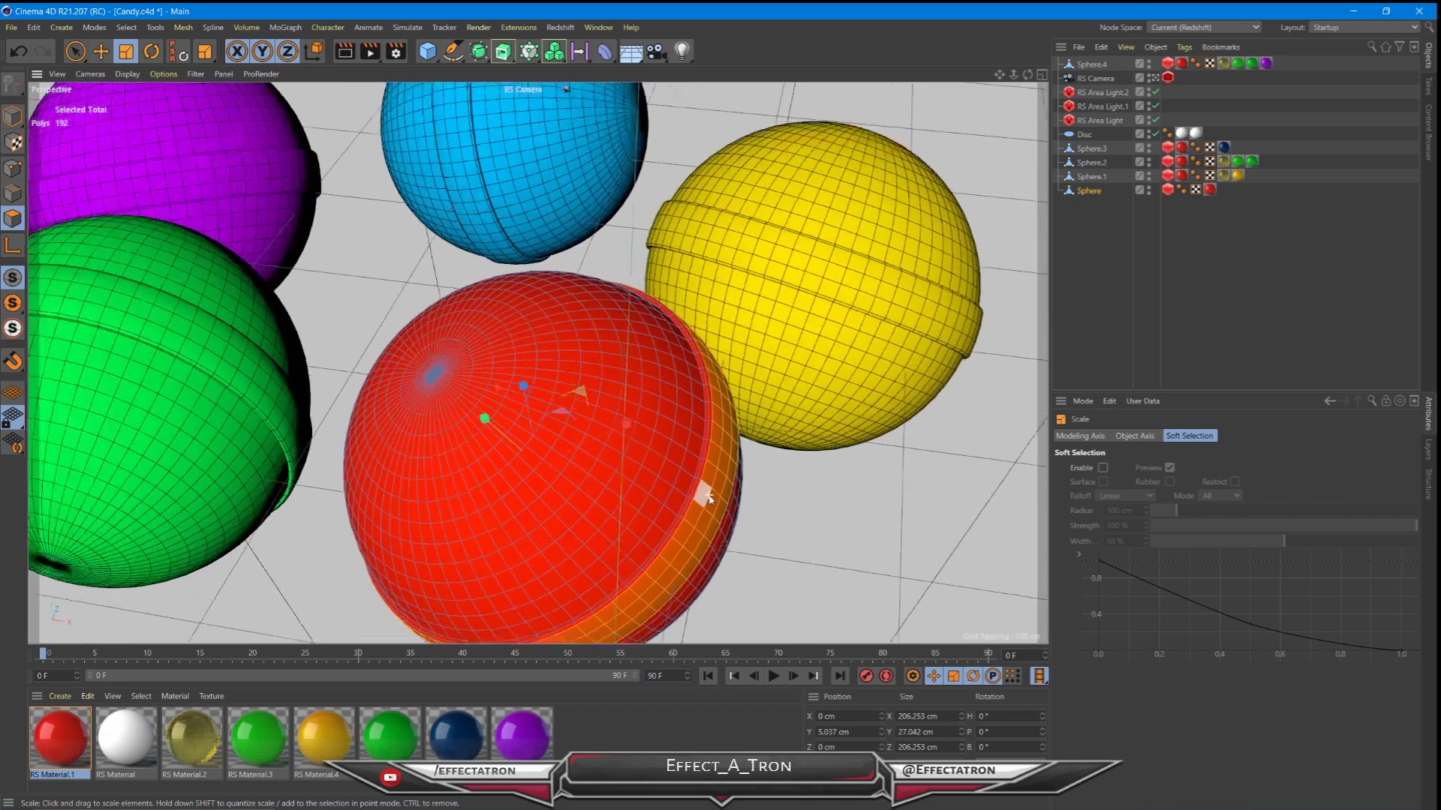
scroll(704, 473, down, 8)
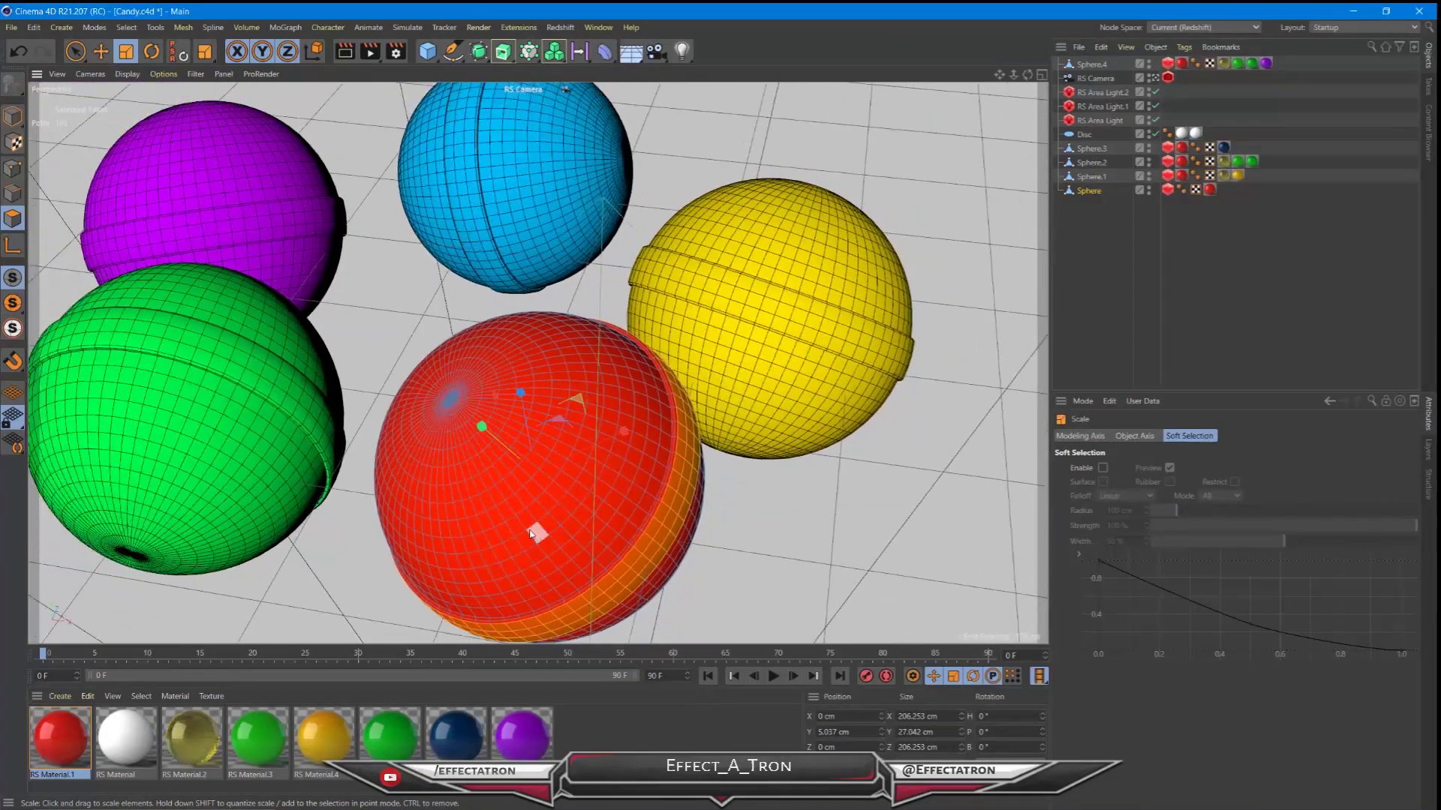
alt+drag(475, 514, 504, 433)
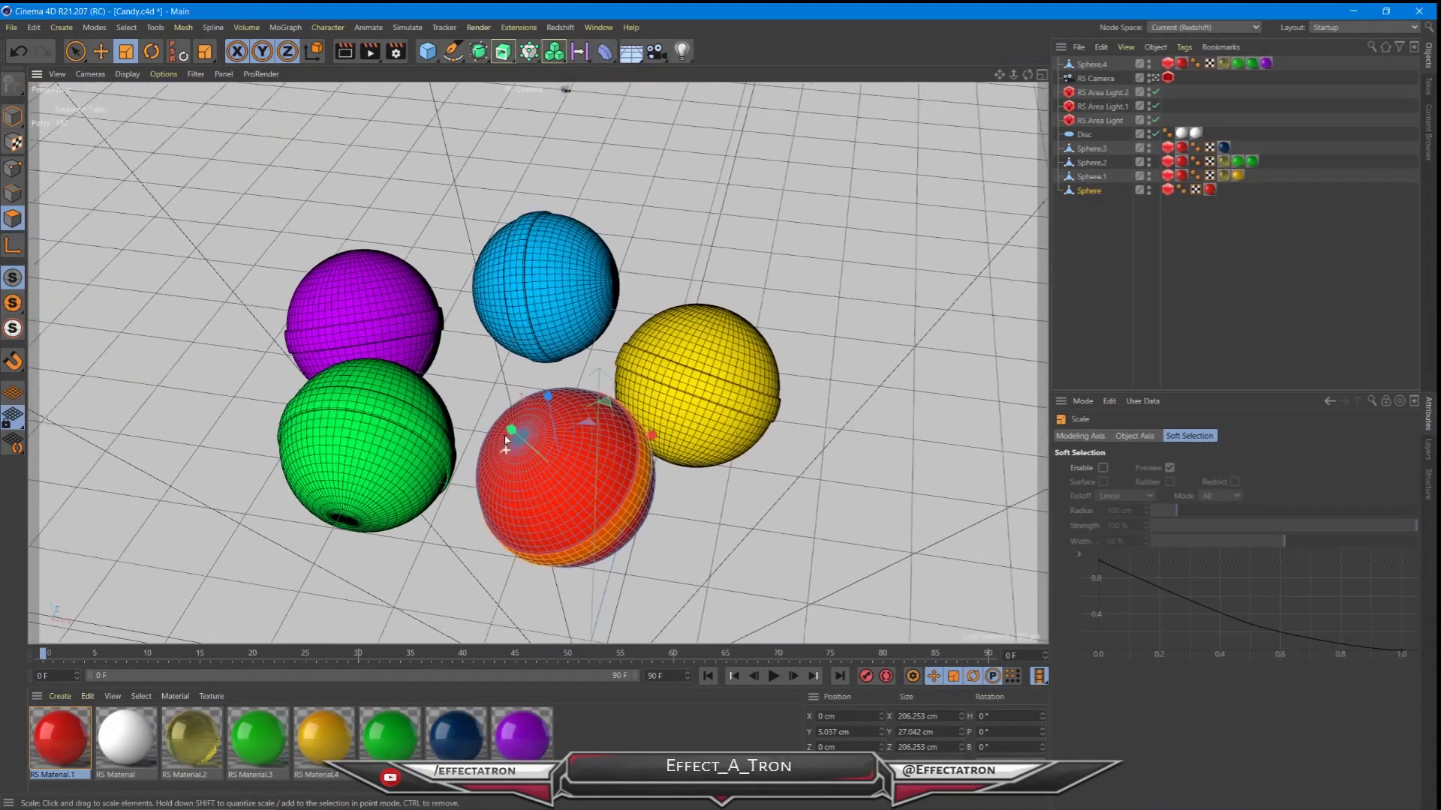
- Add a sphere primitive and raise it above the group of candy spheres
click(428, 51)
click(701, 95)
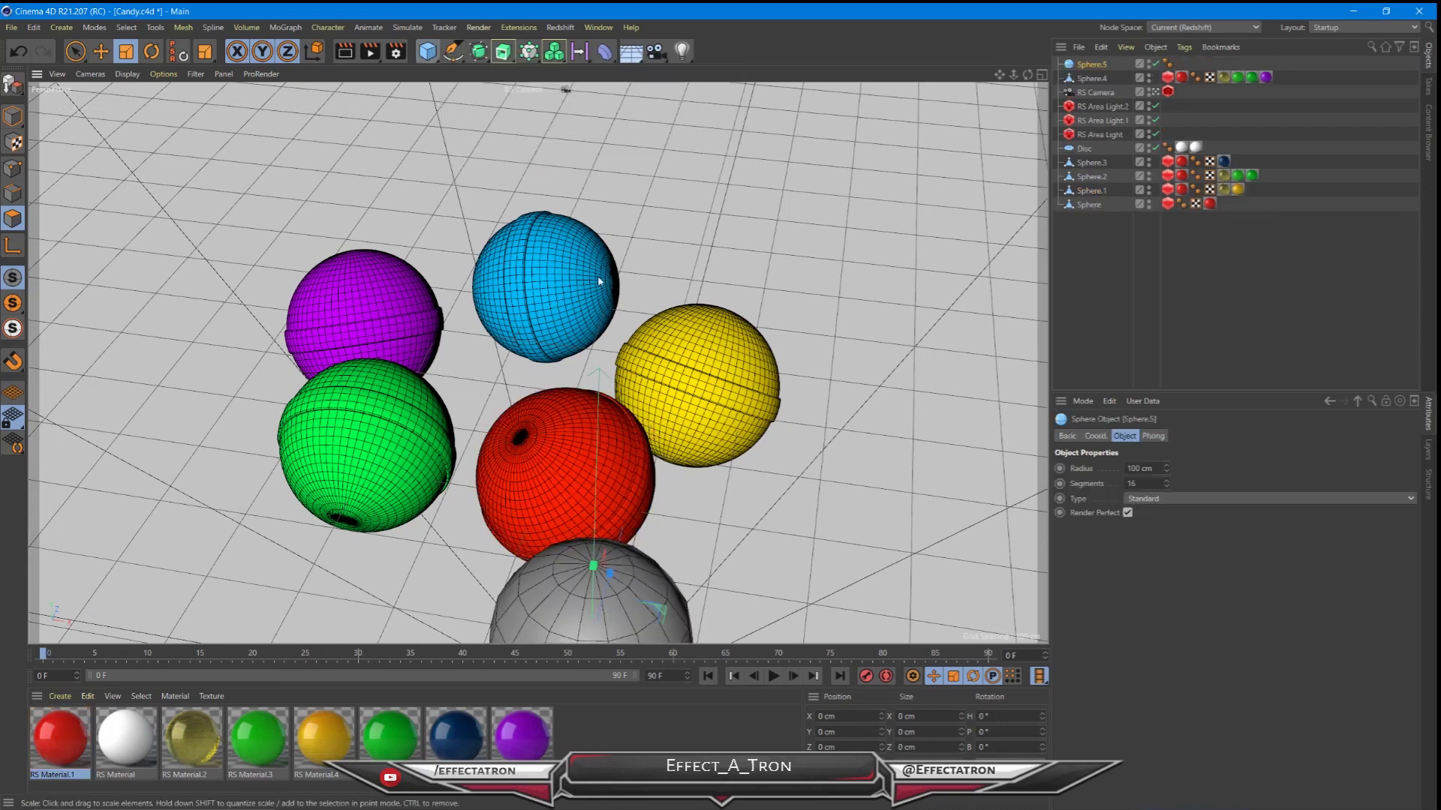
key(e)
drag(629, 587, 639, 184)
- Set the new sphere to 64 segments and make it an editable polygon object
click(1093, 65)
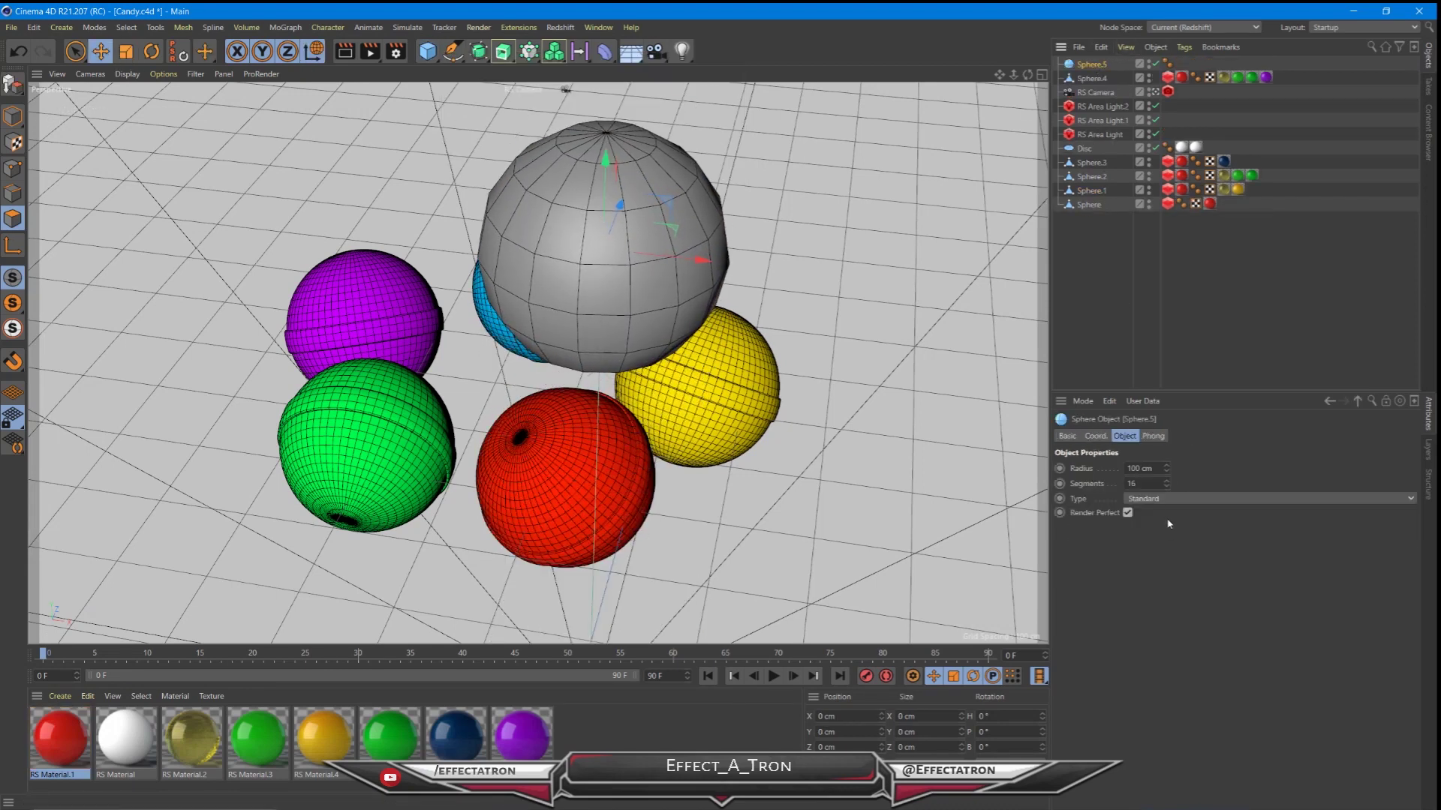
text(64)
key(Return)
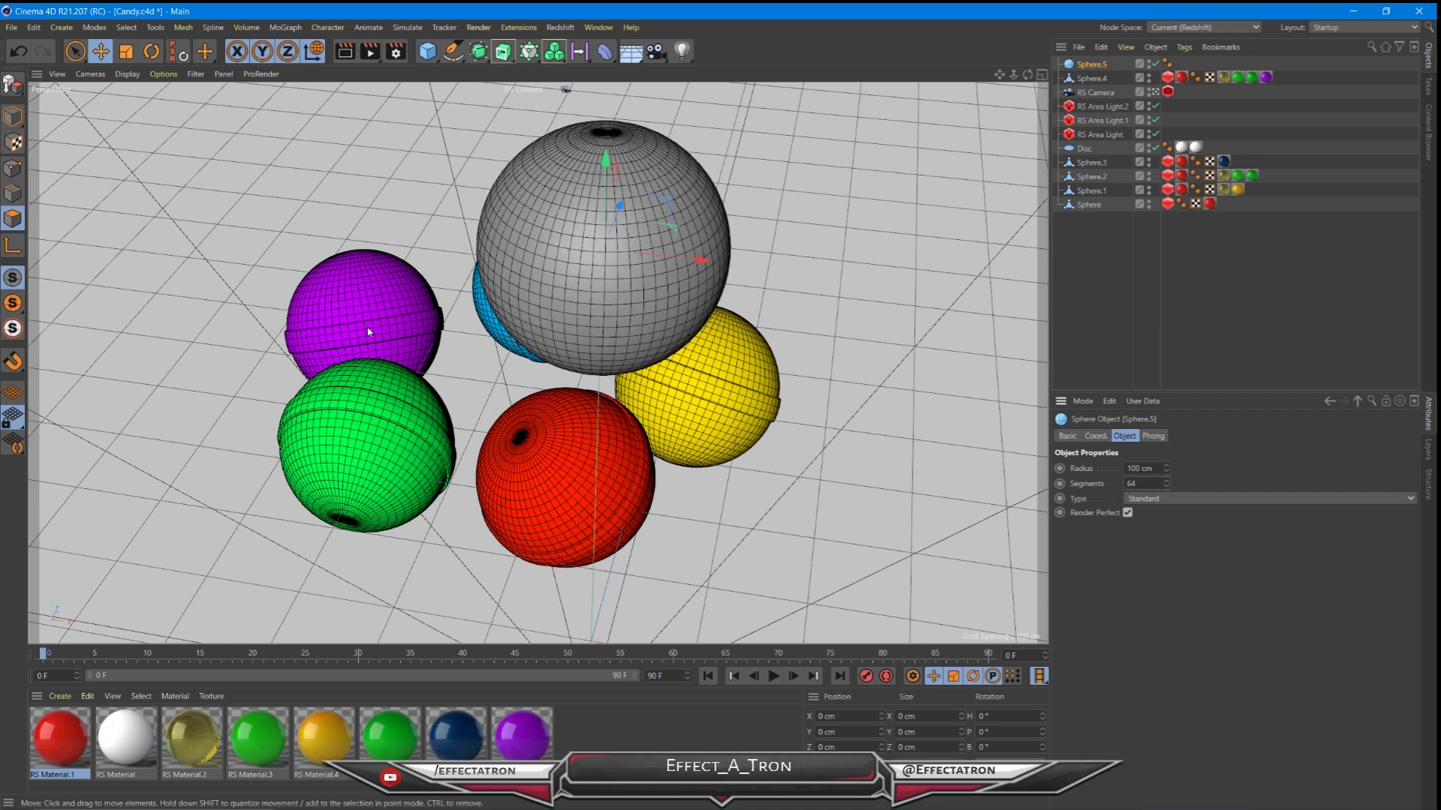
click(11, 86)
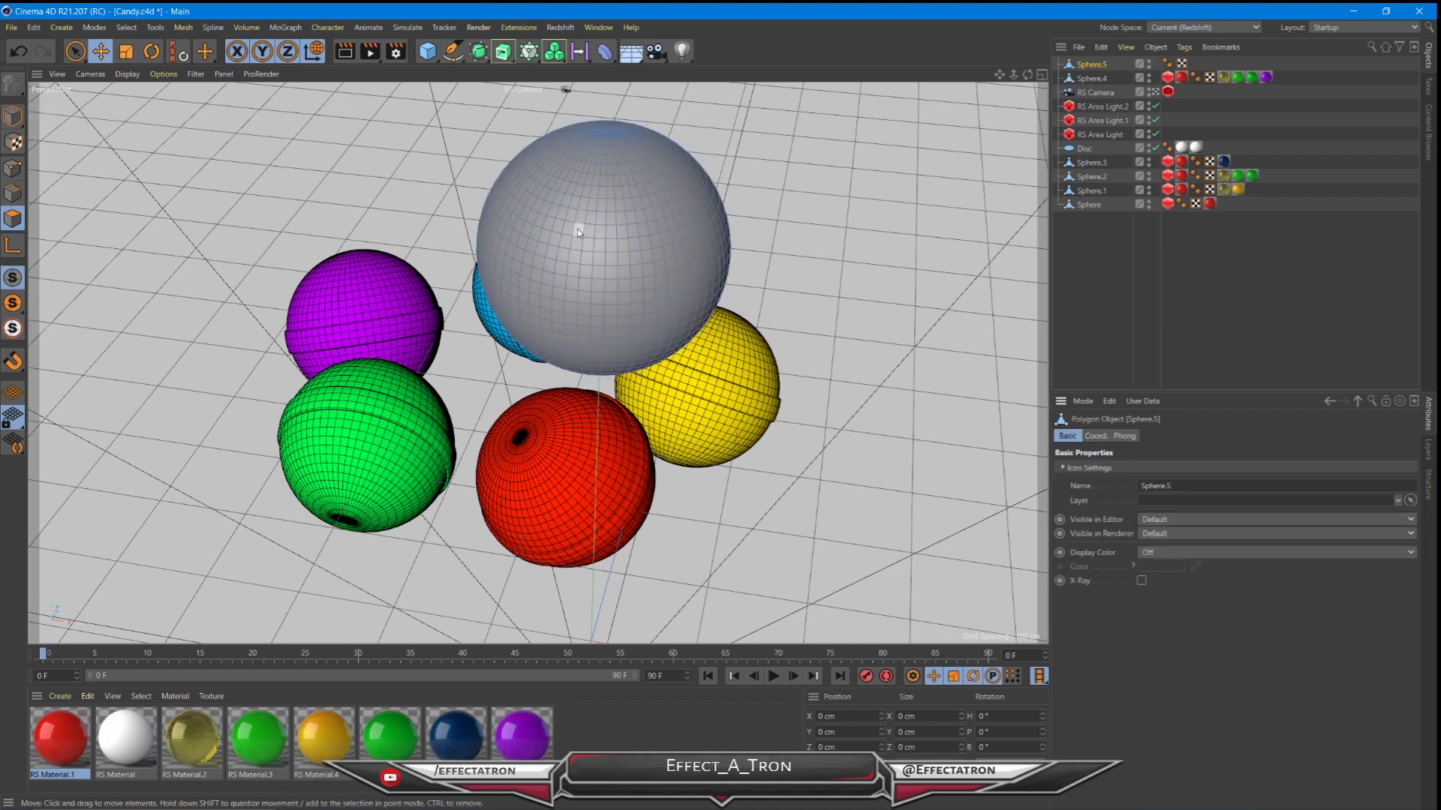
- Ring-select the polygons around the grey sphere's equator in the front view and grow the selection by one ring on each side
click(126, 27)
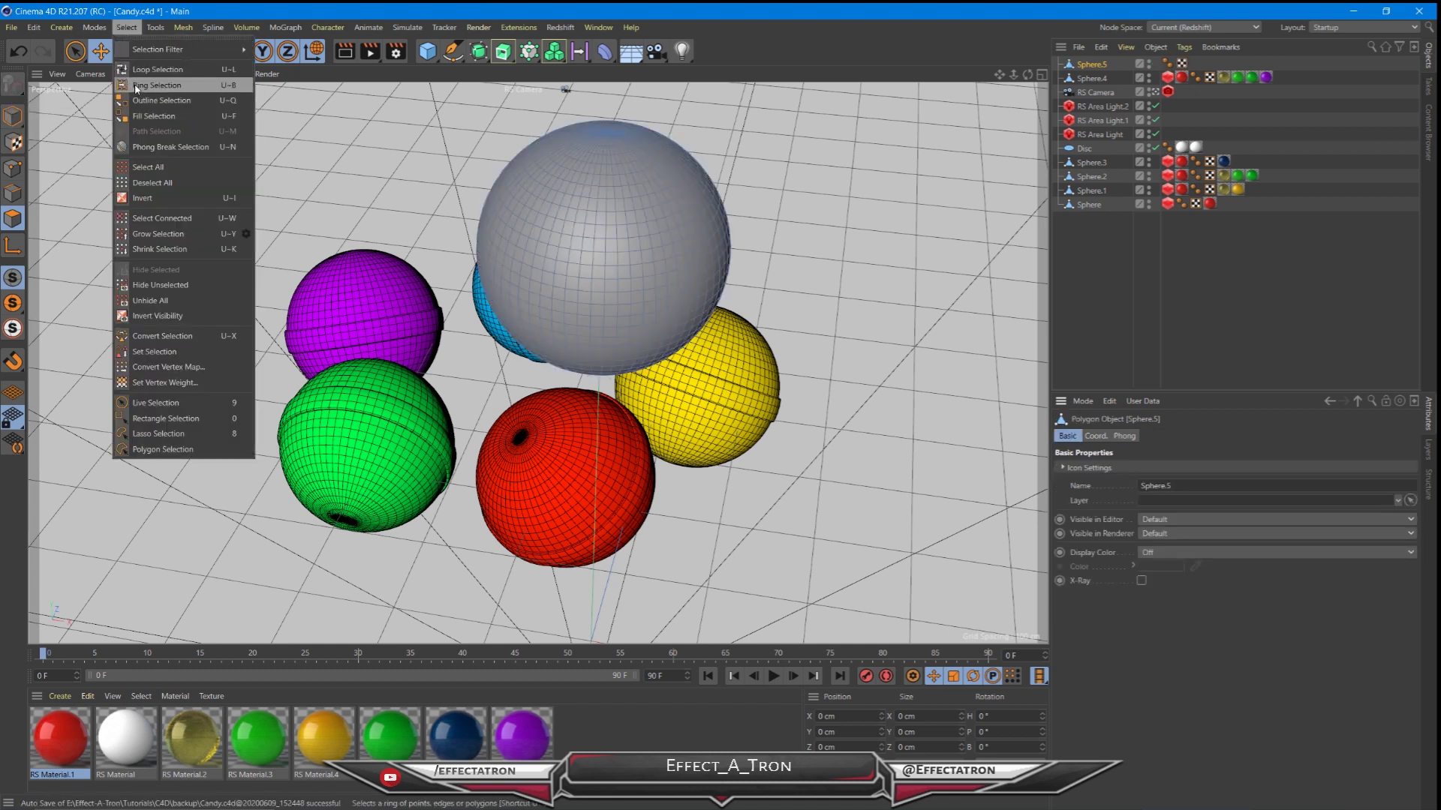
click(150, 104)
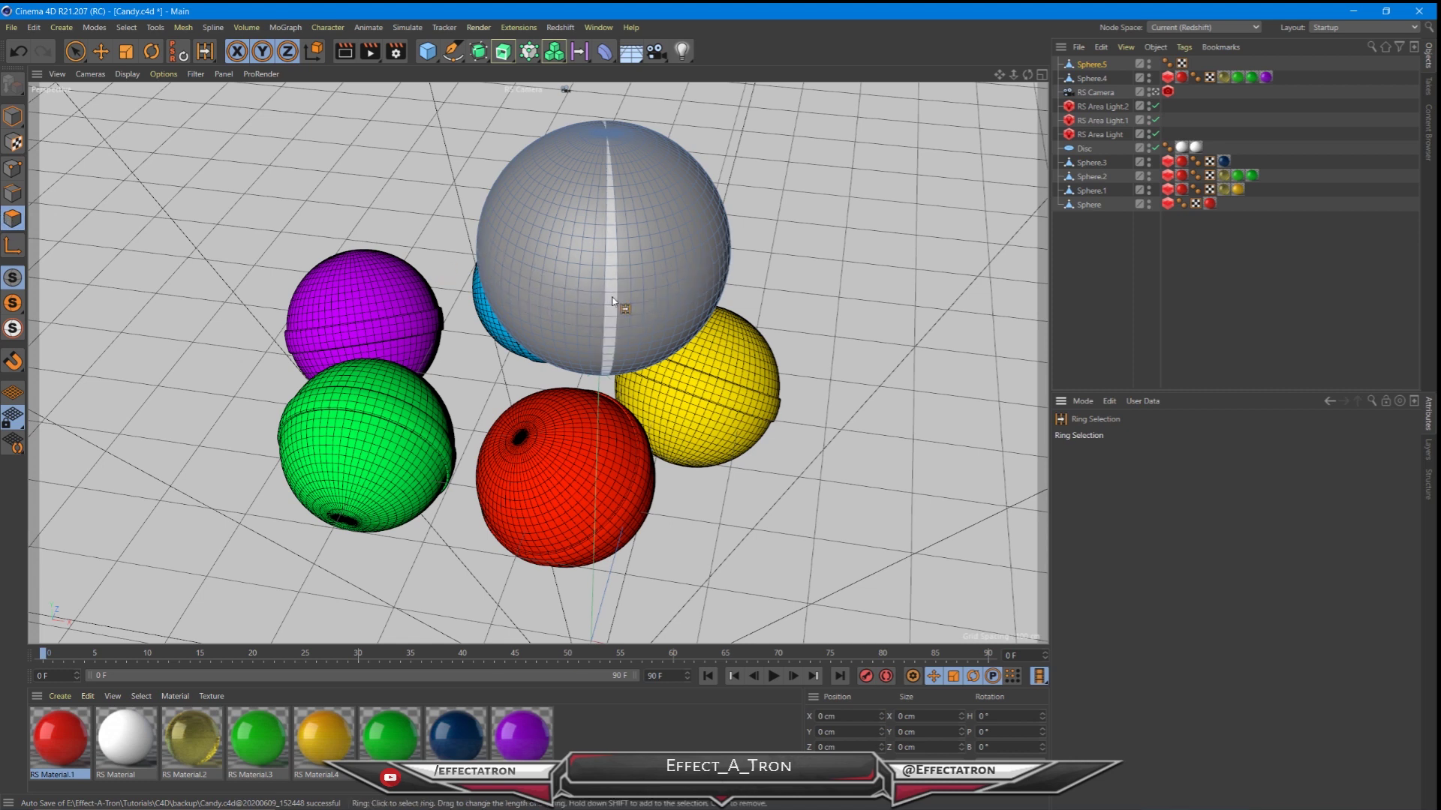
mouse_move(598, 333)
alt+middle_down()
mouse_move(601, 279)
mouse_move(601, 346)
alt+middle_up()
middle_click(602, 346)
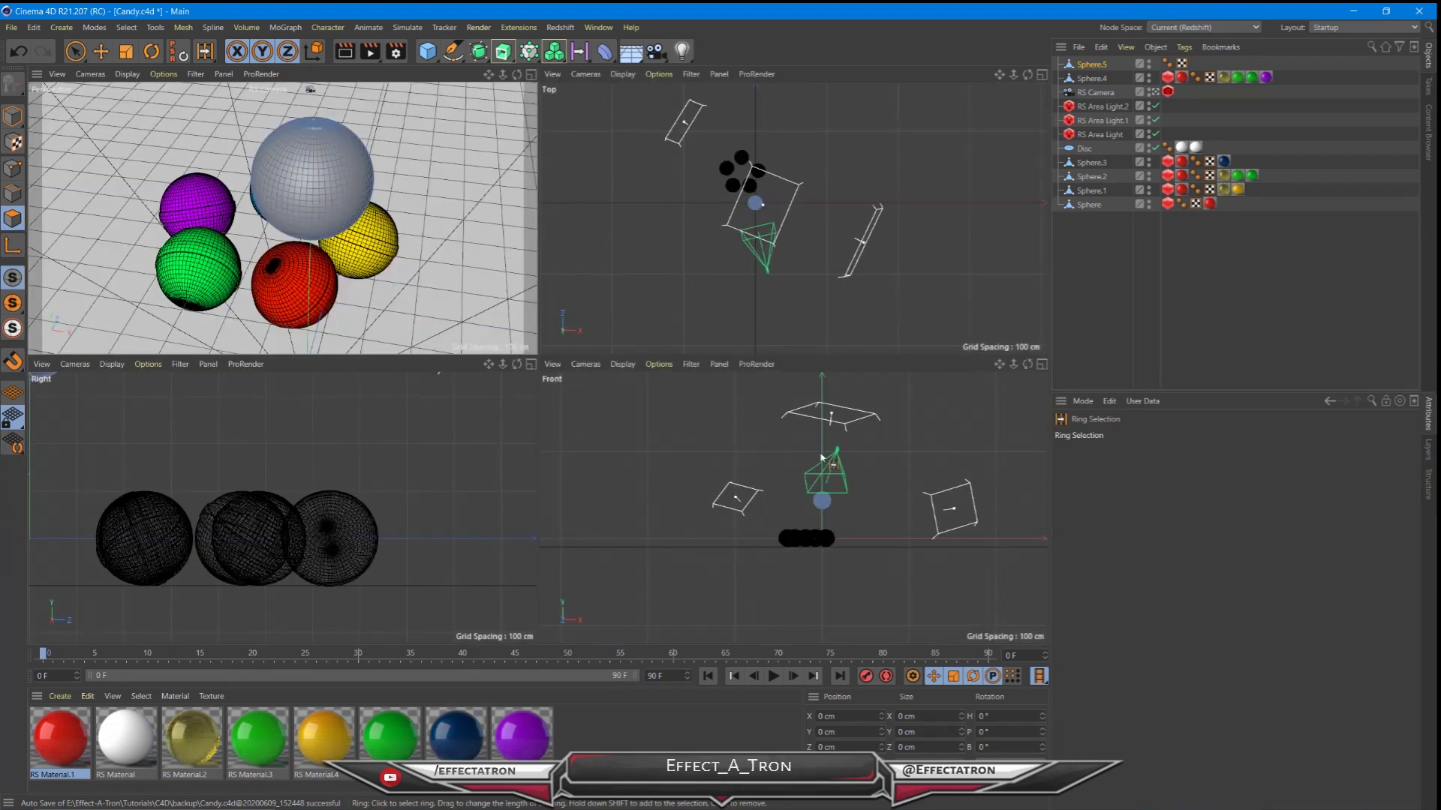
middle_click(819, 518)
scroll(810, 516, up, 4)
scroll(498, 251, up, 3)
scroll(398, 231, up, 5)
alt+middle_drag(415, 207, 603, 386)
click(596, 393)
key(u)
key(y)
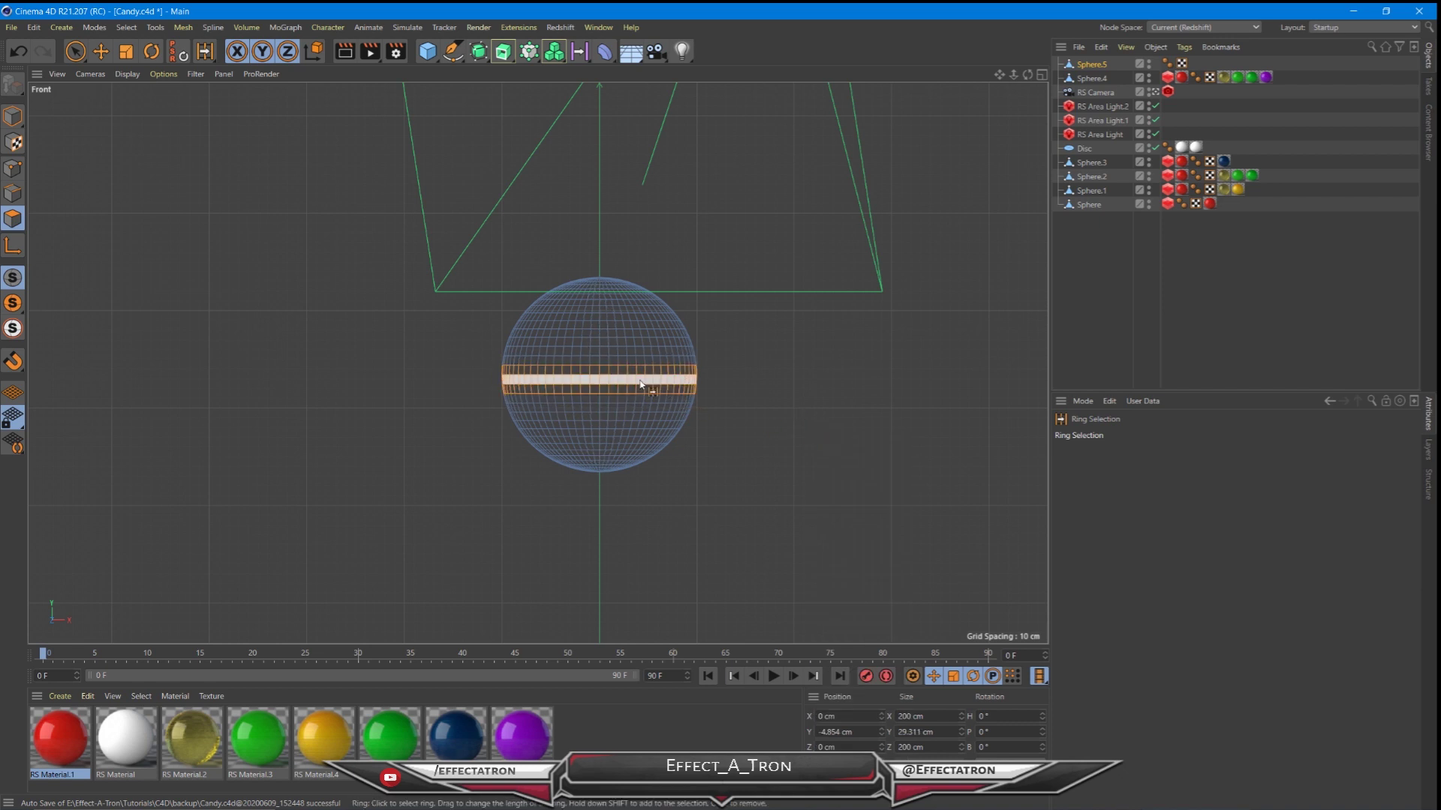
- Extrude the selected equatorial band of the grey sphere slightly outward in the perspective view
key(u)
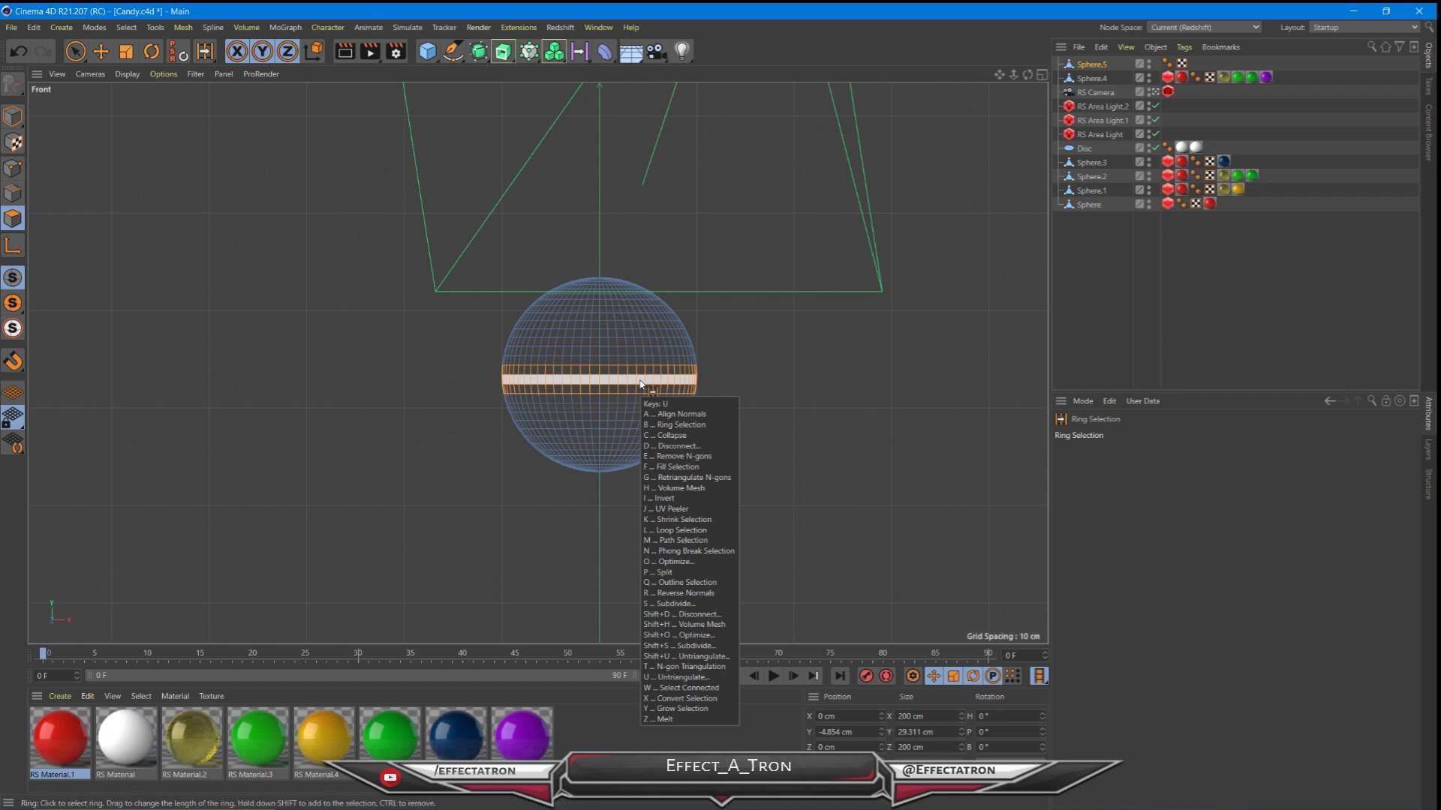
middle_click(659, 386)
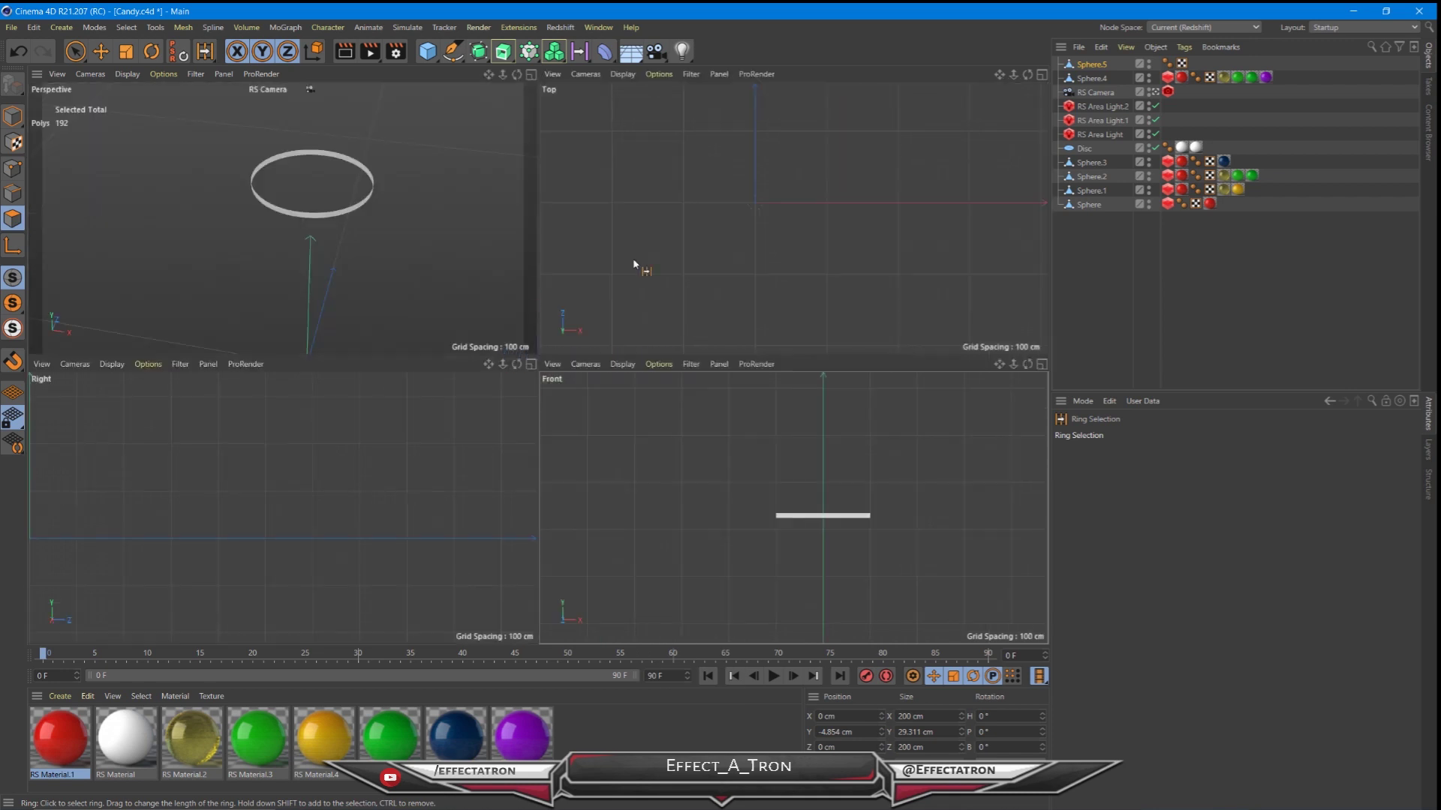
scroll(323, 199, up, 2)
middle_click(424, 266)
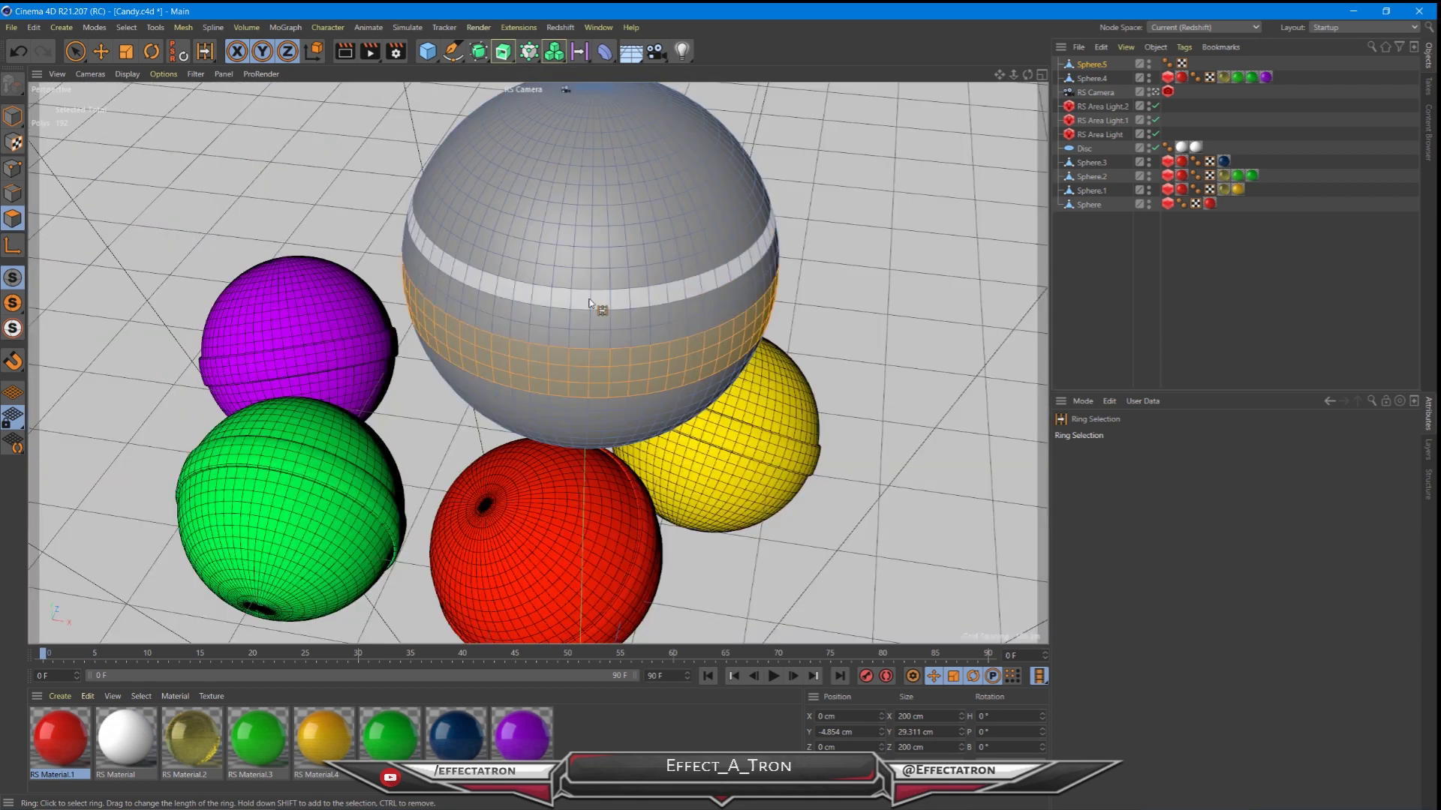
middle_click(517, 323)
middle_click(478, 342)
alt+middle_drag(592, 314, 560, 376)
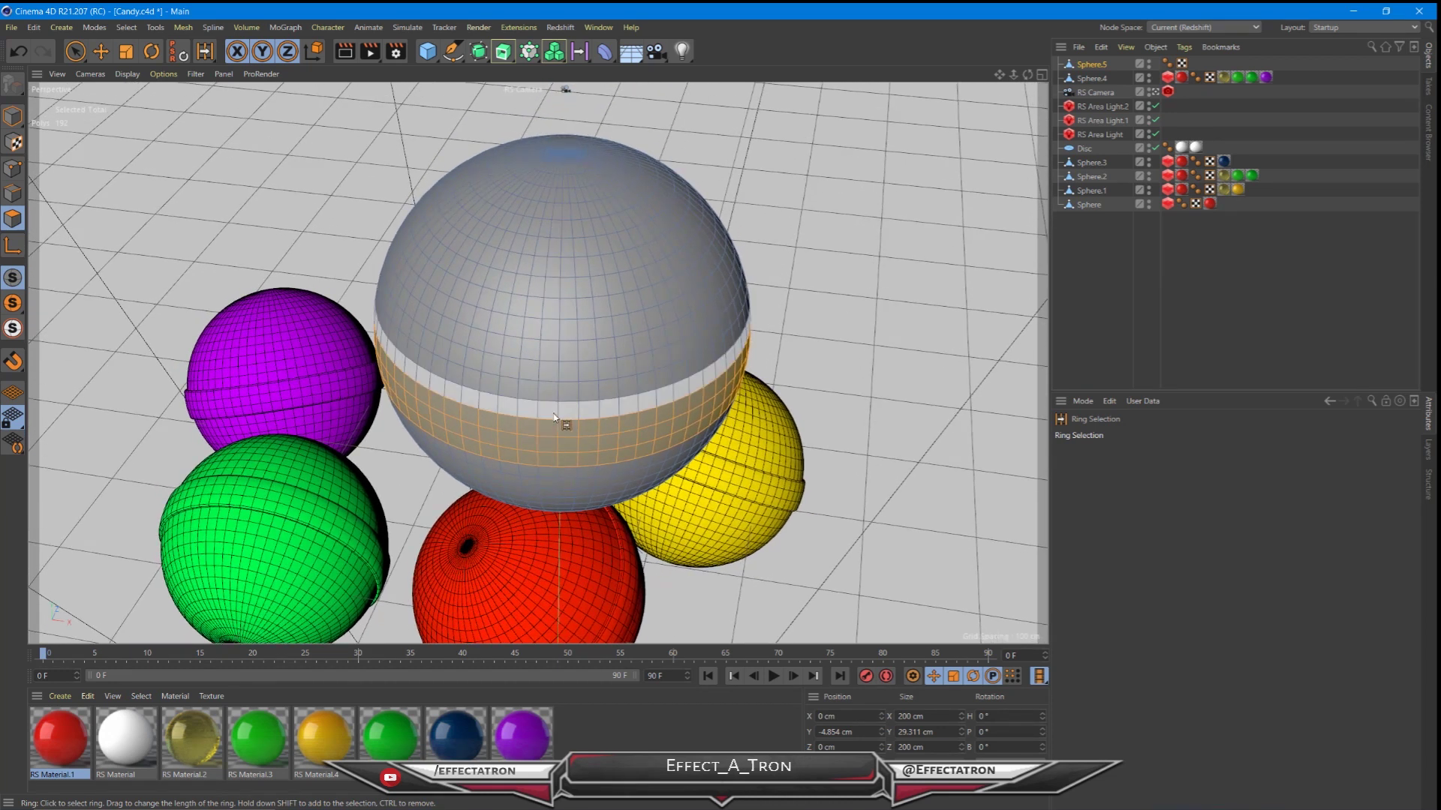
right_click(607, 448)
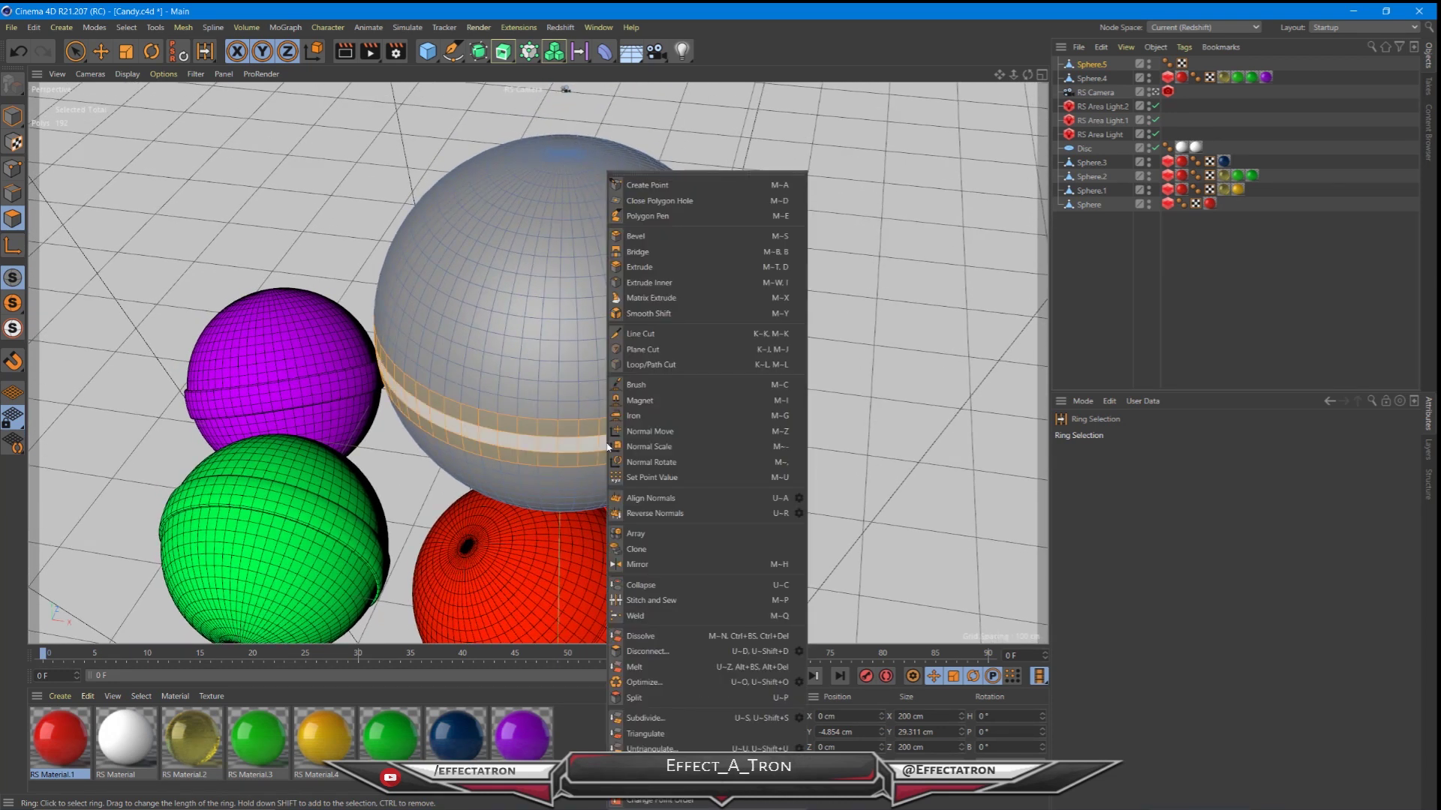
click(644, 268)
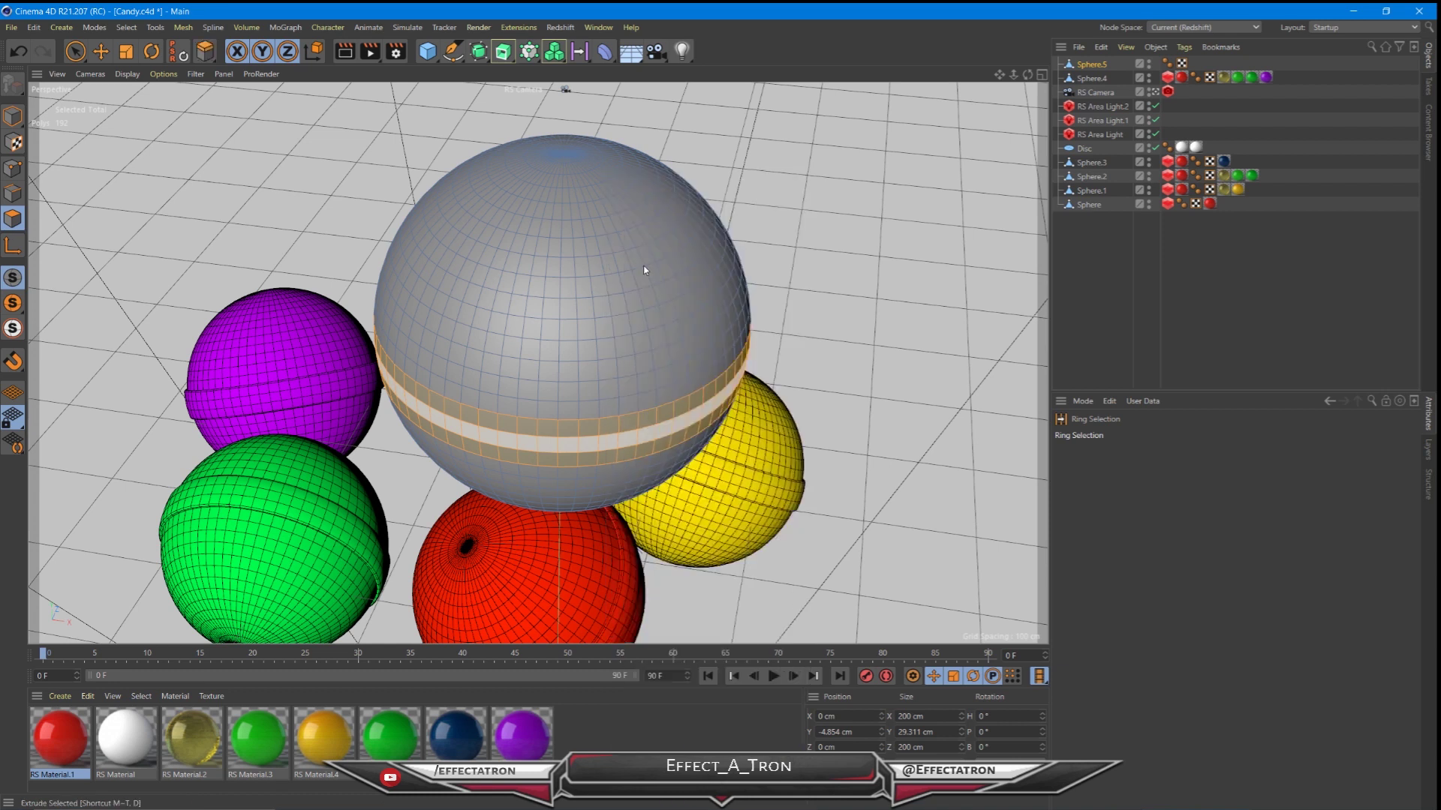
drag(632, 439, 594, 443)
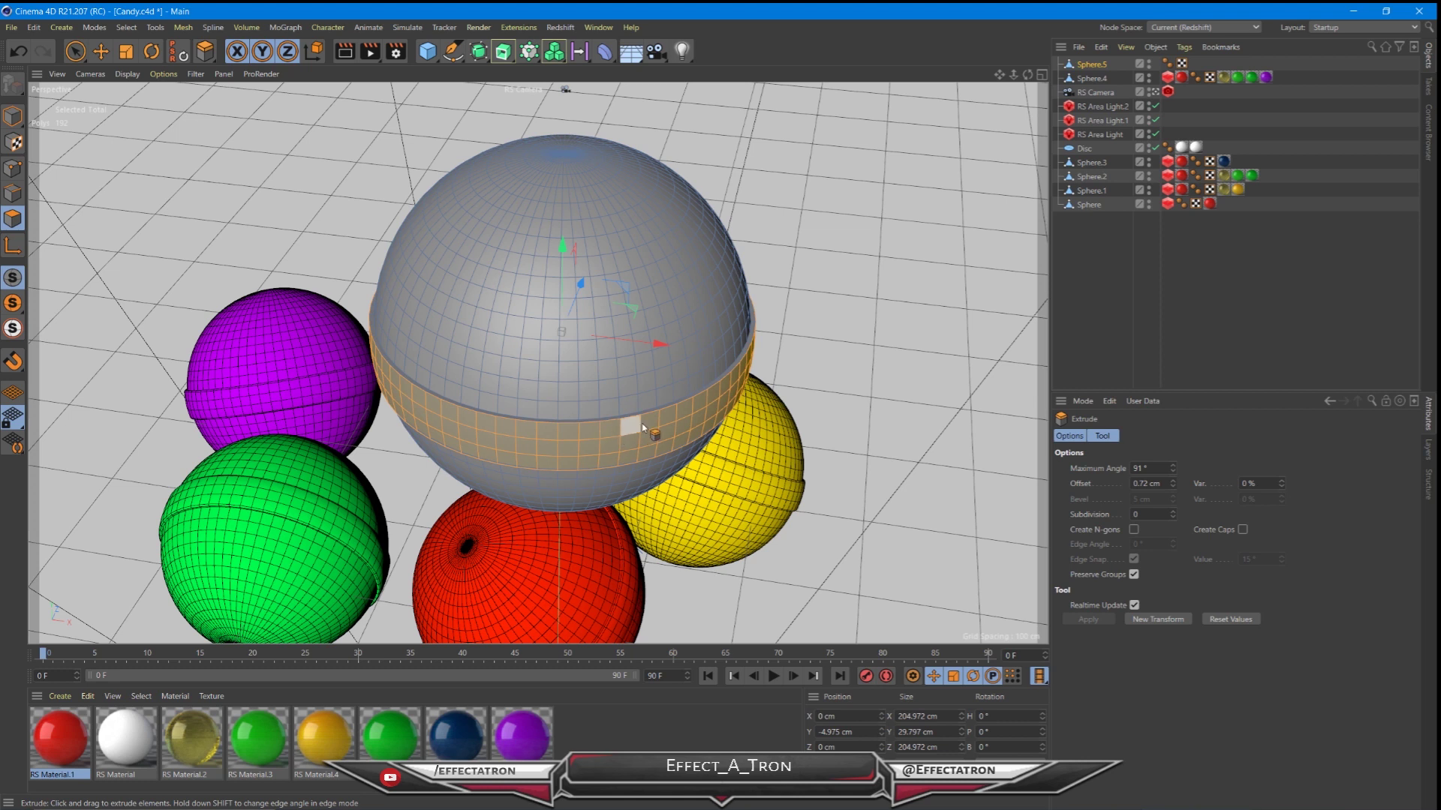
- Scale the extruded band along the Y axis to a height of about 28 cm
key(t)
drag(687, 413, 679, 409)
drag(566, 249, 564, 252)
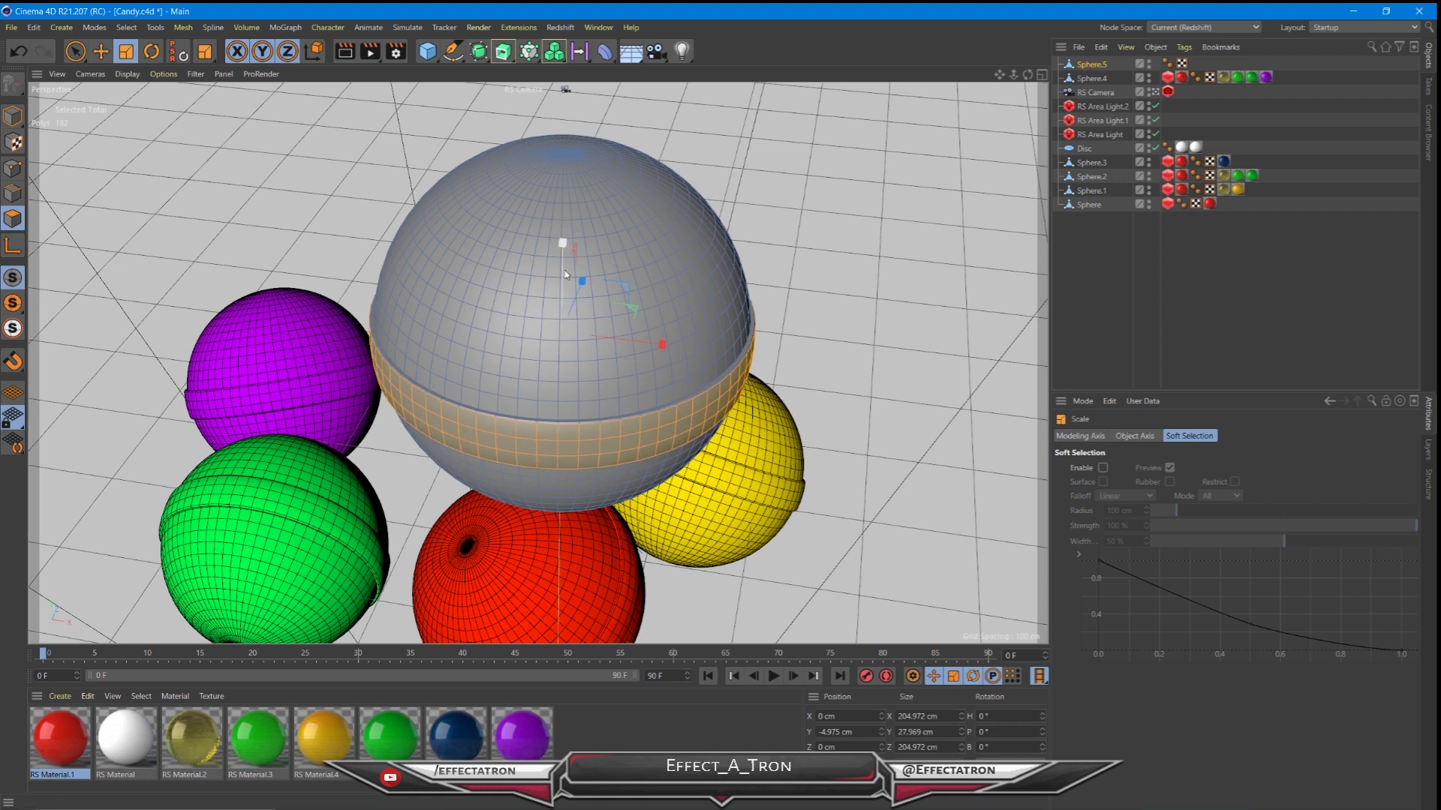
- Examine the raised band around the grey sphere up close and from different angles
scroll(613, 425, up, 7)
alt+drag(495, 425, 296, 419)
scroll(531, 387, down, 2)
scroll(533, 389, down, 3)
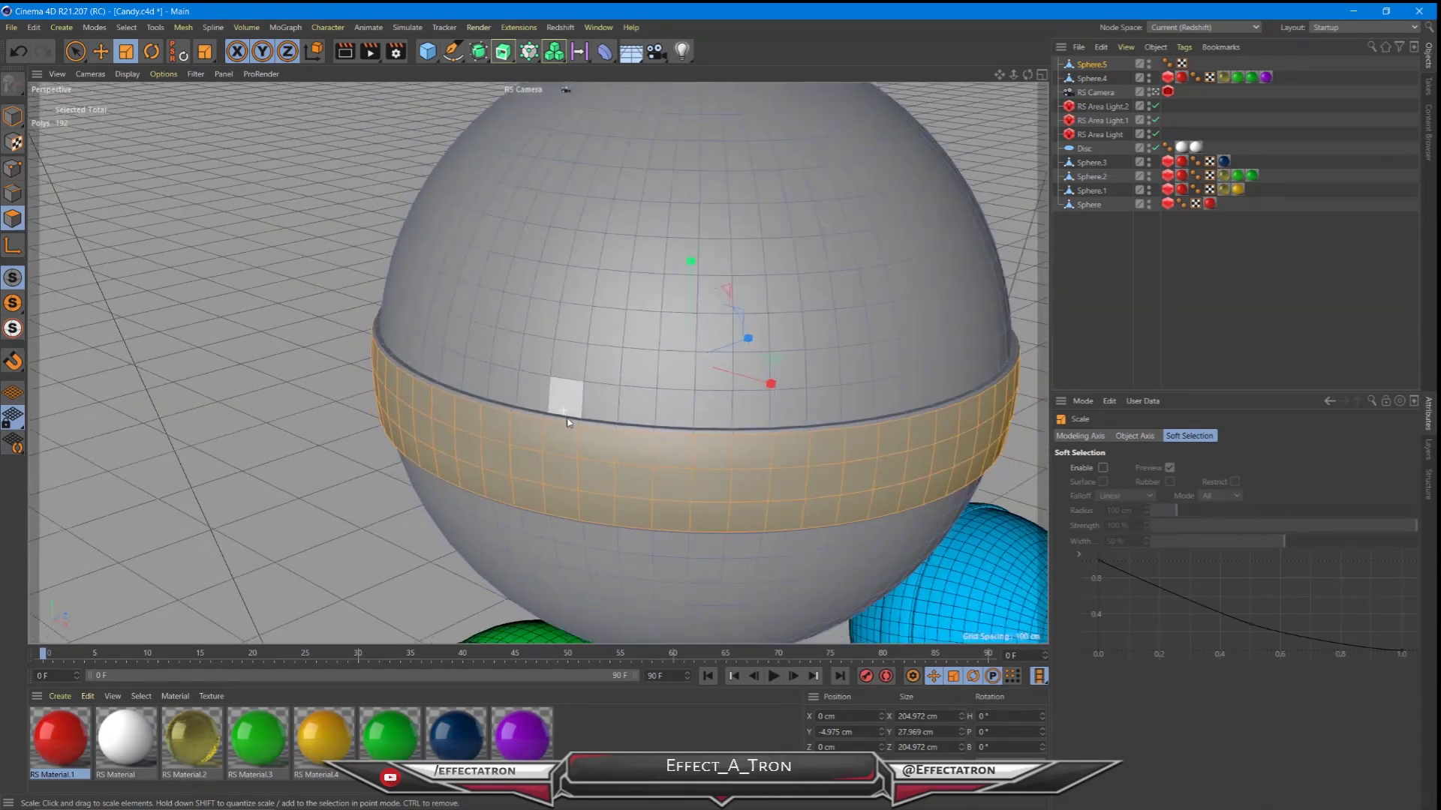
alt+middle_drag(844, 589, 776, 553)
scroll(510, 330, down, 5)
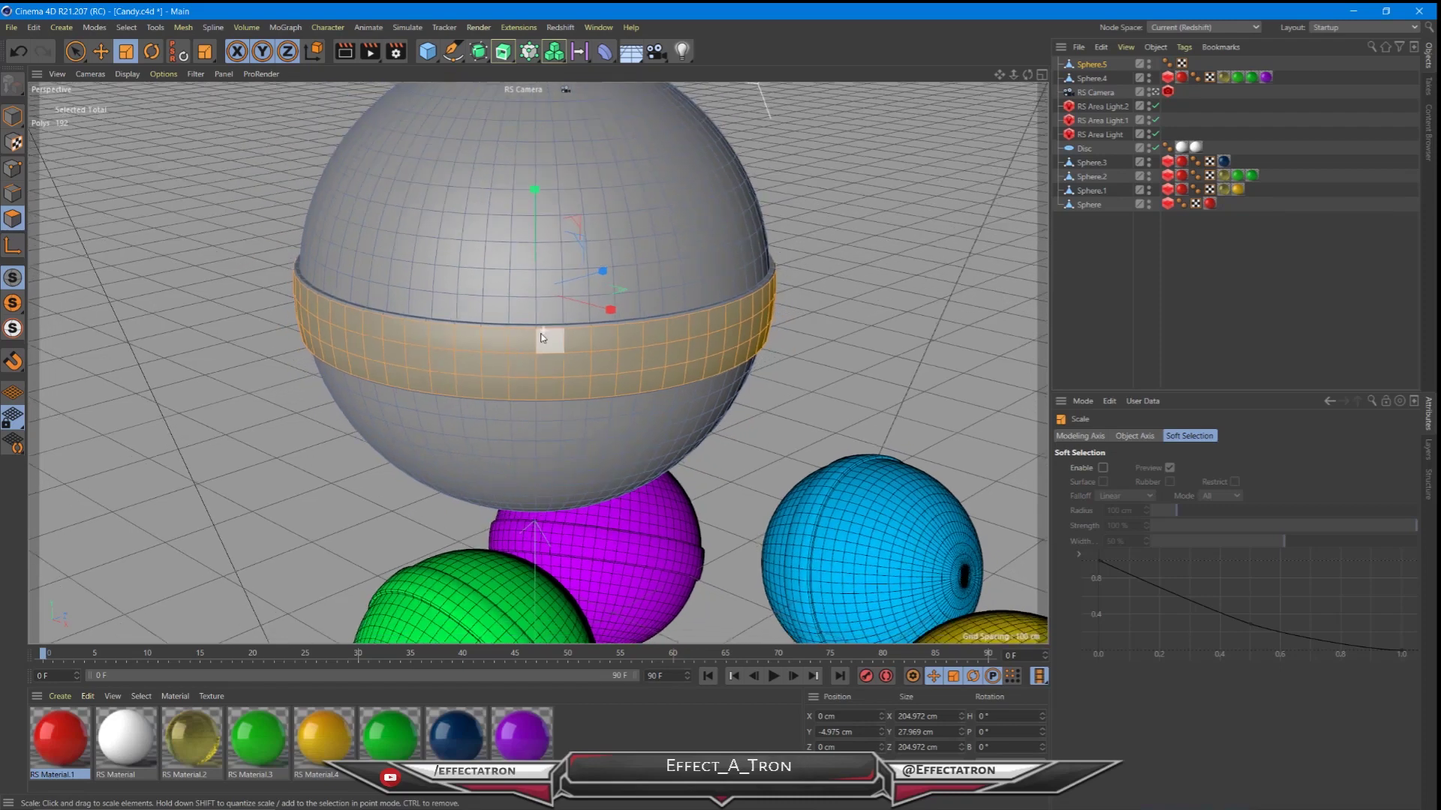
alt+middle_drag(442, 305, 591, 327)
alt+drag(591, 327, 614, 366)
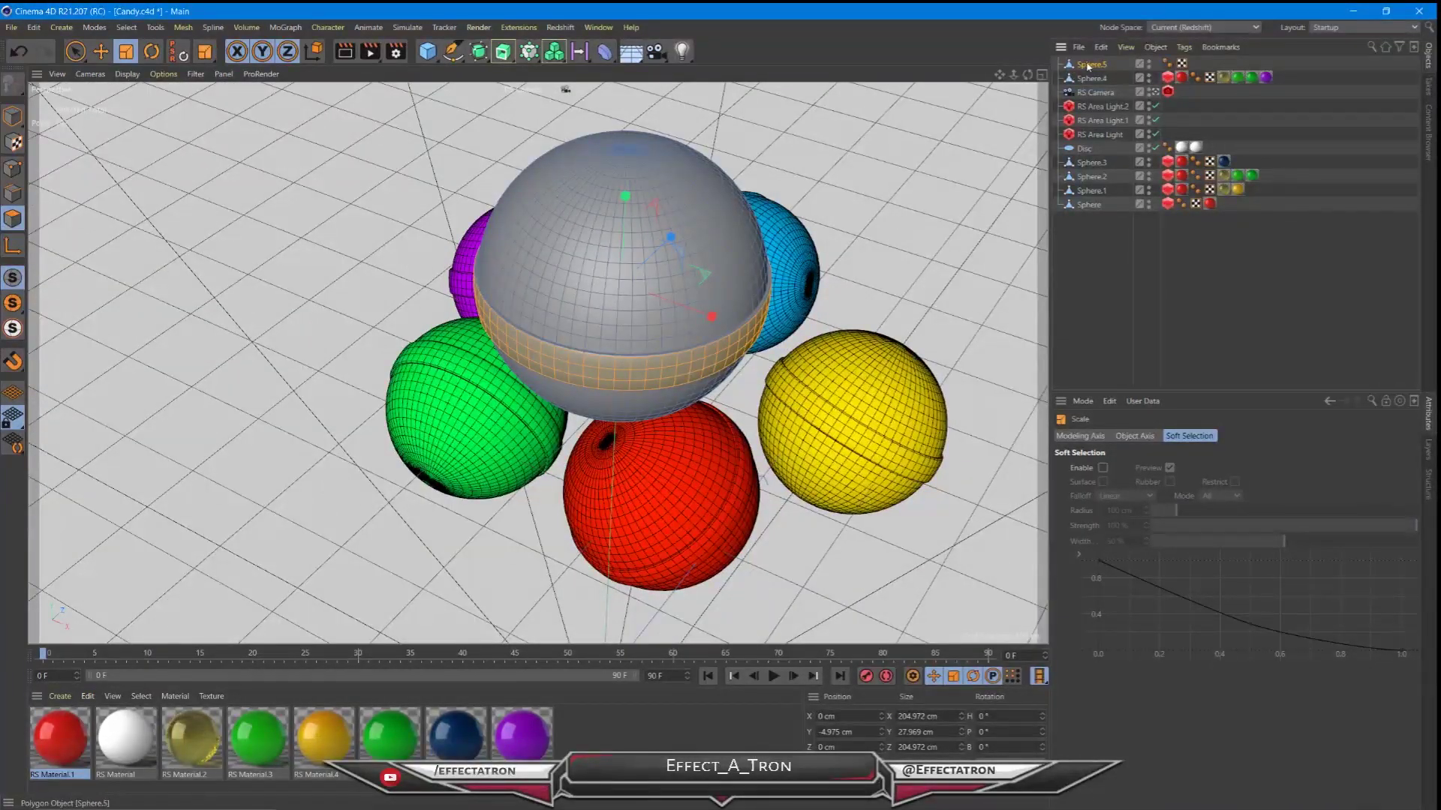
- Delete the grey demonstration sphere from the scene
key(Delete)
alt+middle_drag(725, 387, 630, 389)
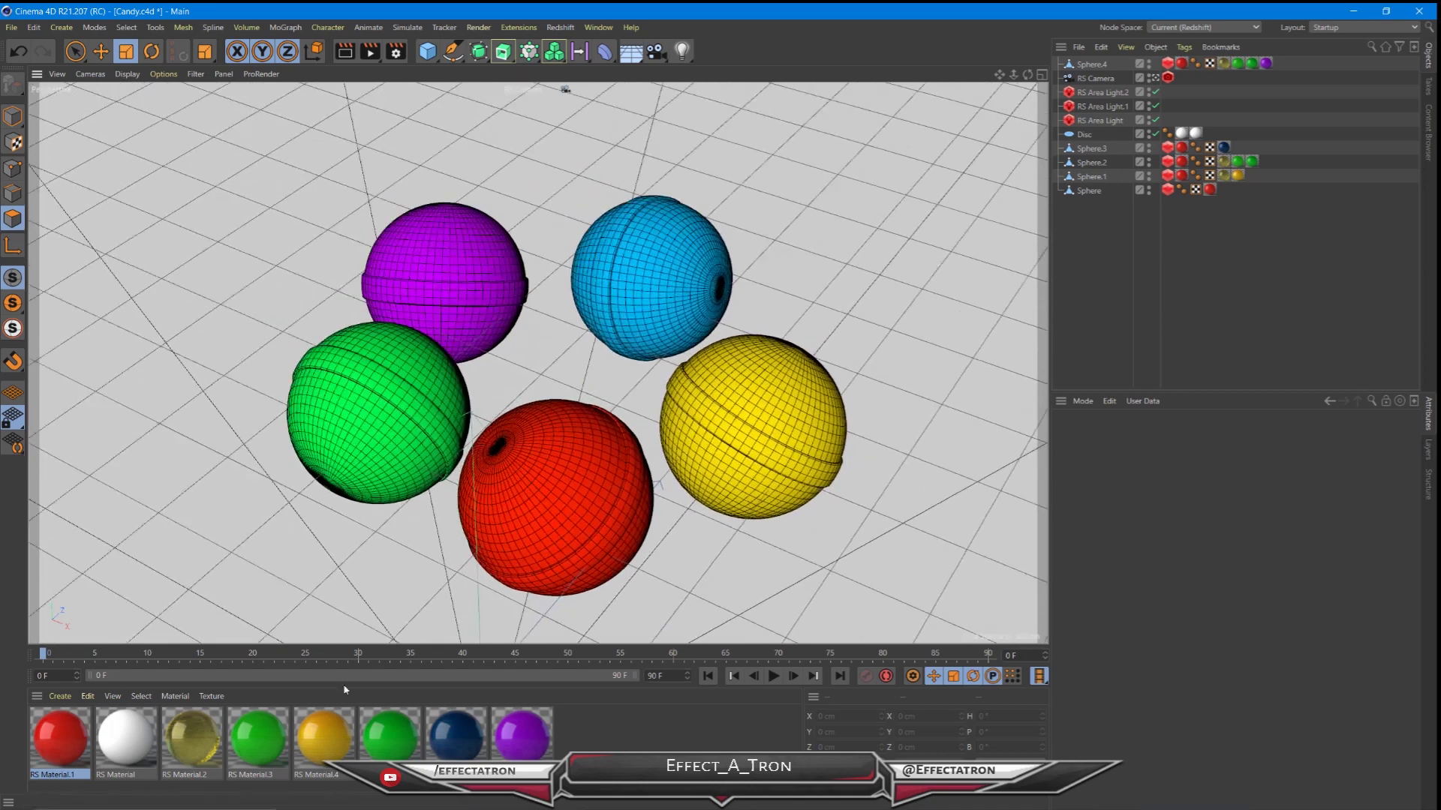
- Examine how the area lights and the floor disc are placed around the five candy spheres
scroll(516, 481, up, 1)
scroll(518, 479, down, 9)
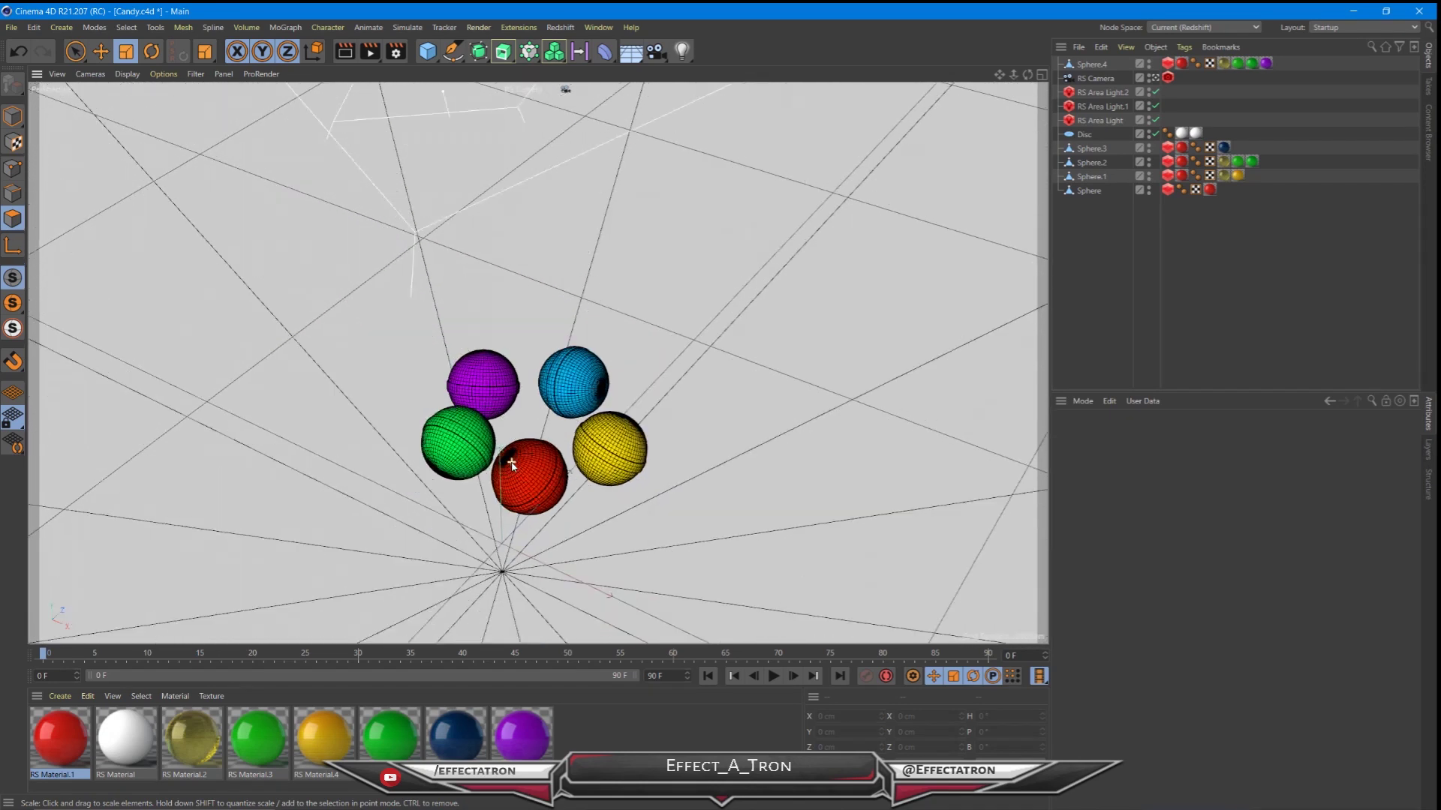
alt+drag(399, 436, 806, 354)
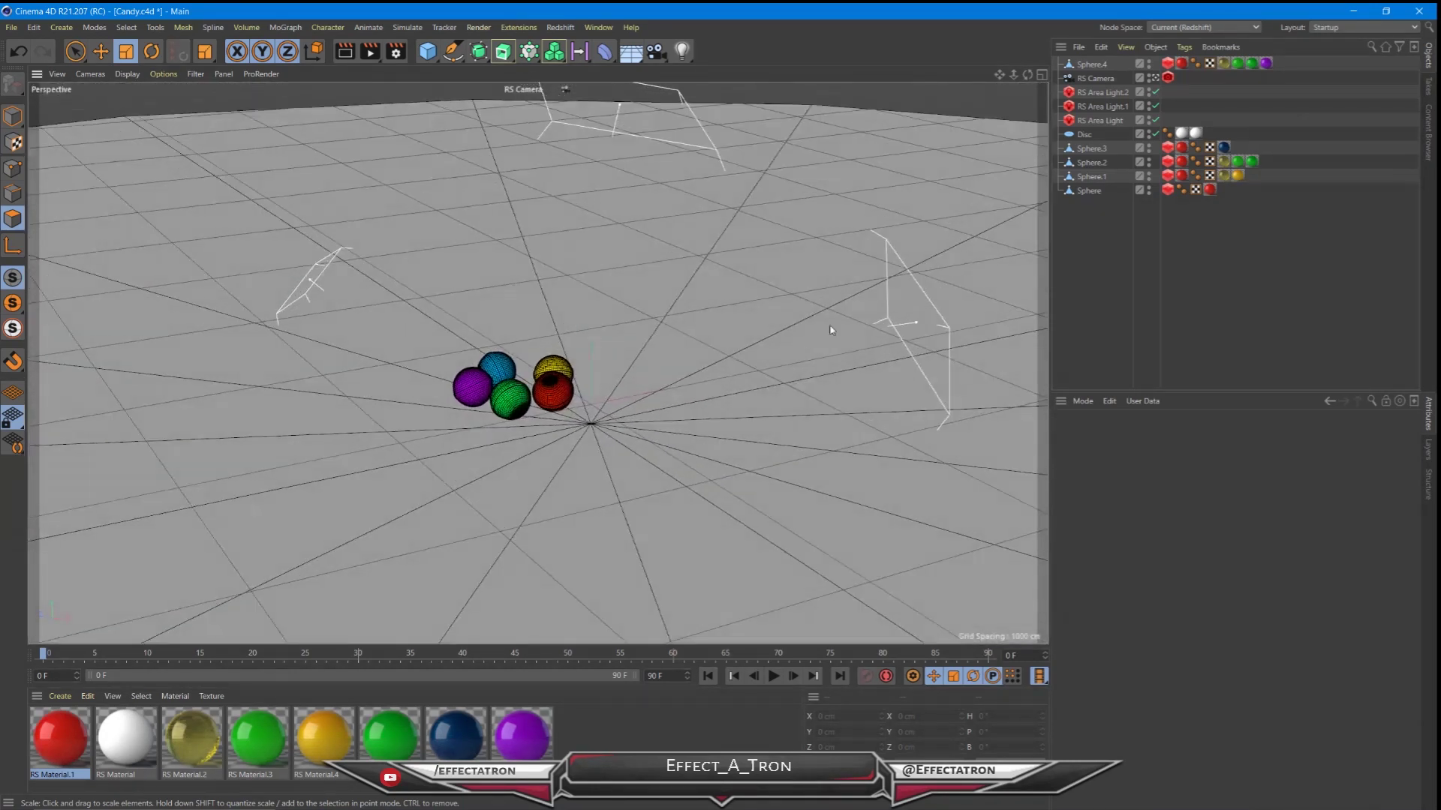
scroll(554, 418, up, 4)
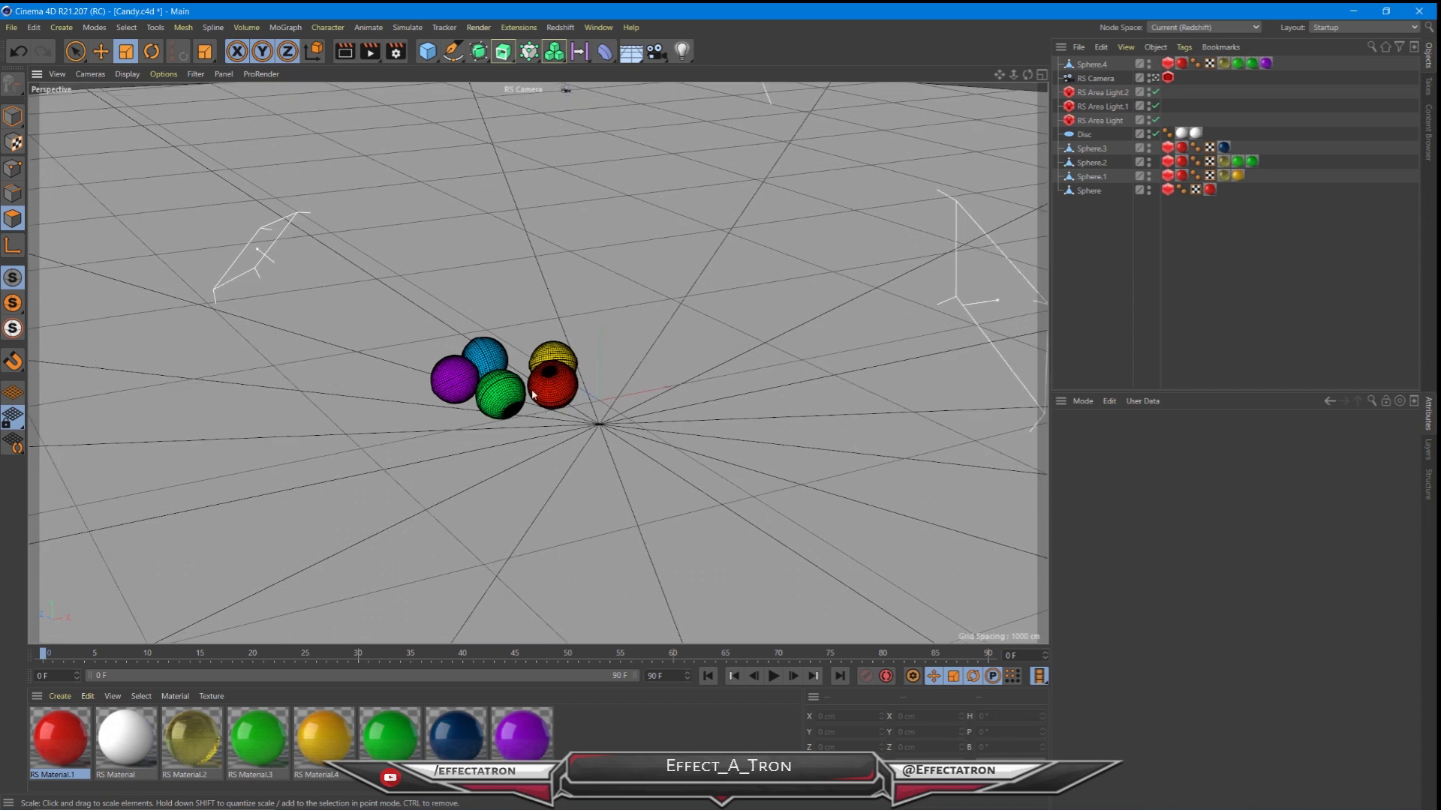
scroll(600, 469, down, 5)
scroll(291, 445, down, 3)
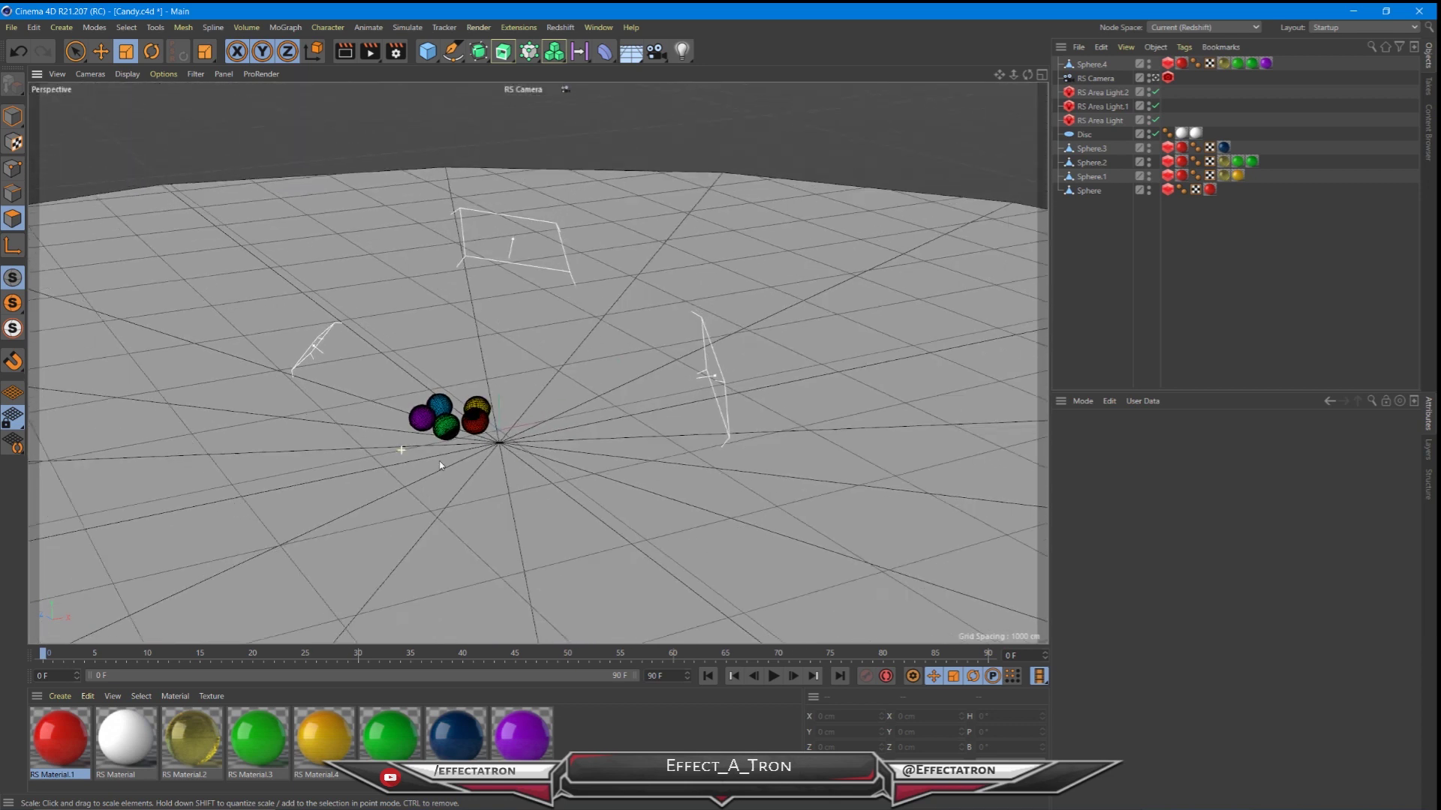
scroll(483, 455, up, 3)
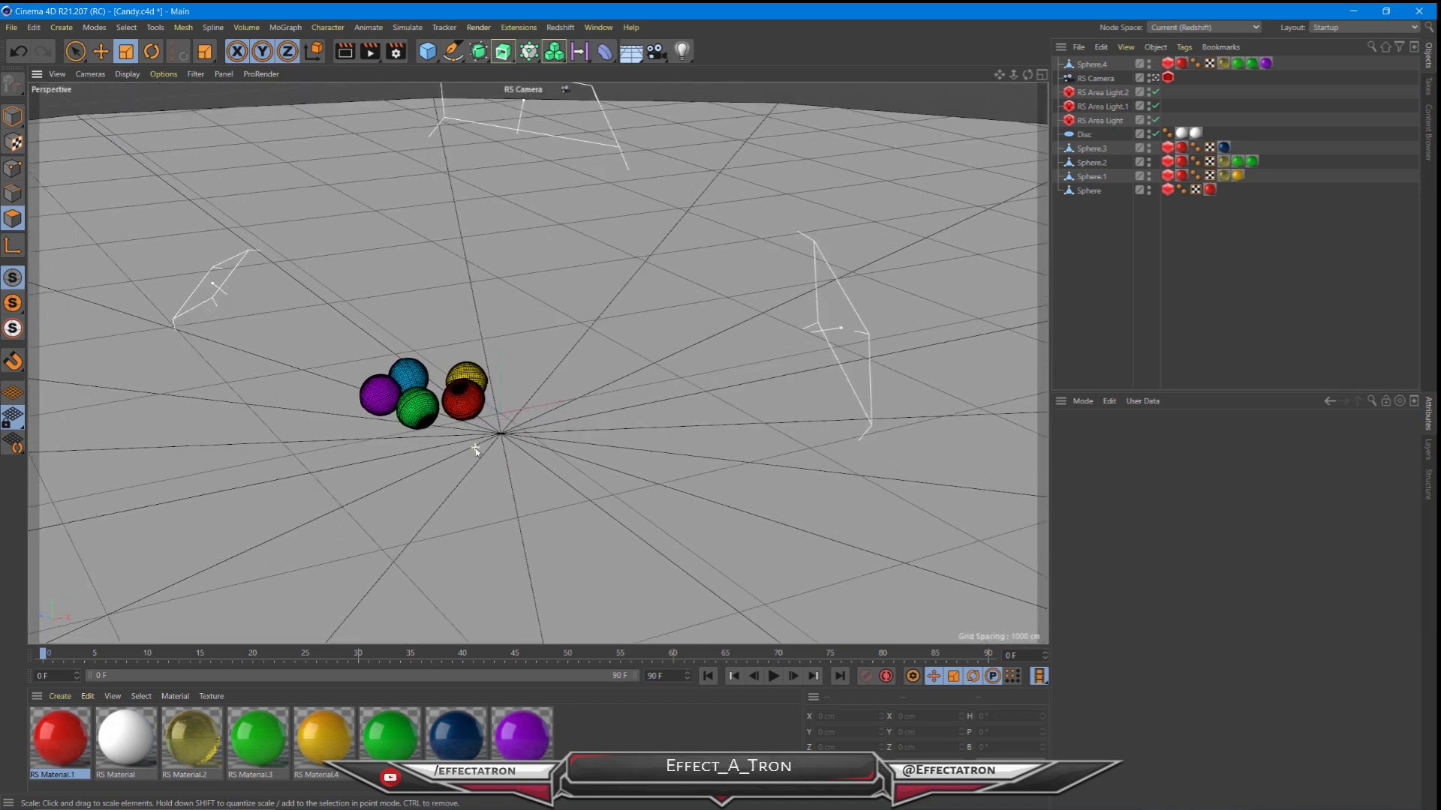
scroll(475, 448, up, 4)
mouse_move(475, 448)
alt+mouse_down()
mouse_move(506, 450)
mouse_move(462, 404)
mouse_move(466, 459)
alt+mouse_up()
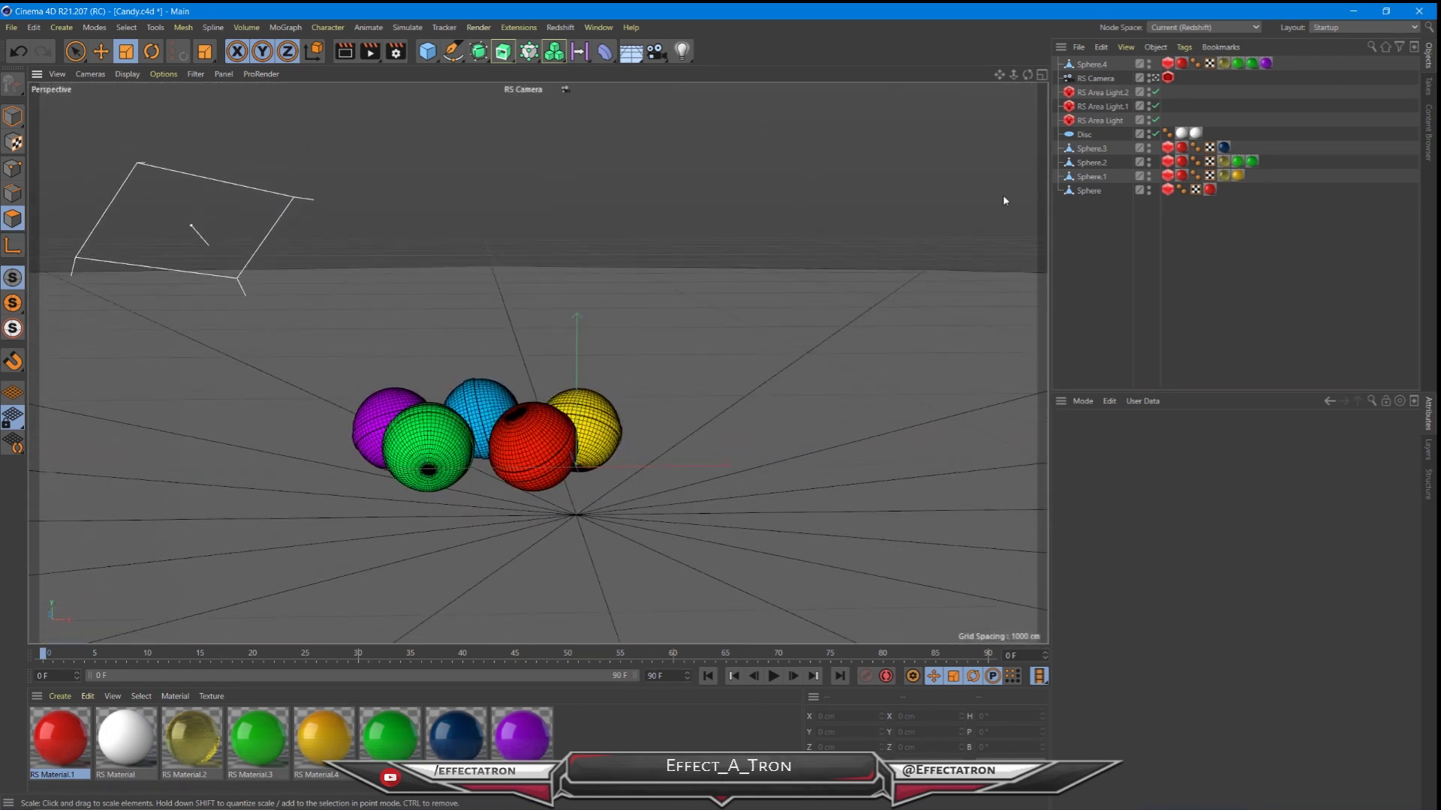
- Try raising the floor disc's rotation segments to 73 and undo the change
click(1086, 135)
drag(1183, 514, 1183, 471)
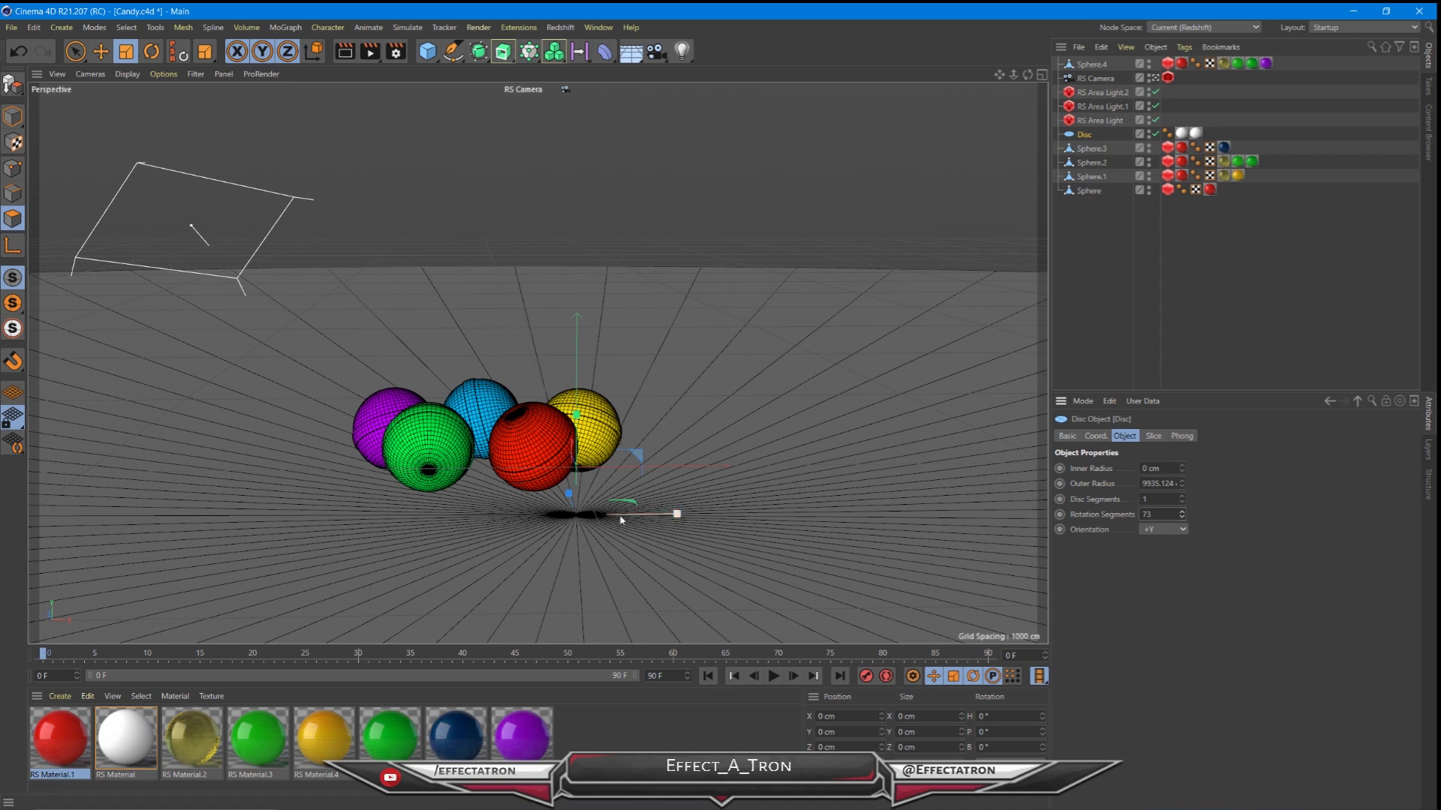
key(ctrl+z)
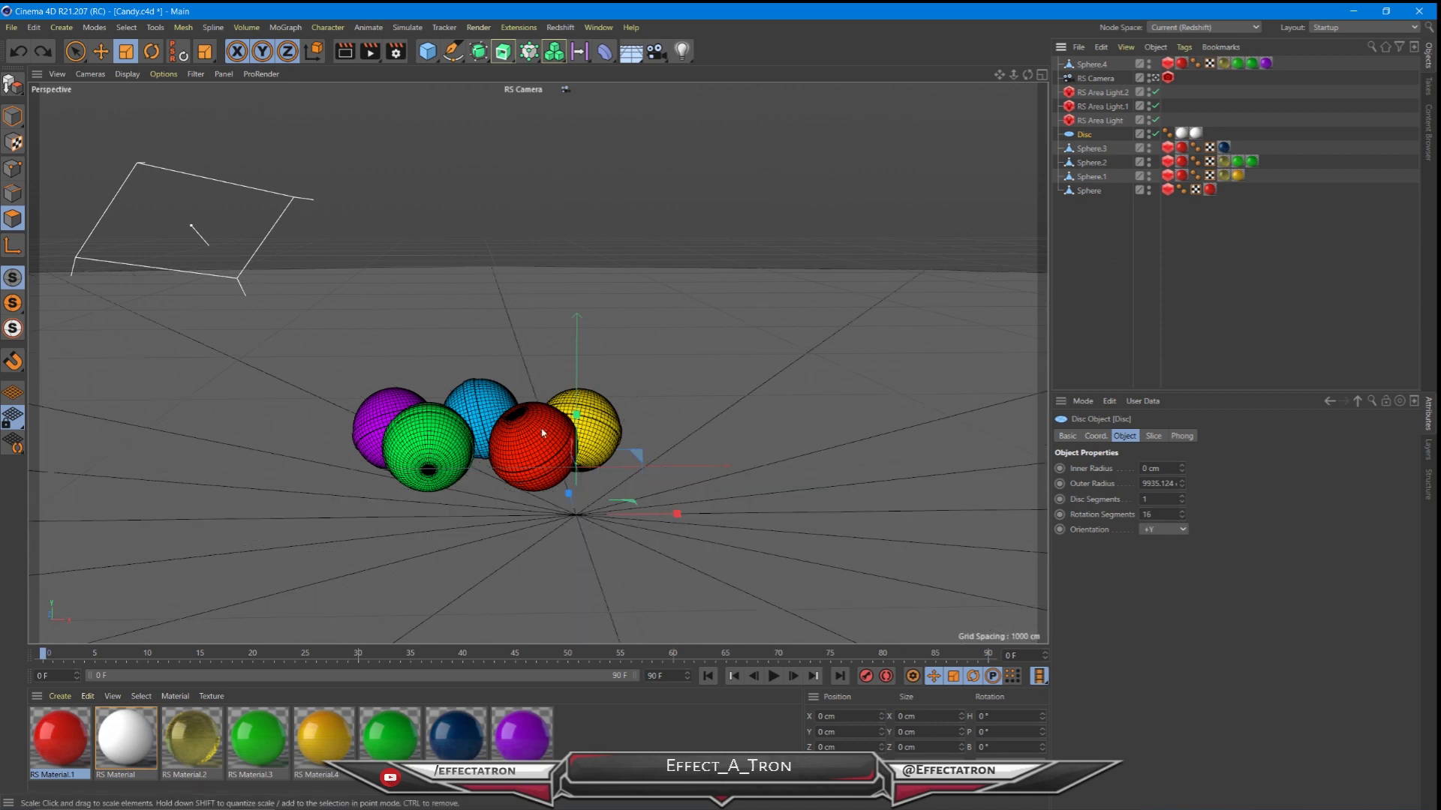
- Reorder the object list so that Sphere.4 sits directly above Sphere.3, grouped with the other candy spheres
alt+drag(527, 445, 518, 478)
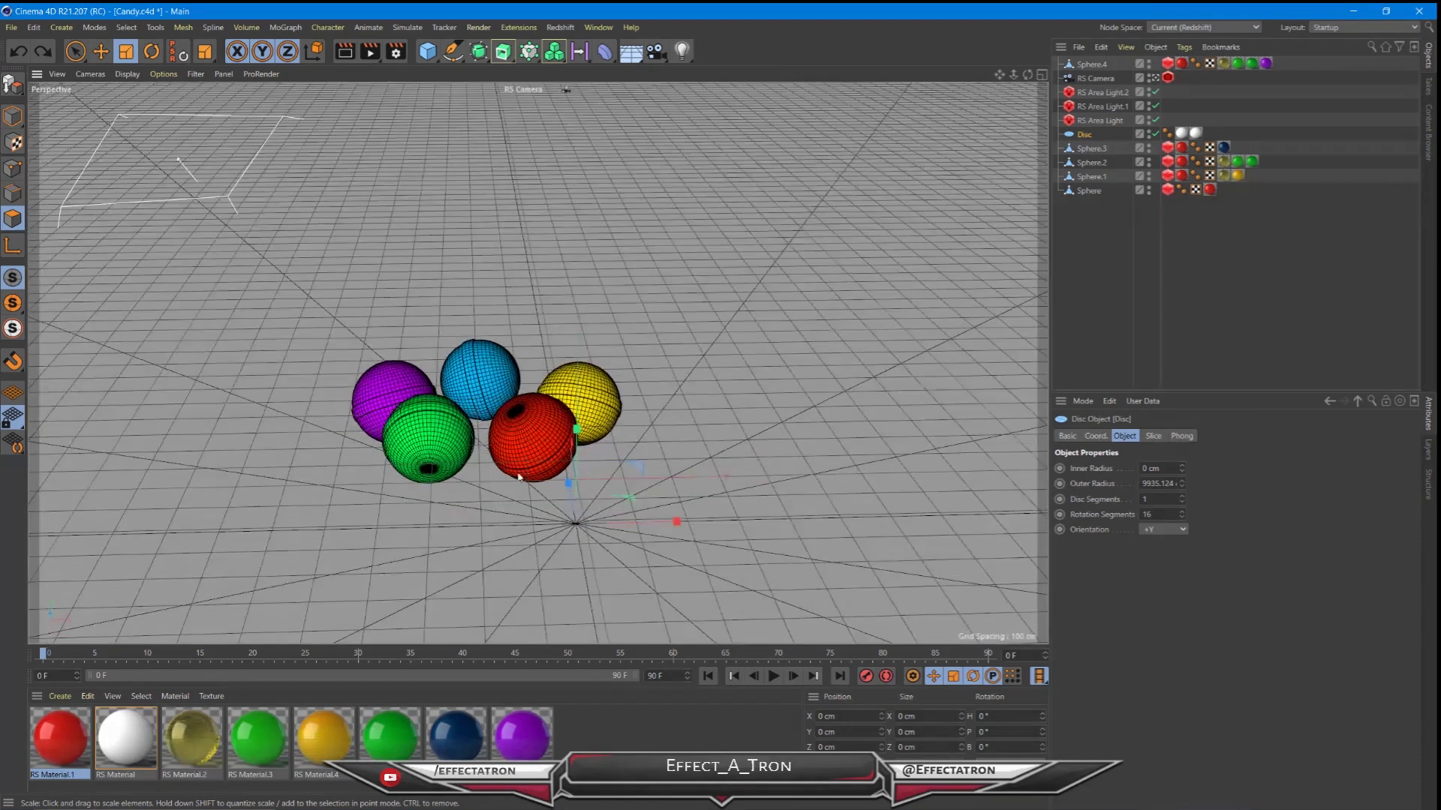
scroll(557, 398, up, 10)
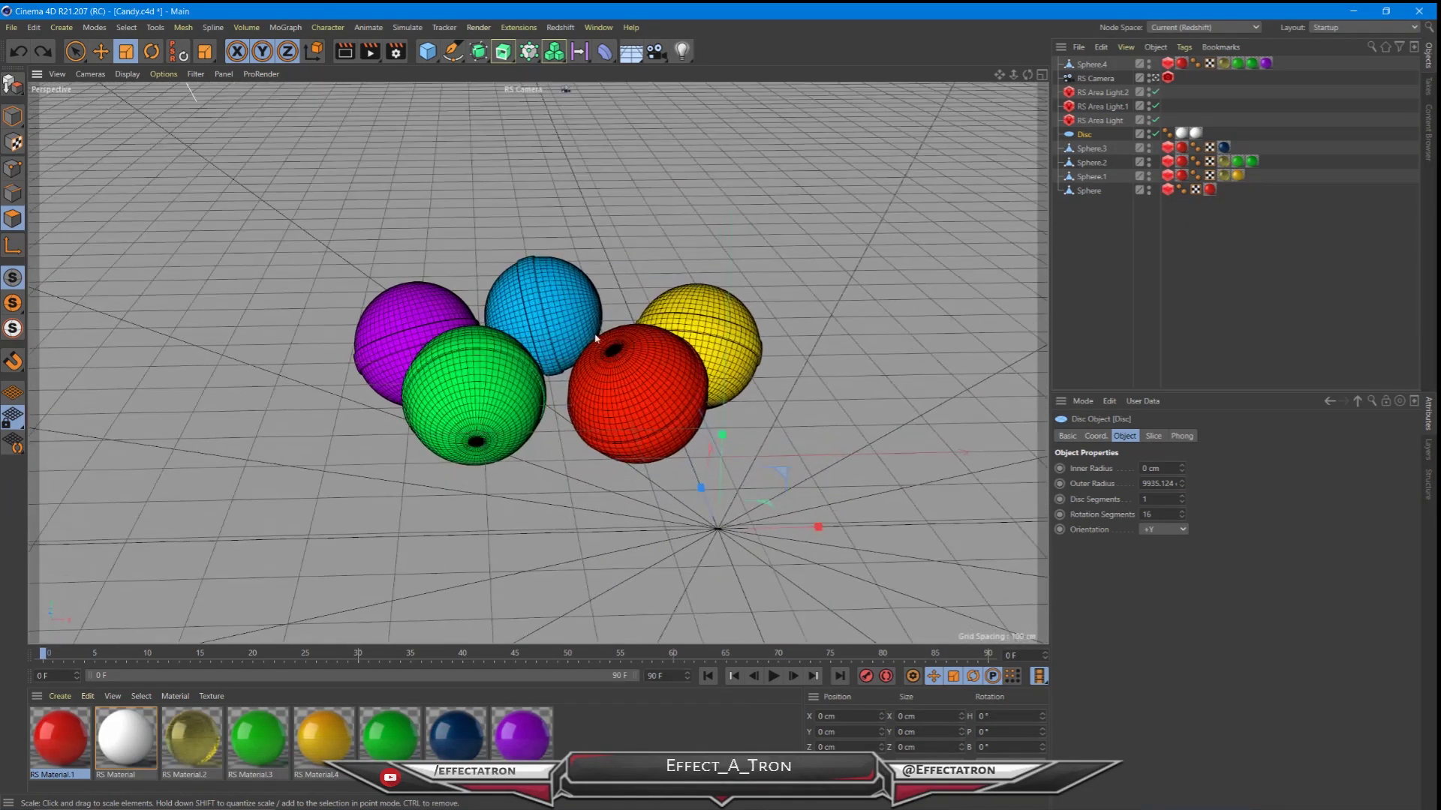
alt+drag(613, 385, 605, 426)
alt+middle_drag(585, 421, 547, 383)
scroll(592, 394, up, 2)
scroll(592, 394, up, 2)
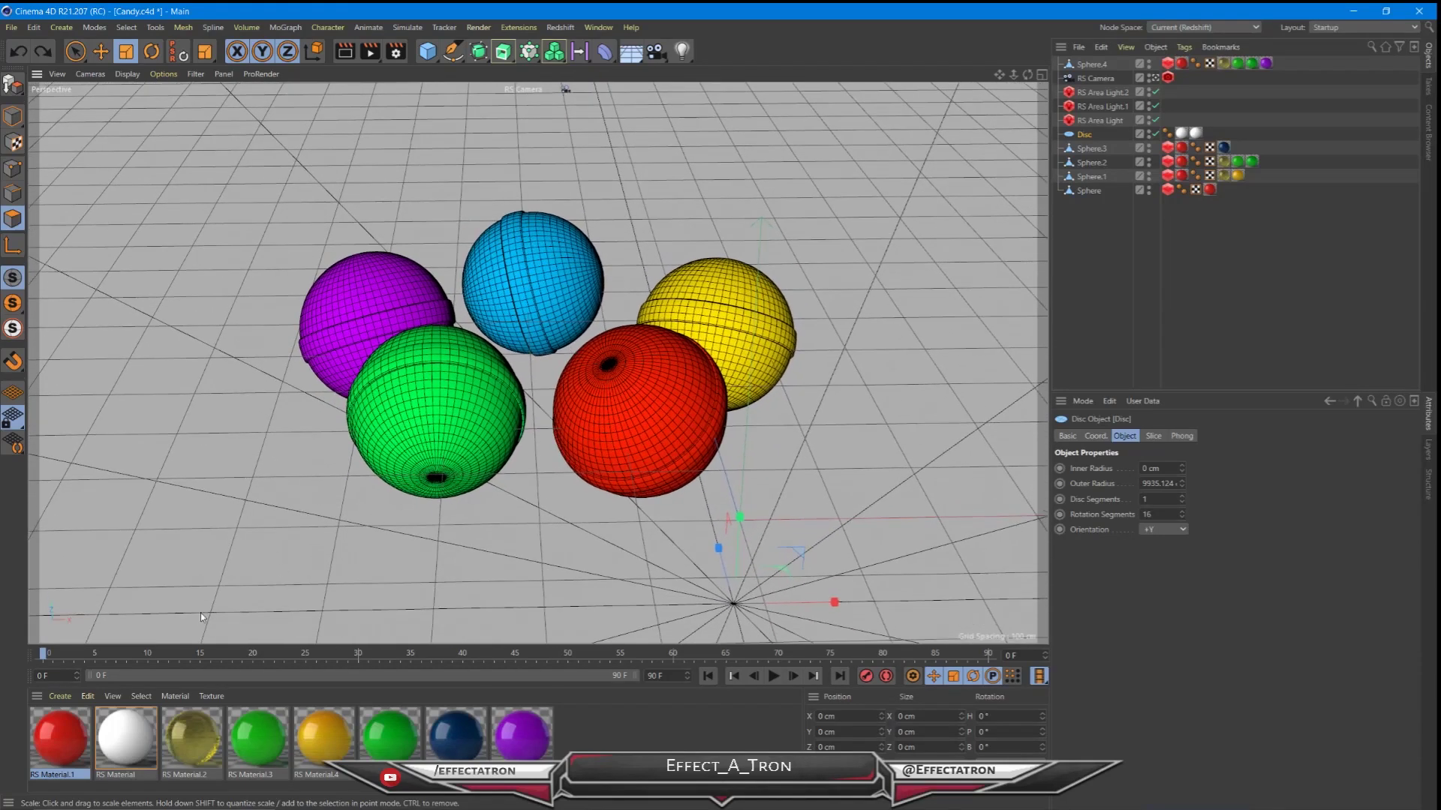
click(1092, 149)
shift+click(1090, 178)
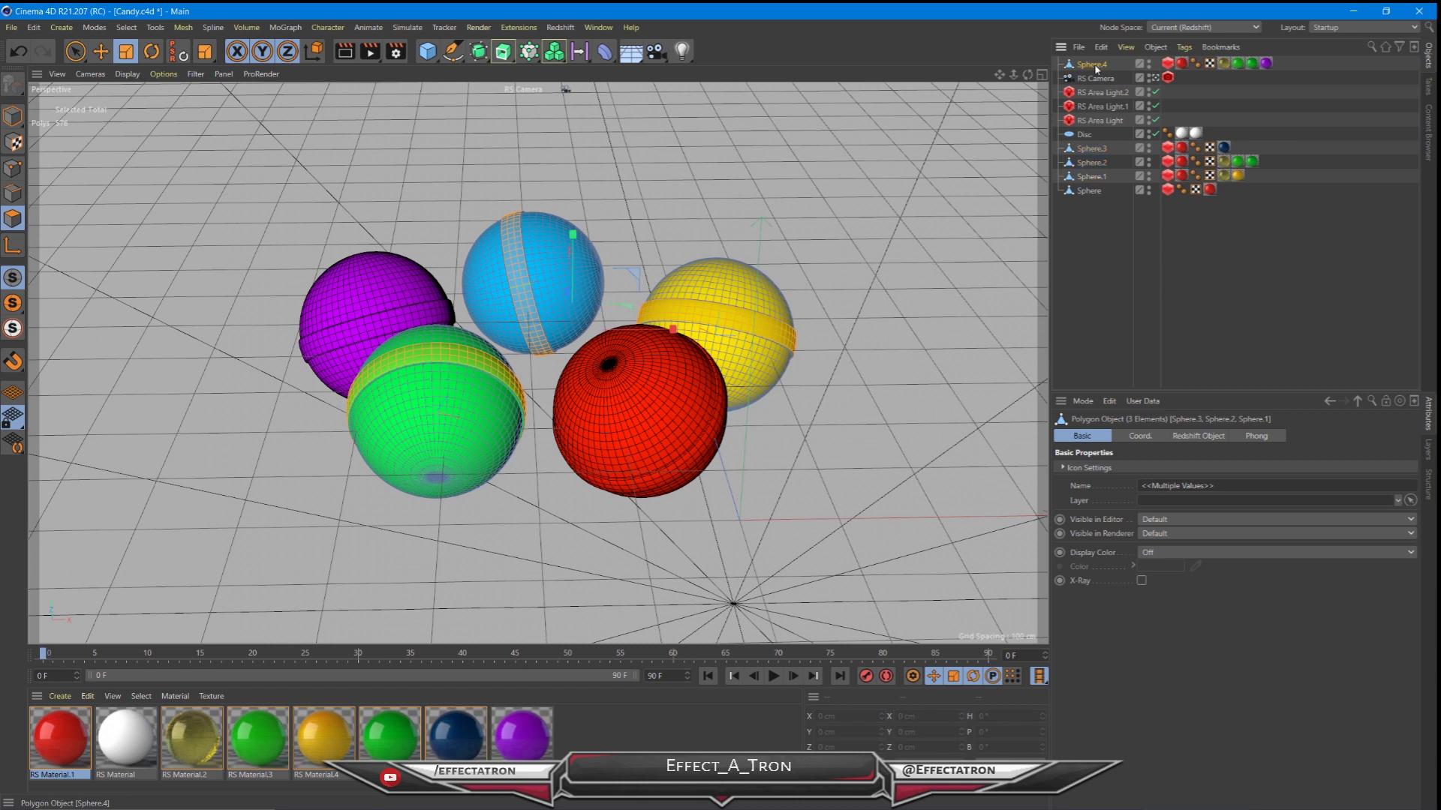
drag(1092, 146, 1101, 140)
- Hide Sphere.1 through Sphere.4 in both the editor and the renderer, leaving only the red sphere
shift+click(1082, 177)
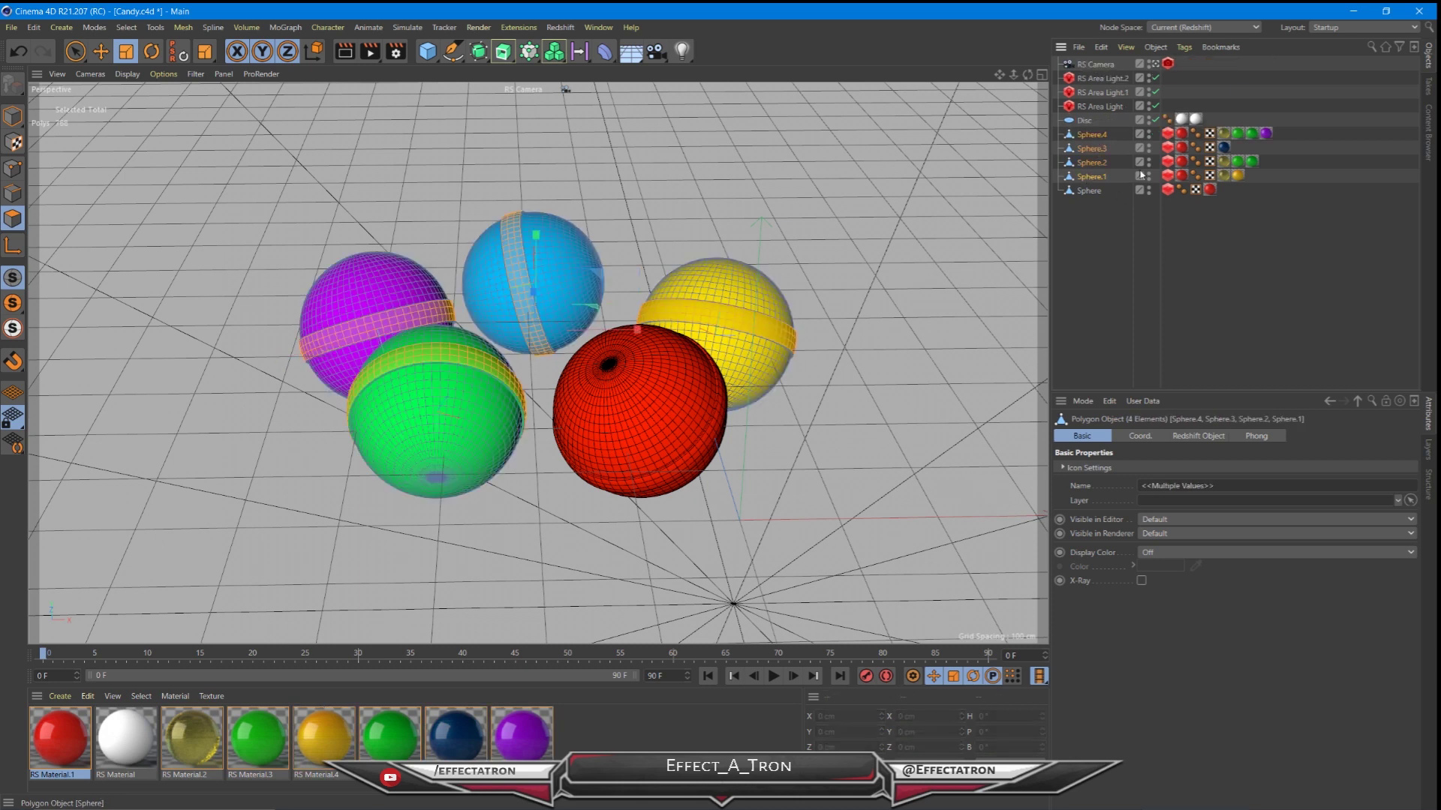
click(1149, 135)
ctrl+click(1148, 163)
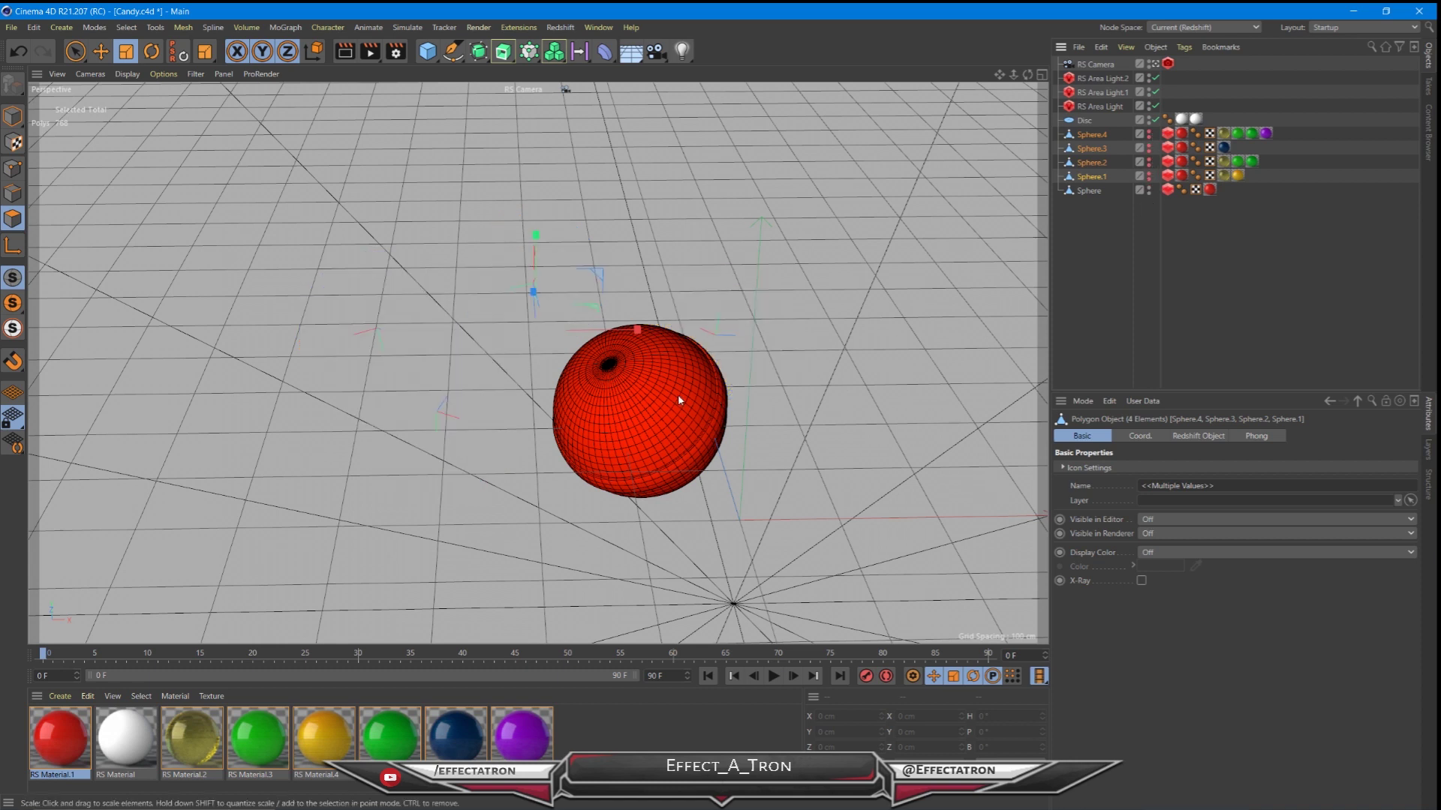
- Render the red candy live in the Redshift RenderView and examine its surface up close with a render region
alt+drag(688, 394, 544, 335)
click(559, 27)
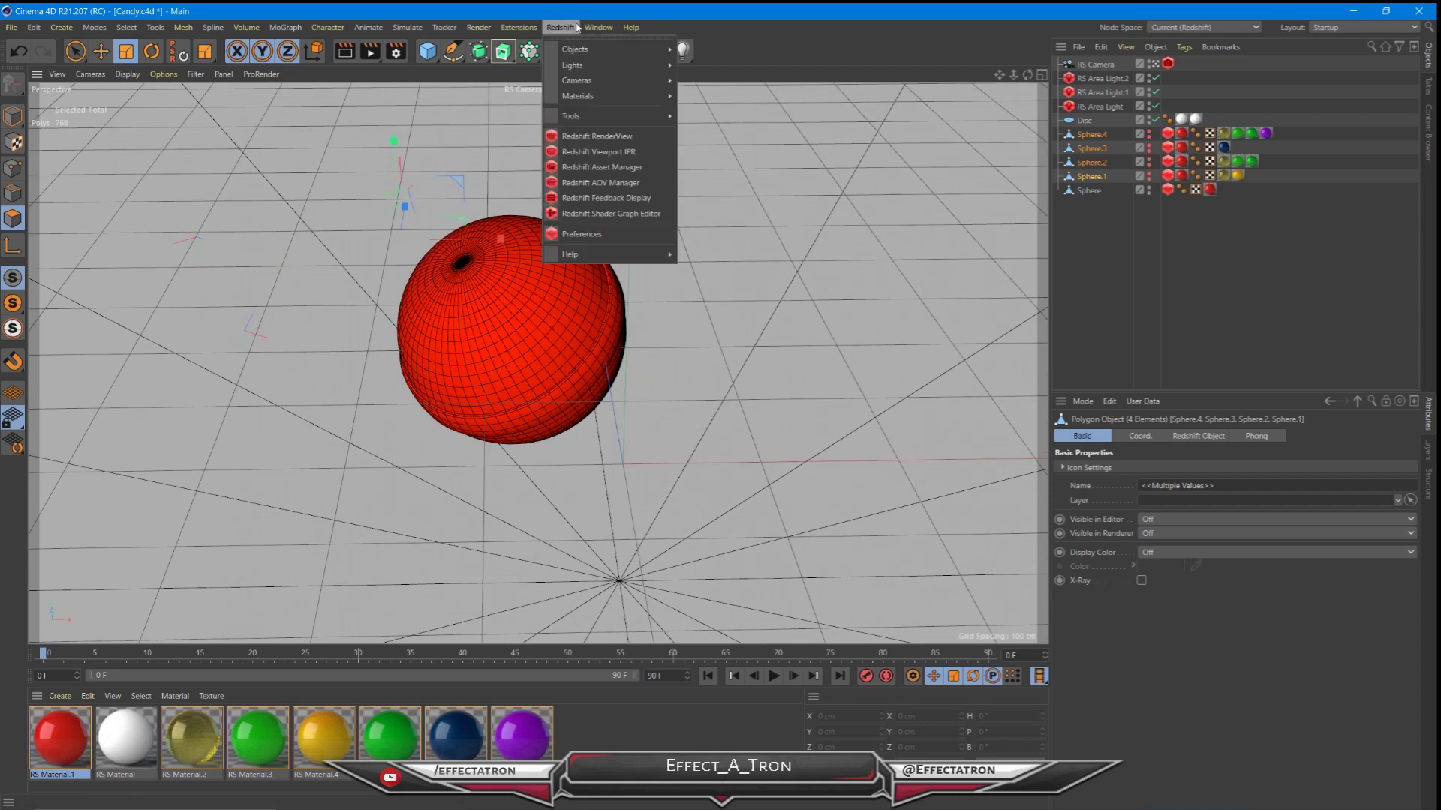
click(580, 138)
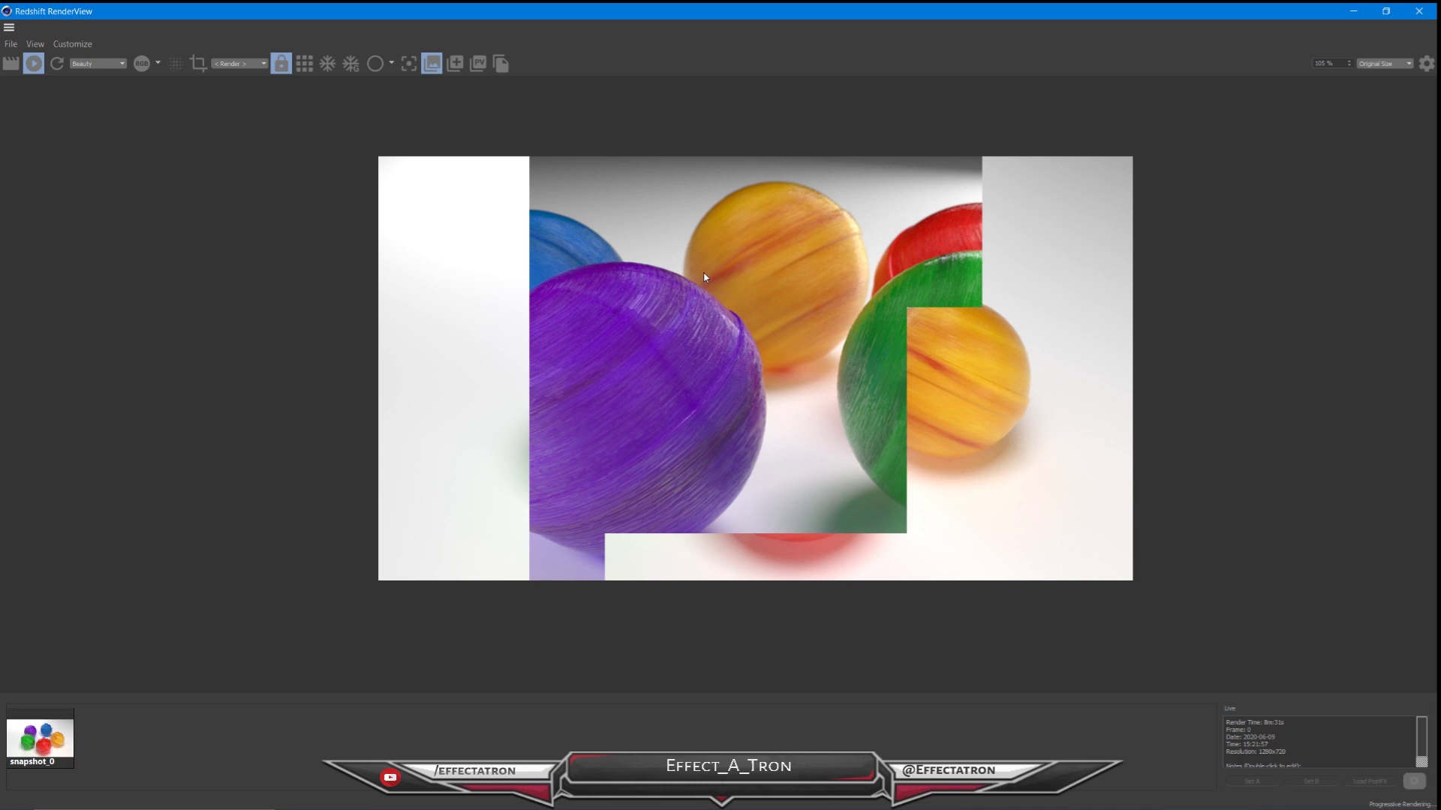
scroll(733, 333, up, 2)
scroll(725, 328, down, 1)
scroll(724, 329, down, 1)
scroll(725, 328, up, 1)
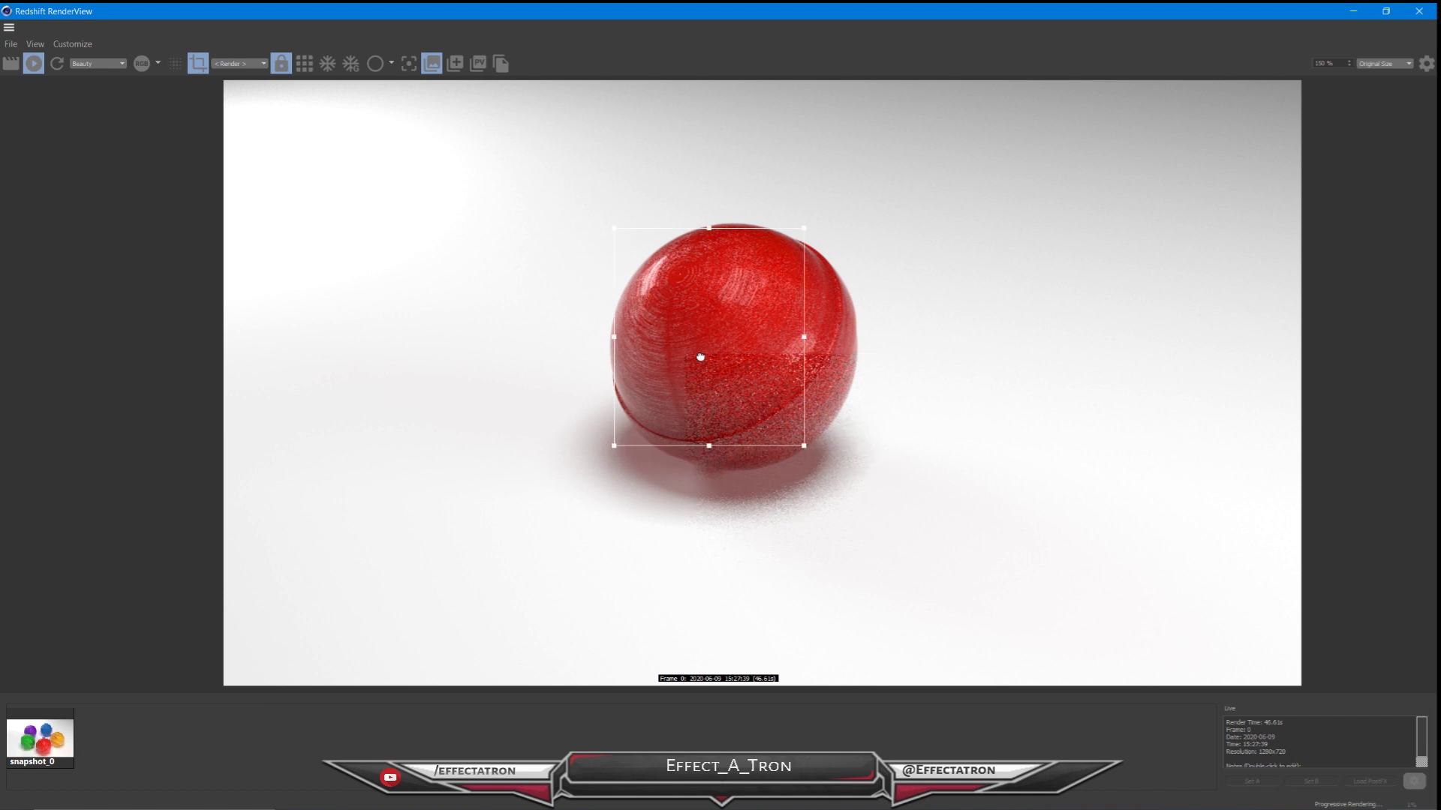
scroll(701, 357, up, 4)
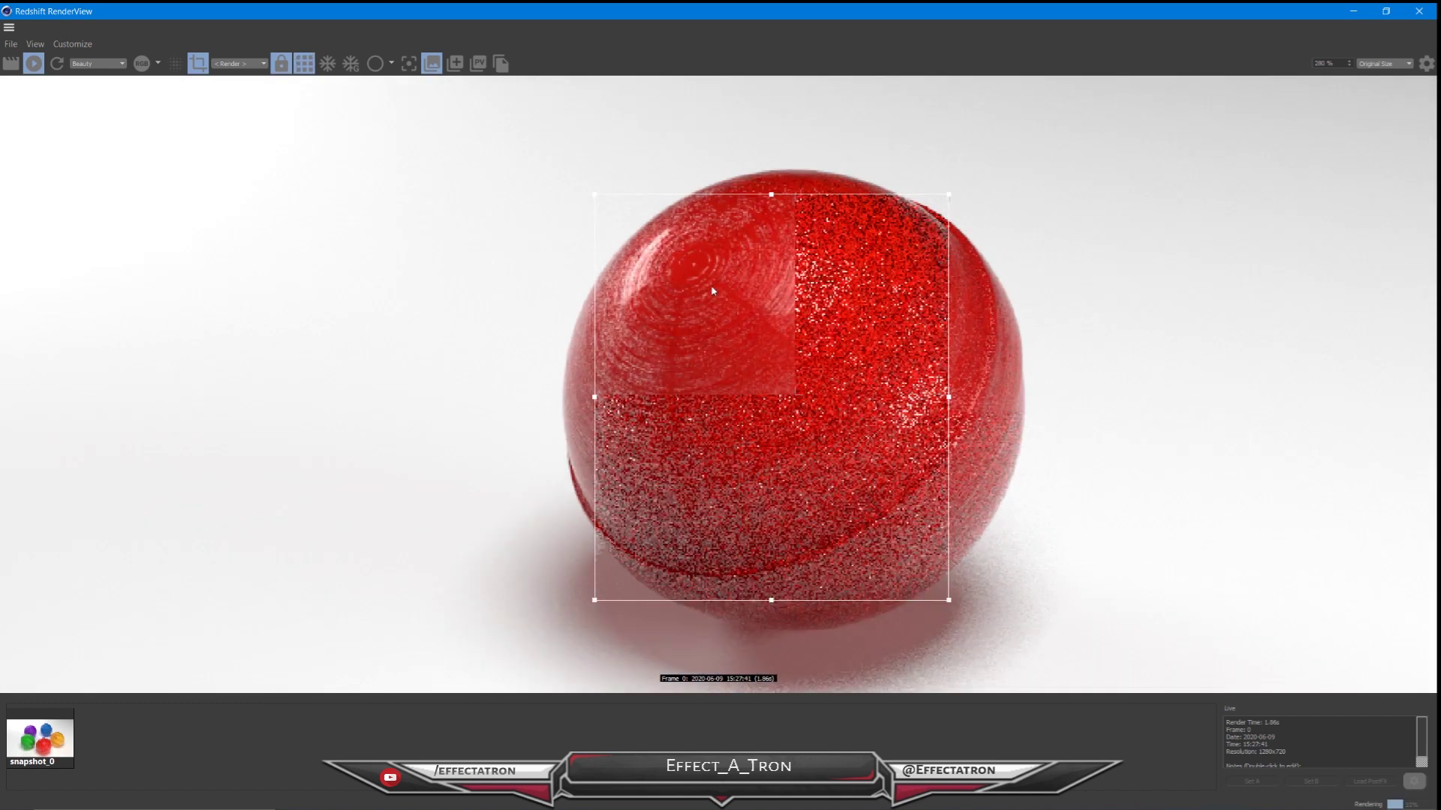
scroll(813, 451, down, 3)
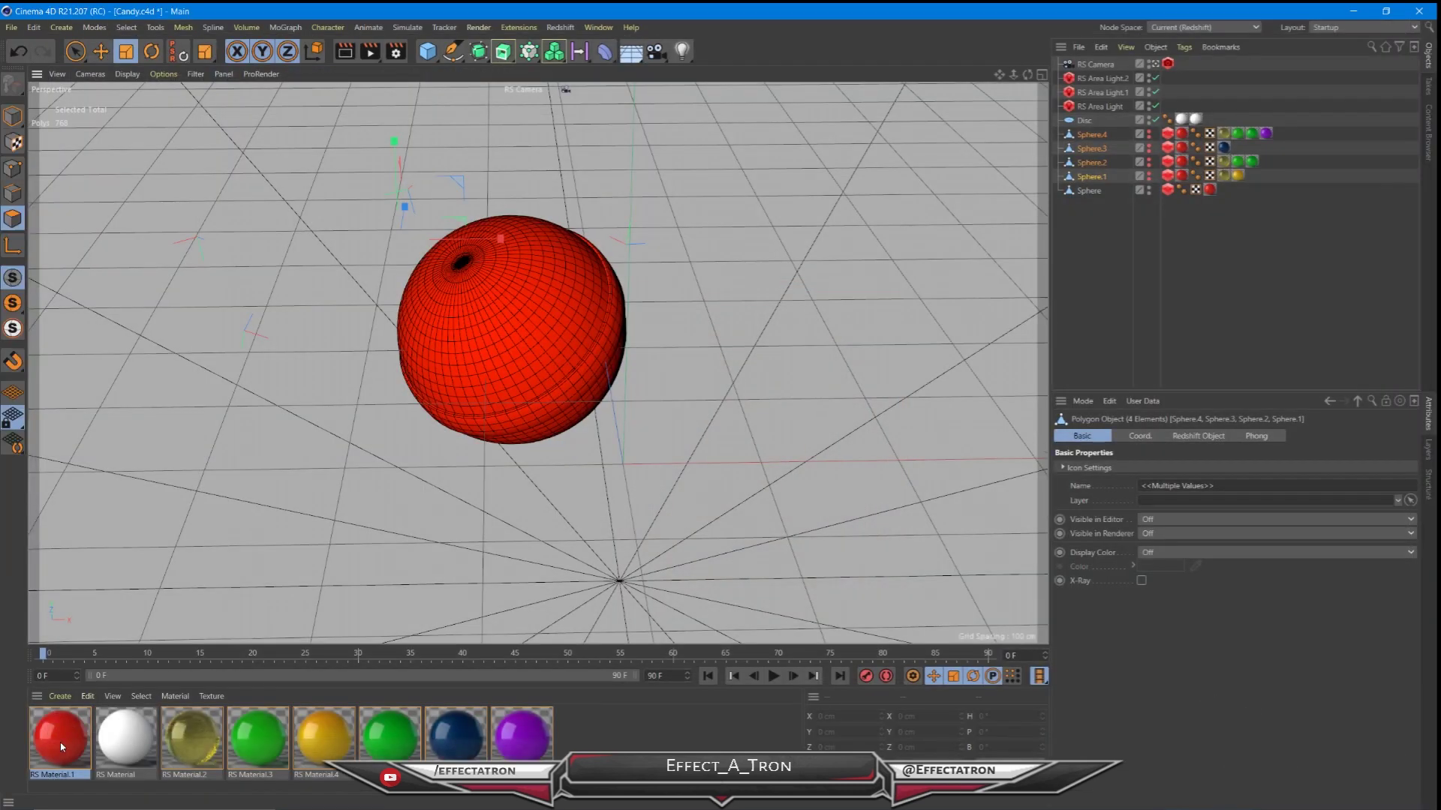
- Examine the node network of the red candy material RS Material.1 in the shader graph
double_click(62, 747)
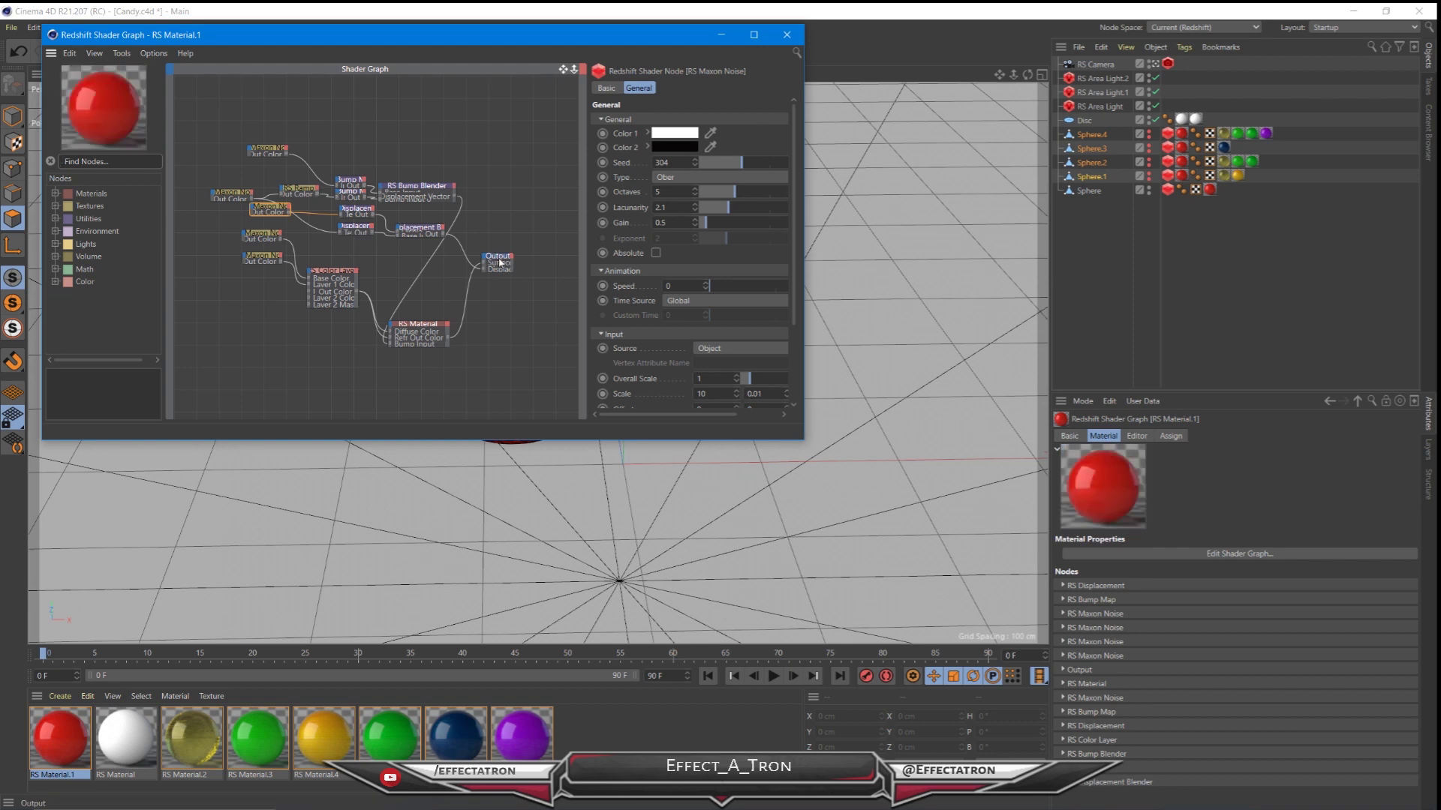
drag(500, 262, 538, 258)
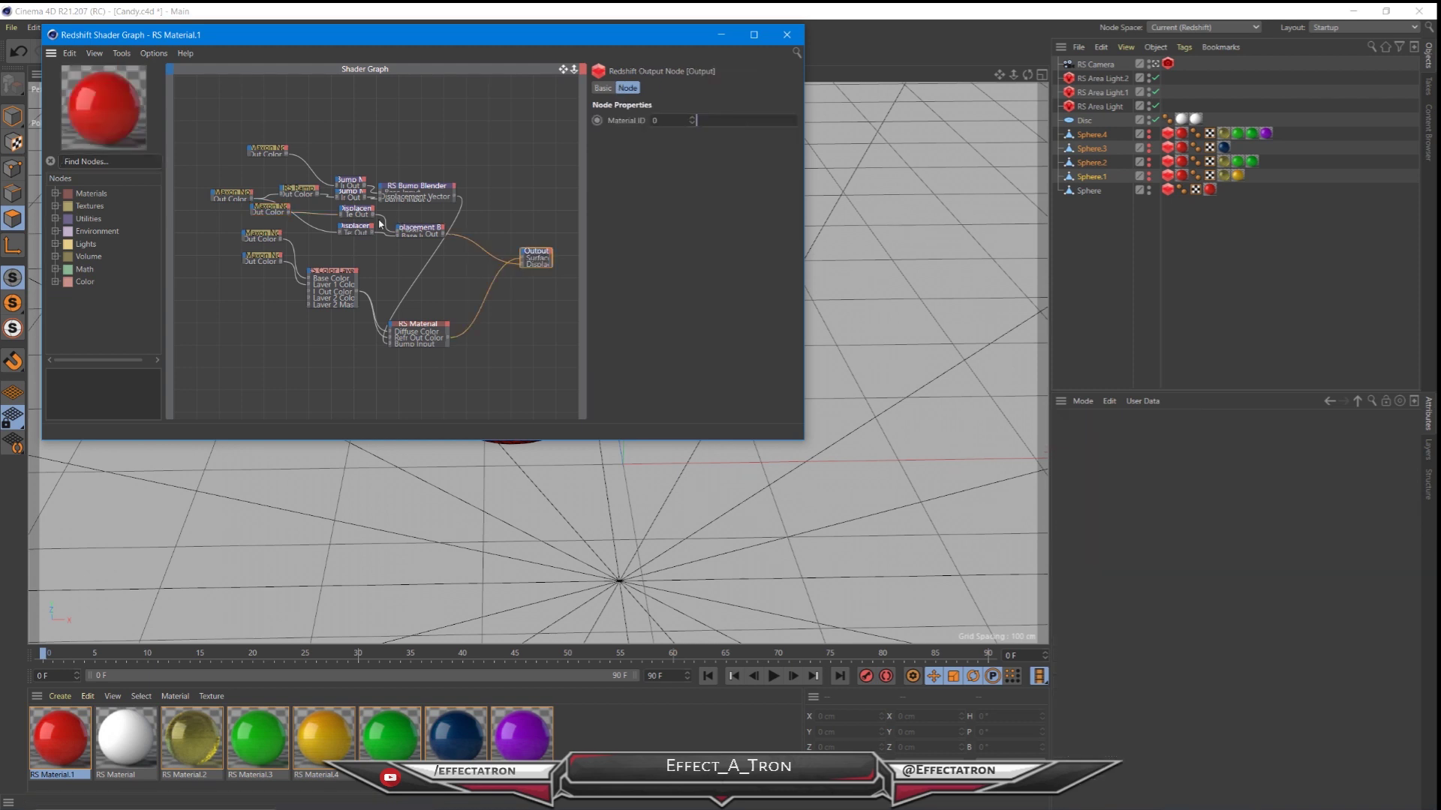
click(786, 34)
- Assign a newly created Redshift material to the visible sphere and delete the sphere's Redshift Object tag
click(60, 697)
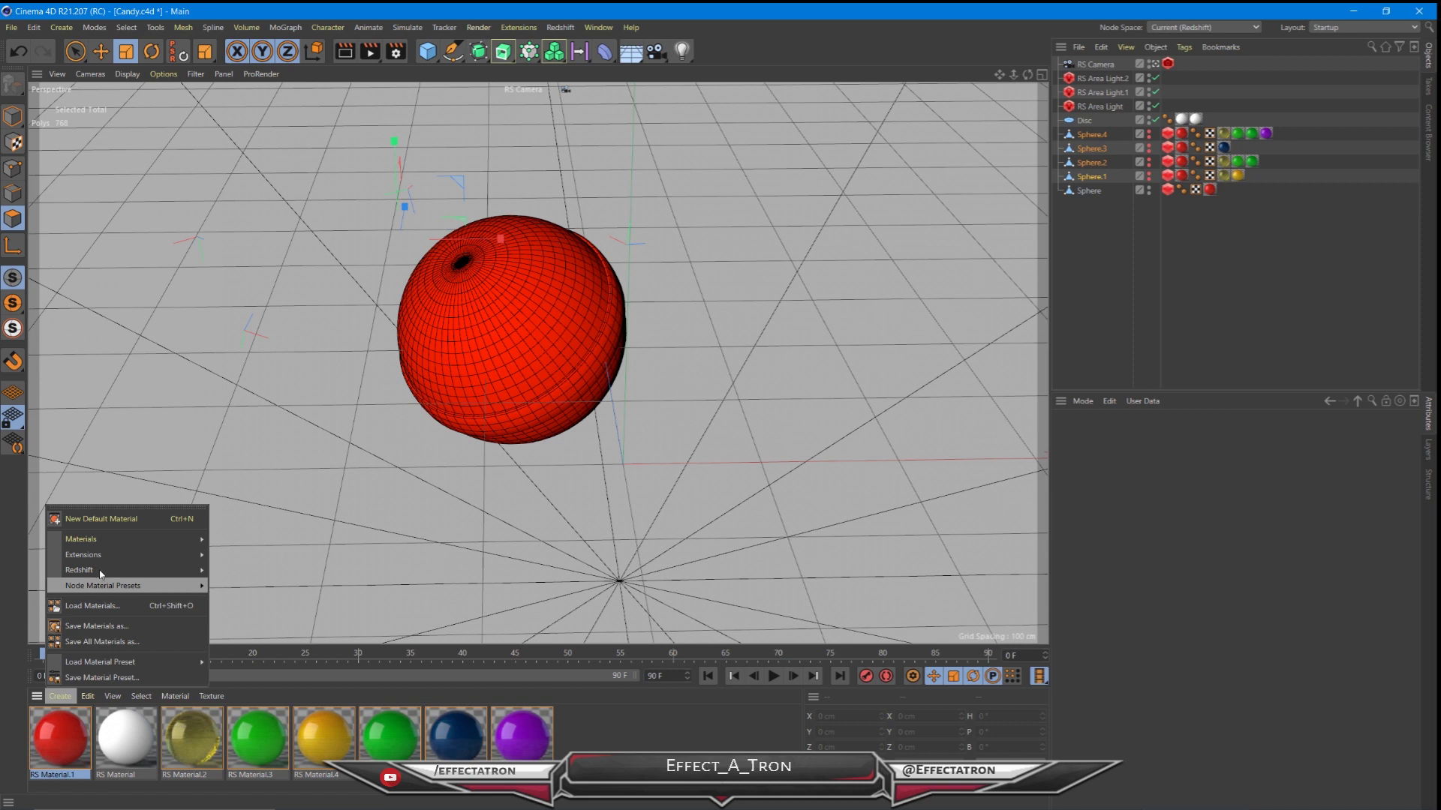
mouse_move(150, 571)
mouse_move(229, 570)
click(285, 569)
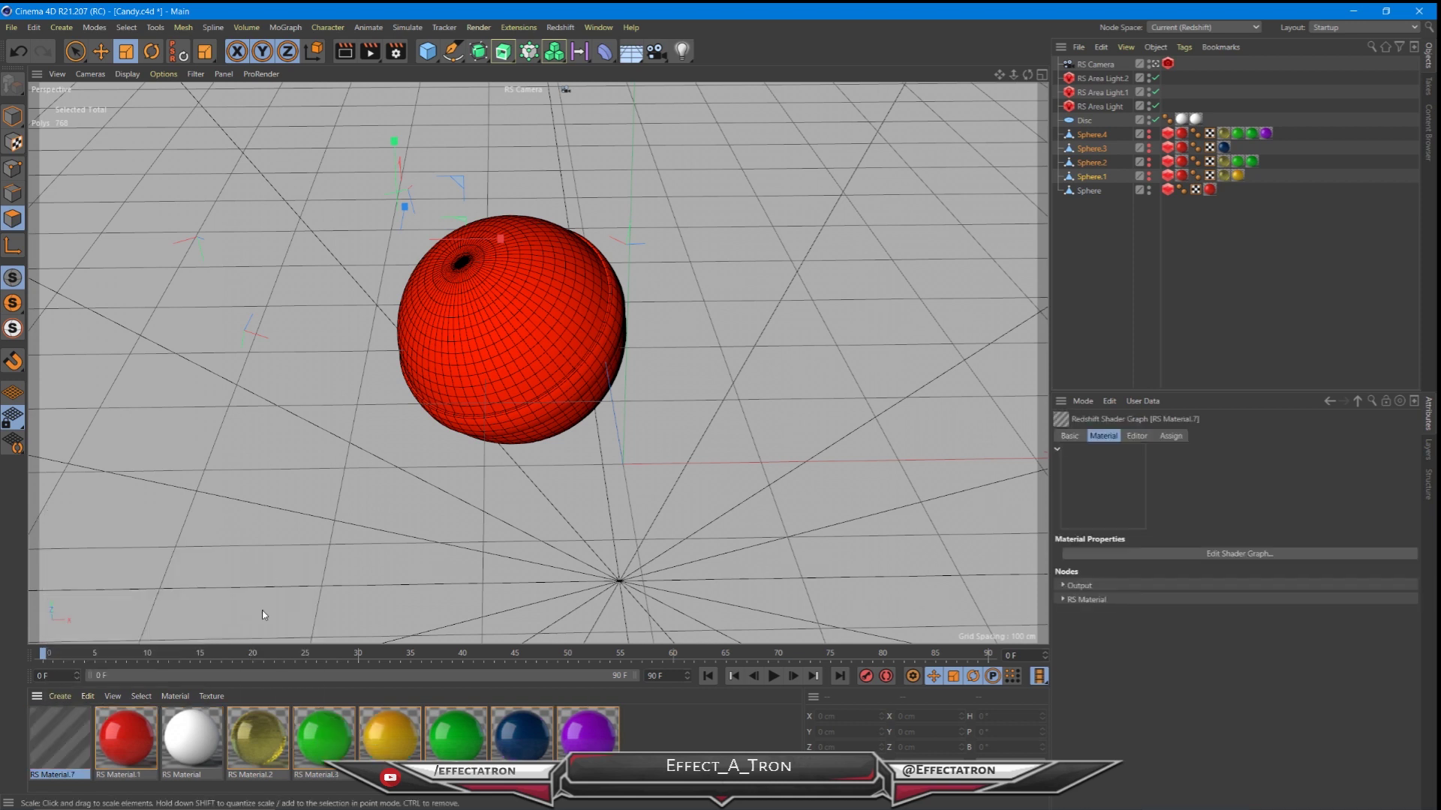
drag(47, 736, 499, 342)
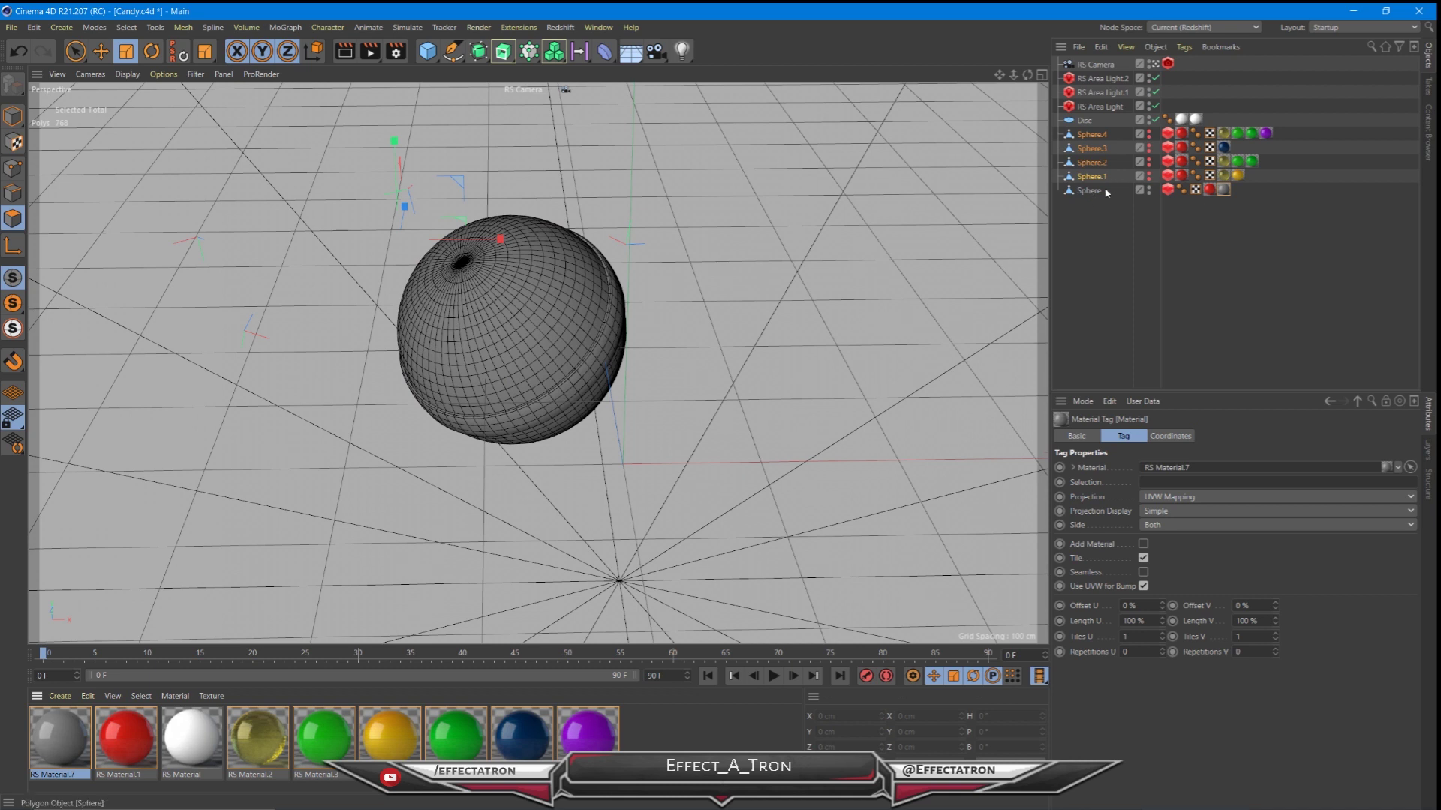
click(1168, 190)
key(Delete)
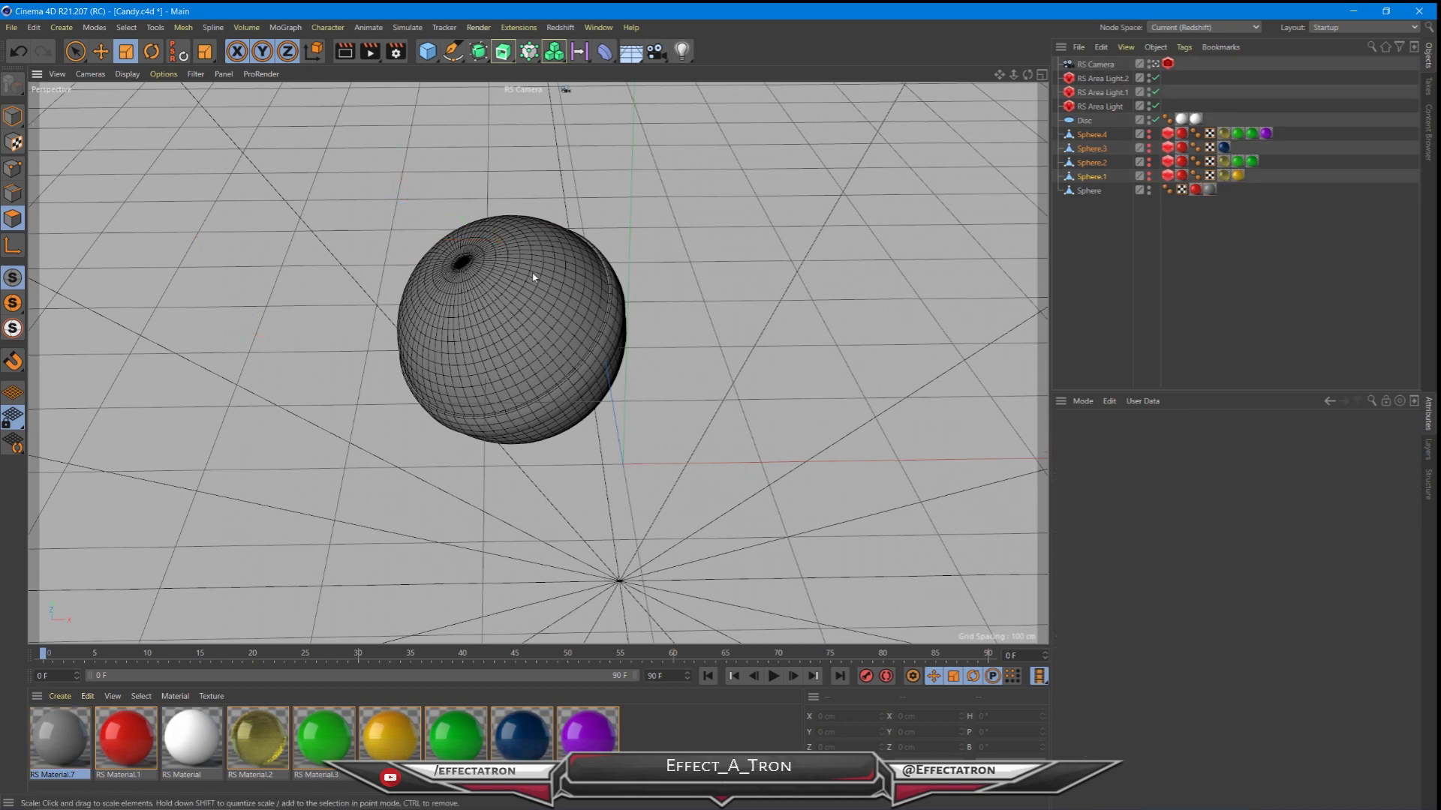
- Start a live Redshift render of the grey sphere and dock the RenderView between the Object Manager and the attributes
click(560, 27)
click(593, 140)
click(34, 64)
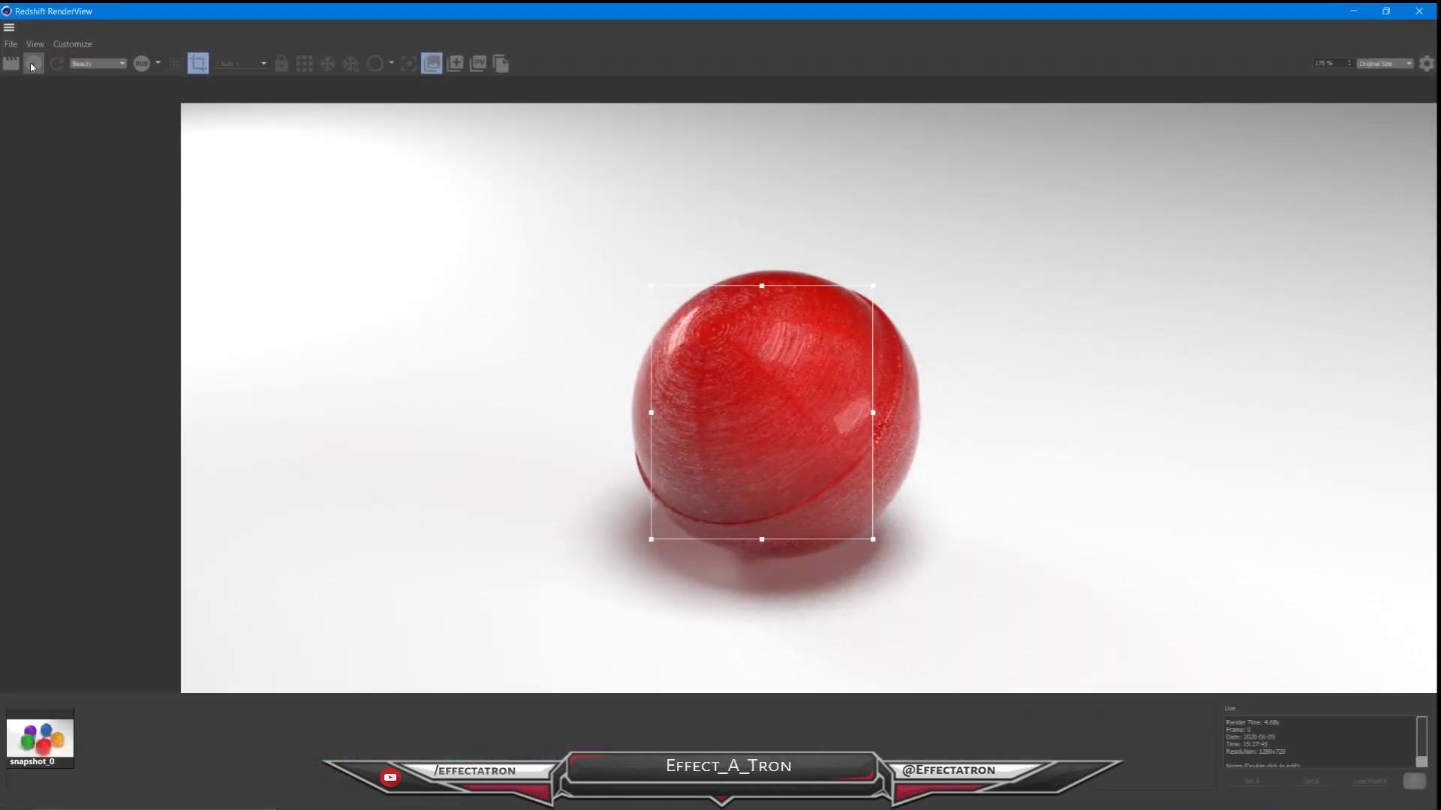
drag(31, 12, 762, 387)
drag(976, 397, 595, 232)
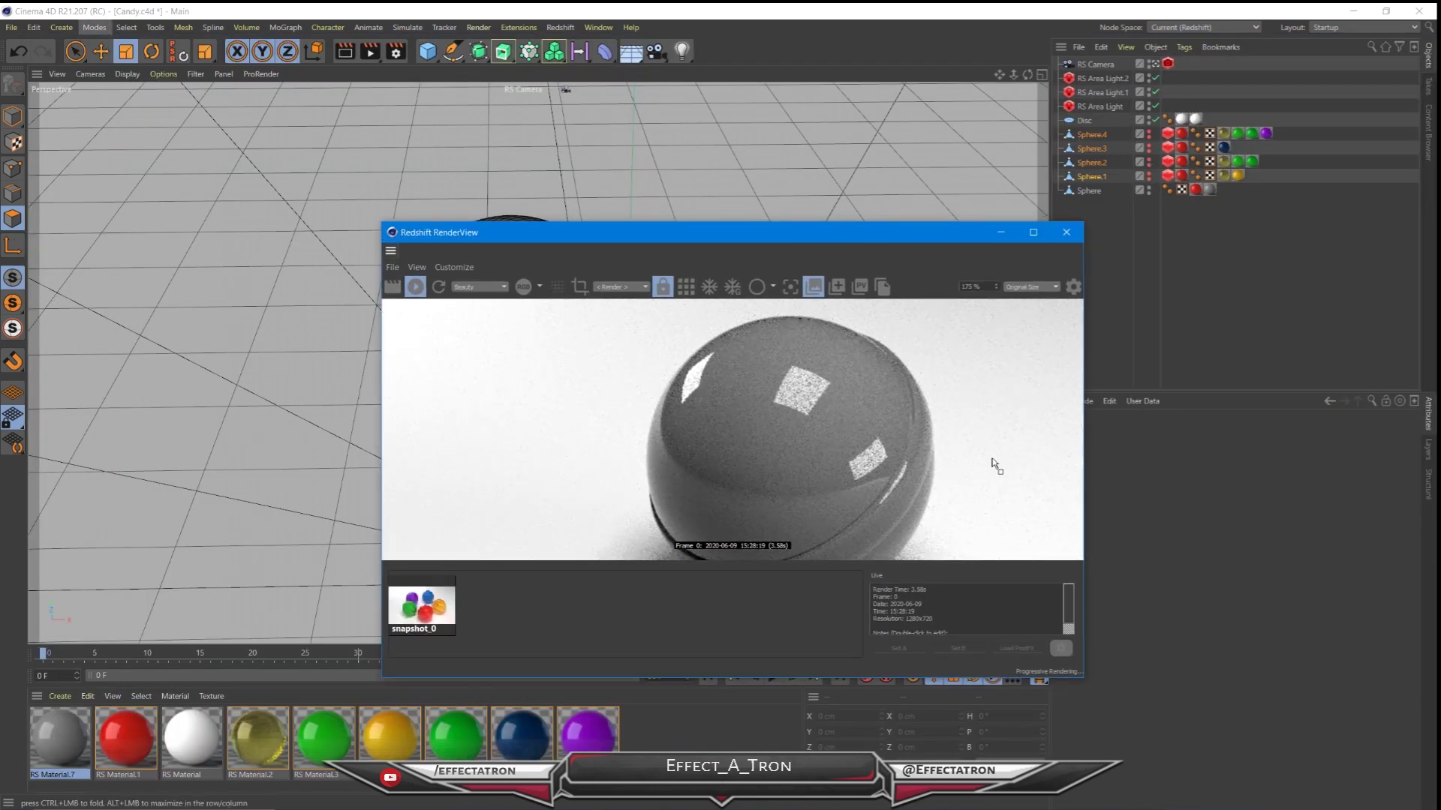
click(1168, 427)
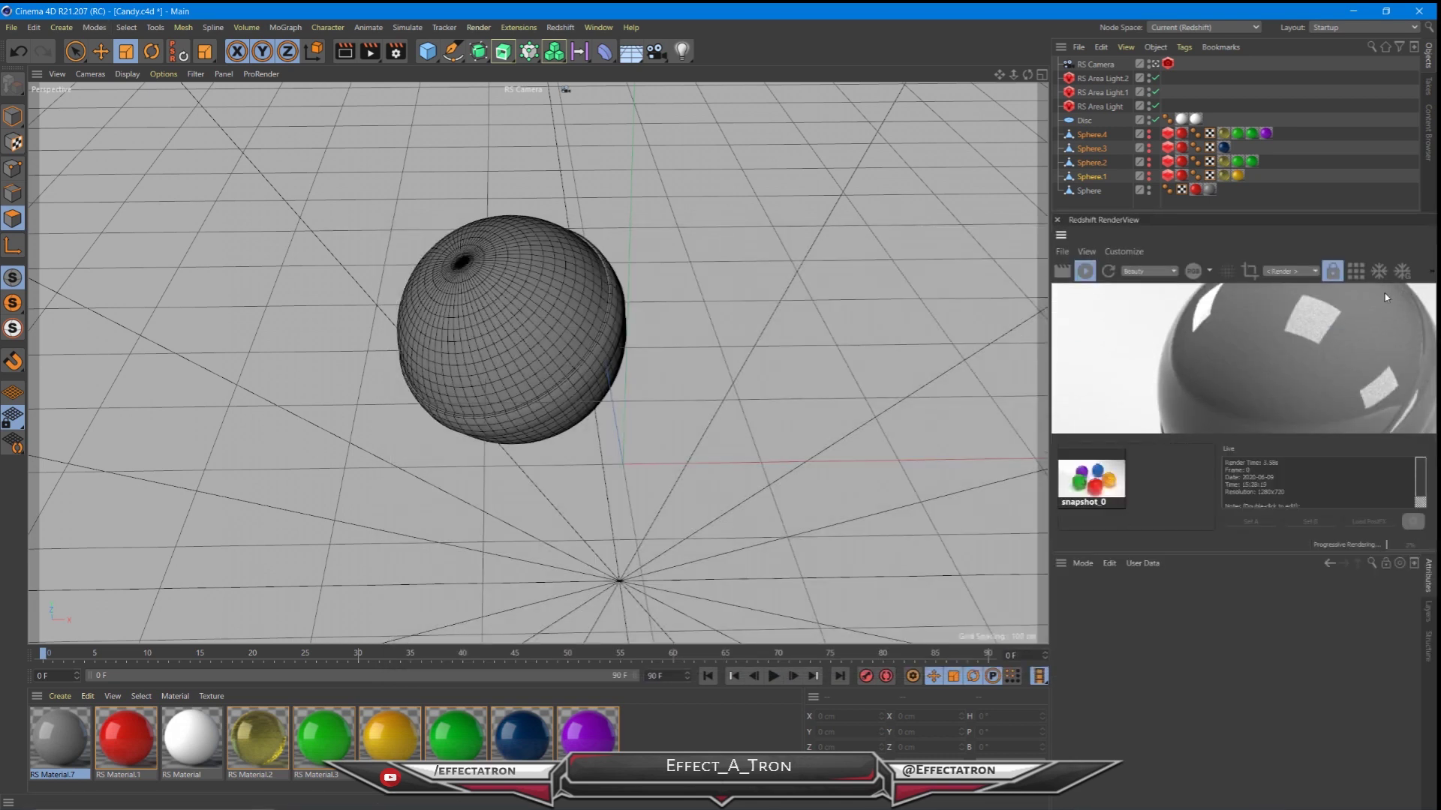
- Hide the snapshot strip in the docked RenderView and fit the whole grey sphere in its image
click(1430, 274)
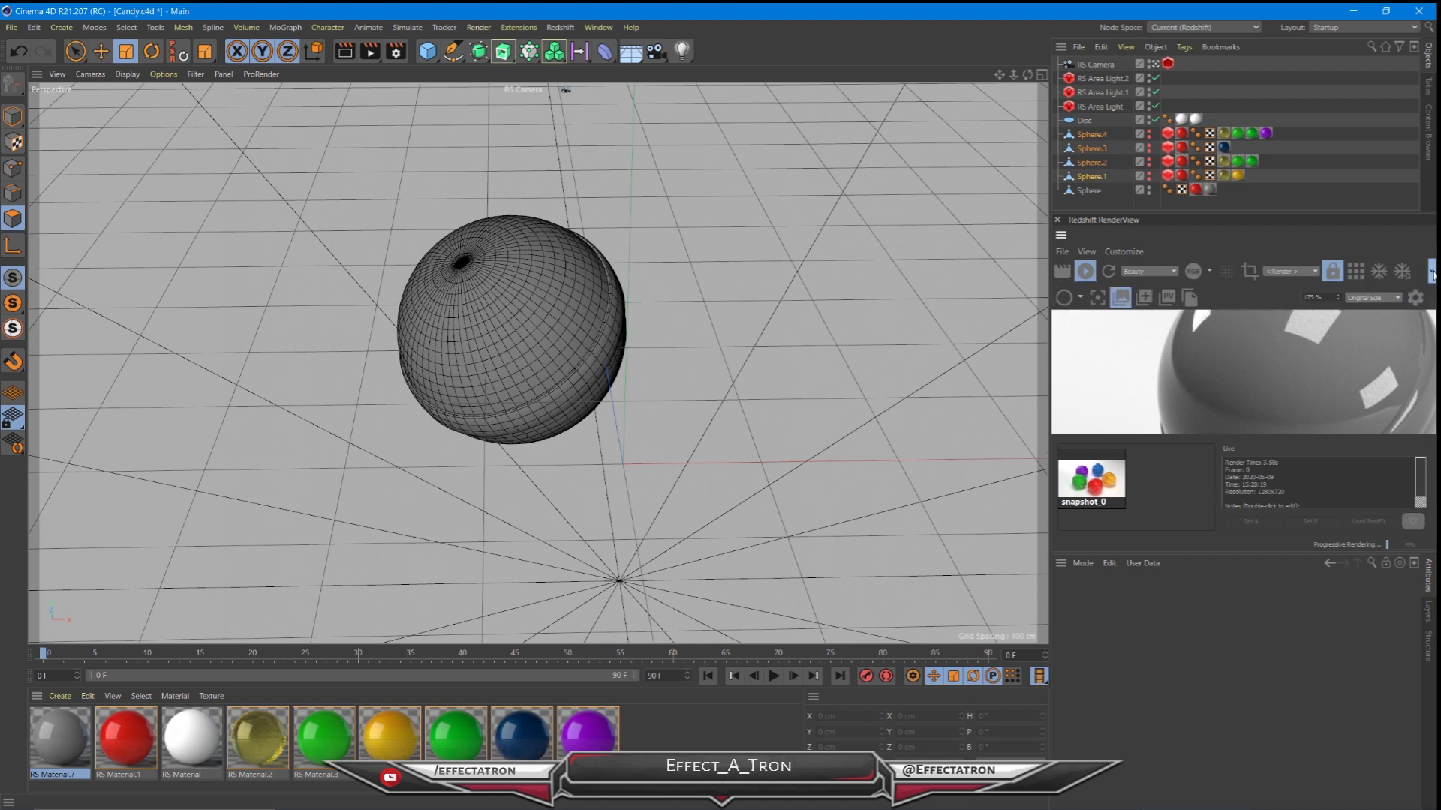
click(1120, 298)
scroll(1233, 443, down, 3)
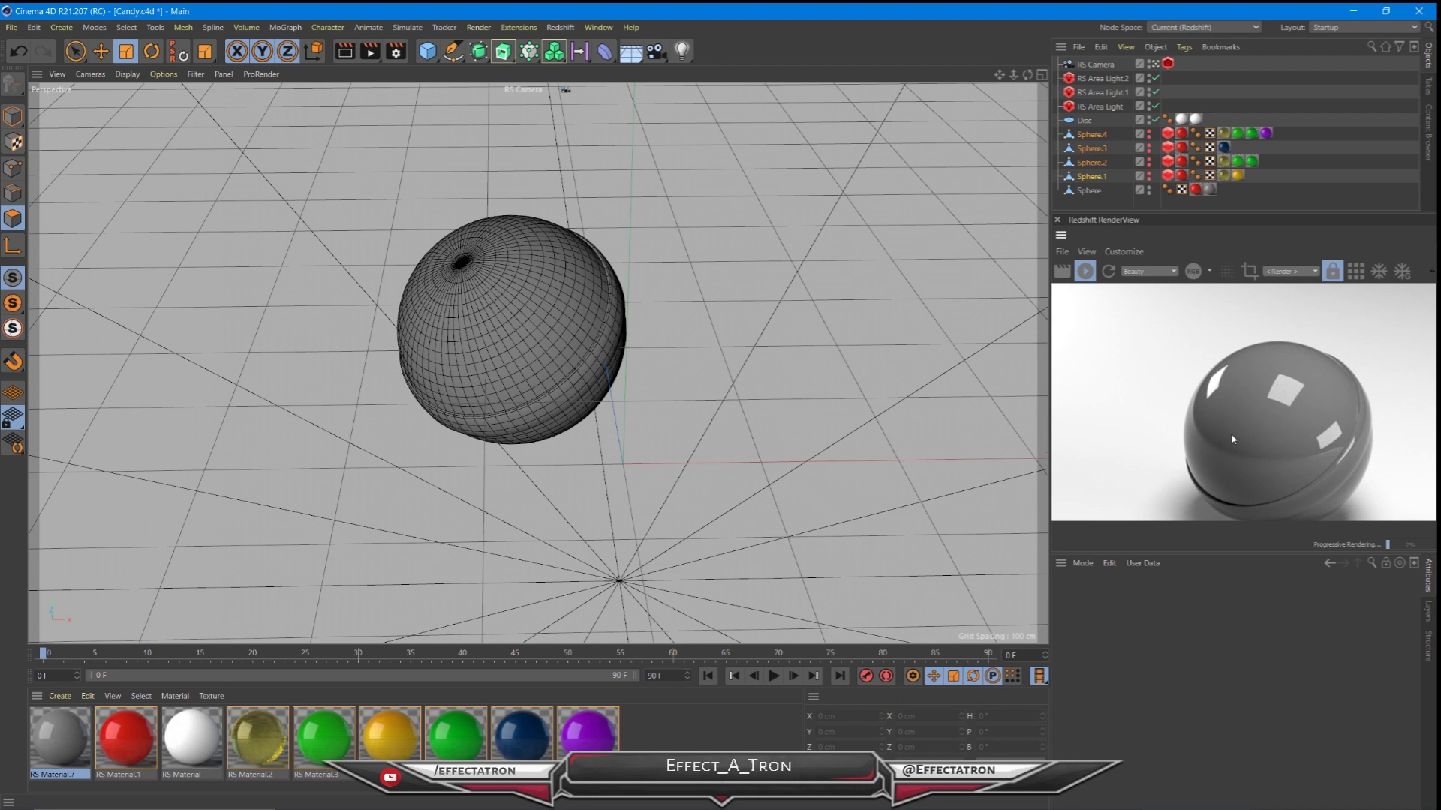
scroll(1237, 430, down, 2)
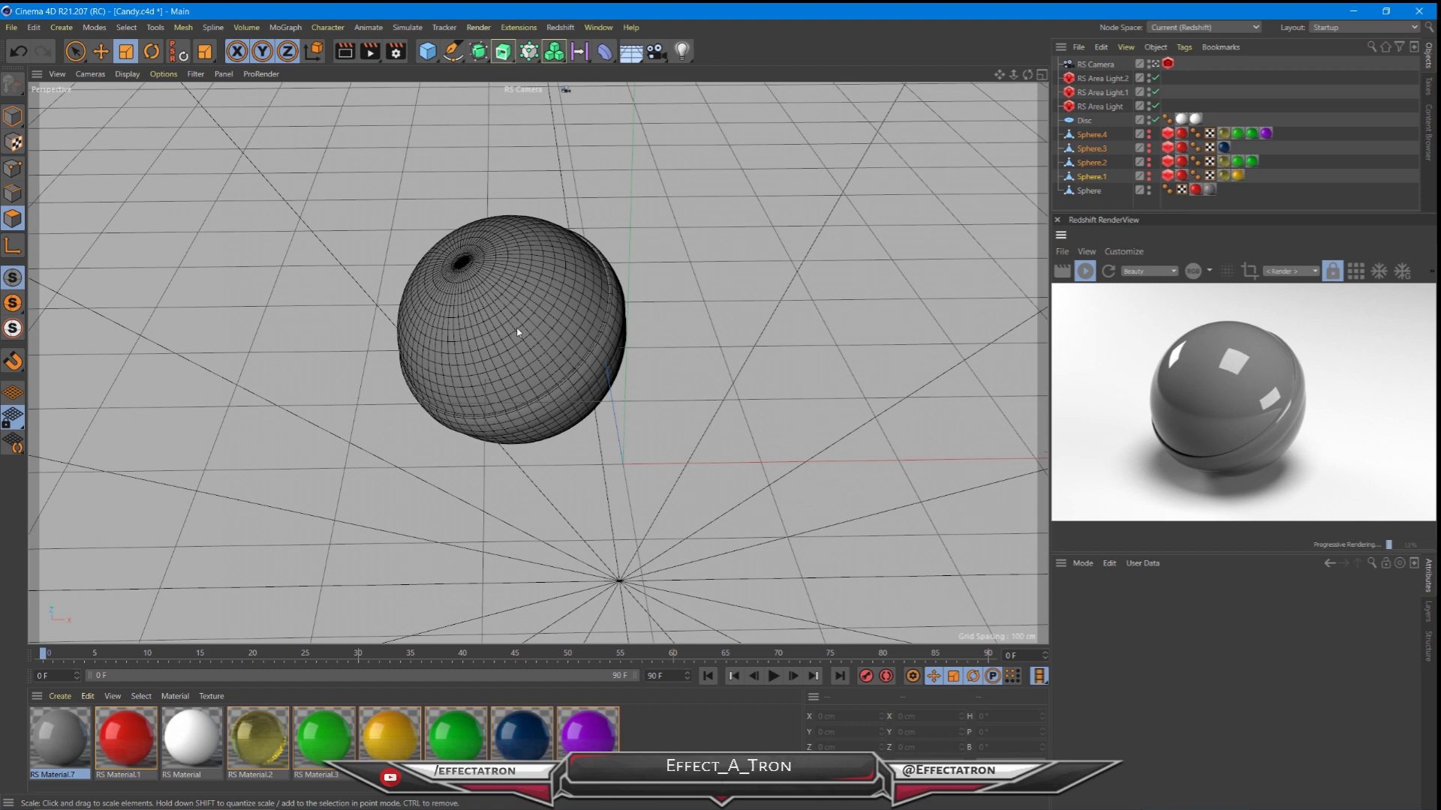
- Open the shader graph of RS Material.7 and set its base preset to Tinted Glass after trying Plastic and Jade
double_click(70, 740)
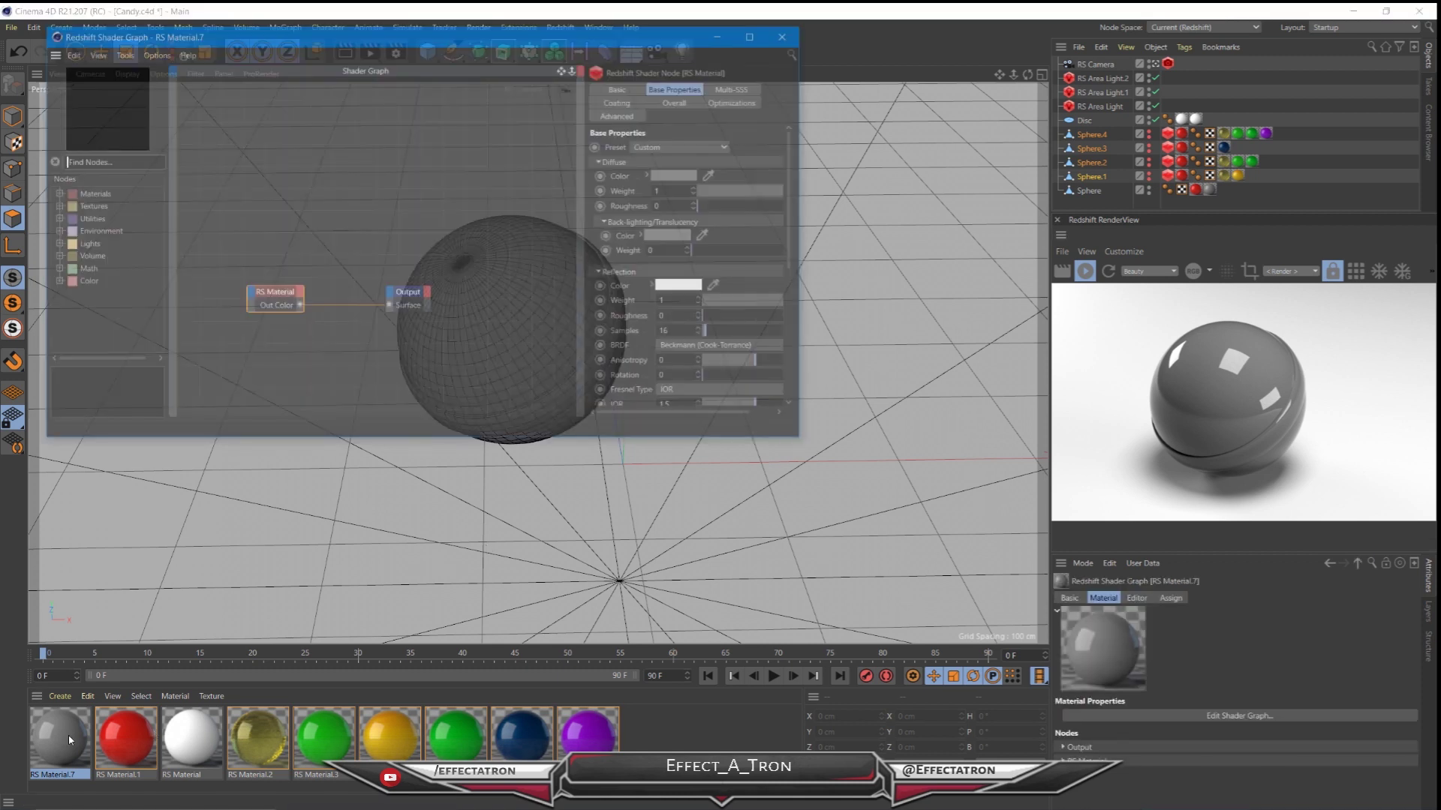
drag(359, 44, 484, 191)
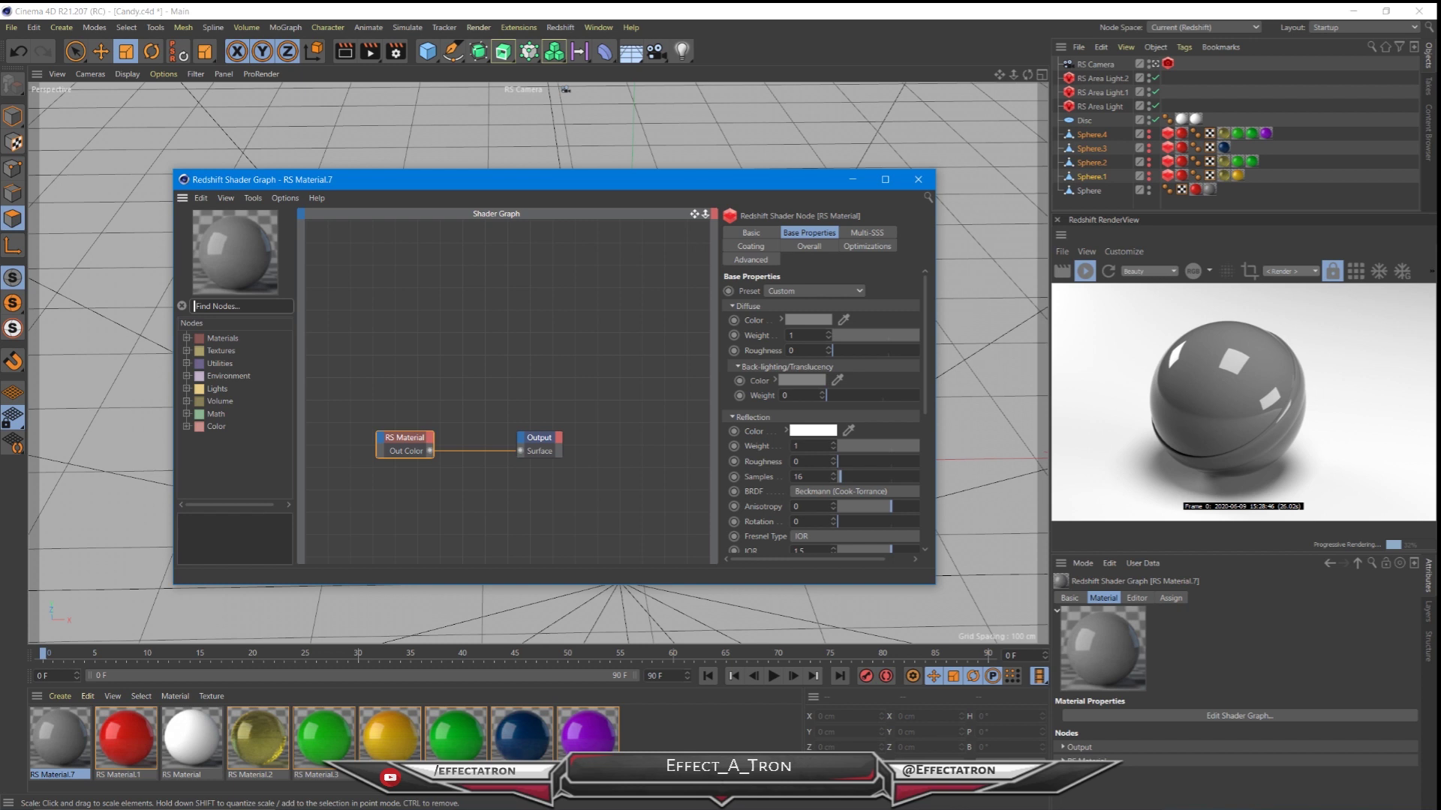
drag(511, 181, 573, 171)
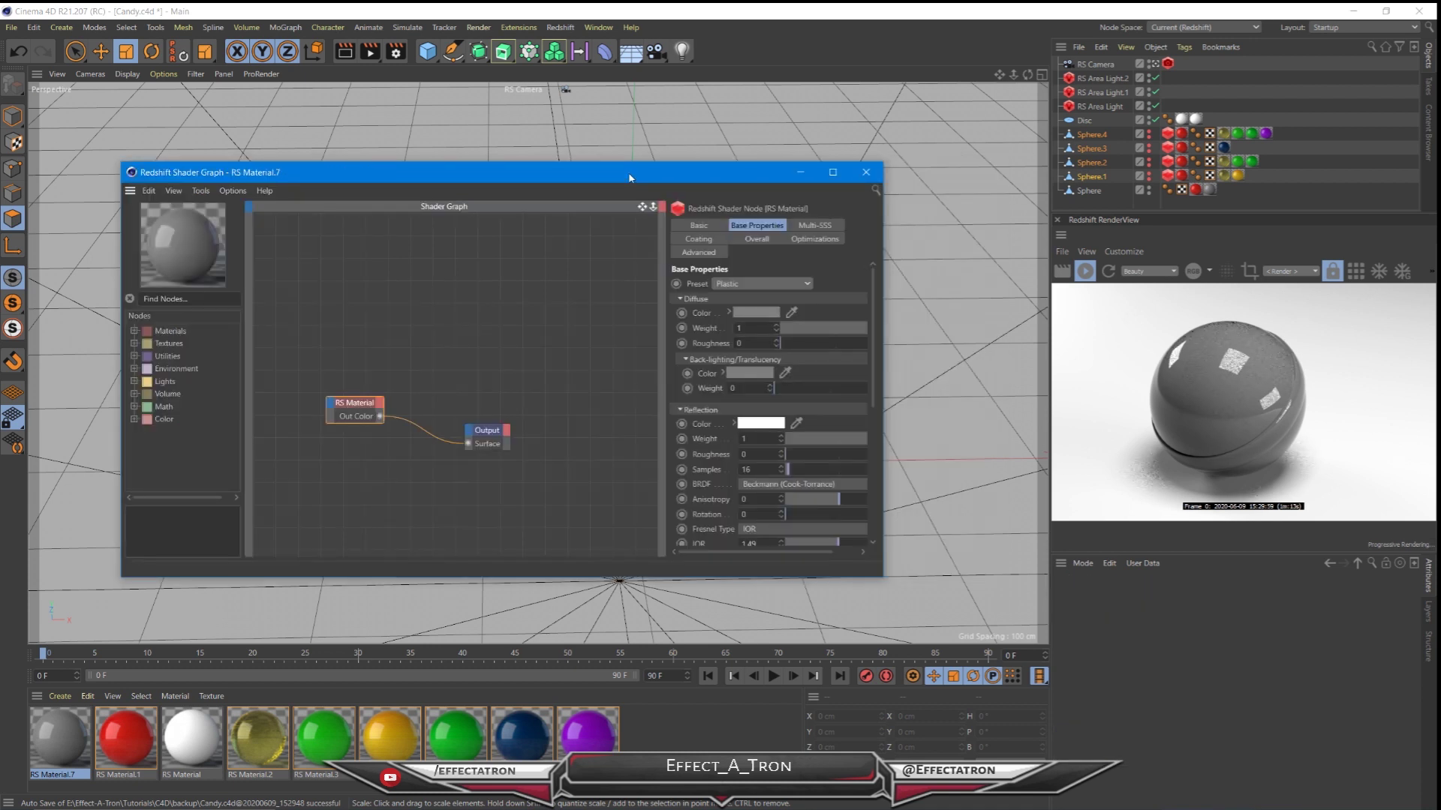
drag(629, 178, 620, 183)
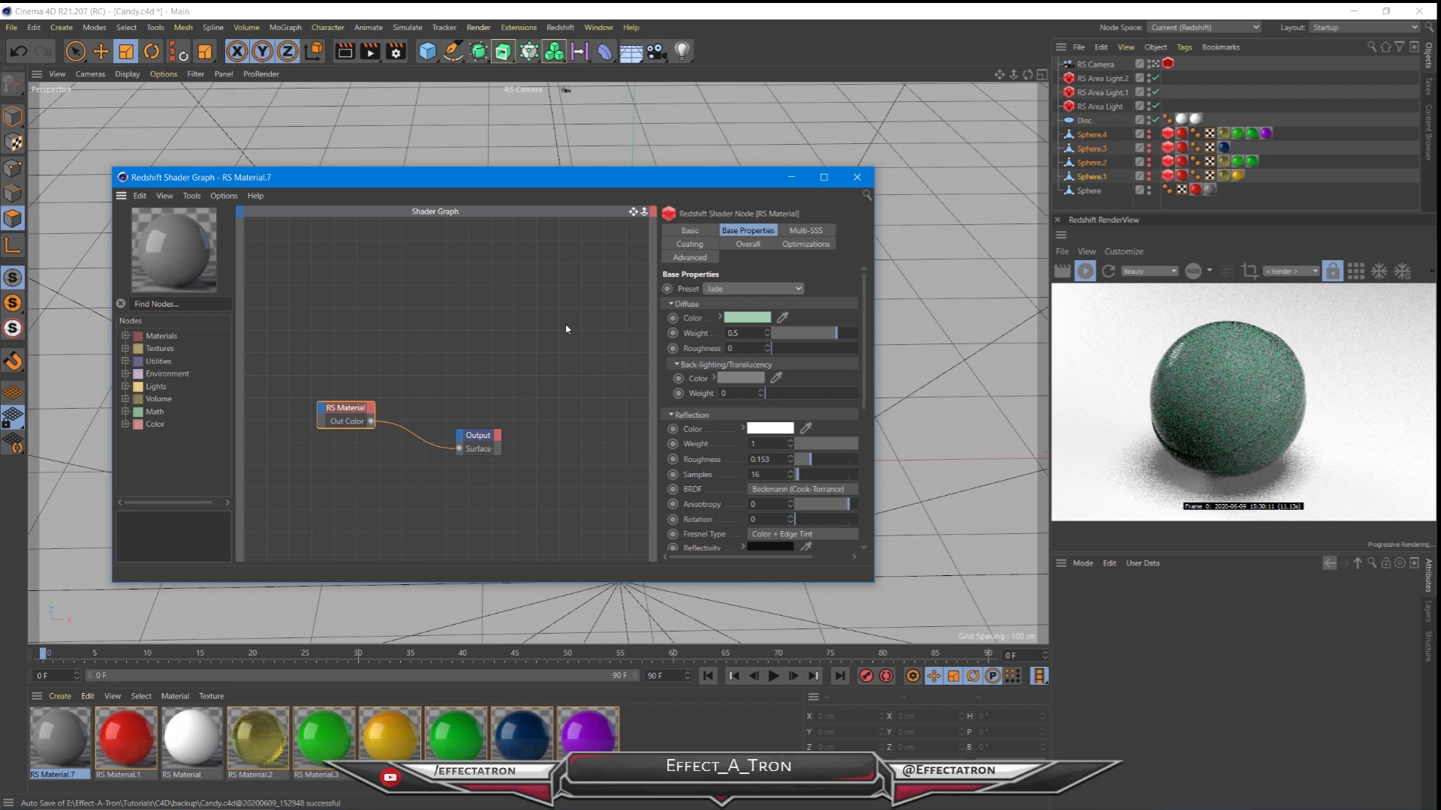
scroll(711, 494, down, 1)
scroll(711, 494, up, 1)
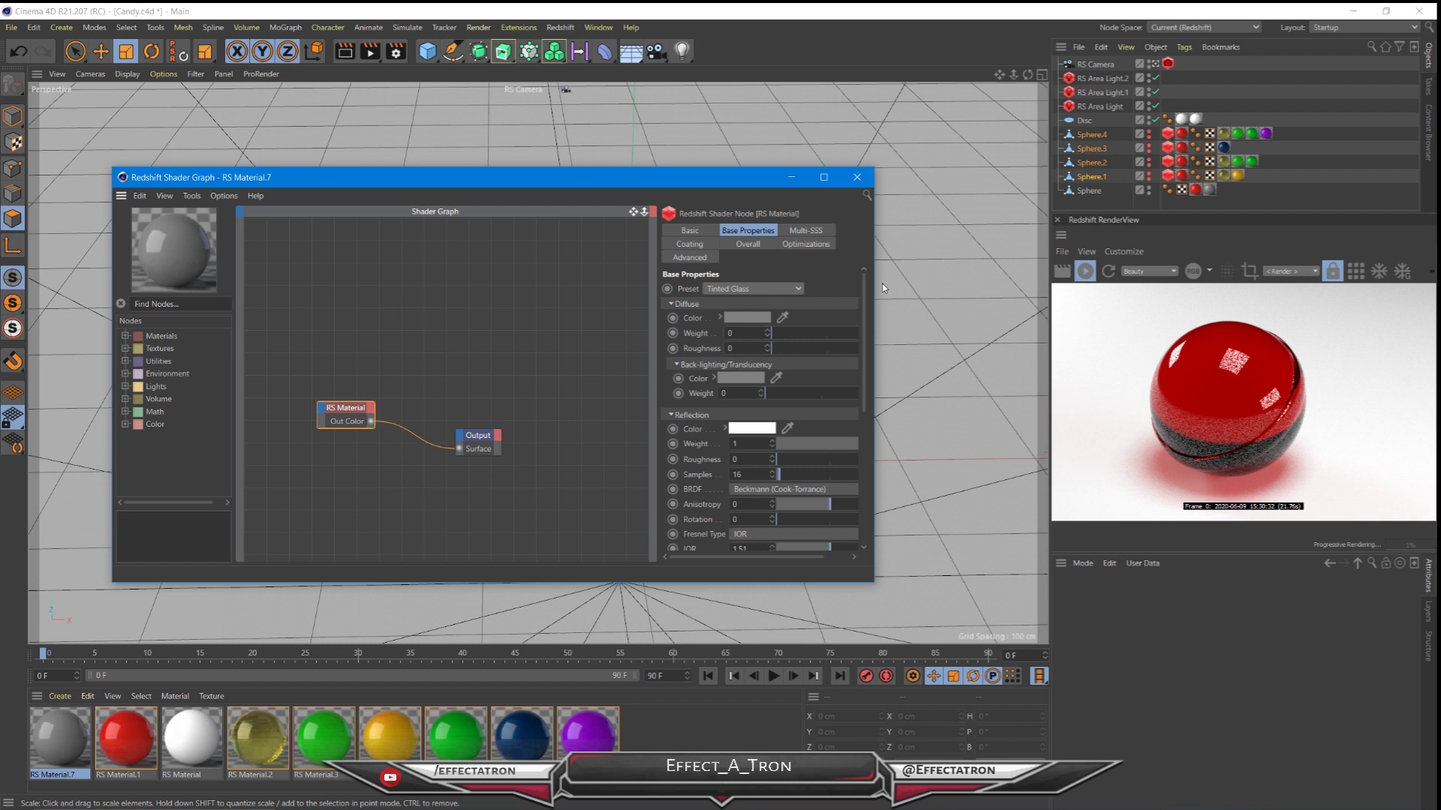
- Try the Thin Walled option on the tinted glass, turn it off again, and test a lower refraction weight
scroll(859, 344, down, 3)
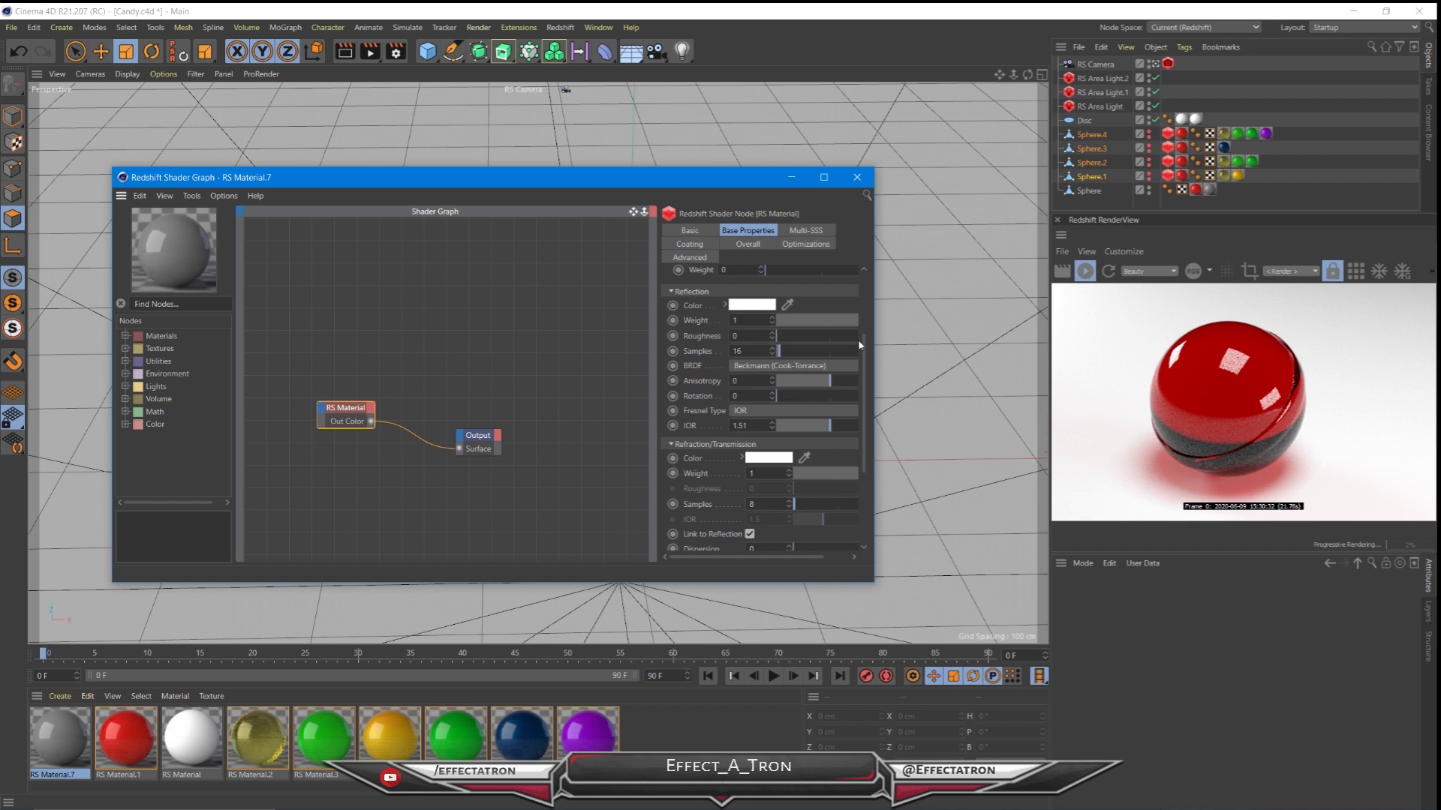
scroll(860, 344, down, 2)
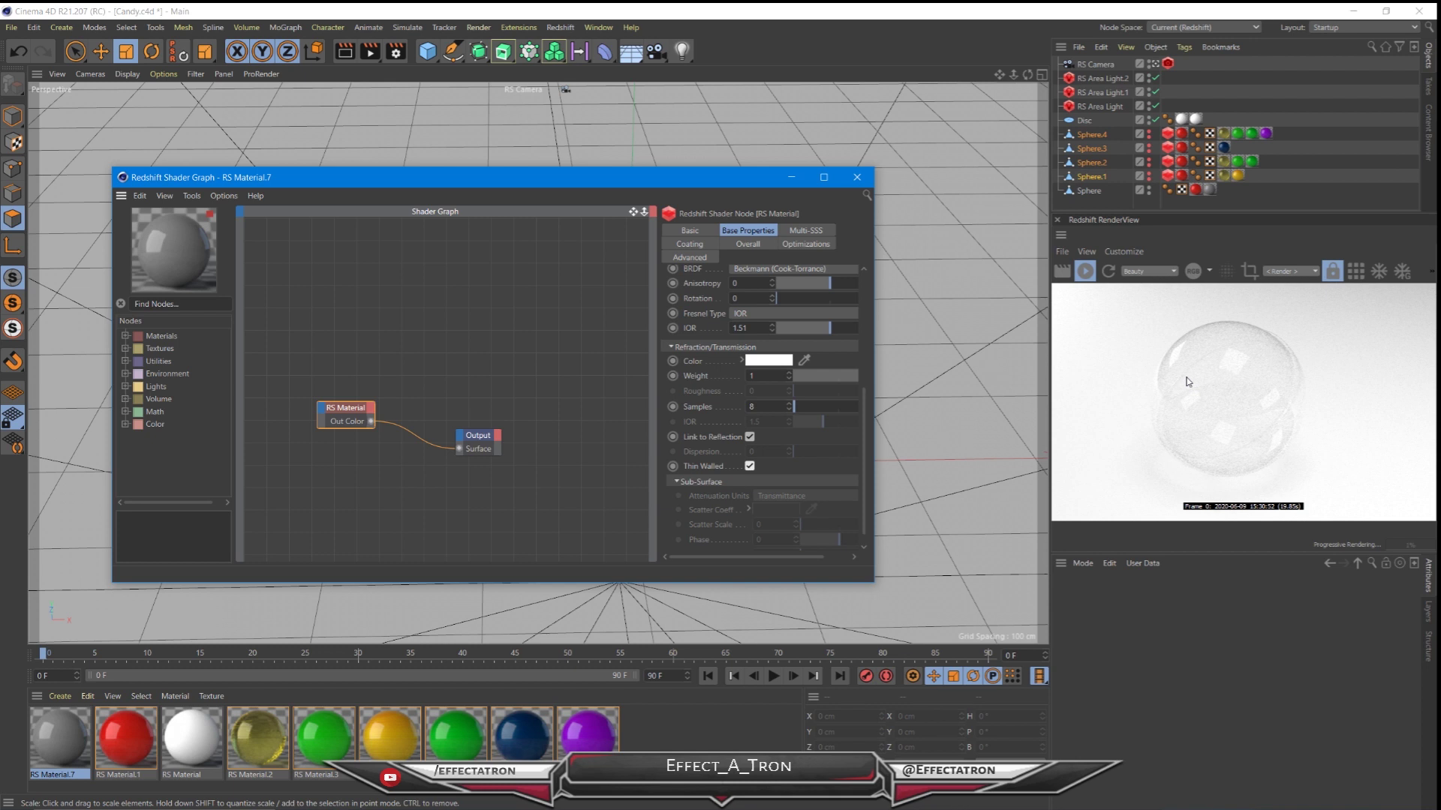
click(749, 467)
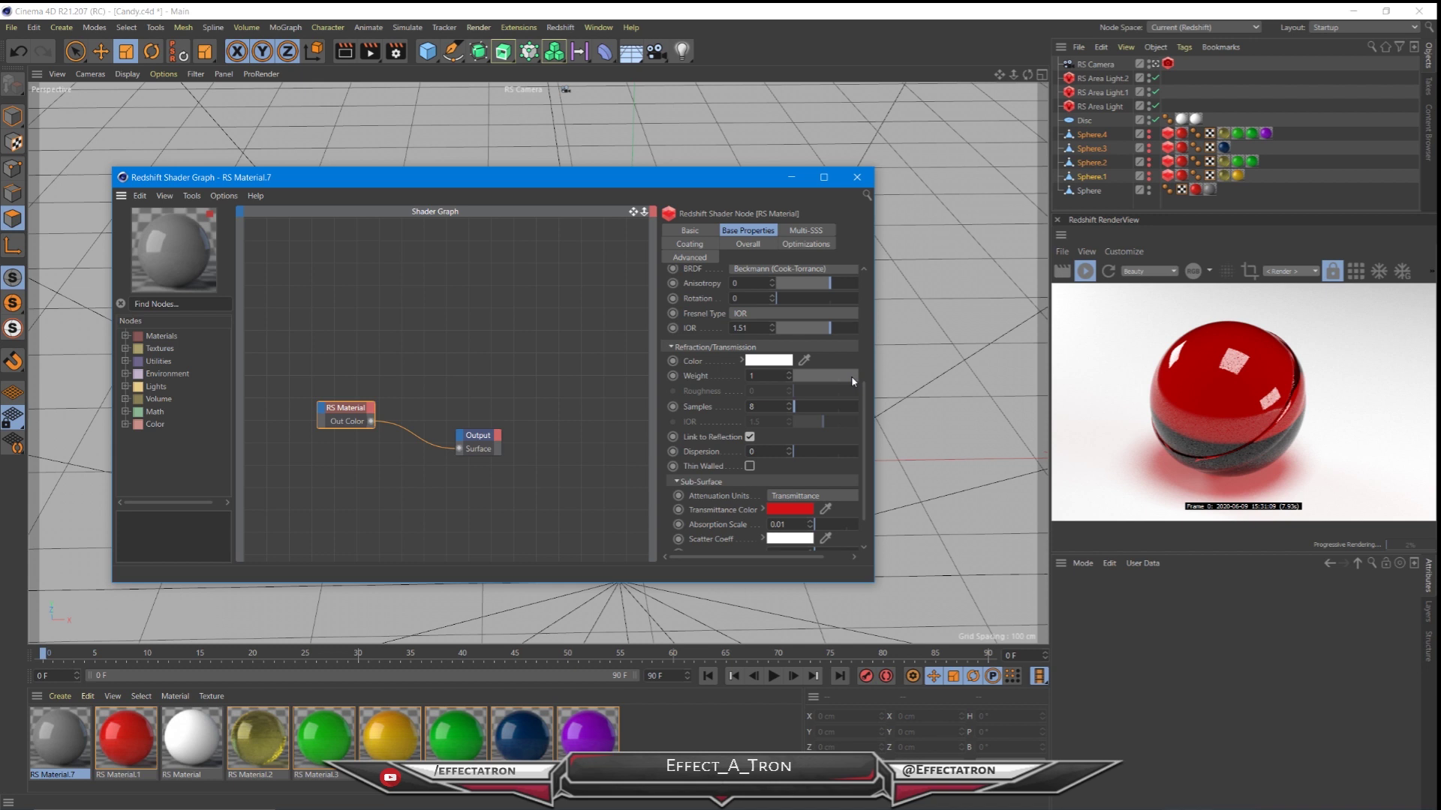
drag(854, 382, 813, 376)
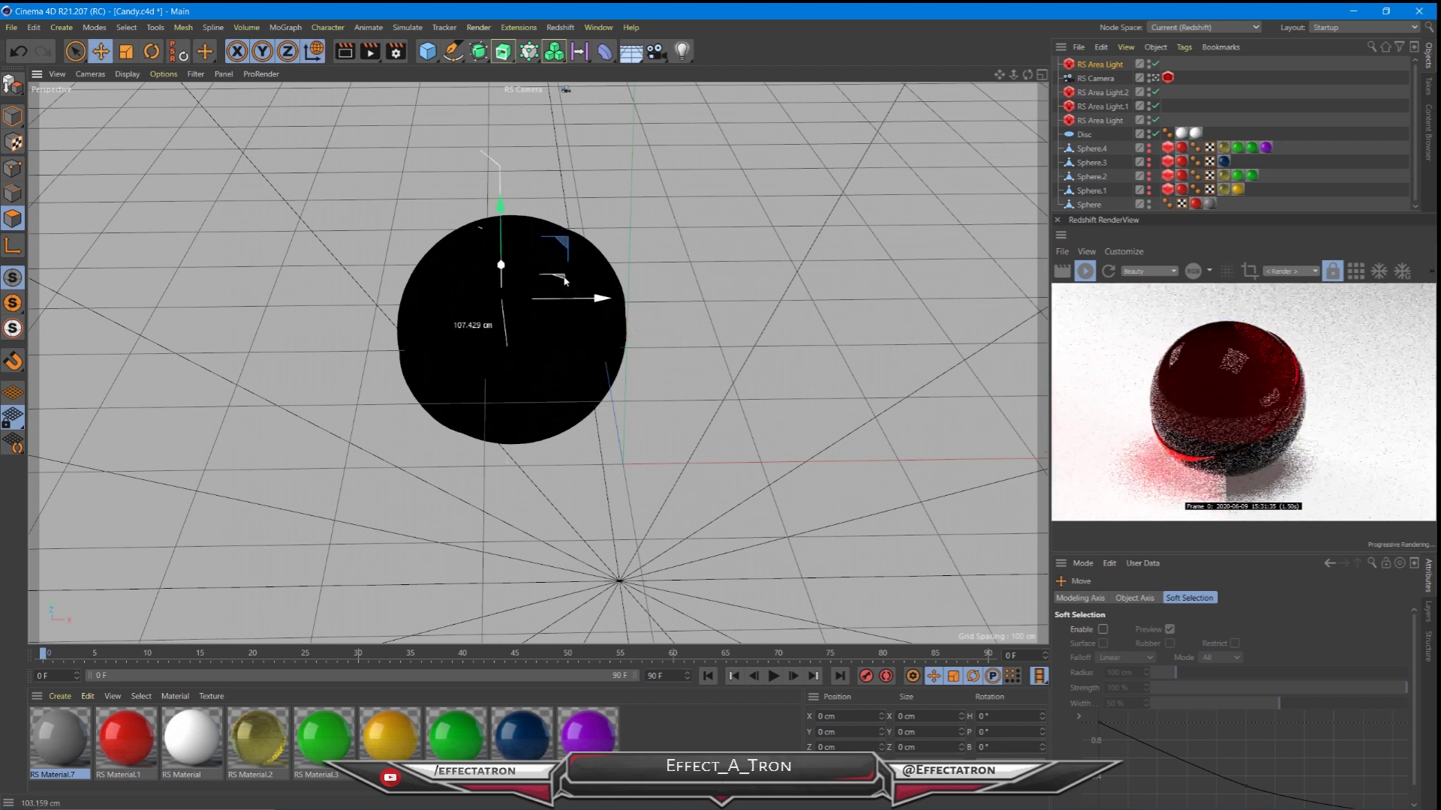
- Add another Redshift area light, then move and rotate it to light the tinted glass sphere
key(r)
drag(564, 280, 523, 327)
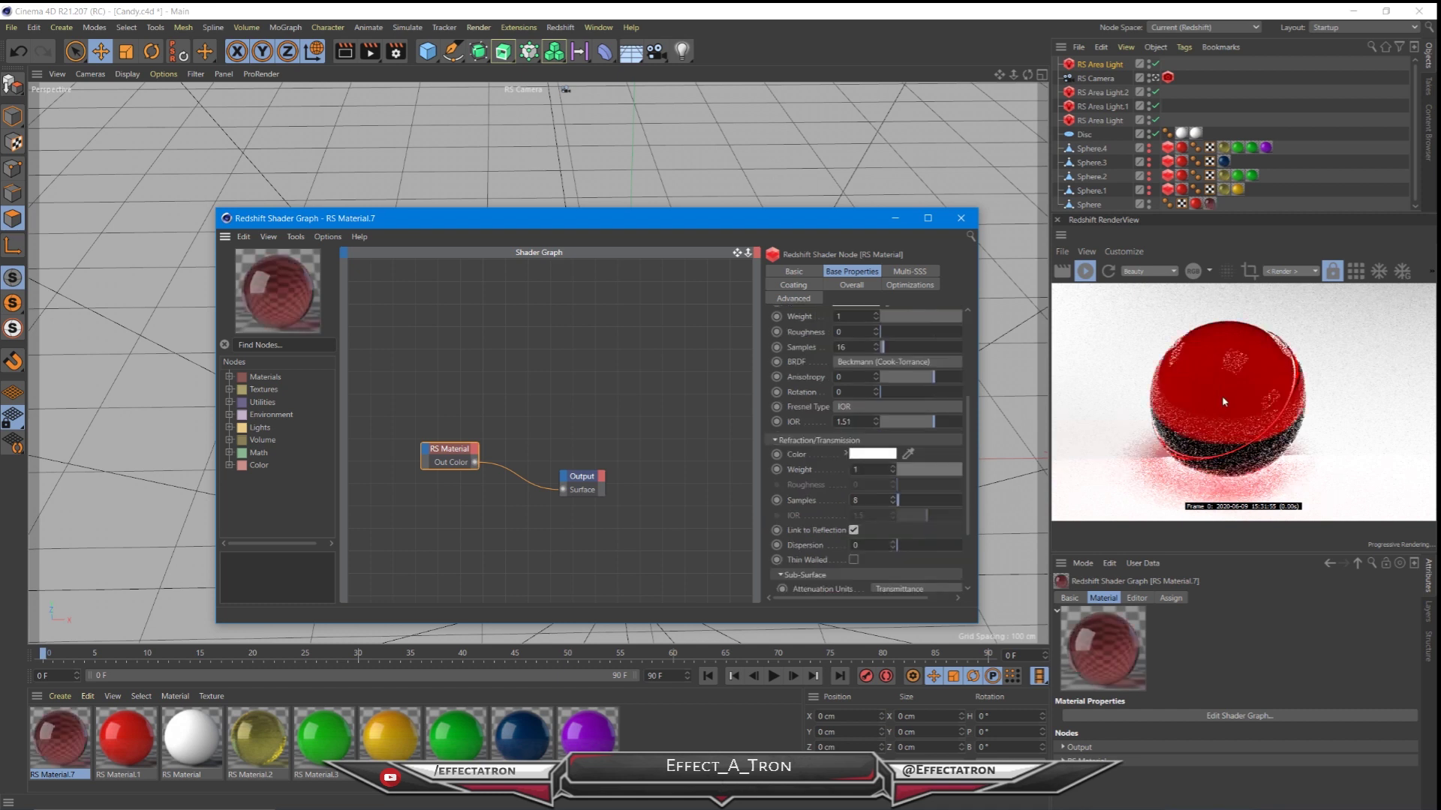
- Lower the refraction weight to 0.167, make the diffuse color red, and try diffuse weights of 1 and 0.703
click(910, 470)
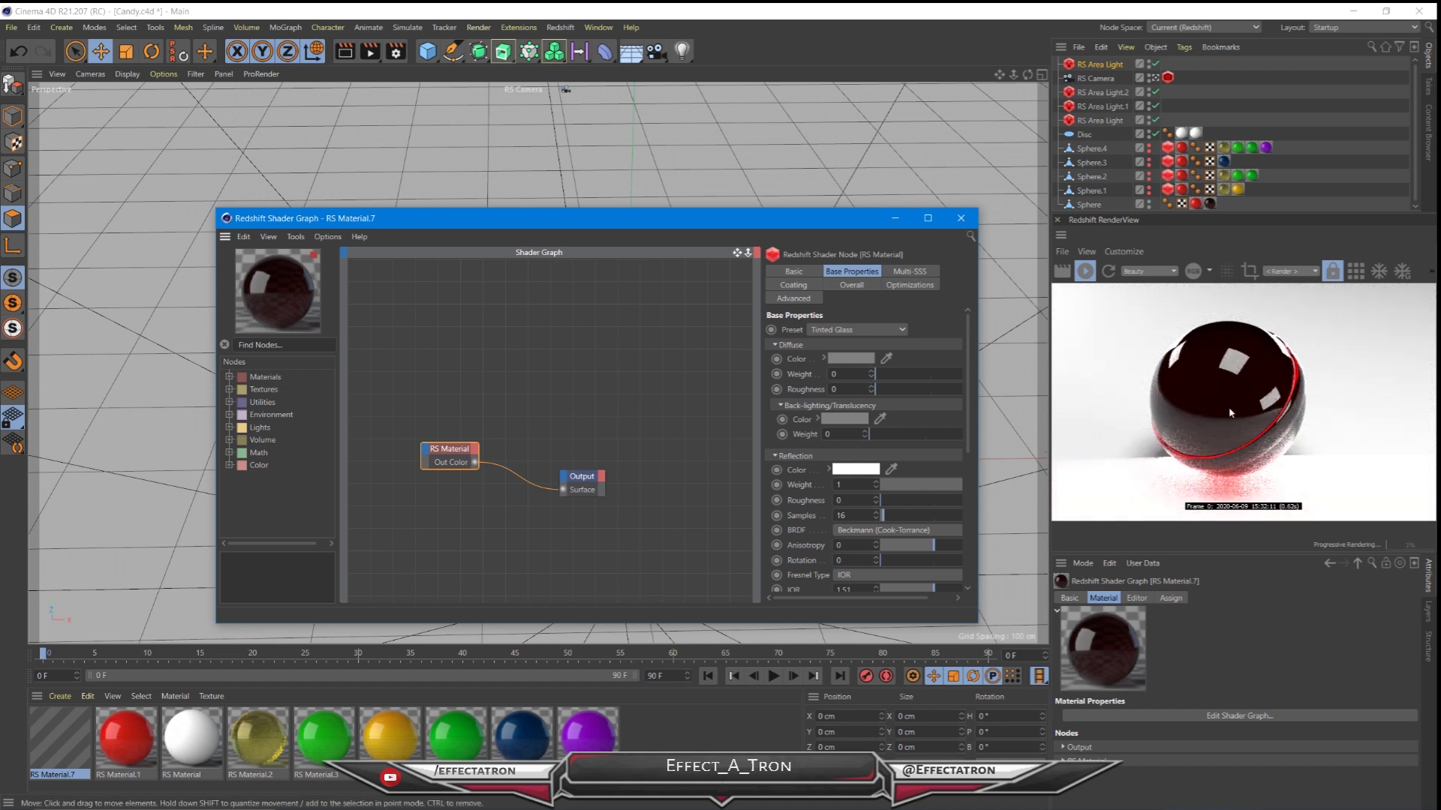
click(850, 358)
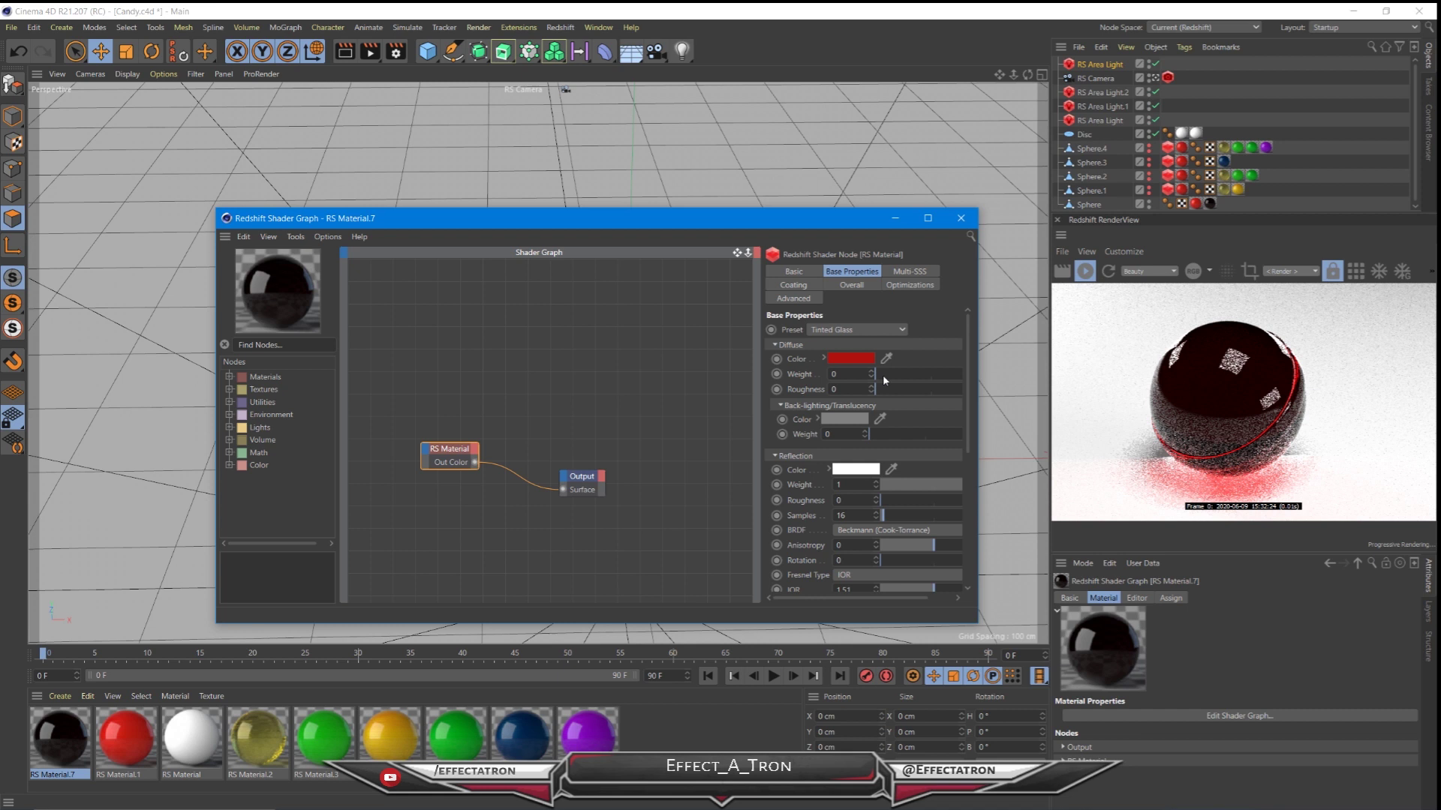
drag(882, 375, 1304, 373)
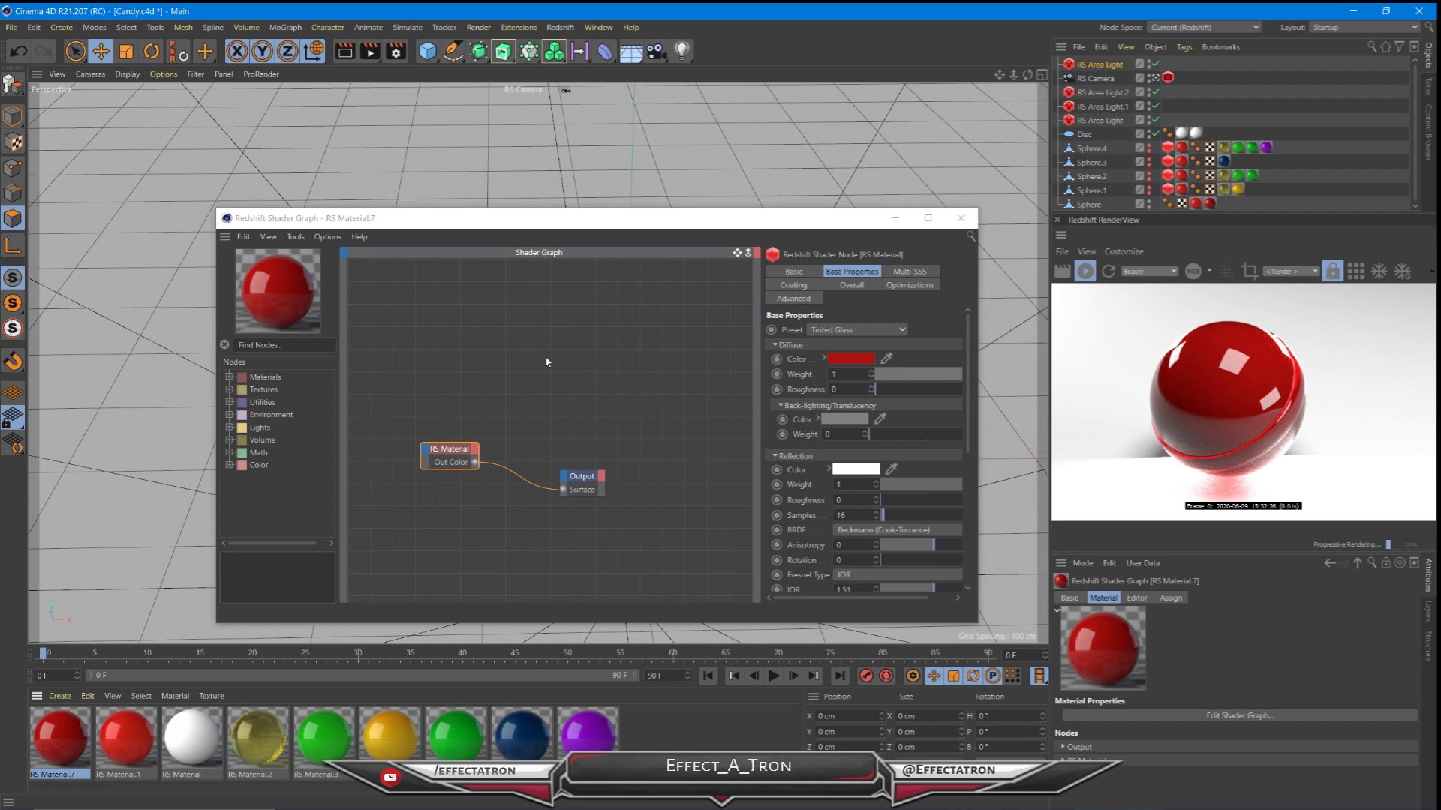
click(953, 374)
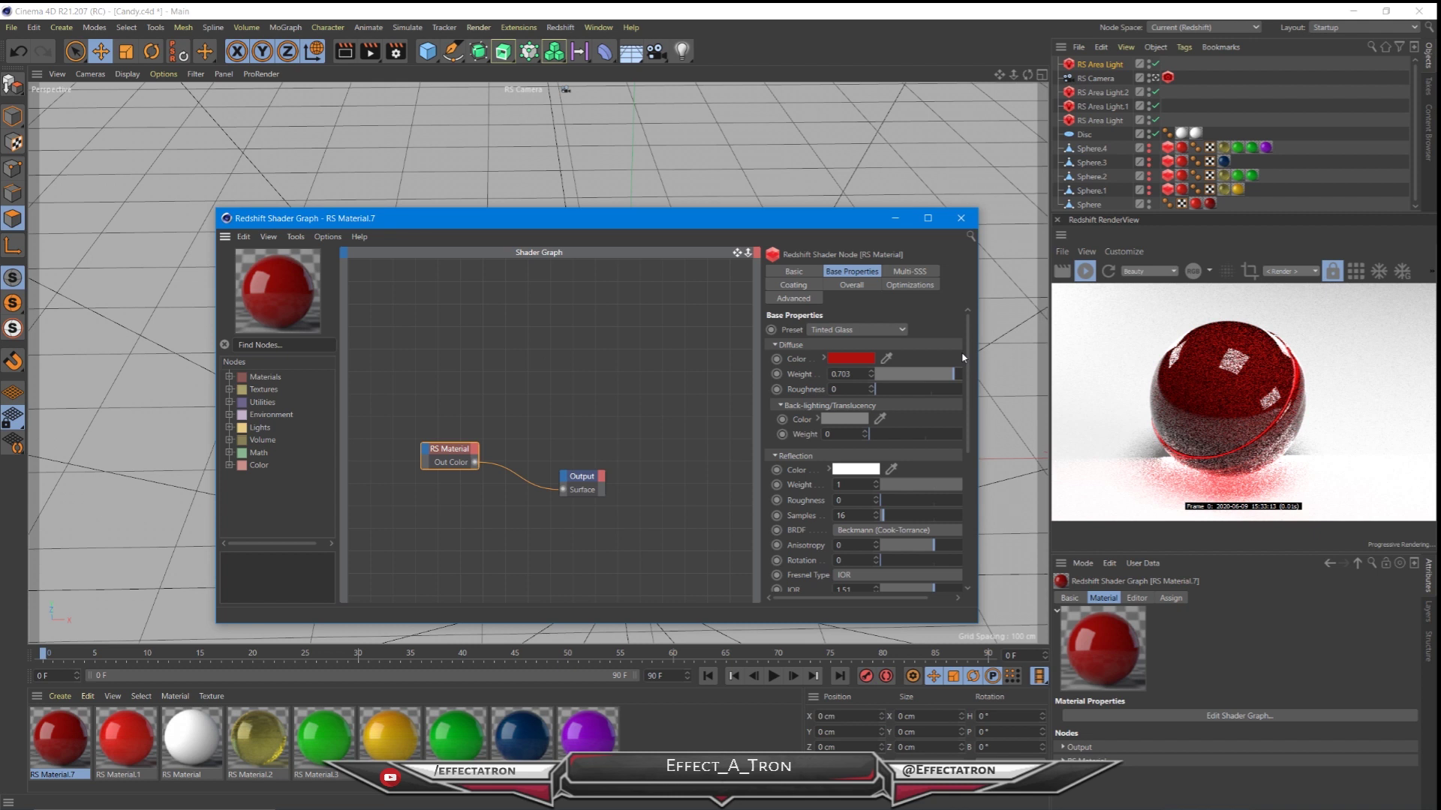
- Return the tinted glass's diffuse weight to 0 and its refraction weight to 1
drag(963, 358, 952, 526)
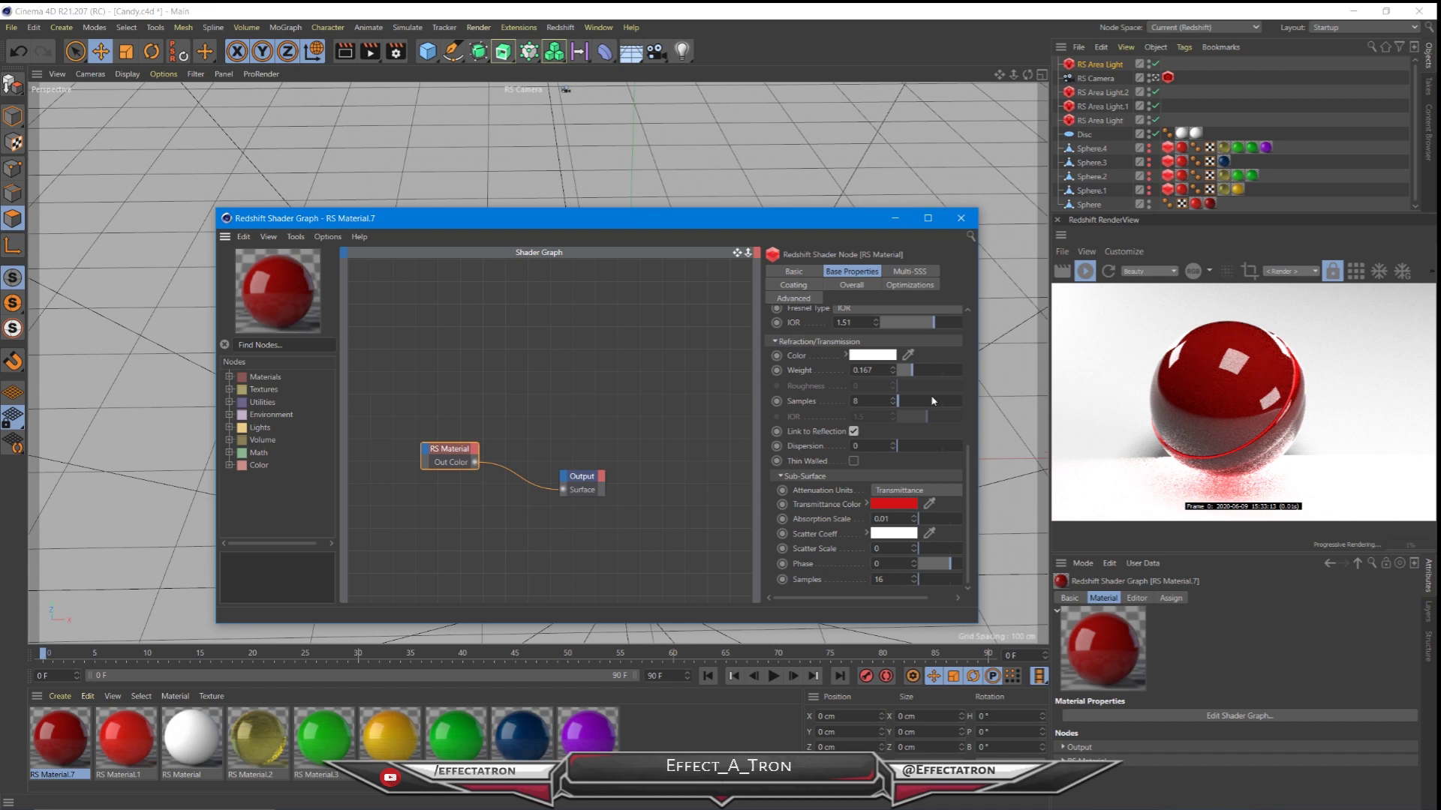
scroll(931, 395, up, 5)
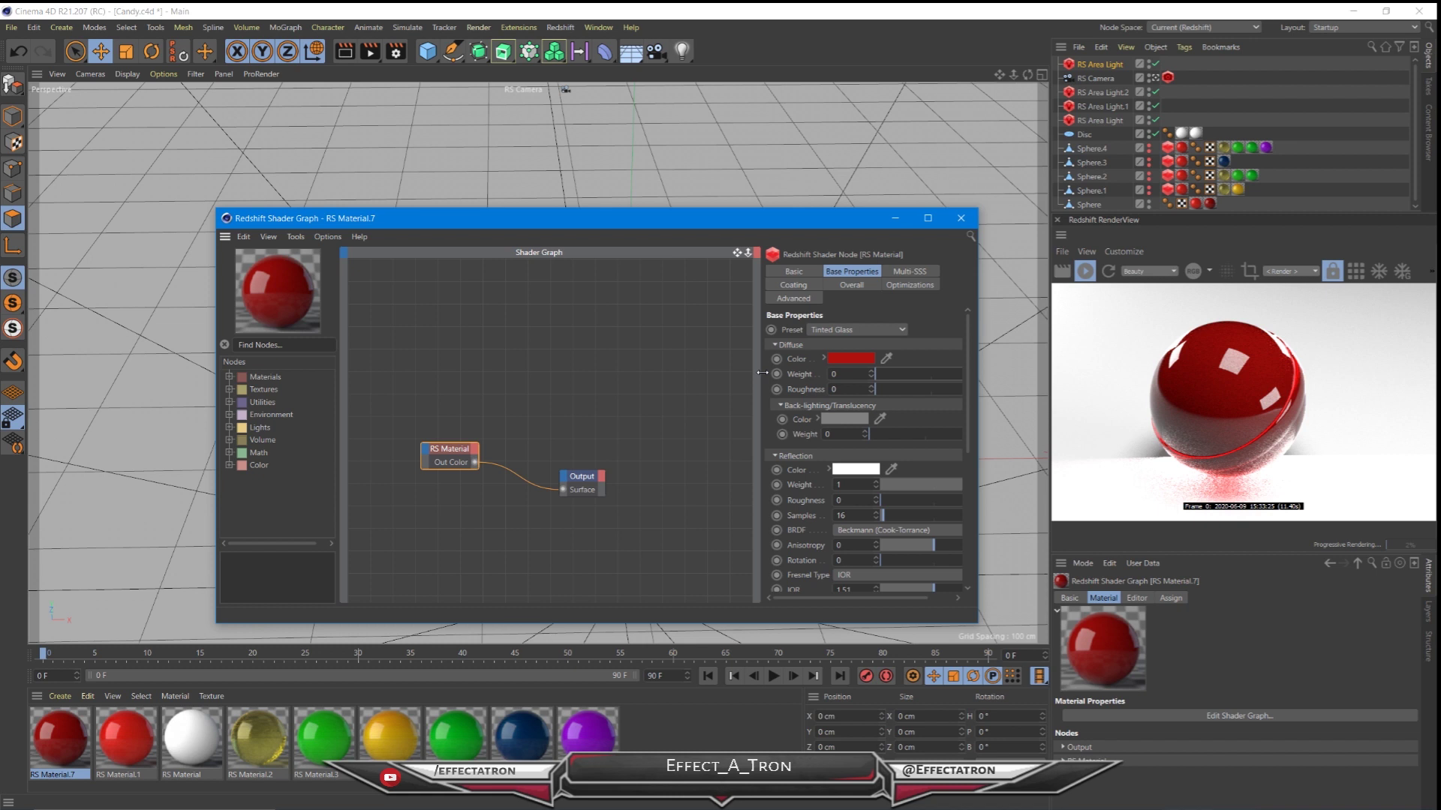
scroll(863, 413, down, 5)
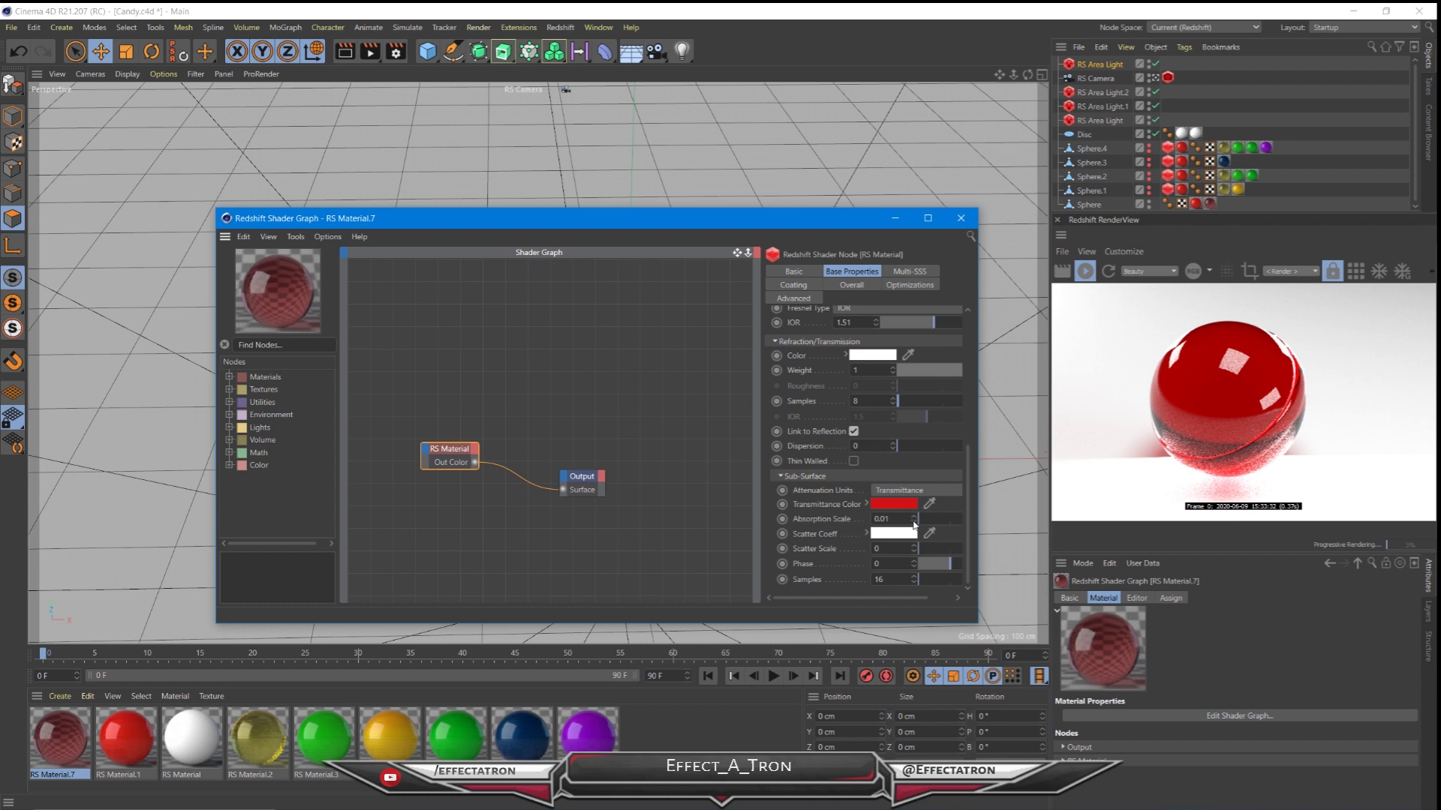
- Try a sub-surface absorption scale of 3.8 on the tinted glass, and set it to 0.05
drag(915, 525, 1188, 422)
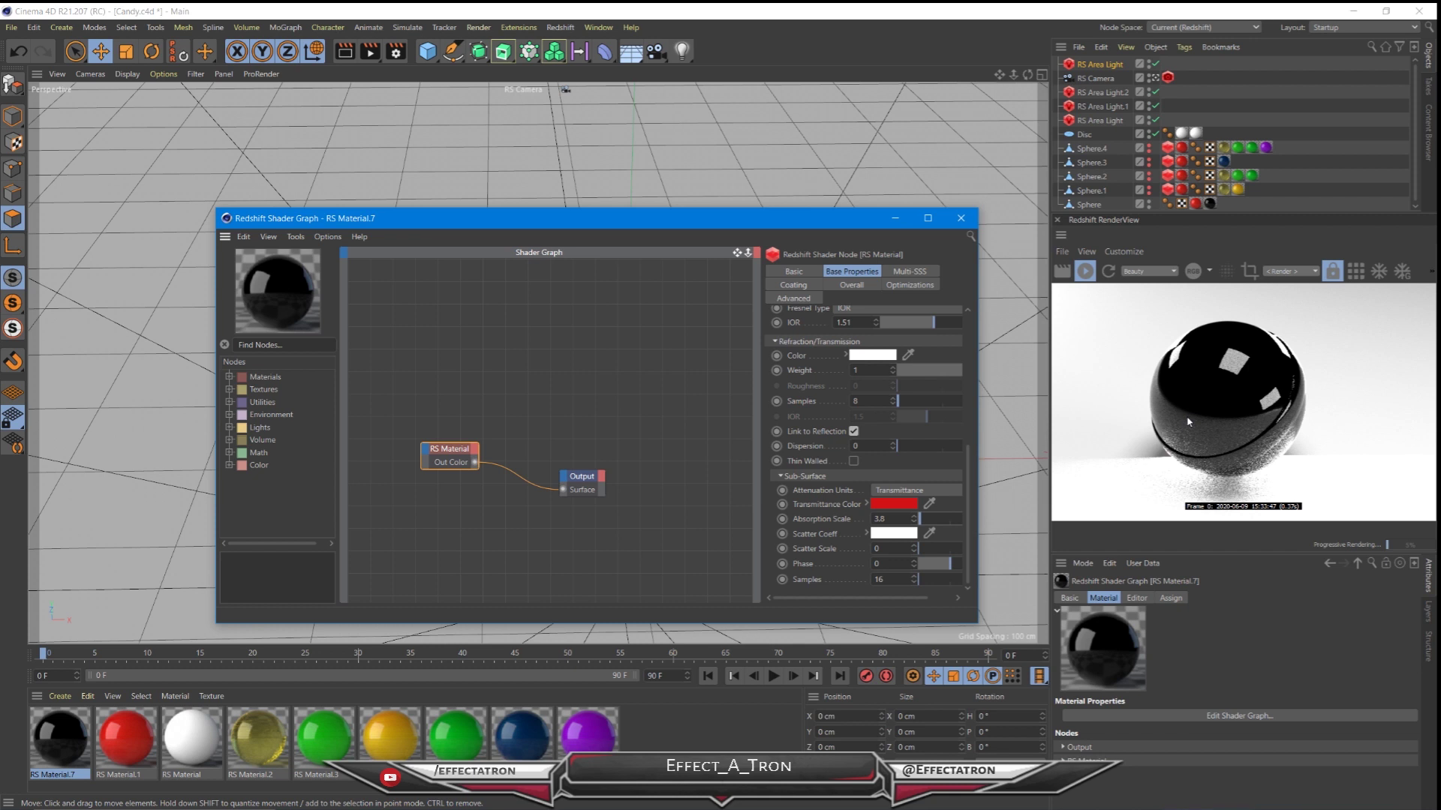
drag(890, 519, 855, 525)
key(BackSpace)
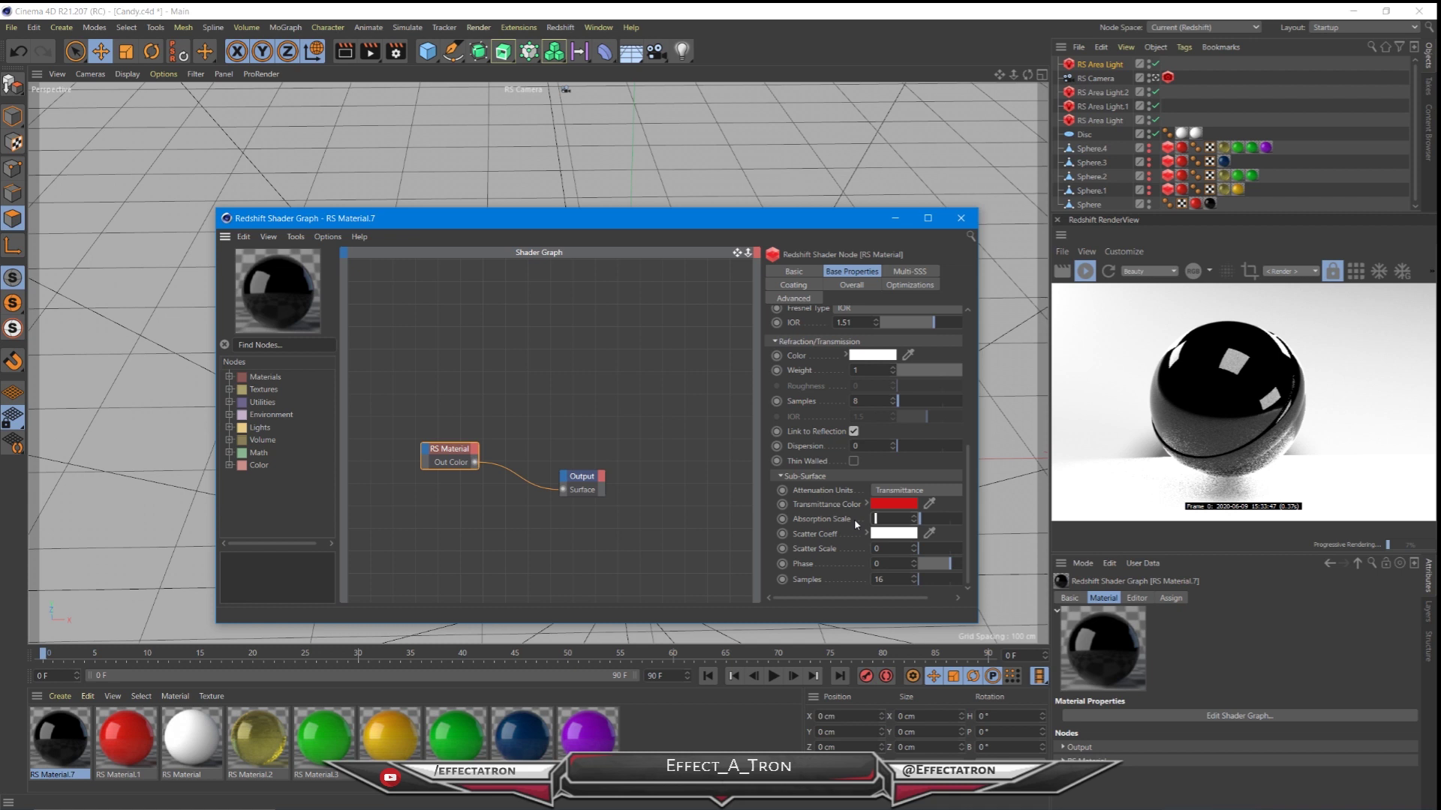
text(0.05)
key(Return)
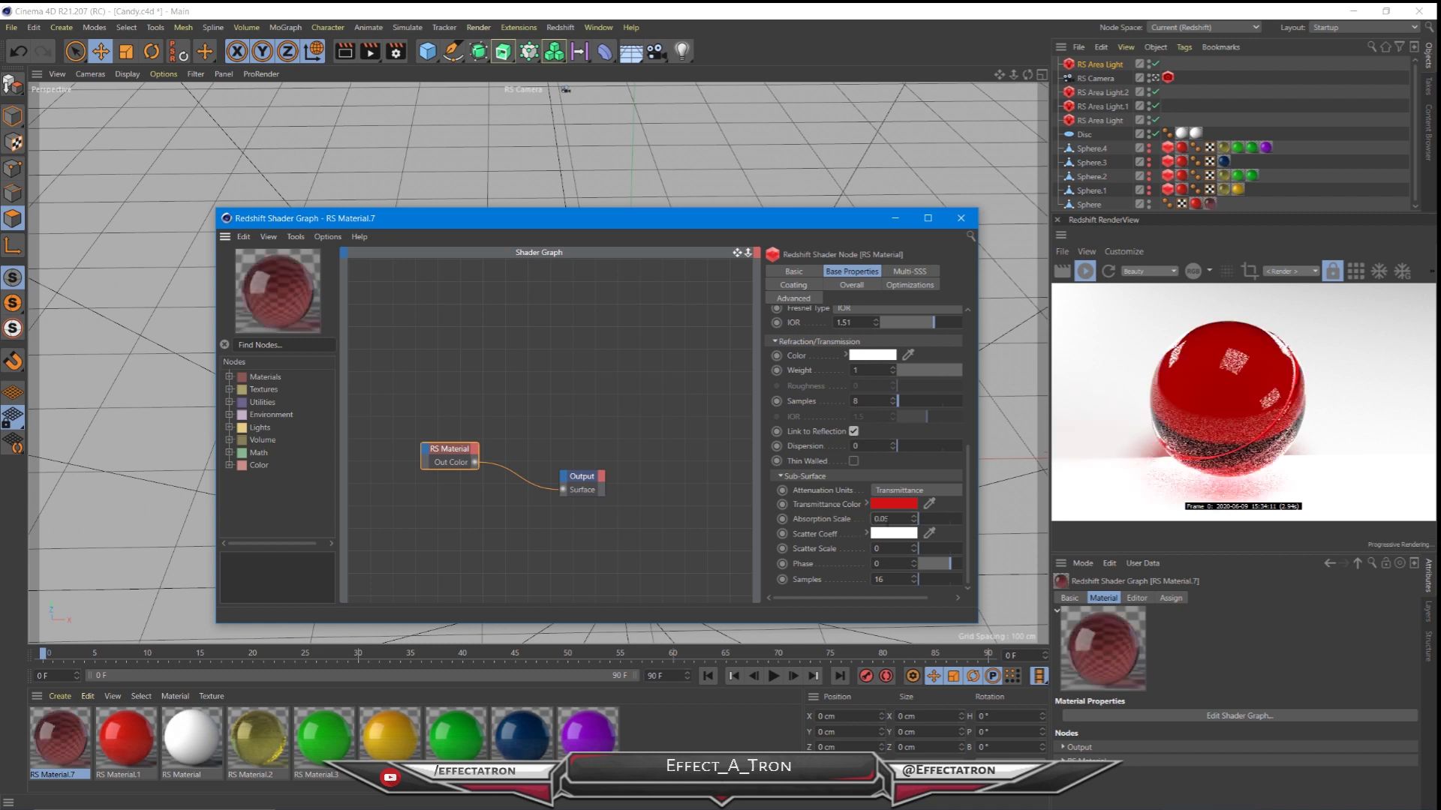
- Delete the extra RS Area Light above the camera and lower the material's absorption scale to 0.04
click(1090, 67)
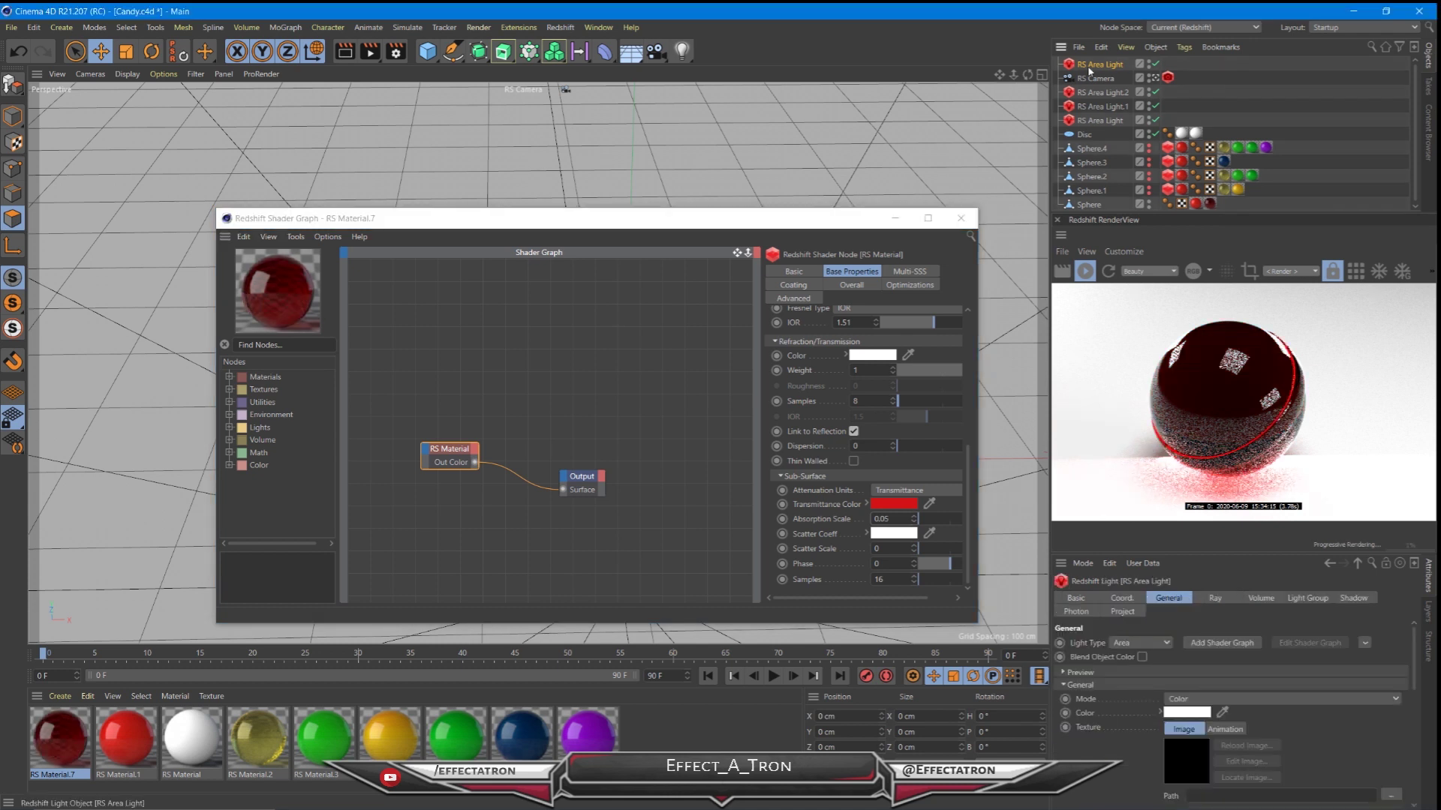
key(Delete)
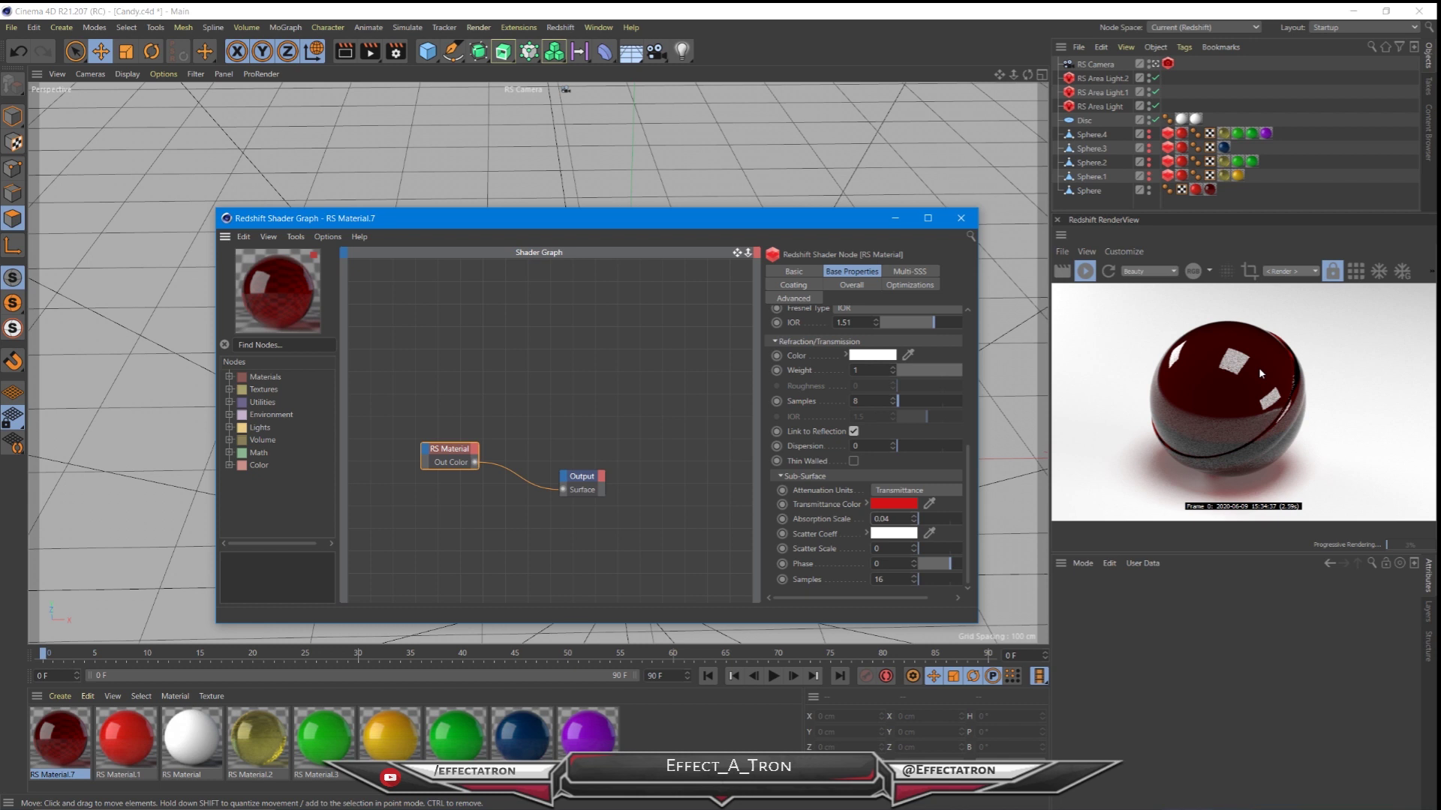
- Give the reflection color of RS Material.7 a faint pink tint and raise its diffuse weight to 1
scroll(964, 357, up, 4)
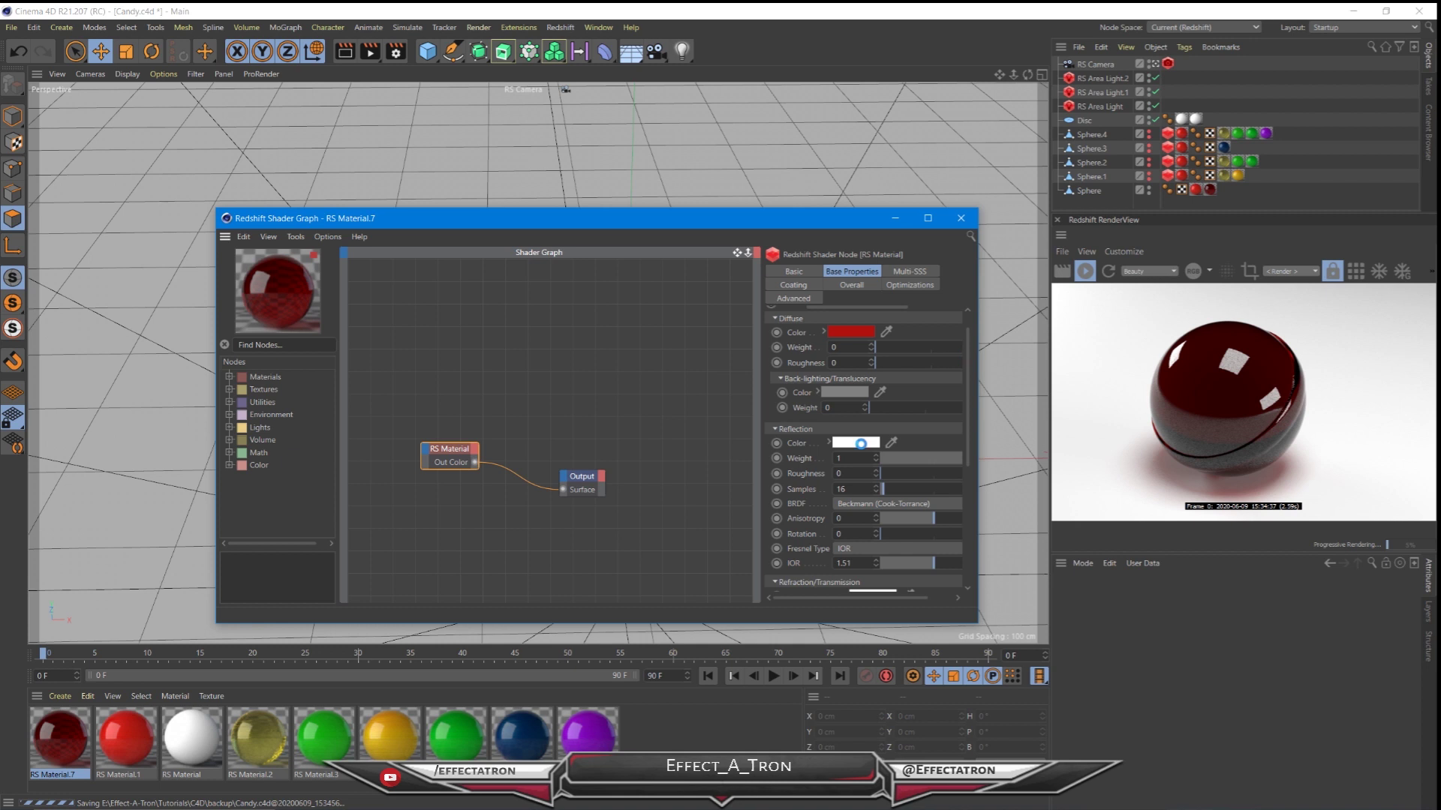
scroll(861, 444, down, 2)
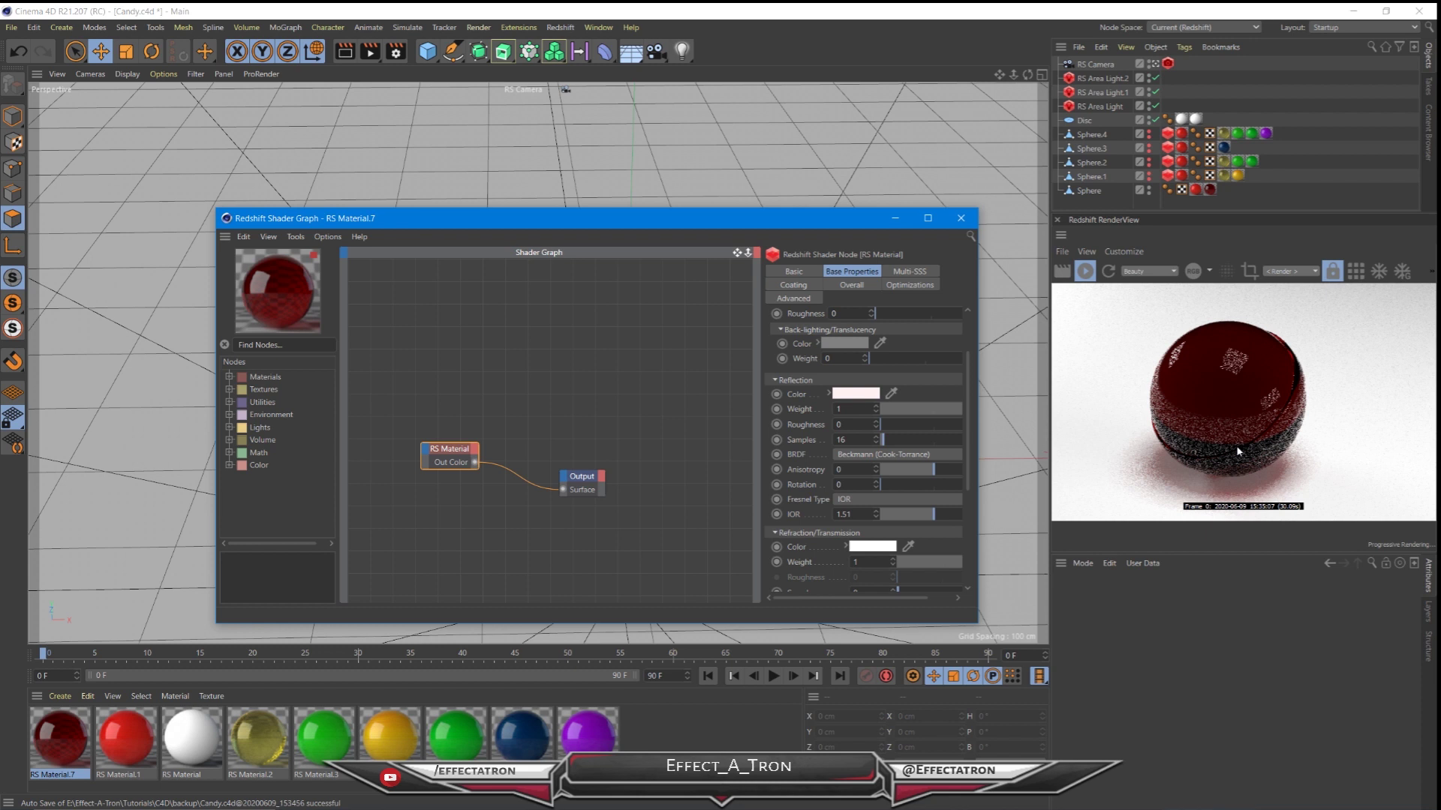
scroll(903, 387, up, 2)
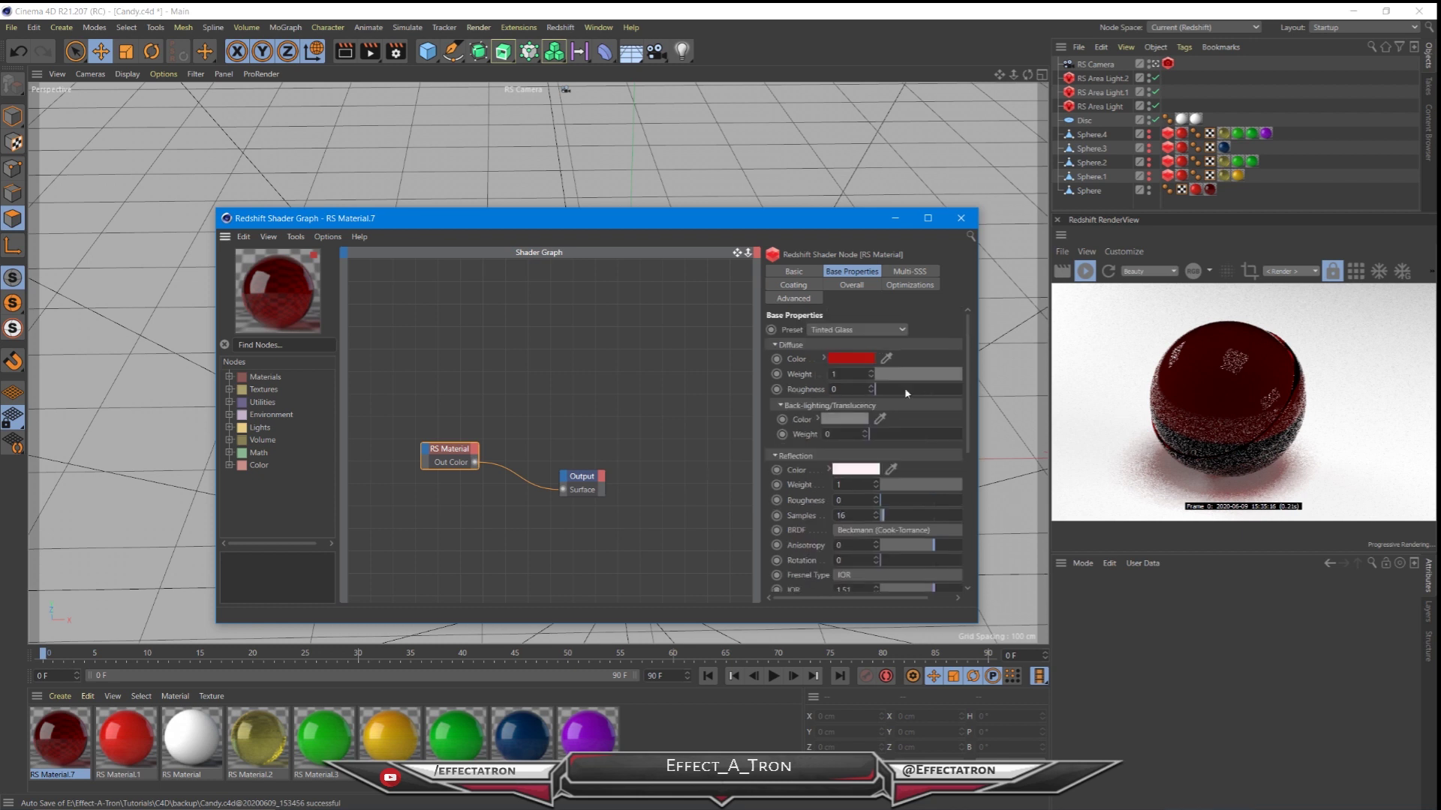
- Change the transmittance color to a brighter red and set the absorption scale to 0.06
drag(966, 368, 964, 463)
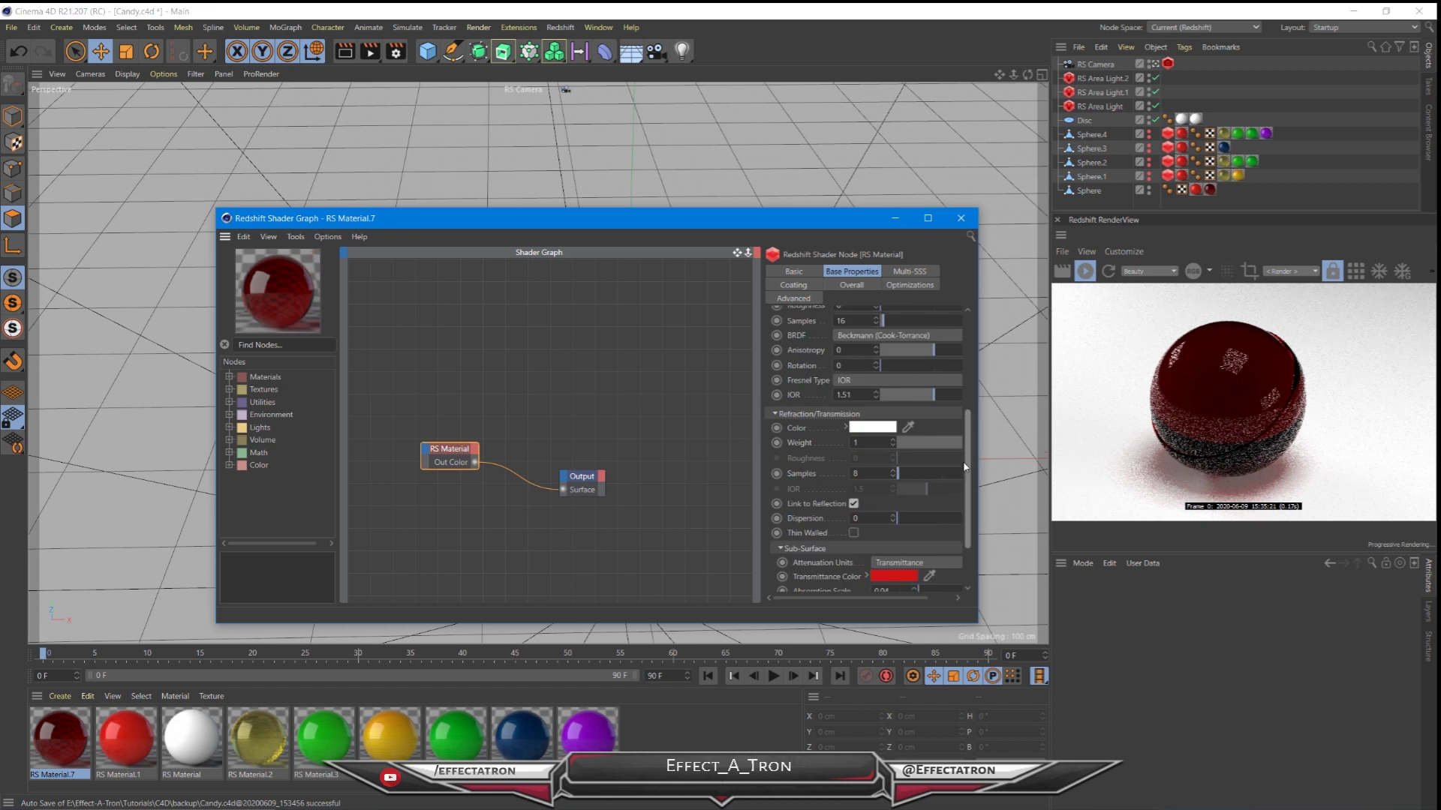
scroll(965, 467, down, 2)
click(909, 504)
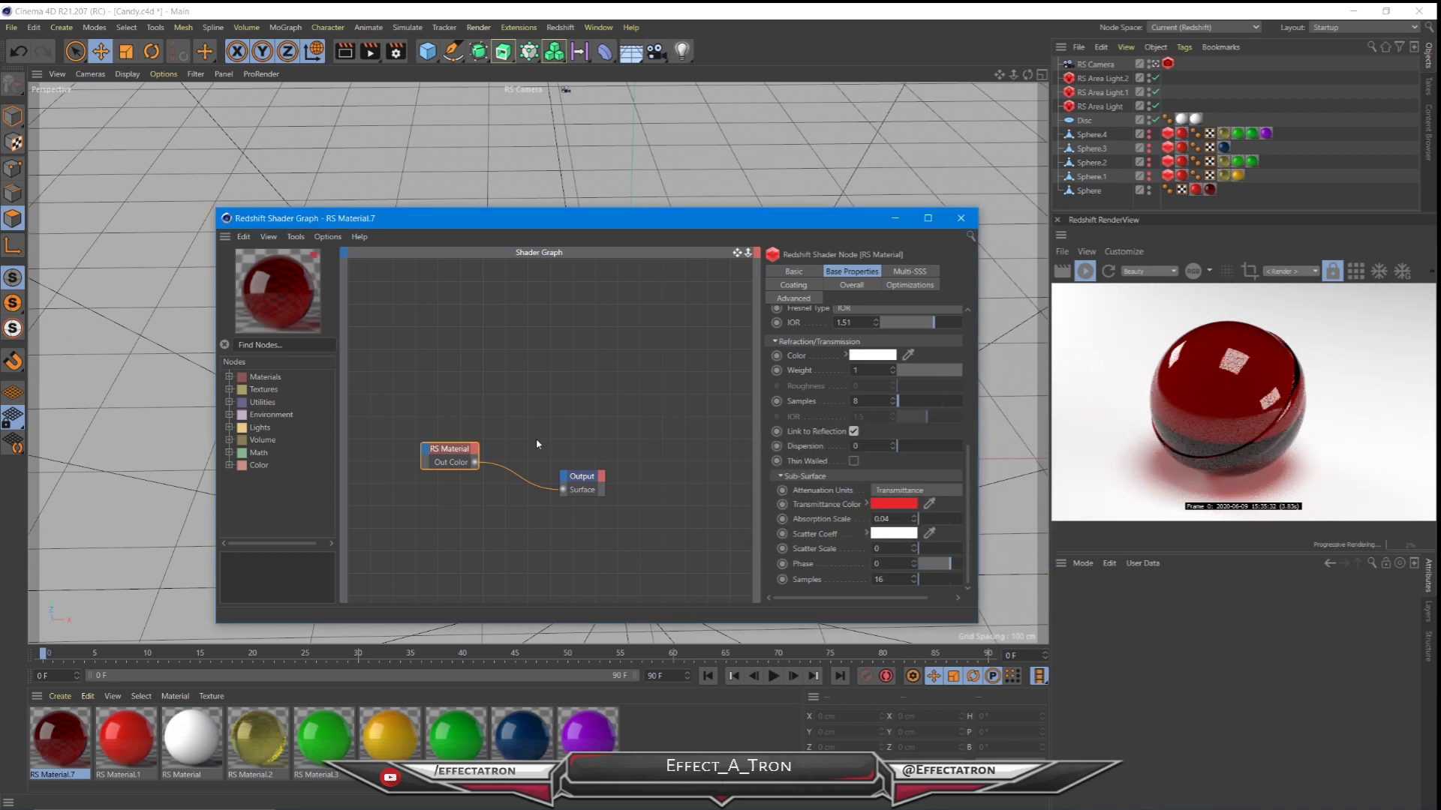
click(290, 347)
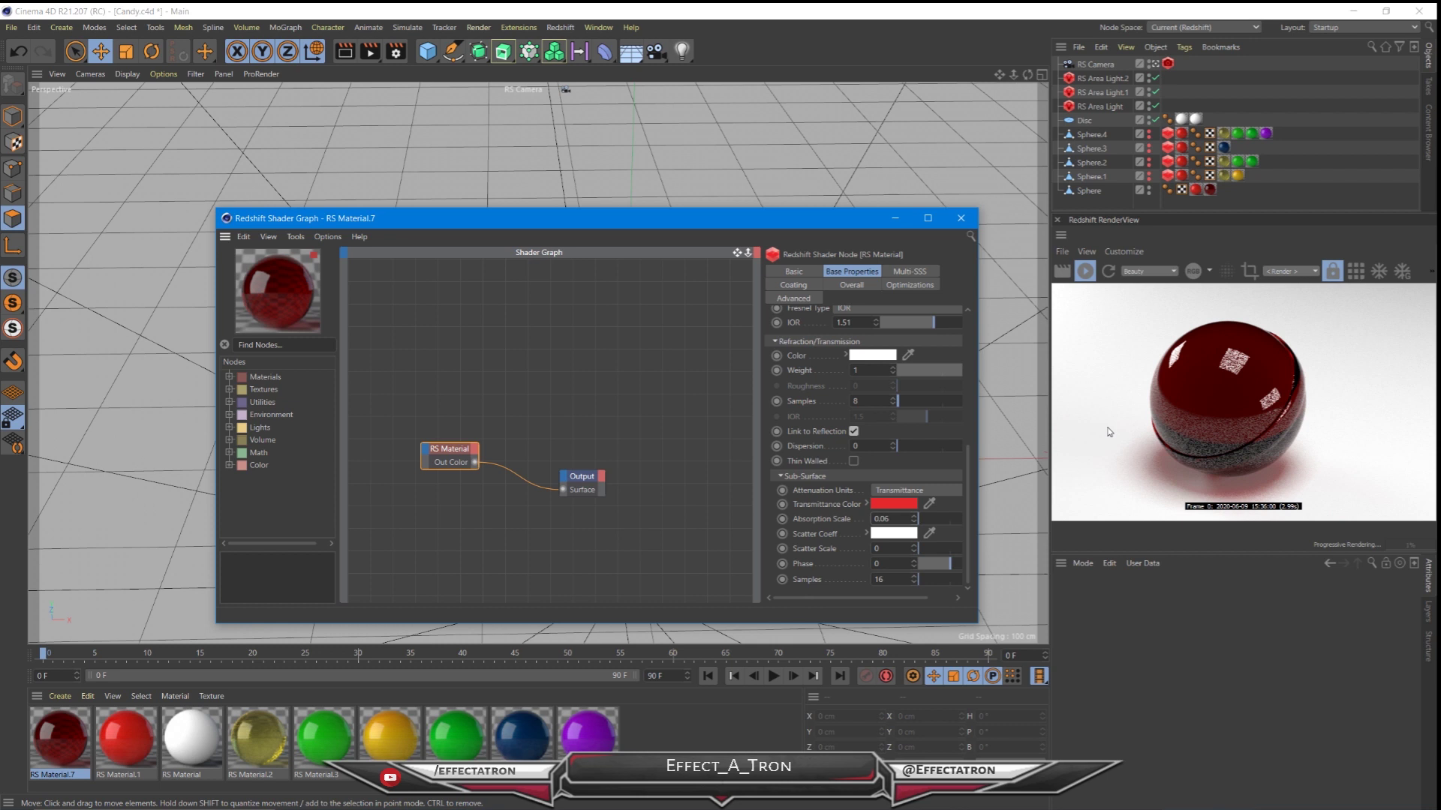
- Enable a render region over the sphere with bucket rendering, and set the absorption scale to 0.05
click(1249, 272)
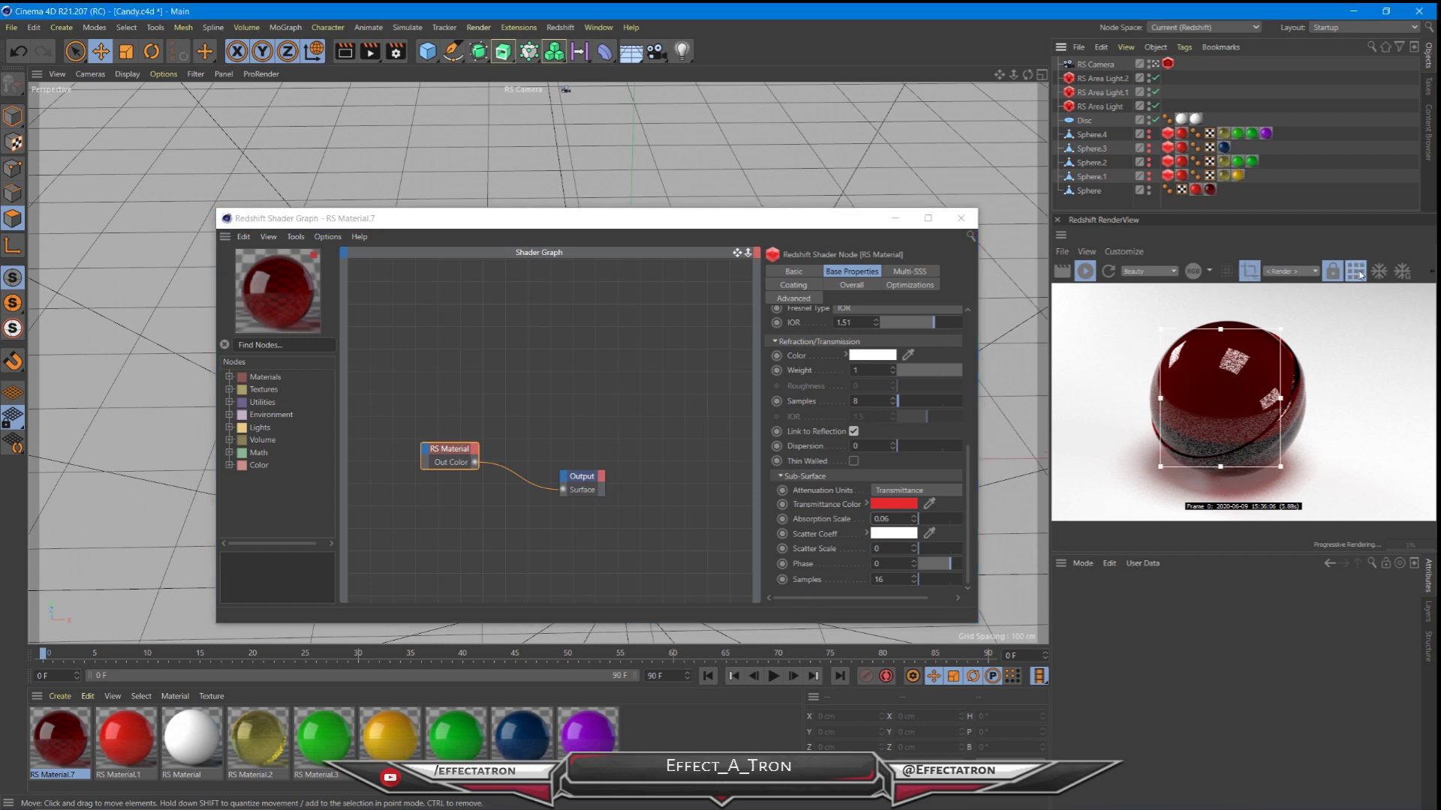
scroll(1291, 369, up, 5)
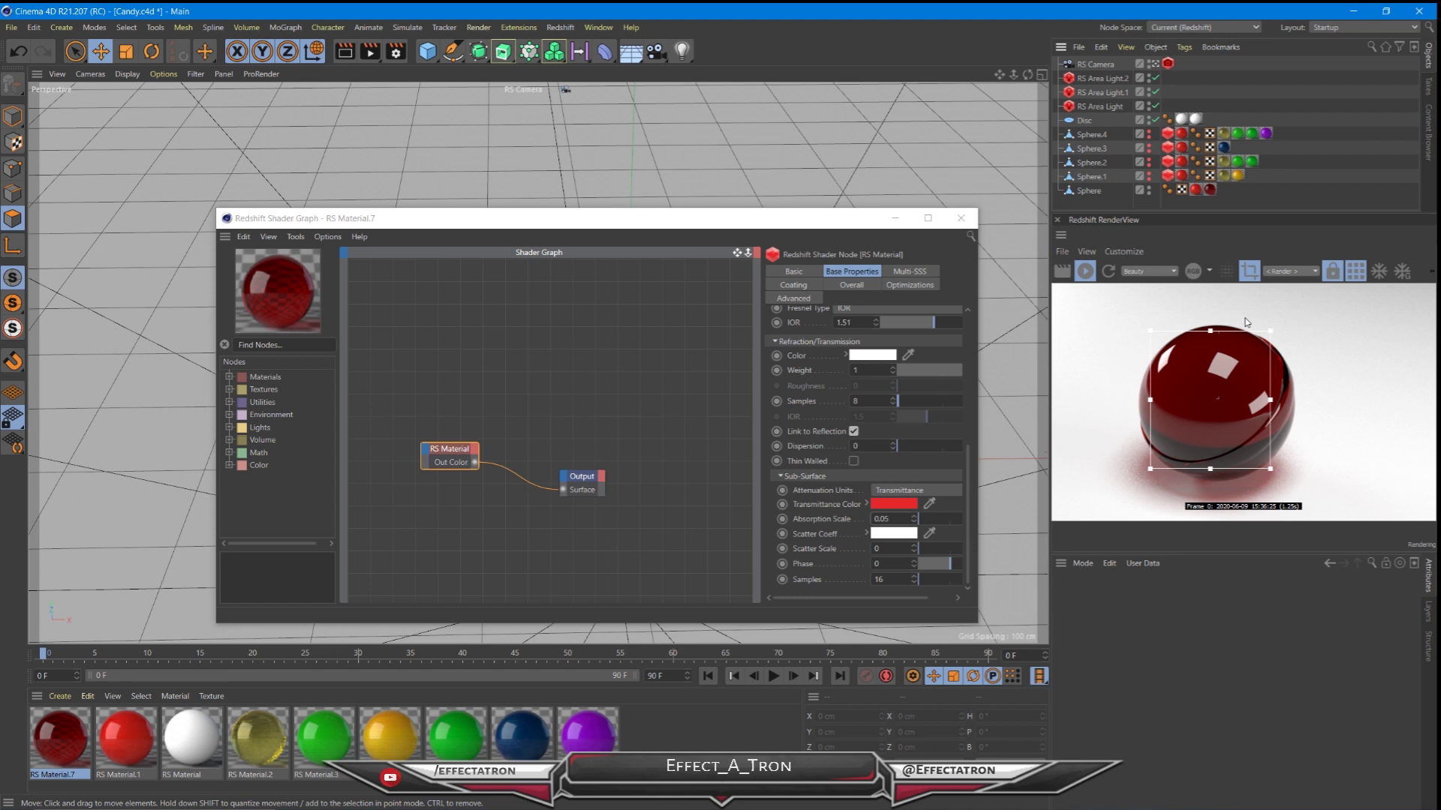
- Add a Maxon Noise node to the shader graph and preview it by connecting its color to the output surface
click(301, 343)
text(Noise)
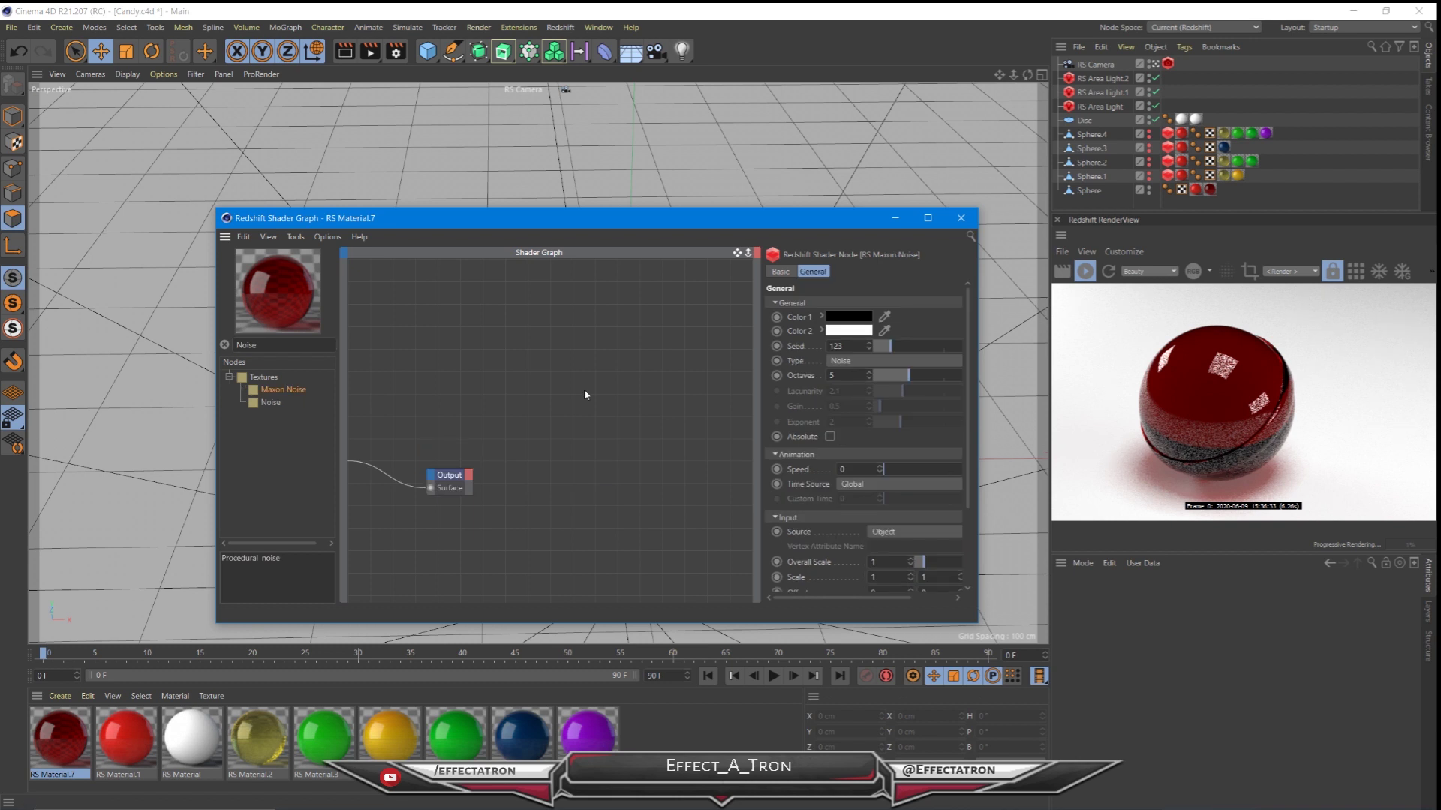
middle_drag(584, 389, 666, 459)
key(h)
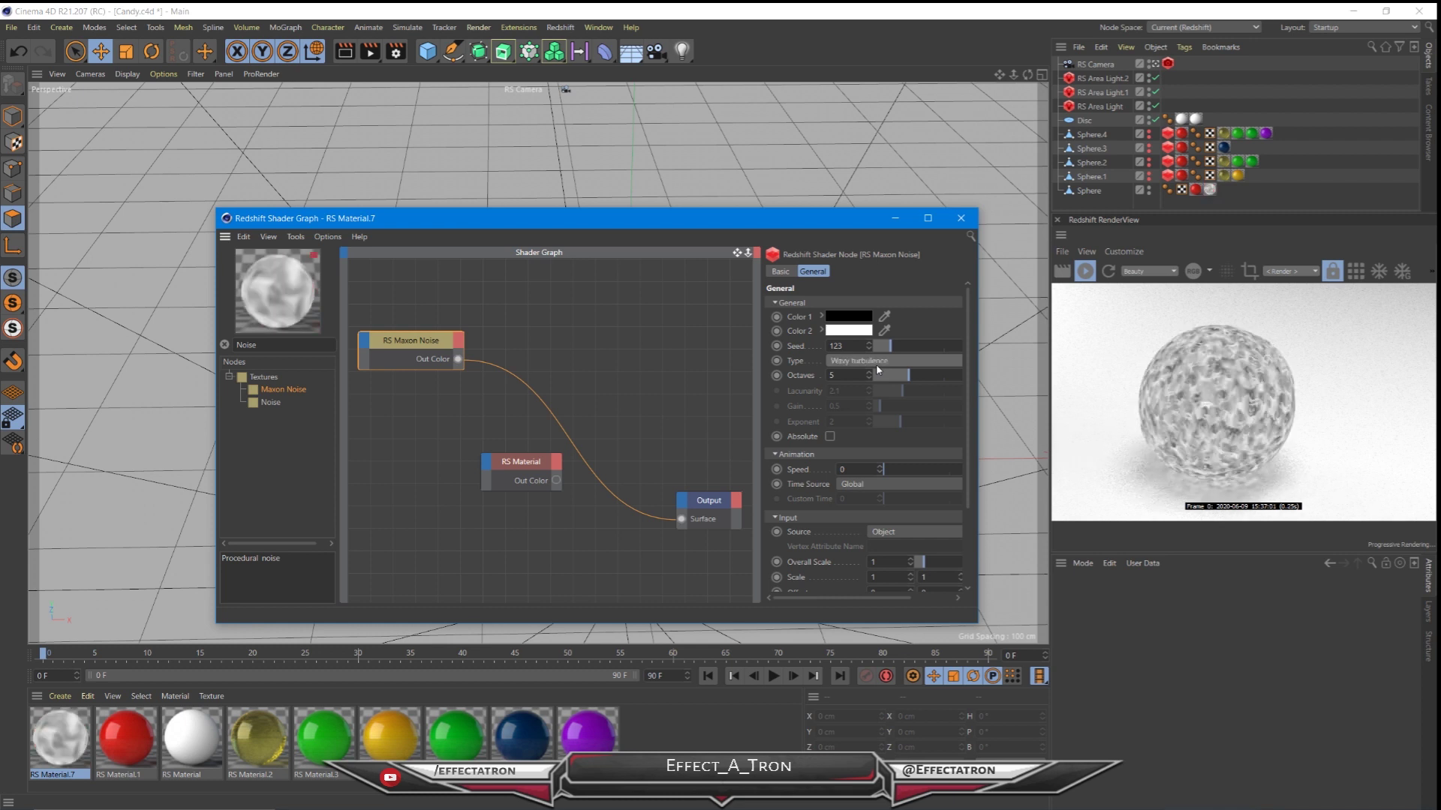
- Set the noise to Wavy turbulence with an overall scale of 5 and a low clip of 0.197
key(Down)
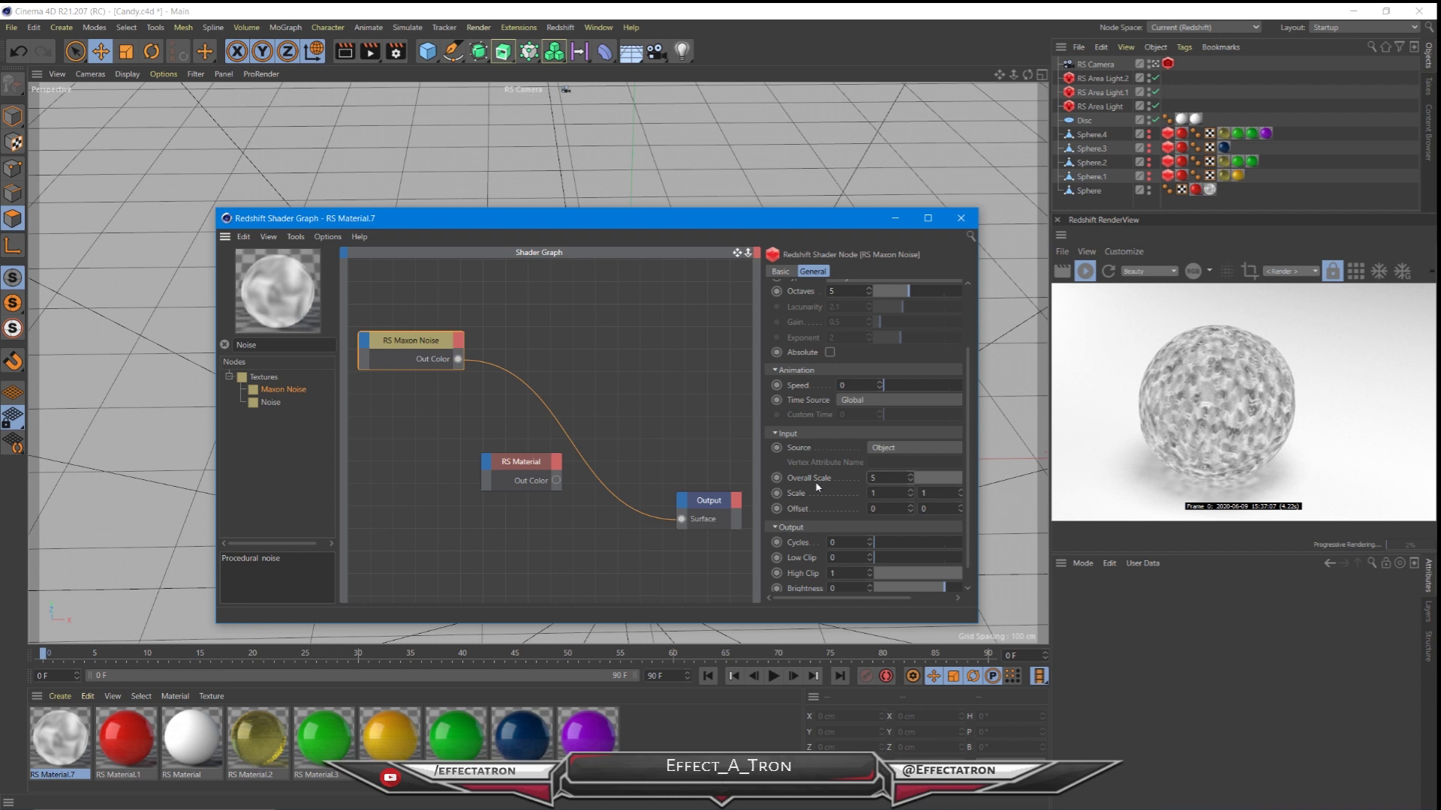
scroll(874, 542, down, 1)
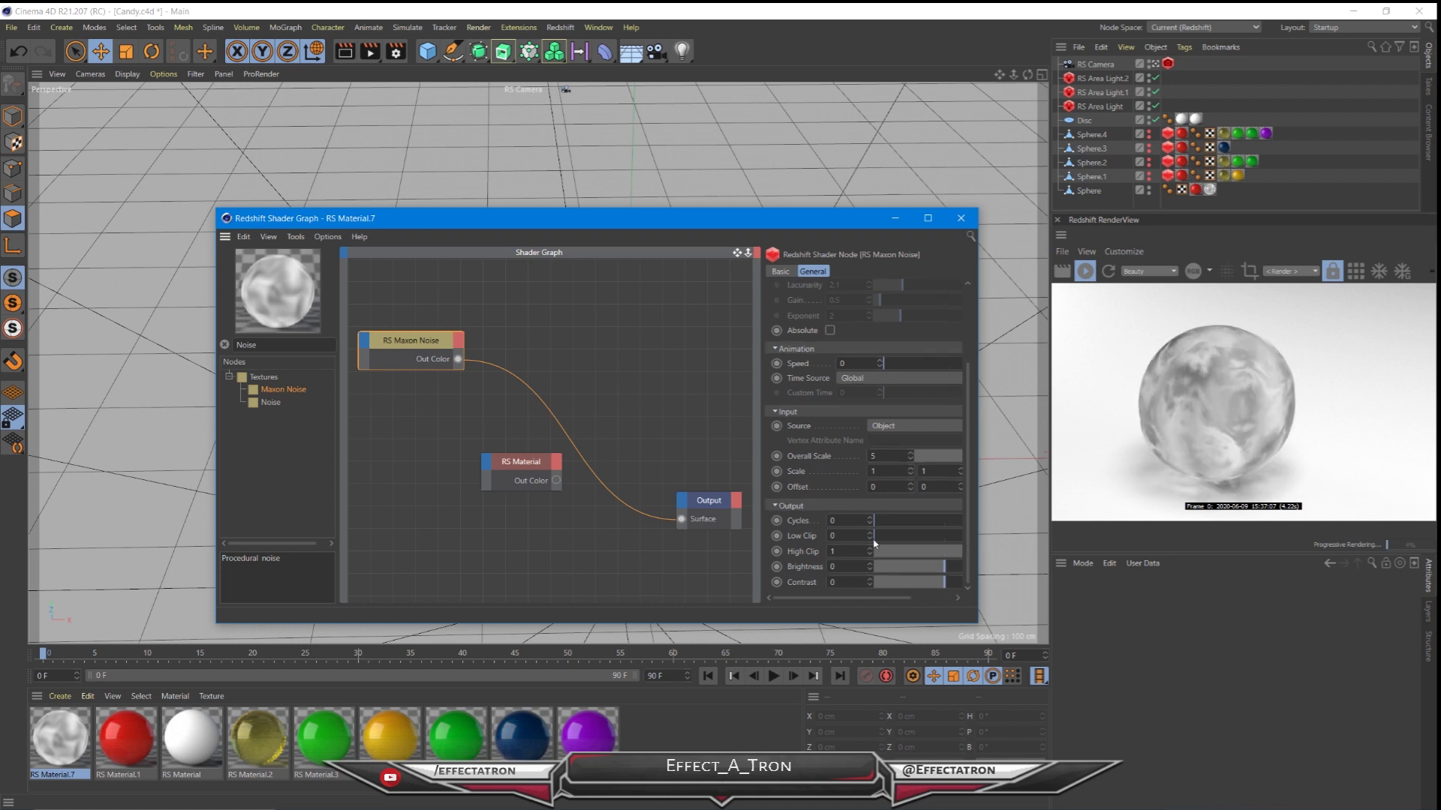
drag(873, 541, 904, 538)
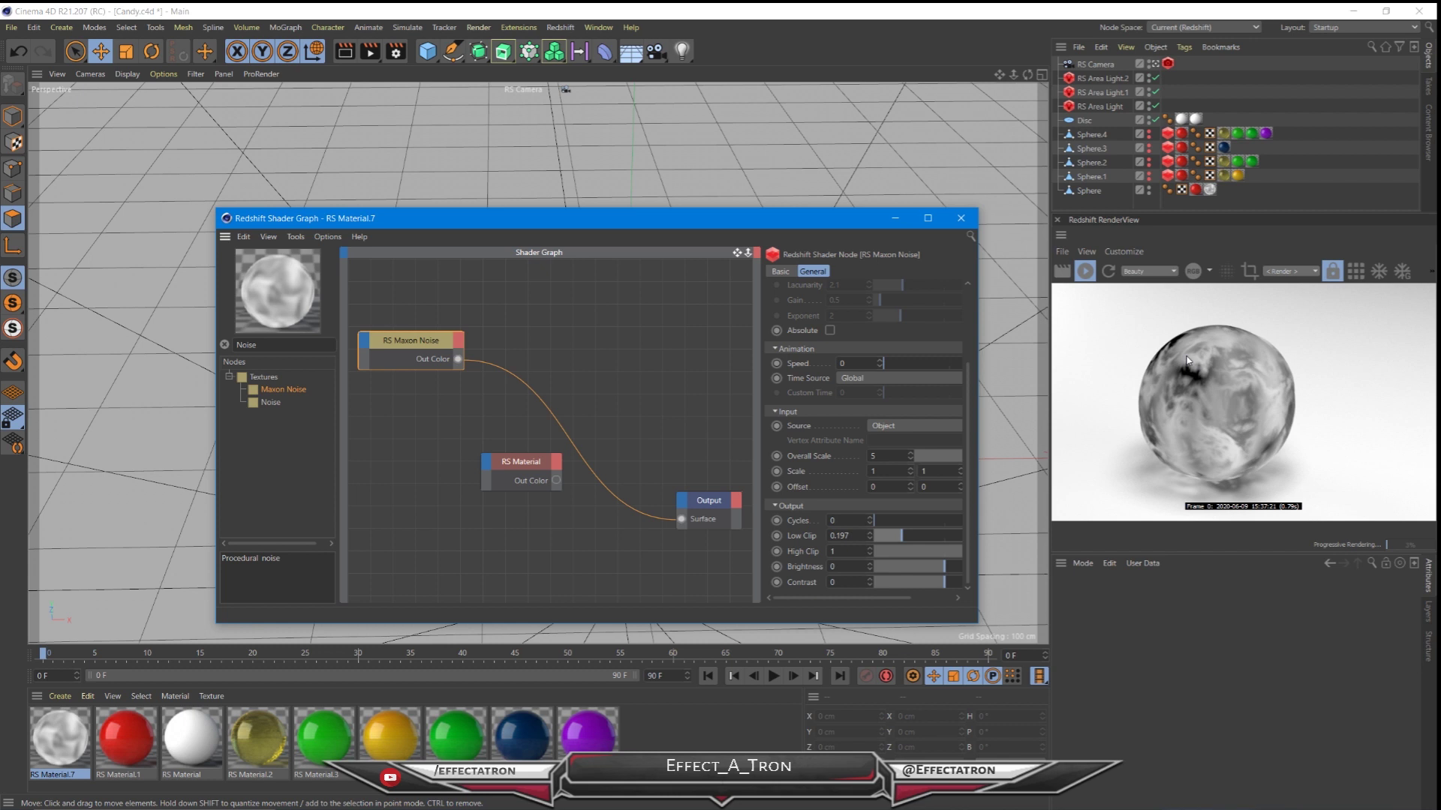
- Add a Bump Map node between the noise and the material's bump input, and reconnect the material to the output surface
drag(285, 346, 183, 351)
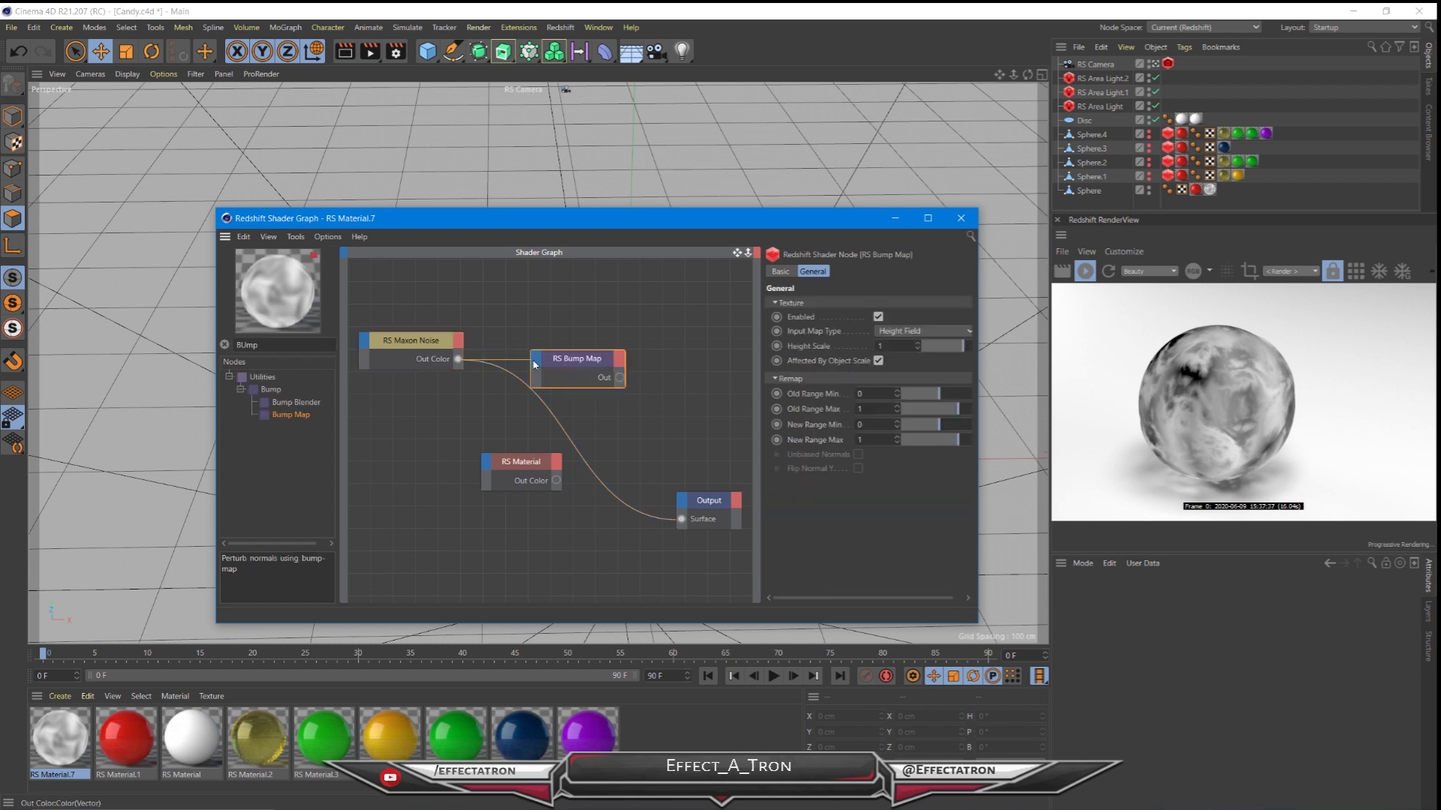
drag(534, 364, 589, 390)
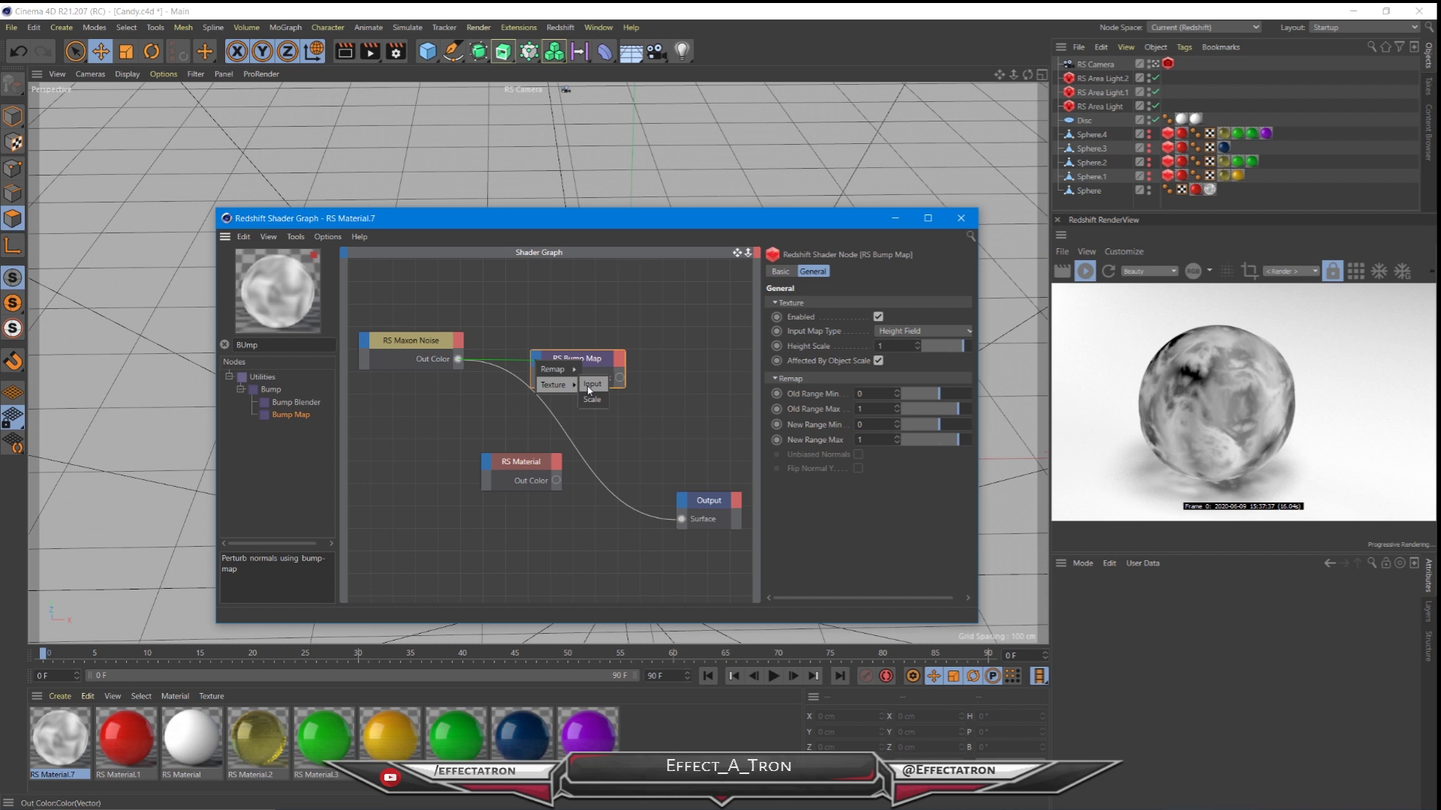
click(589, 390)
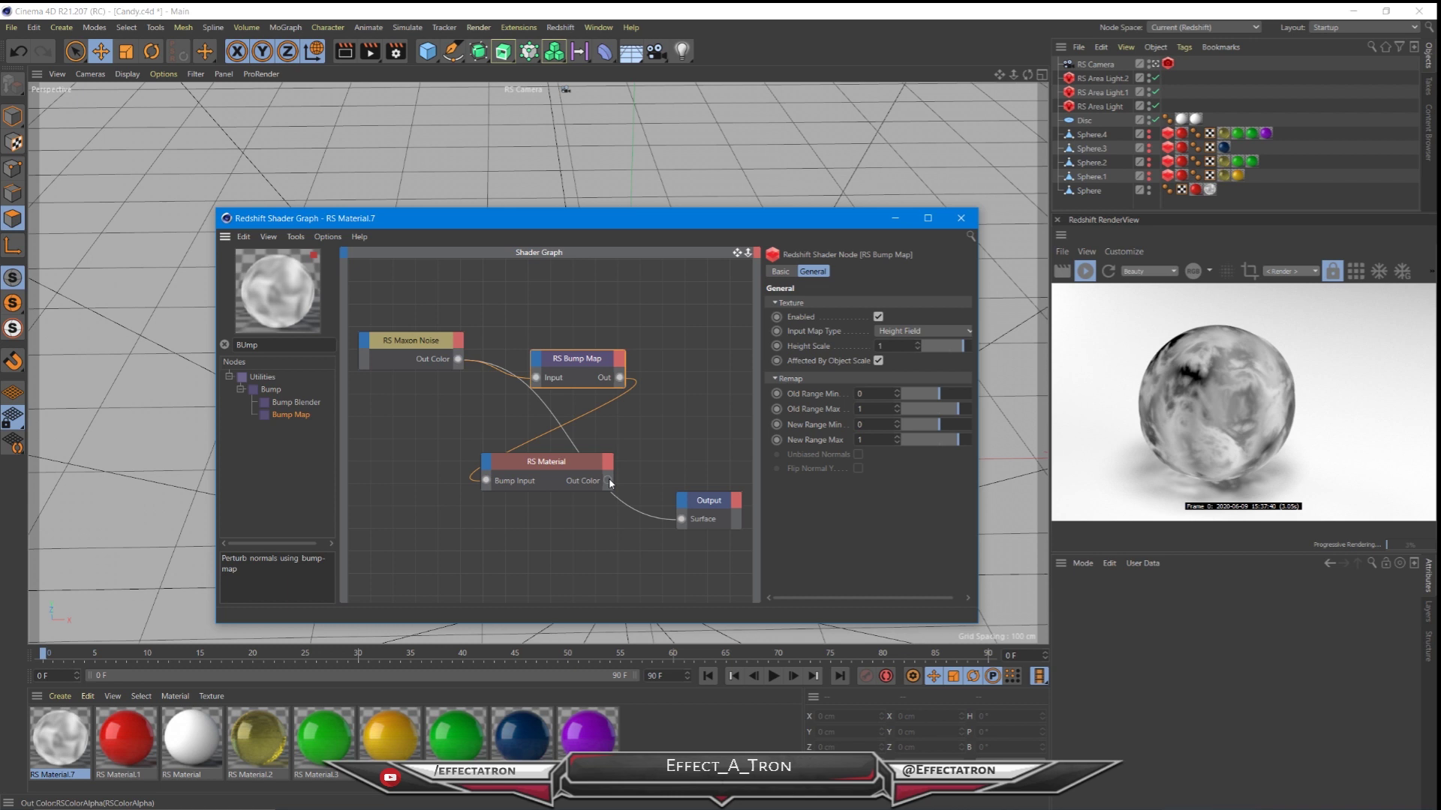
- Move the render region across the sphere to examine the bump in its highlights
click(1150, 420)
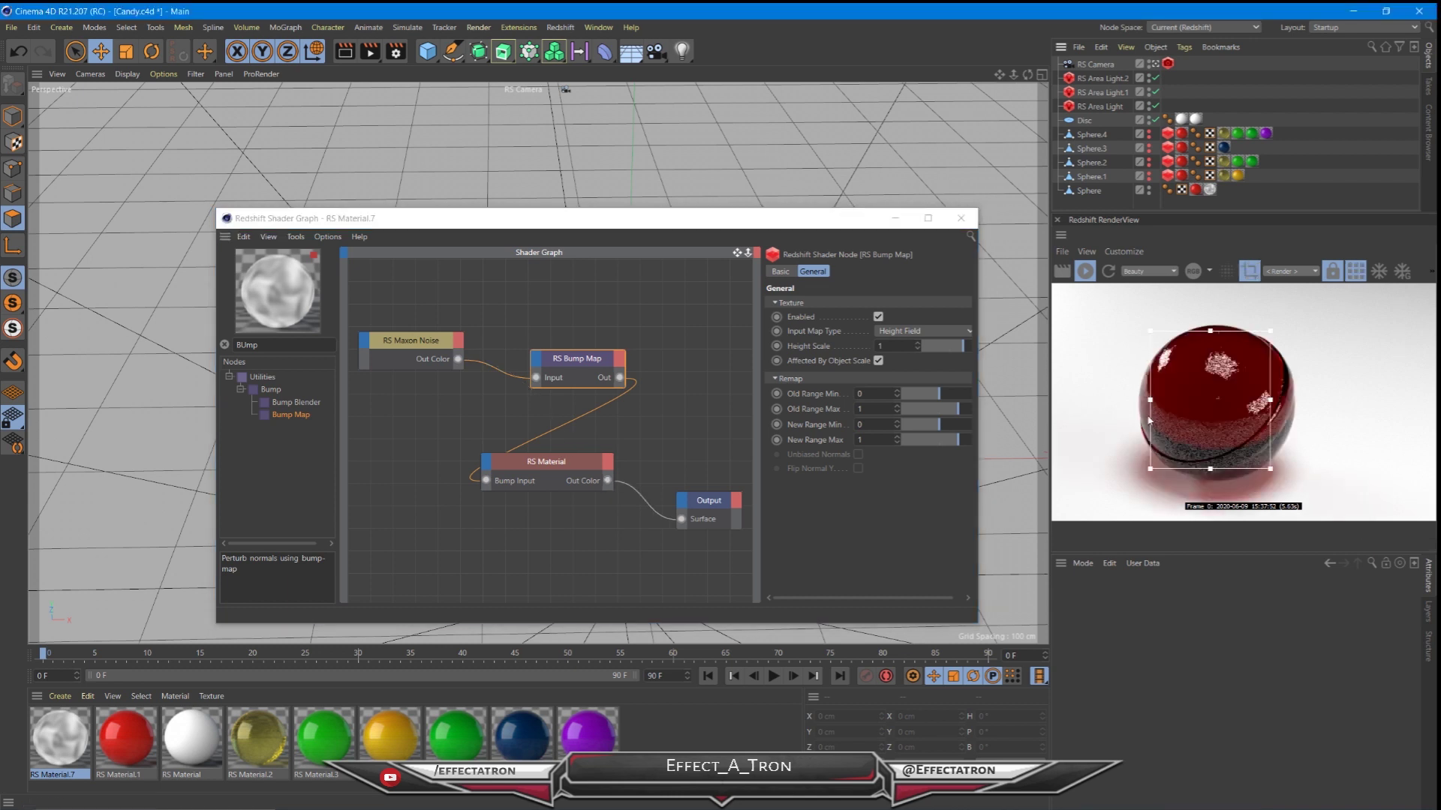
drag(1150, 420, 1207, 422)
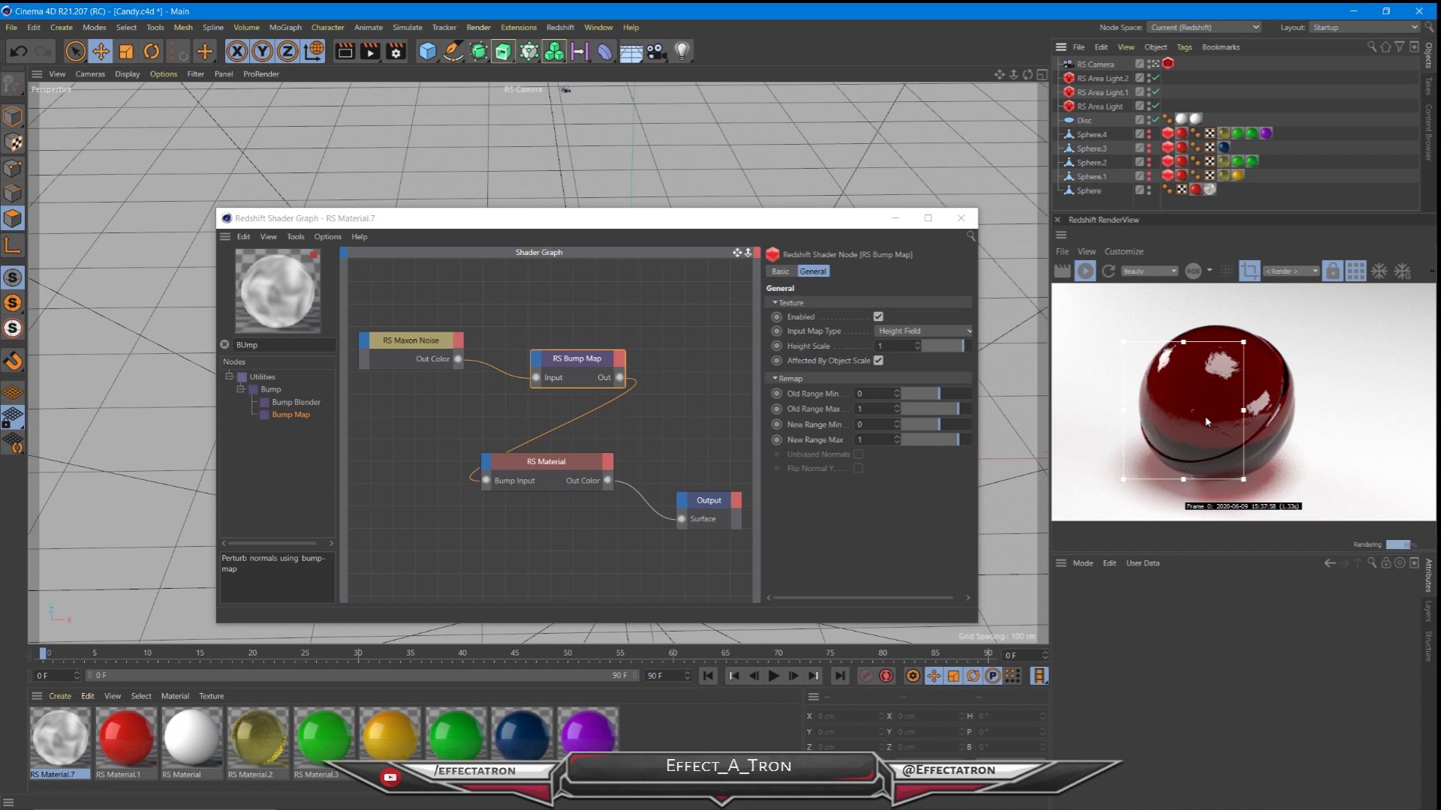
drag(1207, 422, 1231, 454)
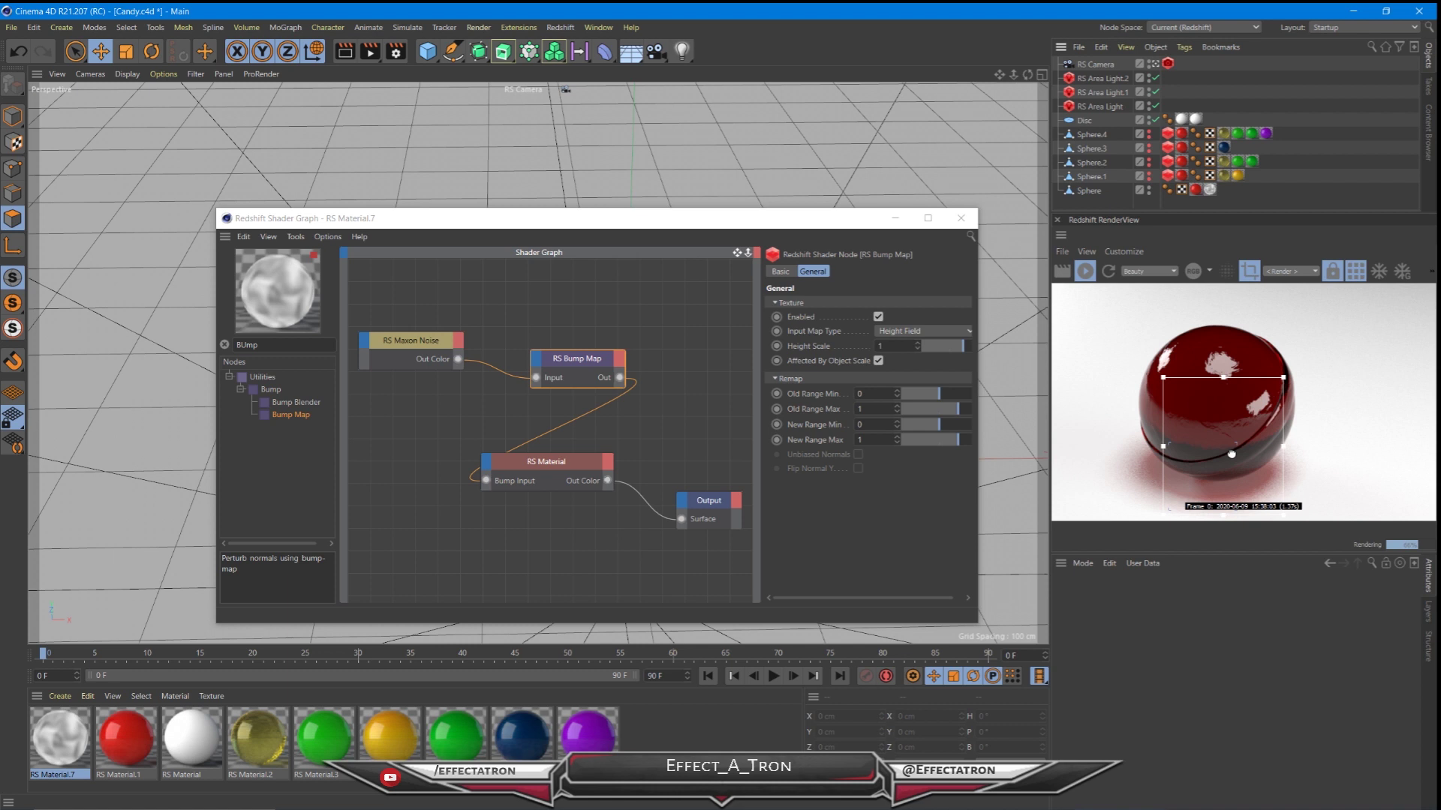
- Duplicate the Maxon Noise into the output surface, giving the copy seed 364, scale 10, 1, 10 and overall scale 0.44
drag(414, 342, 417, 408)
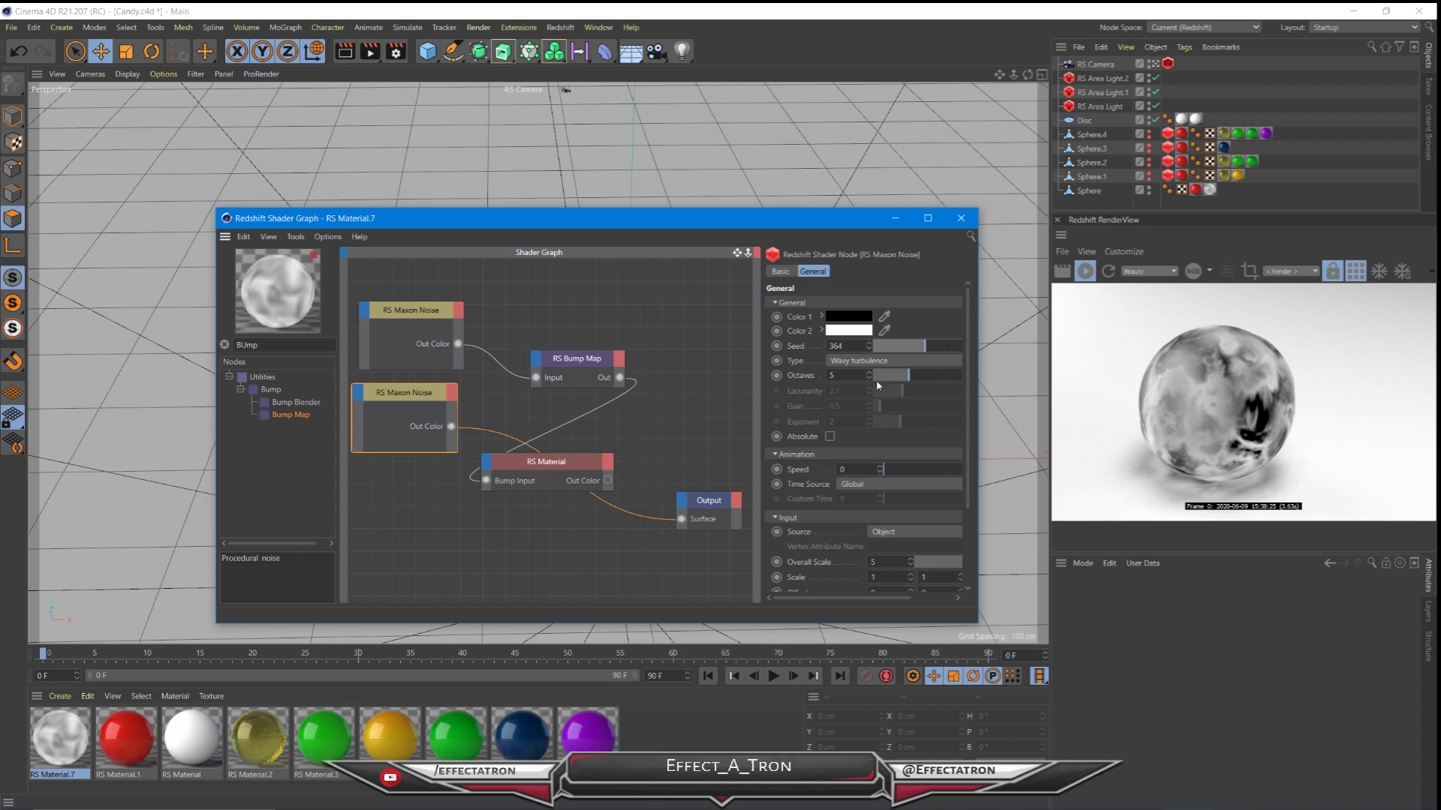
scroll(814, 557, down, 4)
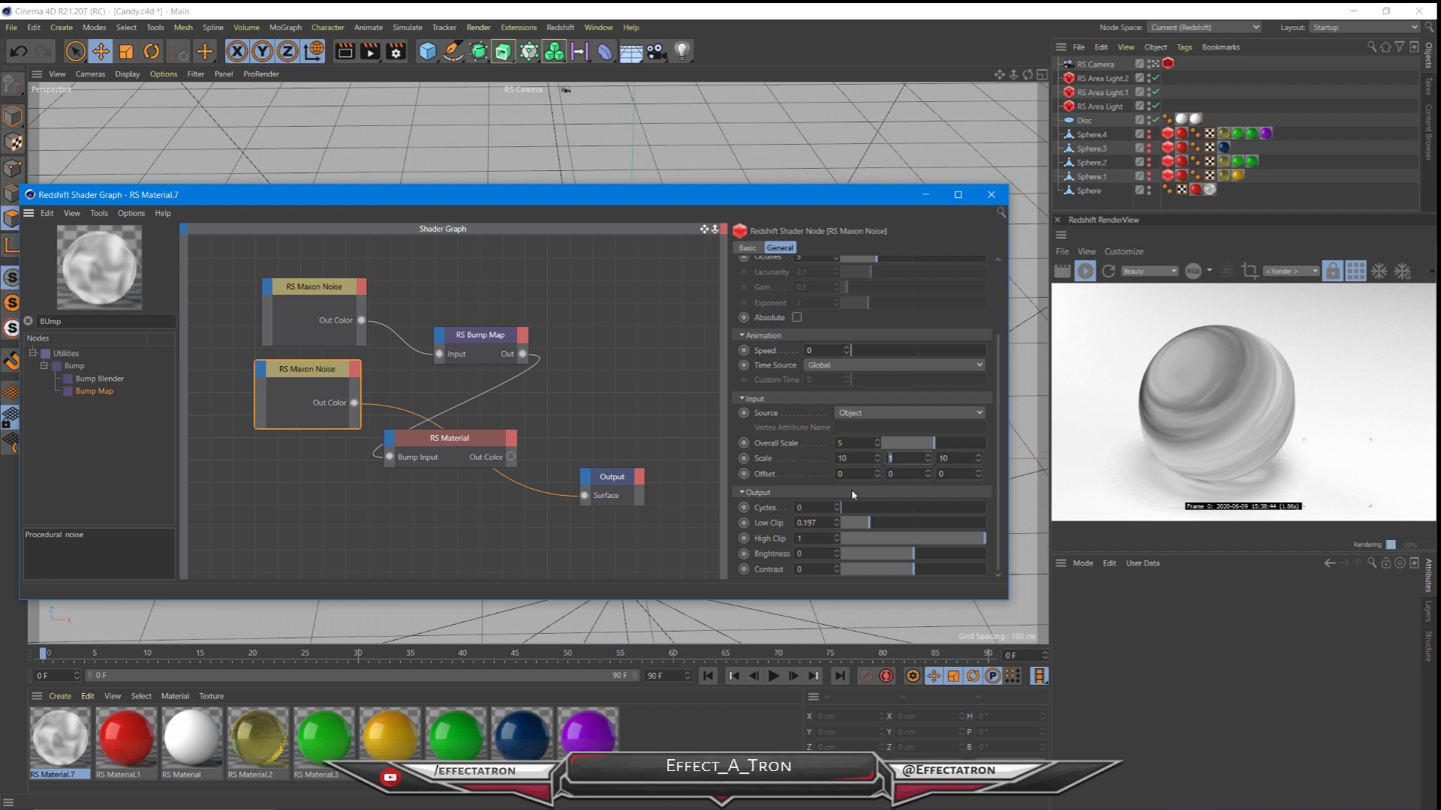
drag(933, 449, 915, 449)
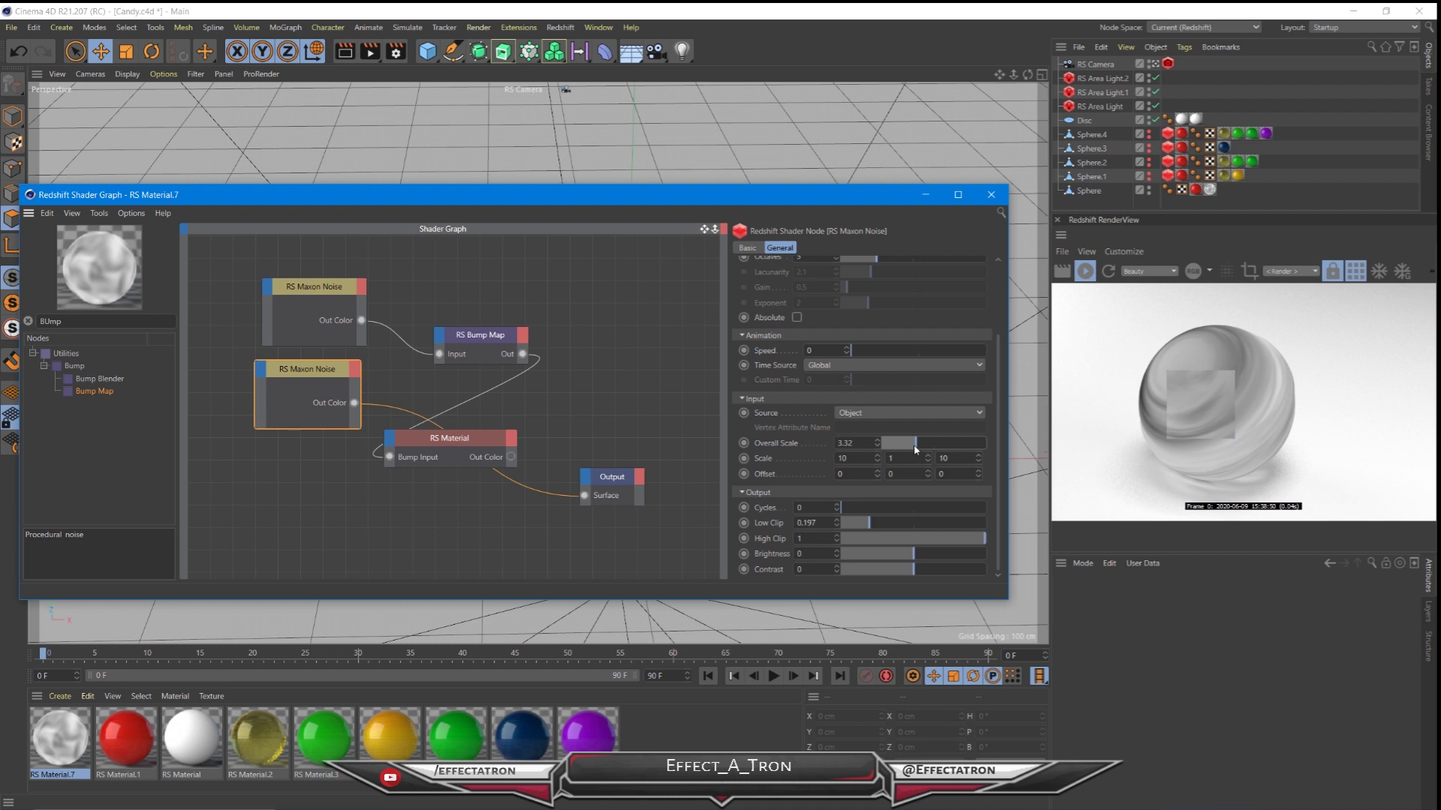
drag(915, 449, 884, 442)
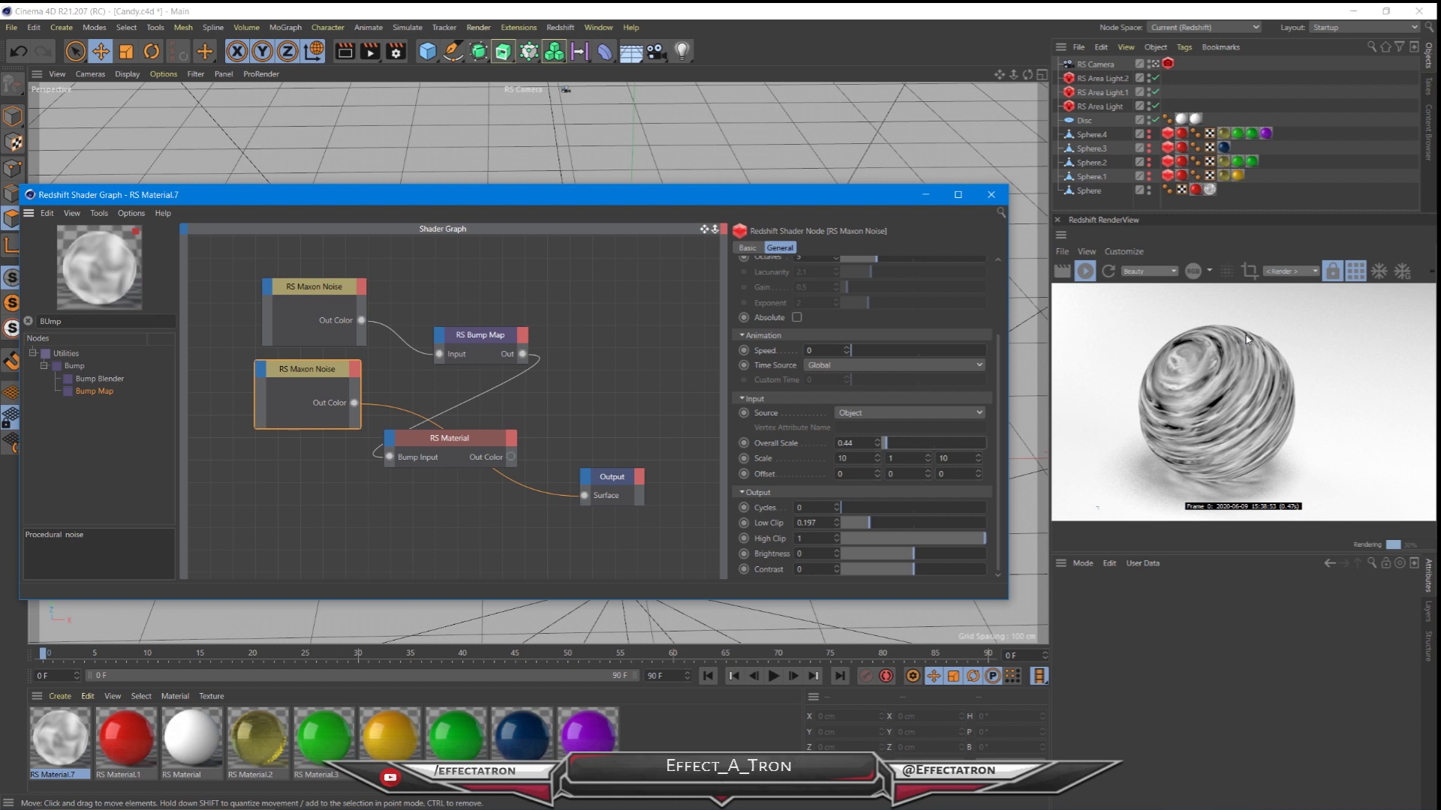
- Set the second Maxon Noise's Y scale to 0.2 and raise its contrast to 0.6
double_click(901, 458)
text(0.2)
key(Return)
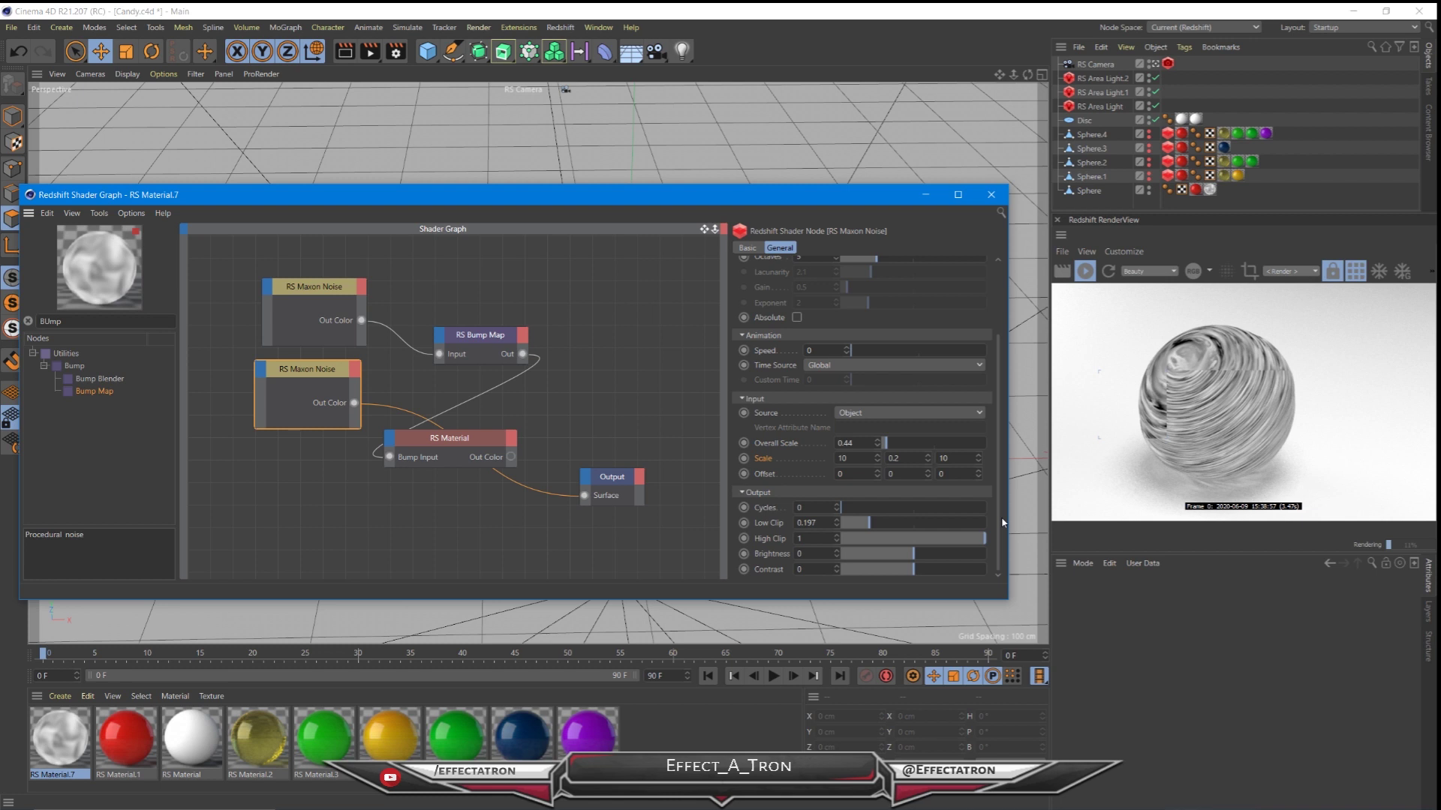
drag(913, 569, 957, 570)
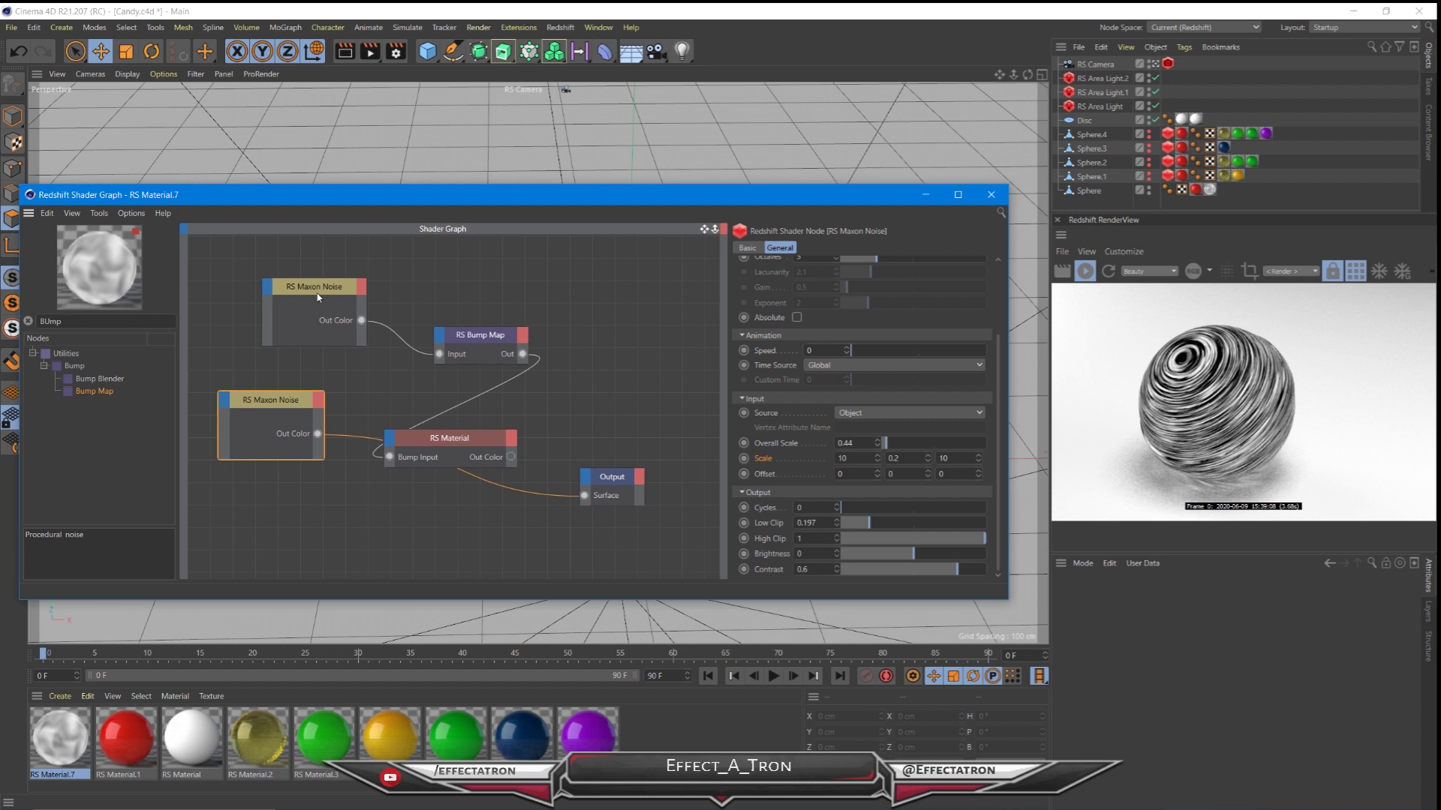
- Add a Bump Blender node to the graph and feed the first Bump Map into its base input
drag(450, 447, 478, 433)
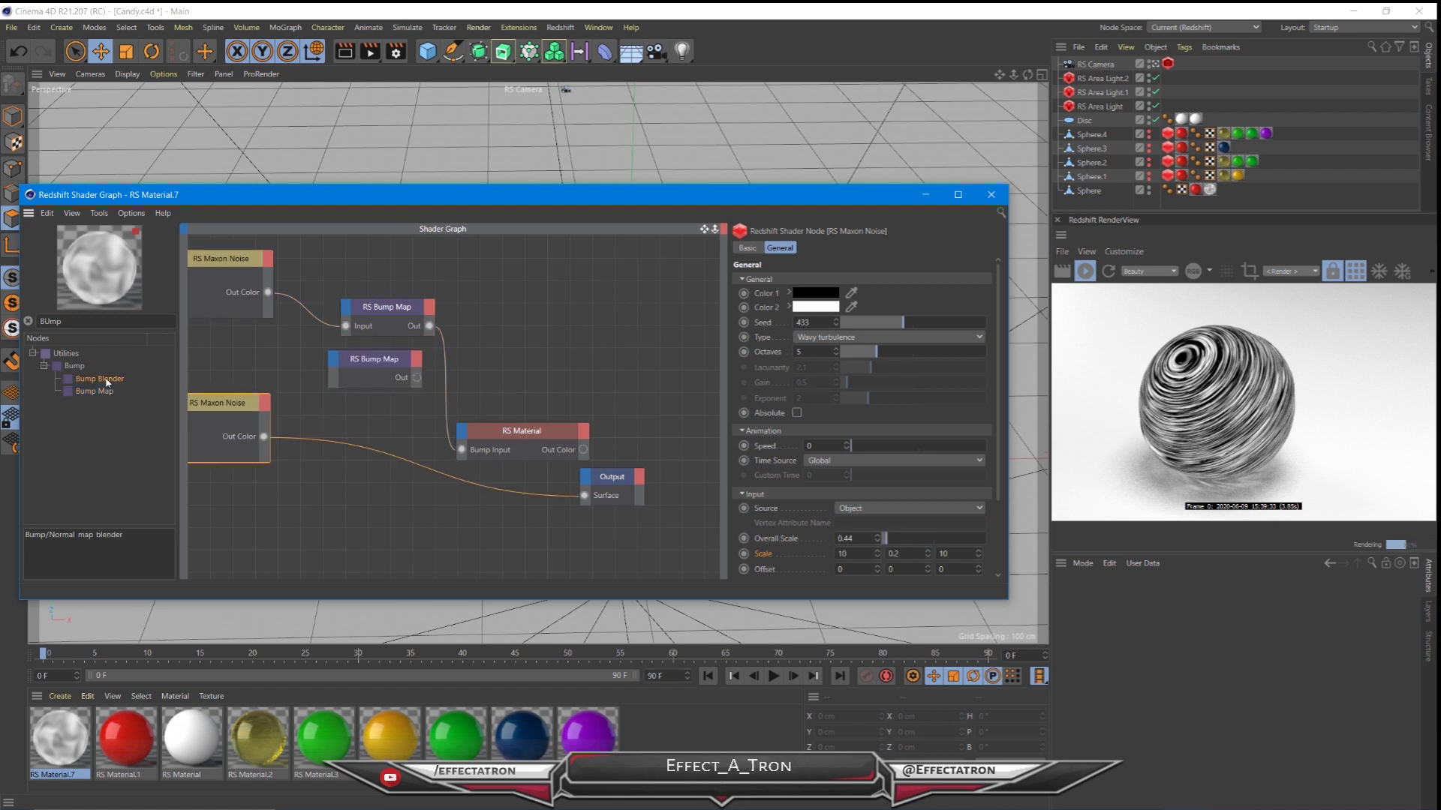
drag(107, 382, 533, 341)
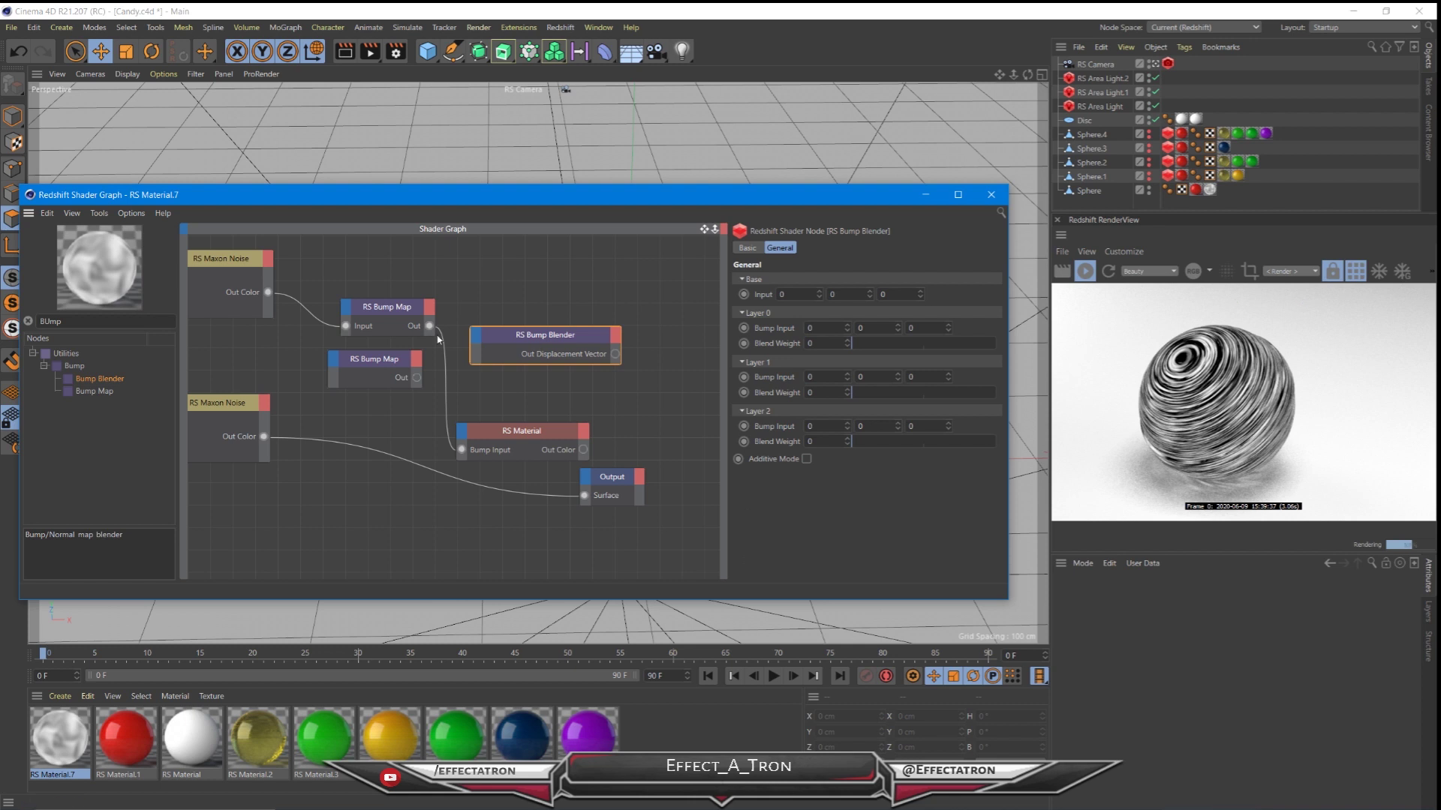
drag(429, 326, 476, 354)
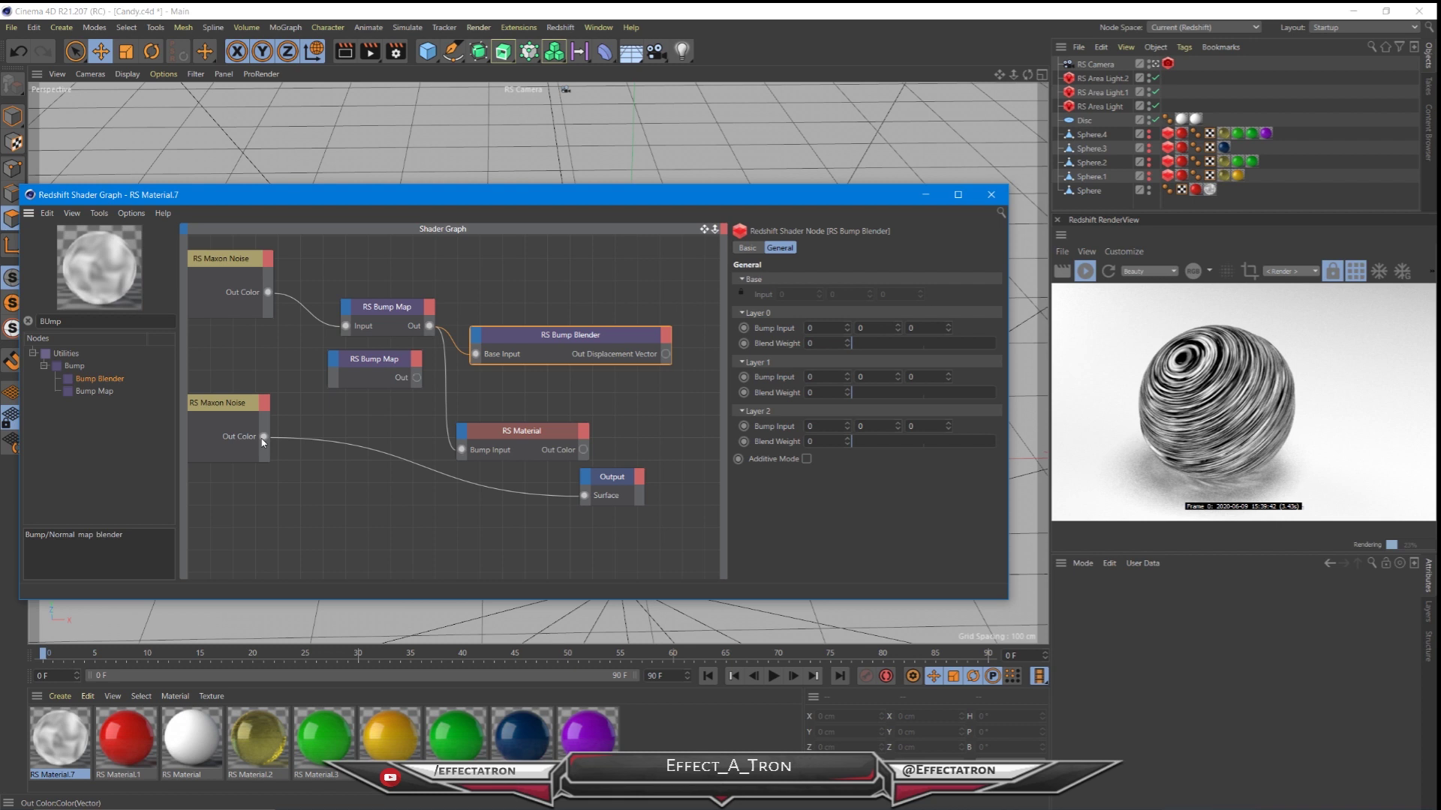
- Route the second noise through the second Bump Map into the blender's Bump Input 0, and connect the blender to the material's bump input
drag(263, 438, 333, 377)
drag(417, 378, 531, 378)
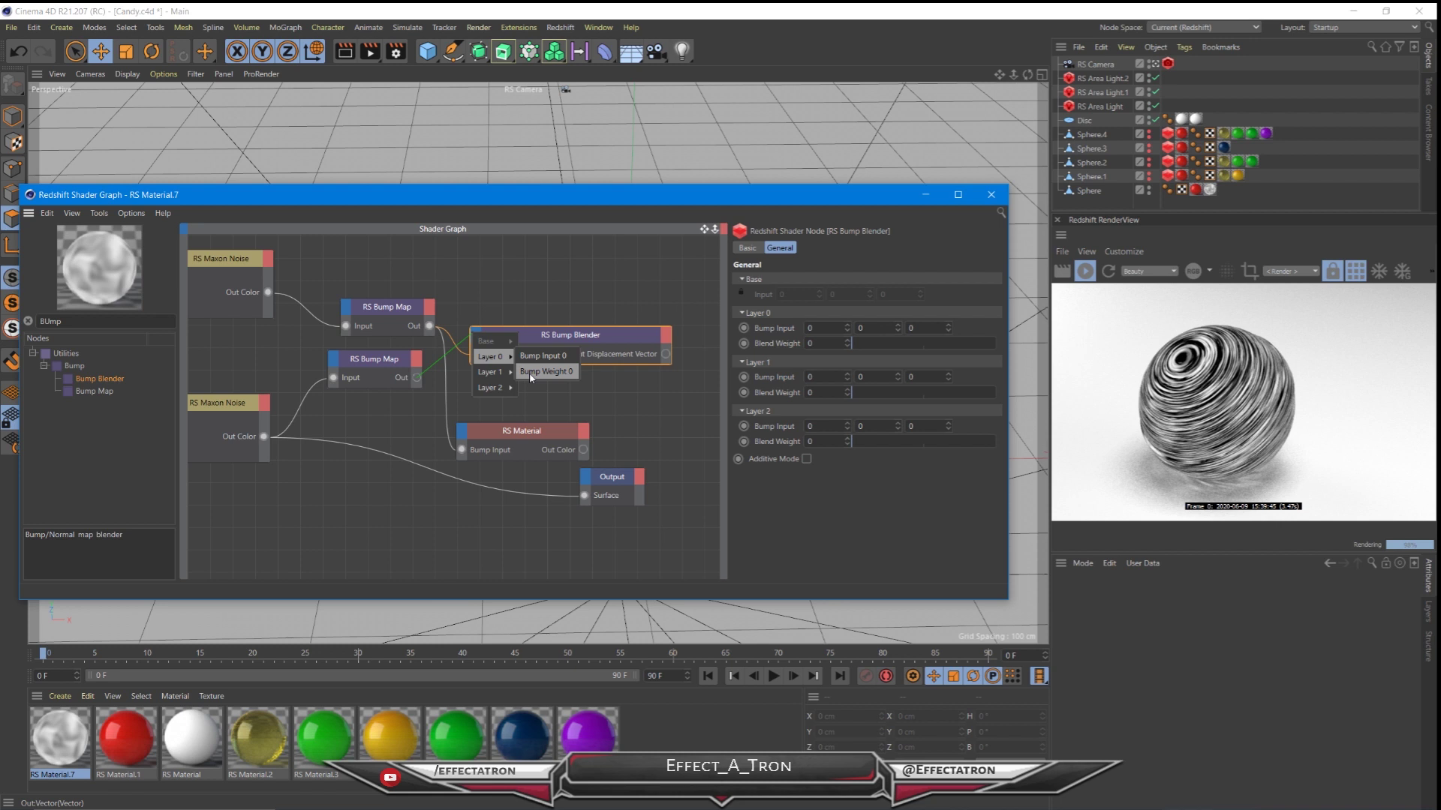
drag(531, 378, 542, 356)
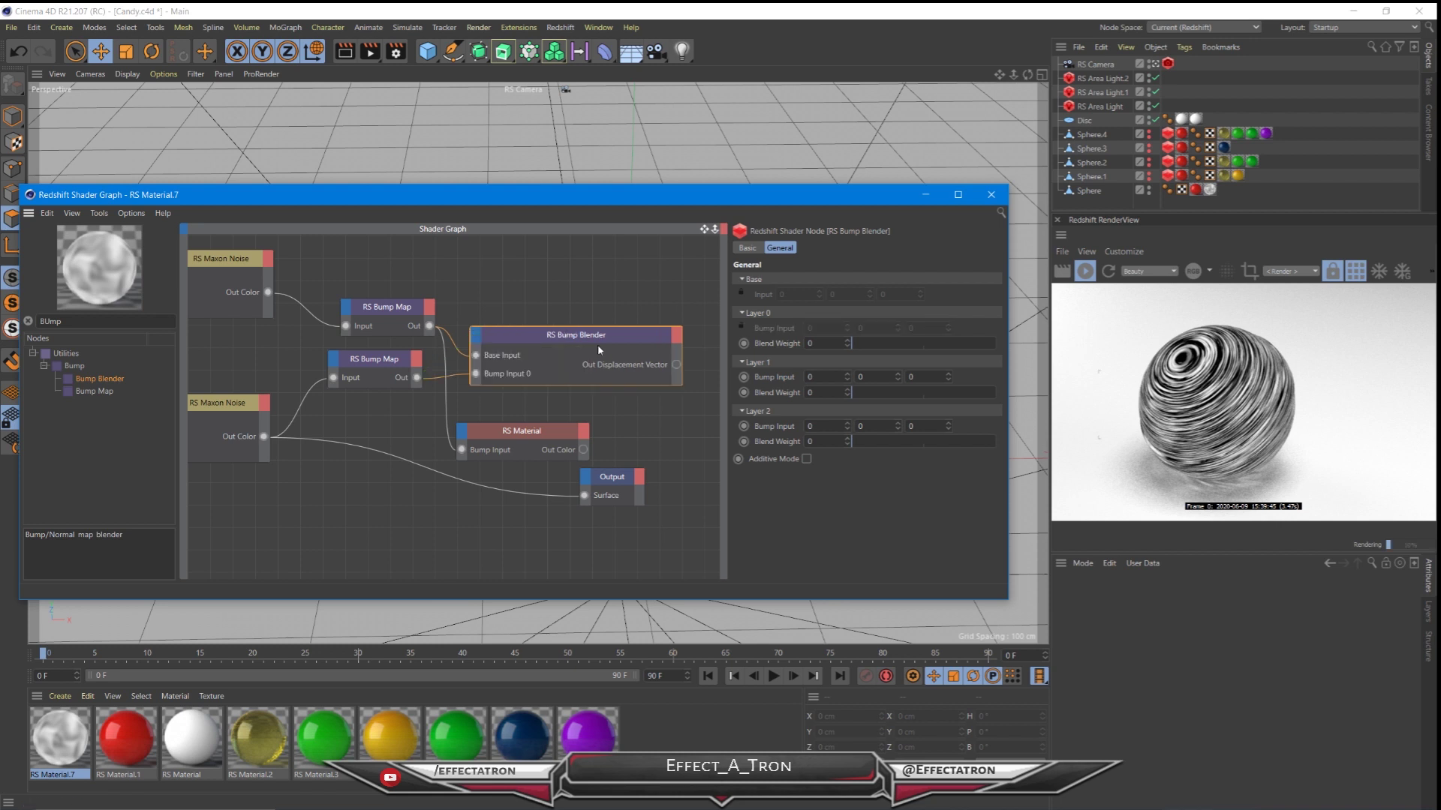
drag(676, 364, 483, 459)
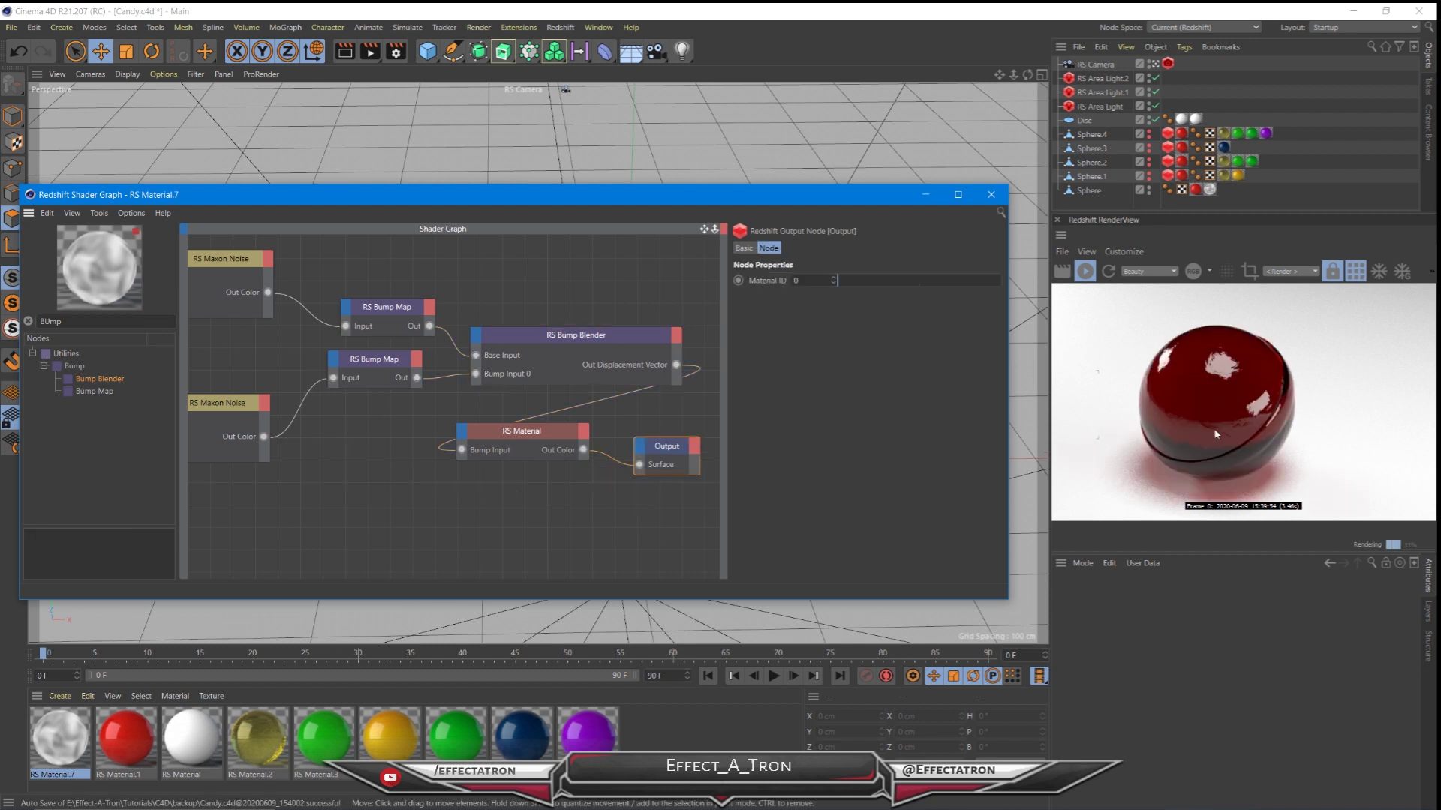
- Enable additive mode on the Bump Blender and set the Layer 0 blend weight to 1
click(491, 380)
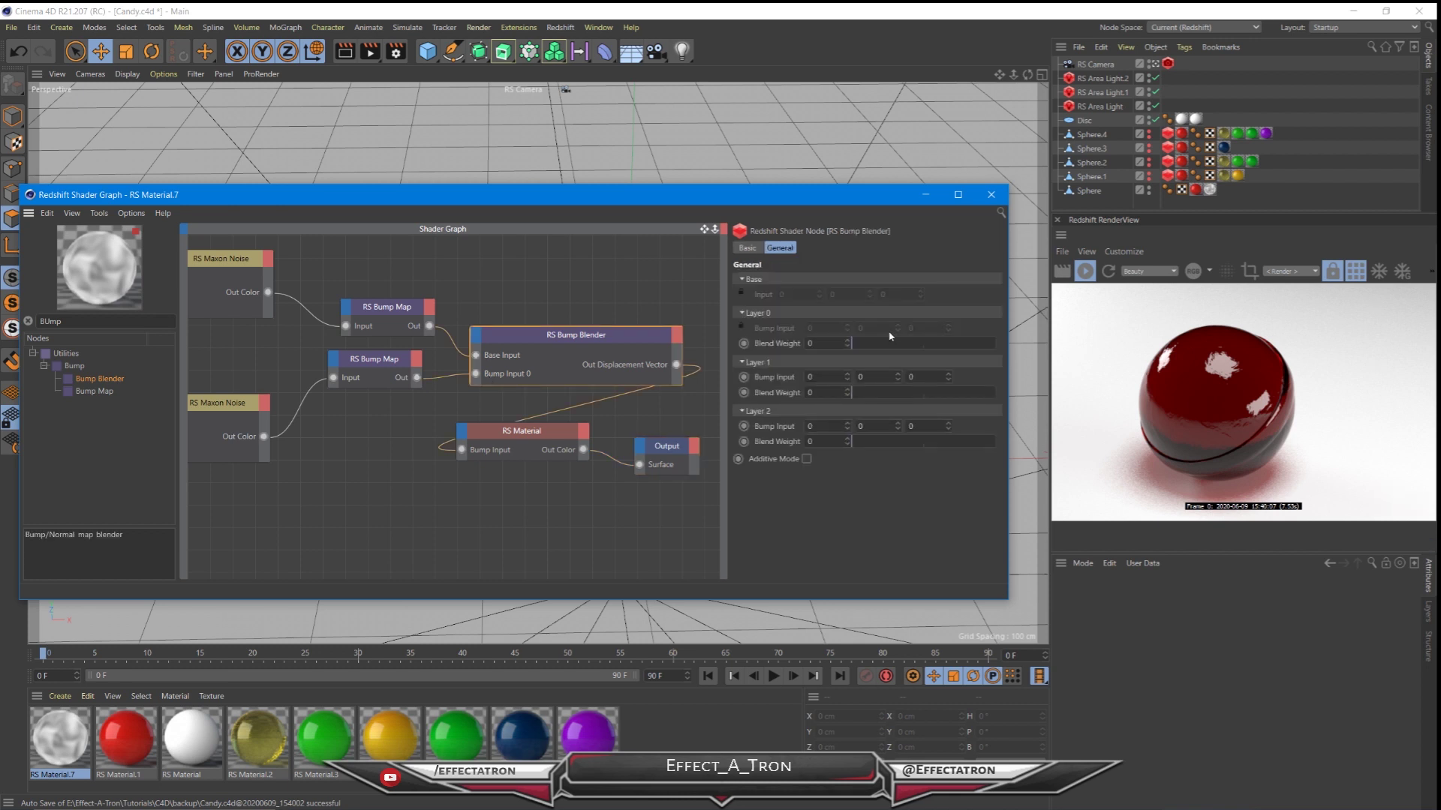
drag(890, 343, 998, 343)
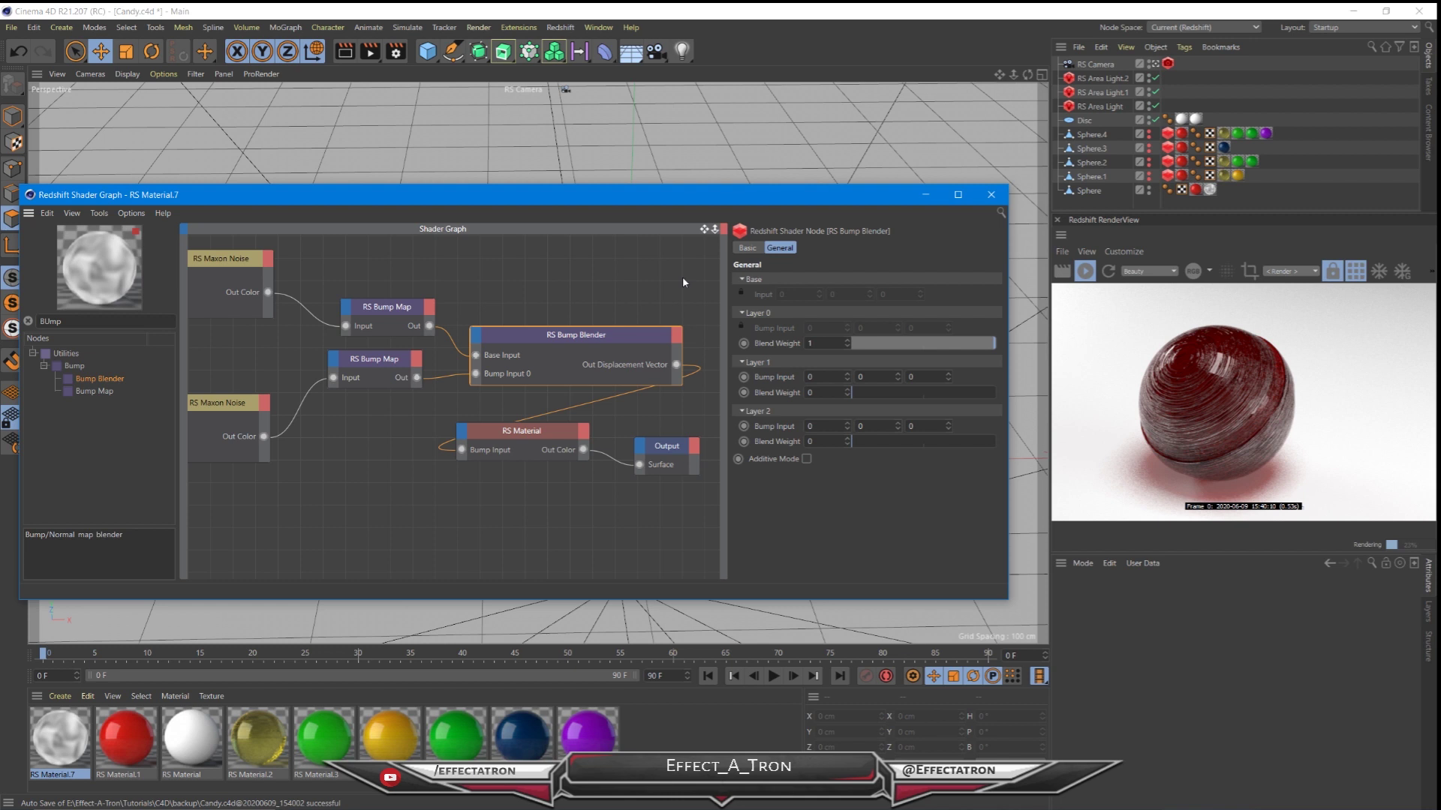
drag(991, 343, 925, 346)
drag(925, 346, 926, 346)
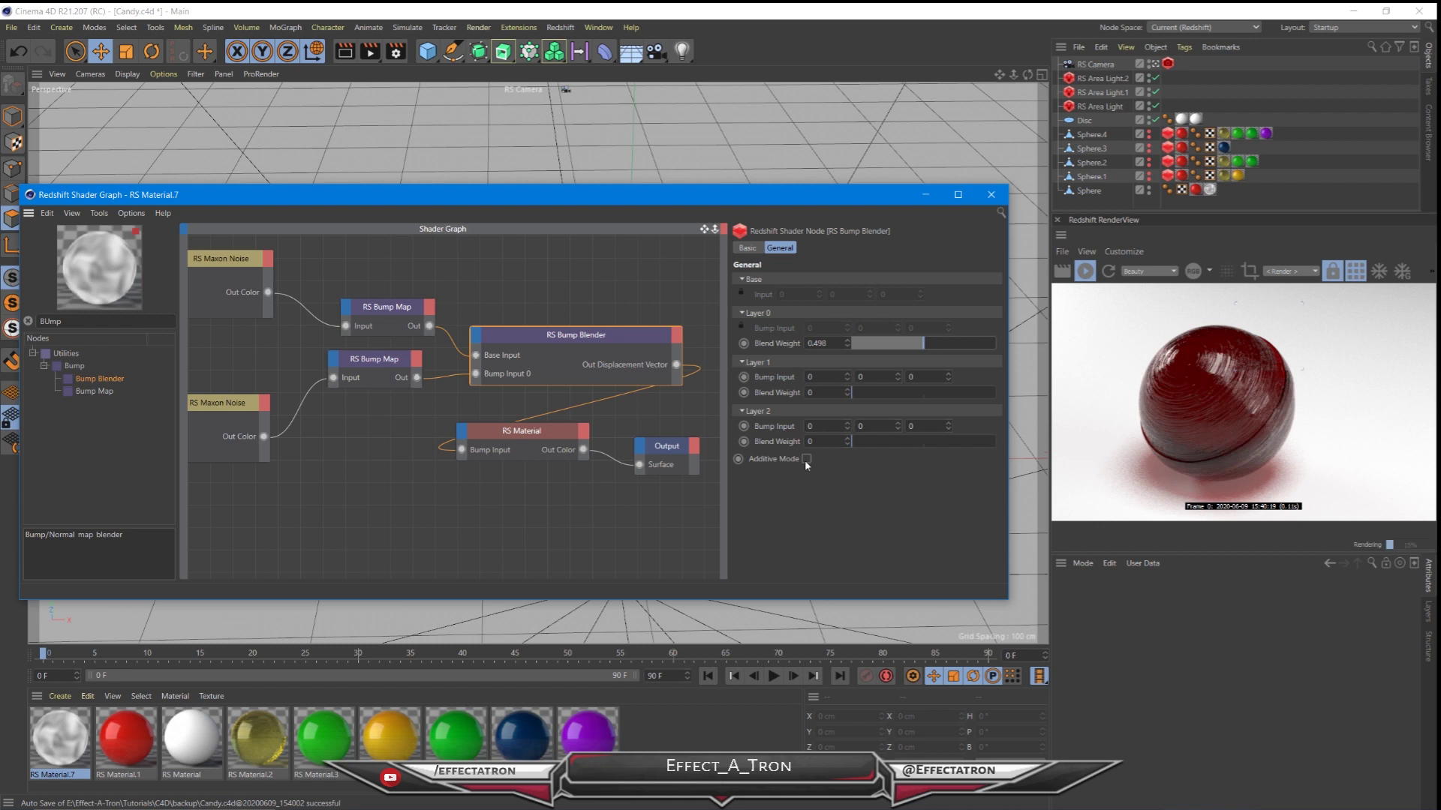
click(806, 459)
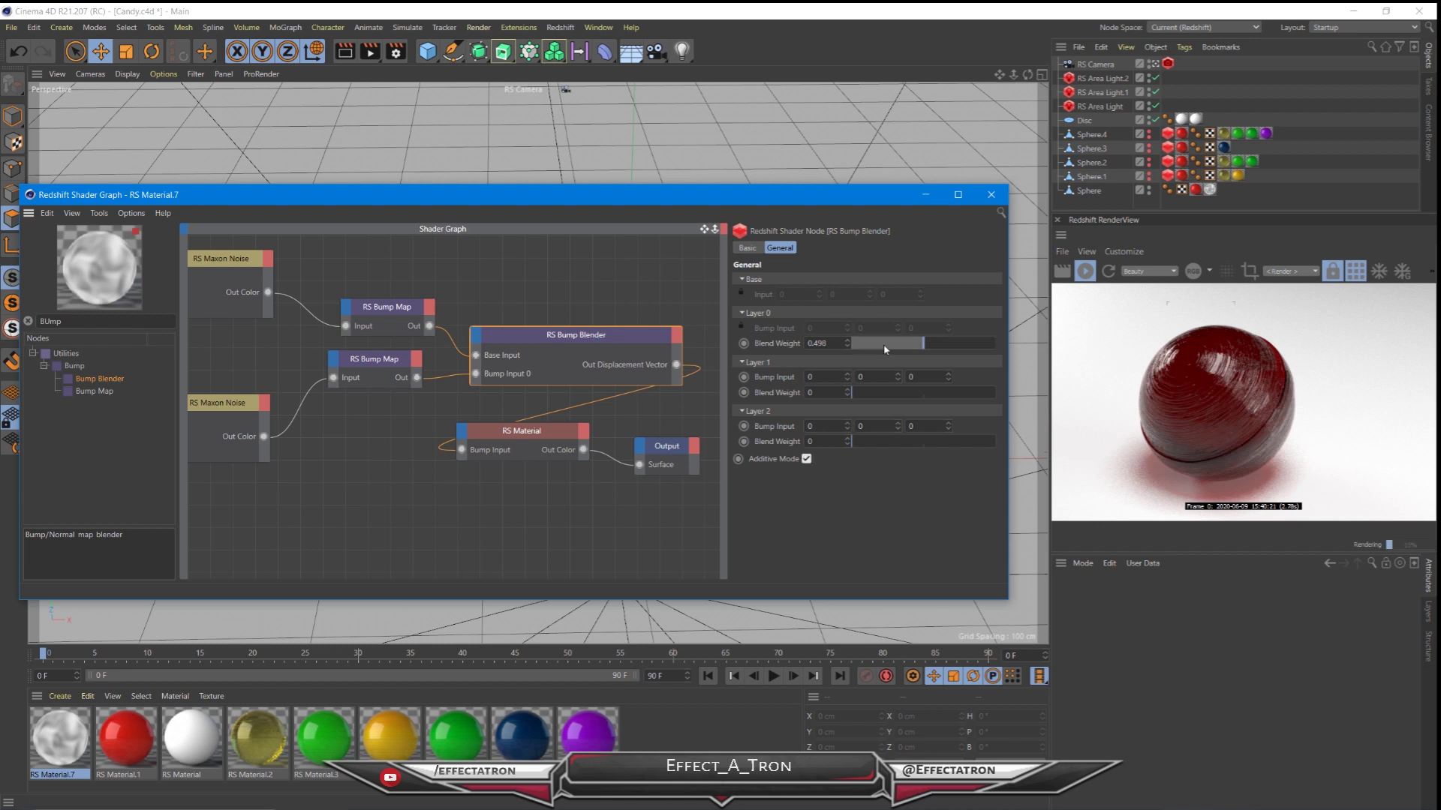
drag(886, 349, 852, 346)
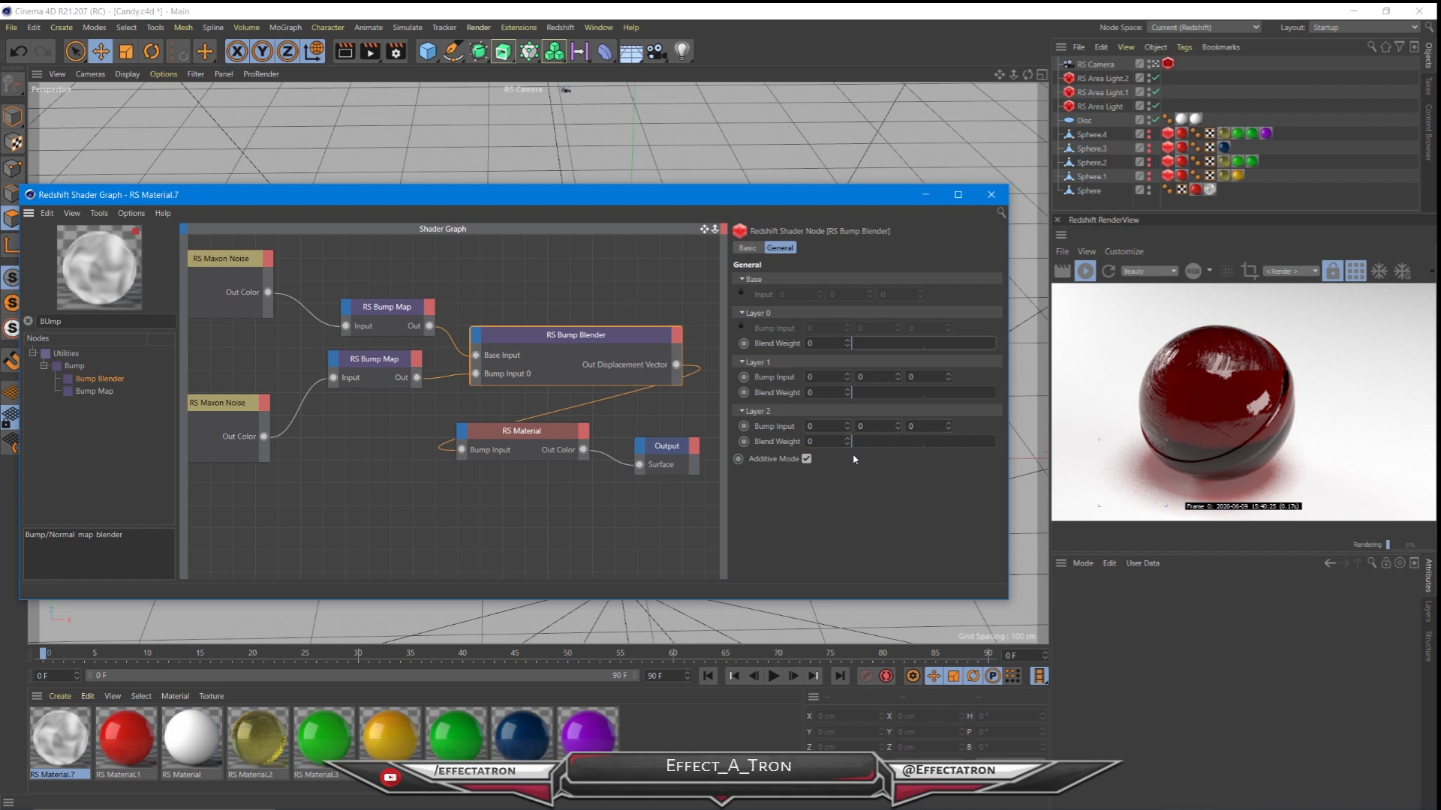
drag(855, 344, 1012, 352)
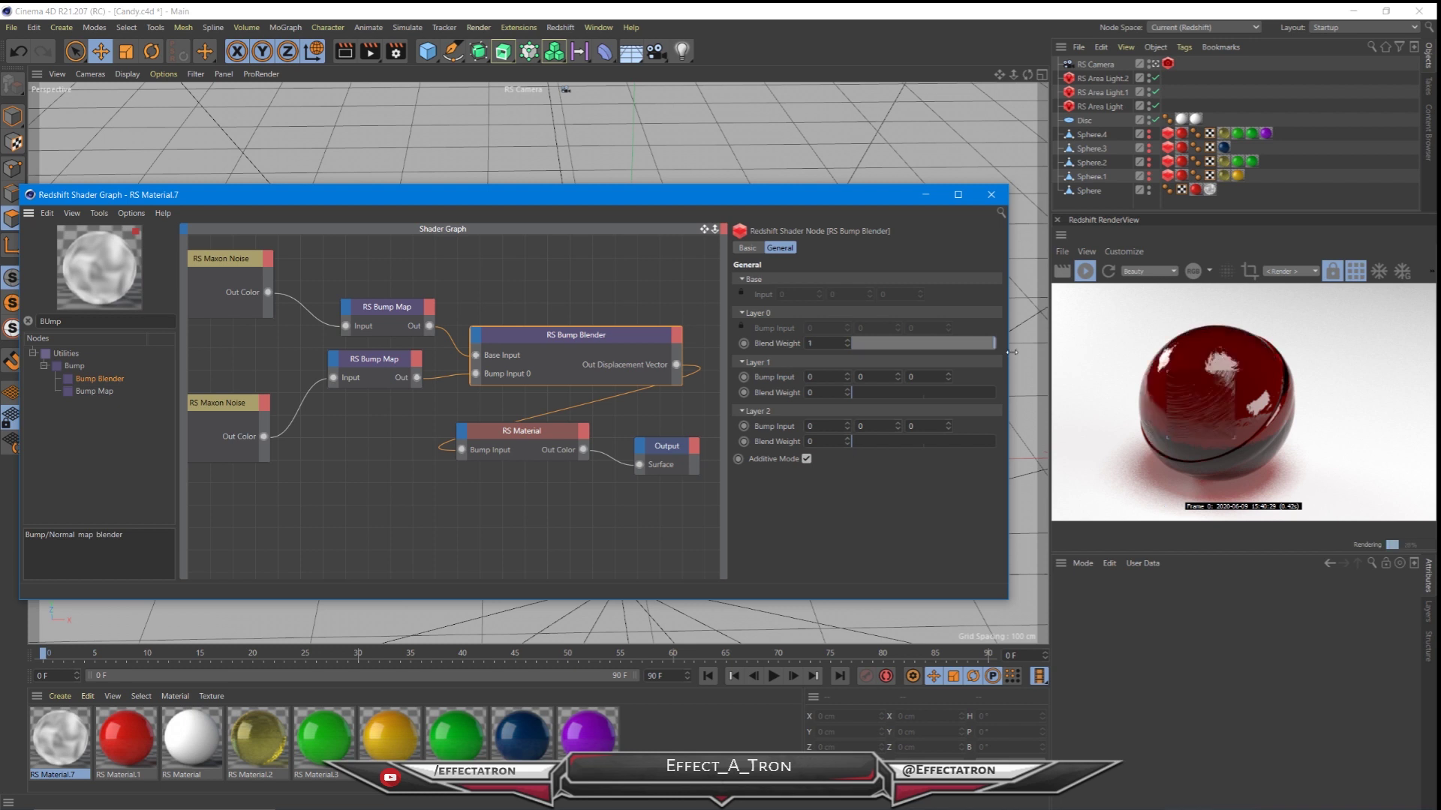
- Review the settings of the two Maxon Noise nodes and their Bump Map nodes
click(367, 370)
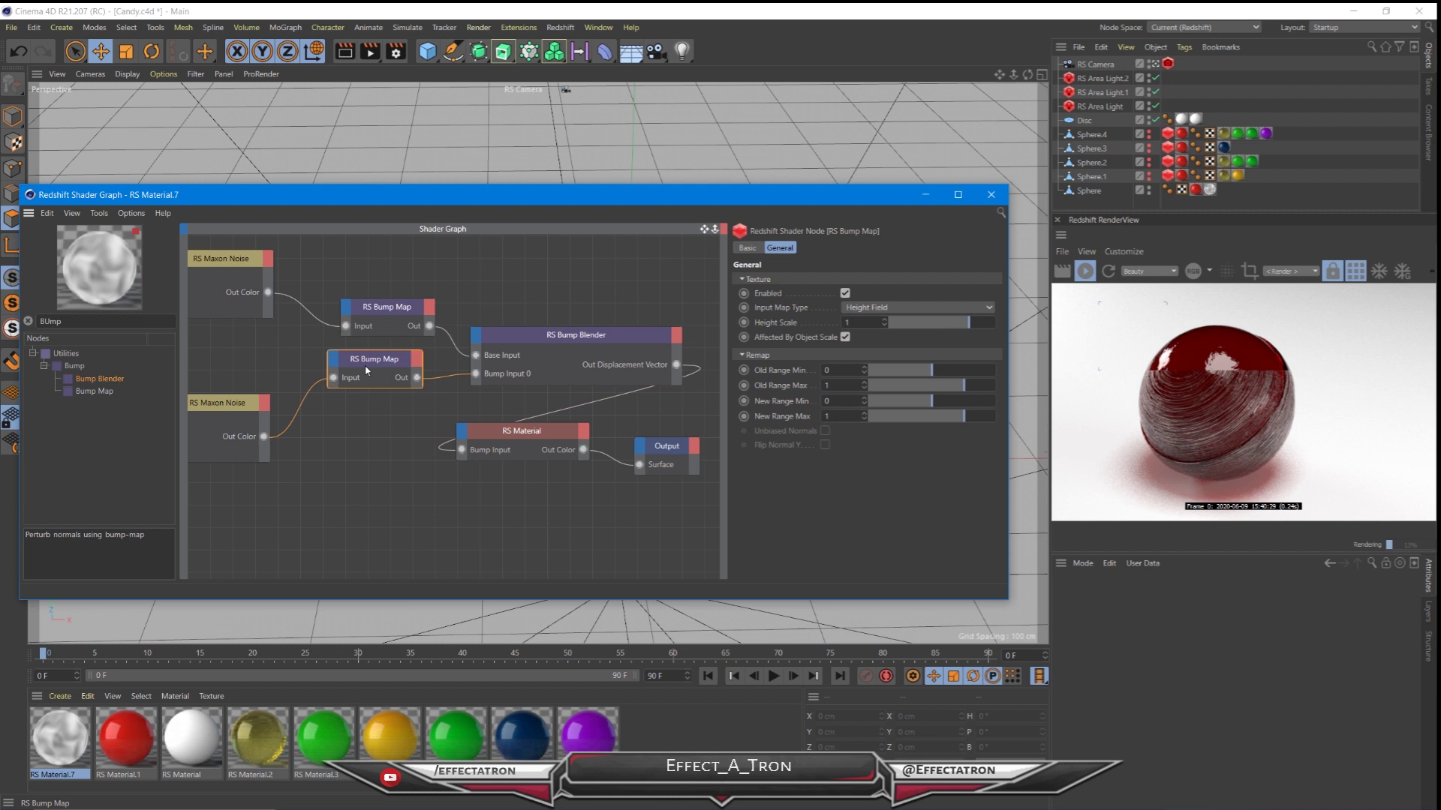
click(225, 409)
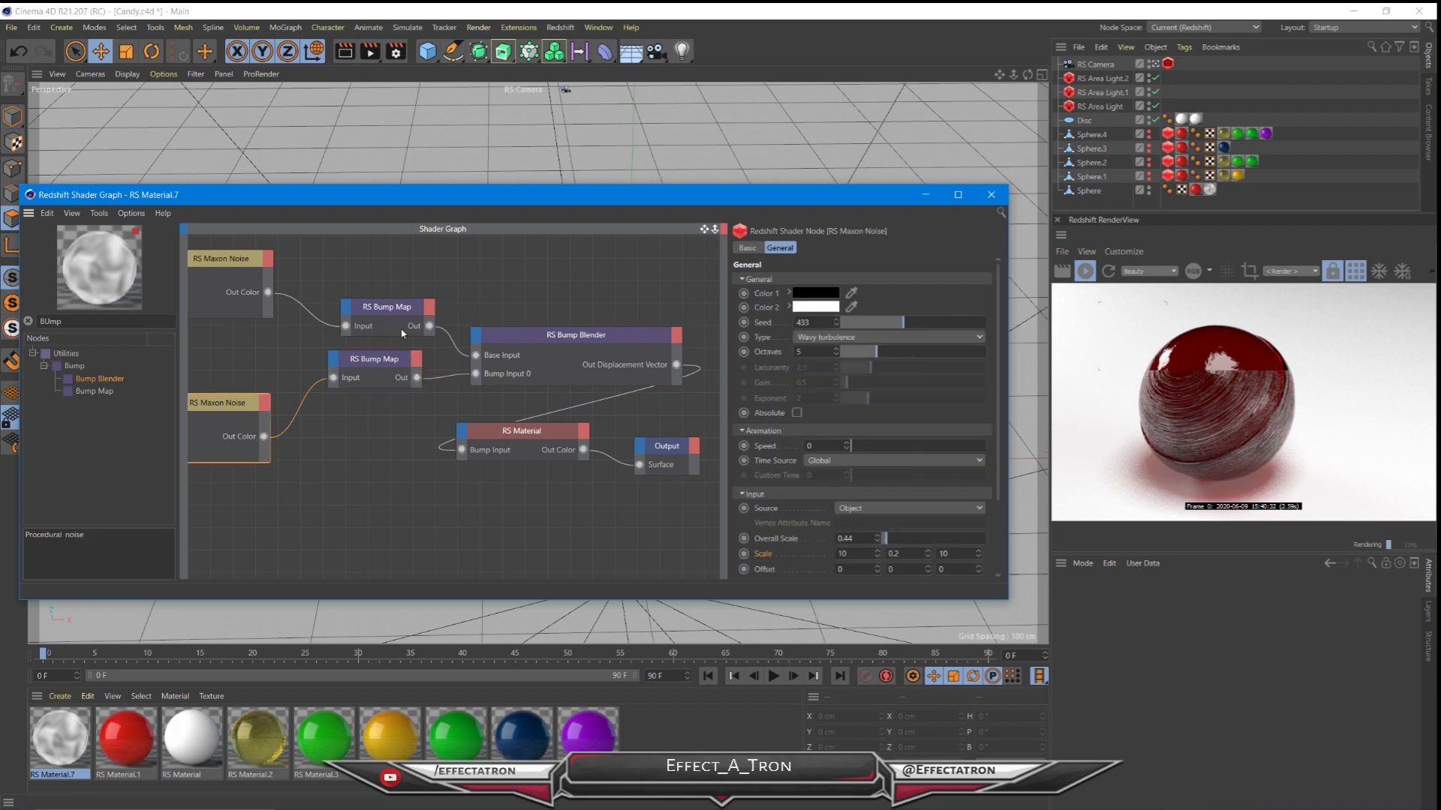
click(234, 264)
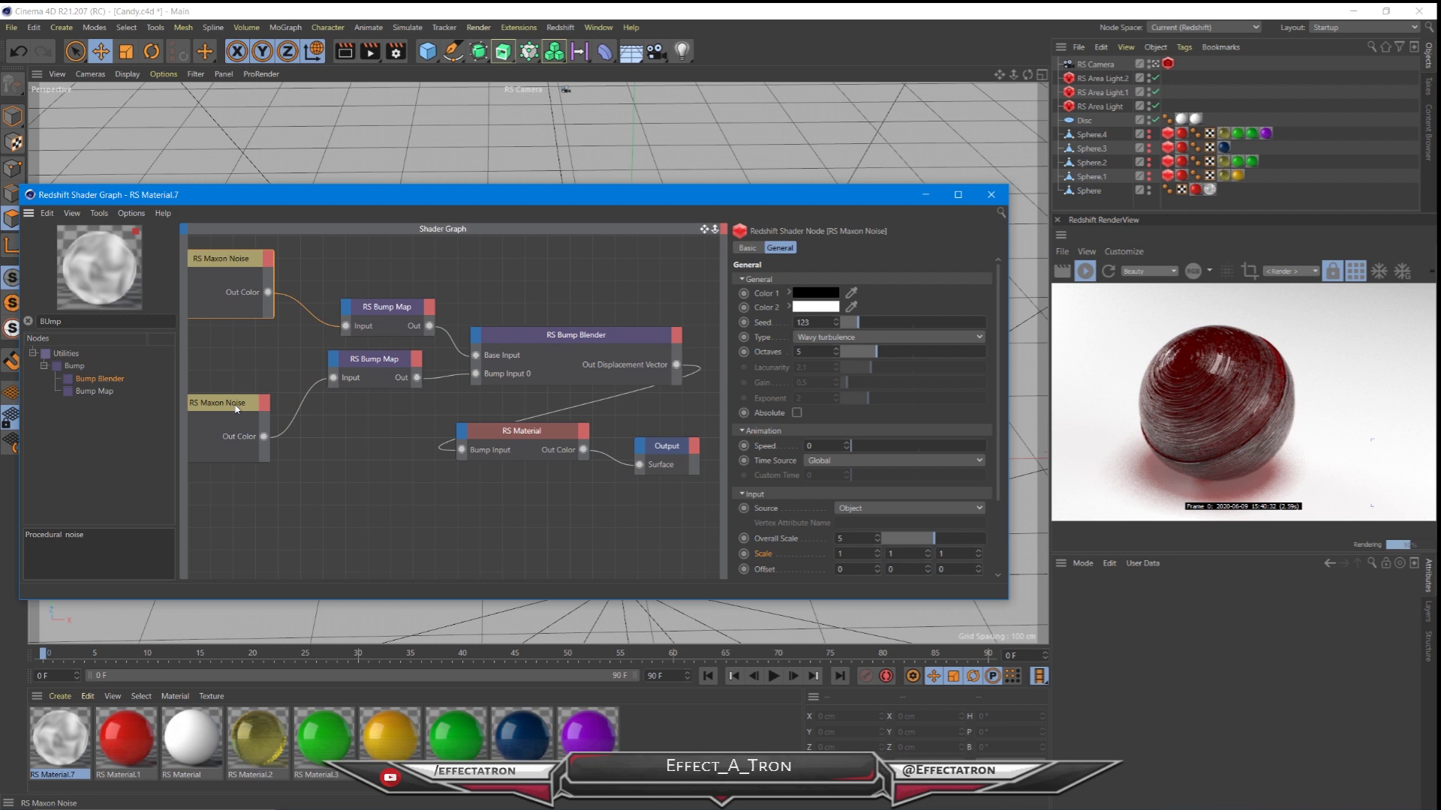
click(207, 399)
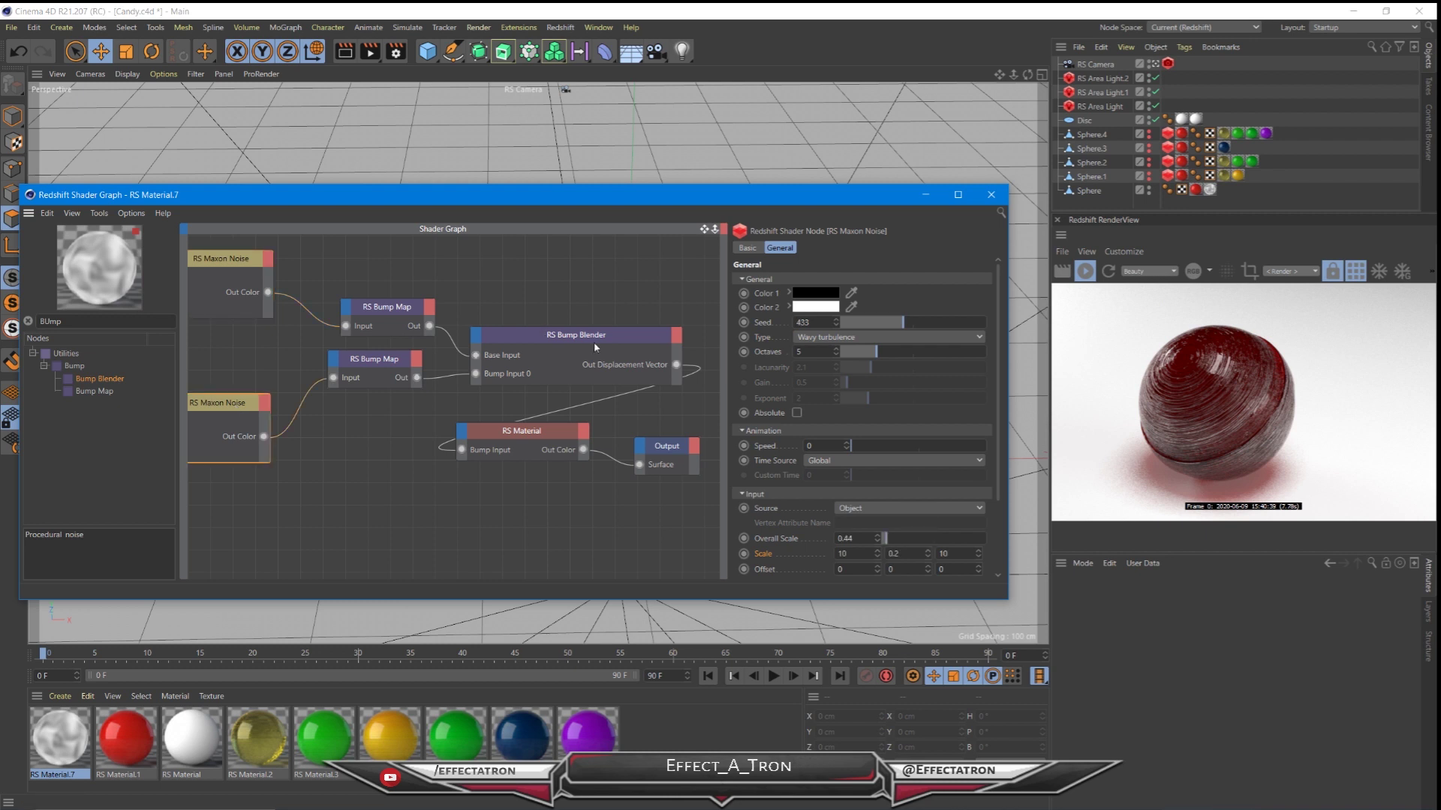
click(386, 306)
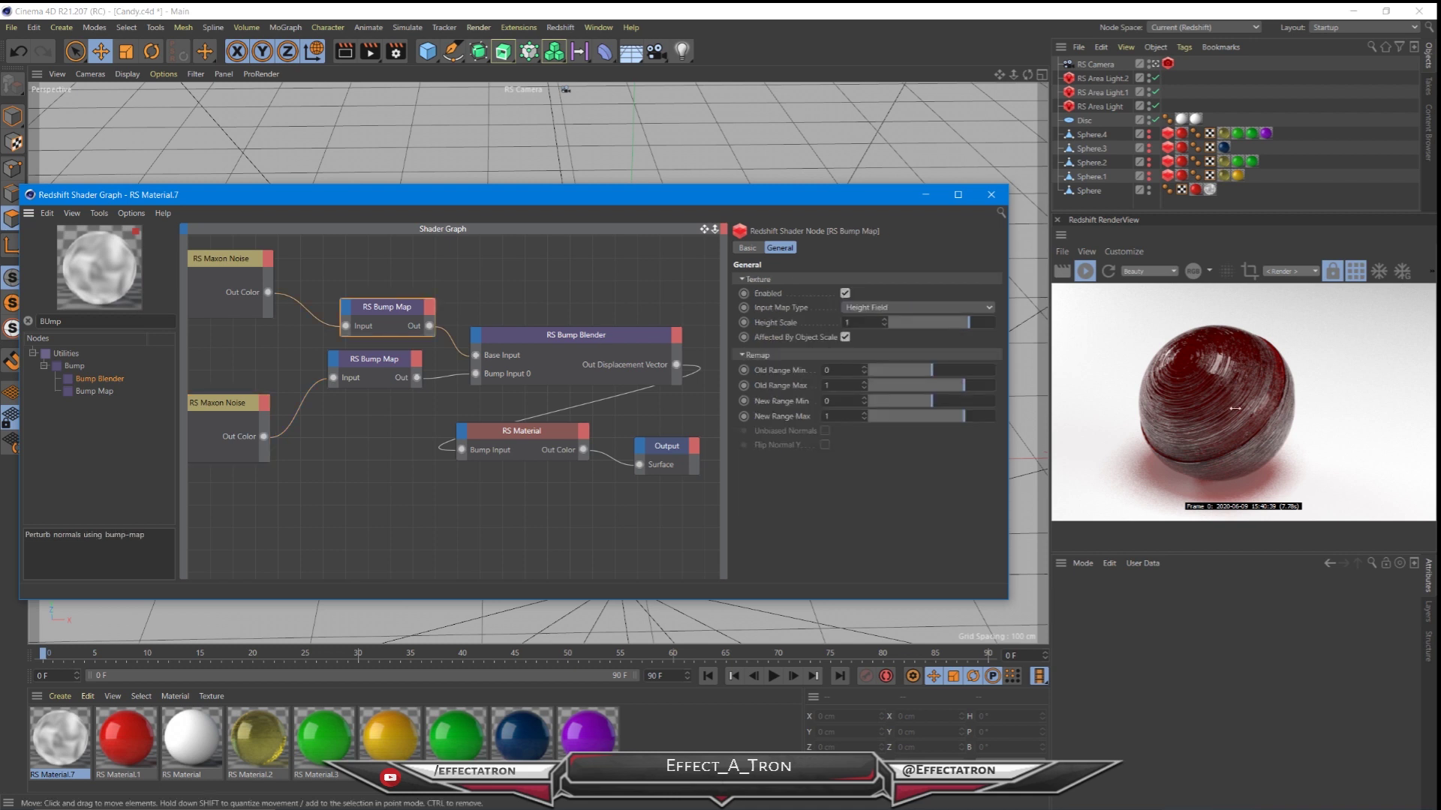
- Set the Bump Blender's Layer 0 blend weight to 0.57
click(536, 343)
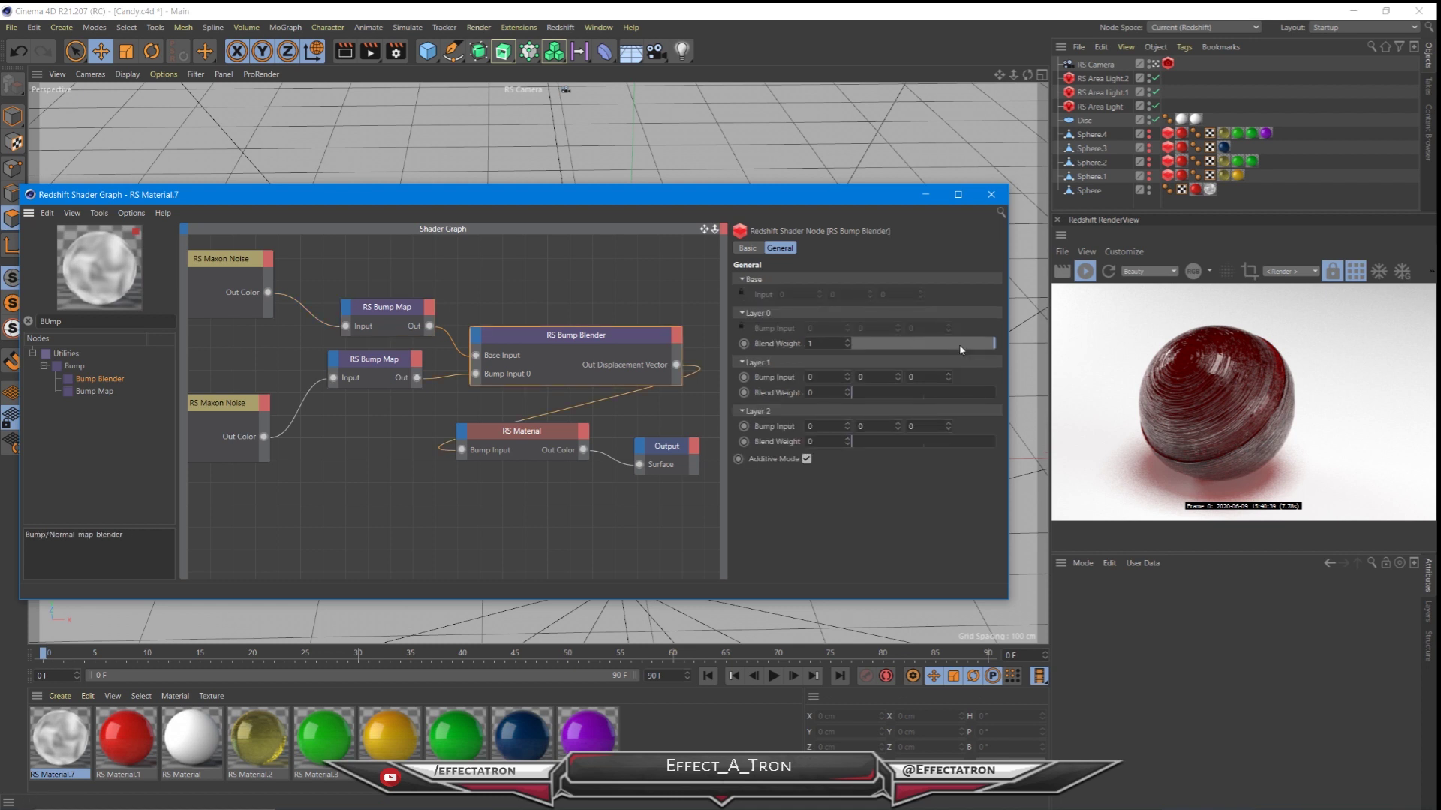
drag(961, 349, 927, 343)
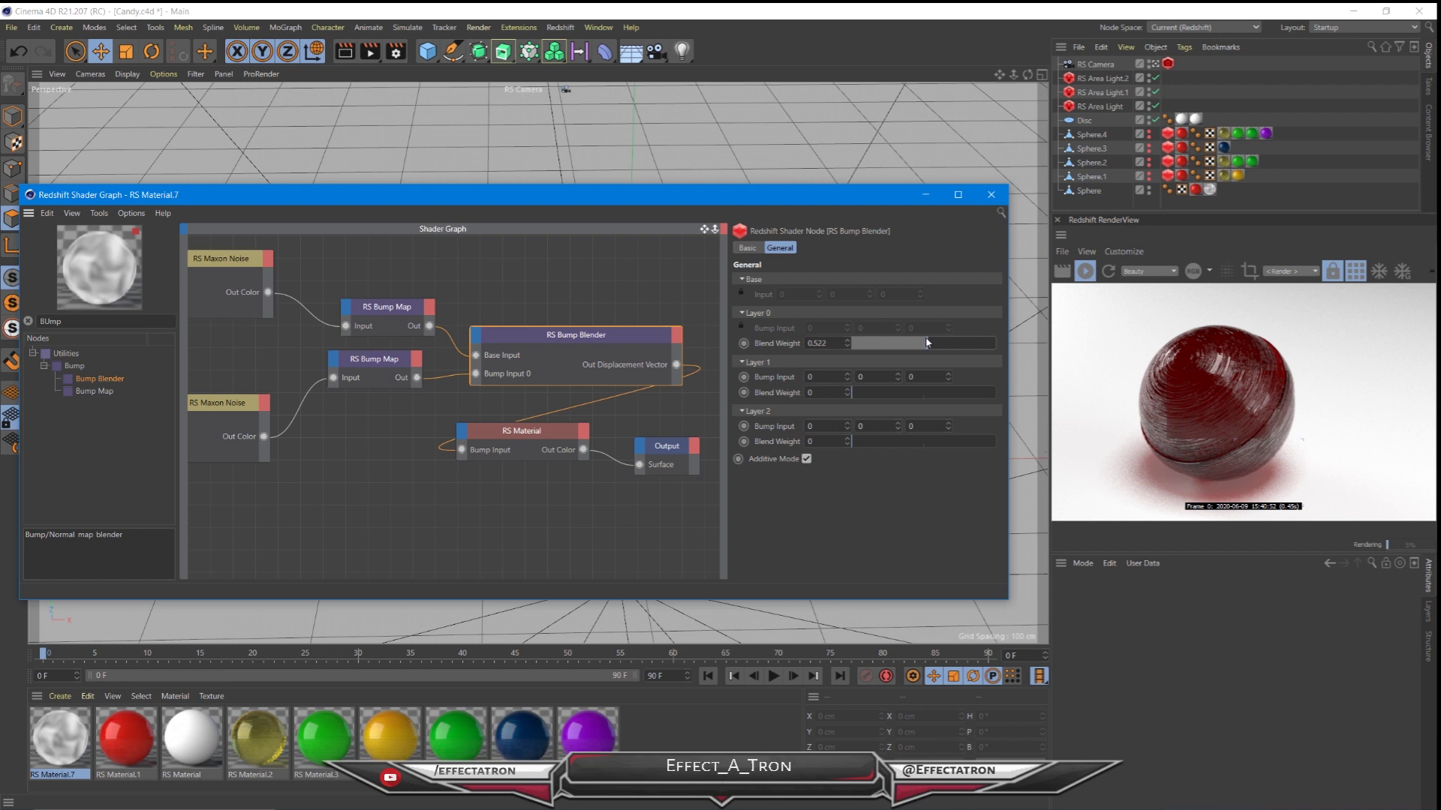
drag(927, 343, 972, 343)
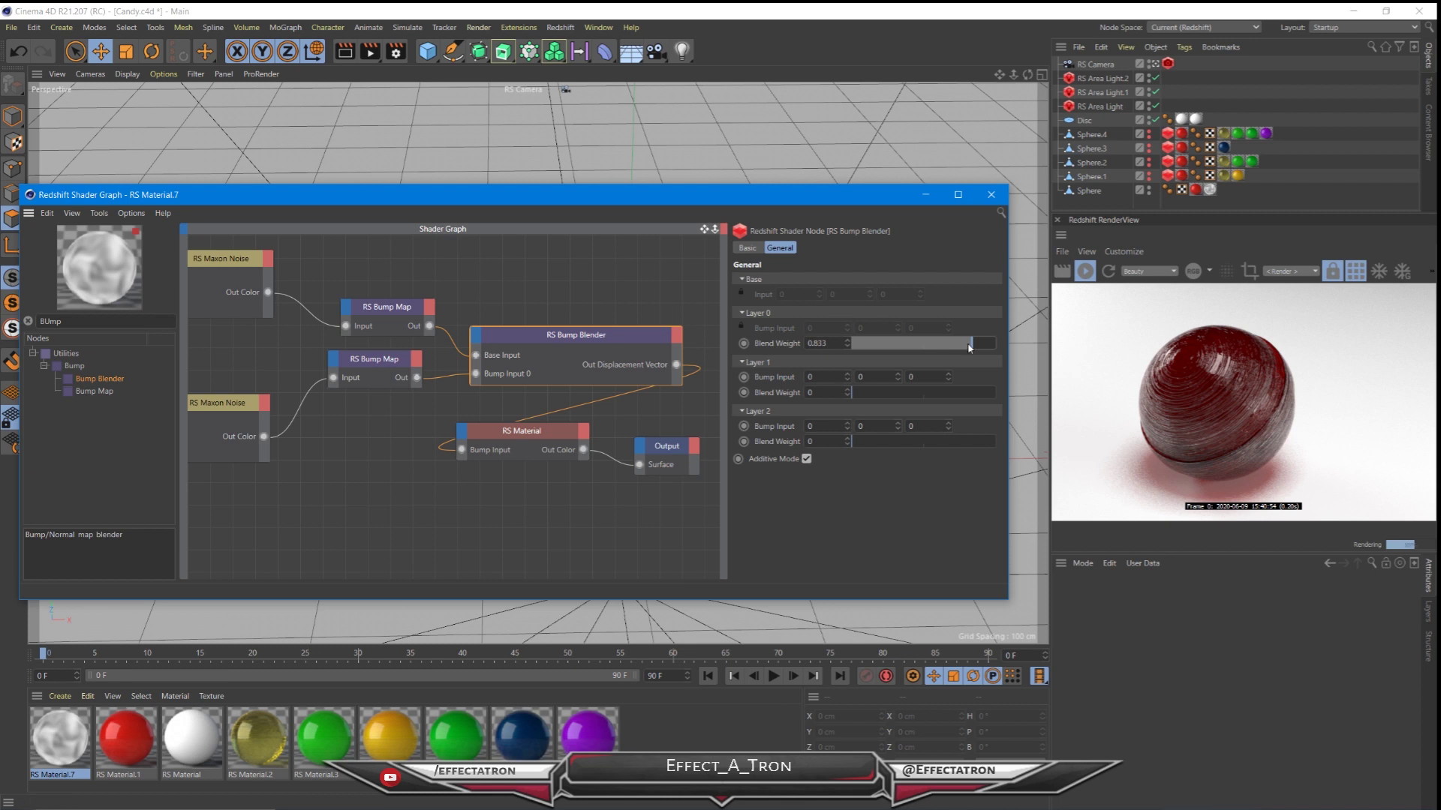
drag(968, 347, 935, 346)
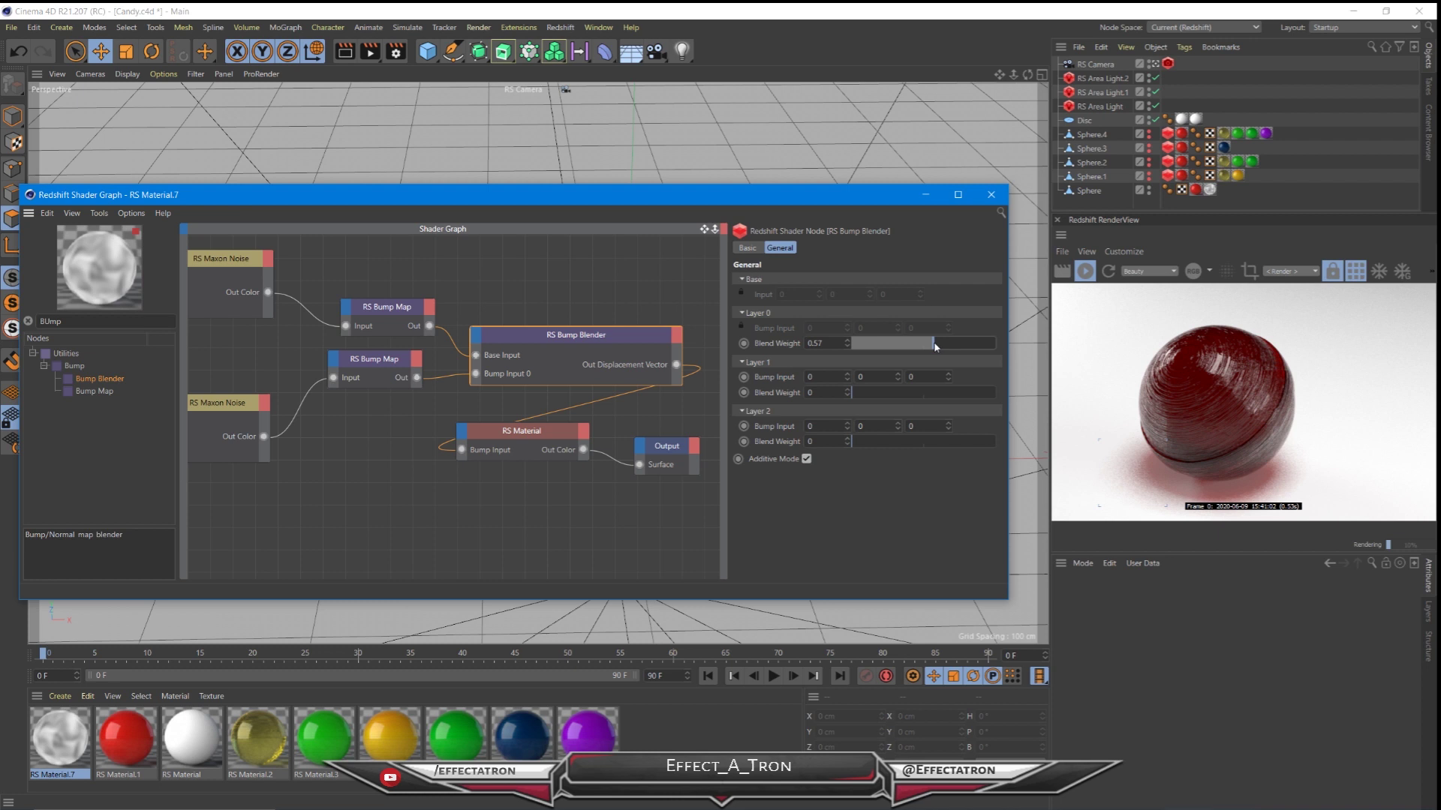
- Set the height scale to 1.5 on the Bump Map that feeds the blender's base input
click(376, 360)
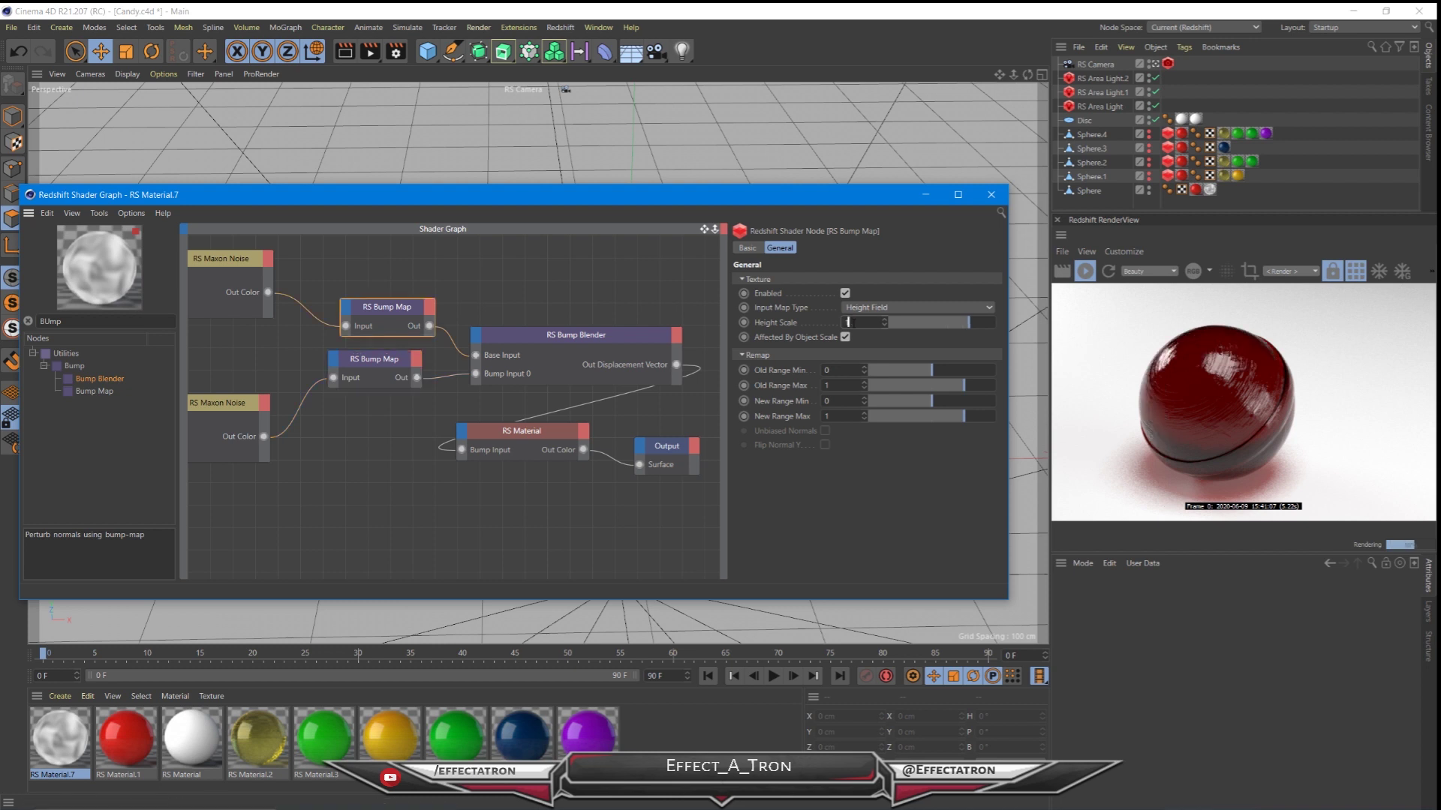
text(1.5)
key(Return)
- Give the material's back-lighting/translucency a bright red color with hue 352° and saturation 100%, try weight 1, and return the weight to 0
click(518, 440)
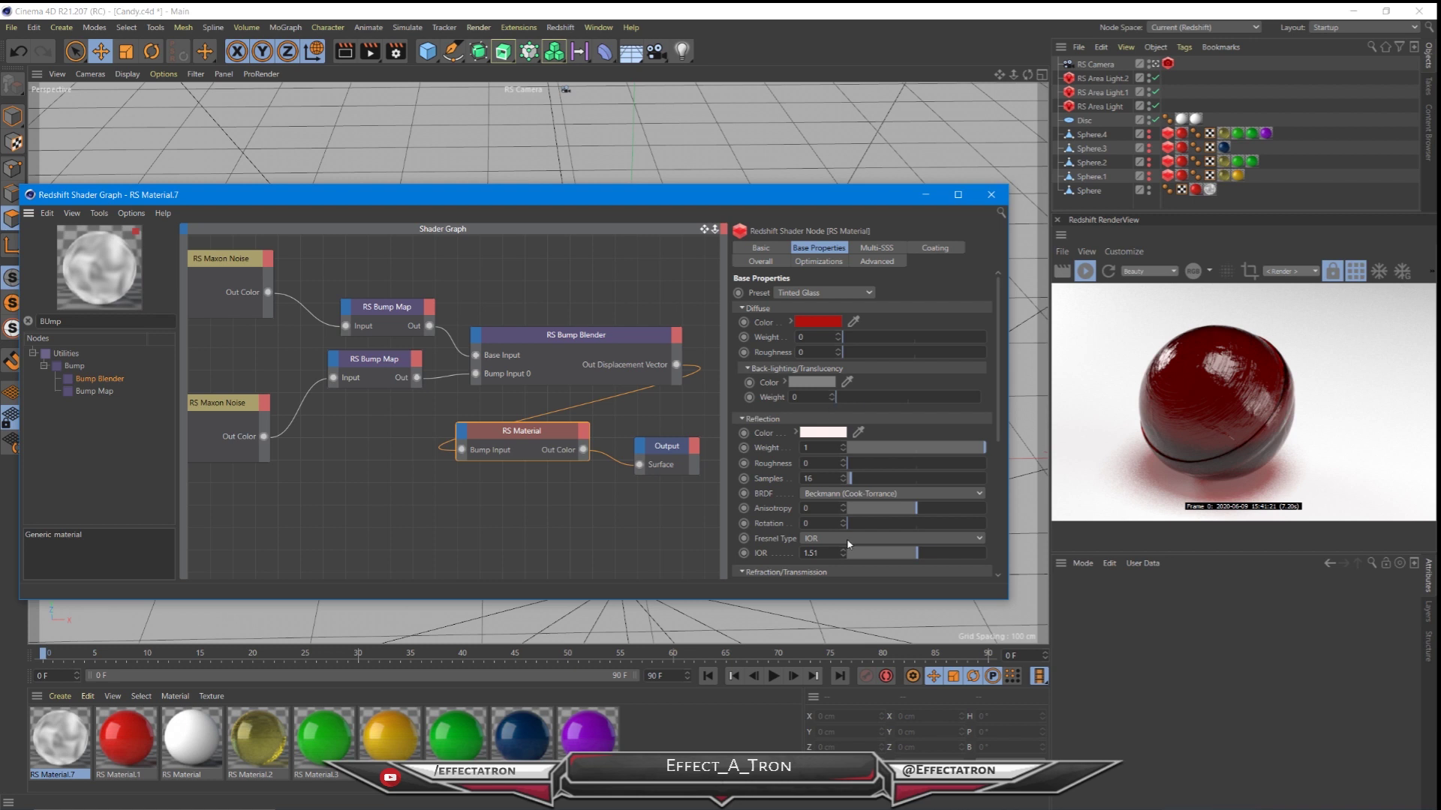
scroll(849, 545, down, 5)
scroll(768, 521, up, 5)
click(830, 384)
click(923, 376)
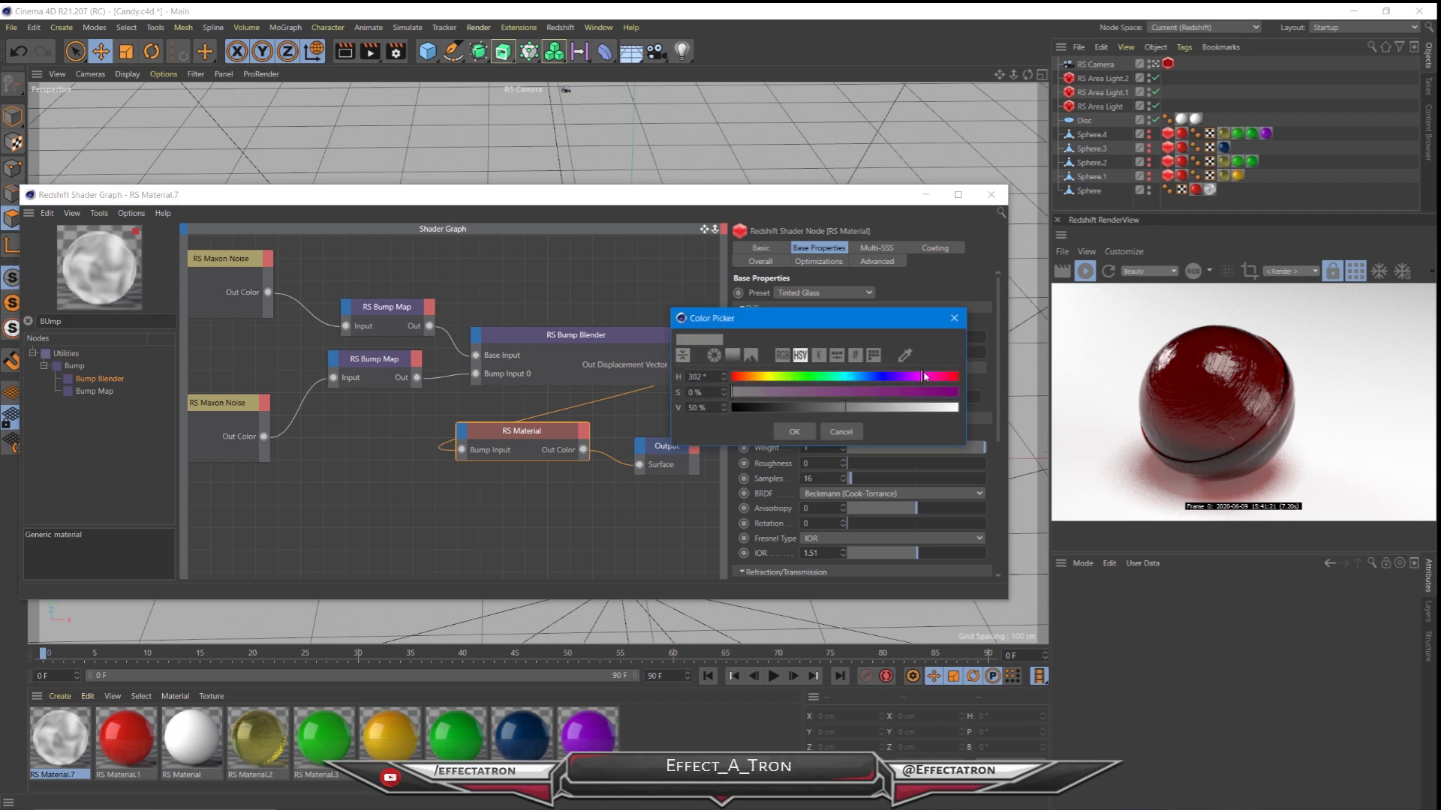
drag(921, 388, 958, 391)
click(935, 408)
click(953, 376)
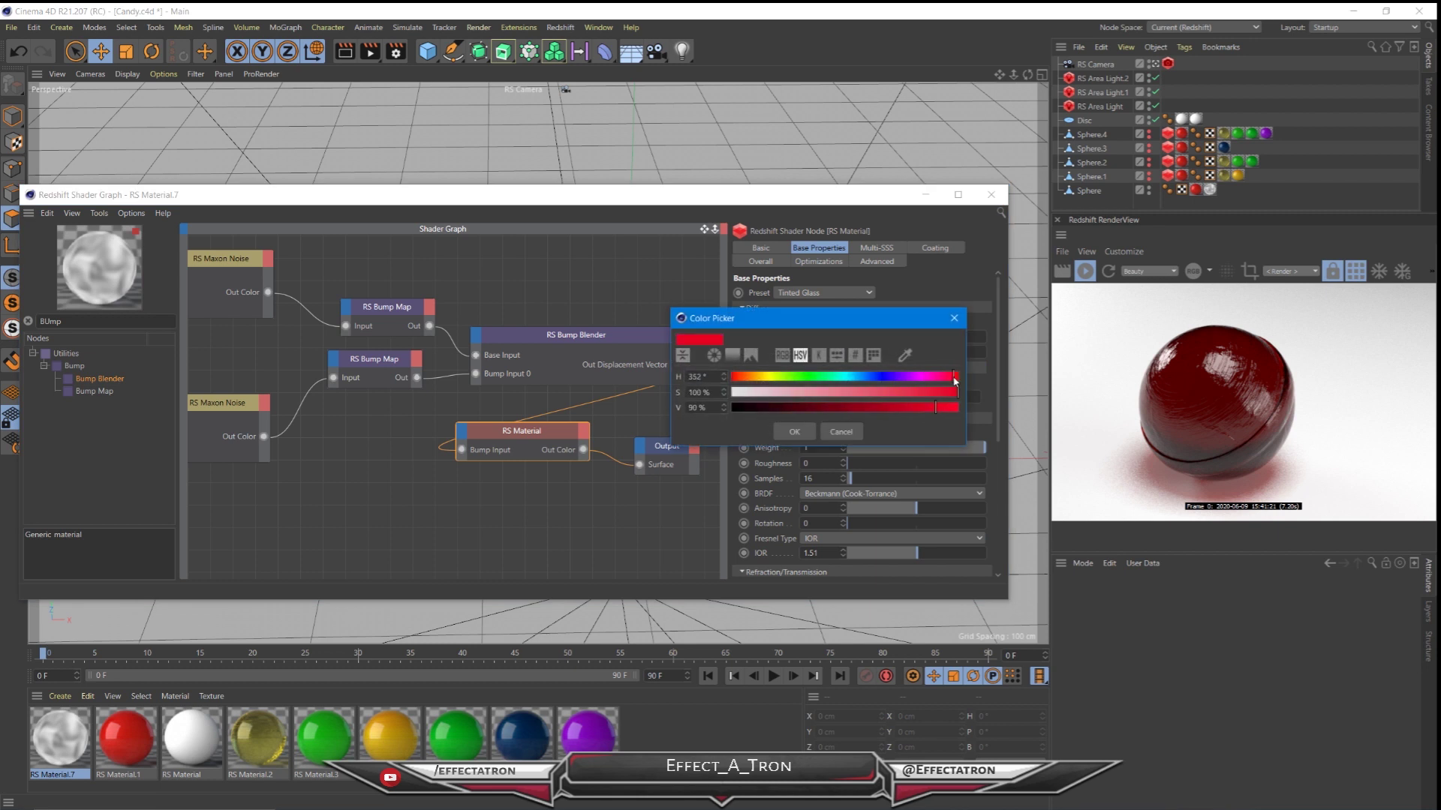
click(956, 407)
click(795, 431)
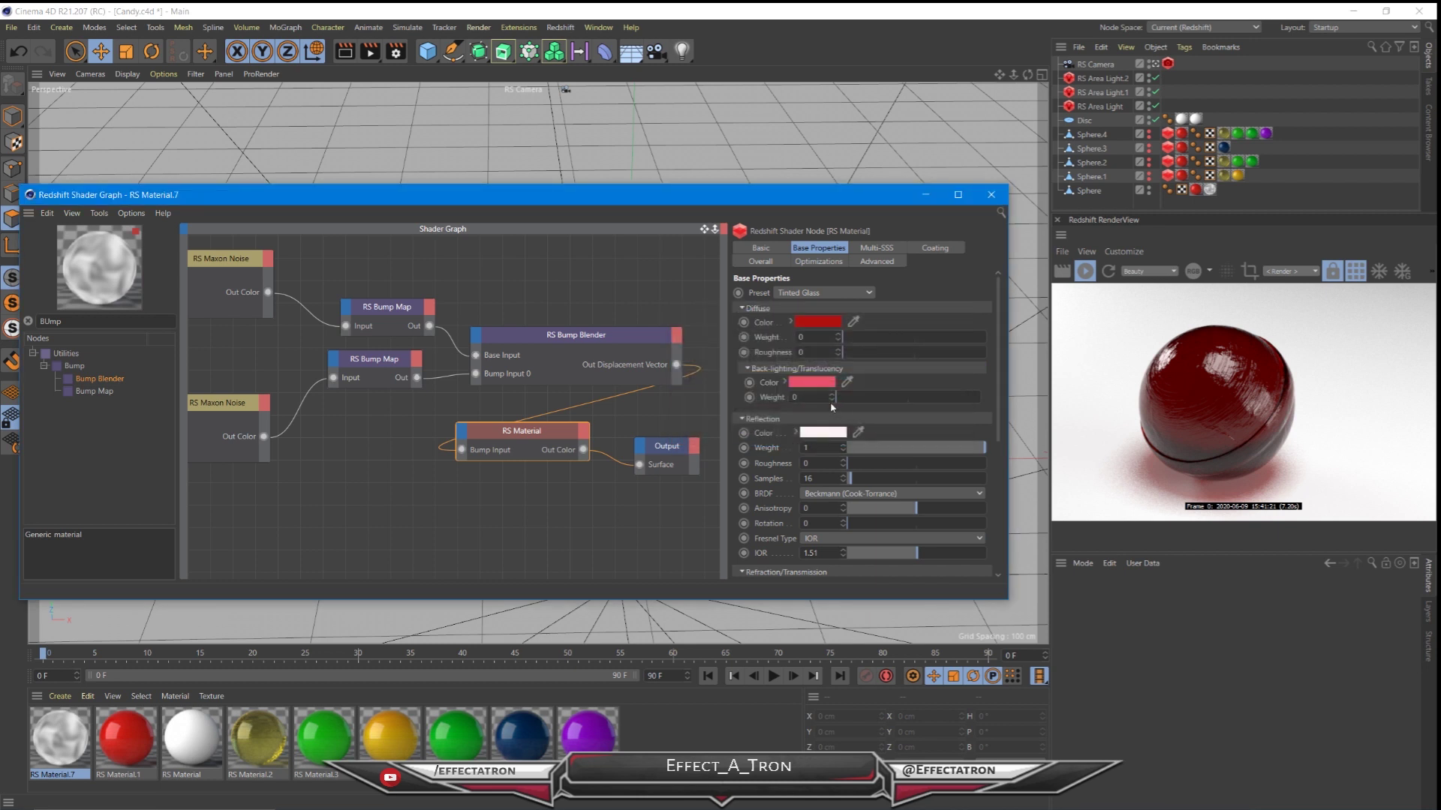
click(976, 397)
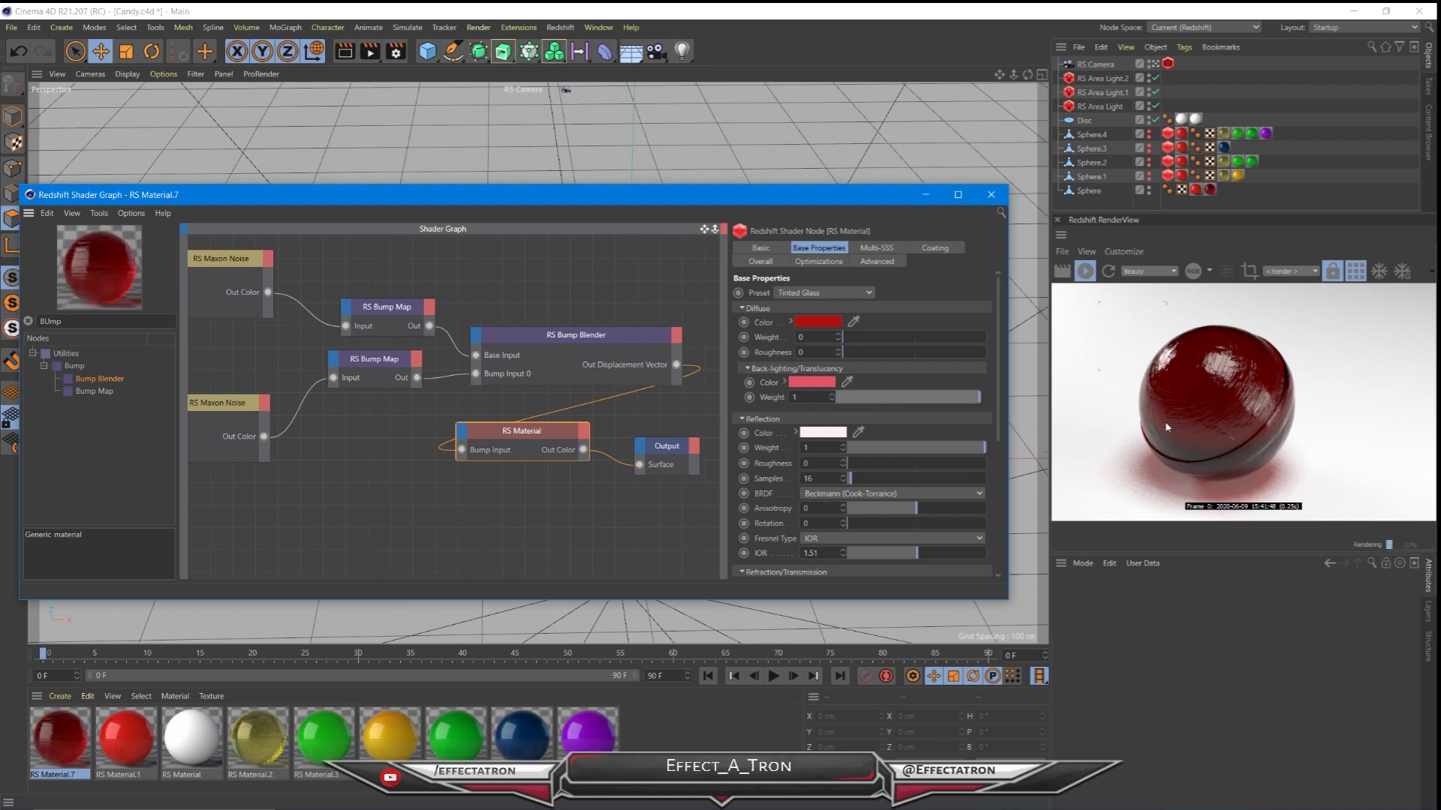
drag(984, 396, 835, 397)
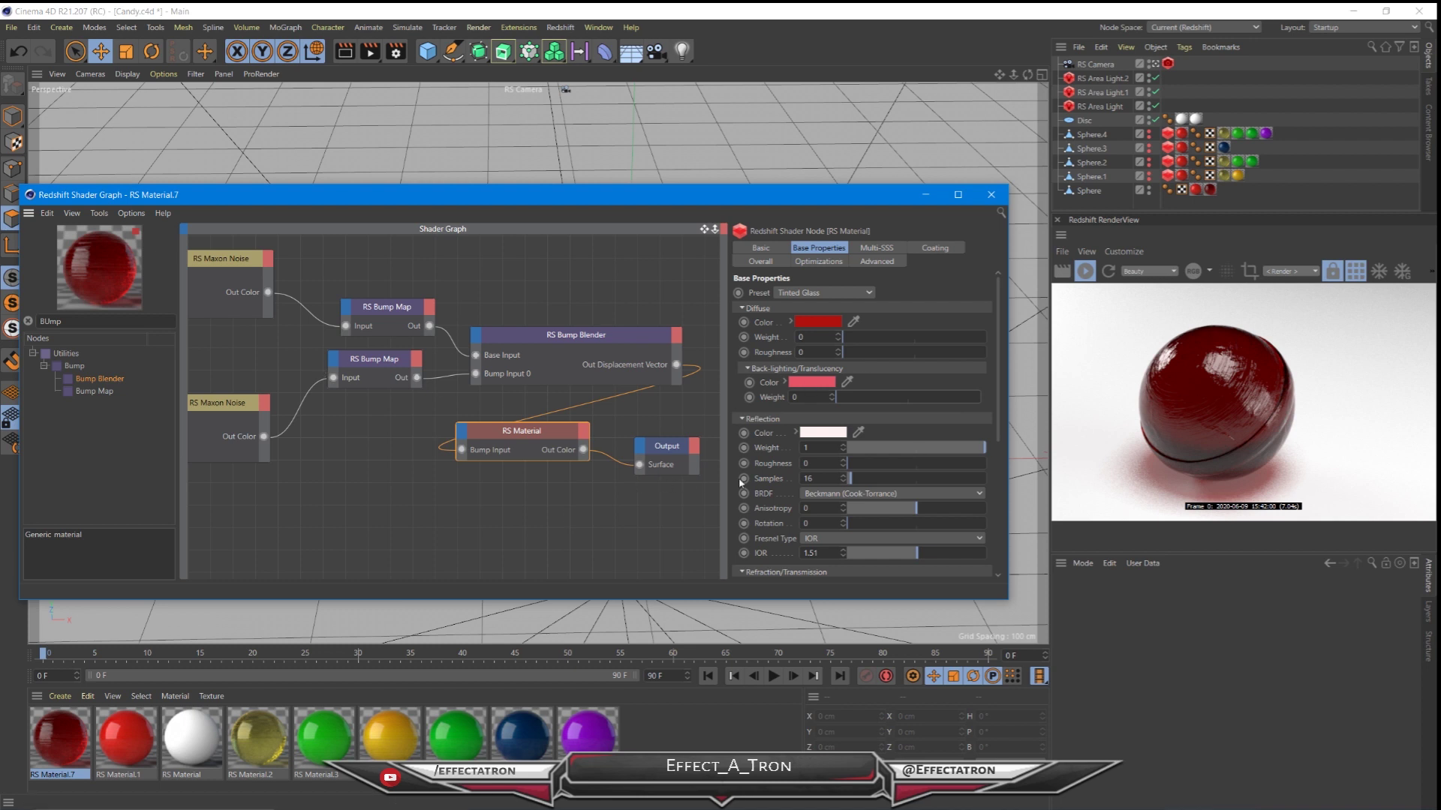
- Set the material's reflection roughness to 0.194
drag(859, 465, 868, 465)
drag(868, 465, 917, 463)
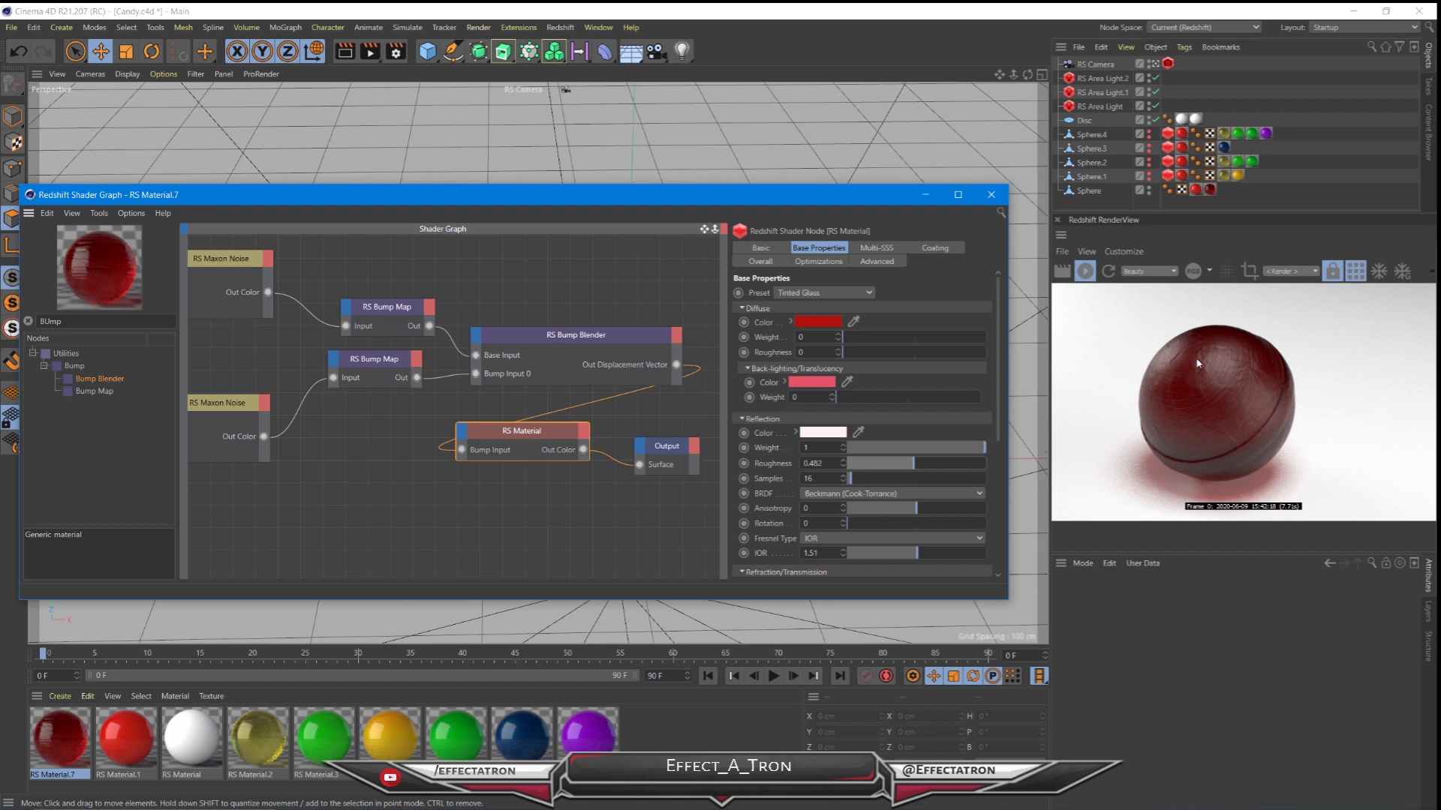
drag(906, 466, 866, 473)
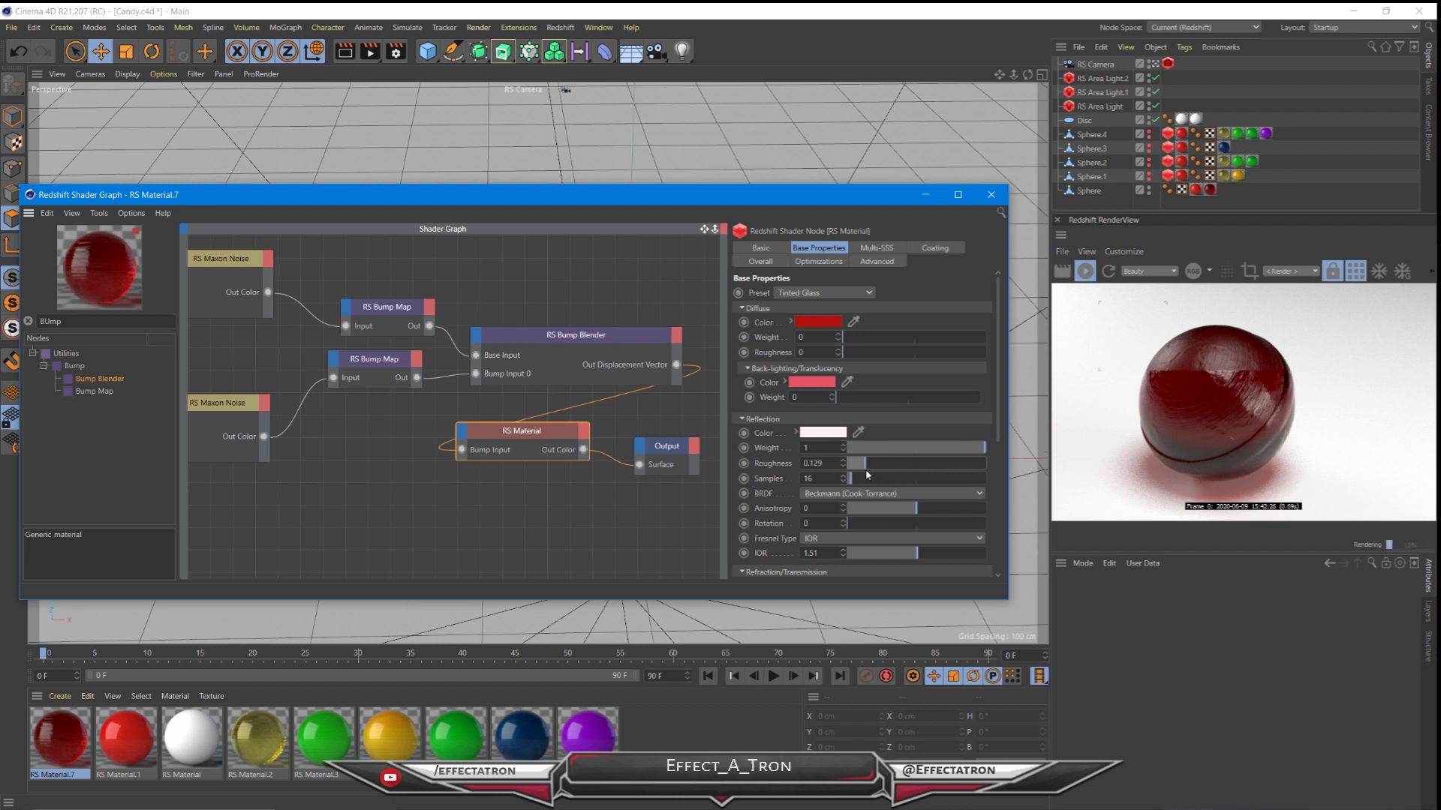
drag(865, 464, 874, 464)
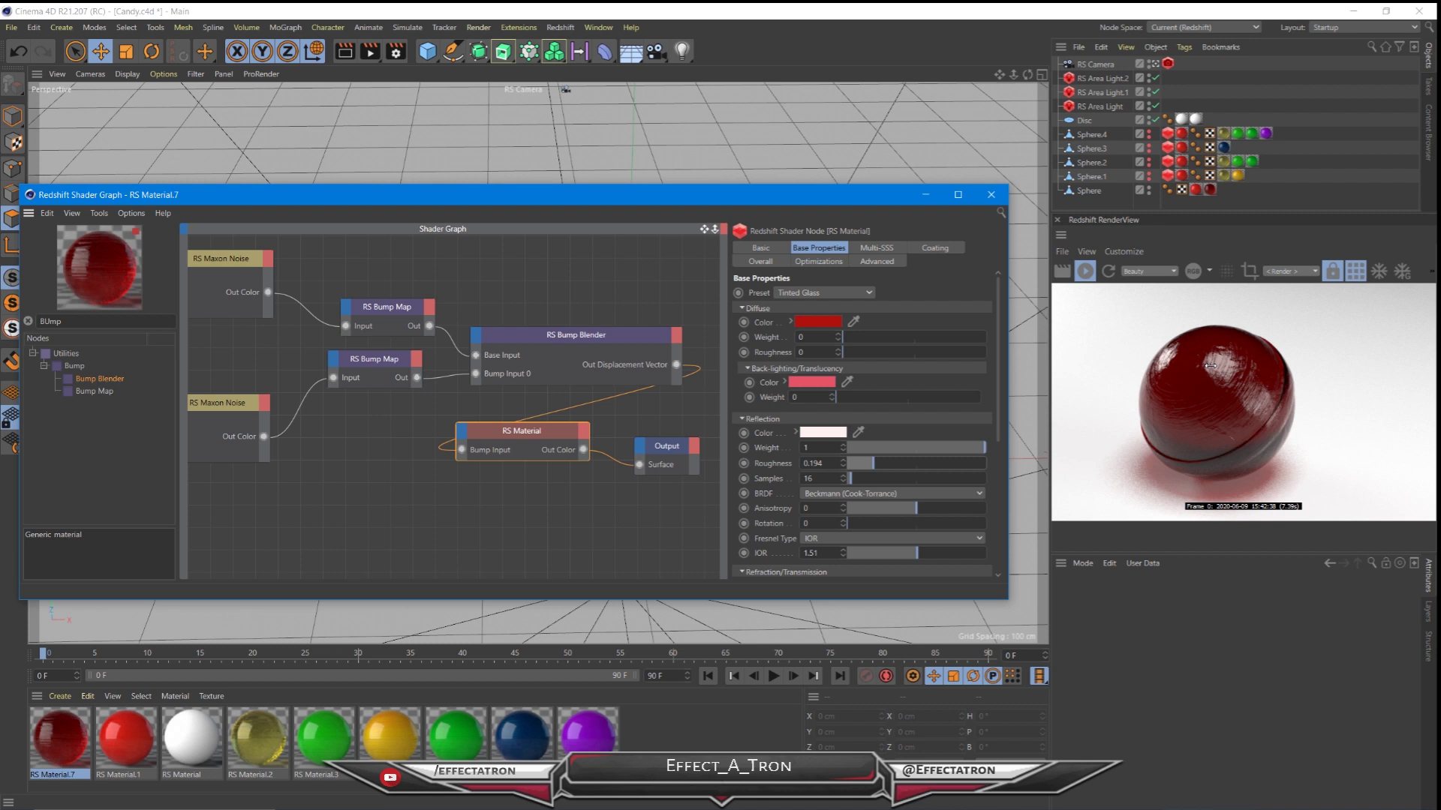
- Rearrange the shader graph so the RS Material and Output nodes sit clear of the RS Bump Blender
scroll(456, 475, down, 5)
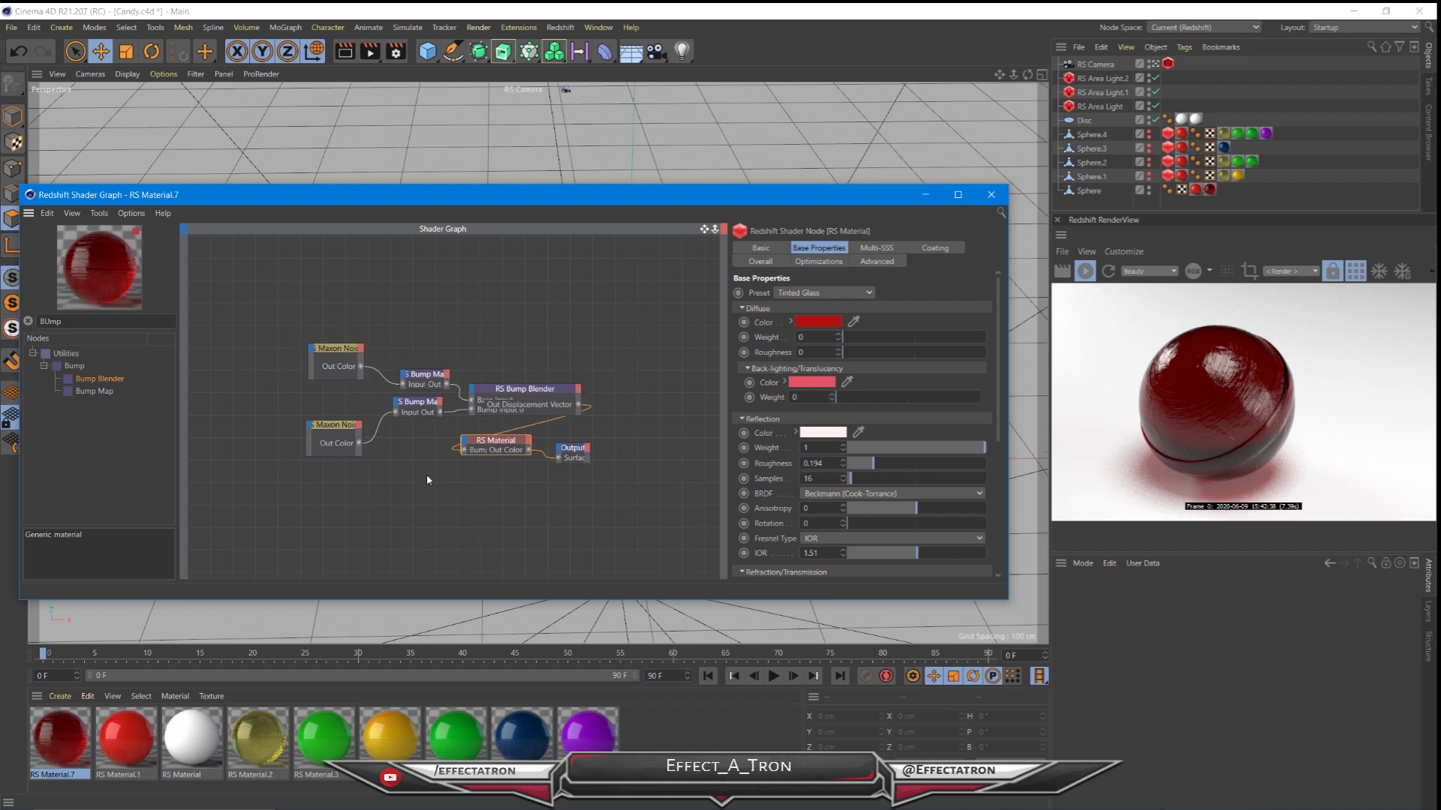
drag(255, 332, 386, 371)
middle_drag(454, 507, 428, 448)
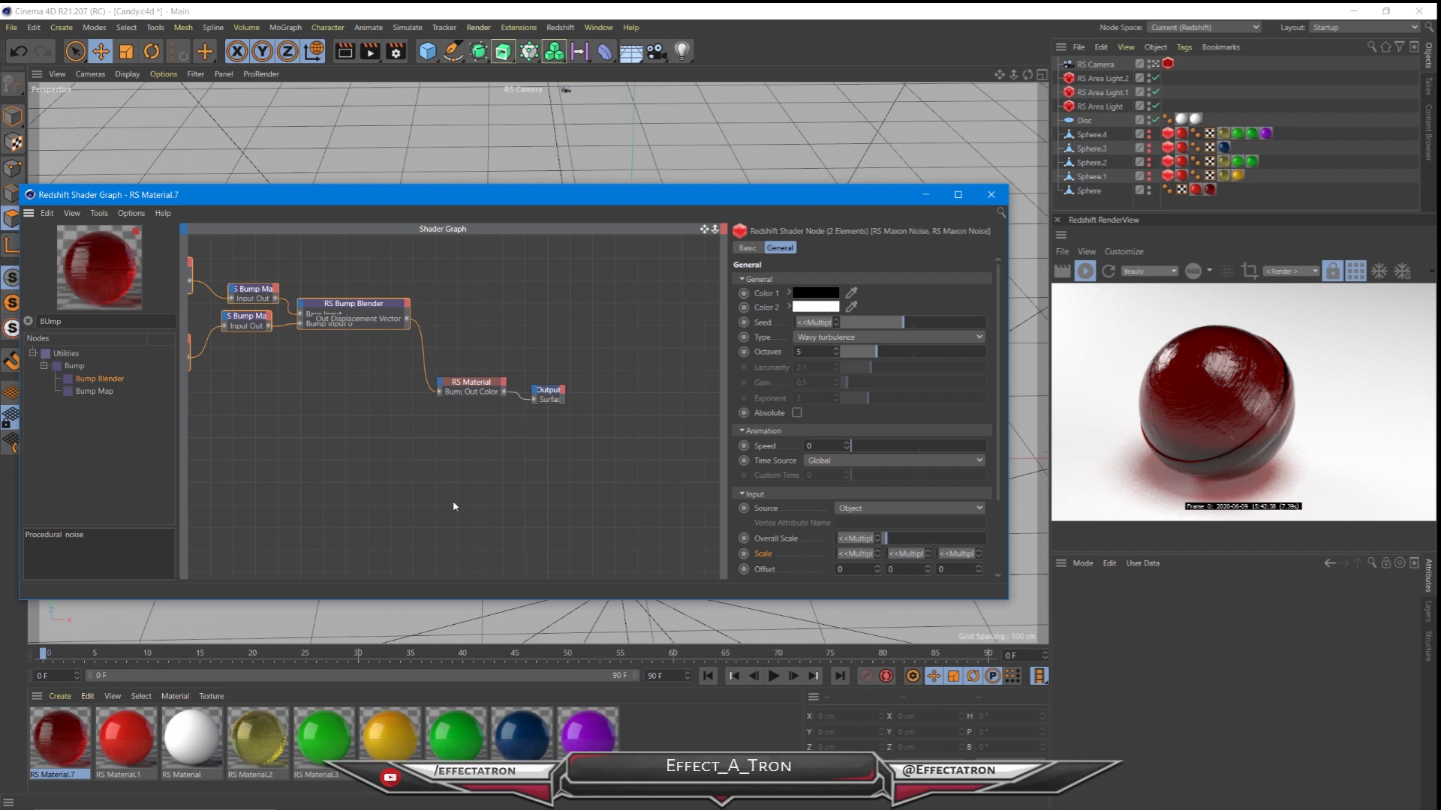
middle_drag(327, 522, 460, 502)
scroll(401, 469, down, 1)
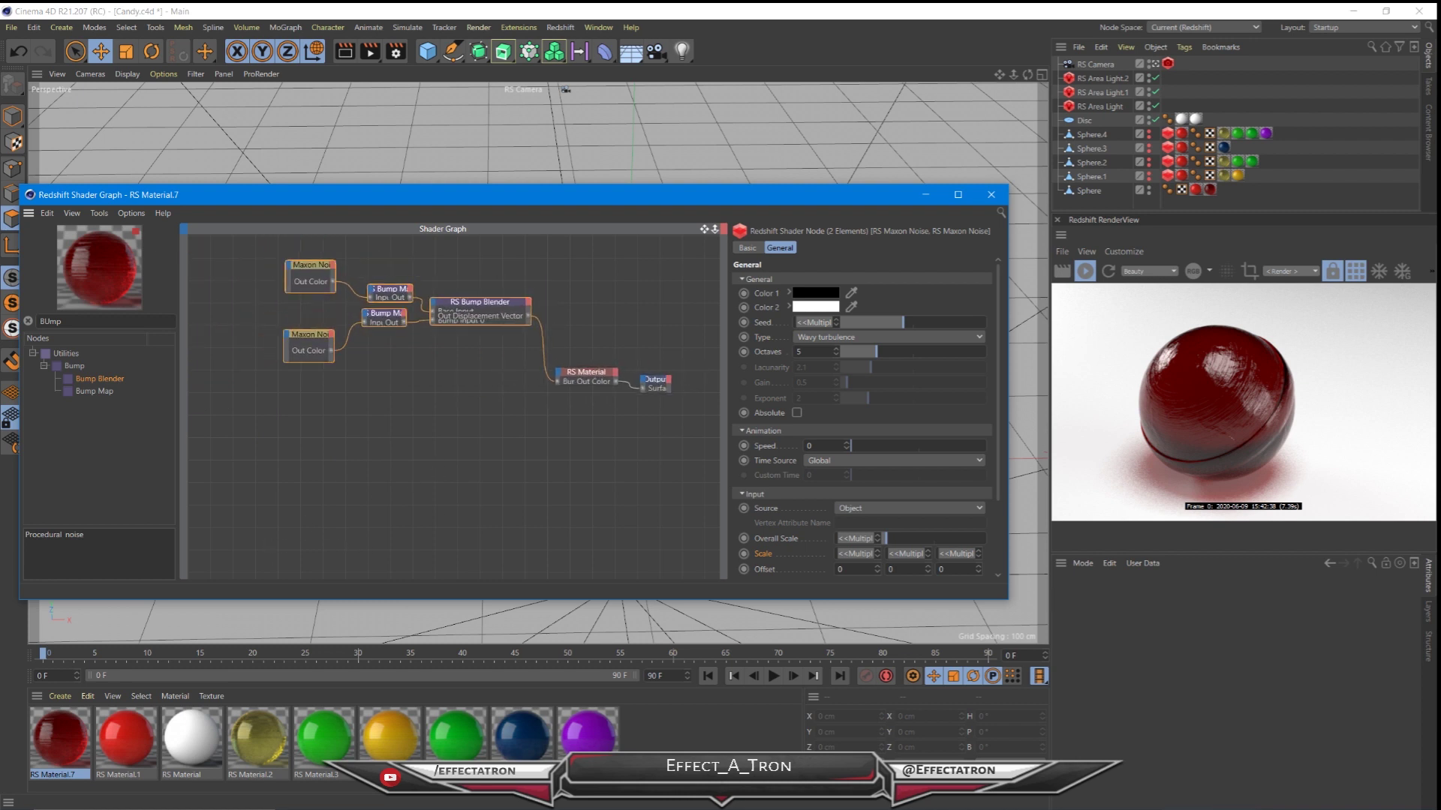
- Add a third Maxon Noise node below the other two and connect its color directly to the Output's surface
middle_drag(329, 444, 313, 451)
click(314, 456)
drag(71, 322, 12, 327)
text(maxon)
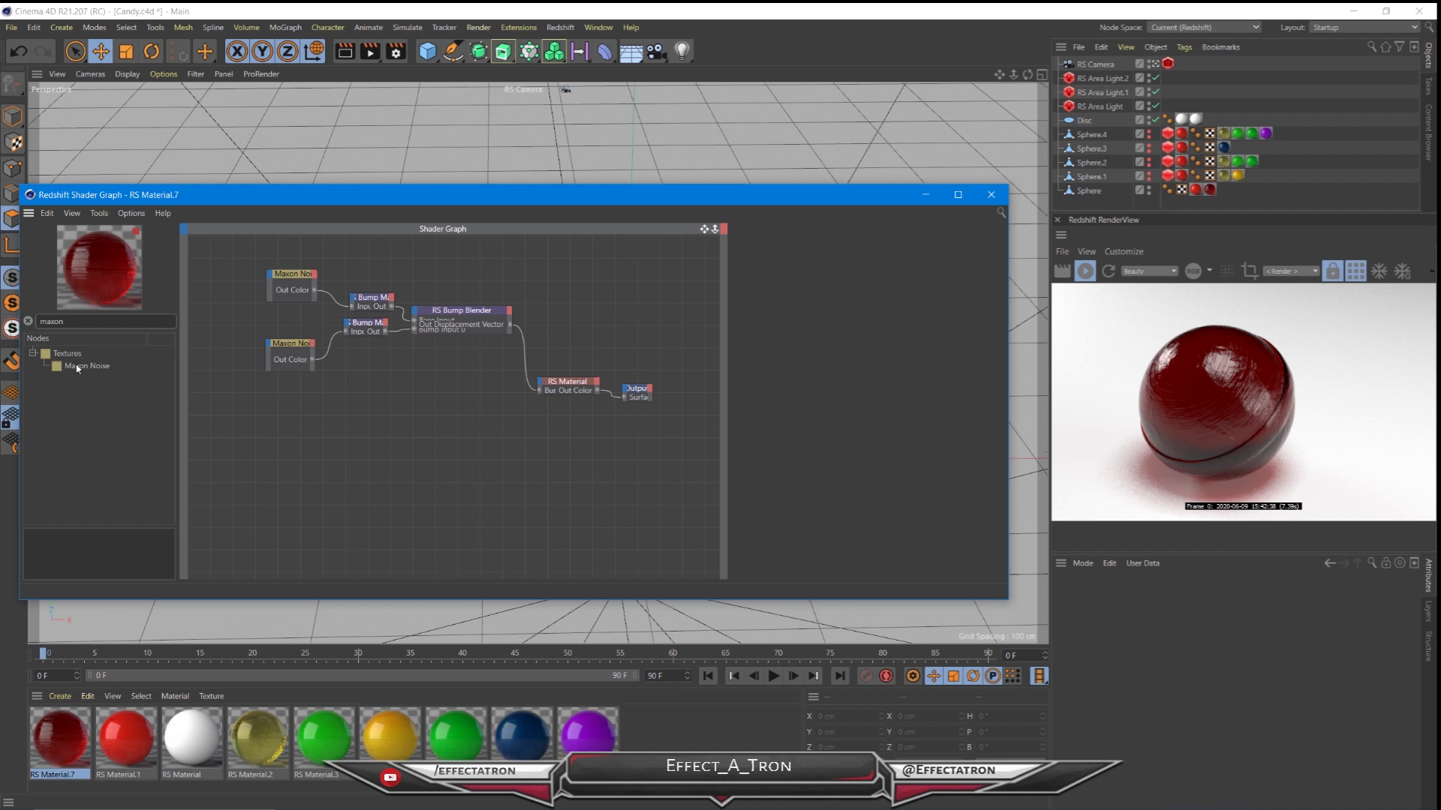
drag(87, 366, 279, 427)
drag(302, 429, 626, 397)
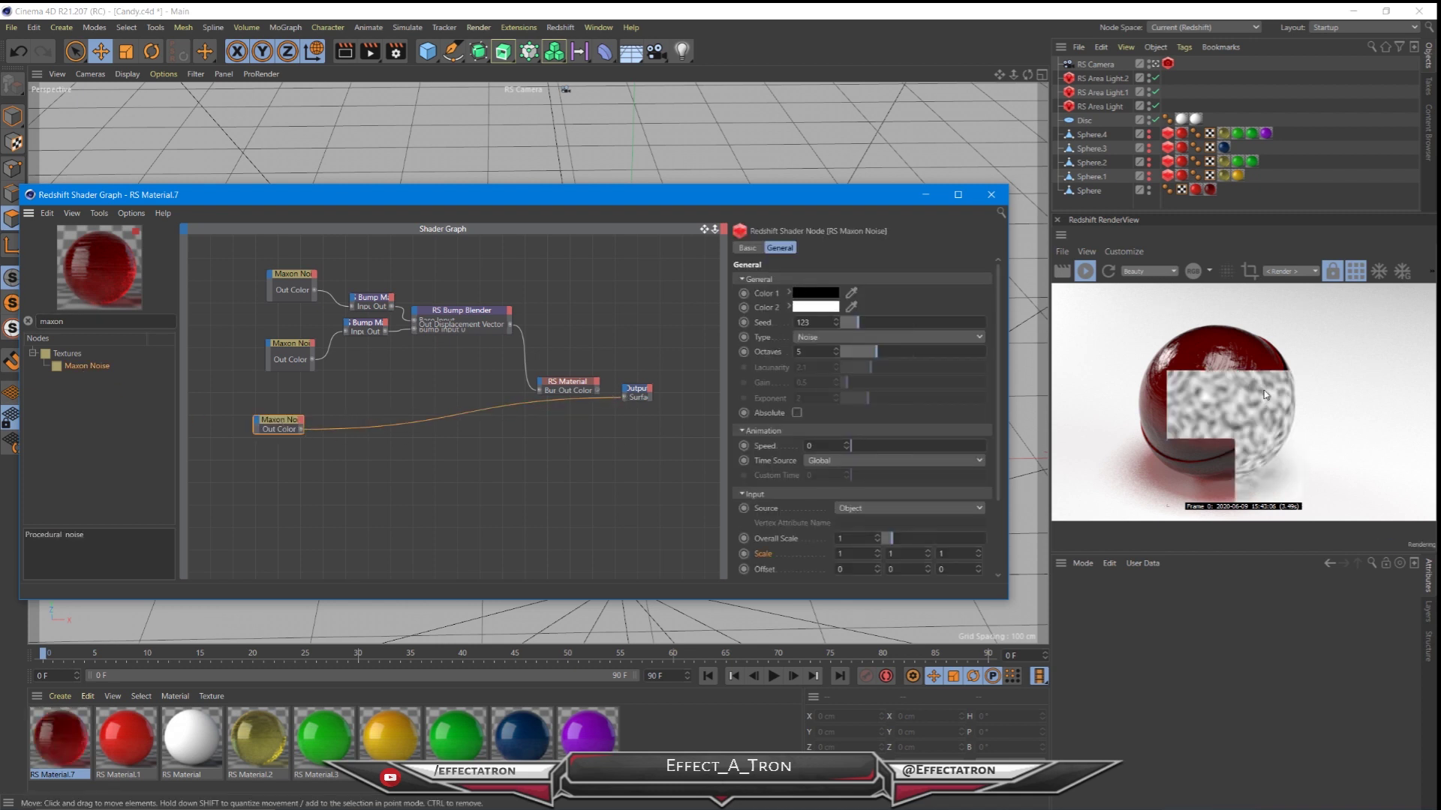
- Set the new noise's Color 1 to bright red (hue 360°, saturation 100%, value 100%) and Color 2 to dark red
click(816, 293)
drag(947, 287, 956, 292)
drag(807, 304, 922, 321)
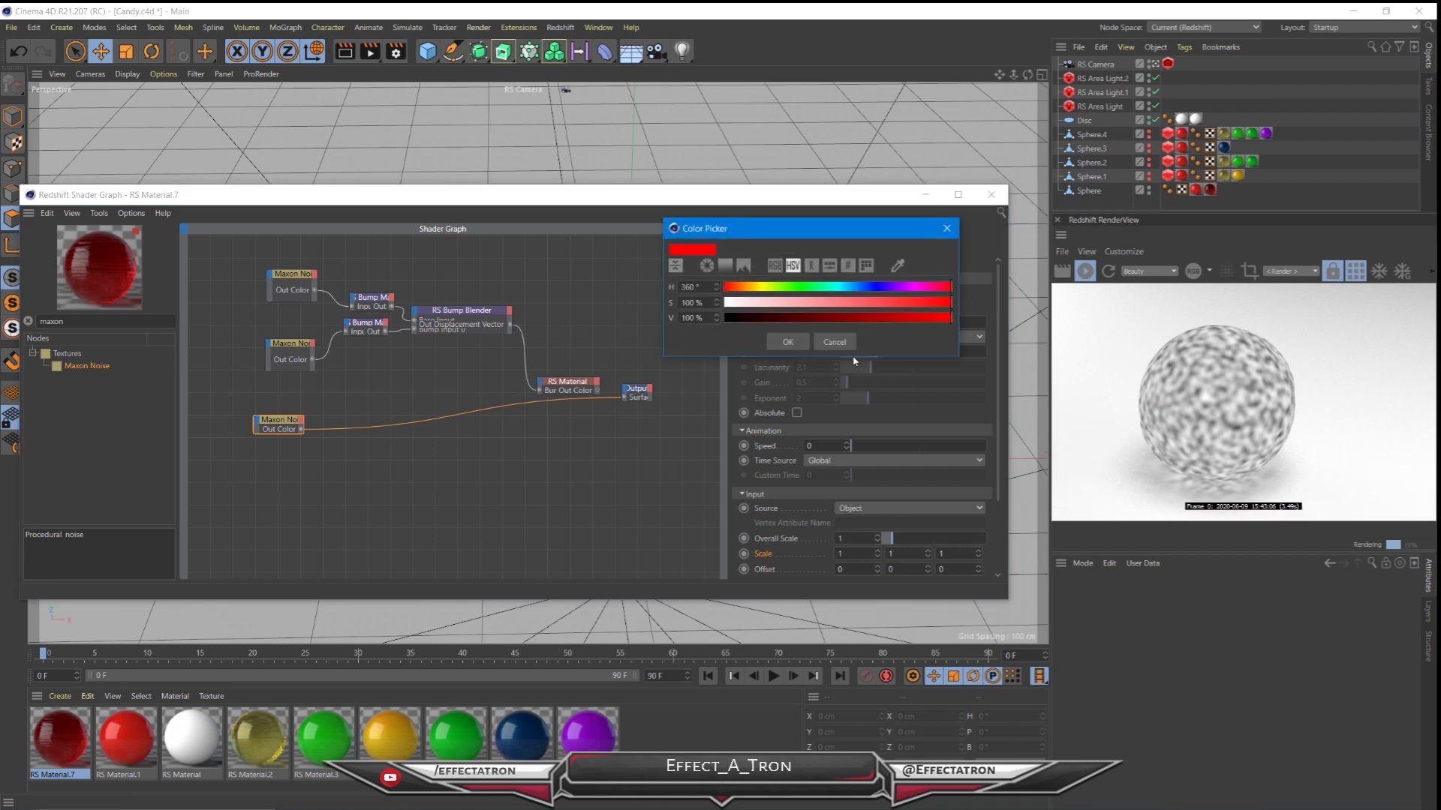
click(791, 343)
click(829, 308)
click(945, 319)
drag(944, 333, 821, 333)
click(801, 358)
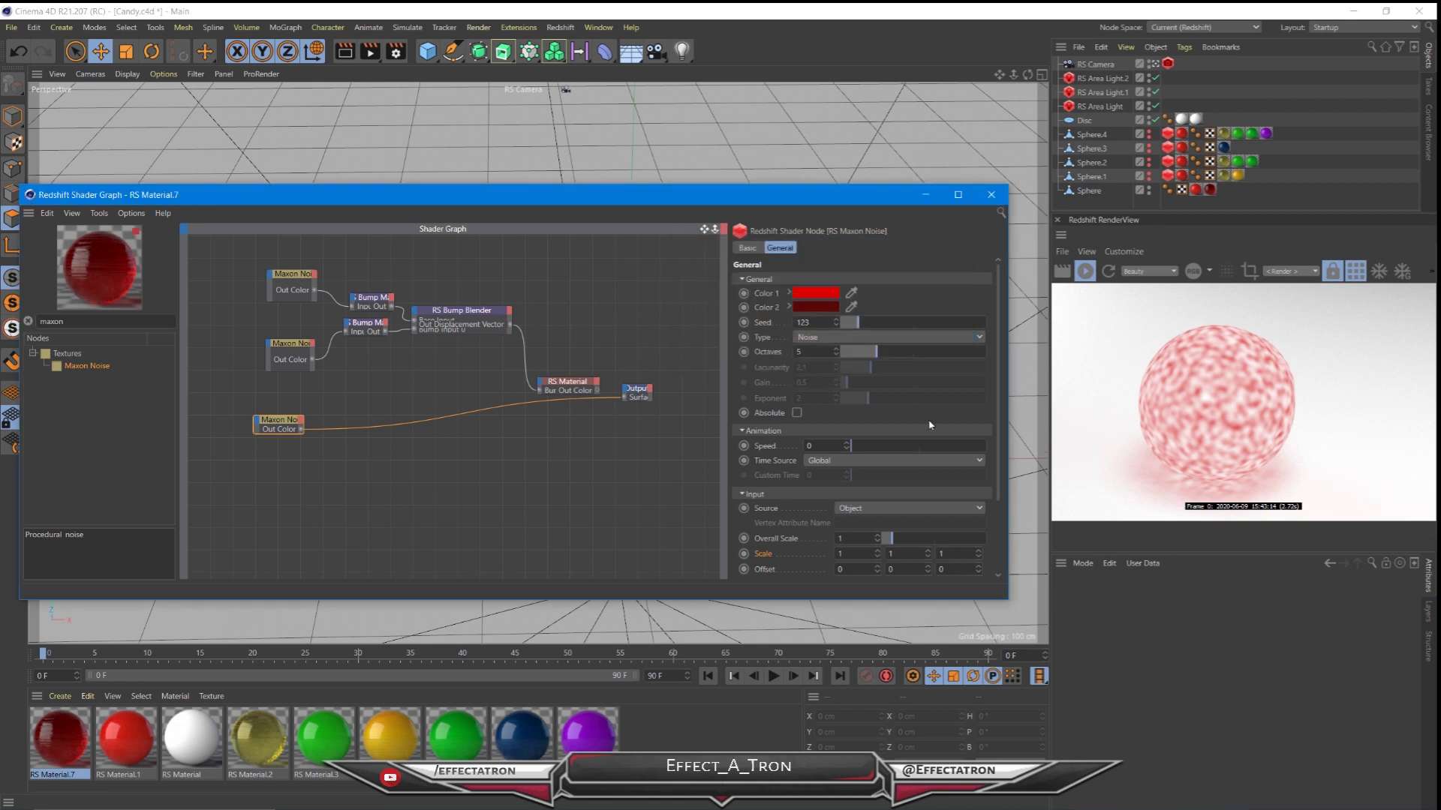
- Compare several noise types on the new Maxon Noise and settle on FBM, with seed 122
click(889, 337)
click(863, 558)
scroll(900, 336, down, 1)
scroll(897, 340, down, 1)
scroll(896, 338, down, 1)
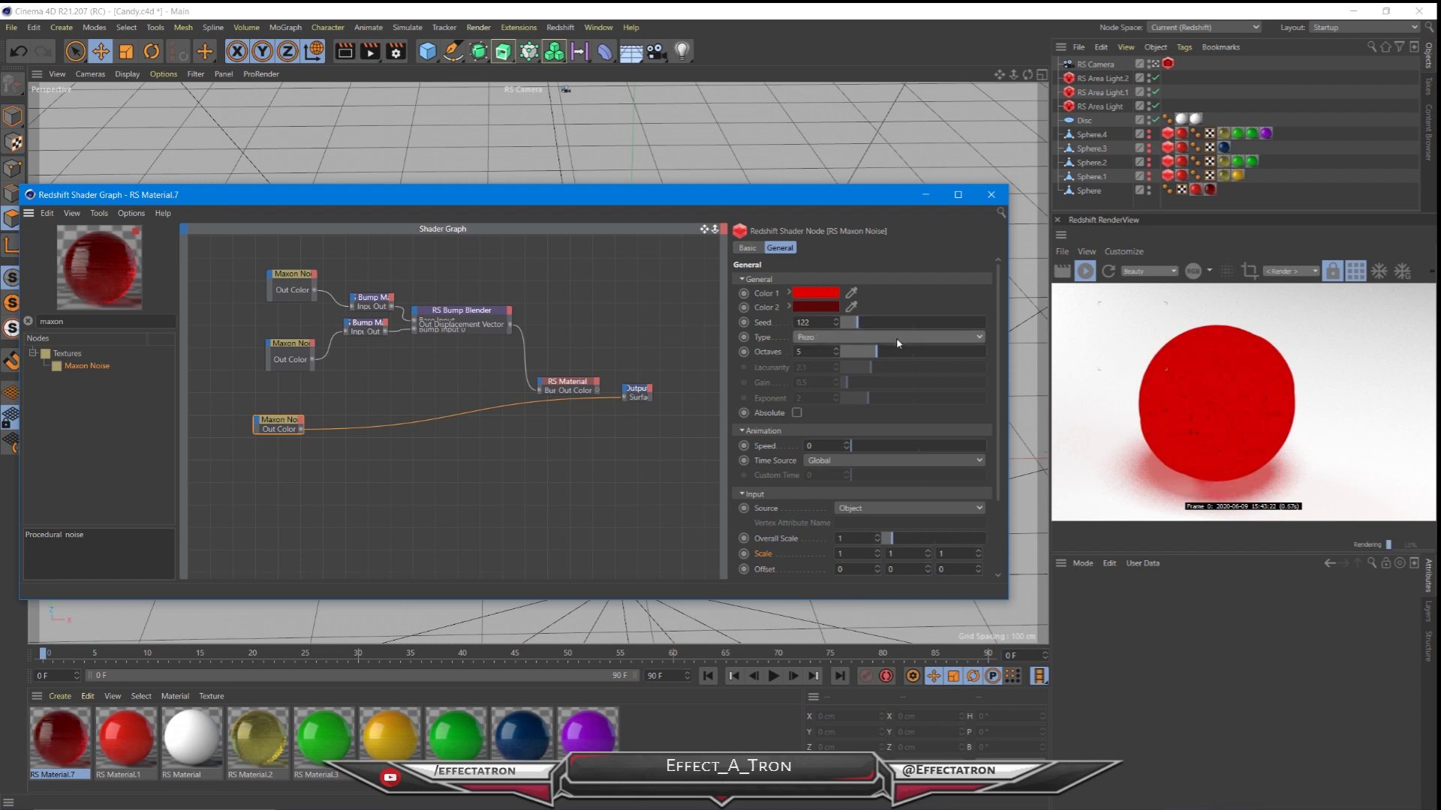
scroll(896, 337, down, 1)
scroll(896, 338, down, 1)
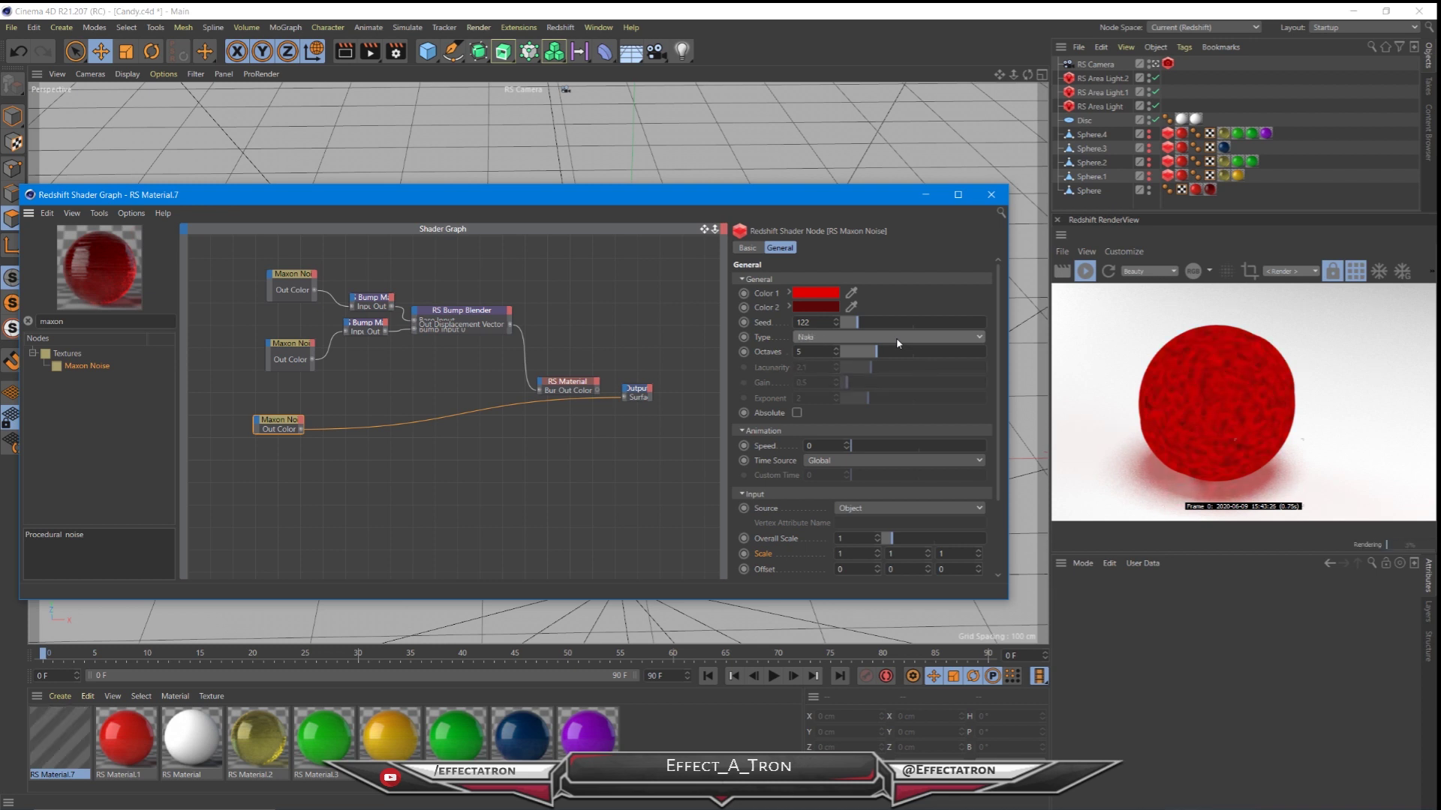
scroll(896, 337, down, 1)
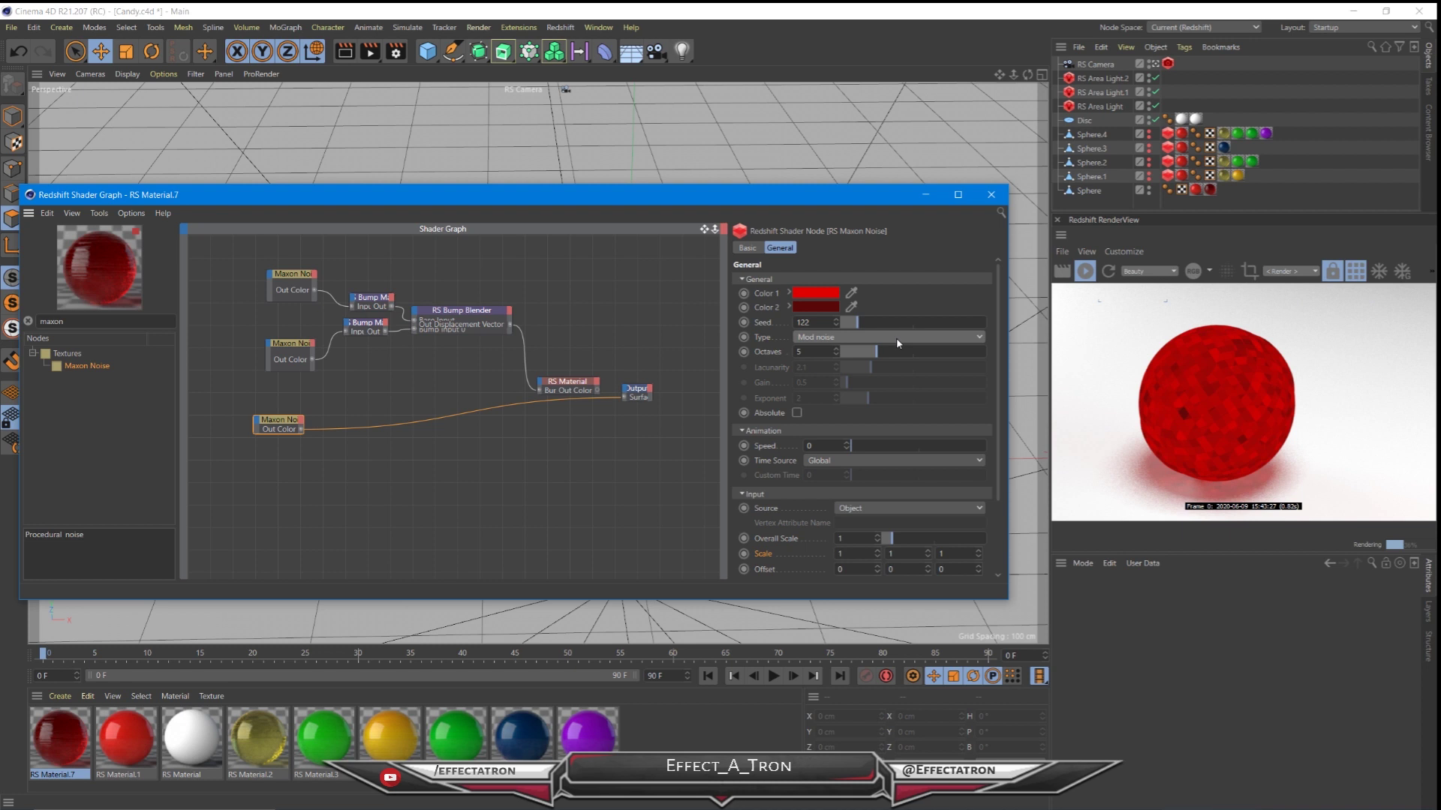
scroll(896, 338, down, 1)
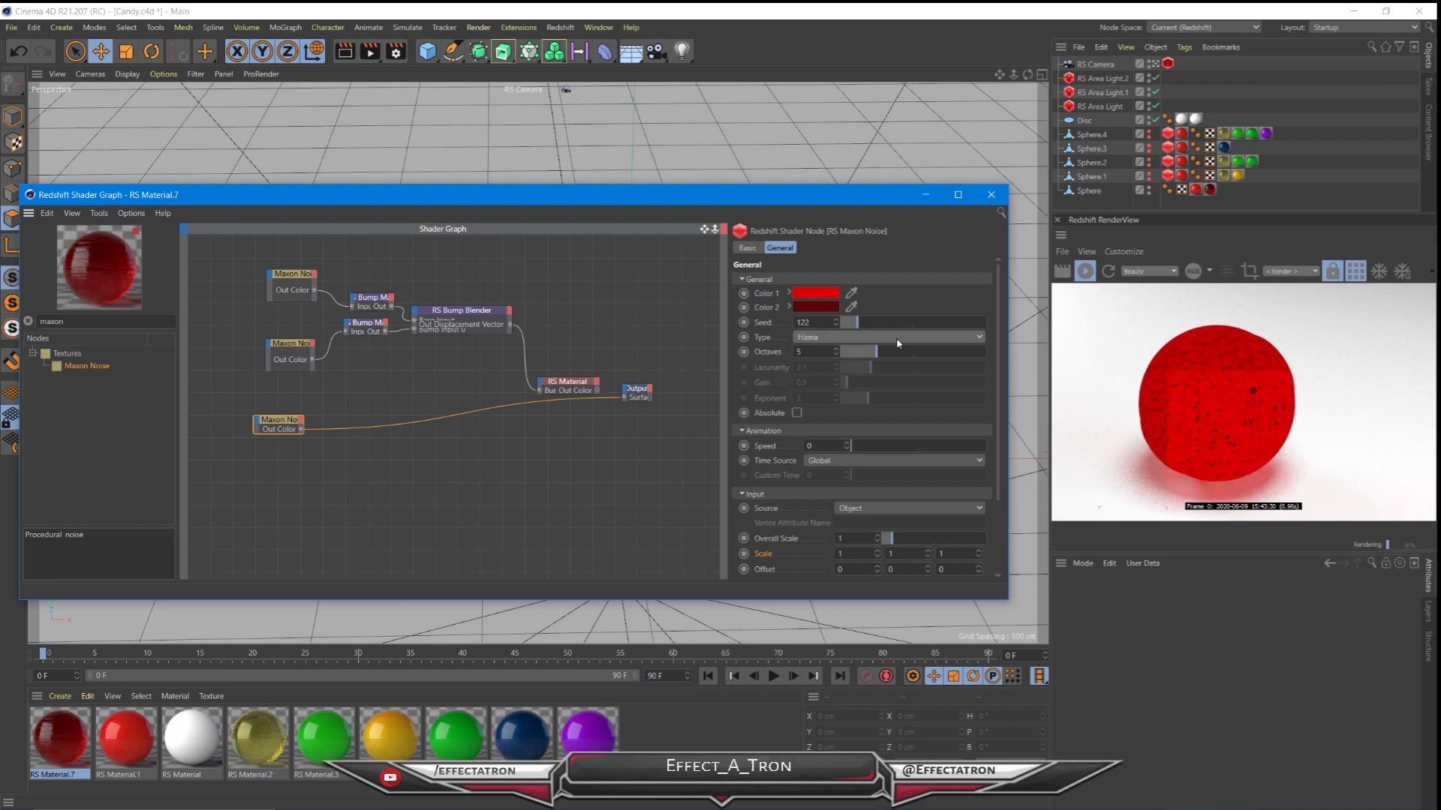
scroll(896, 338, down, 1)
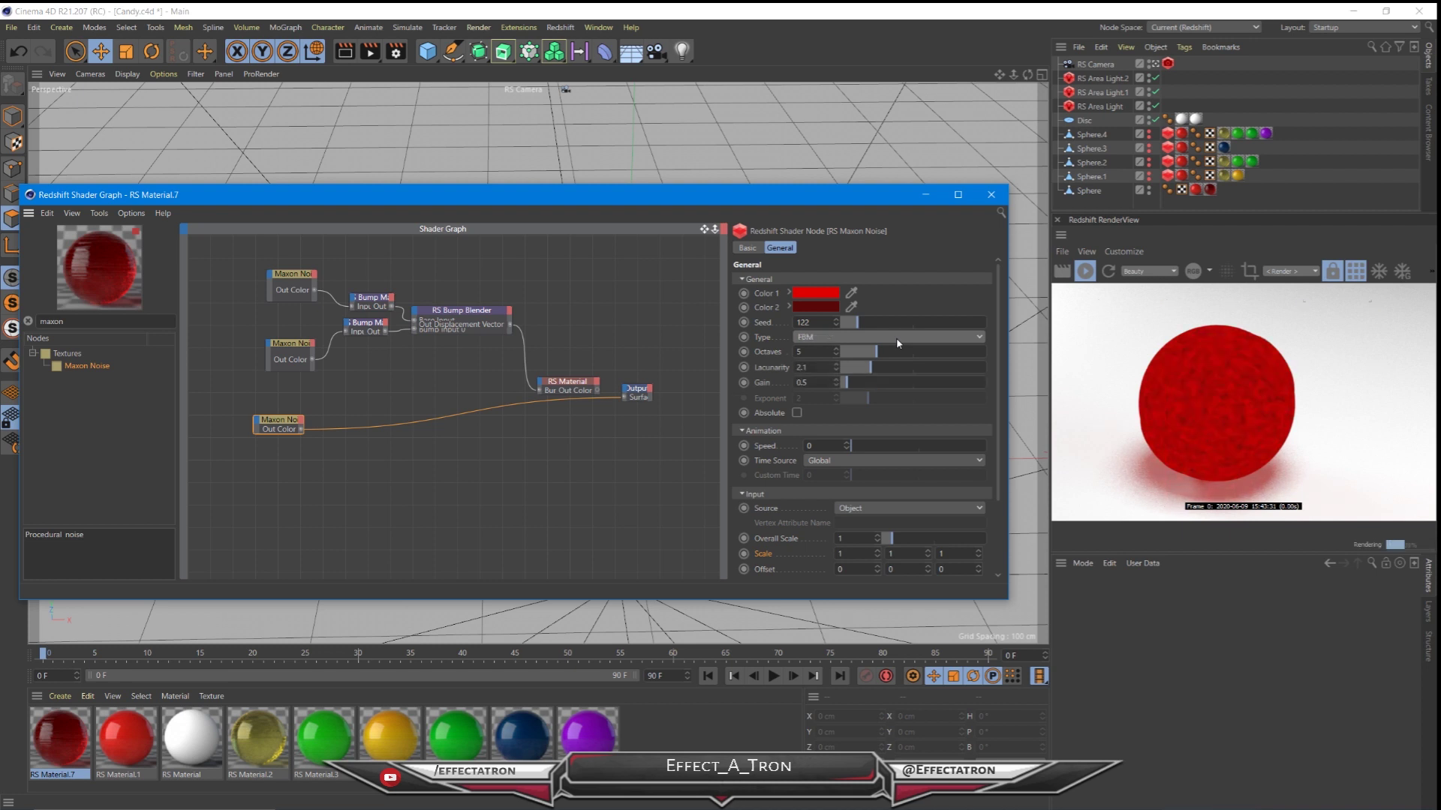
- Set the noise's overall scale to 10, its low clip to 0.099 and its high clip to 0.645
drag(854, 539, 816, 543)
text(10)
key(Return)
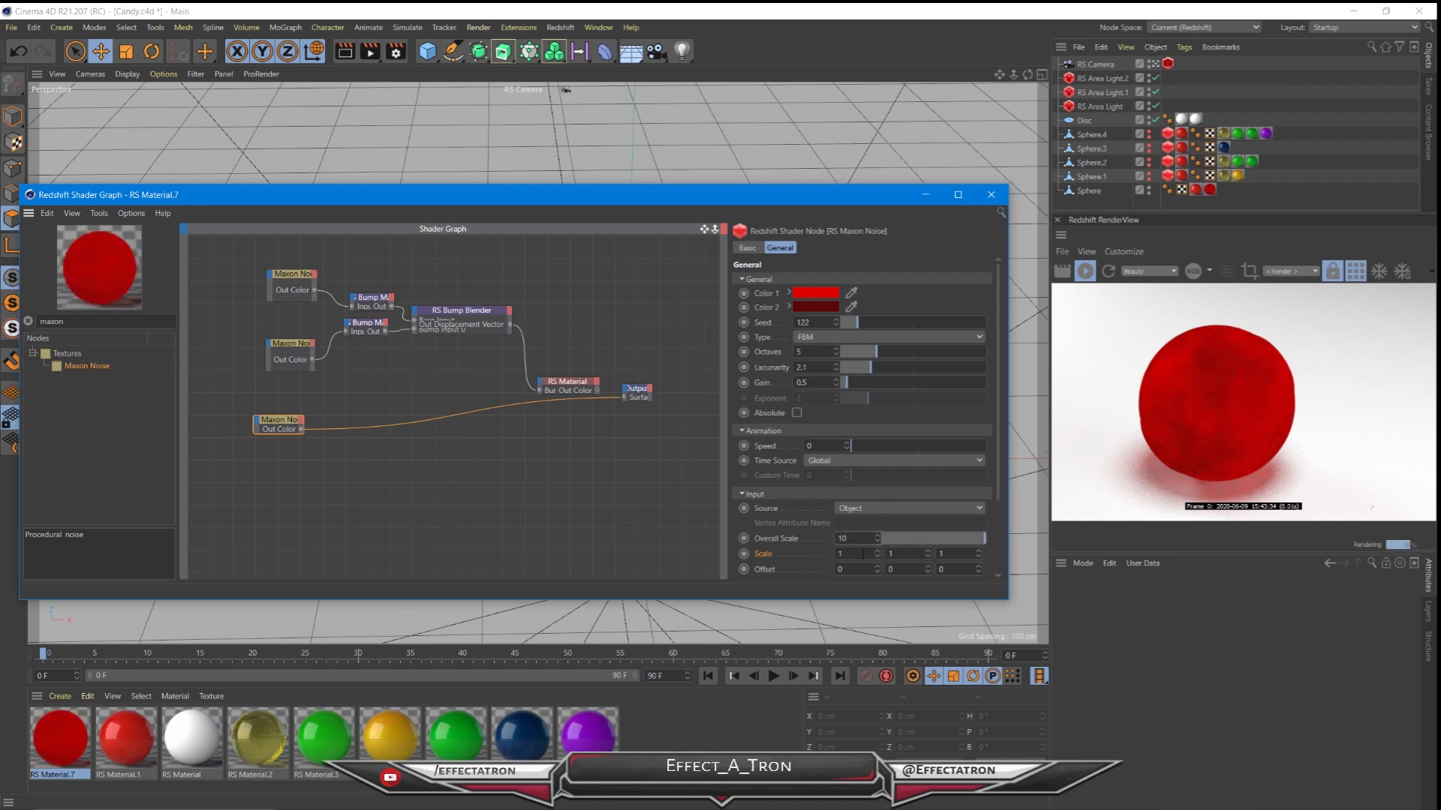
scroll(863, 555, down, 3)
drag(843, 535, 871, 547)
drag(982, 557, 935, 557)
- Try stretching the noise with X and Z scale values of 10
click(863, 472)
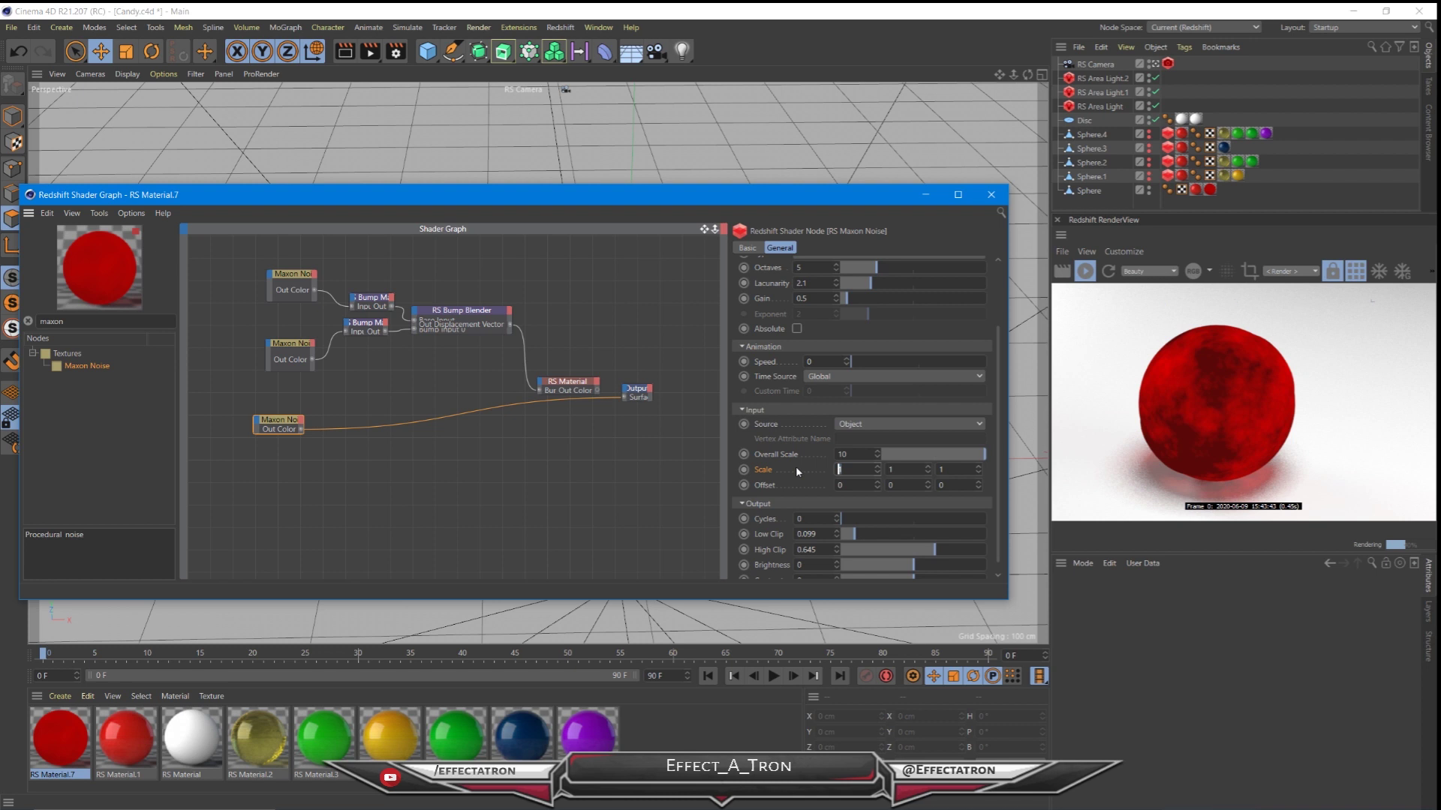
text(10)
double_click(954, 471)
text(010)
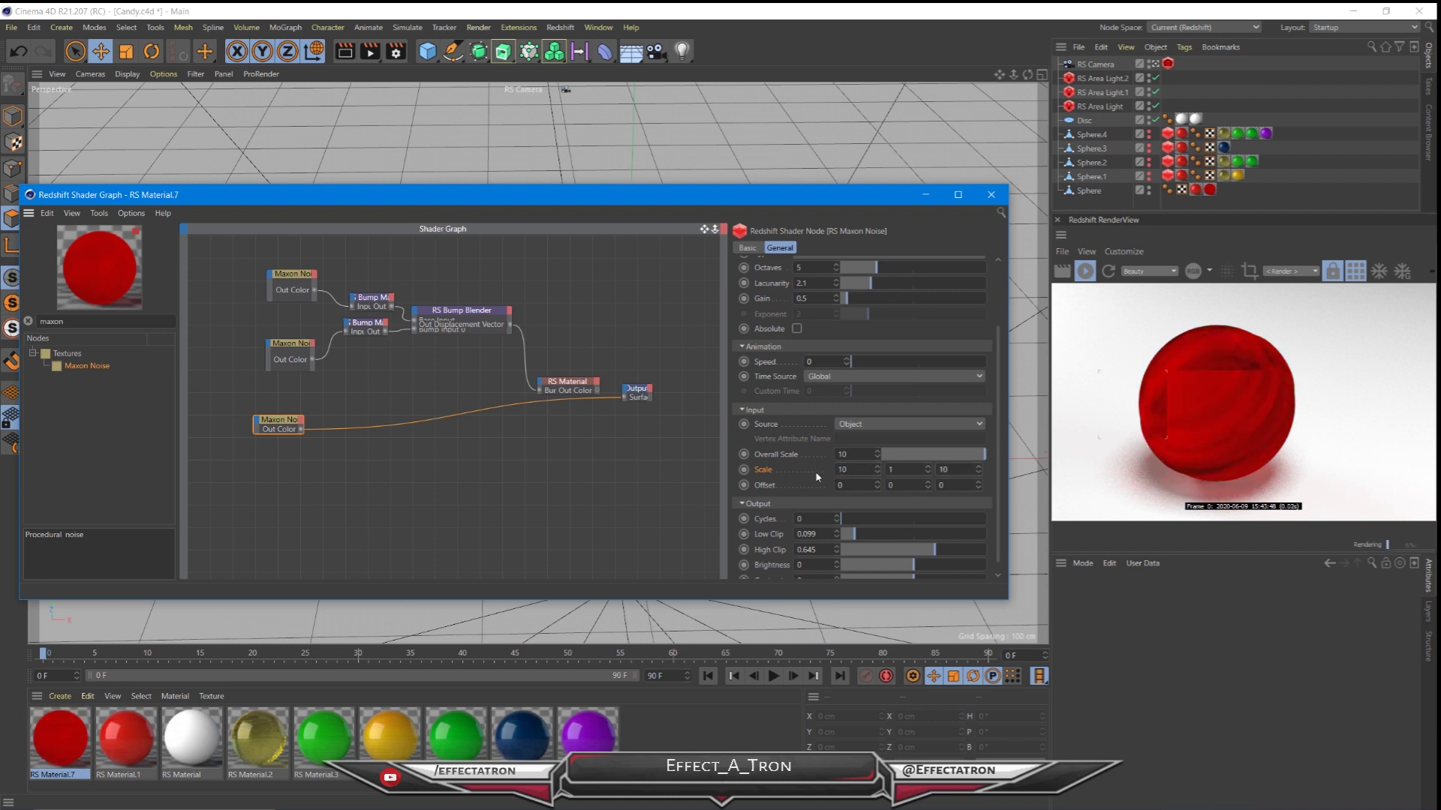
- Set the noise's X and Z scale values to 5
double_click(961, 469)
text(5)
double_click(843, 470)
text(5)
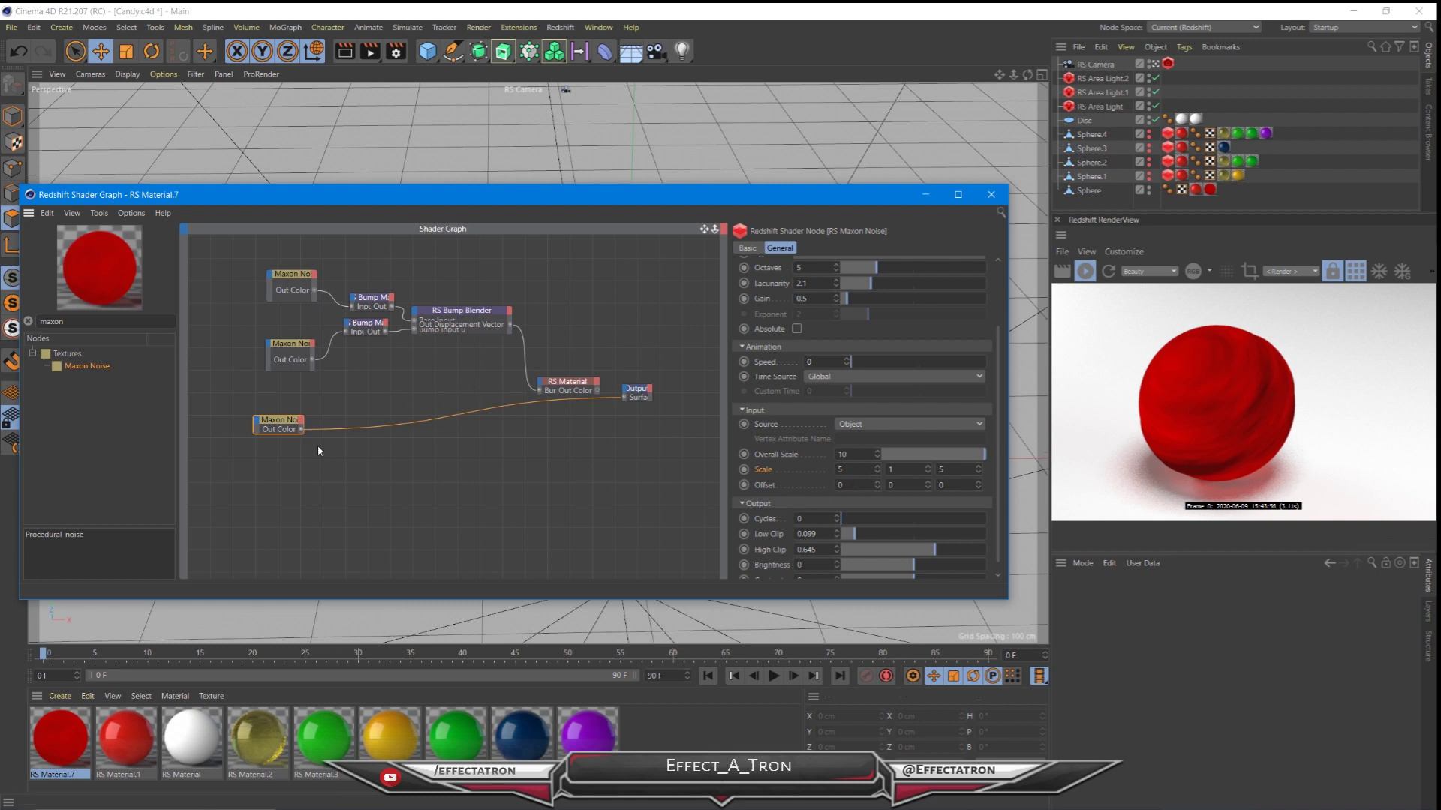
- Connect the new noise to the RS Material's Refr Color input and reconnect the material to the Output's surface
drag(301, 430, 541, 386)
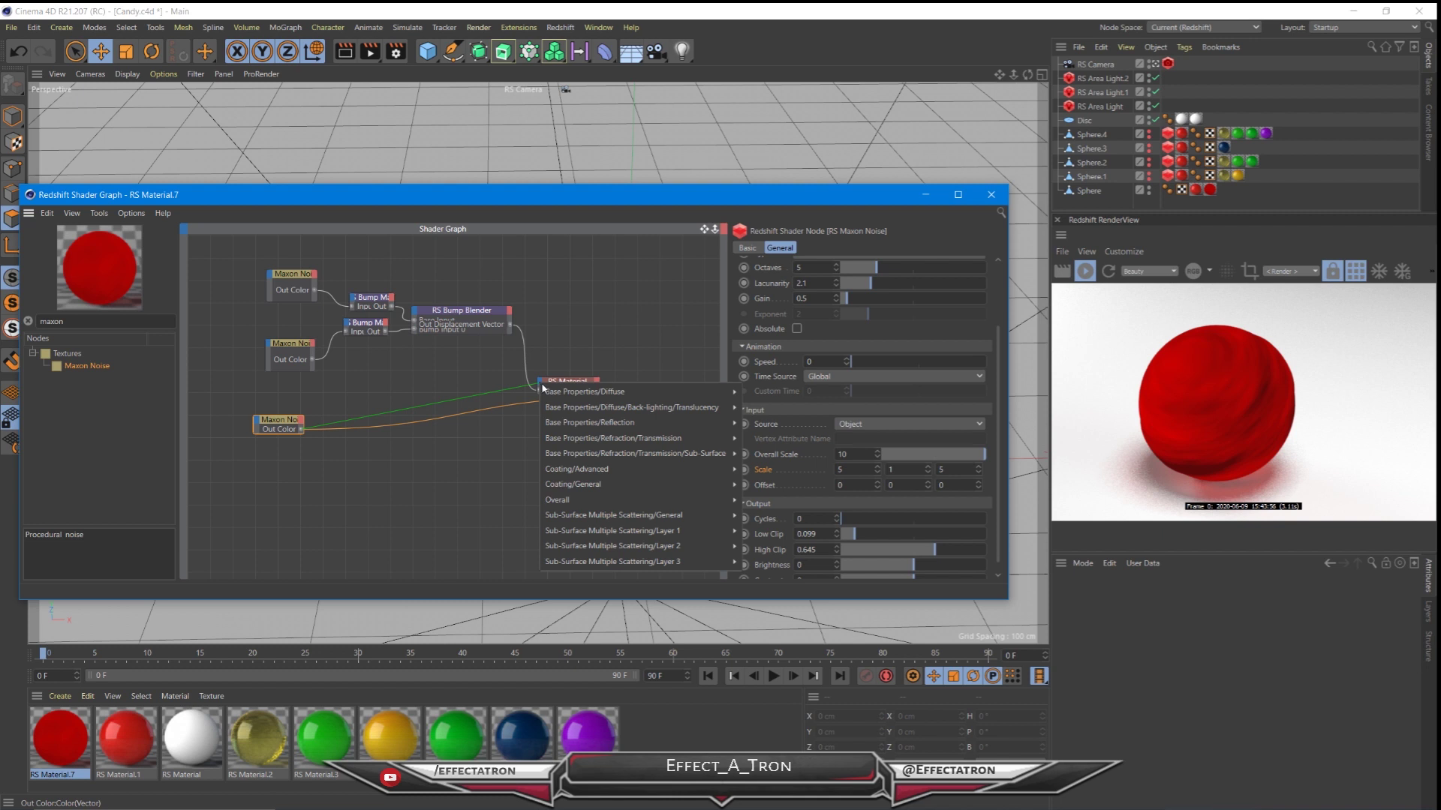
mouse_move(583, 434)
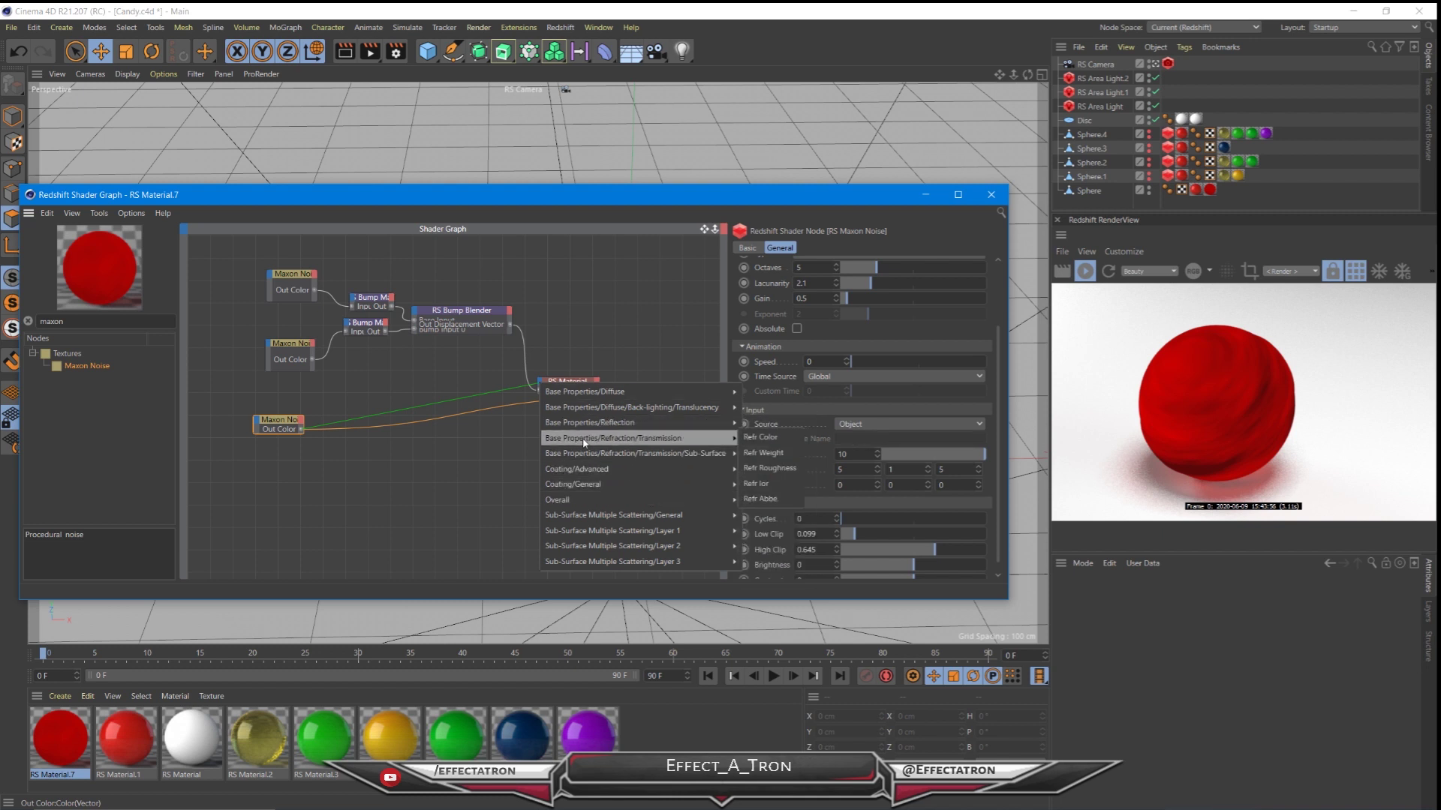
click(758, 442)
mouse_move(623, 392)
mouse_down()
mouse_move(569, 393)
mouse_move(626, 397)
mouse_up()
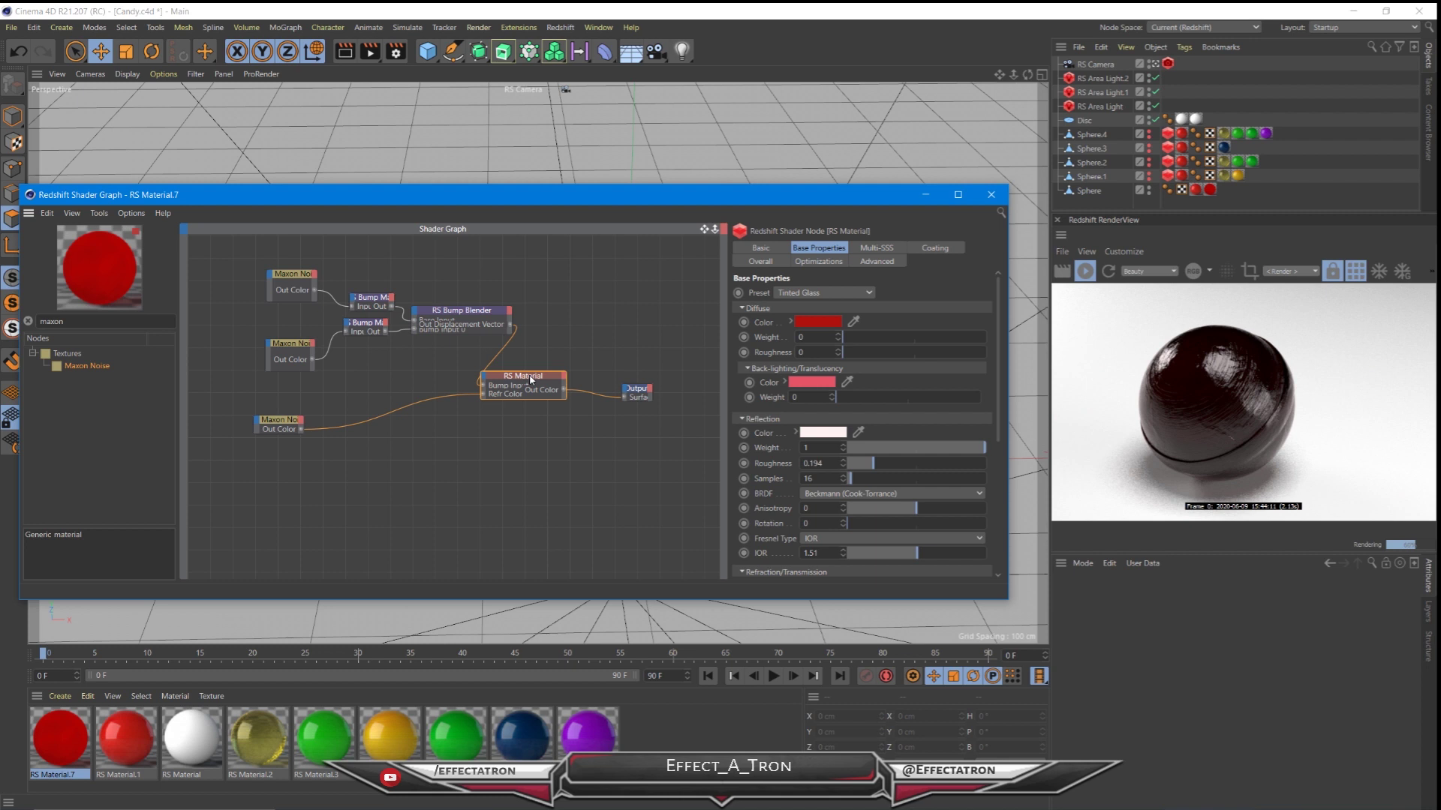
- Review the material's refraction and sub-surface settings and disconnect the noise from its Refr Color input
scroll(751, 450, down, 6)
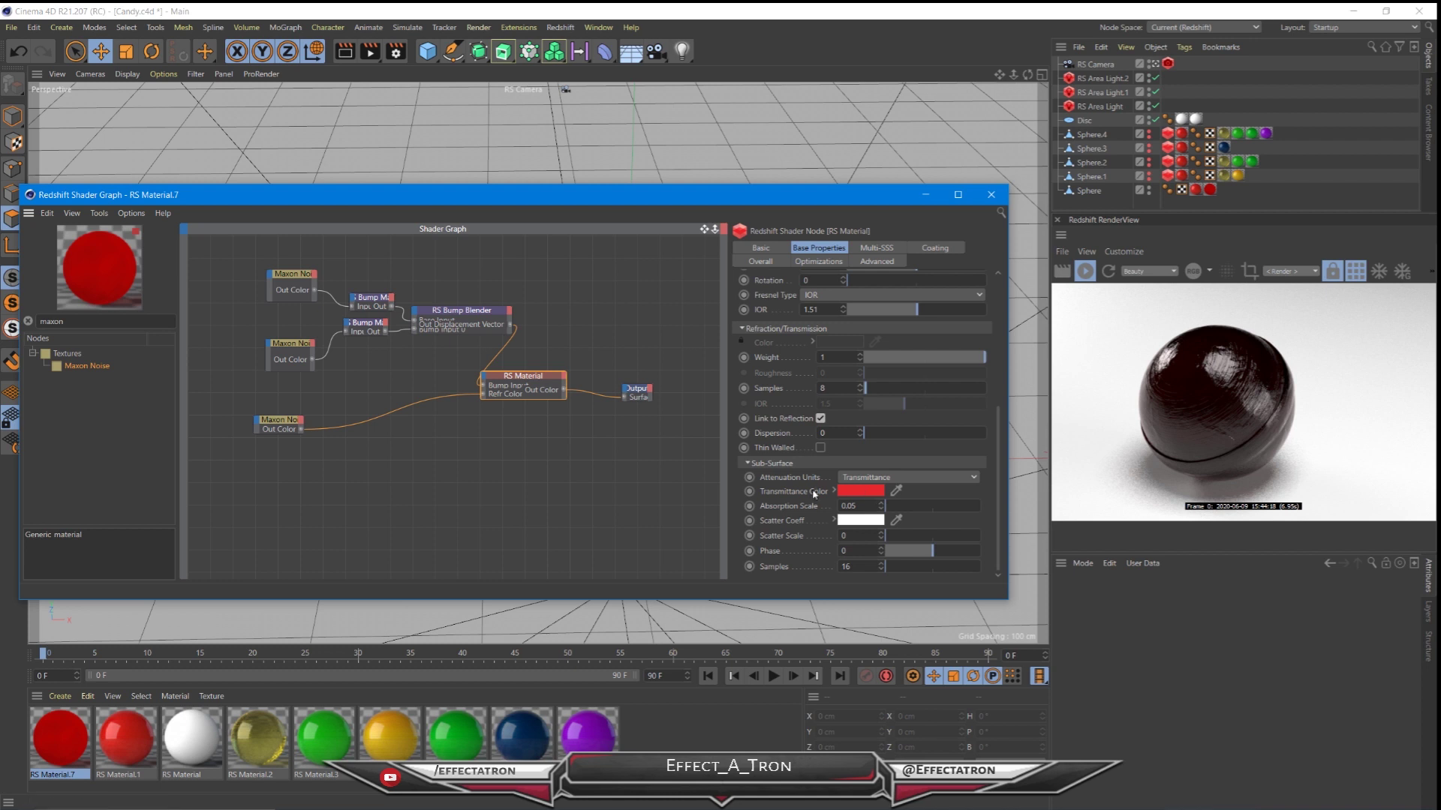
scroll(814, 494, up, 5)
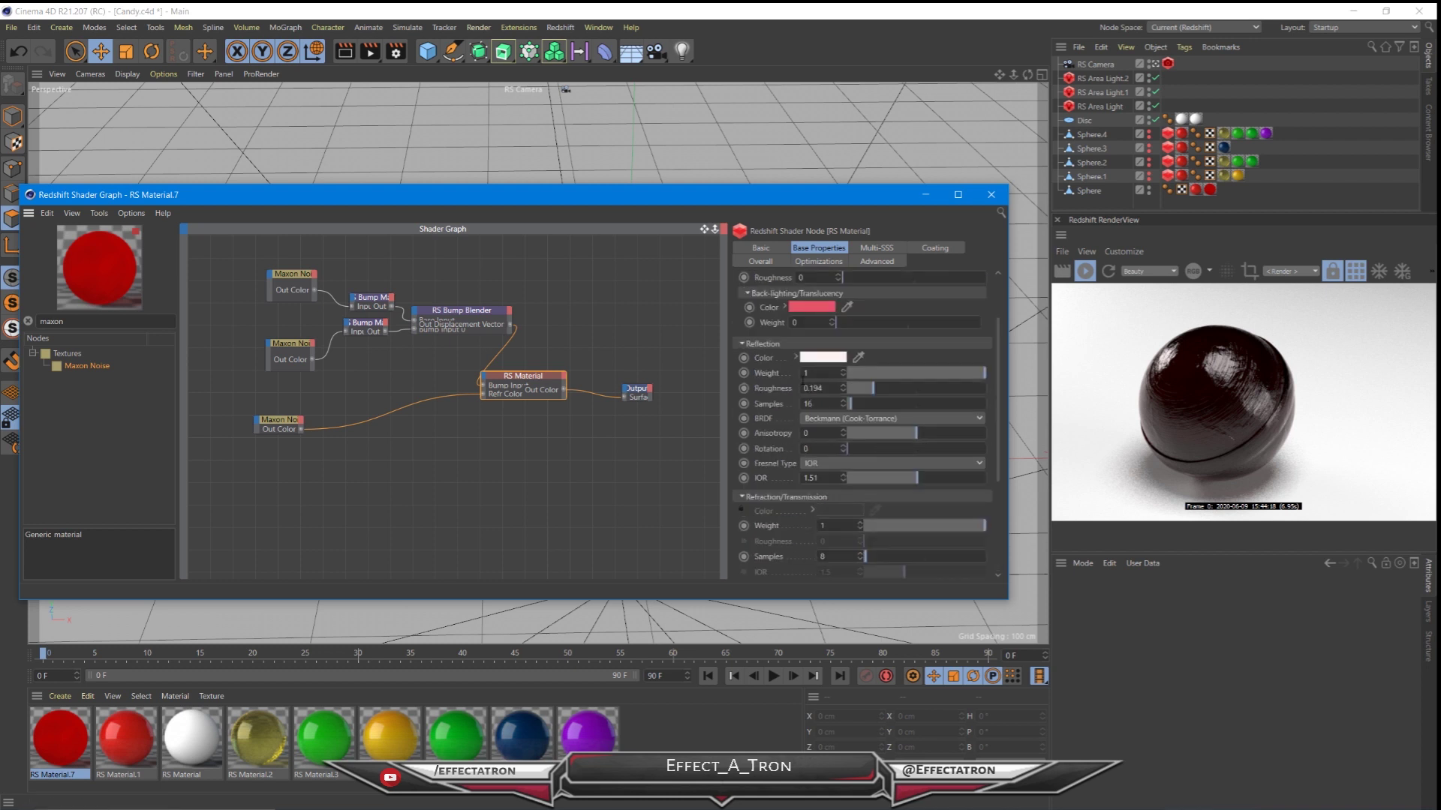
scroll(792, 503, down, 5)
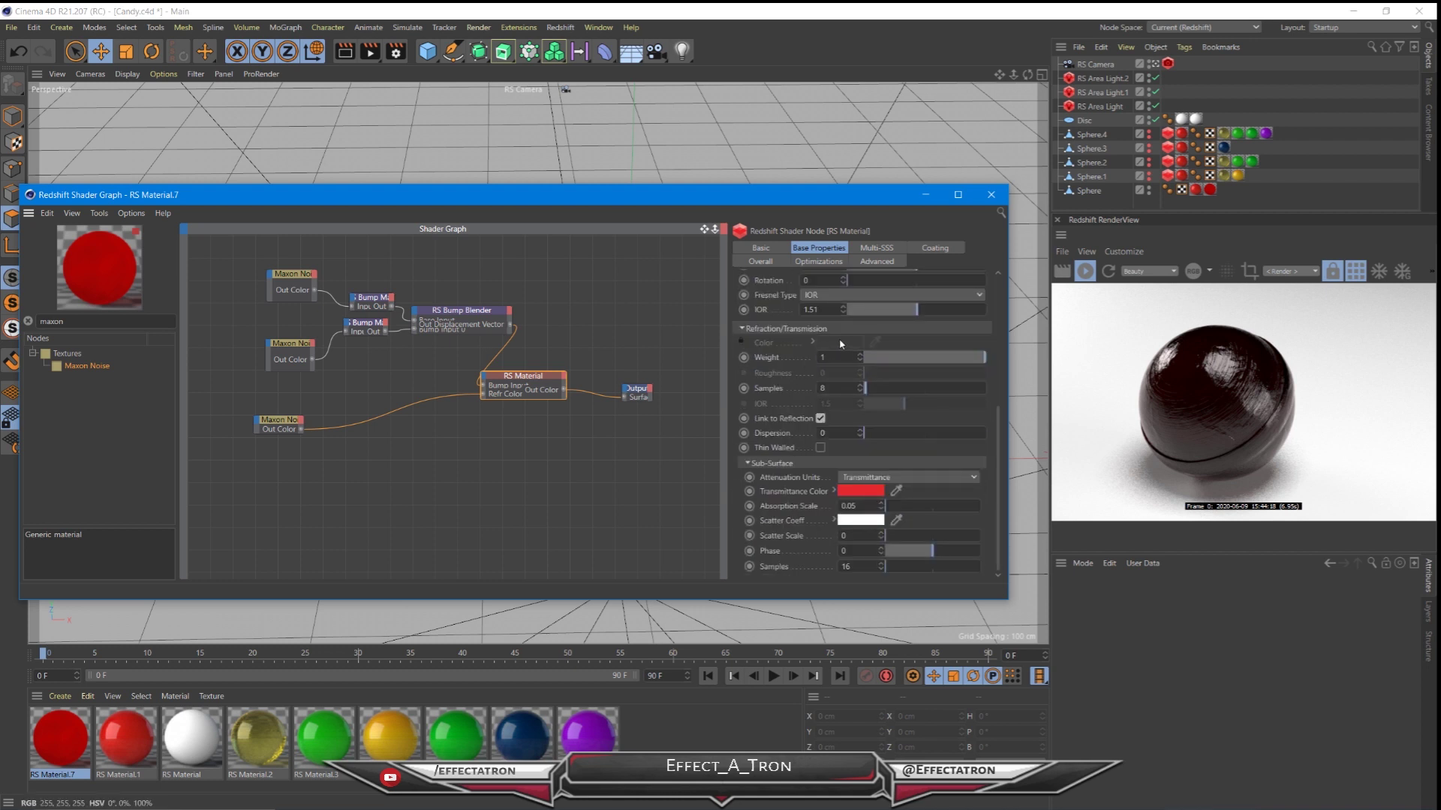
drag(482, 394, 471, 404)
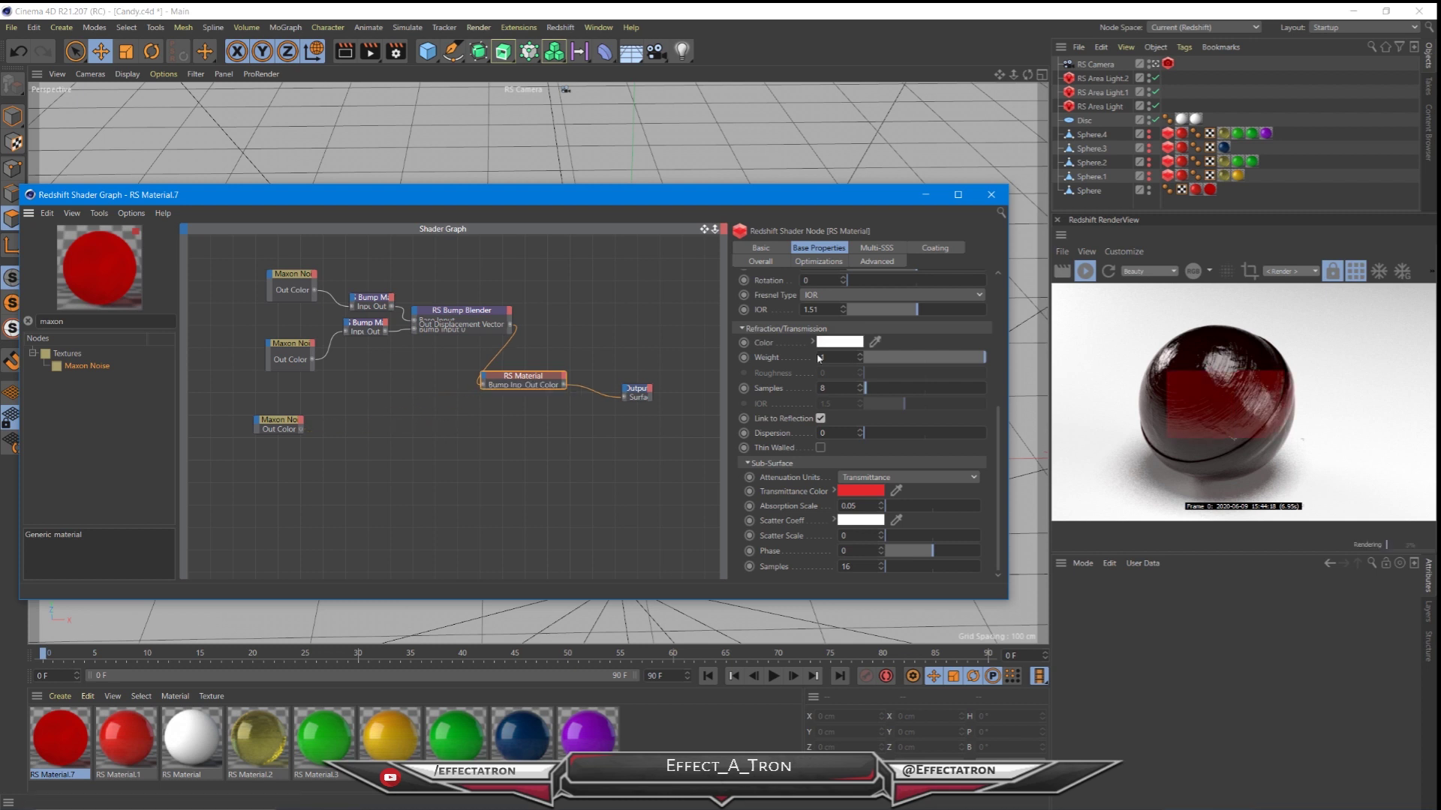
- Connect the noise to the material's sub-surface Refr Transmittance input and set the absorption scale to 0.01
drag(302, 430, 484, 382)
mouse_move(522, 389)
mouse_move(540, 450)
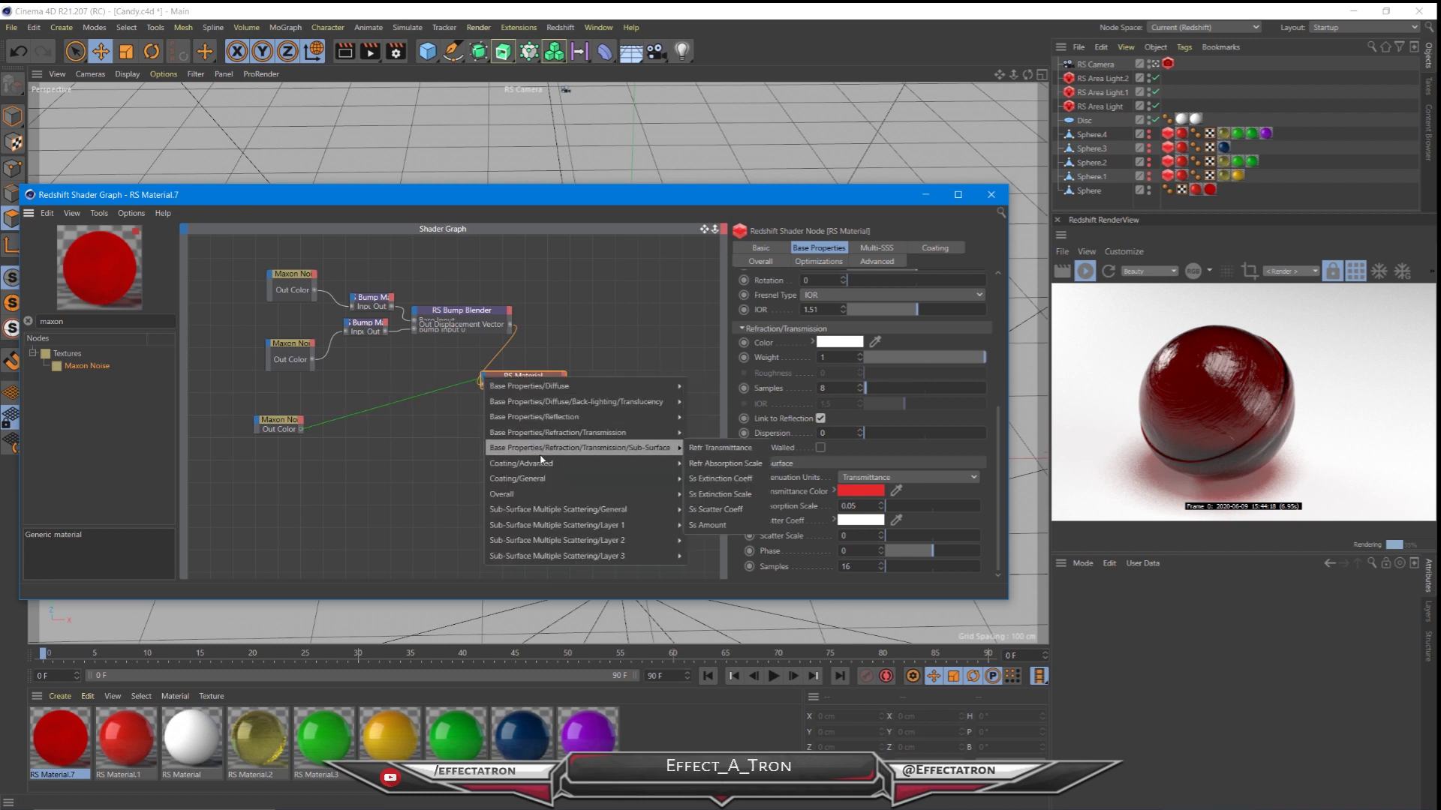
click(728, 449)
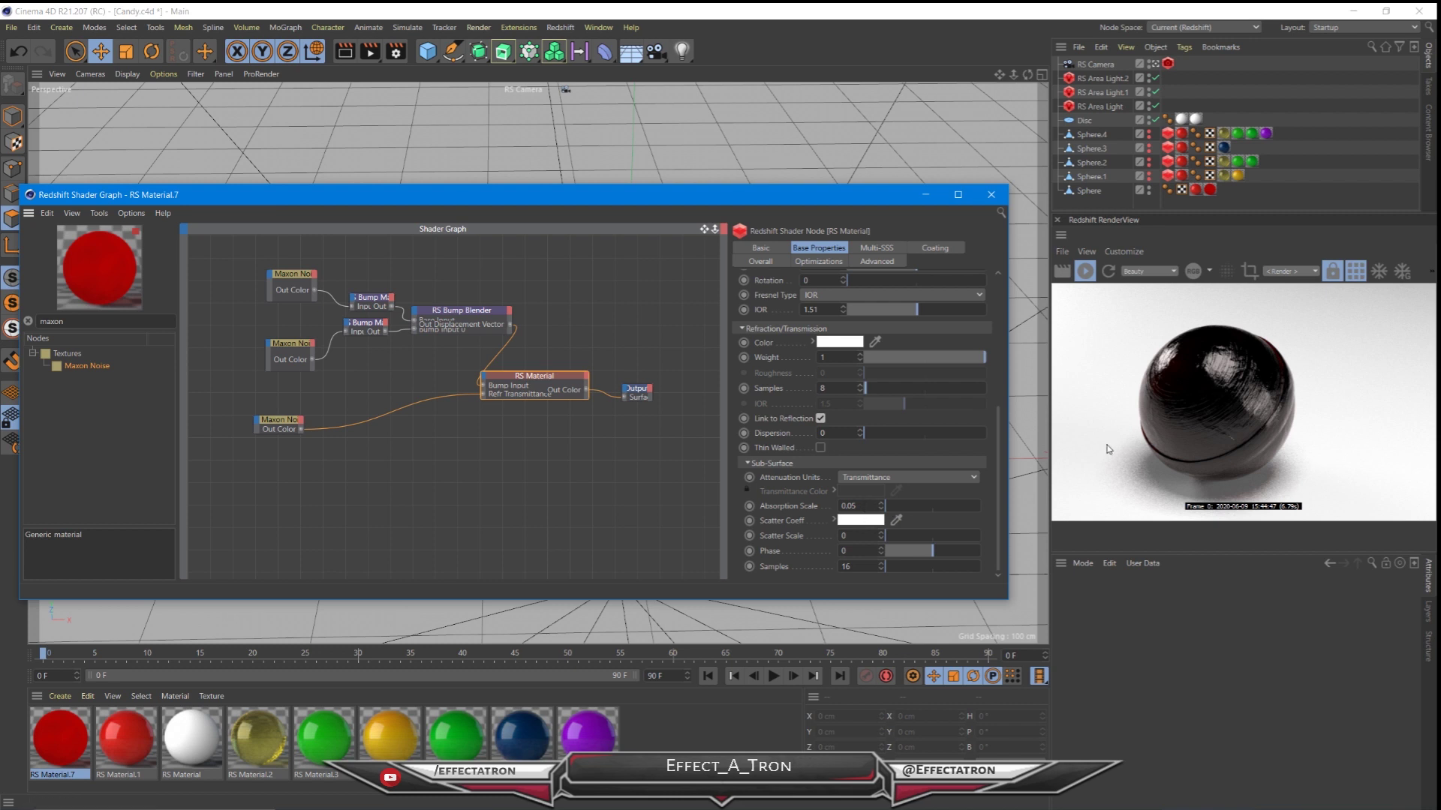
text(1)
key(Return)
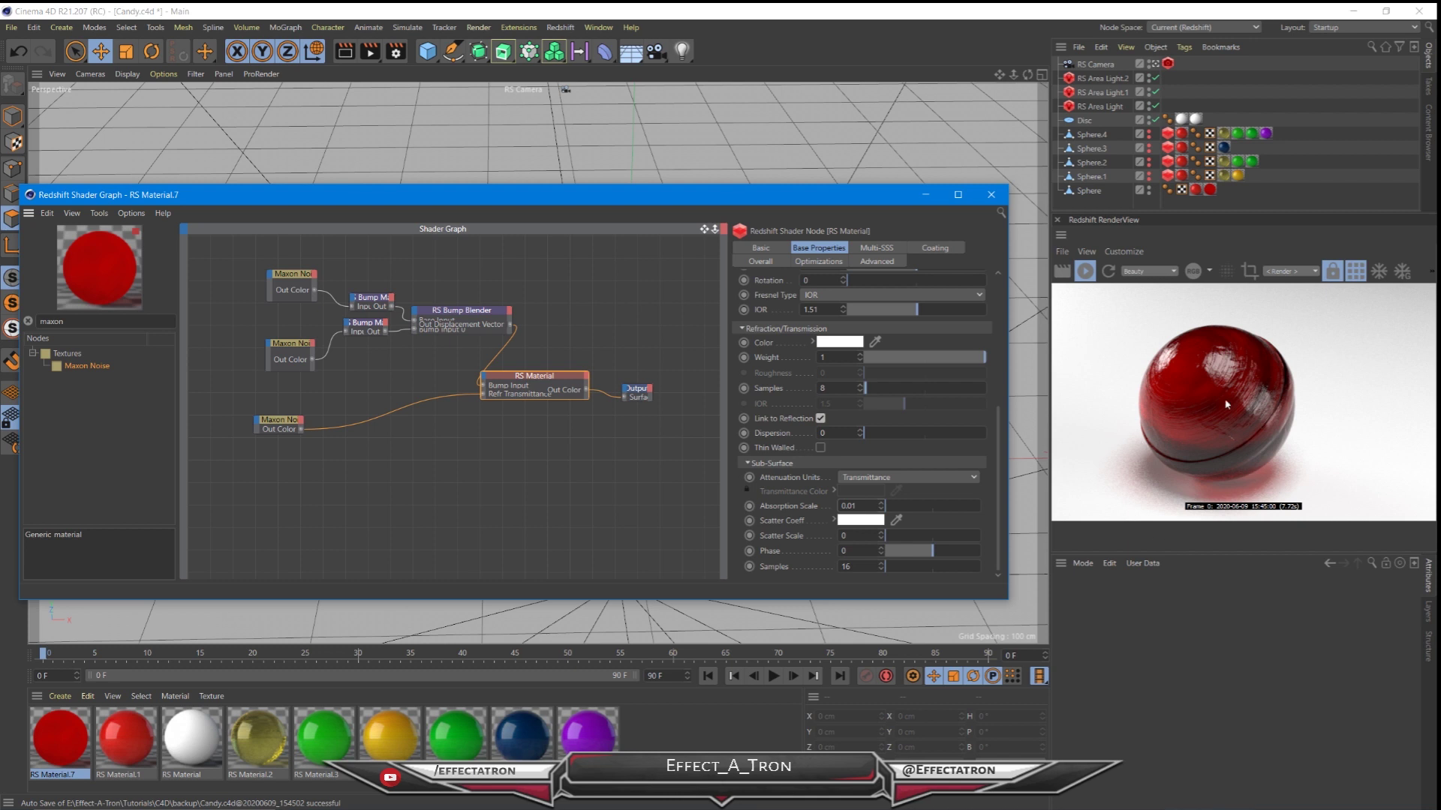
- Close the shader graph and turn off saving of the rendered image in the render settings
click(989, 197)
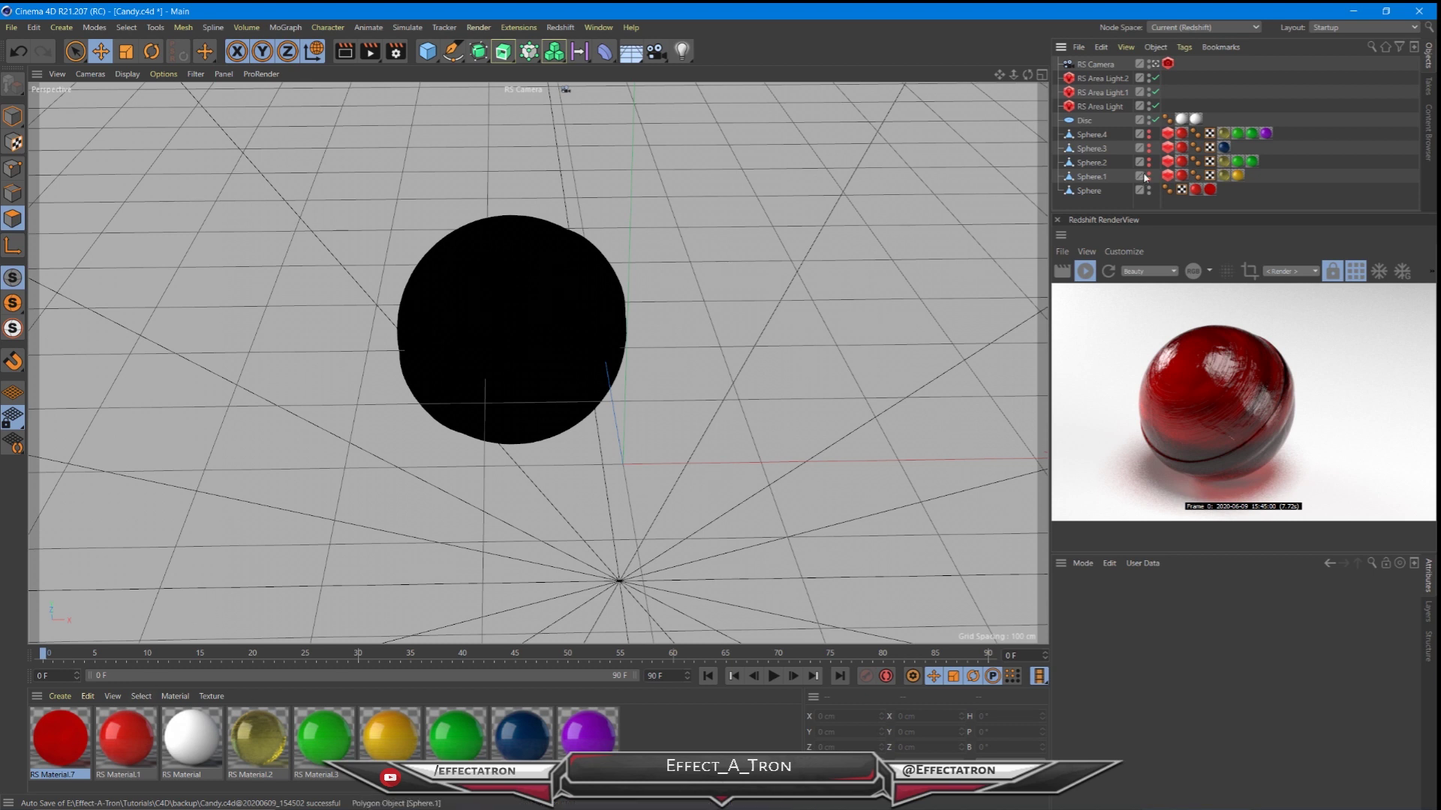
click(1123, 191)
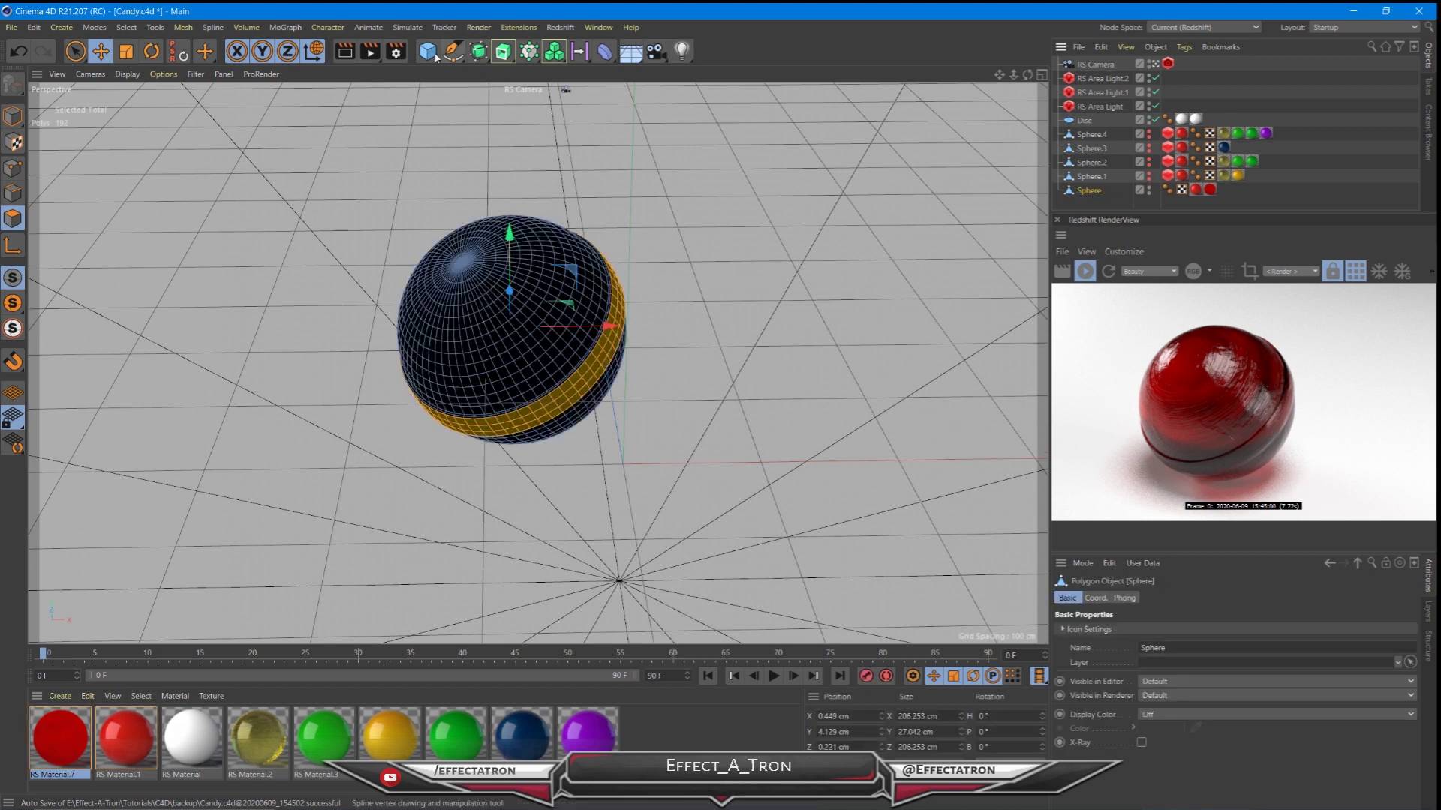
click(395, 51)
drag(497, 60, 361, 73)
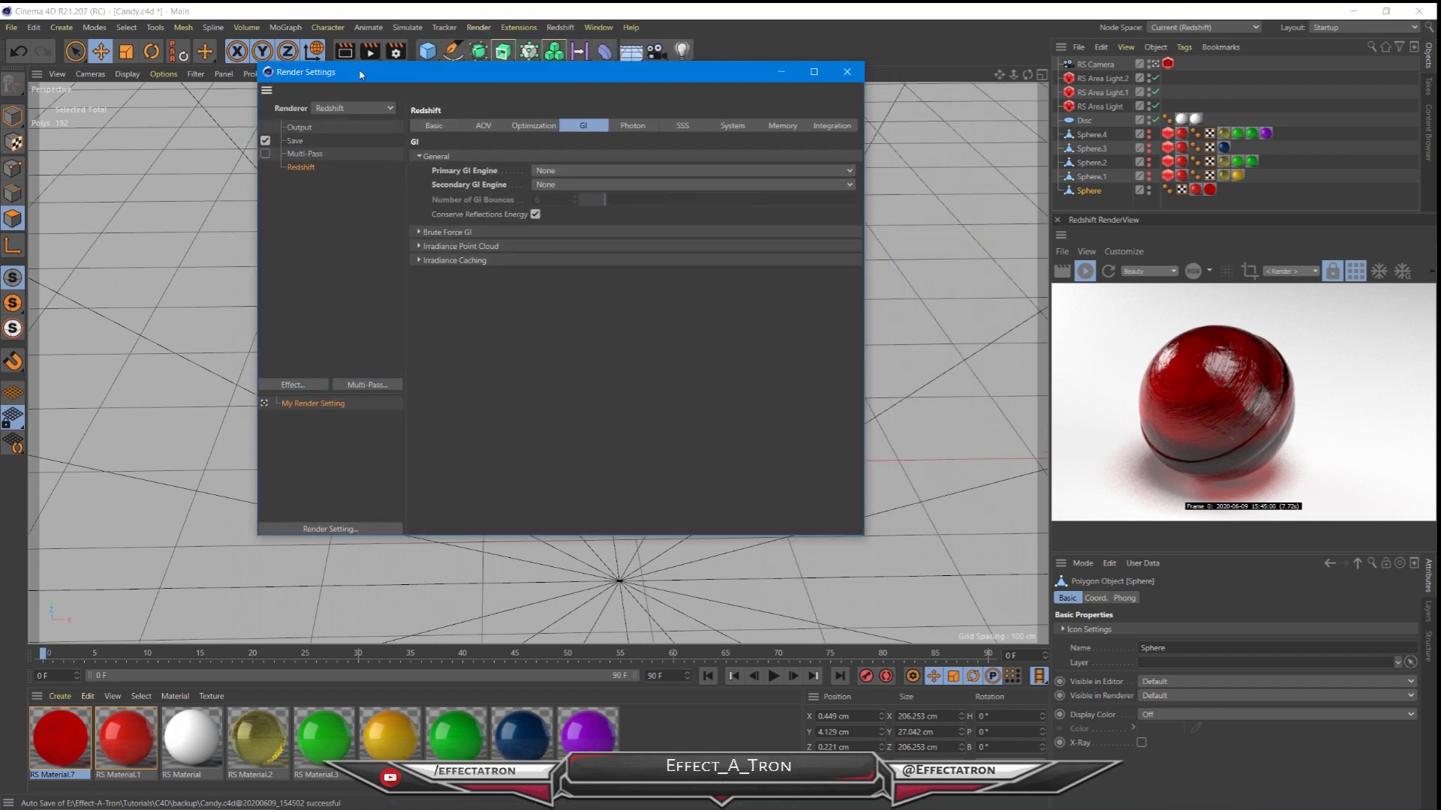
click(300, 128)
click(266, 141)
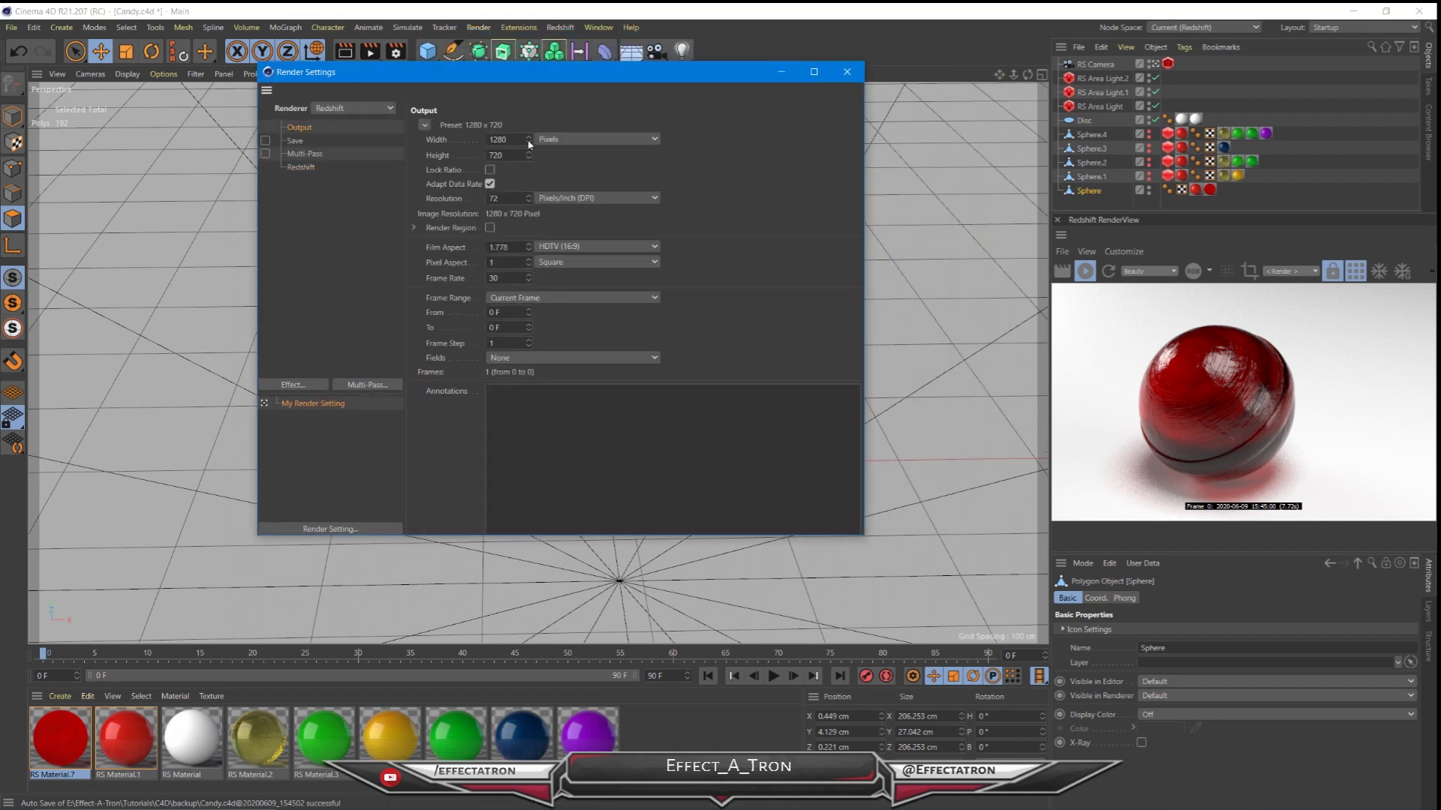
- Try the 1920 x 1200 output preset, then apply the HDTV 1080 24 film/video preset instead
click(424, 125)
mouse_move(450, 139)
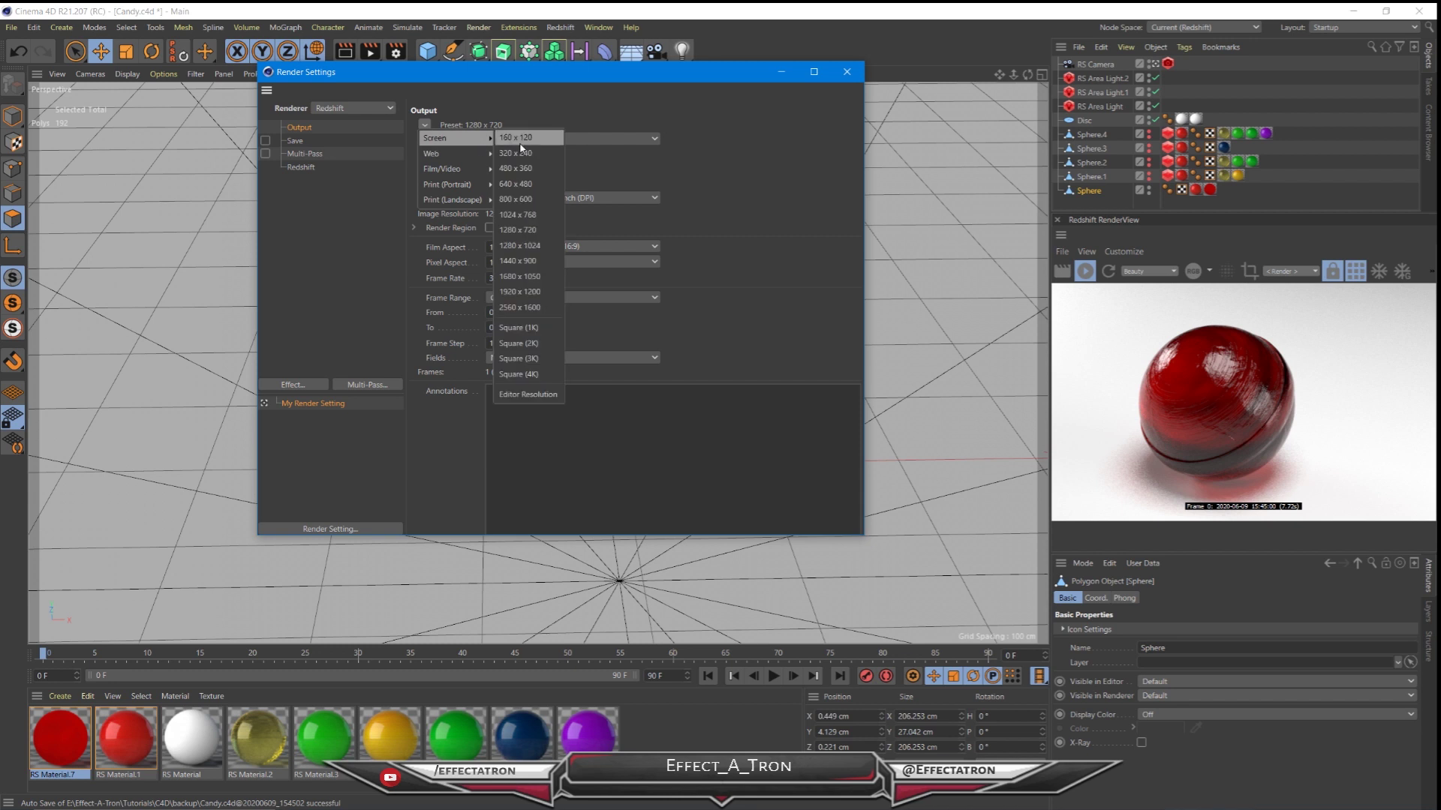
click(519, 292)
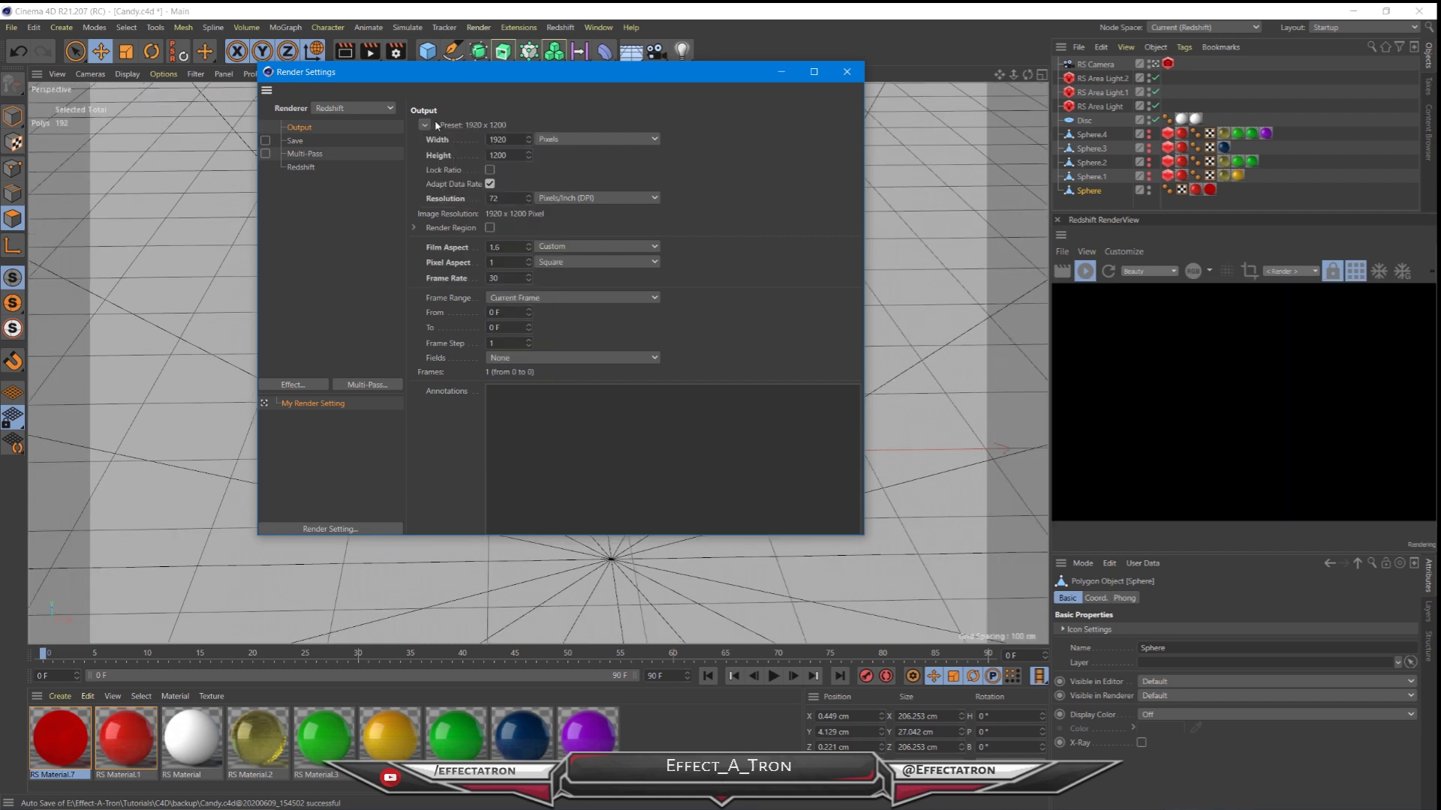
mouse_move(450, 170)
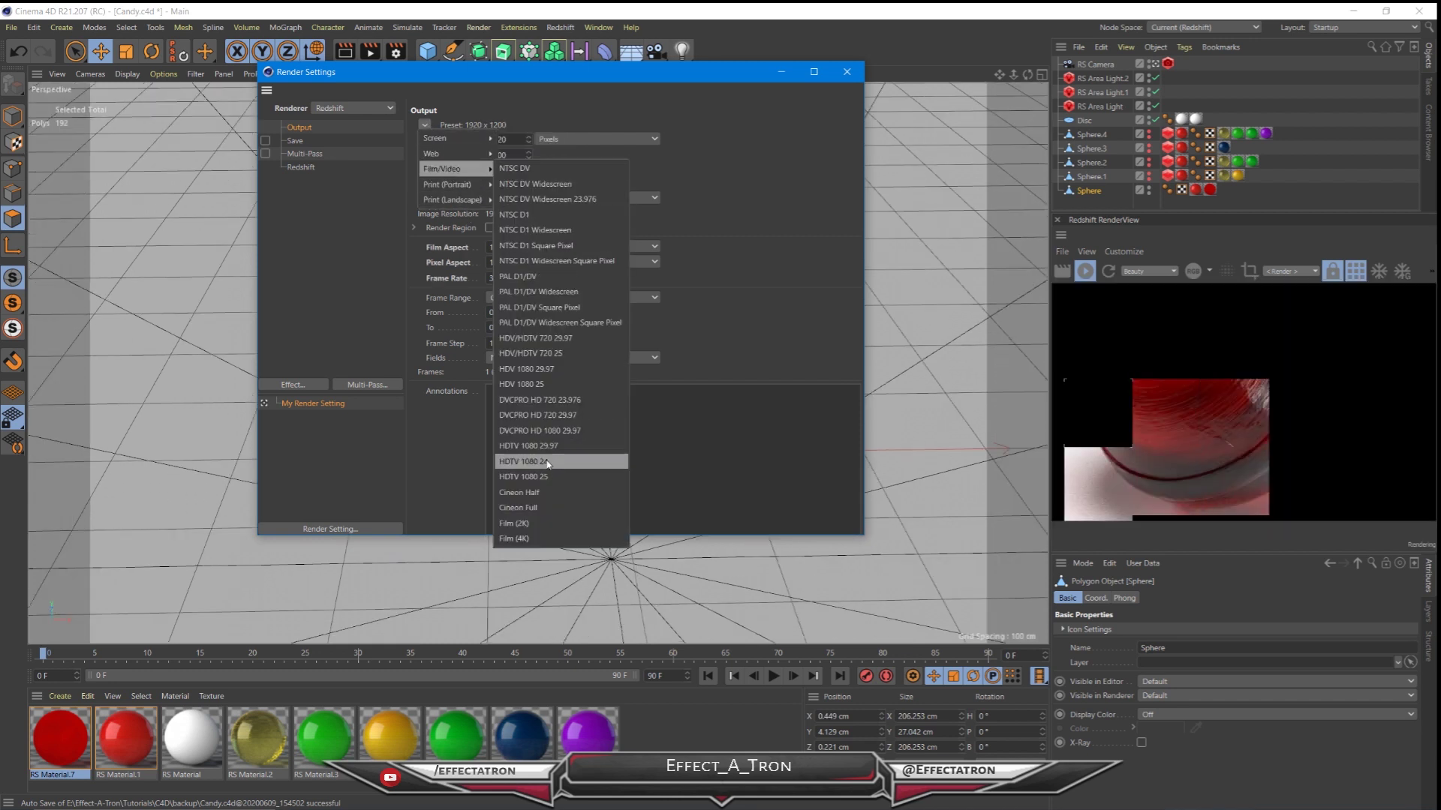
click(560, 454)
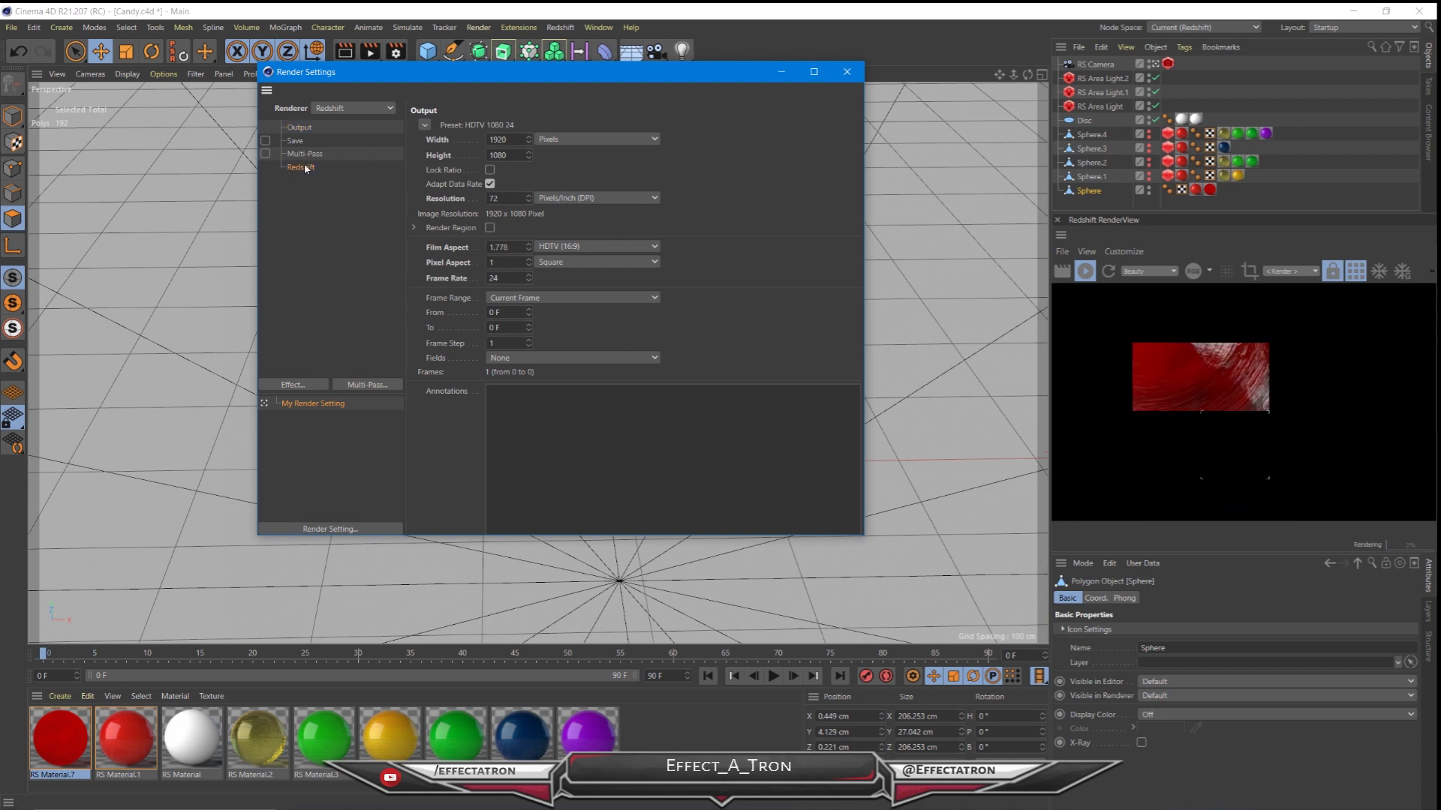
- Set both the primary and secondary GI engines to Brute Force in the Redshift render settings
click(300, 166)
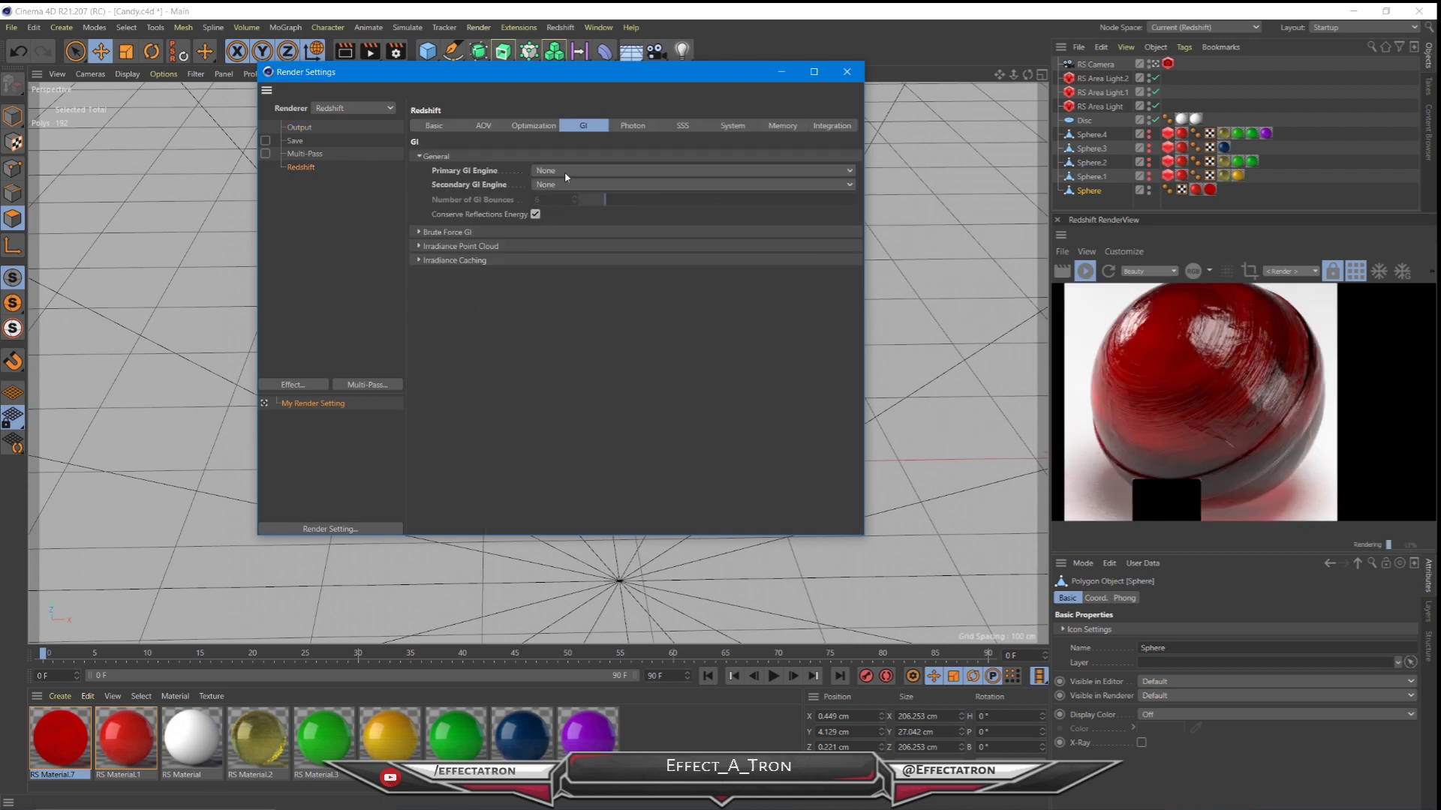
scroll(584, 173, down, 3)
scroll(588, 186, down, 3)
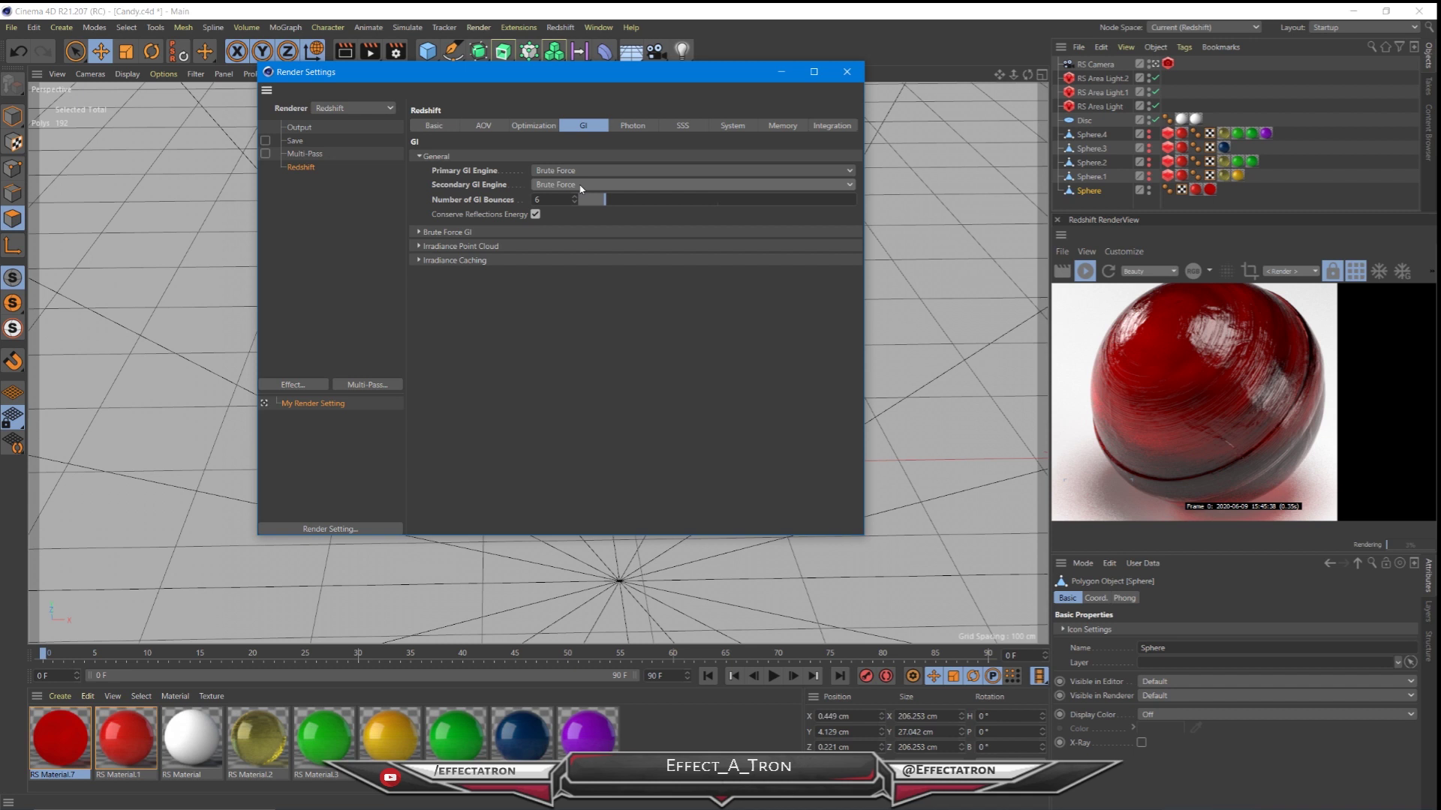
click(581, 173)
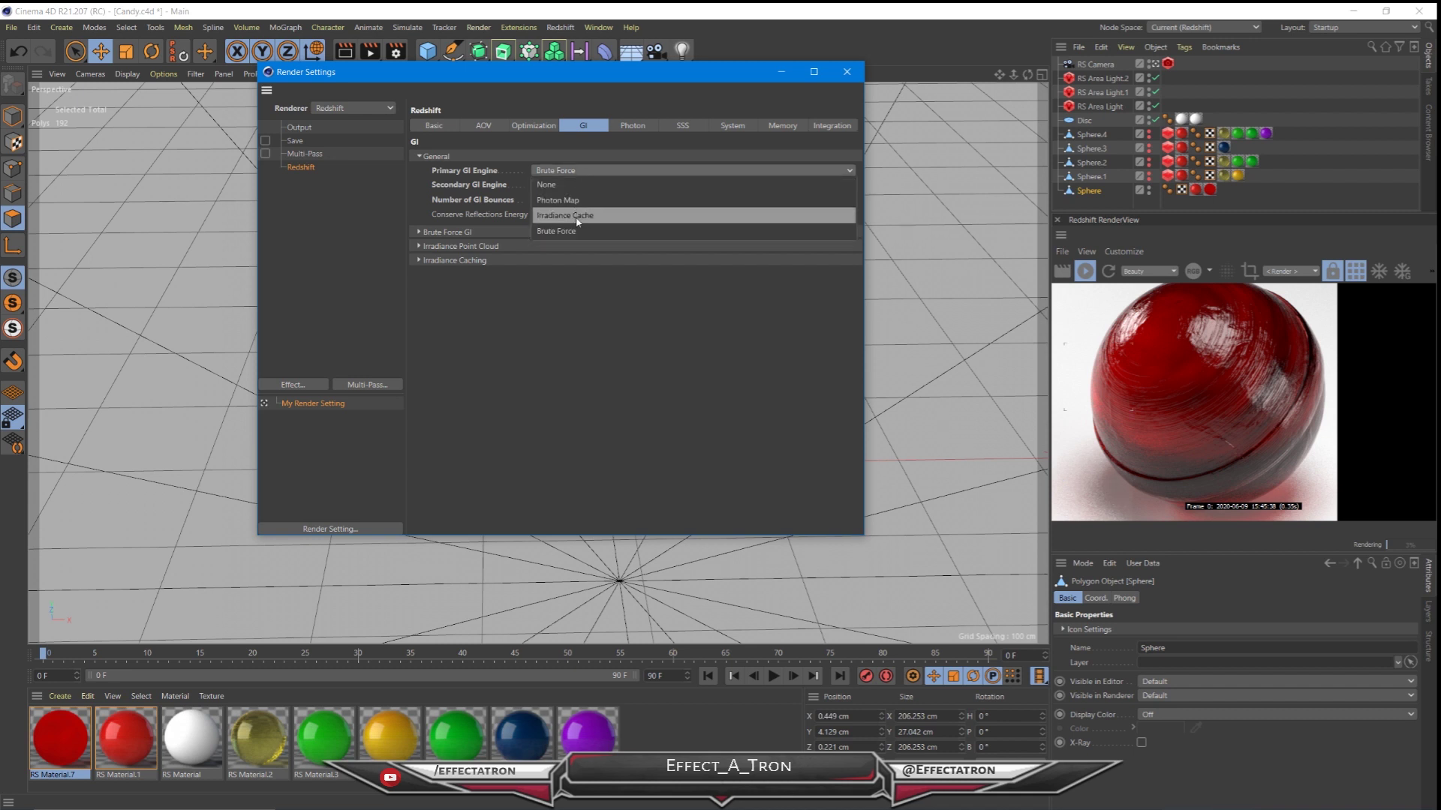
click(484, 179)
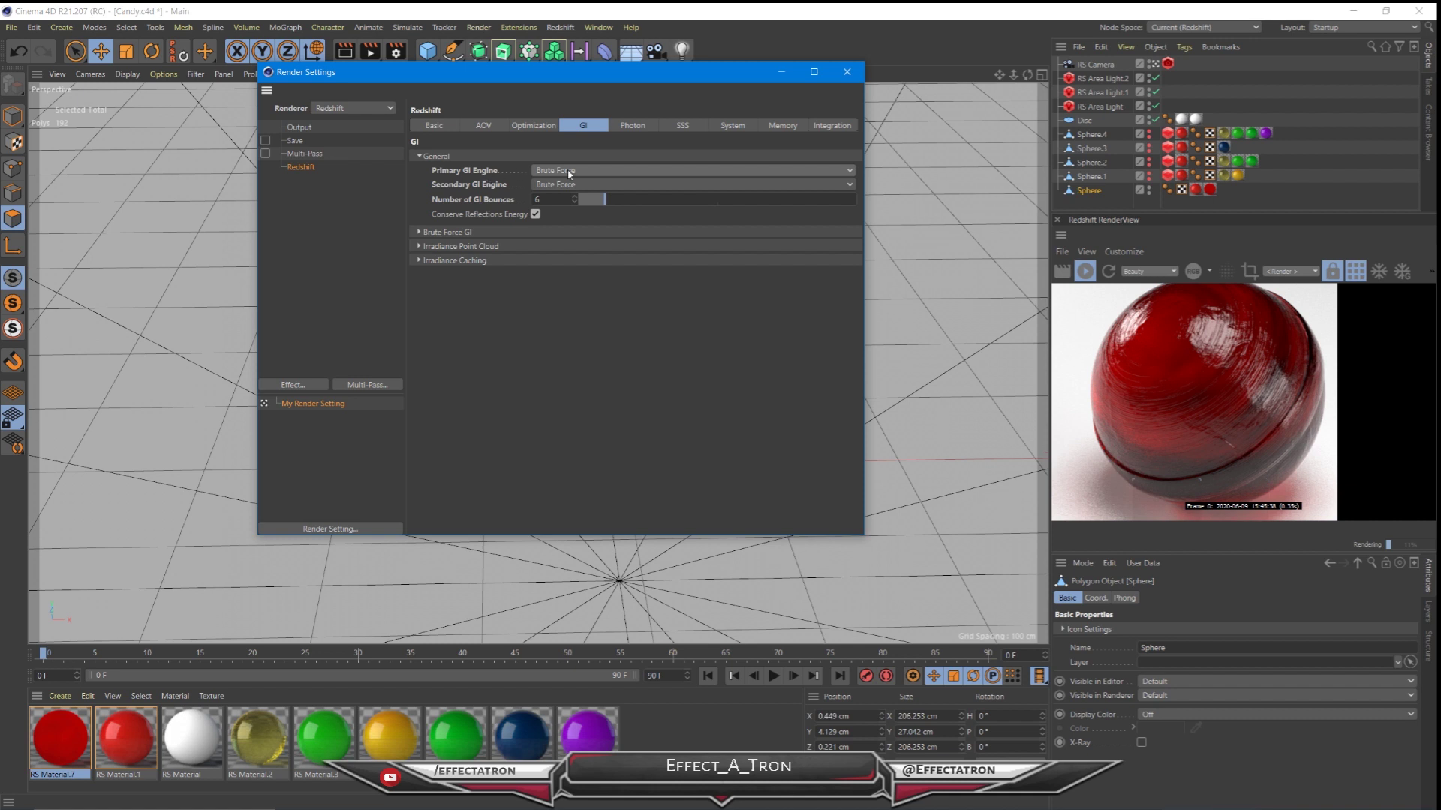
- Set the Brute Force GI number of rays to 1024
click(421, 233)
double_click(523, 248)
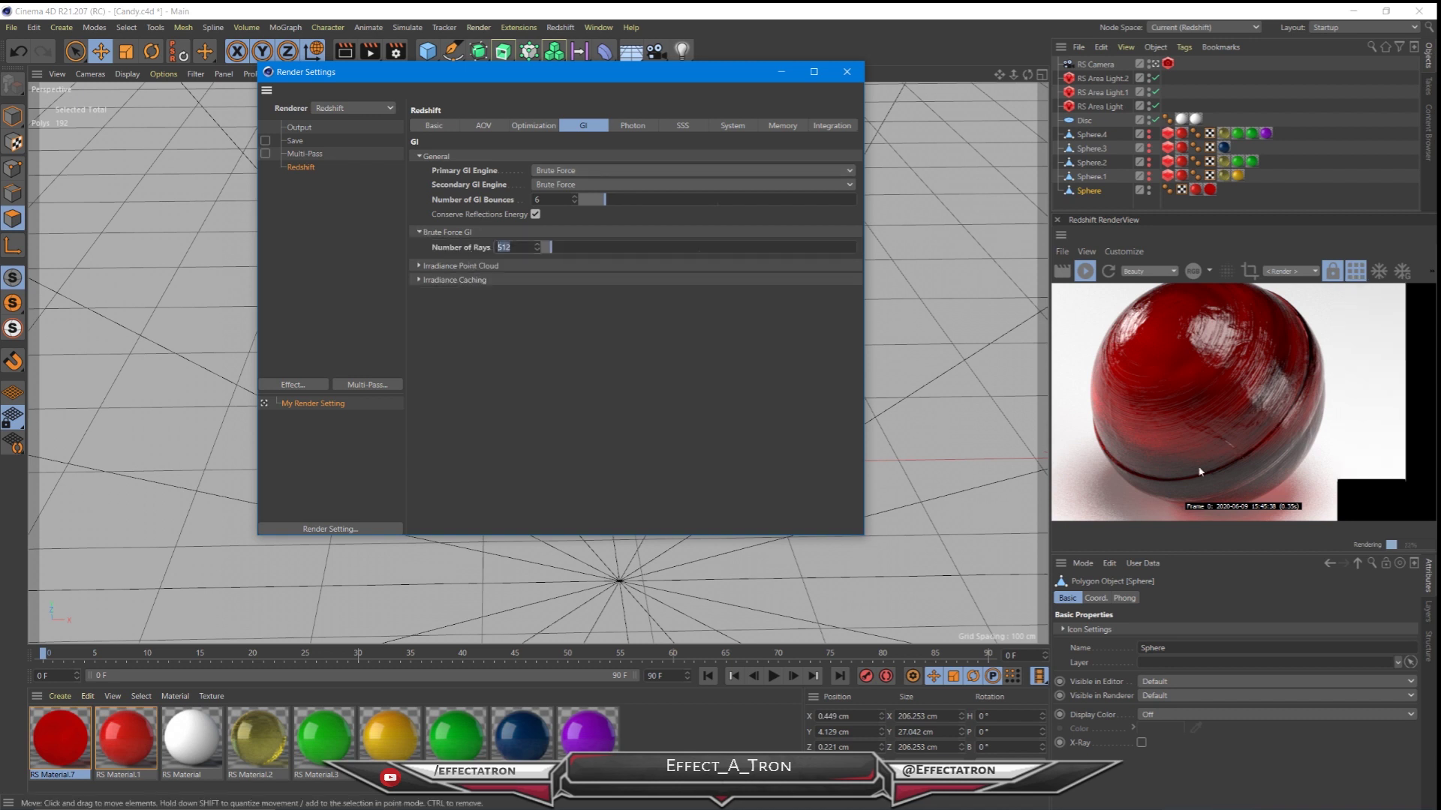
drag(1249, 485, 1238, 431)
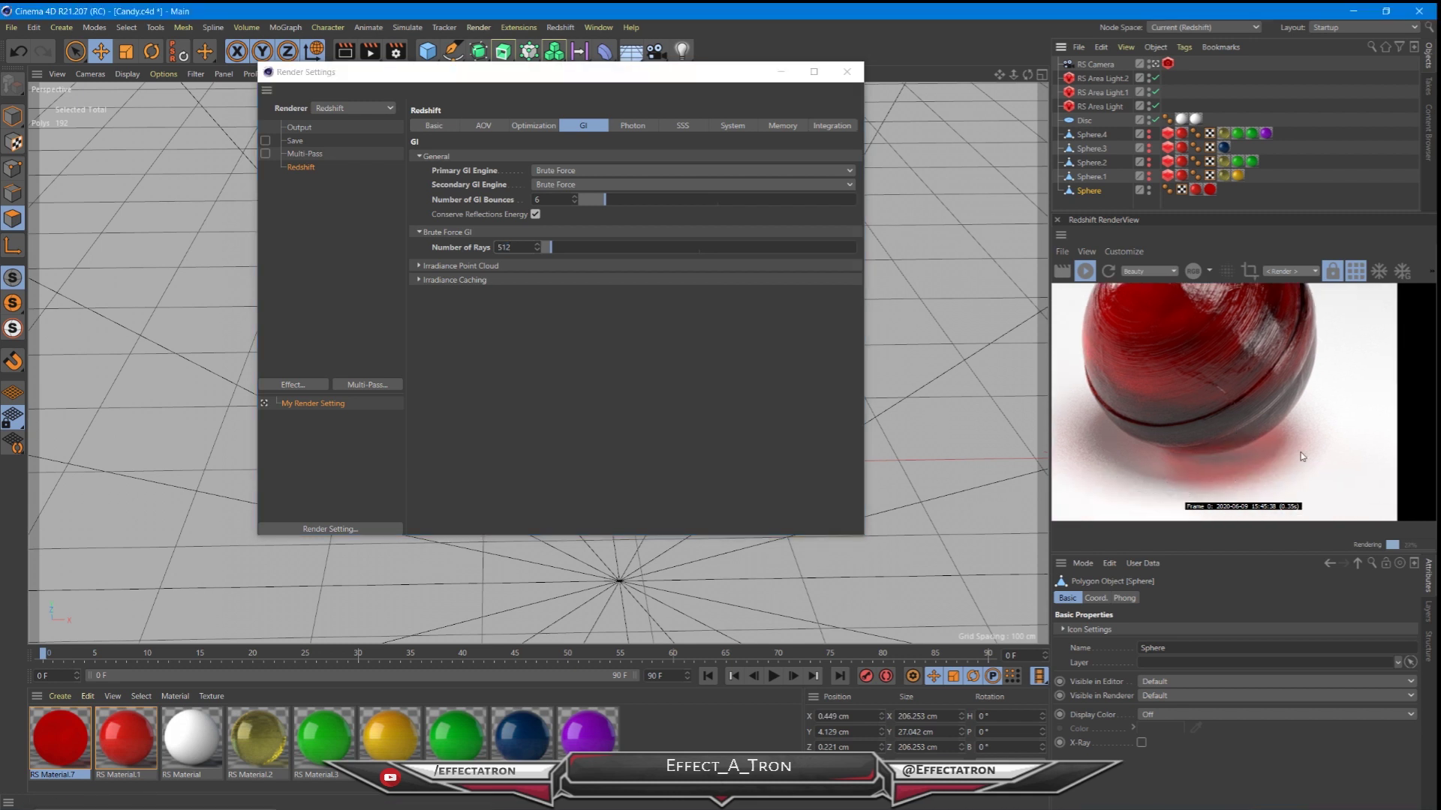
click(523, 249)
text(1024)
key(Return)
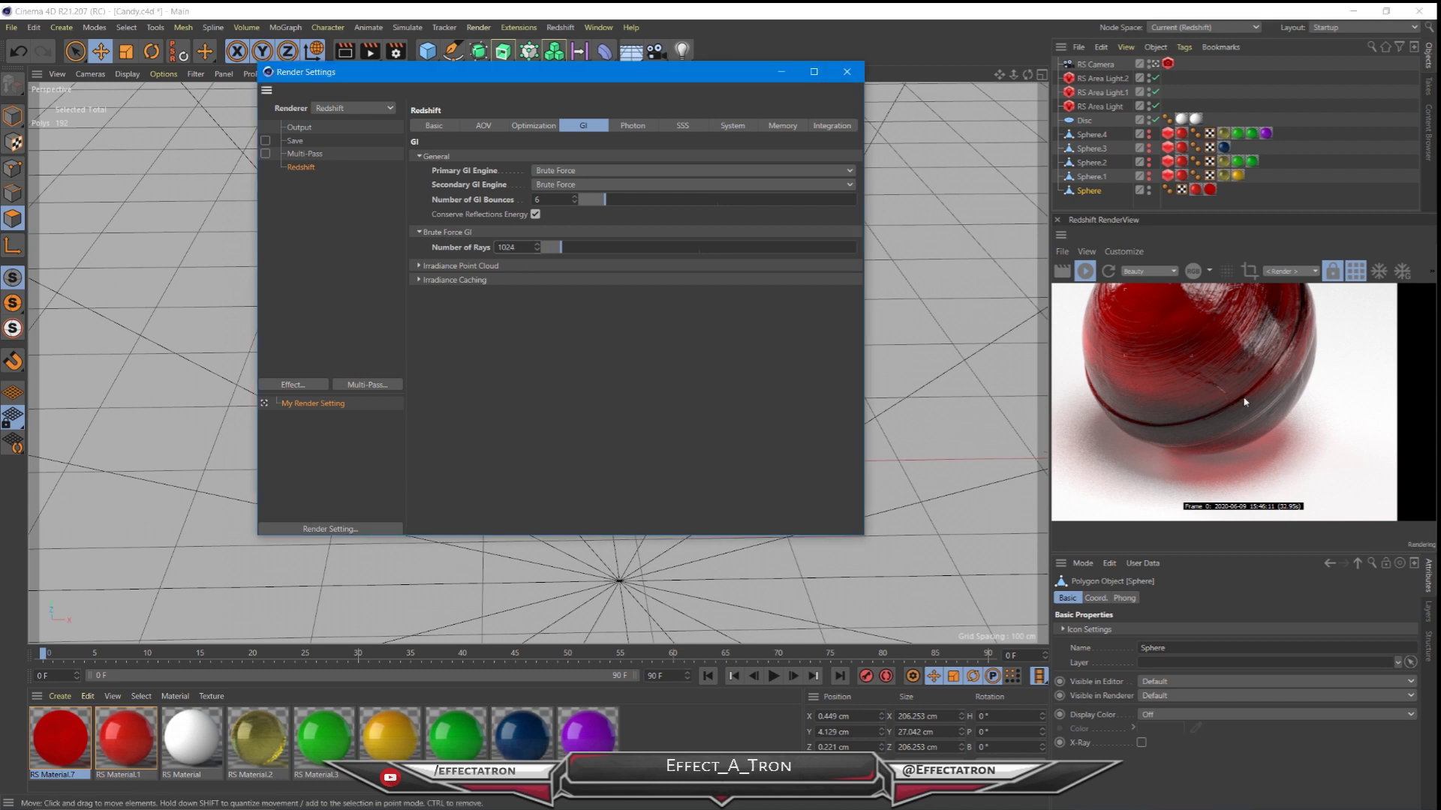
- Enable the render region and fit it over the sphere's lower-left edge and its adjoining shadow in the render preview
click(1249, 271)
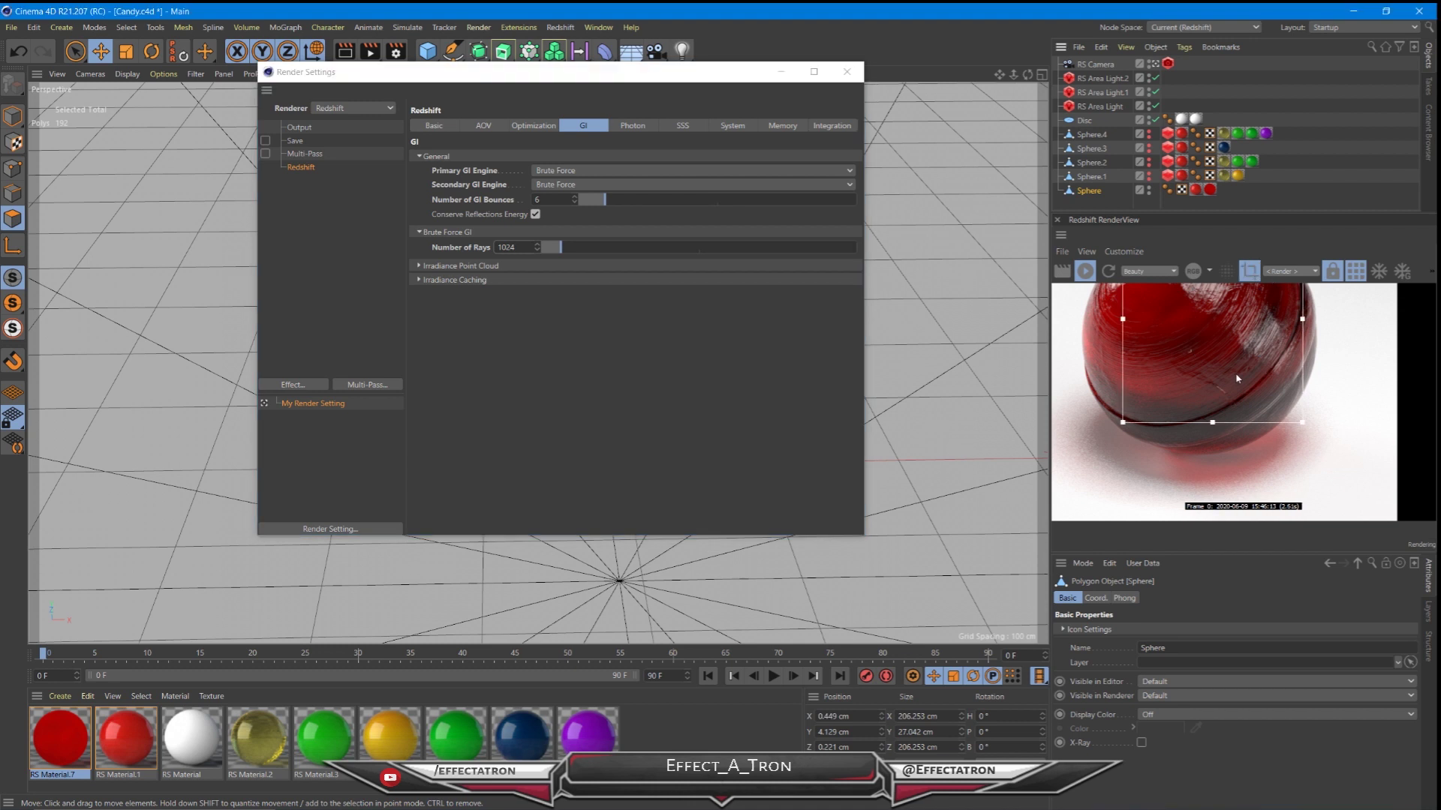
drag(1237, 379, 1130, 394)
drag(1204, 308, 1109, 381)
drag(1091, 429, 1125, 387)
middle_drag(1125, 387, 1224, 409)
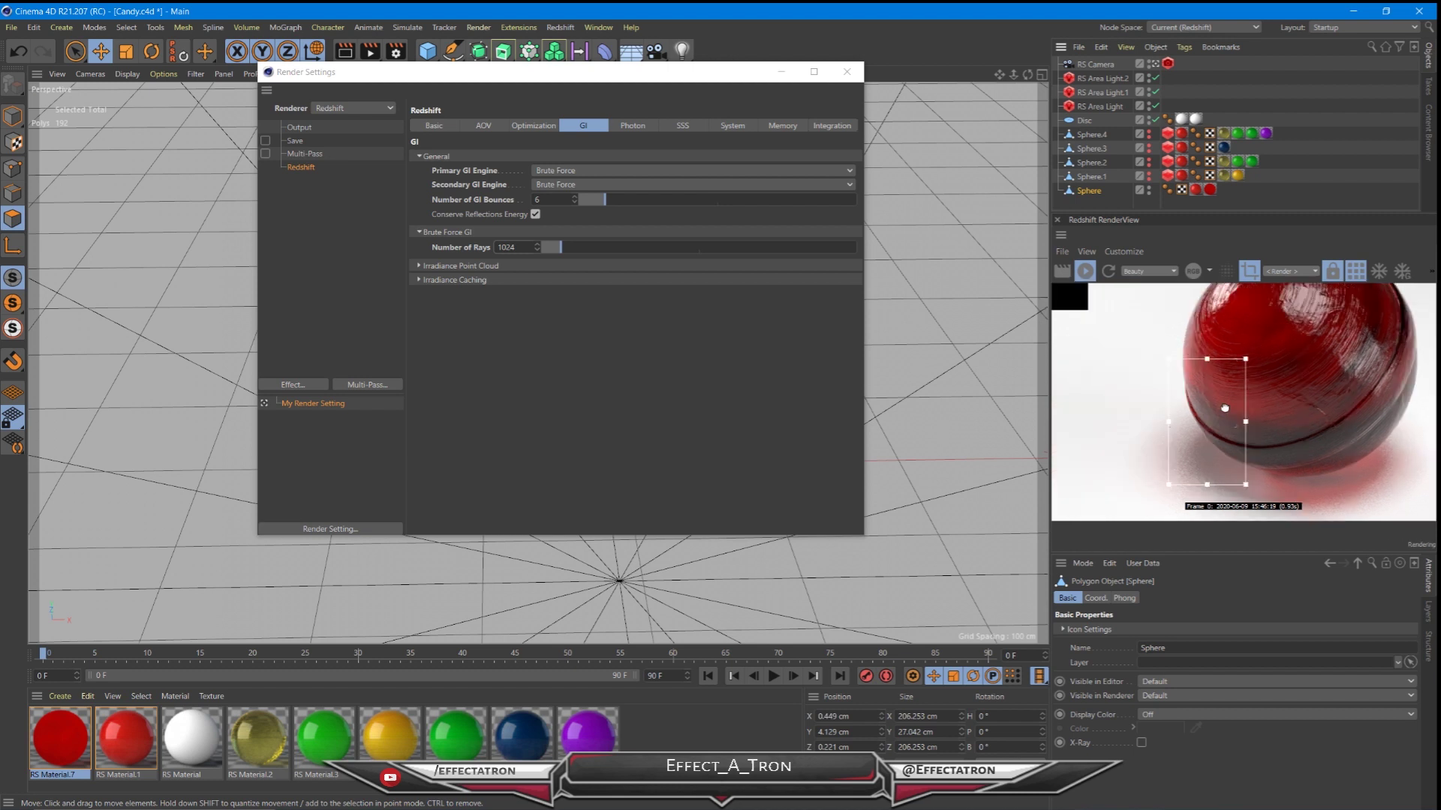
scroll(1211, 436, up, 2)
scroll(1206, 412, down, 1)
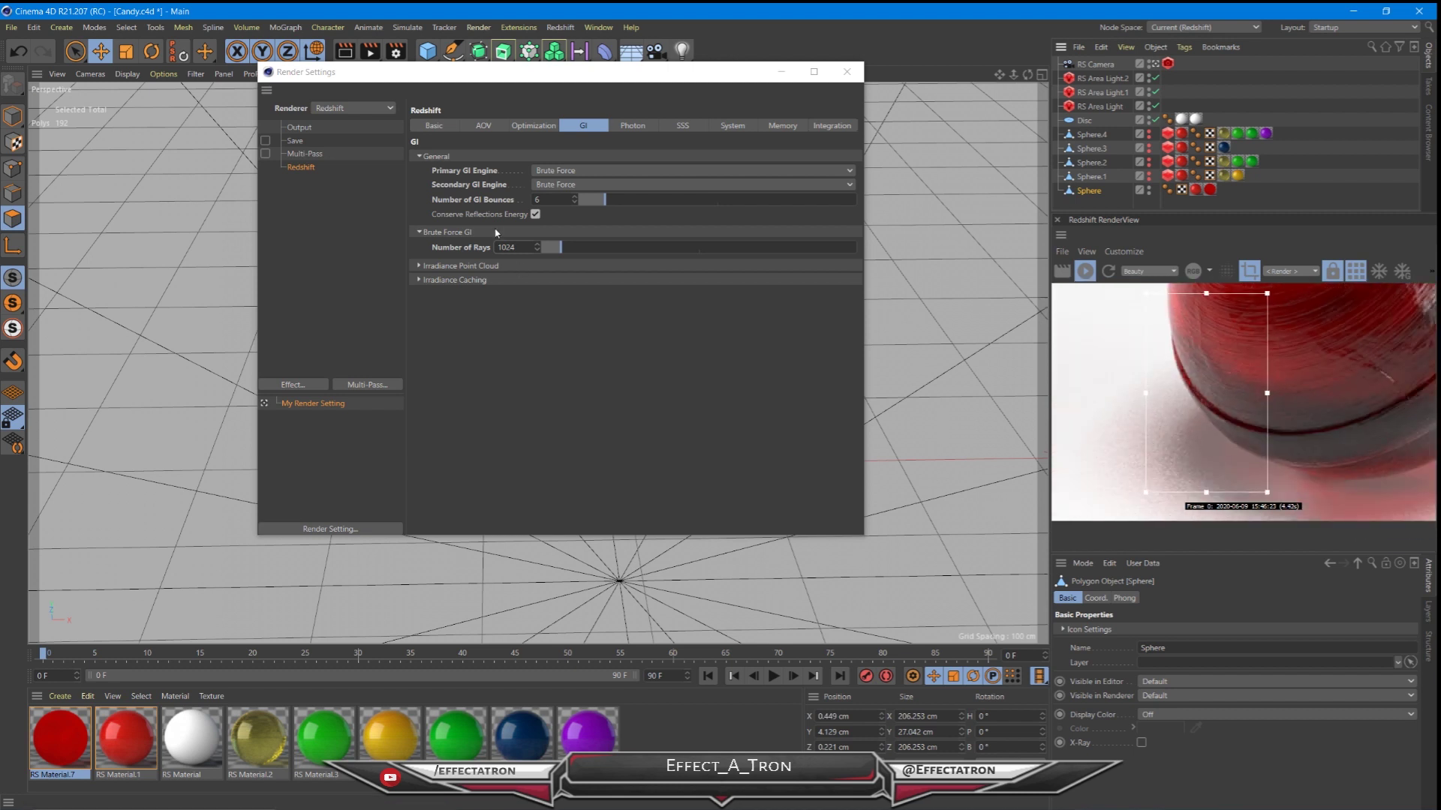
- Review Redshift's basic unified sampling settings, including the adaptive error threshold, and collapse the Sample Filtering section
click(436, 126)
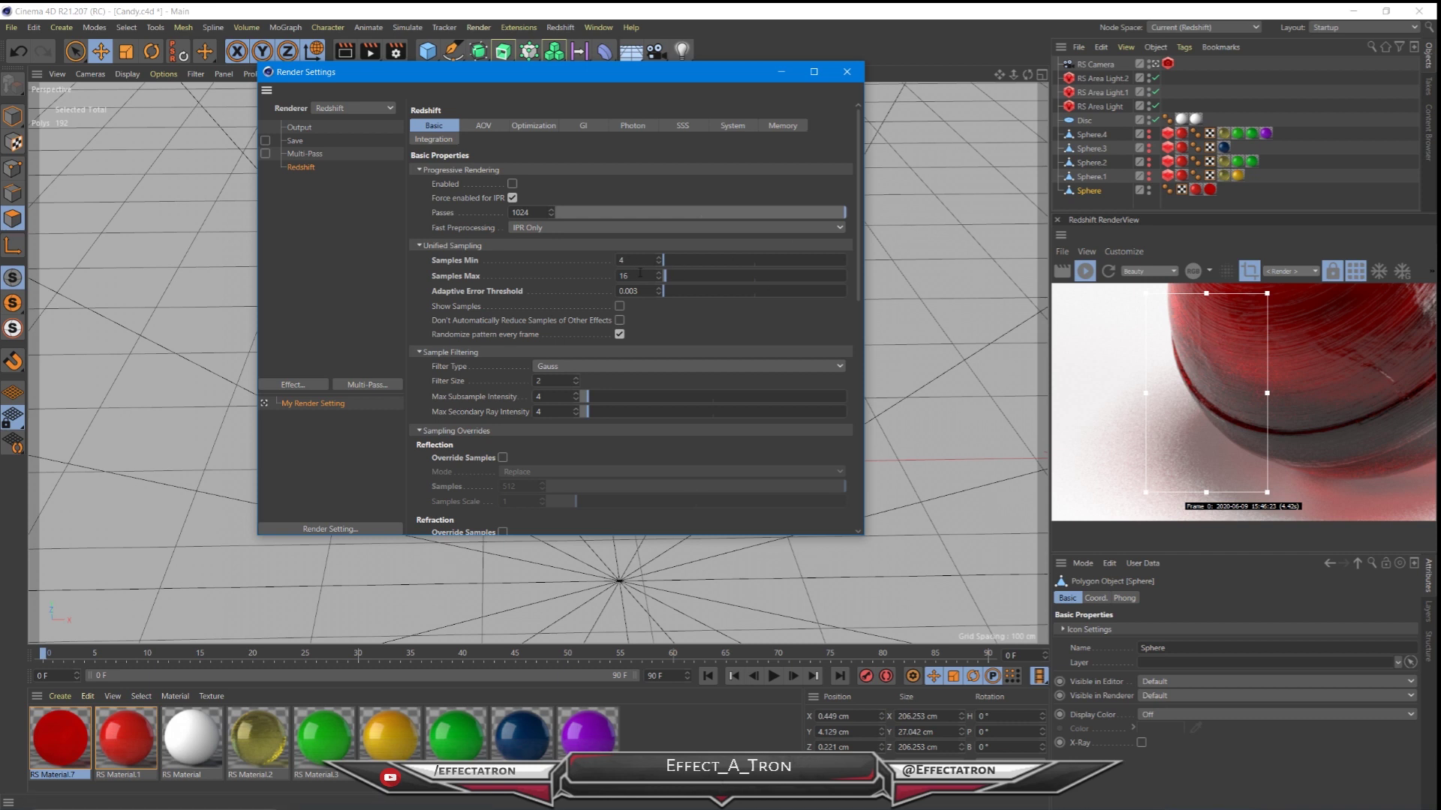
click(443, 293)
scroll(495, 388, down, 2)
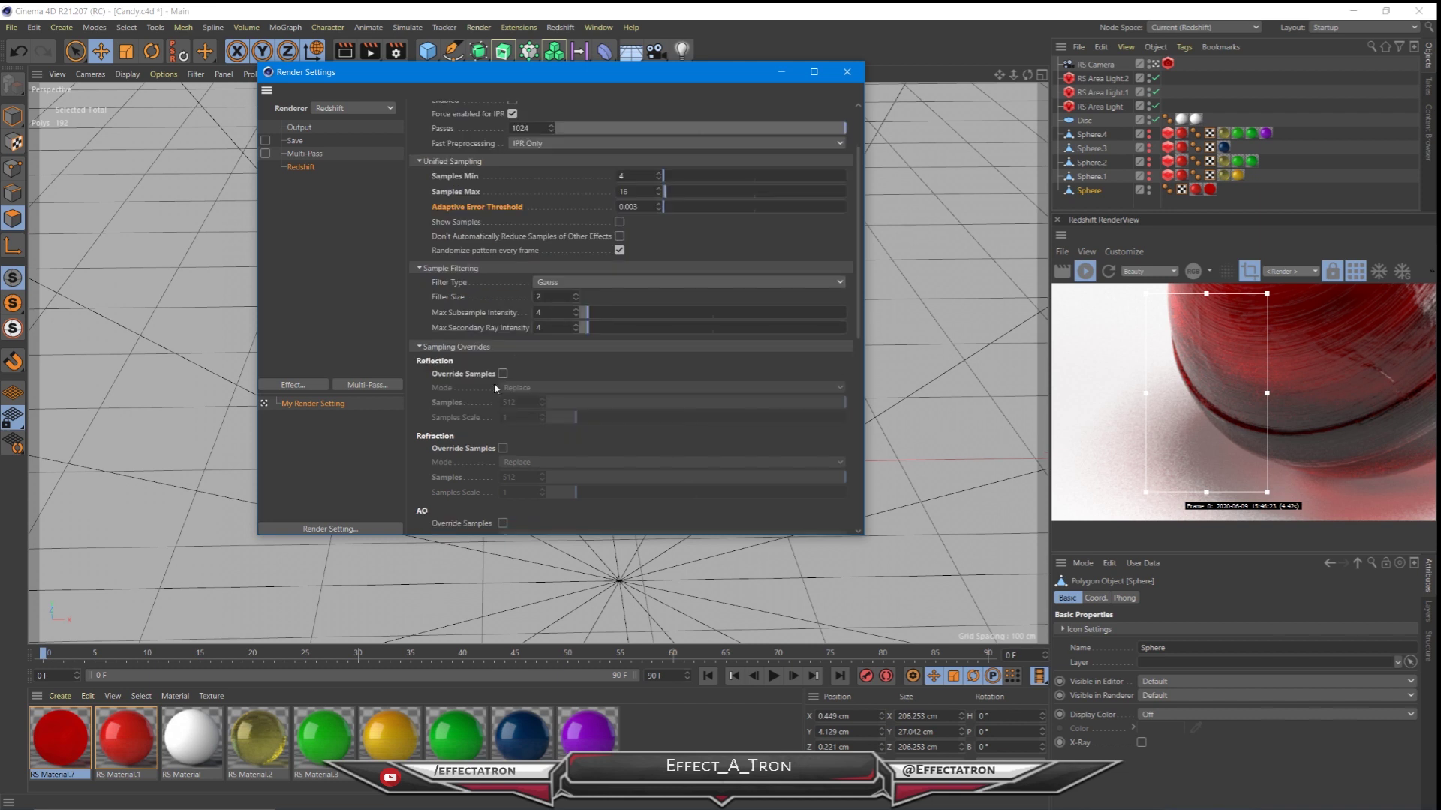
click(419, 347)
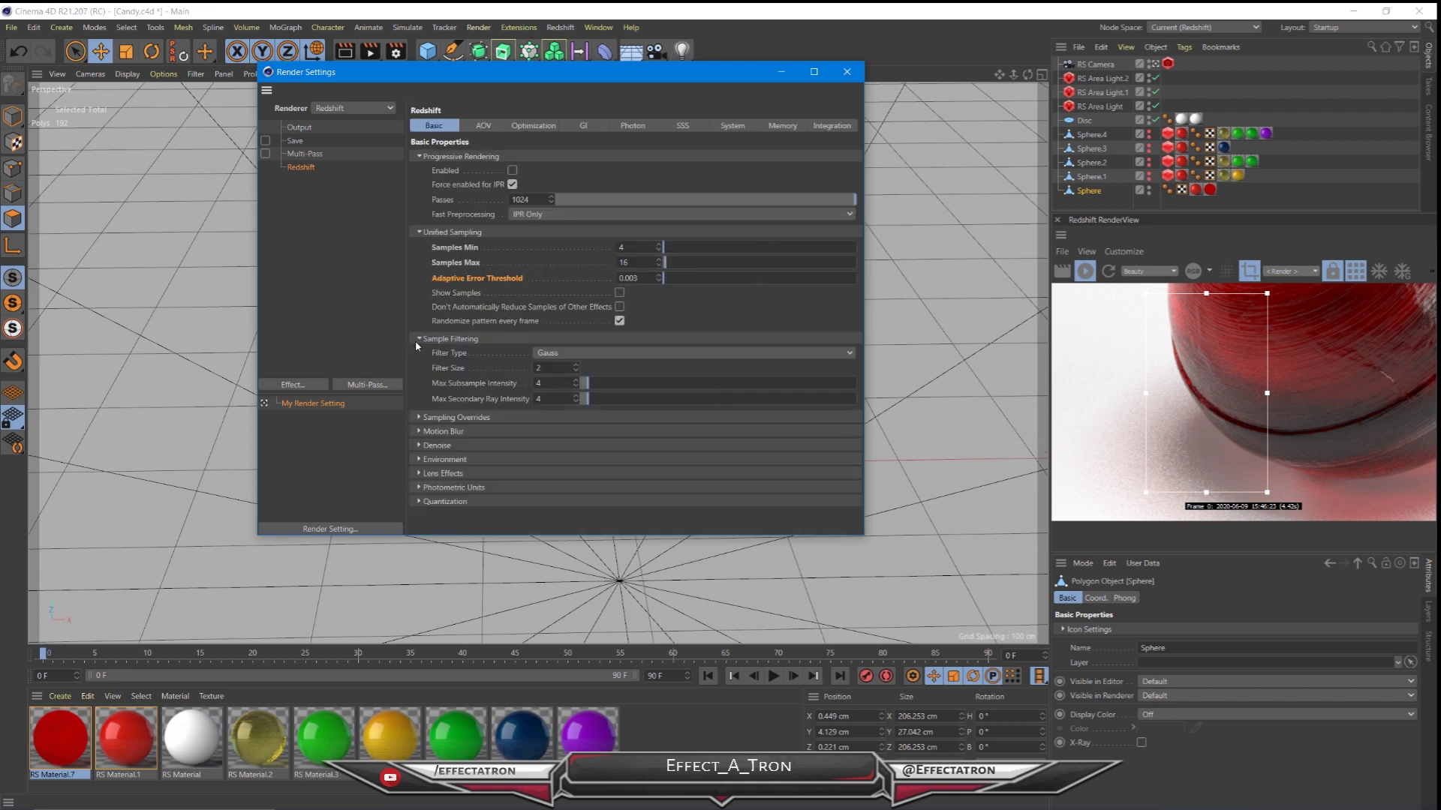
click(418, 339)
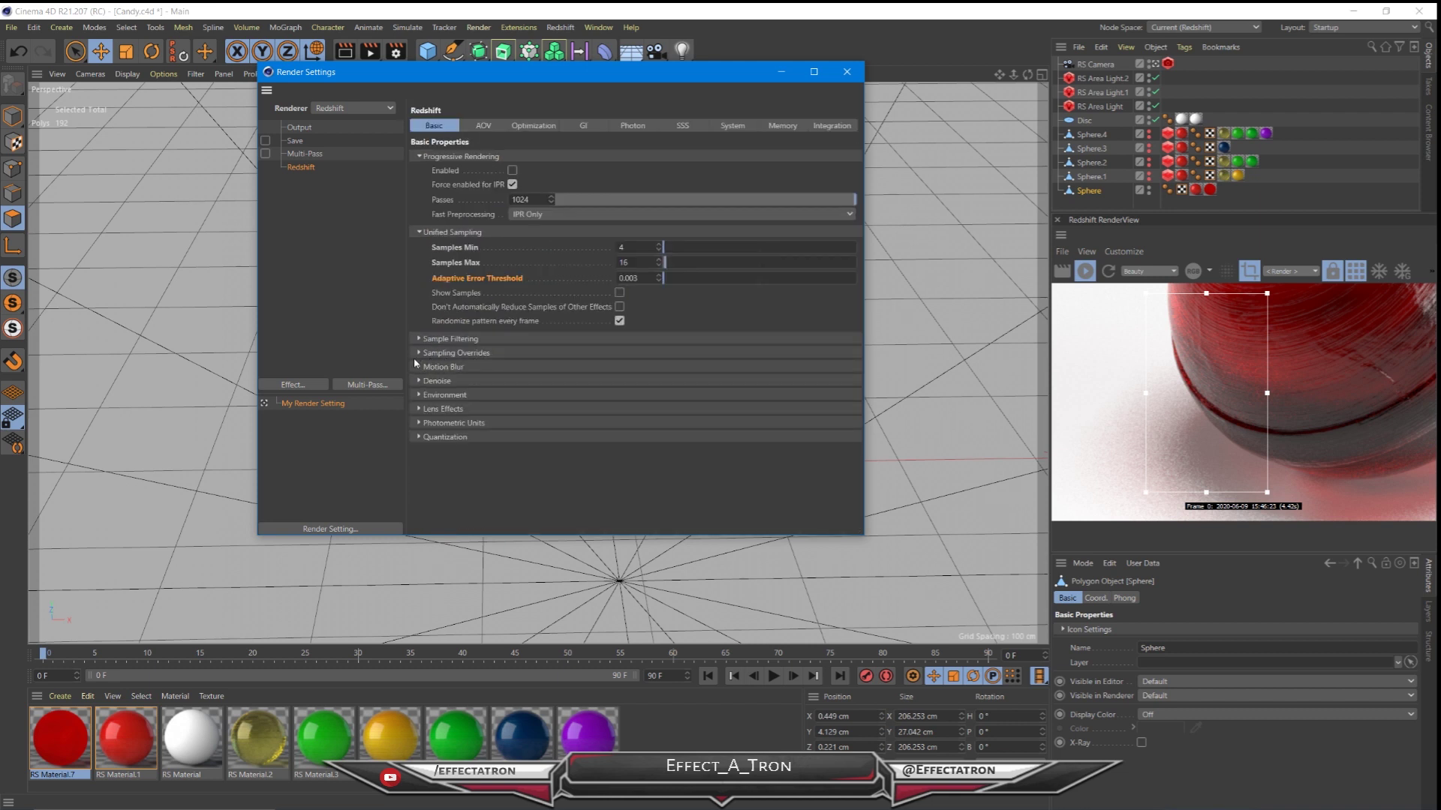
- Enable the reflection and refraction sample overrides in Replace mode with 512 samples each
click(419, 352)
scroll(465, 365, down, 2)
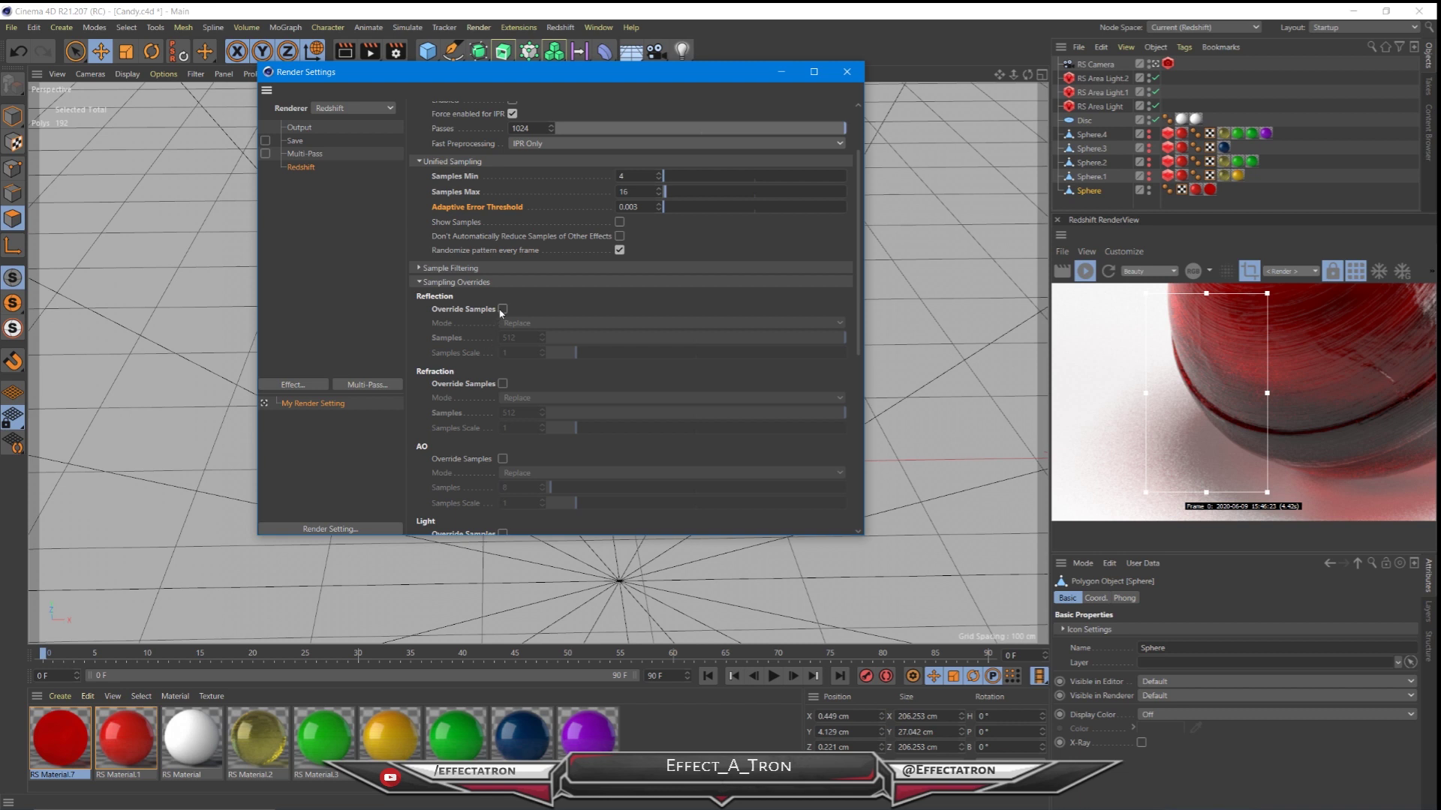
click(502, 309)
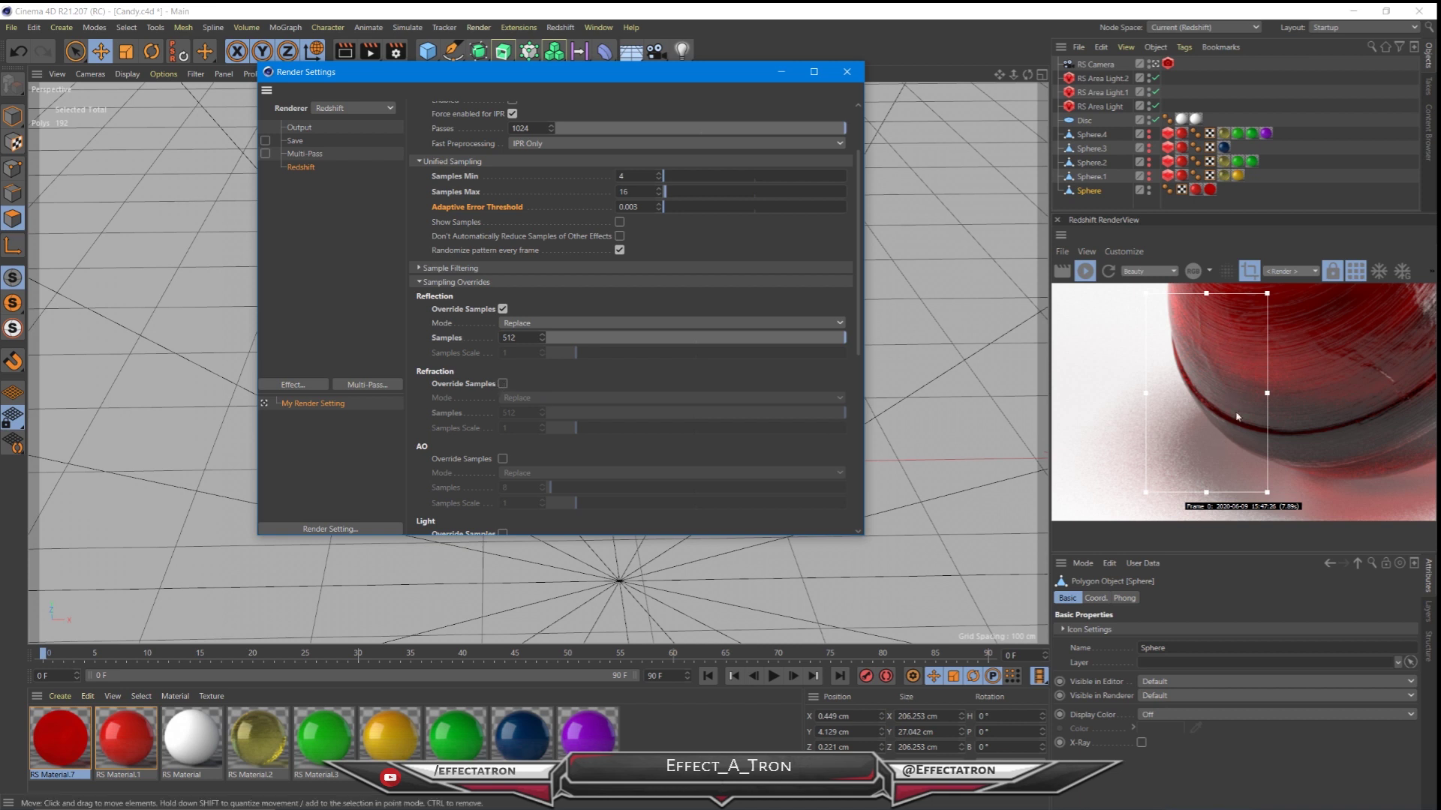
click(502, 383)
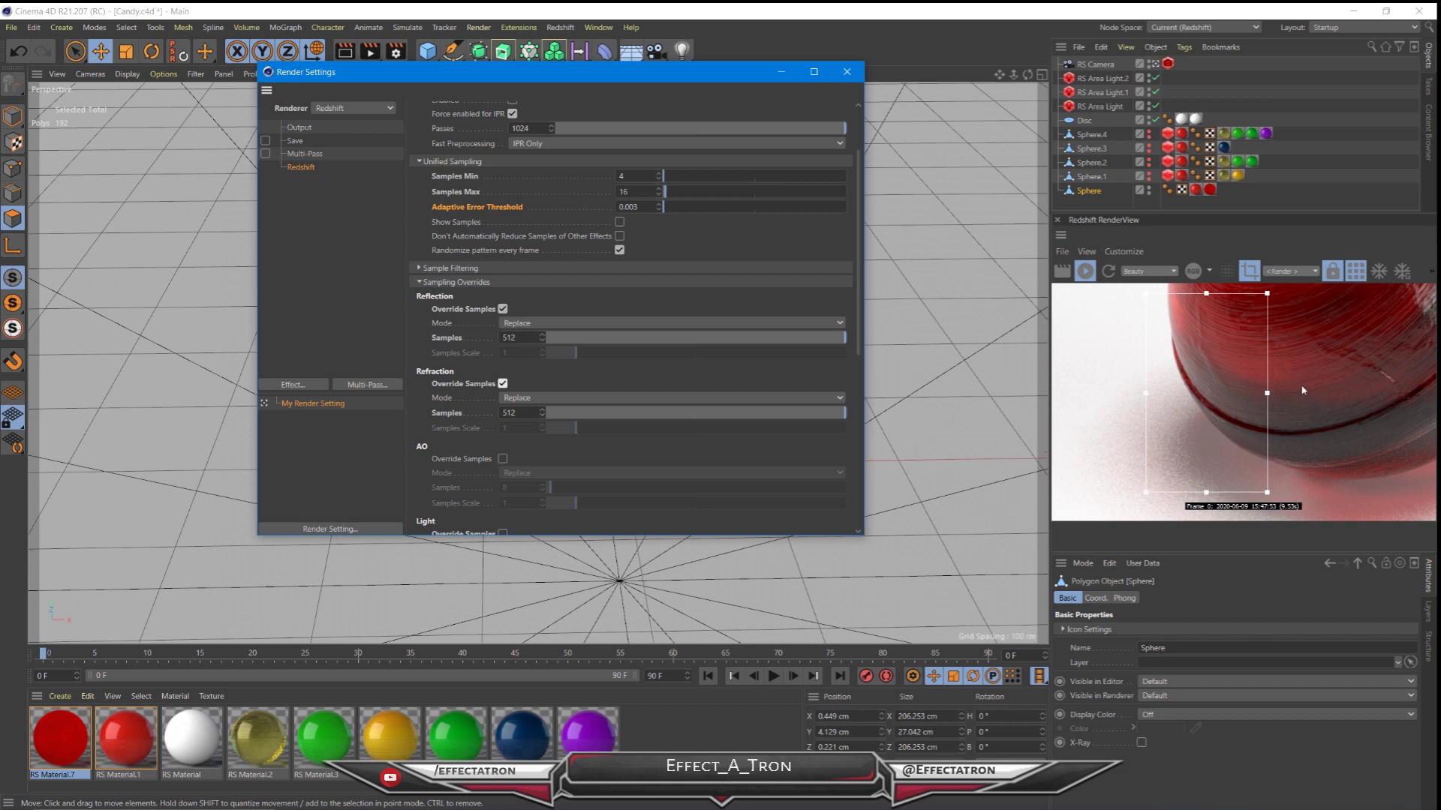
scroll(1296, 369, up, 3)
drag(1164, 364, 1289, 377)
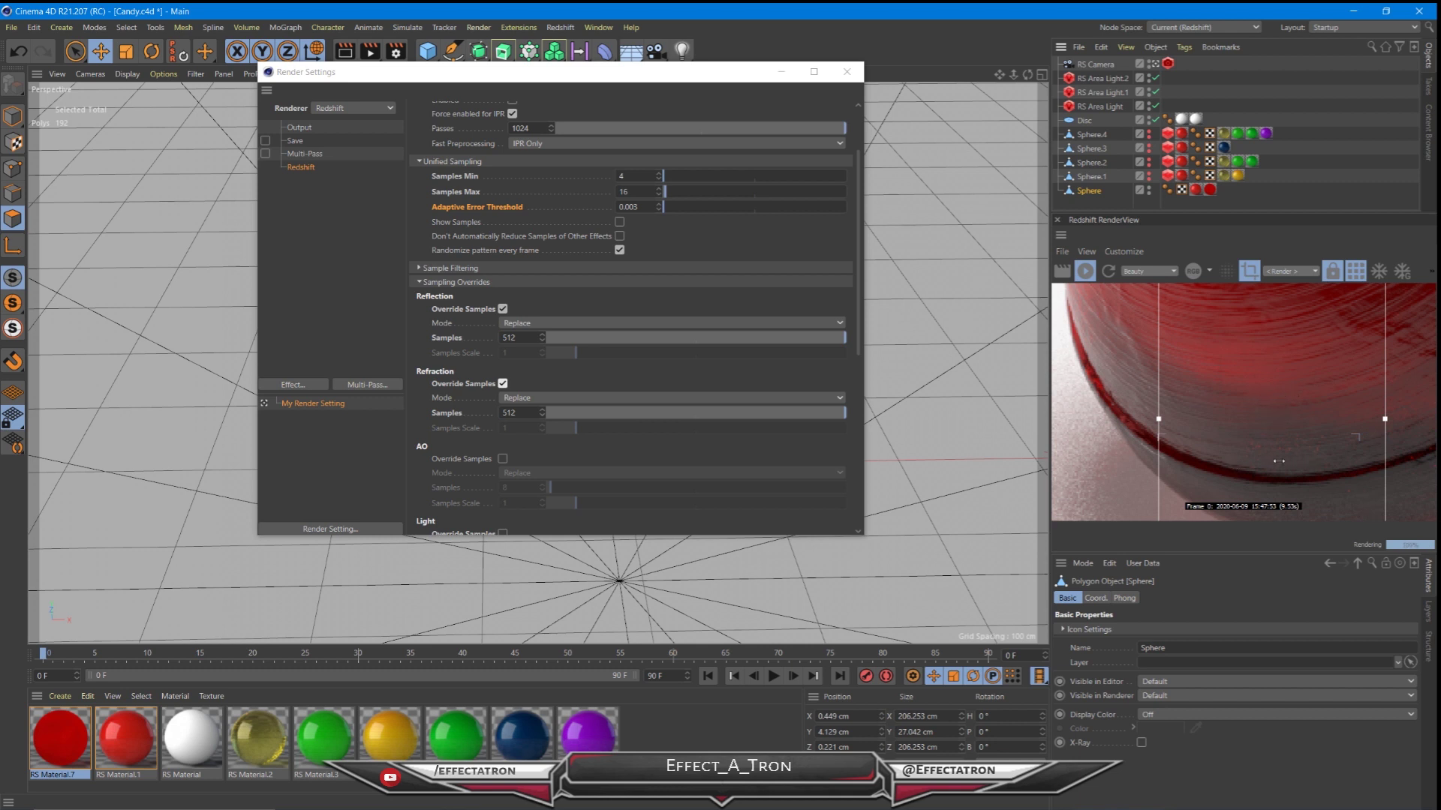
scroll(1250, 450, down, 5)
drag(1270, 419, 1182, 395)
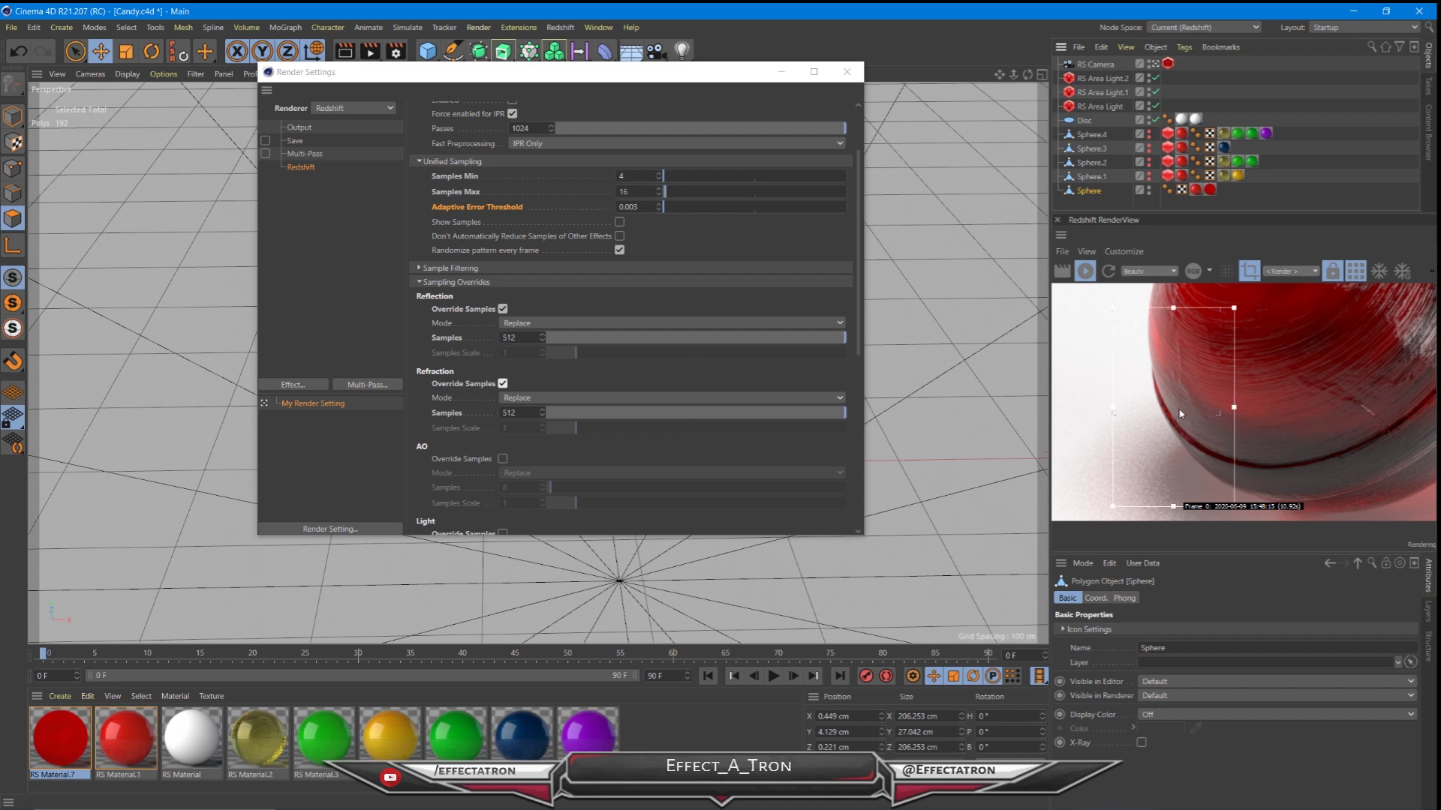
- Enable the light sample override in Replace mode with 1024 samples
click(411, 415)
scroll(435, 415, down, 5)
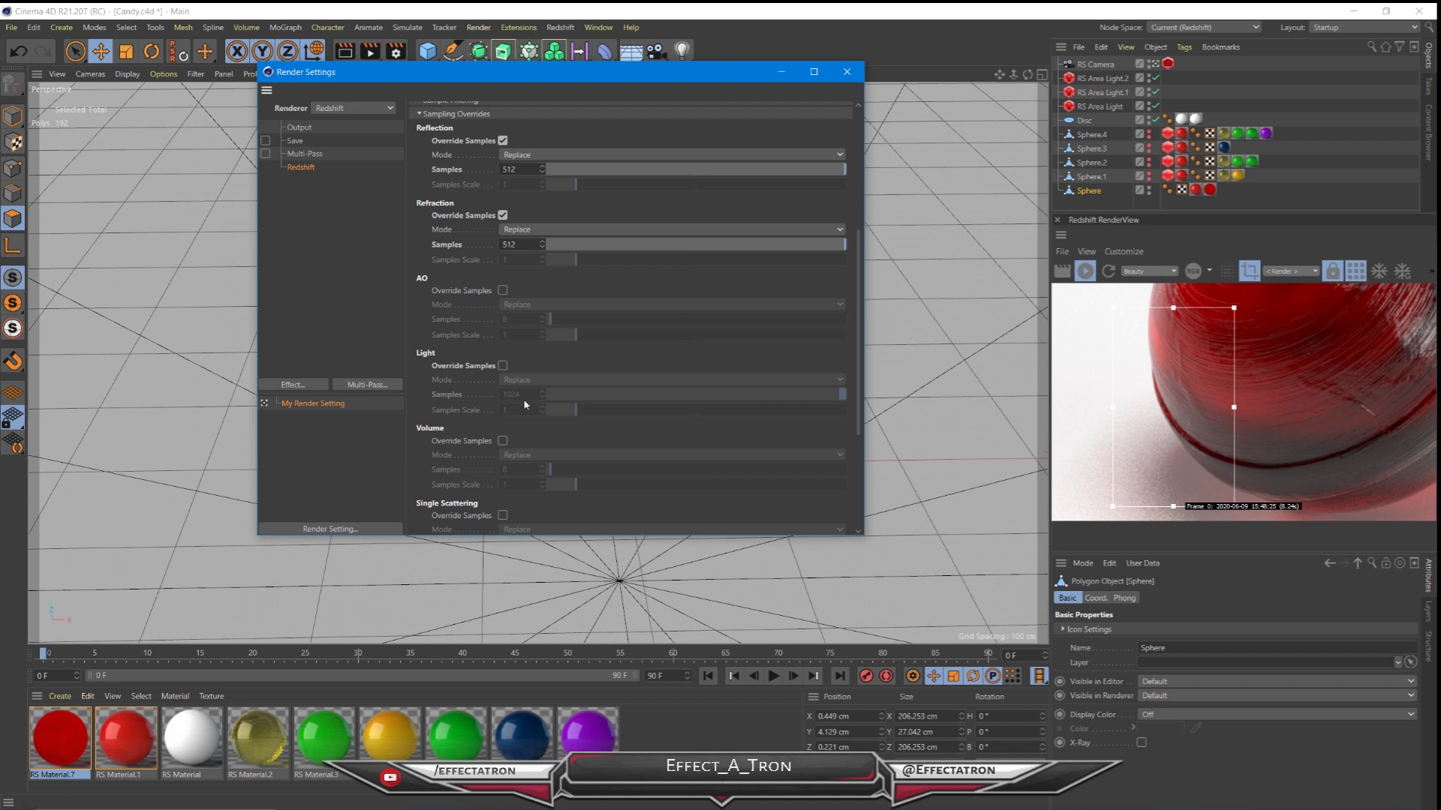
scroll(463, 390, up, 1)
scroll(460, 405, down, 4)
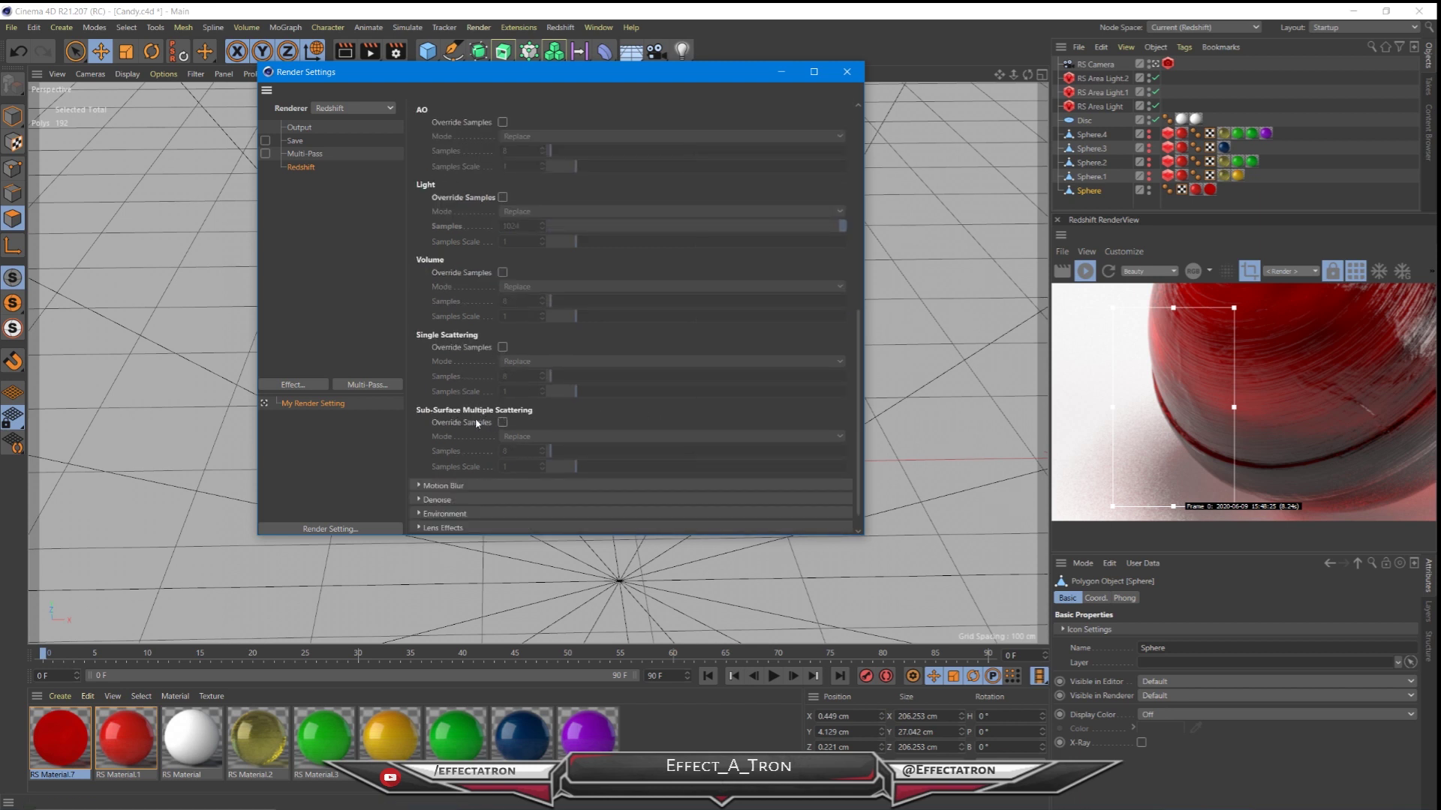
scroll(465, 398, up, 1)
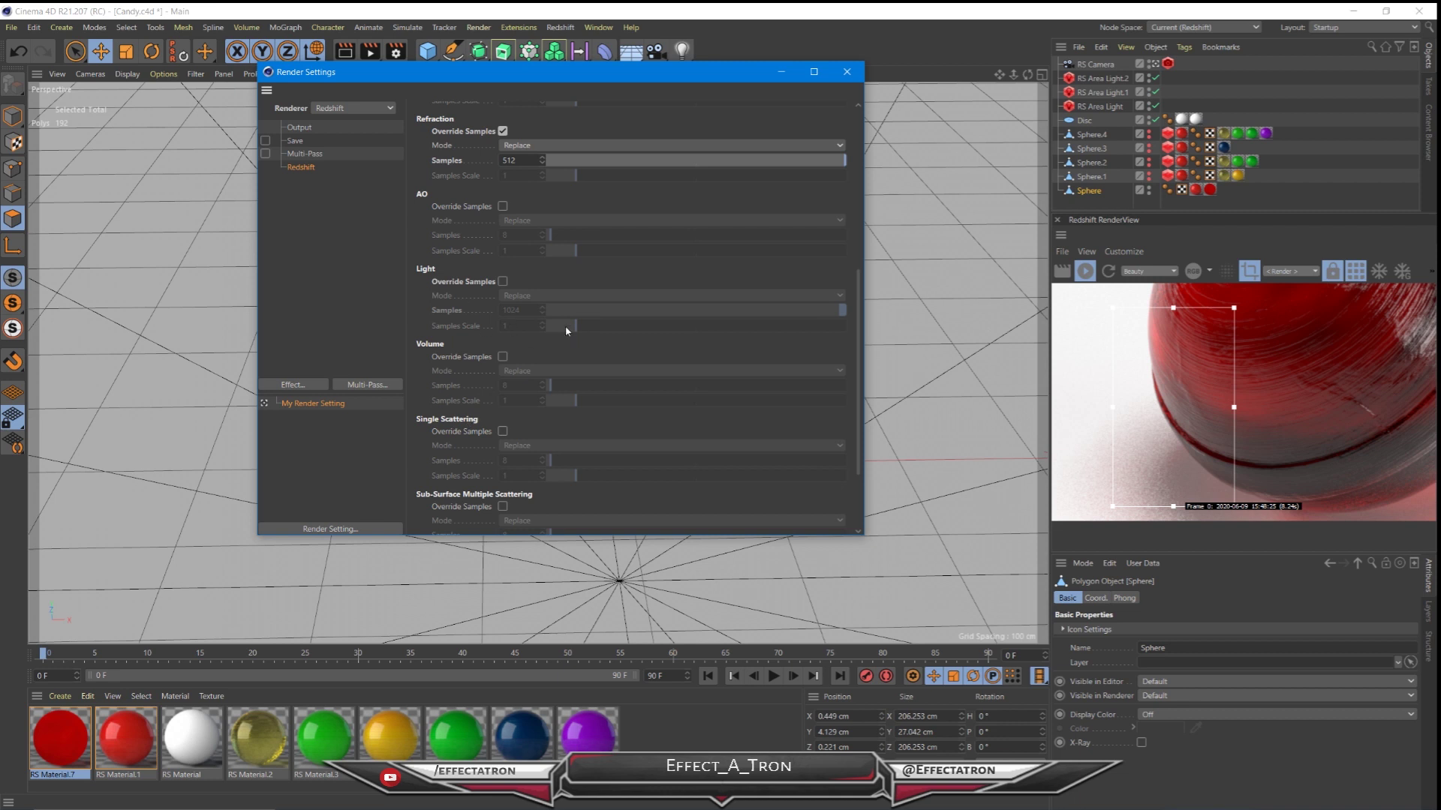
click(503, 282)
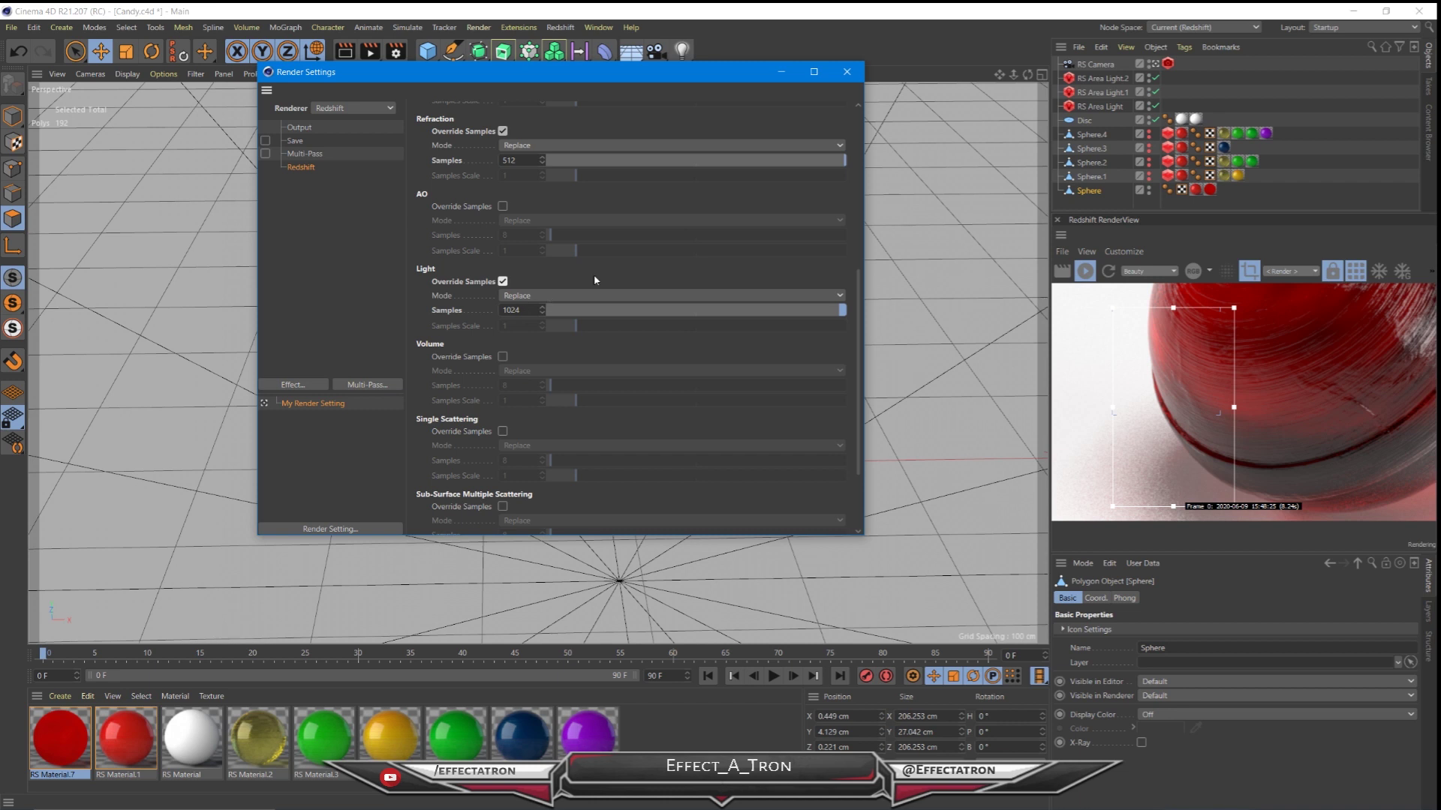
- Examine the noise in the shadow beside the sphere inside and outside the render region
scroll(1148, 439, up, 3)
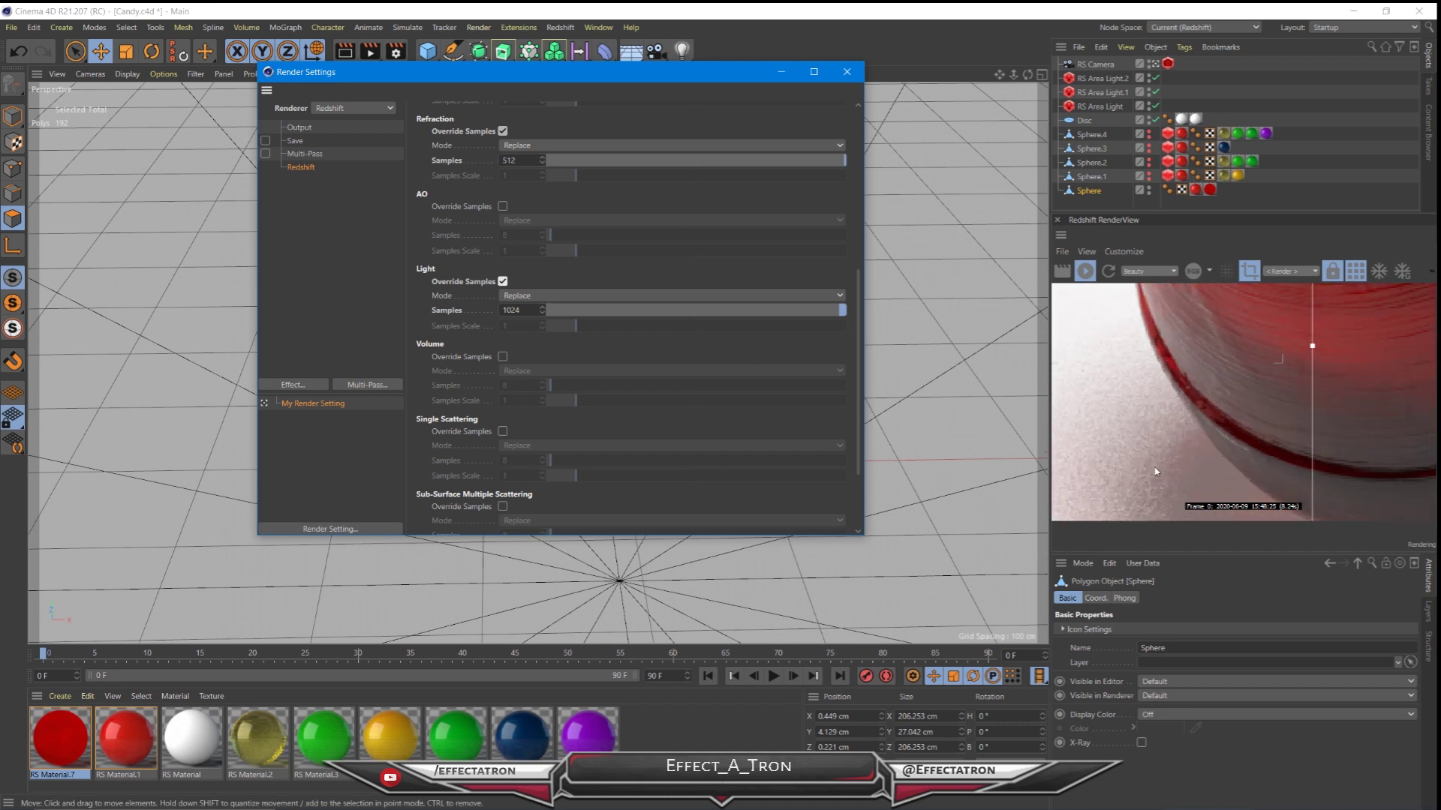
scroll(1148, 435, down, 1)
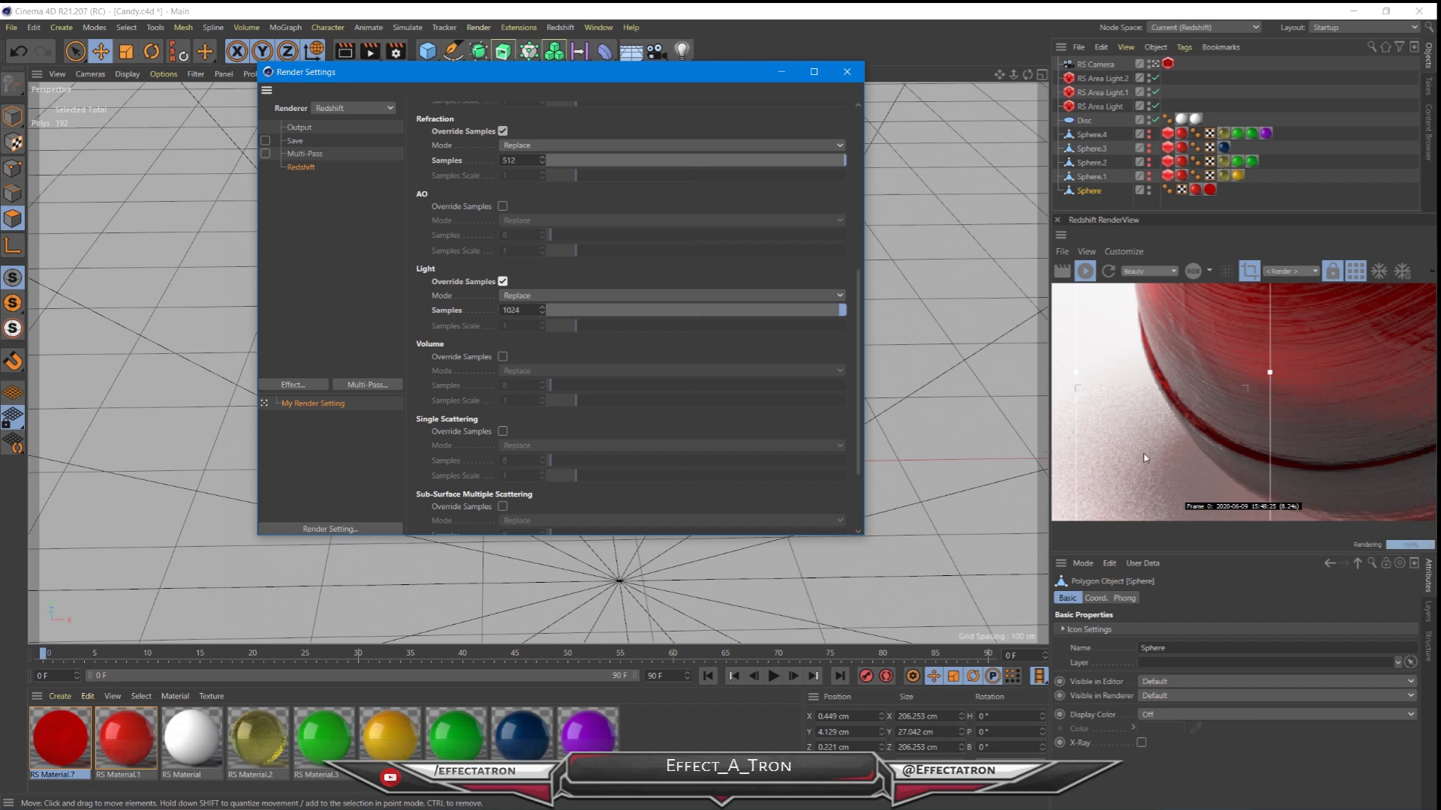
middle_drag(1145, 471, 1150, 422)
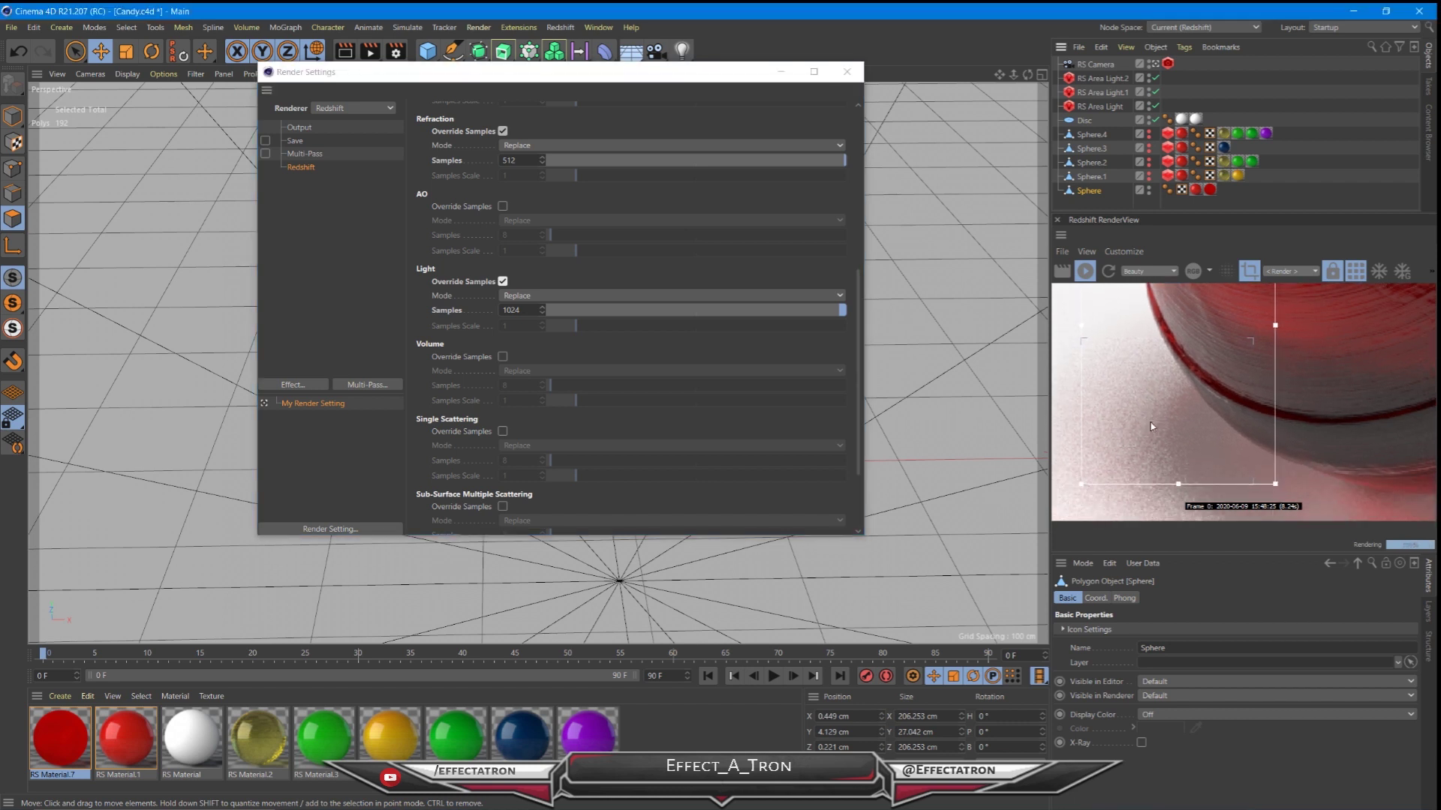
scroll(1156, 407, down, 3)
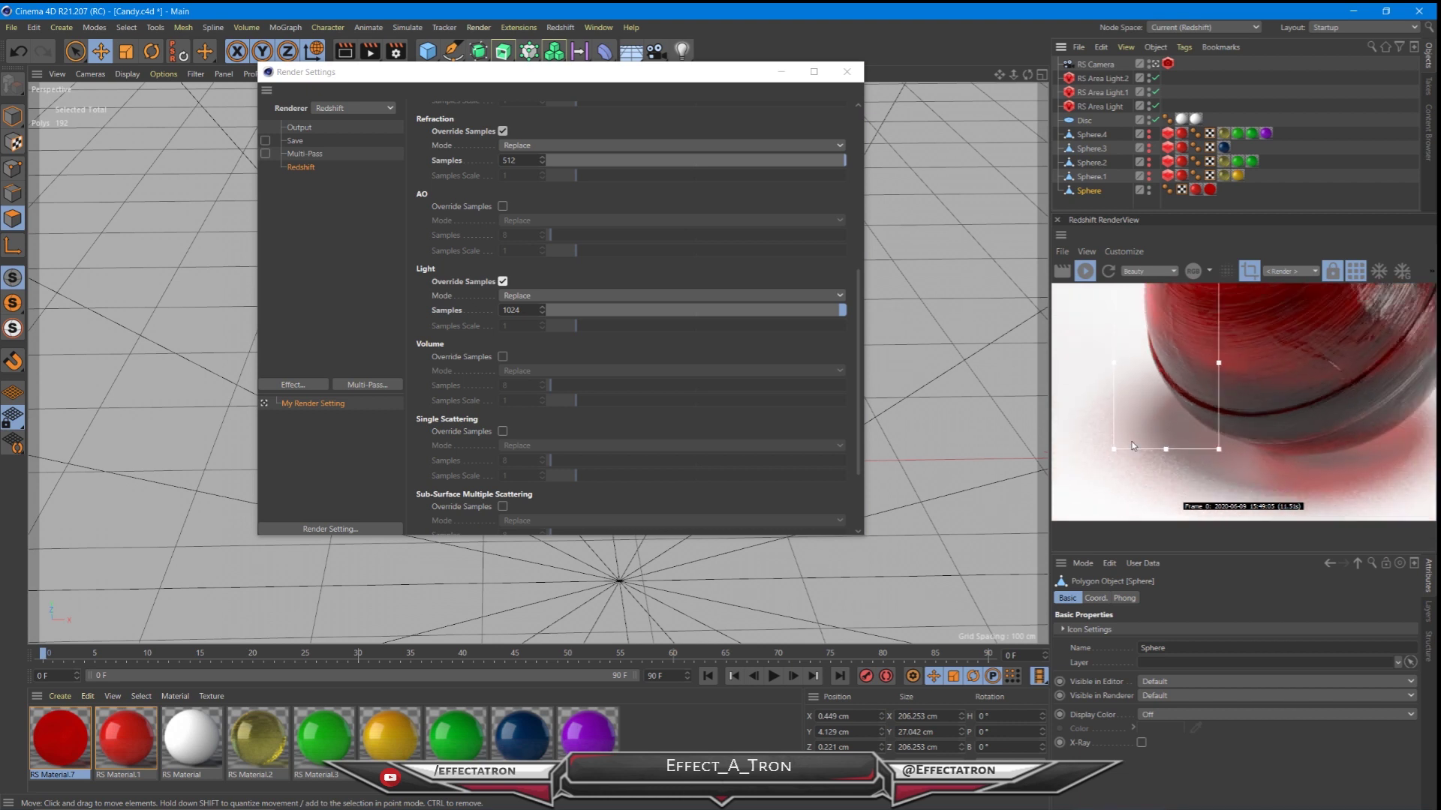
scroll(1133, 446, down, 2)
scroll(1133, 446, up, 2)
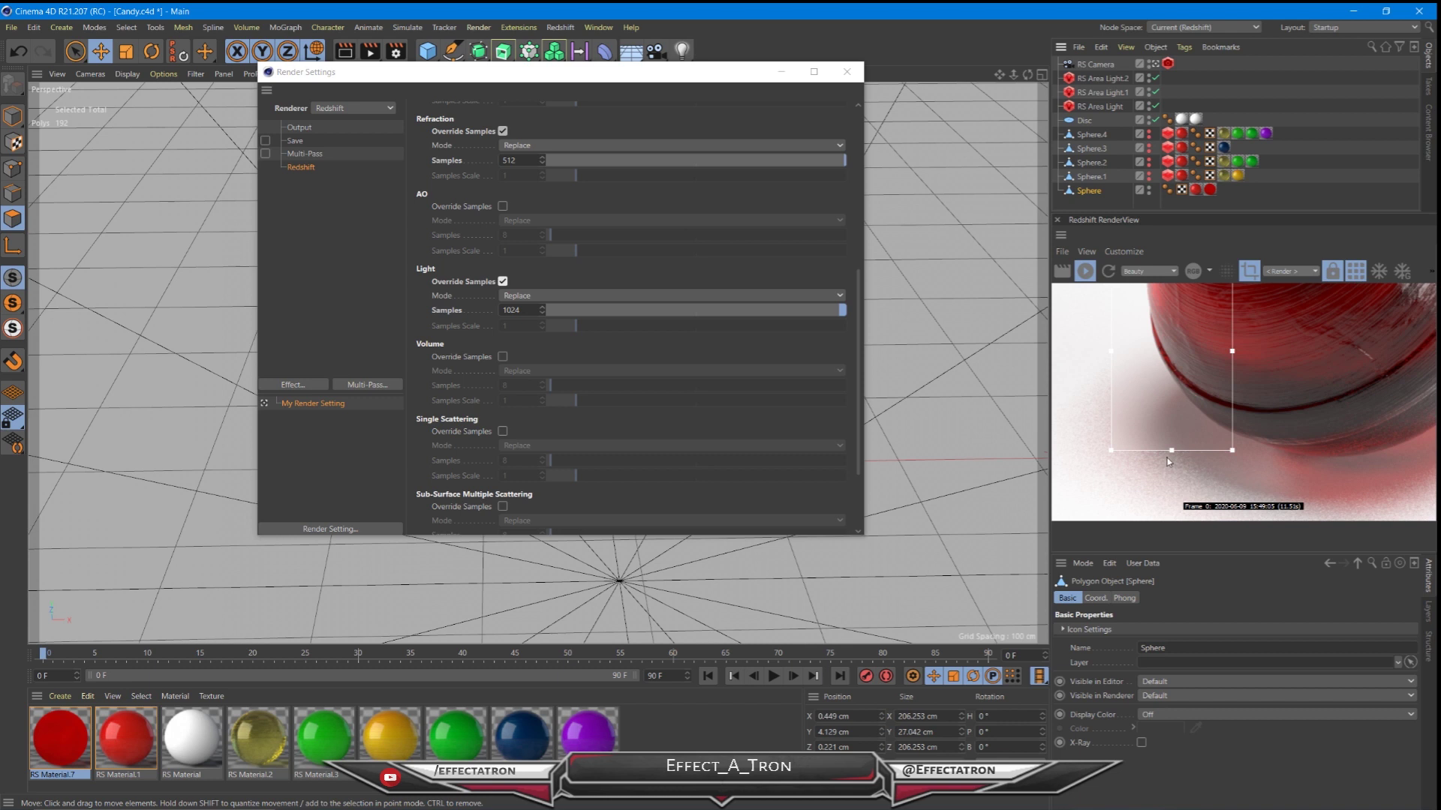
scroll(1291, 475, down, 2)
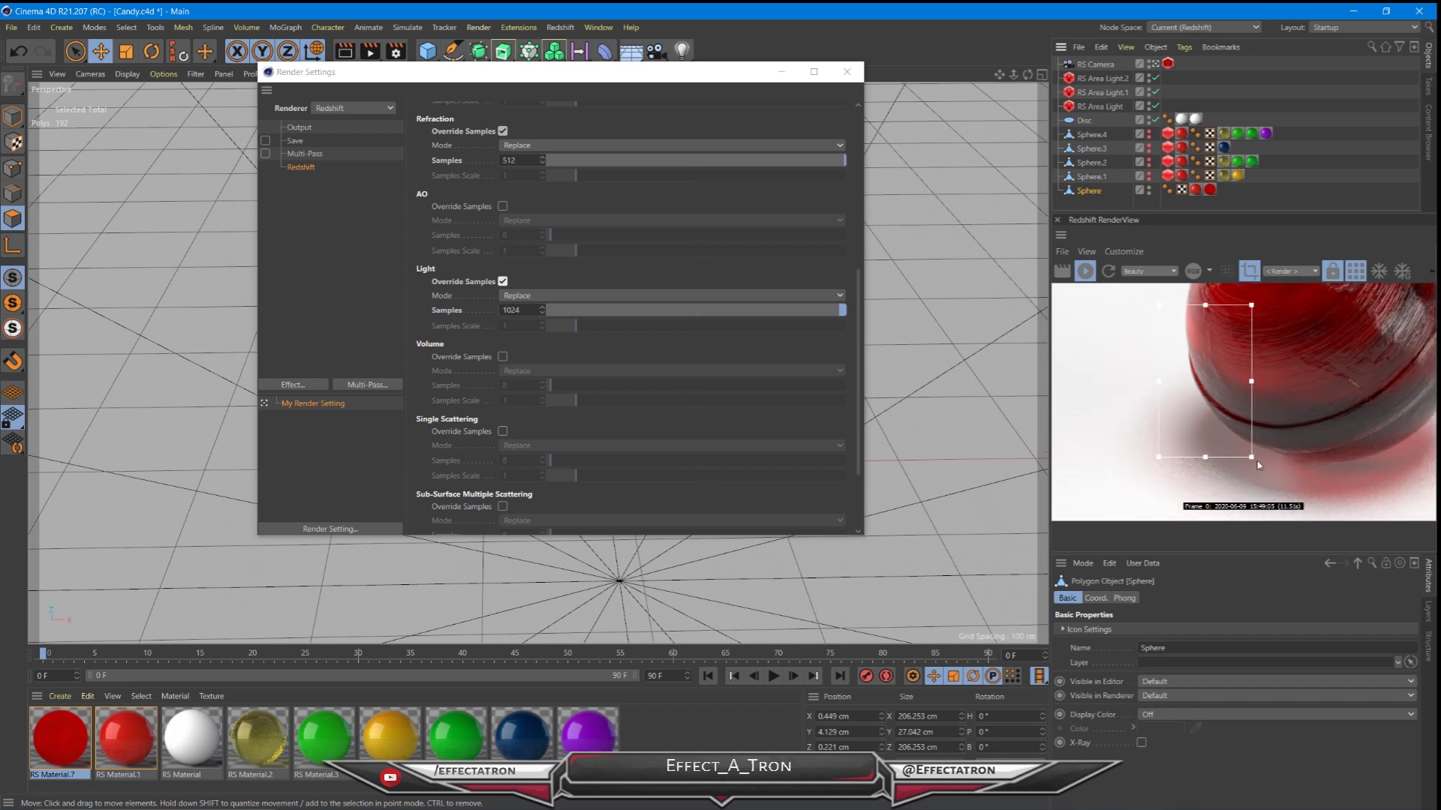
- Move the render region to the red shadow beneath the sphere and inspect the noise there
drag(1202, 398, 1313, 457)
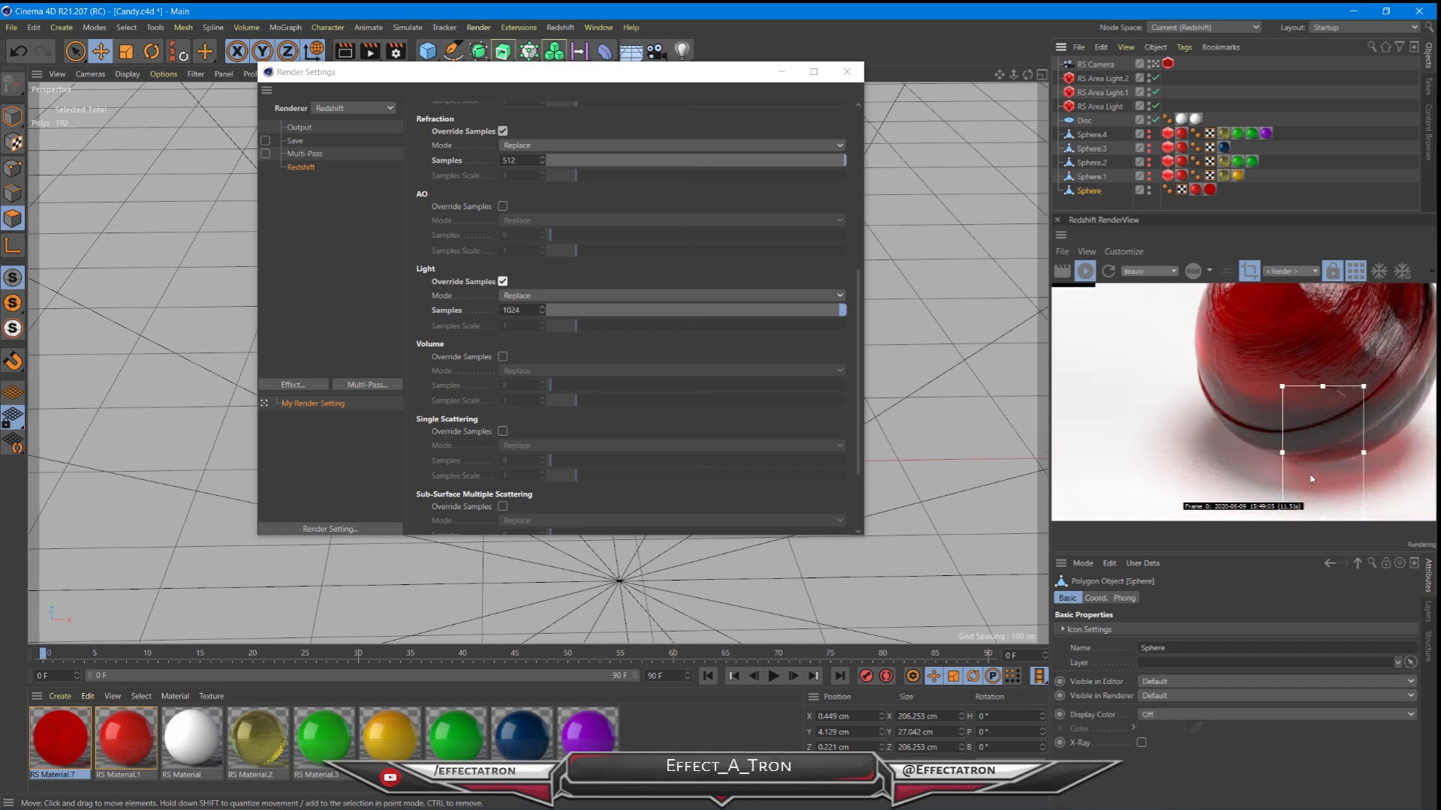
scroll(1159, 420, up, 2)
scroll(1155, 403, up, 2)
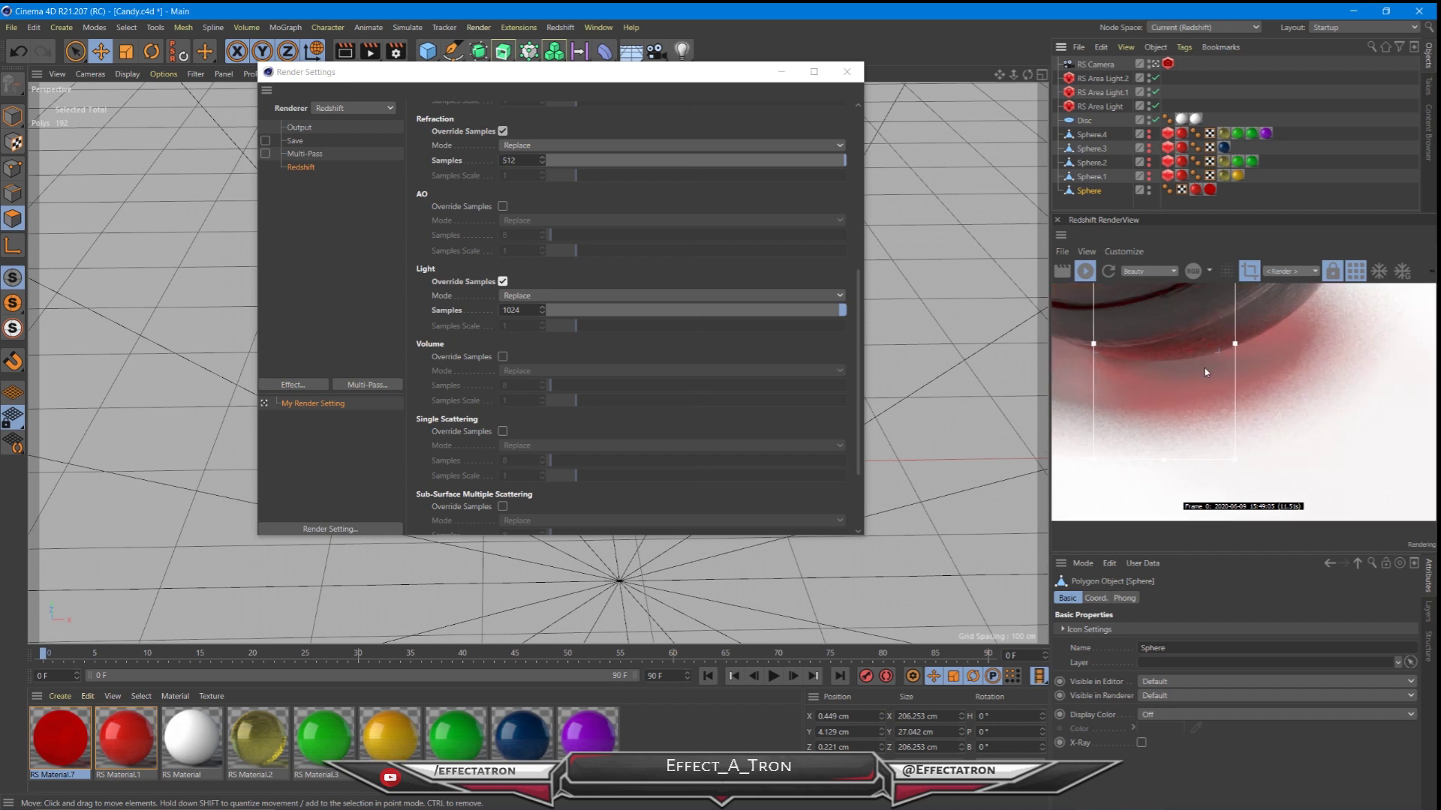
scroll(1173, 390, down, 2)
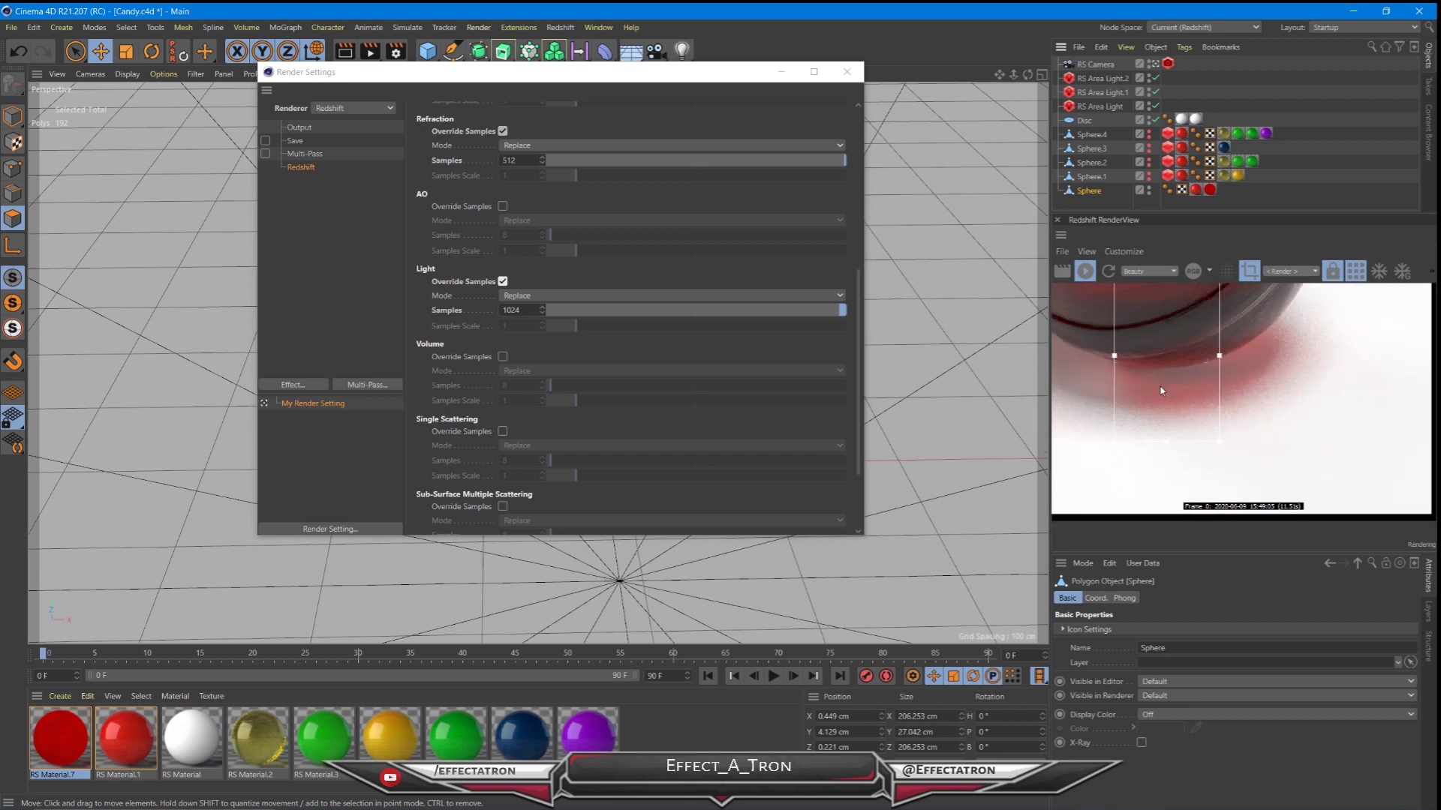
scroll(1162, 391, down, 3)
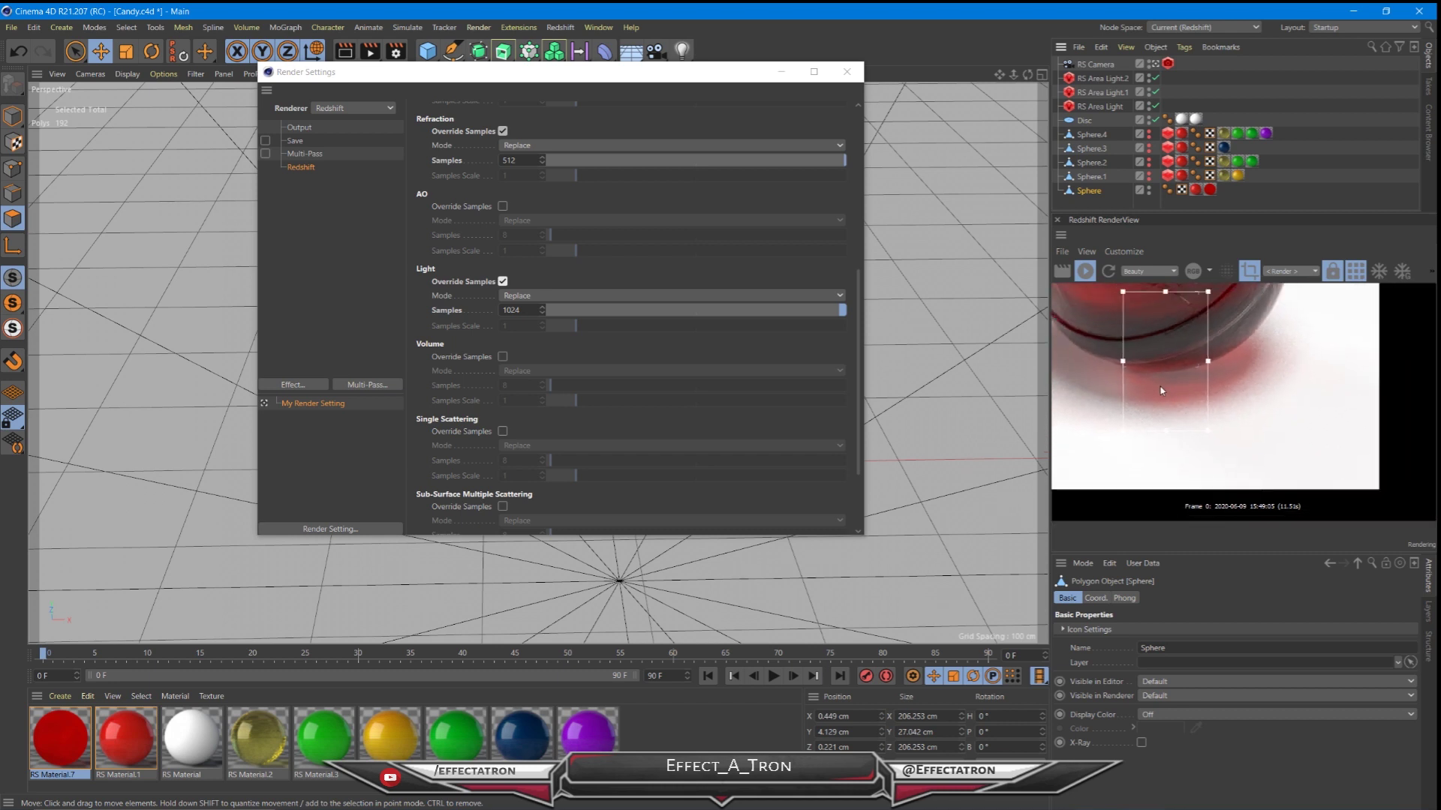
middle_drag(1160, 363, 1224, 424)
scroll(1224, 424, down, 1)
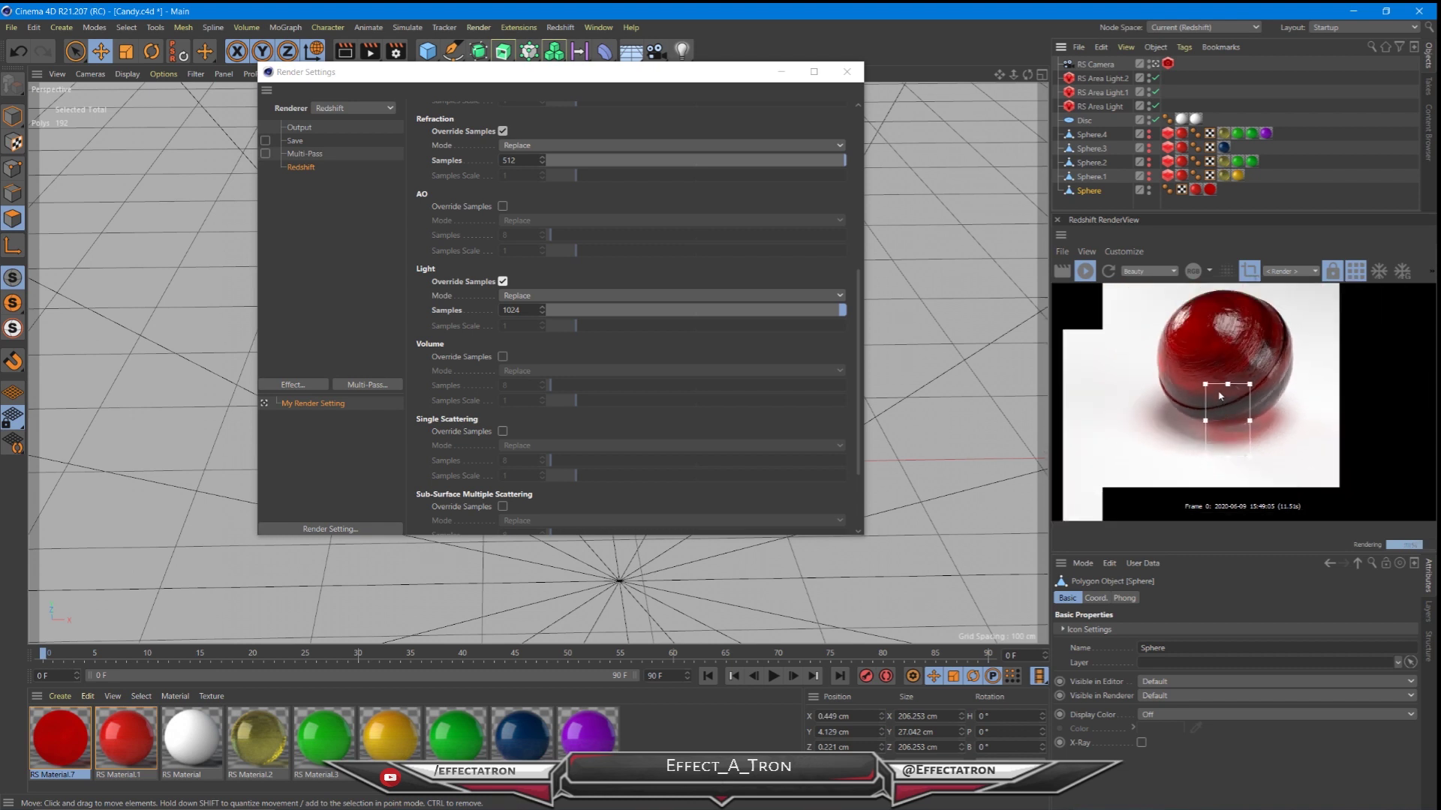
scroll(1228, 381, down, 1)
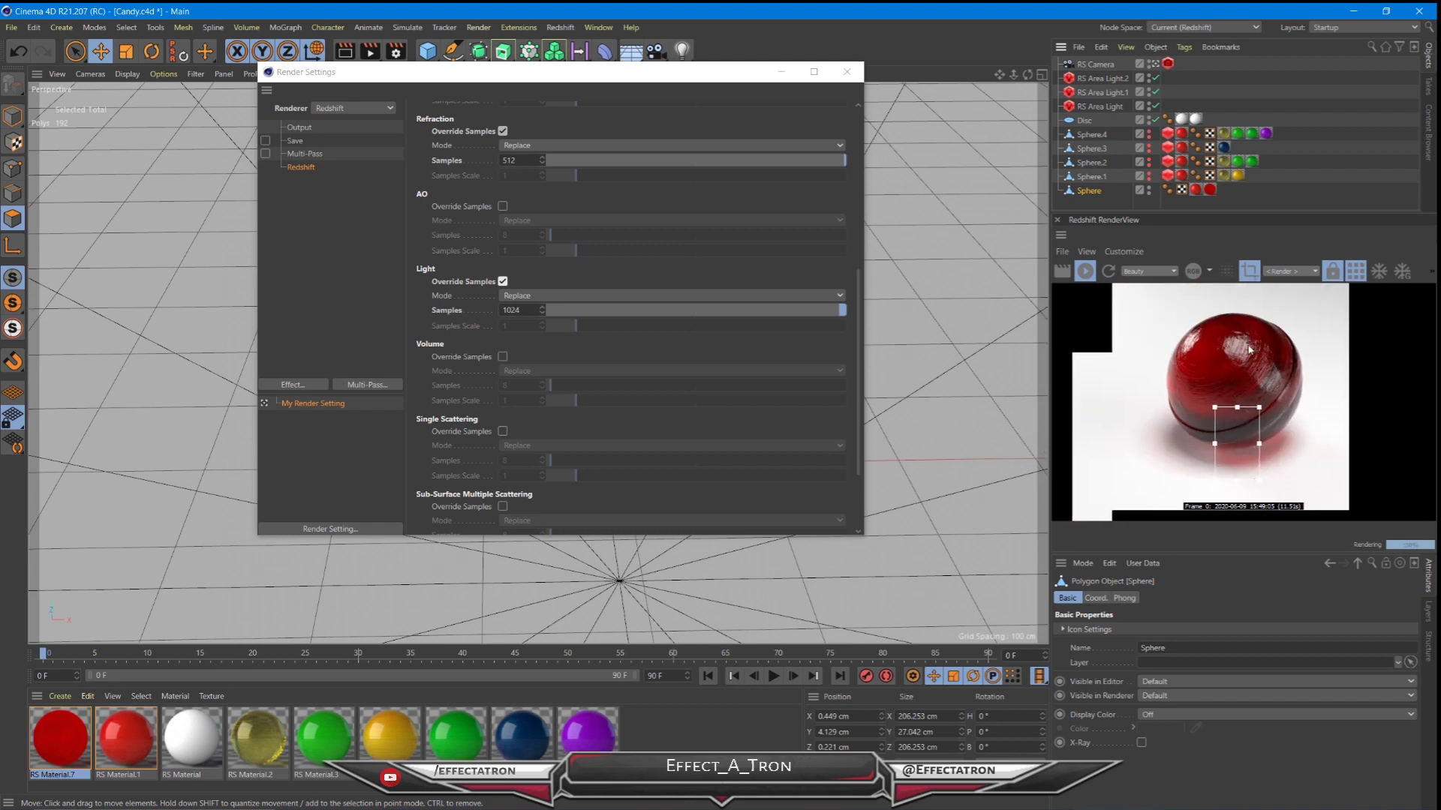
- Turn off the render region and review the unified sampling and sampling override values in the render settings
click(1249, 270)
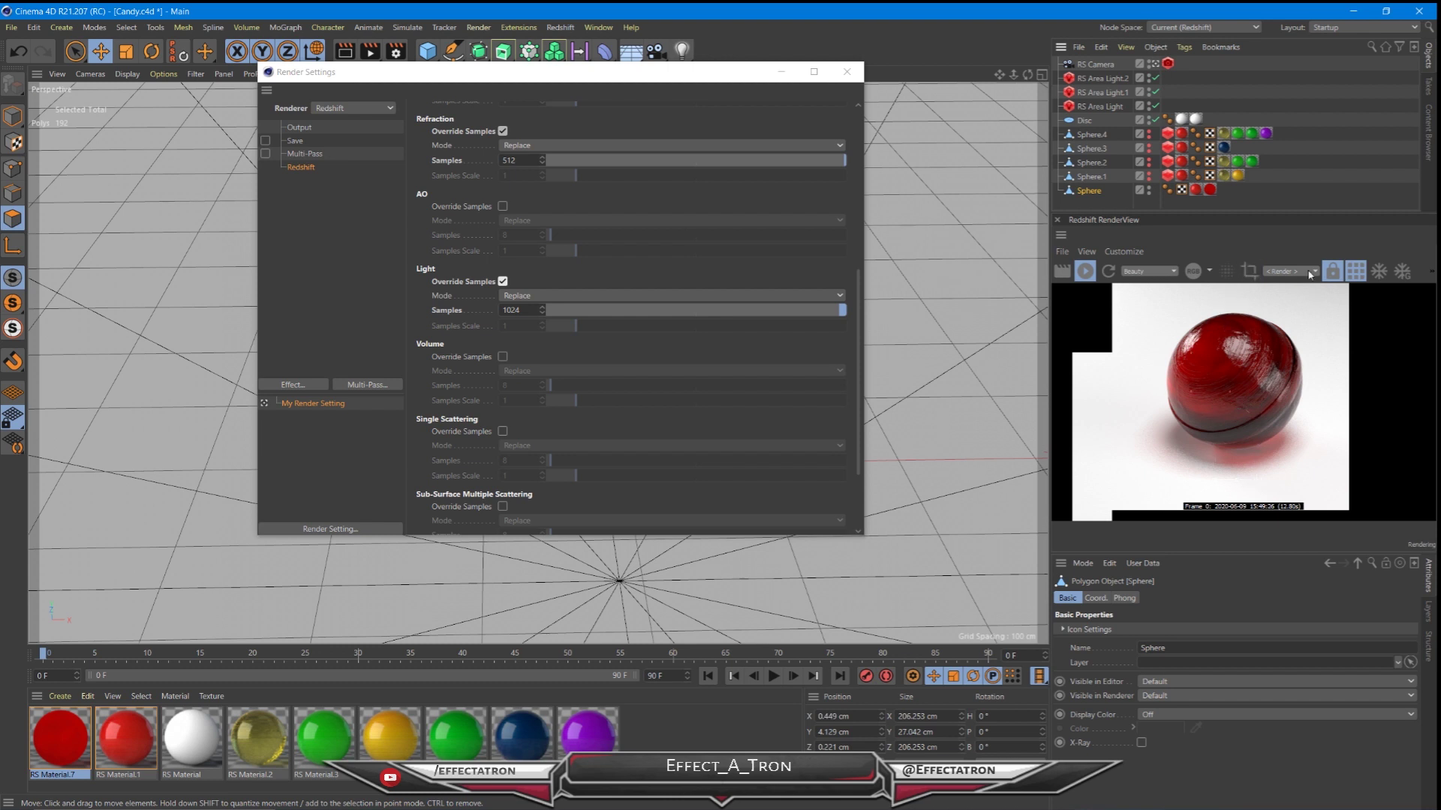
click(467, 429)
scroll(468, 444, down, 1)
scroll(468, 443, up, 4)
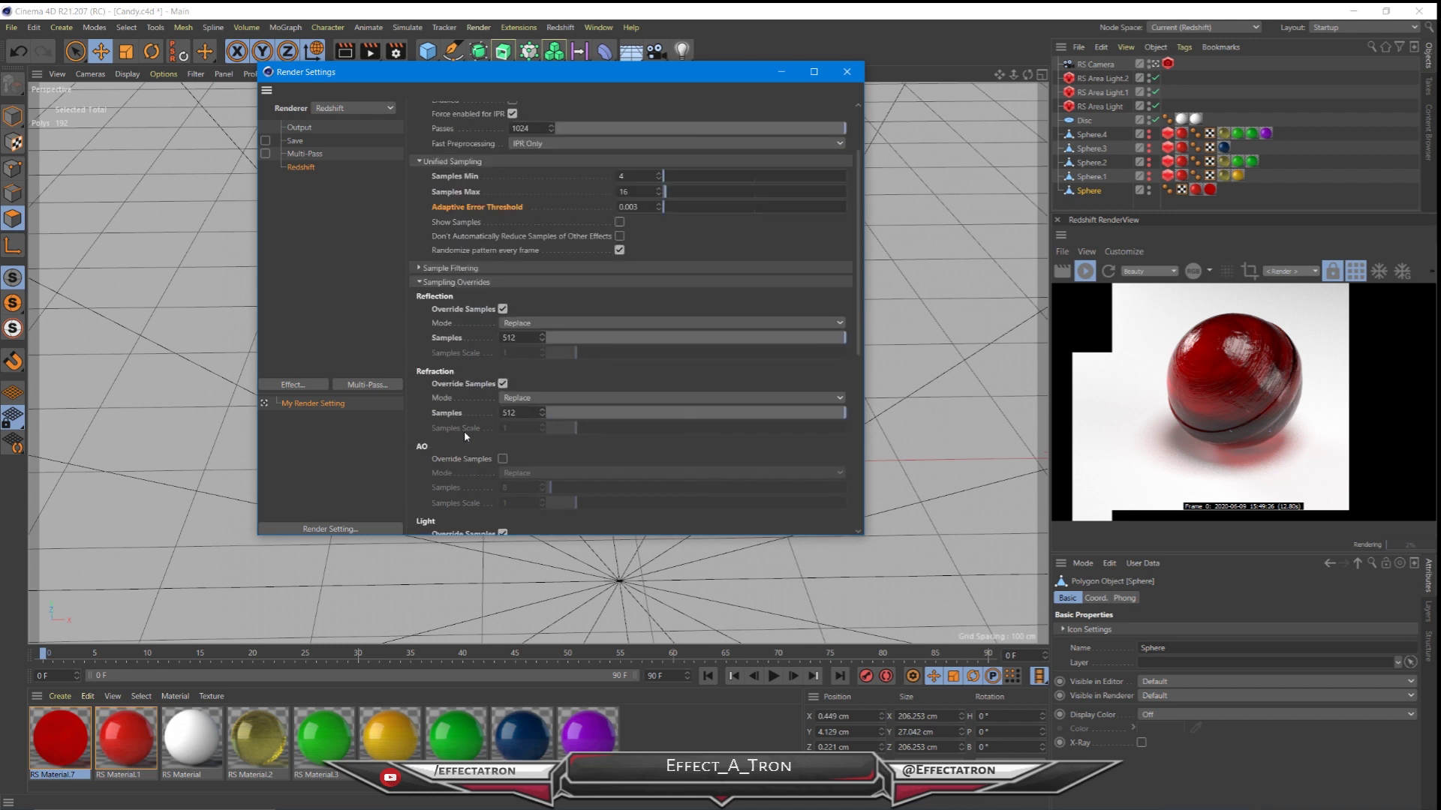
scroll(453, 410, up, 2)
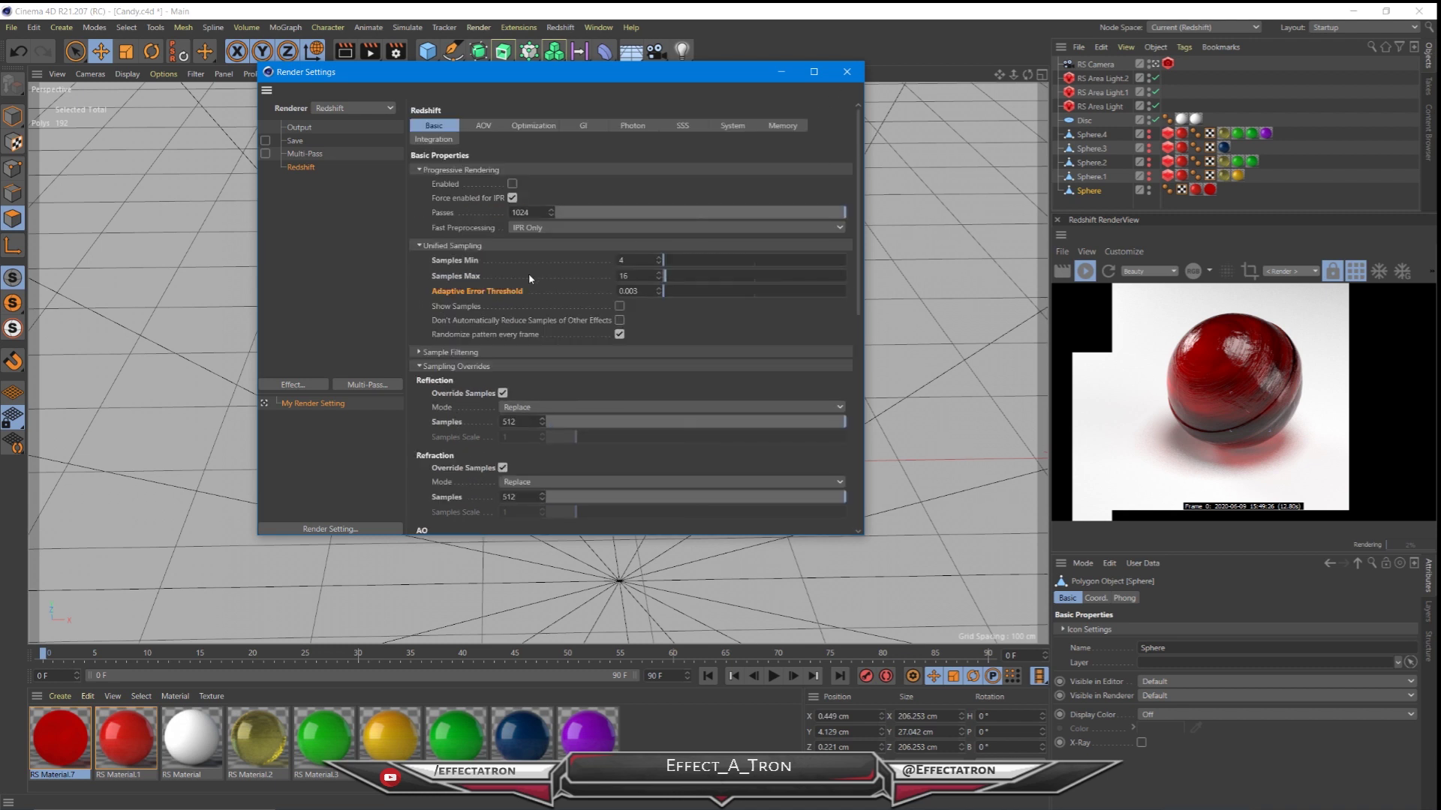
scroll(1264, 302, up, 4)
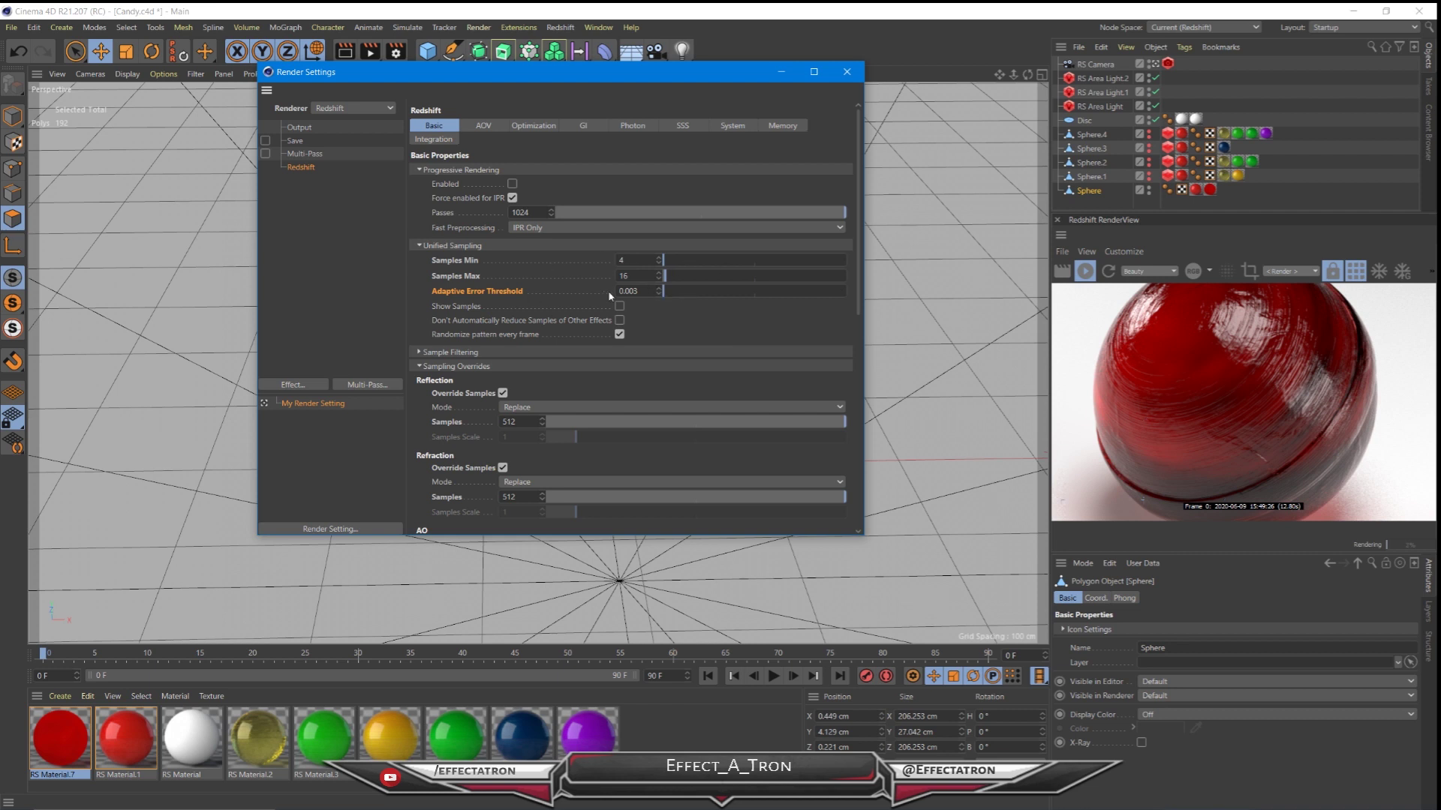
scroll(458, 417, down, 5)
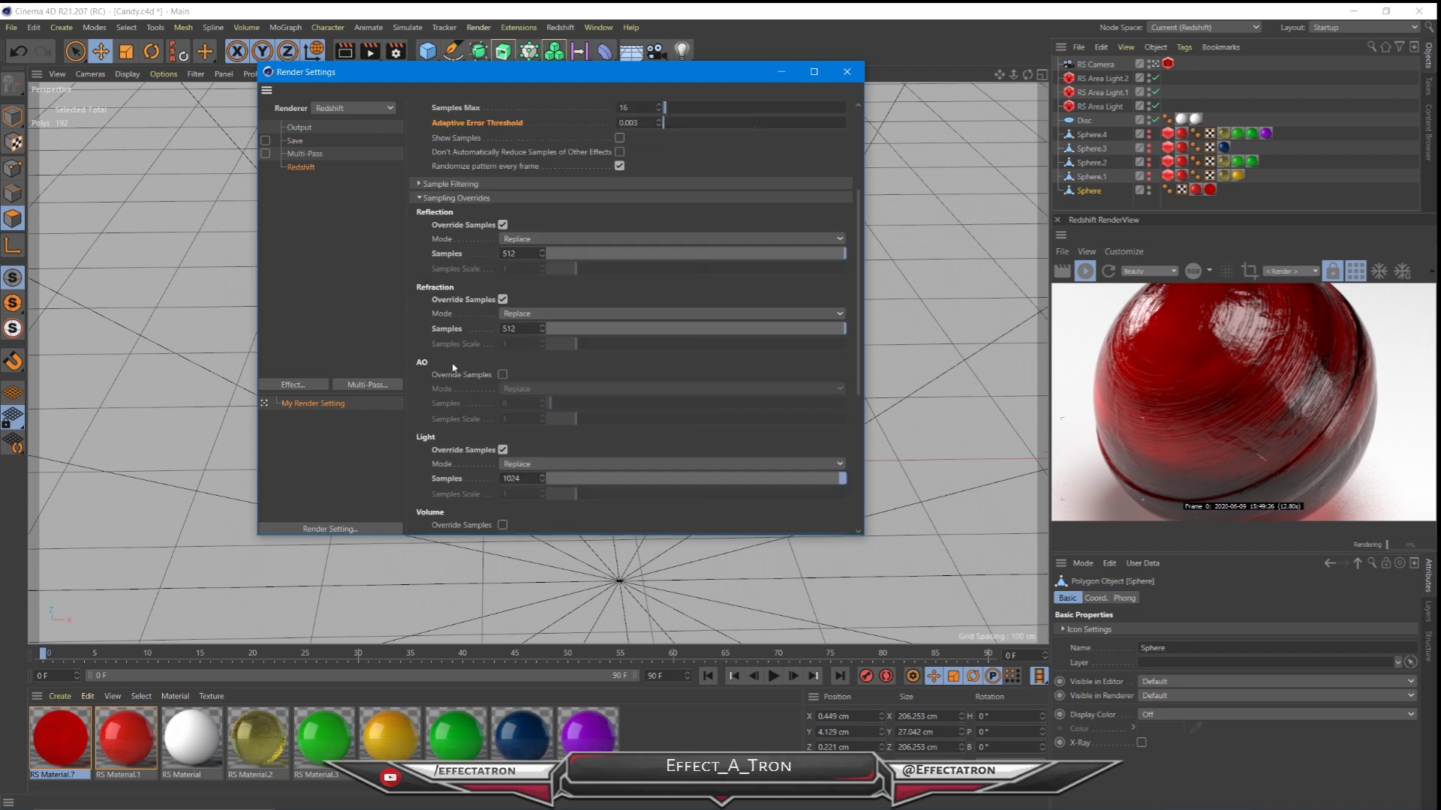
scroll(473, 395, down, 3)
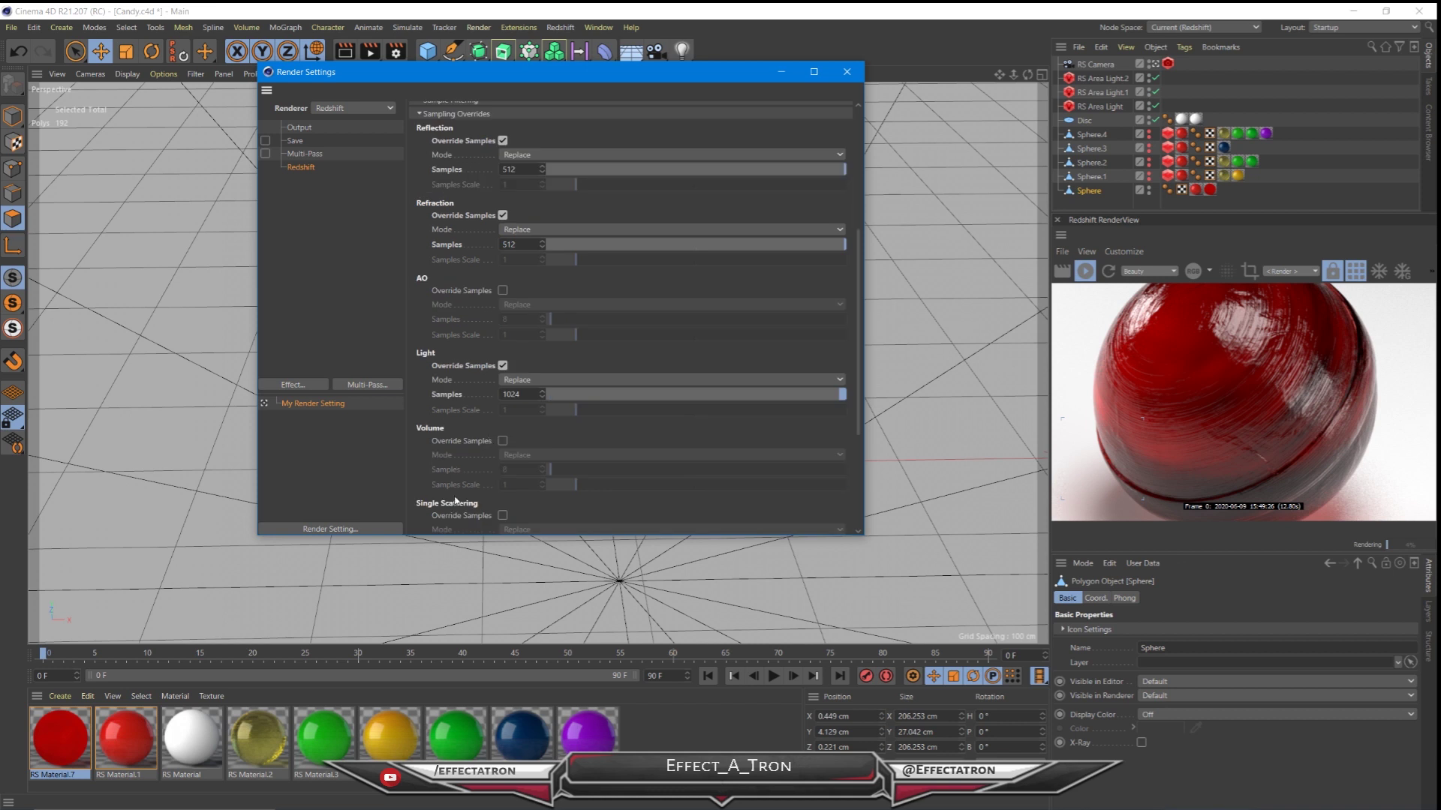
scroll(456, 501, down, 5)
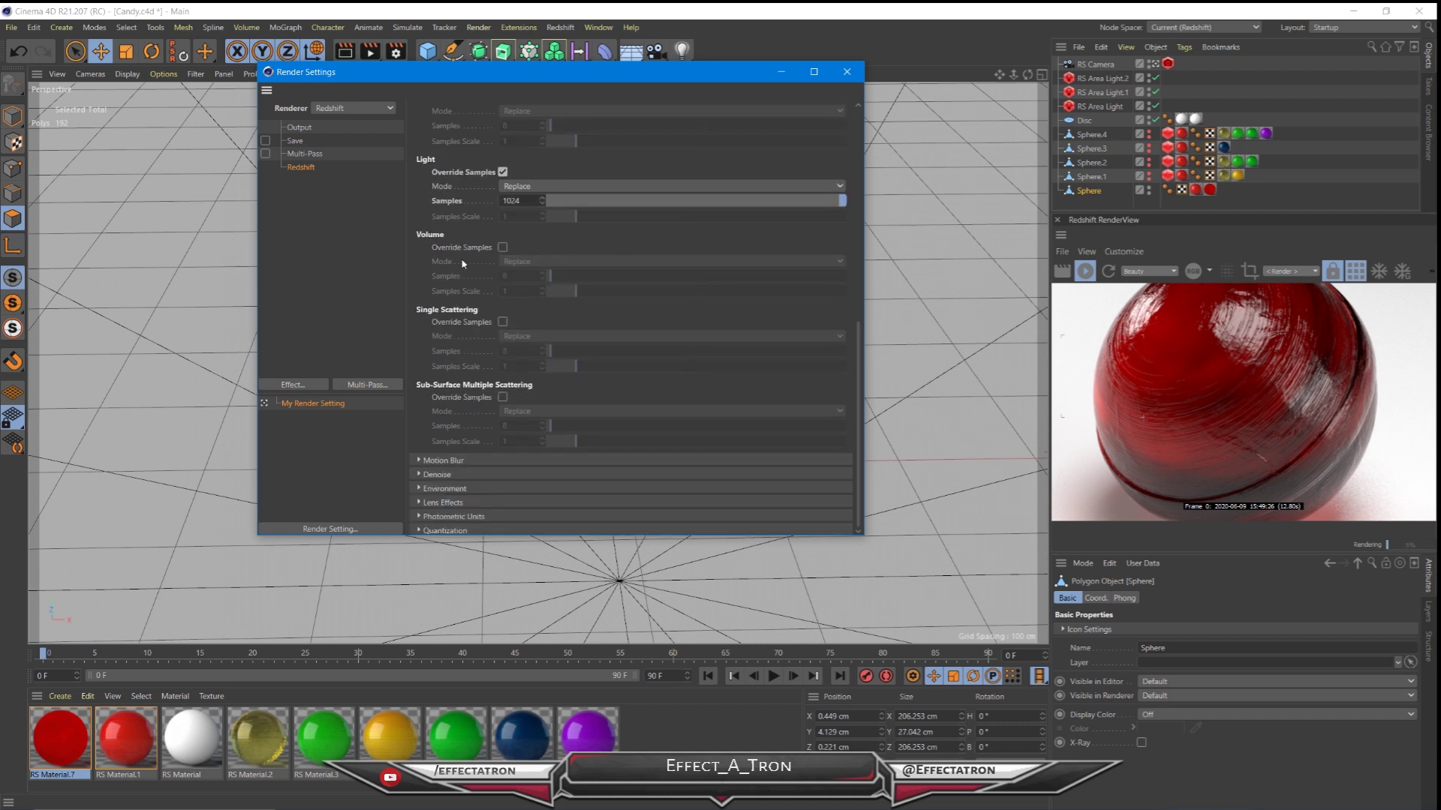
scroll(463, 322, up, 10)
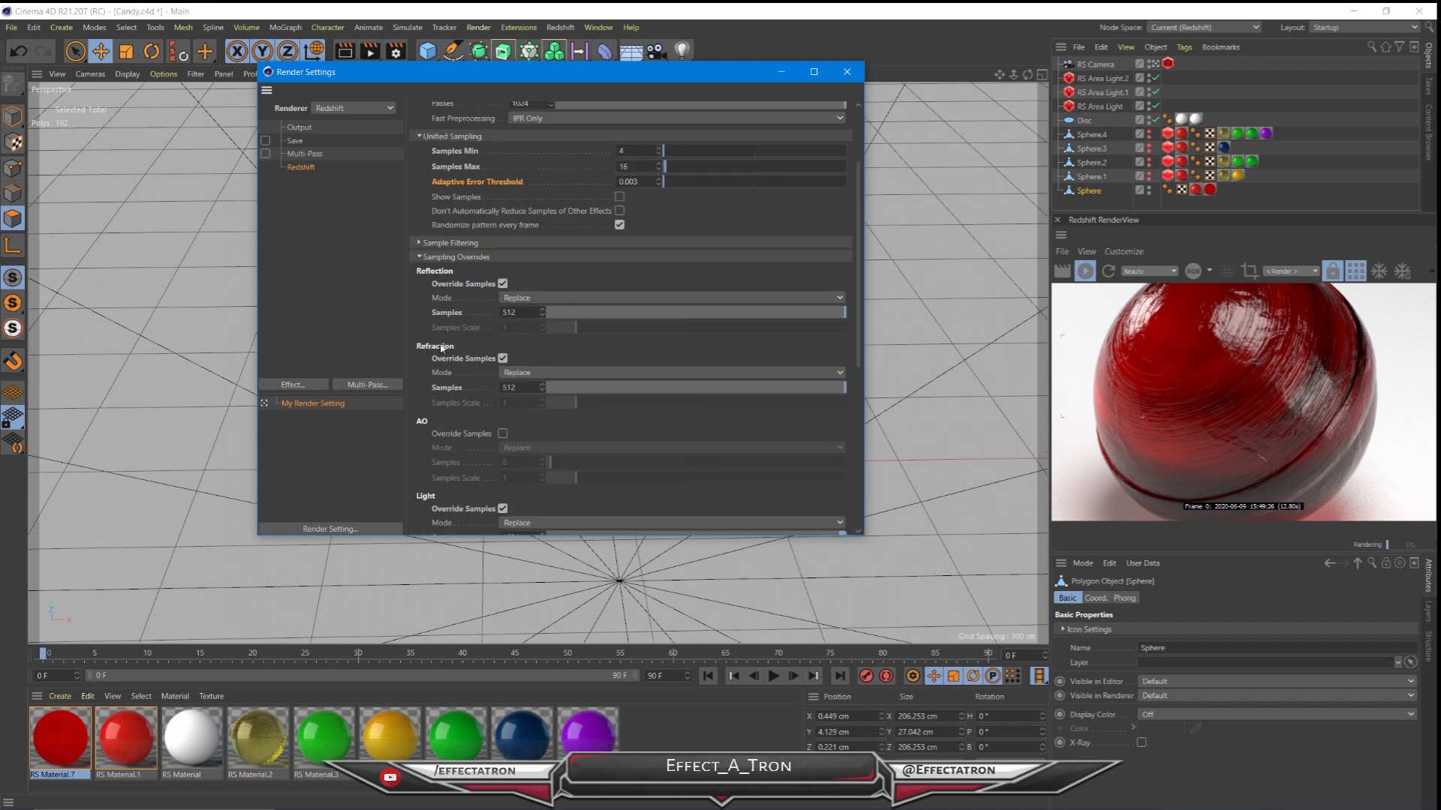
scroll(480, 345, down, 2)
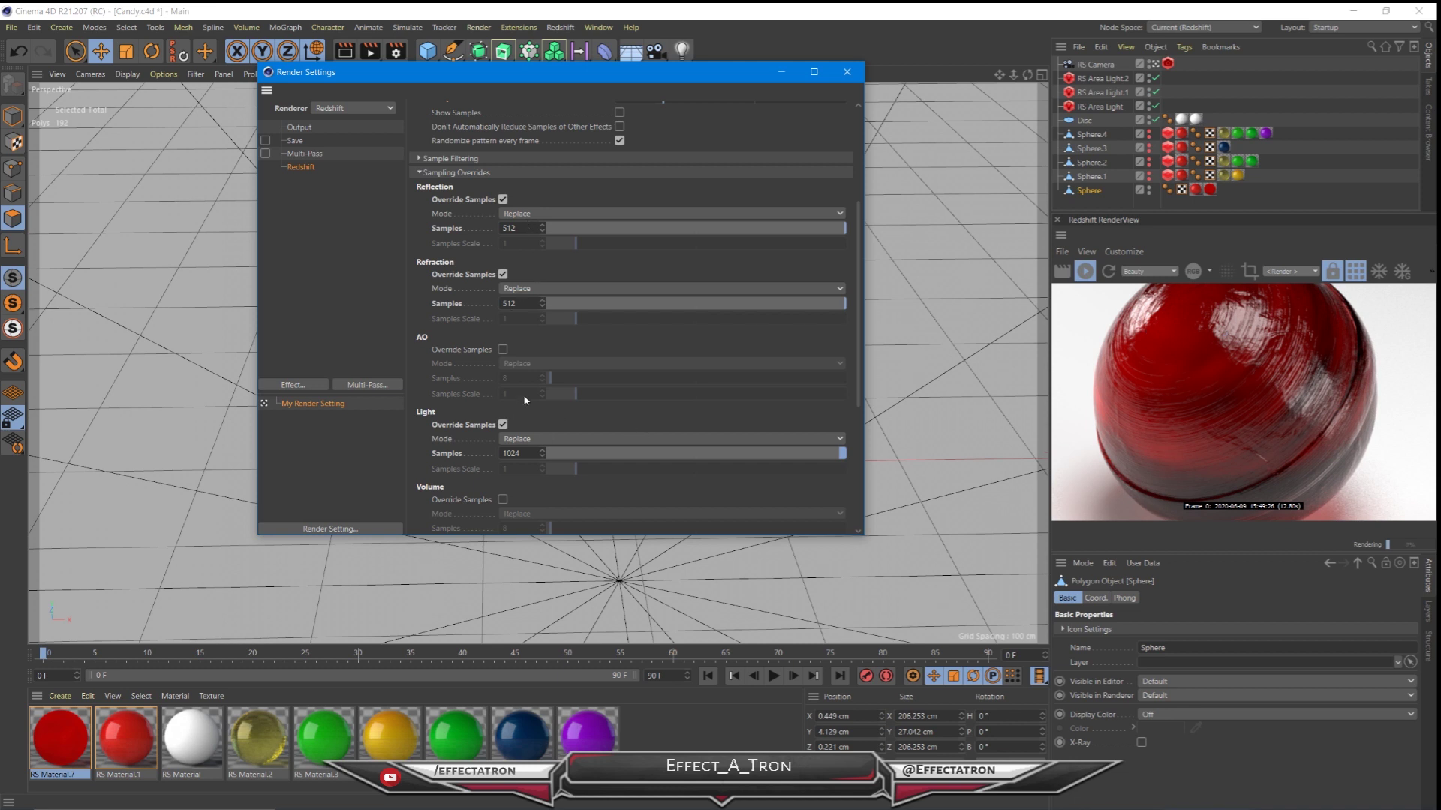
scroll(529, 377, up, 5)
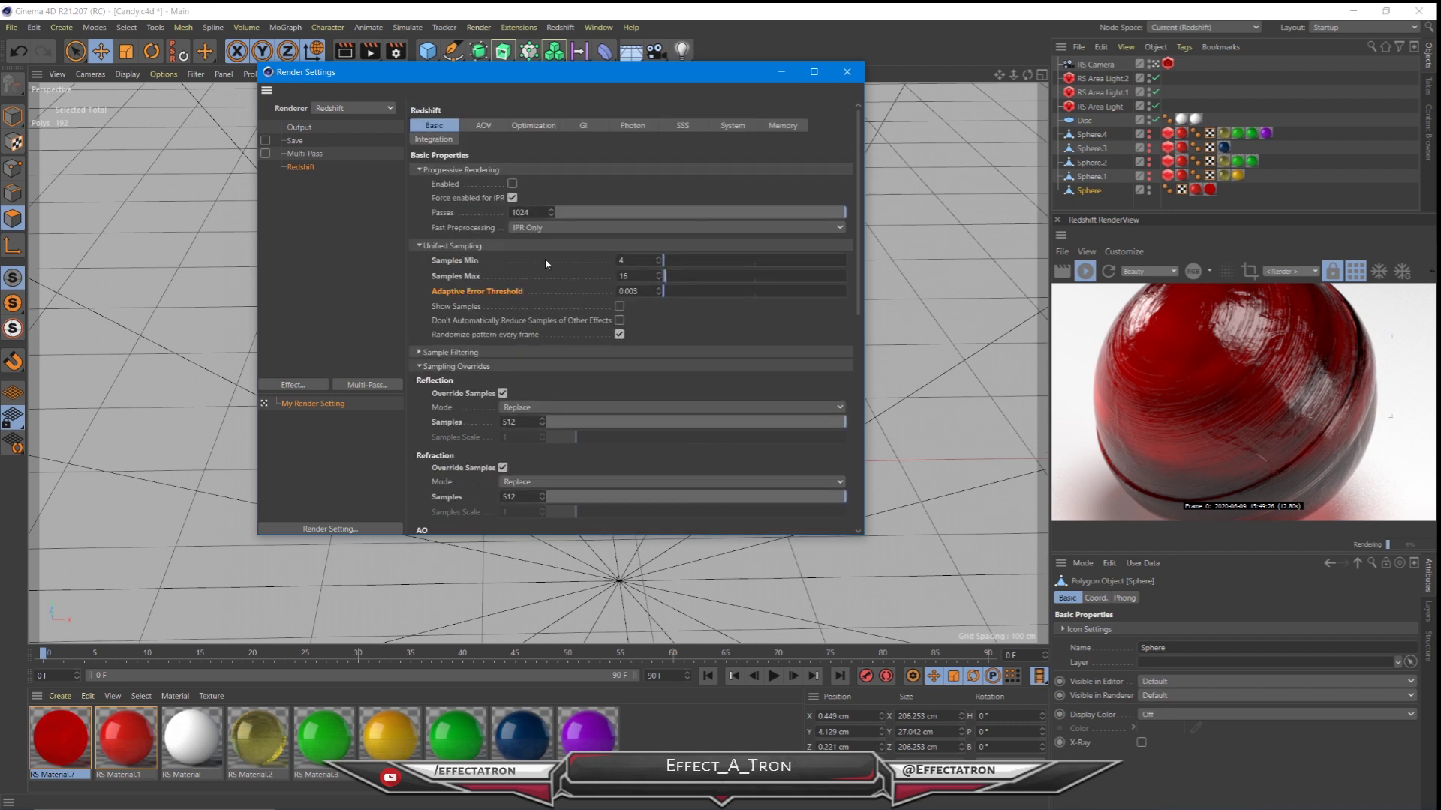
scroll(1184, 415, down, 4)
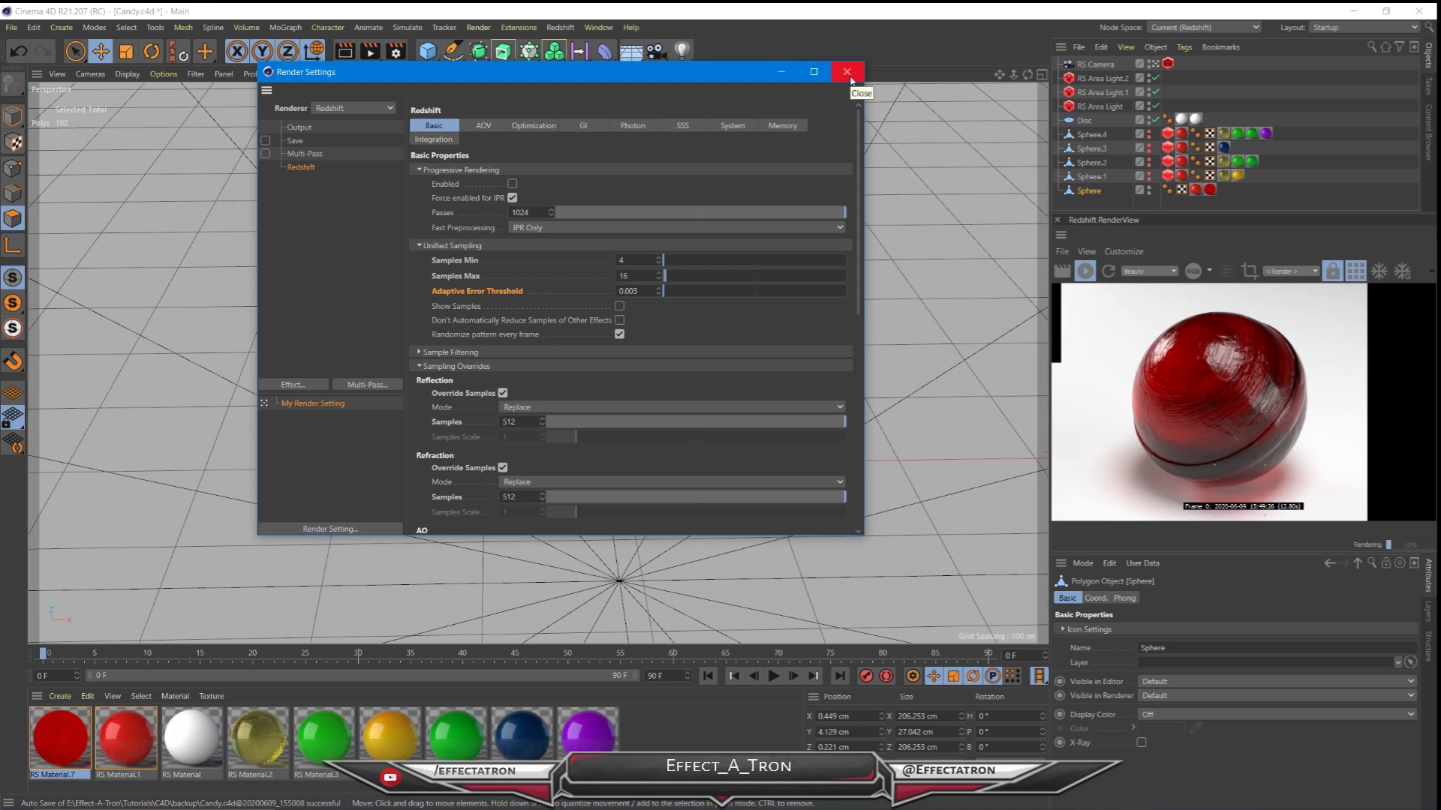
click(850, 78)
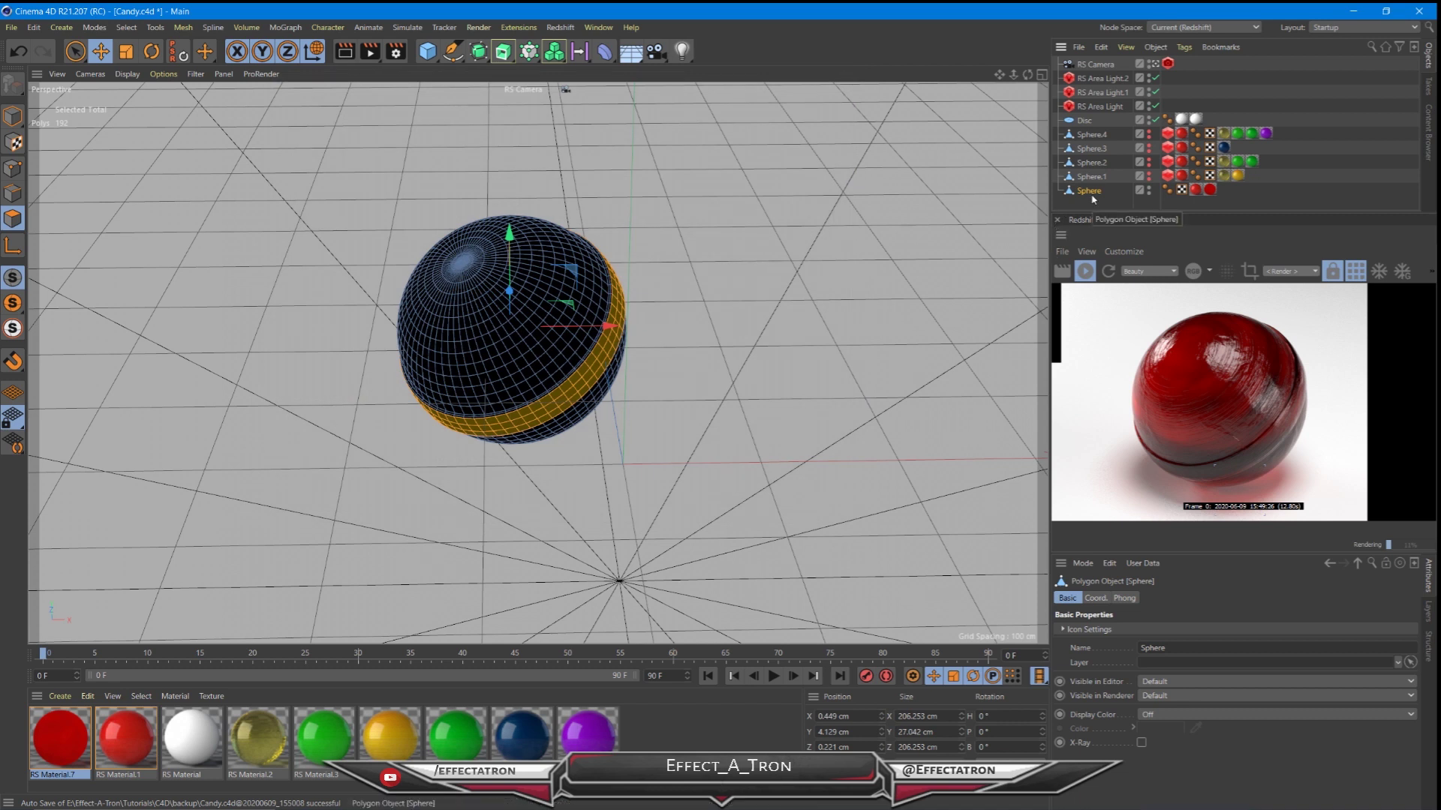
- Duplicate the whole sphere, place the copy beside it at about X 148 cm, Z 339 cm, and rotate it to about 150° bank
click(12, 117)
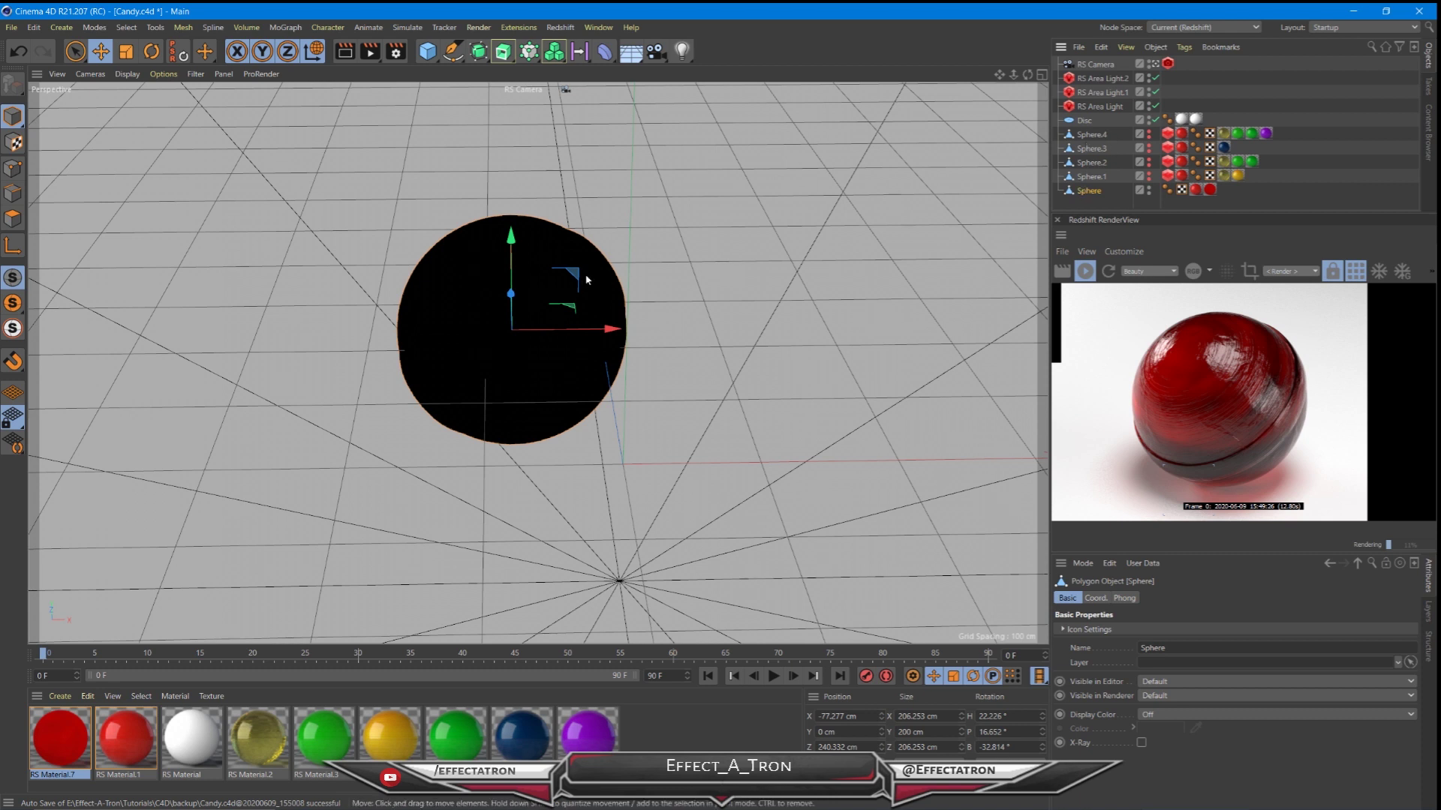
ctrl+drag(578, 314, 812, 266)
key(r)
mouse_move(768, 391)
mouse_down()
mouse_move(755, 392)
mouse_move(719, 237)
mouse_move(736, 234)
mouse_move(753, 318)
mouse_move(798, 408)
mouse_move(788, 371)
mouse_up()
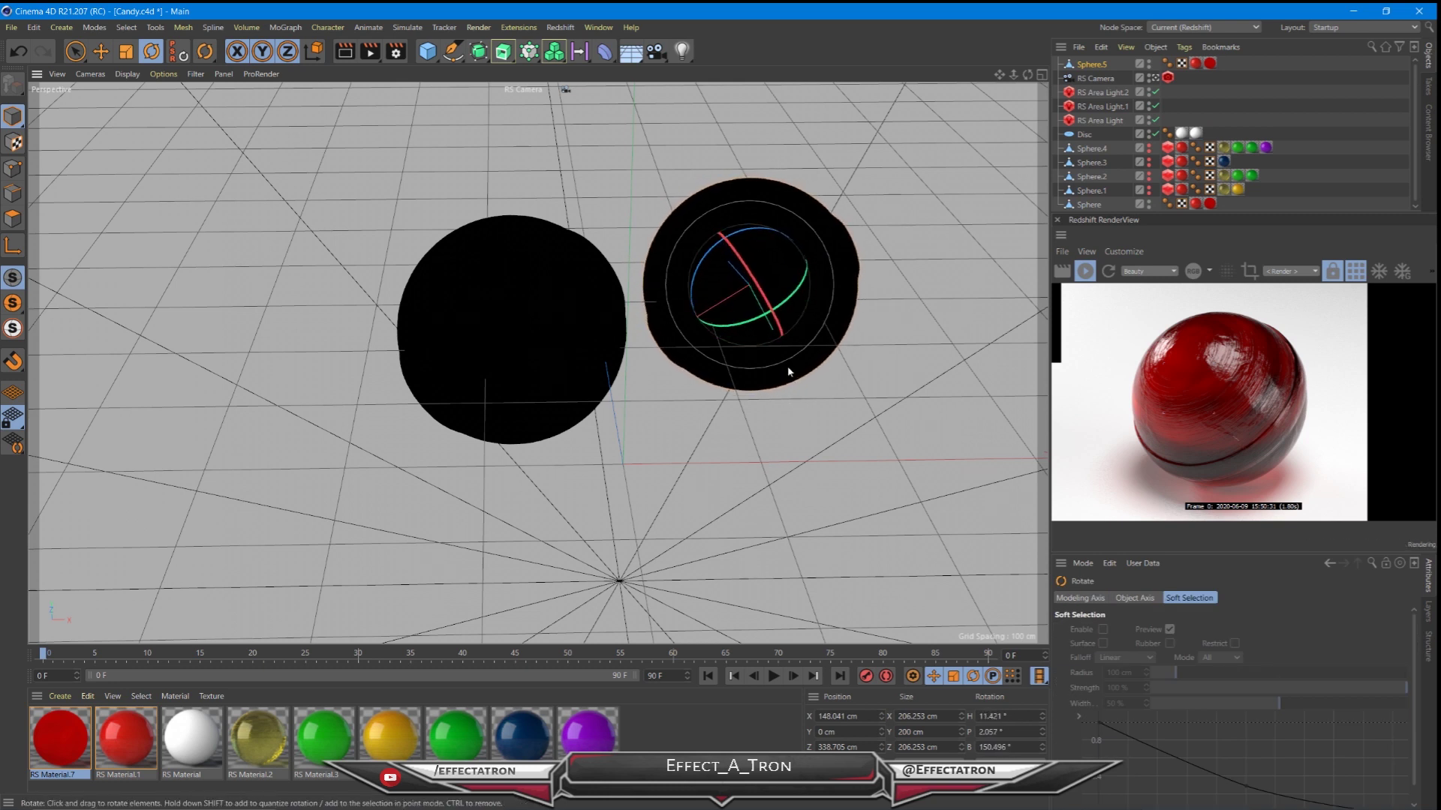
- Rename the sphere's red material RS Material.7 as "Live candy"
click(84, 762)
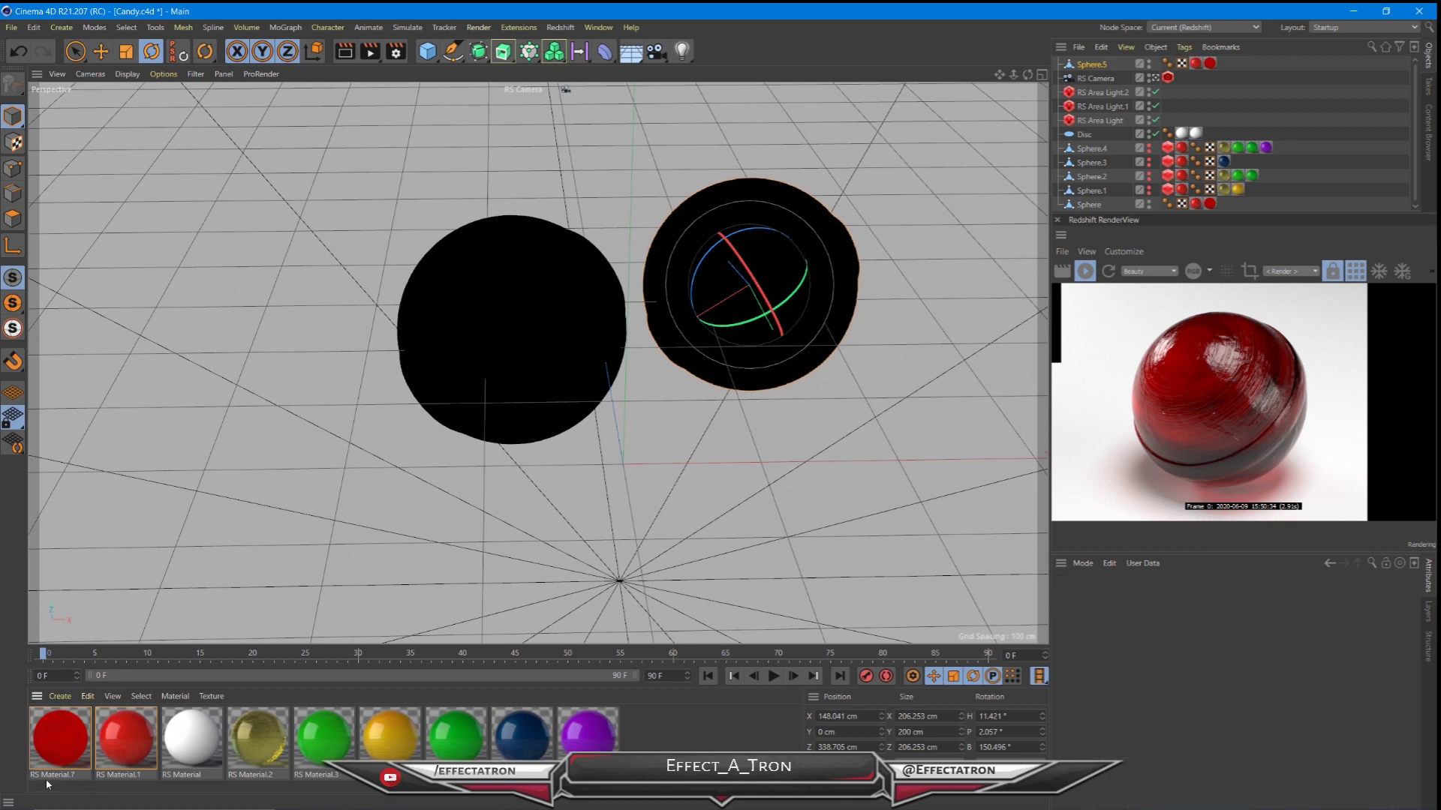
click(47, 763)
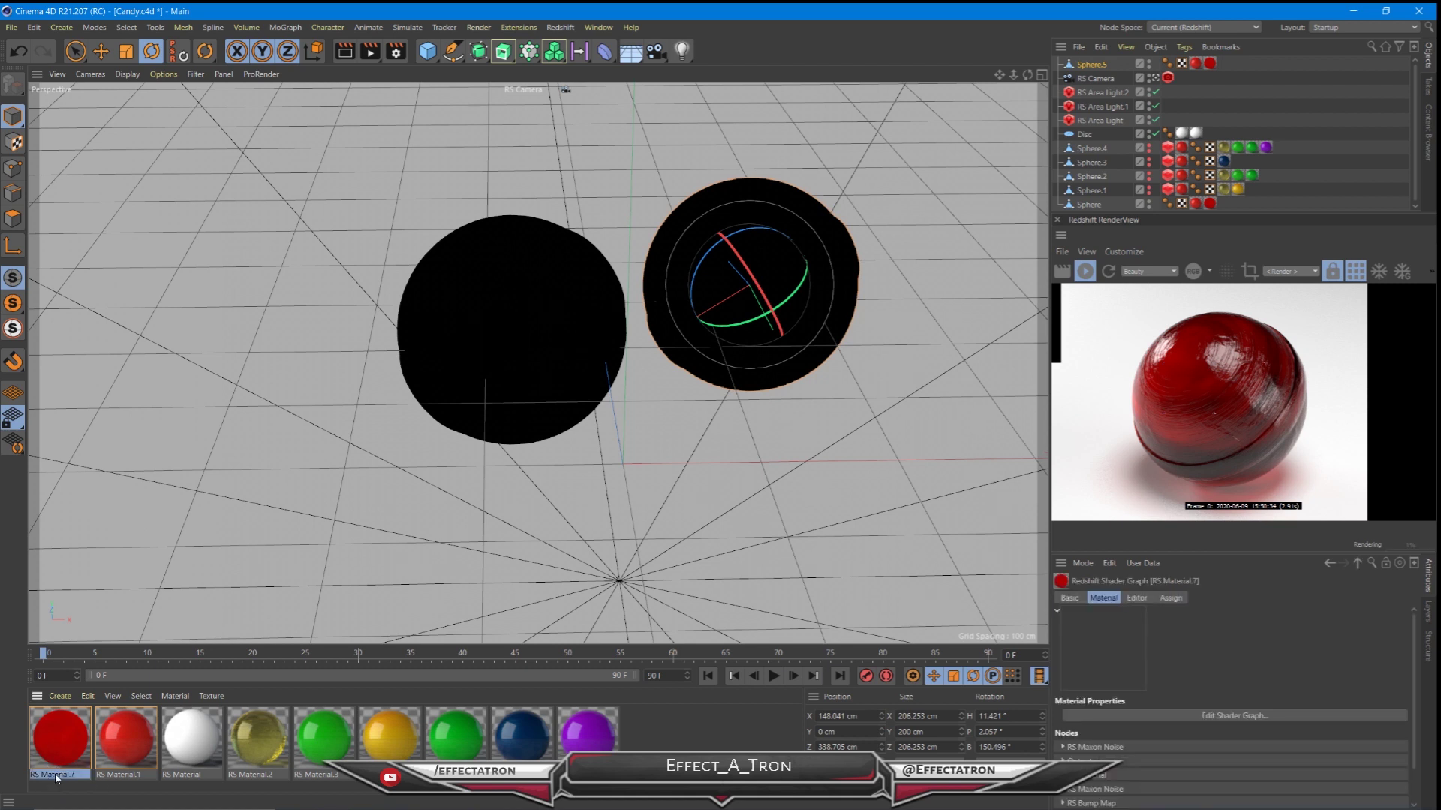
double_click(55, 775)
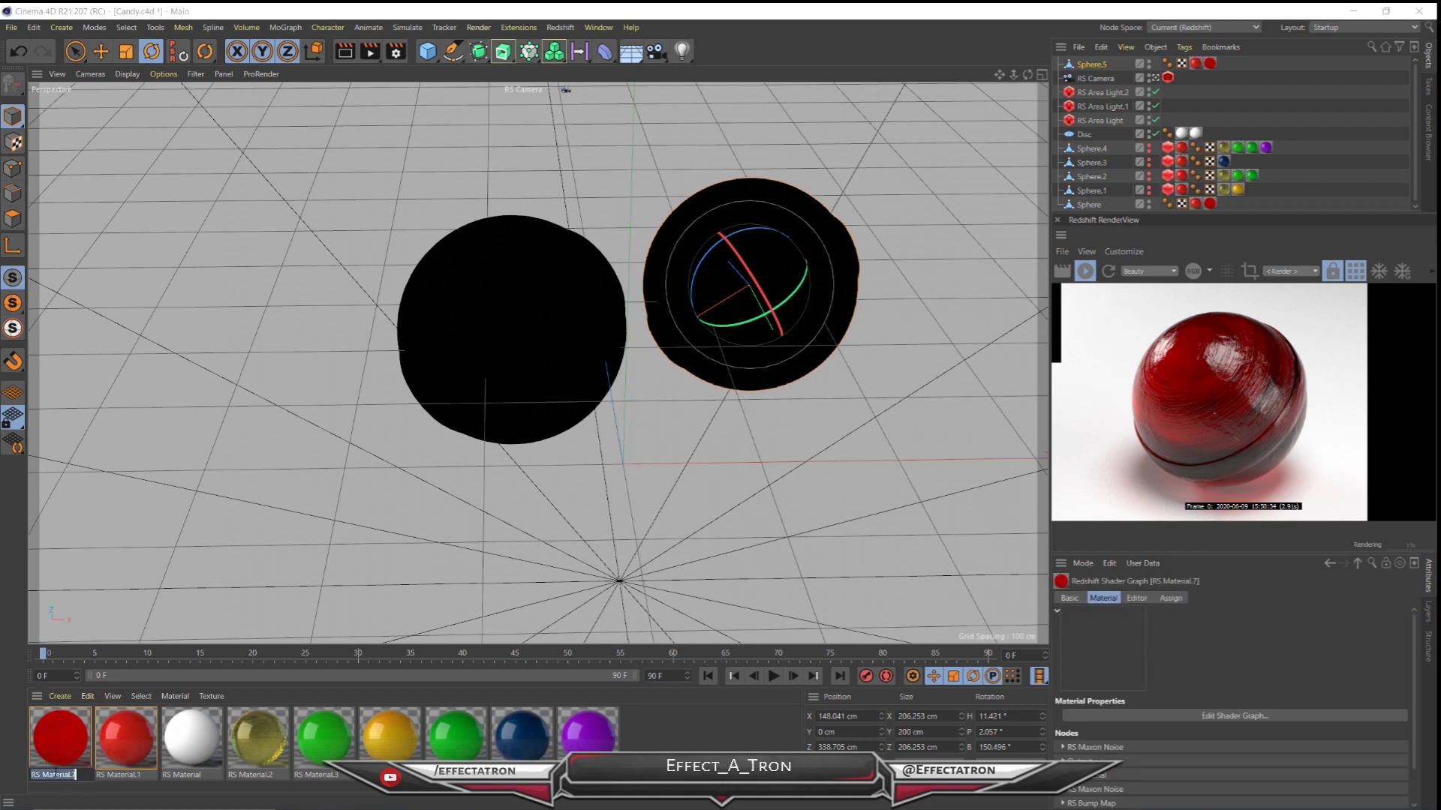
key(BackSpace)
text(Live candy)
key(Return)
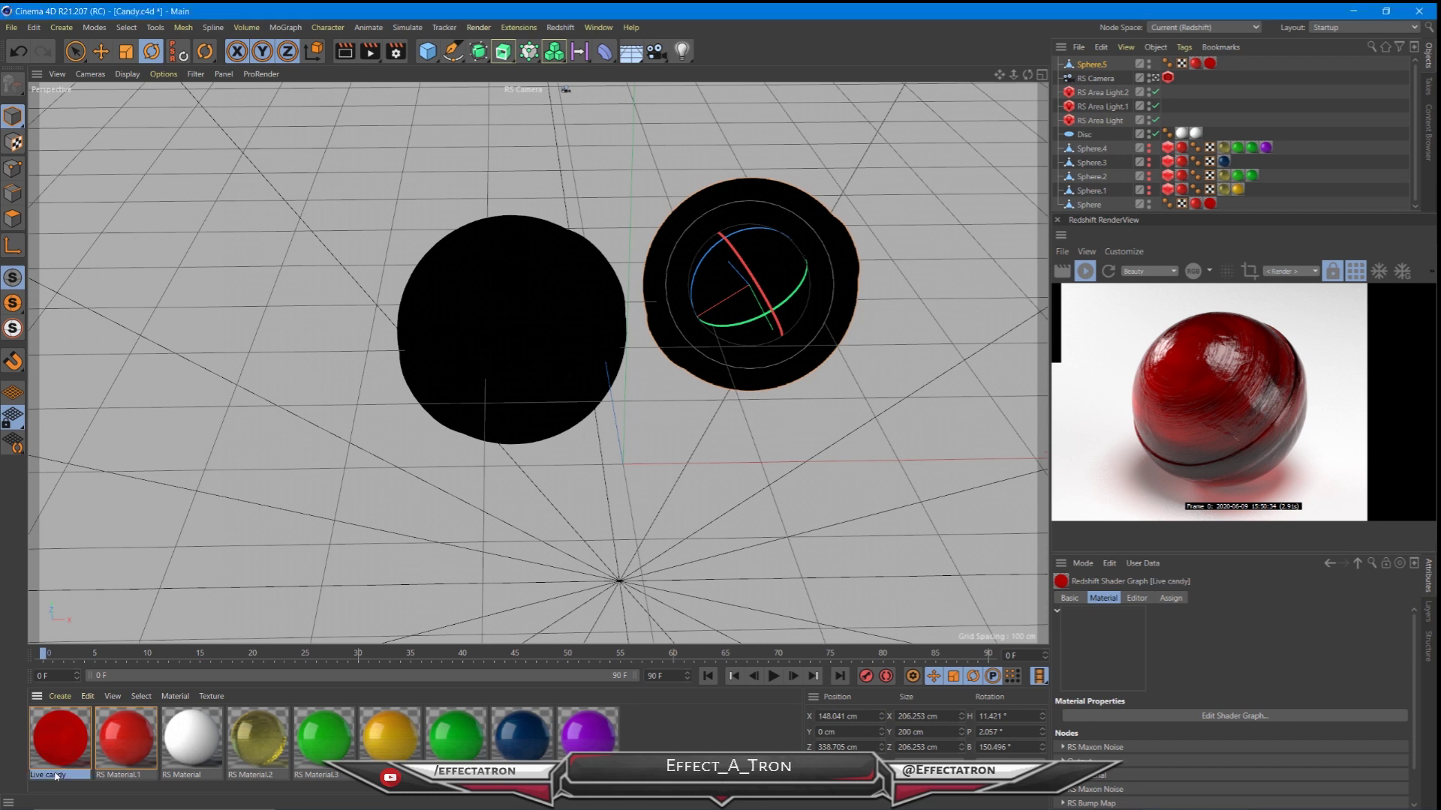
- Duplicate the Live candy material and open the copy's shader graph in a smaller window clear of the duplicated sphere
ctrl+drag(654, 739, 661, 738)
double_click(665, 743)
drag(517, 53, 587, 176)
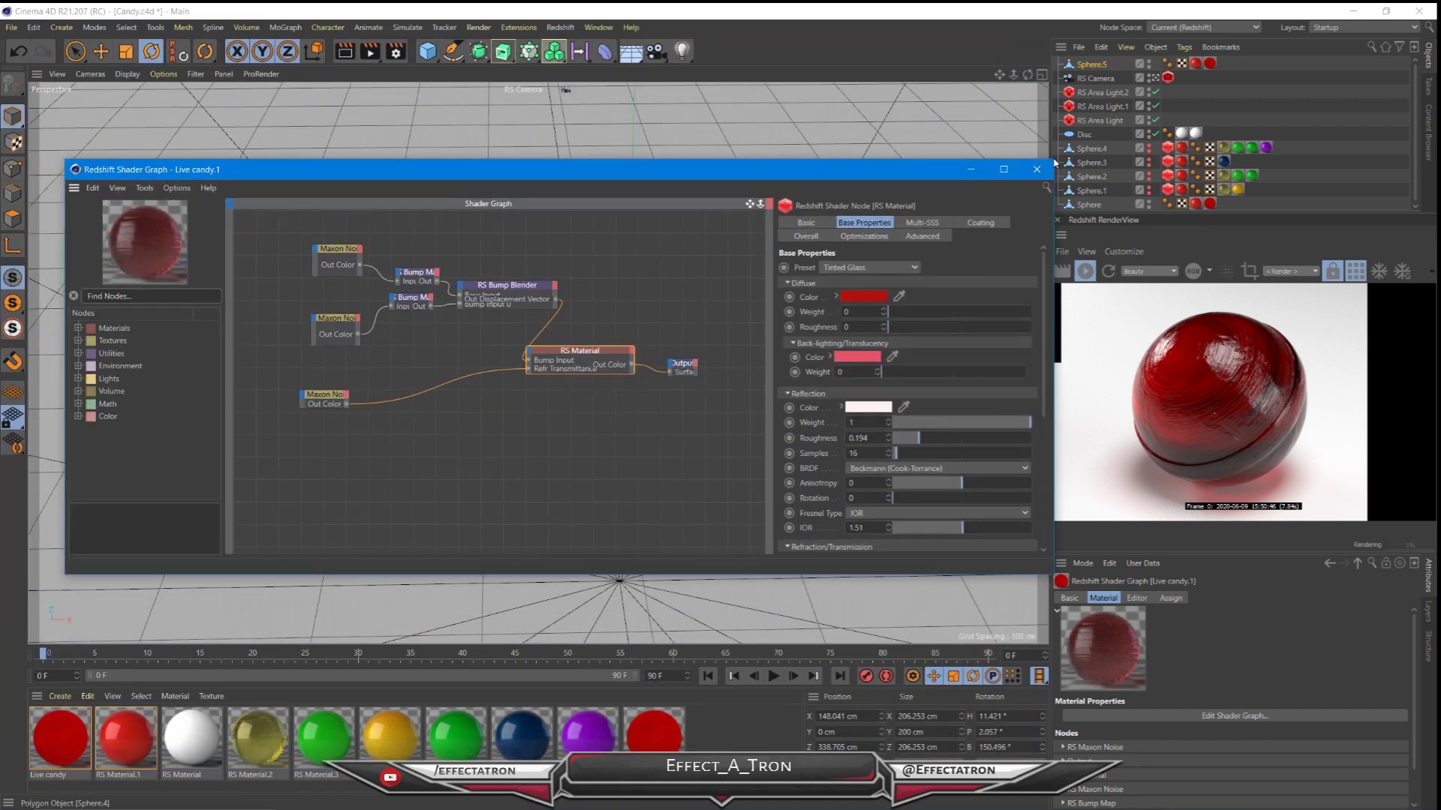
drag(1054, 160, 604, 135)
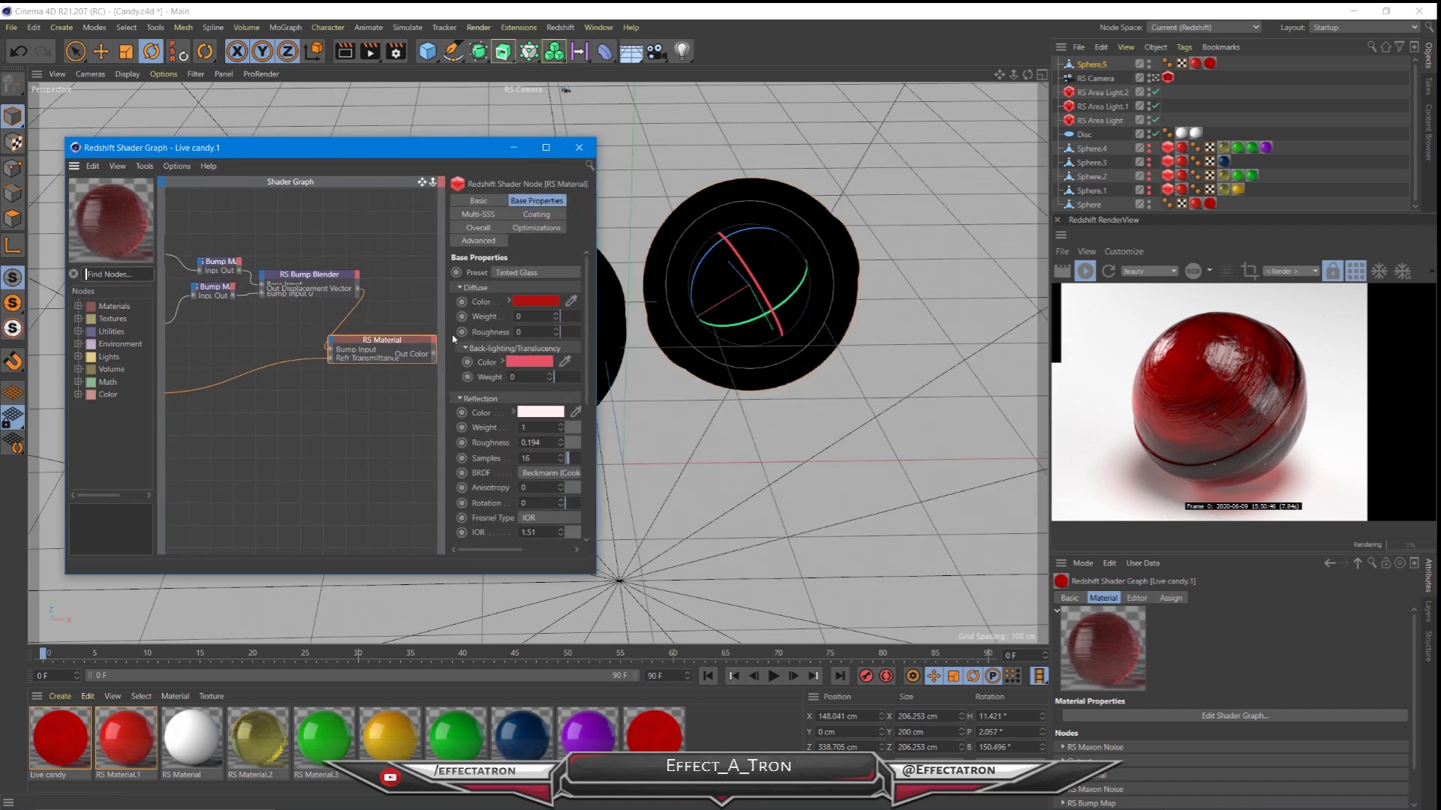
- Set the RS Material node's overall tint to green with hue 134° and 100% saturation
middle_drag(409, 303, 277, 242)
click(234, 280)
click(230, 278)
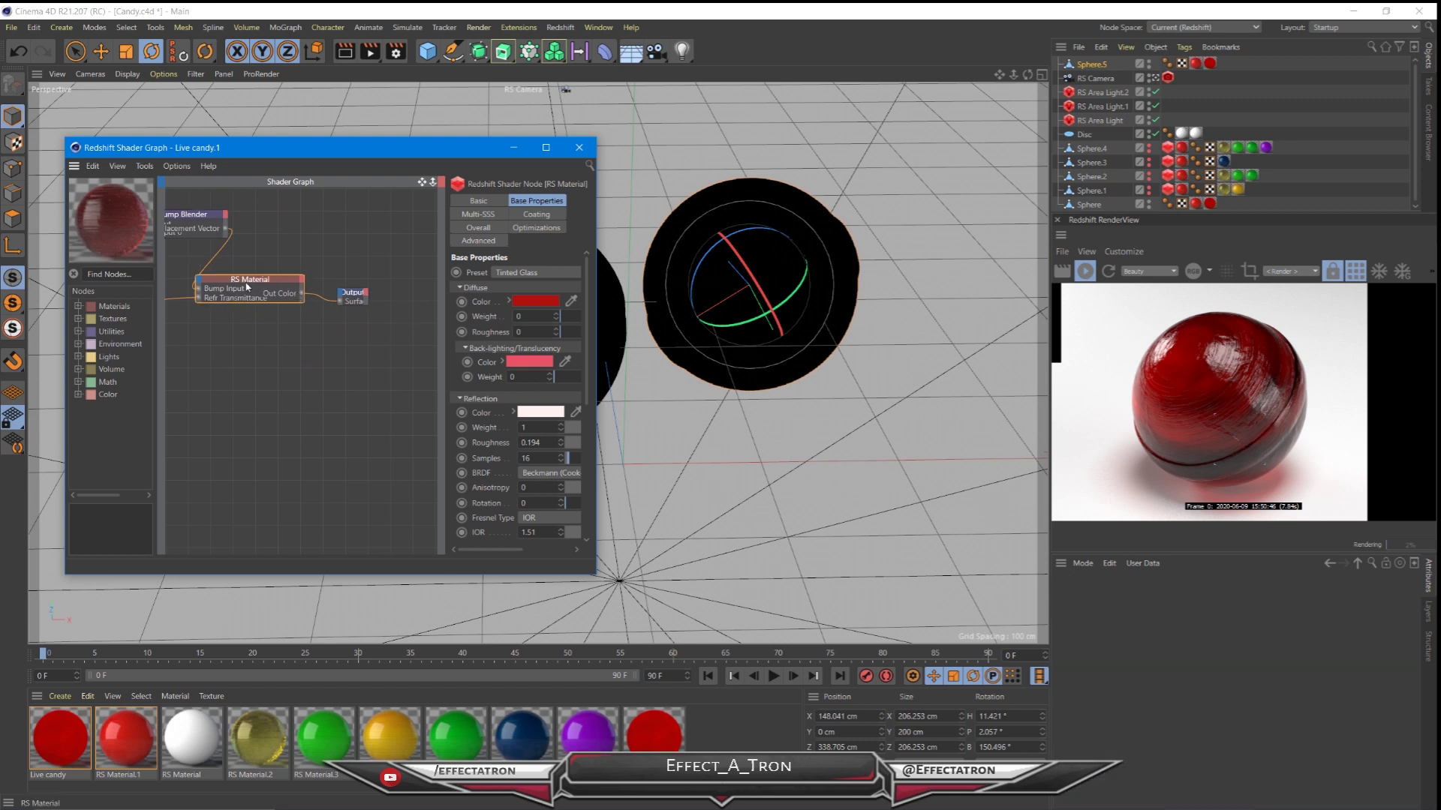
click(489, 228)
click(549, 271)
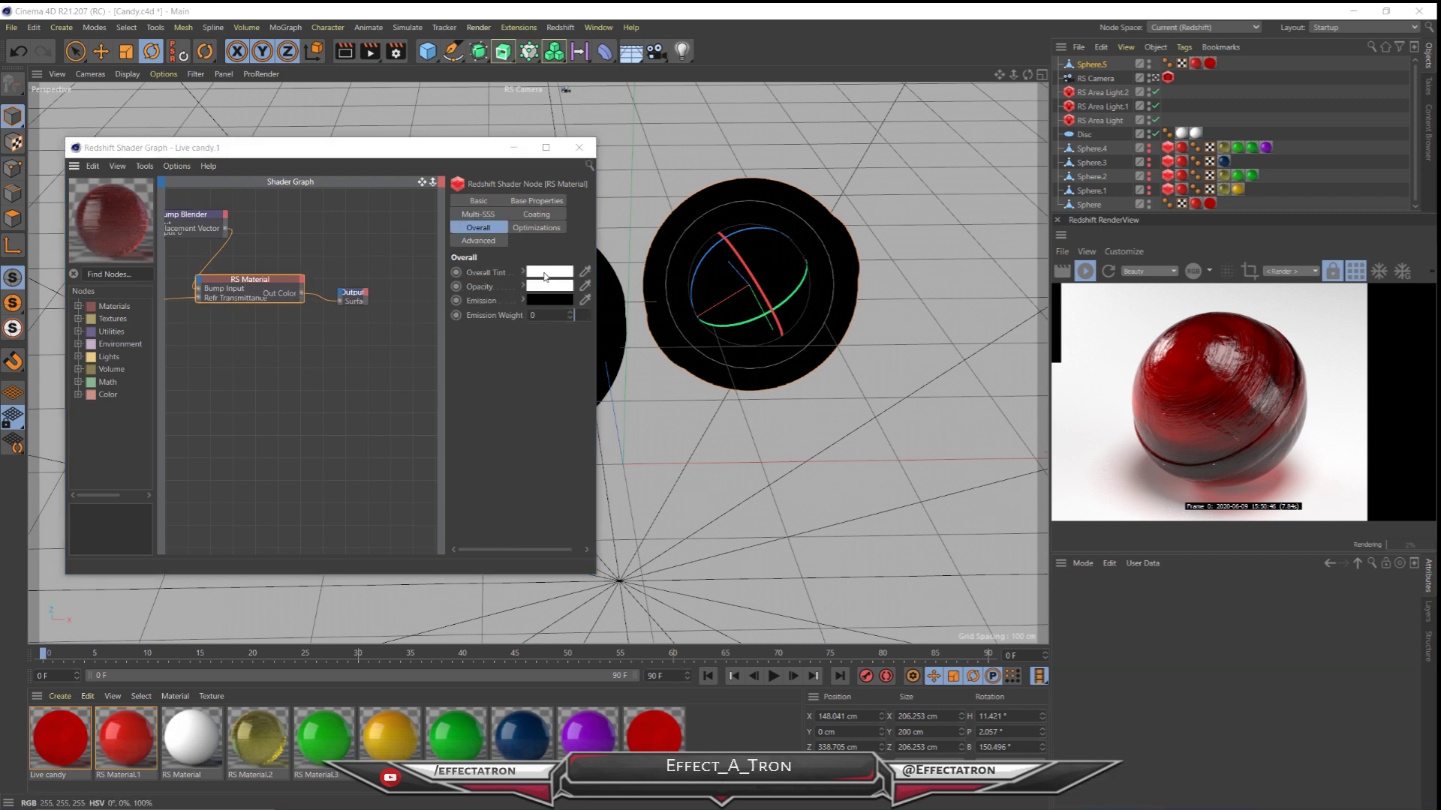
click(543, 269)
drag(543, 284, 686, 285)
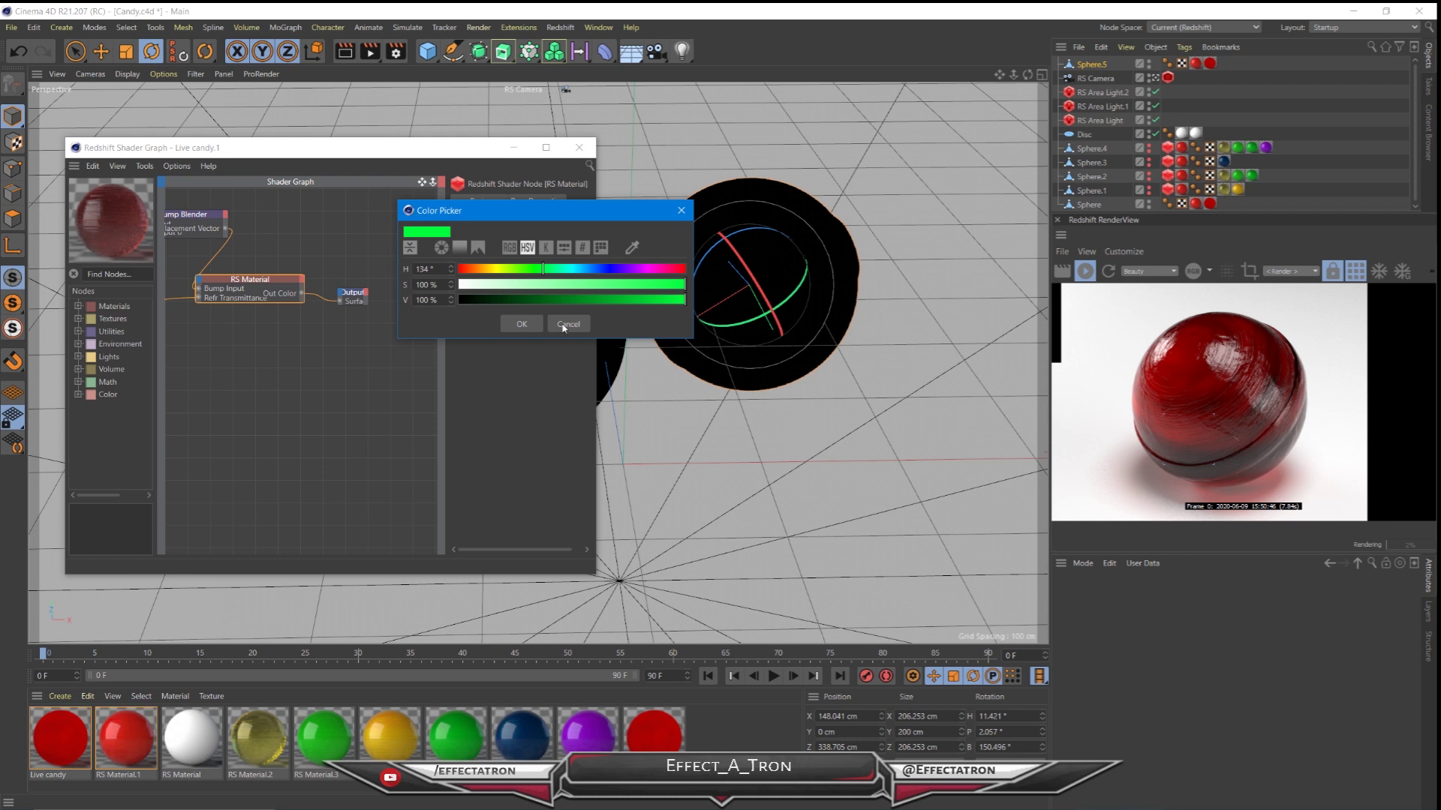
click(530, 322)
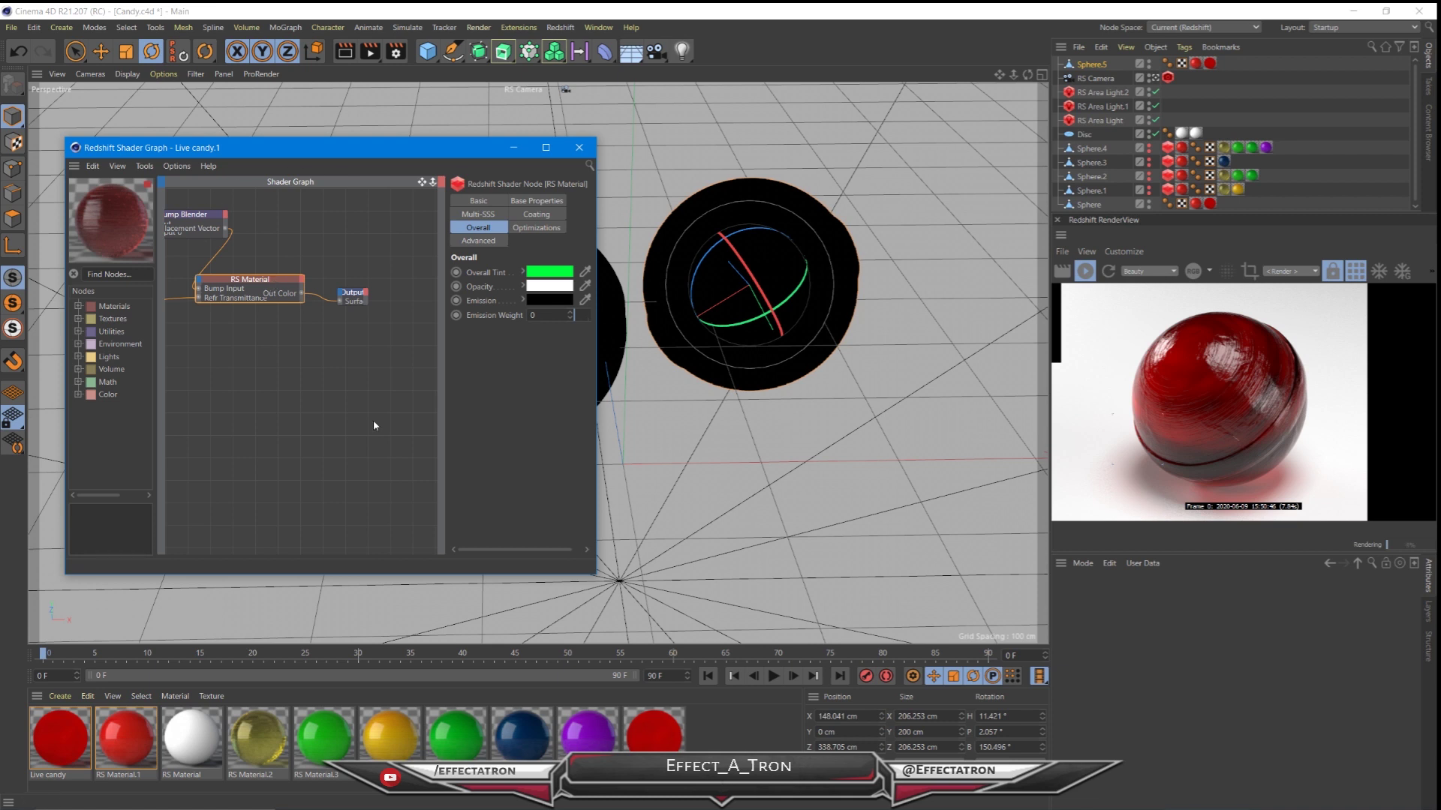
- Assign the Live candy.1 material to the duplicated sphere and set the render region around that sphere
drag(653, 737, 779, 303)
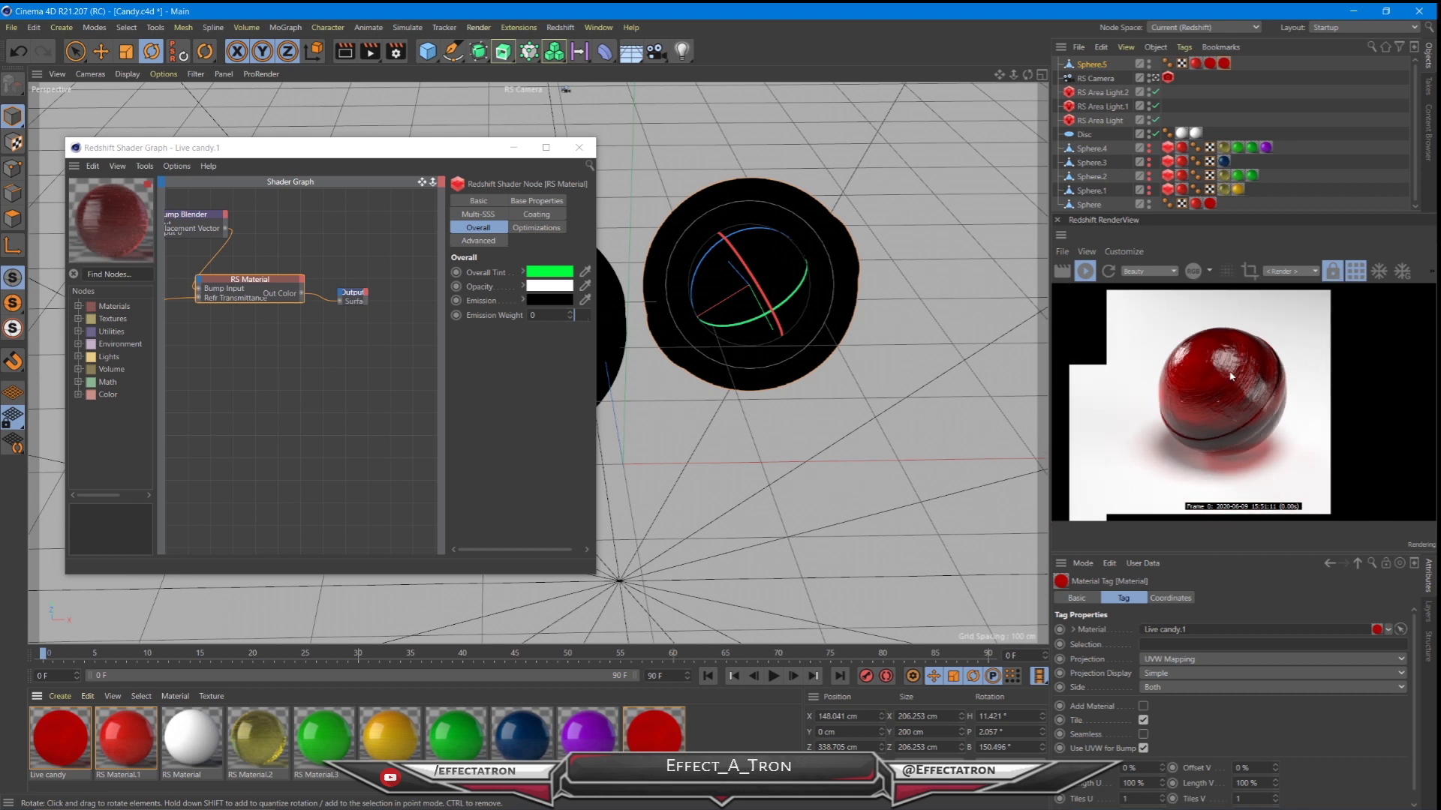
click(1250, 271)
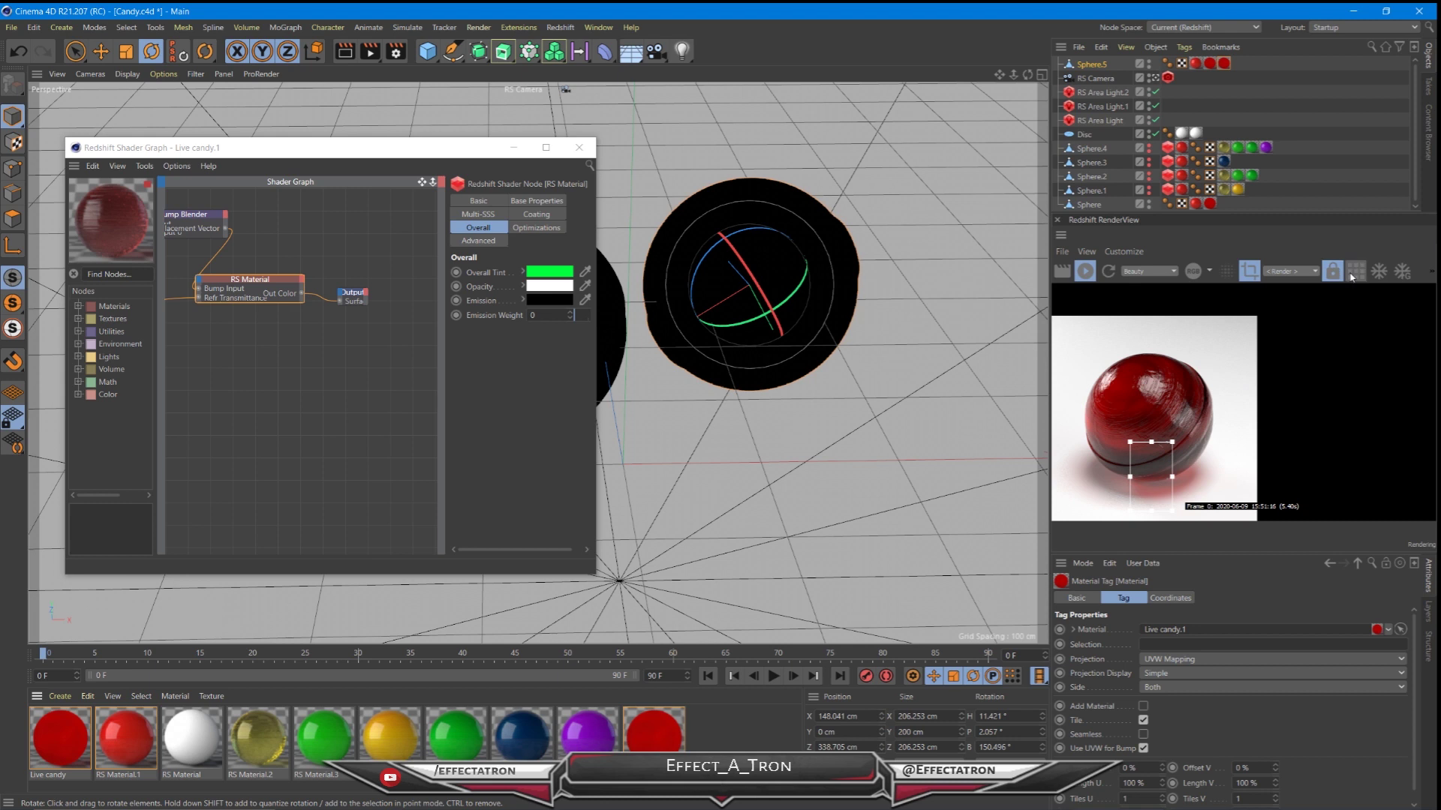
drag(1171, 442, 1288, 408)
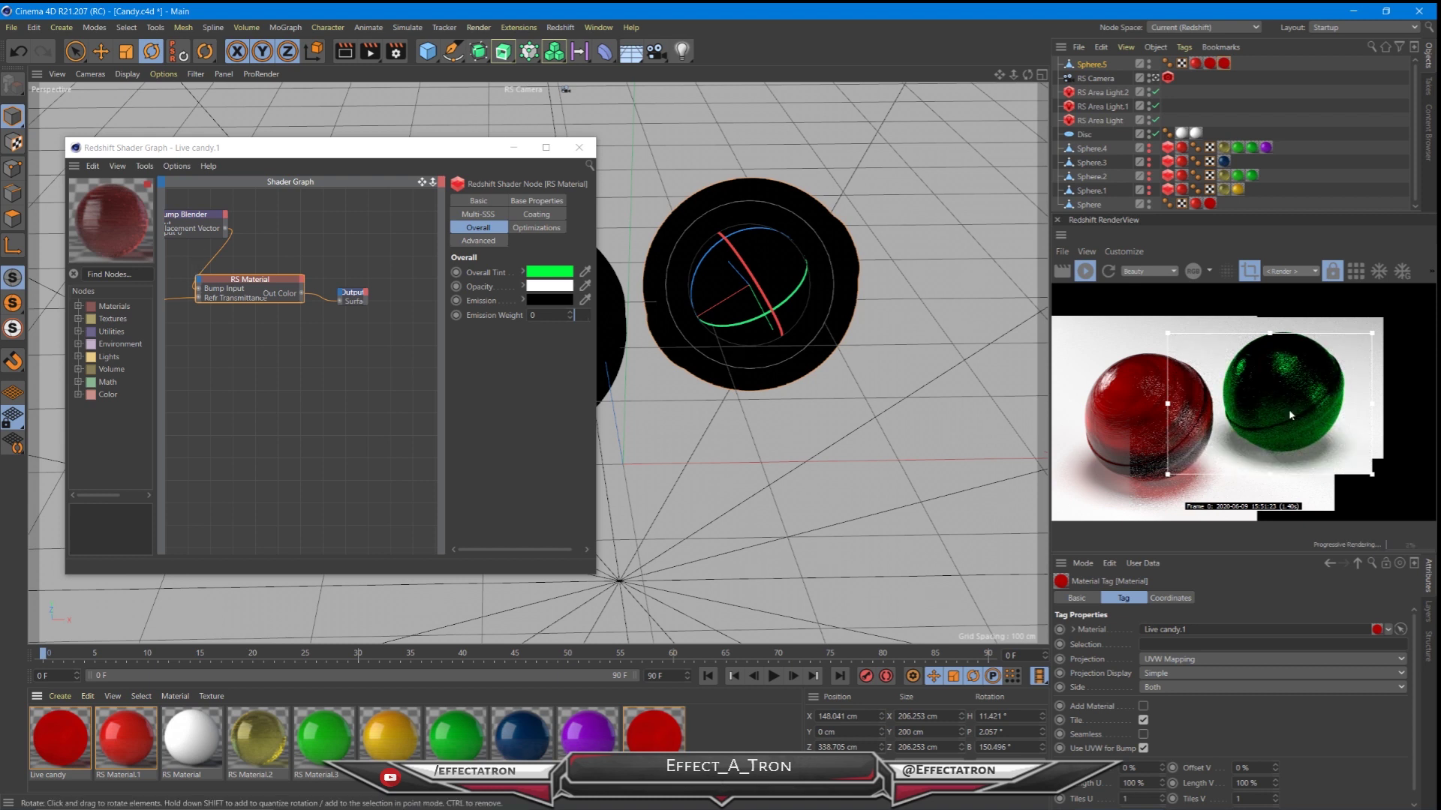
- Try a yellow overall tint with hue 54° on the RS Material node, and restore it to white with 0% saturation
click(541, 273)
click(487, 268)
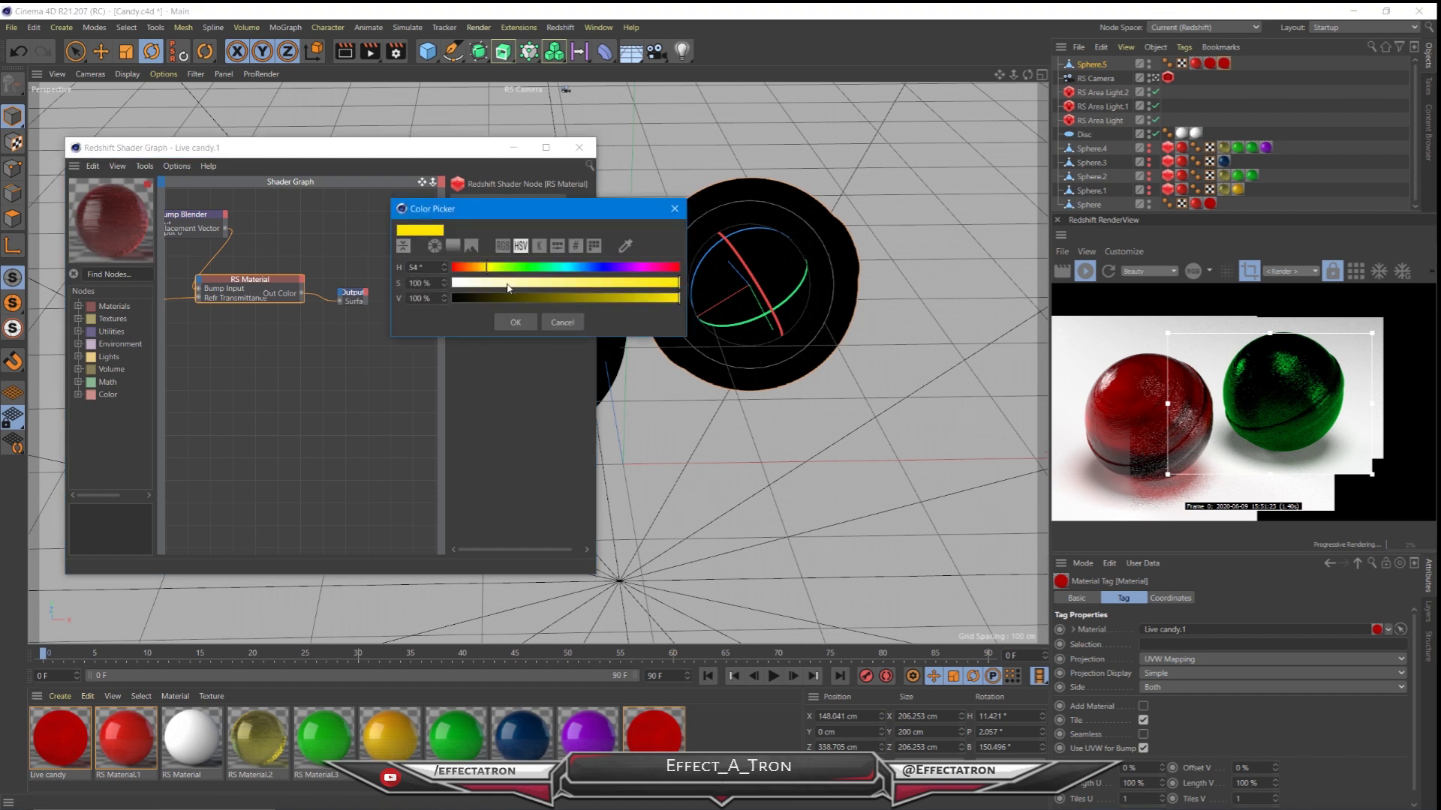
click(516, 321)
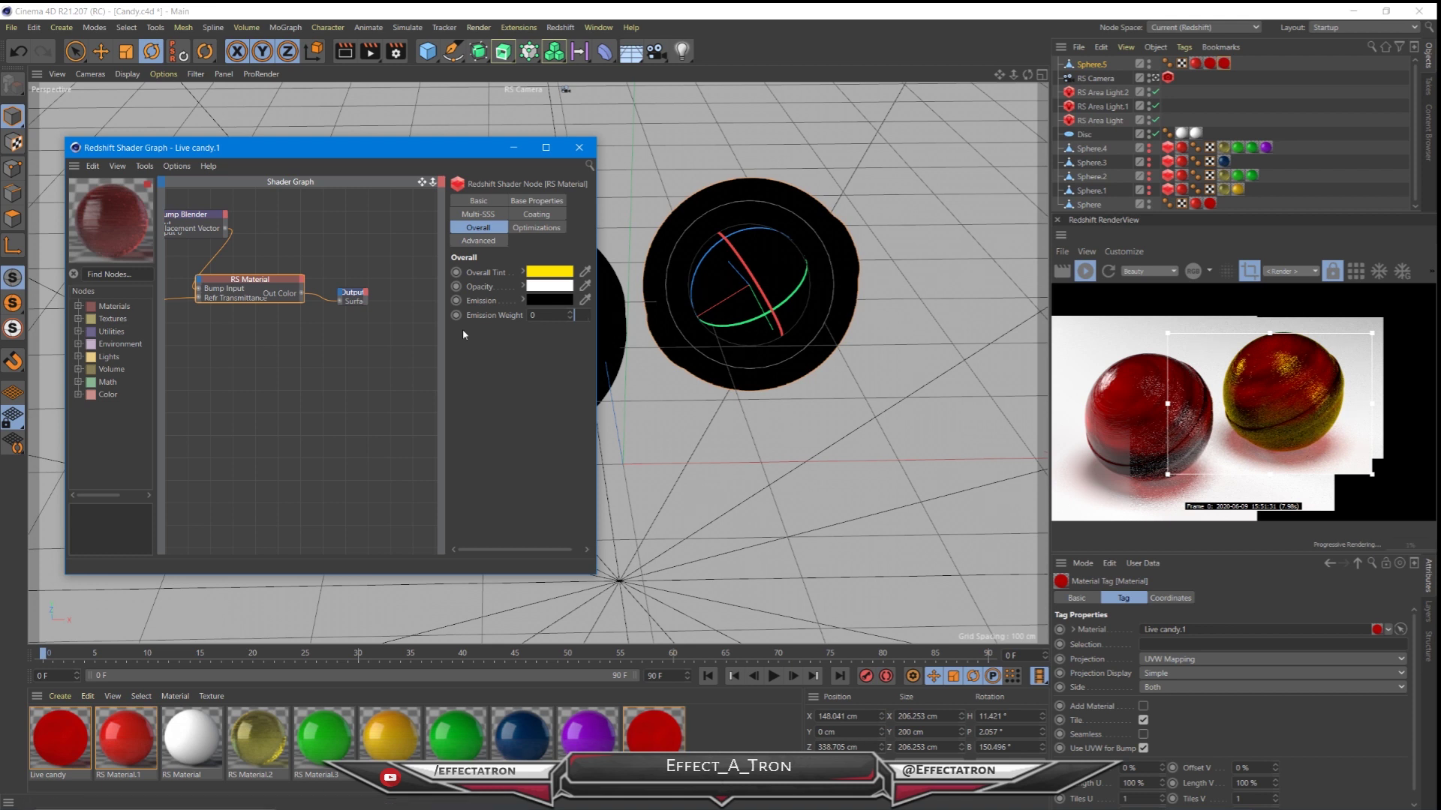
drag(556, 294, 471, 293)
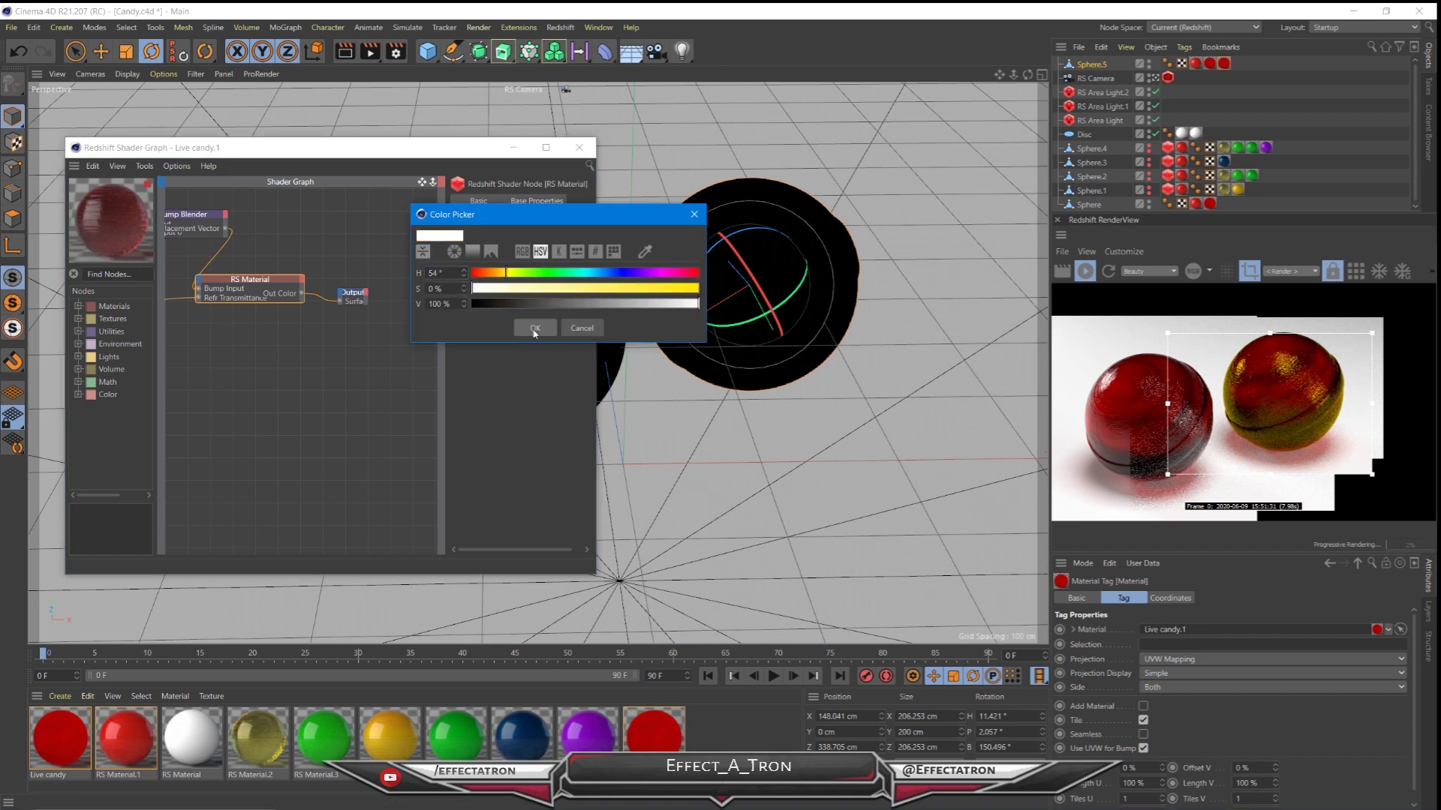
click(535, 329)
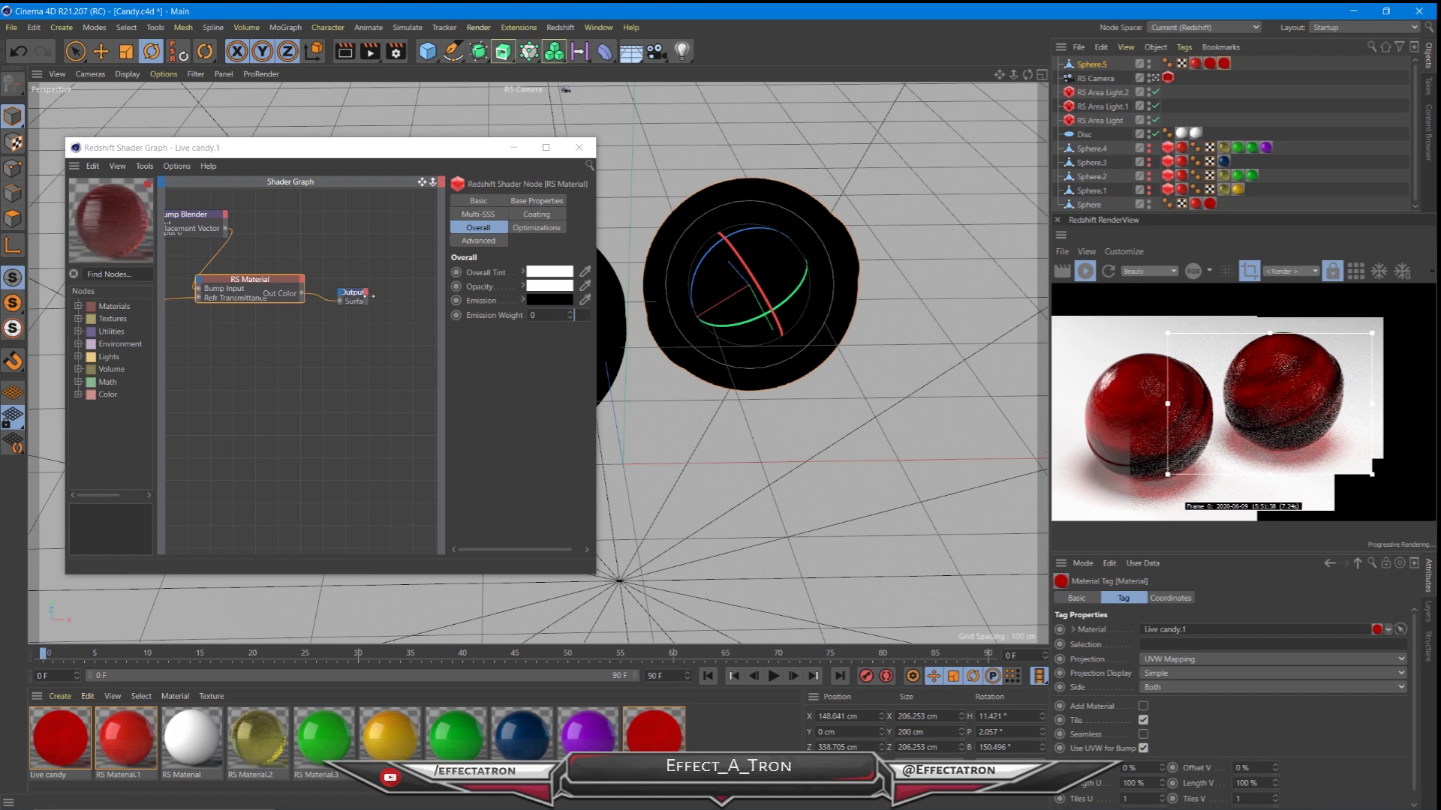
- Widen the shader graph window and set Color 1 of the Maxon Noise node feeding the refraction transmittance to golden yellow
middle_drag(373, 295, 460, 312)
drag(597, 415, 1002, 420)
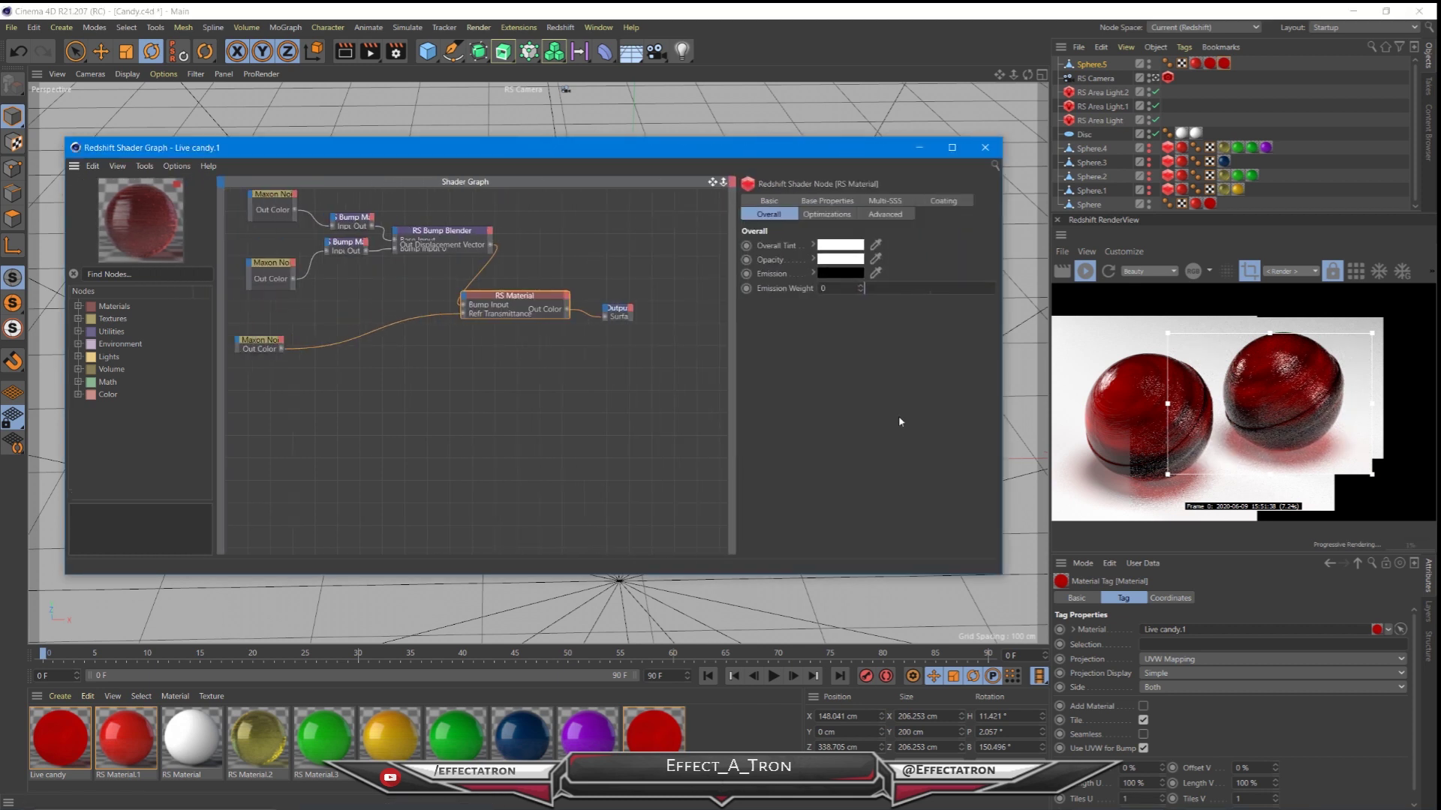
click(262, 347)
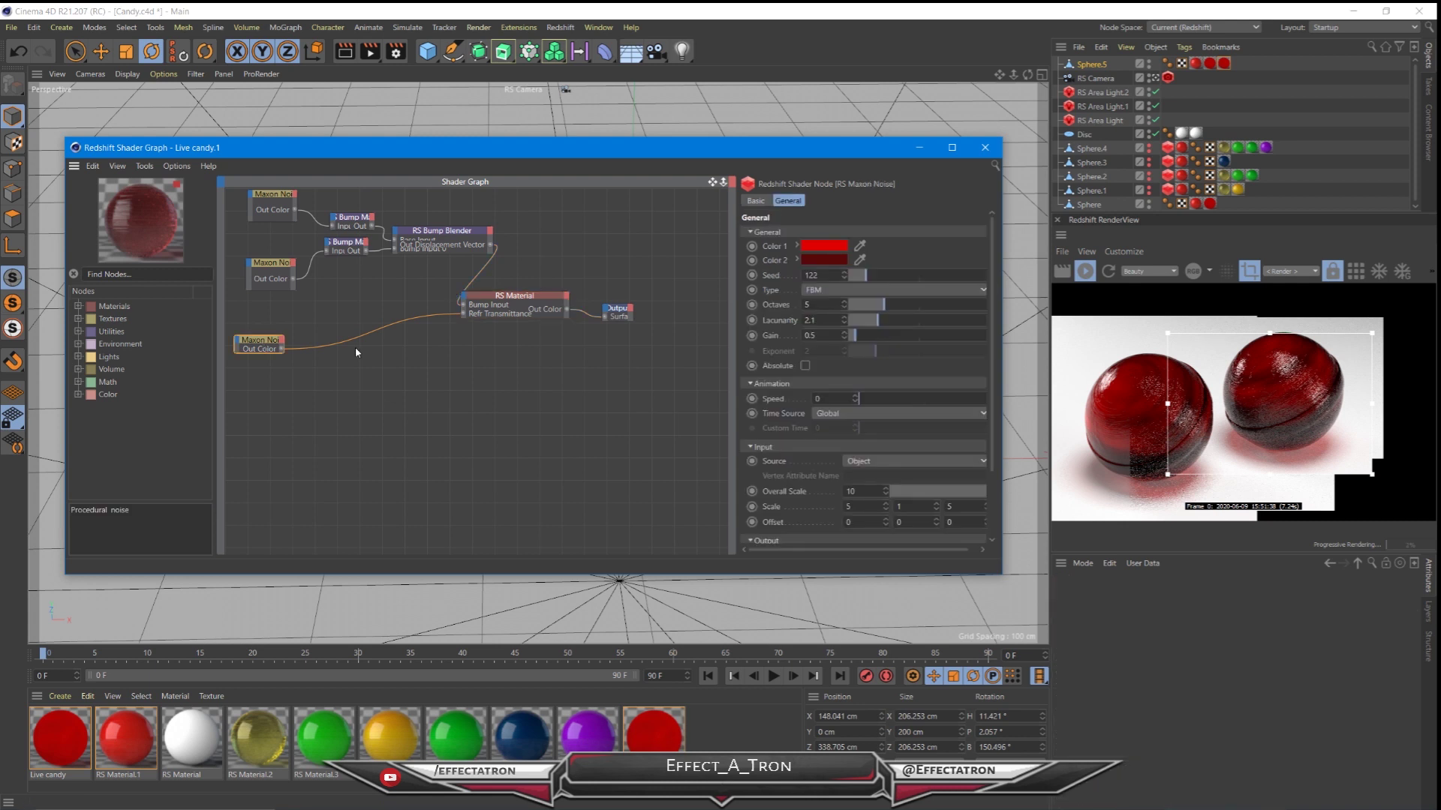
click(824, 246)
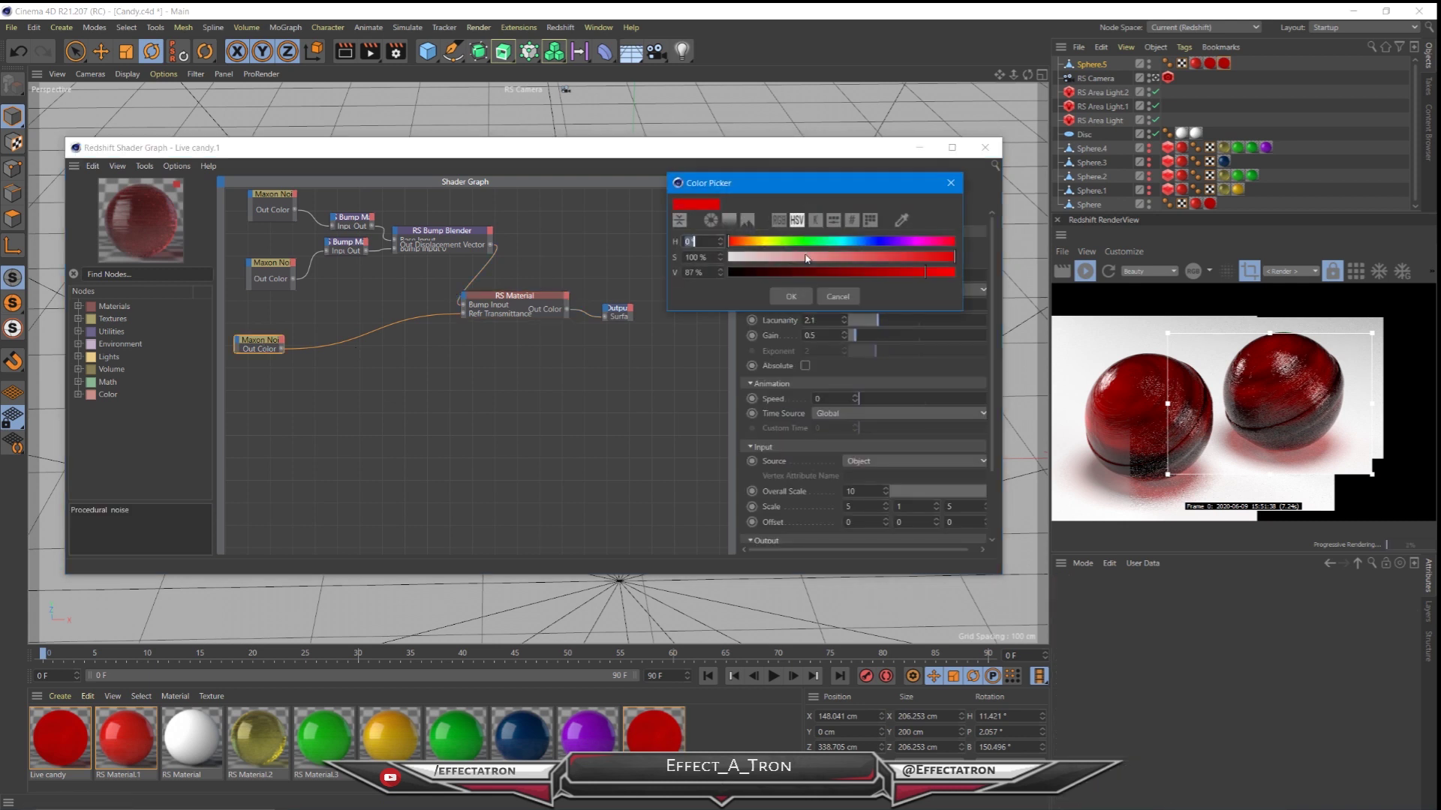
click(767, 243)
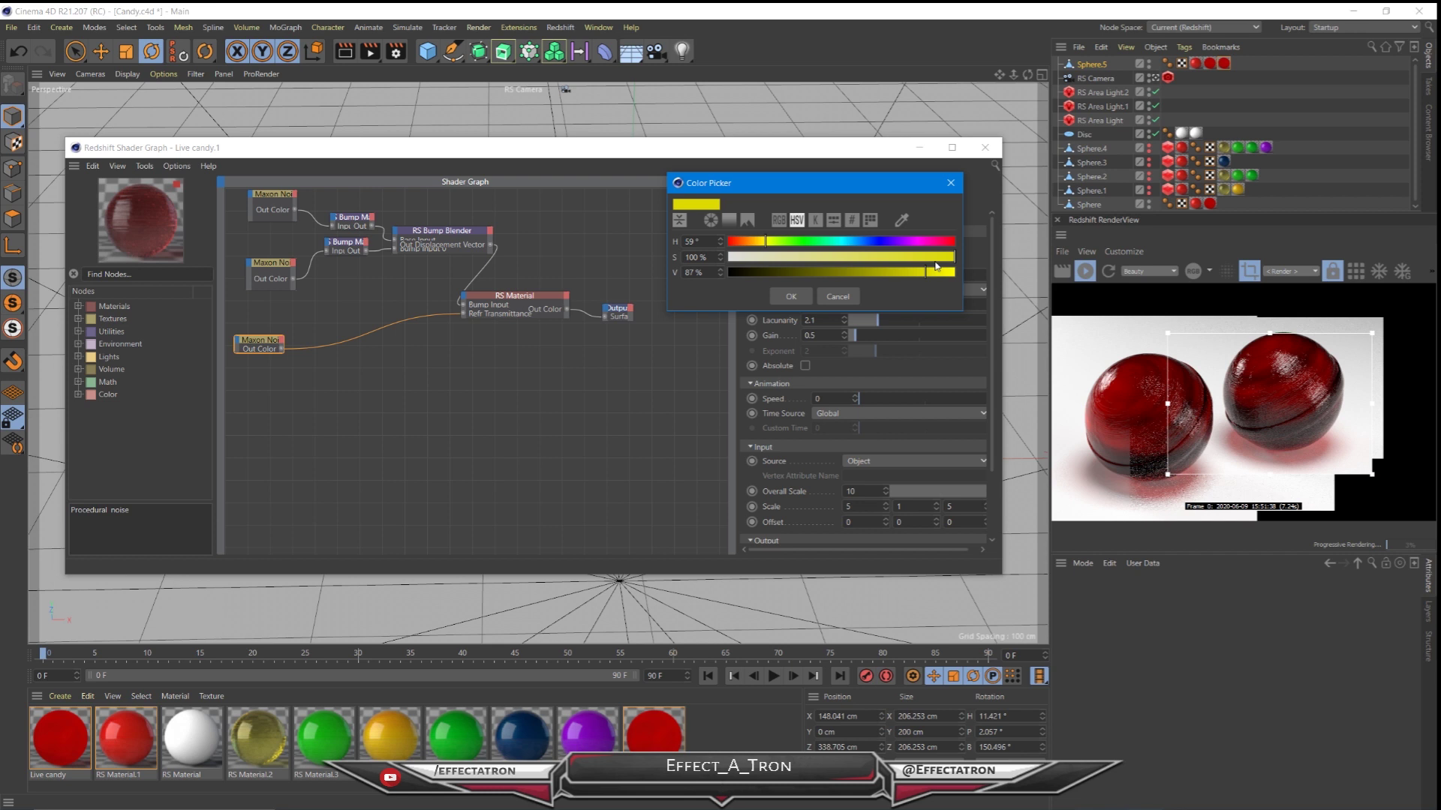
click(930, 272)
click(791, 297)
- Set Color 2 of the refraction noise to yellow with hue 49°, 91% saturation and 97% value
click(821, 261)
mouse_move(771, 258)
mouse_down()
mouse_move(776, 269)
mouse_move(771, 257)
mouse_up()
mouse_move(917, 285)
mouse_down()
mouse_move(932, 289)
mouse_move(900, 287)
mouse_move(942, 286)
mouse_up()
click(764, 254)
click(797, 309)
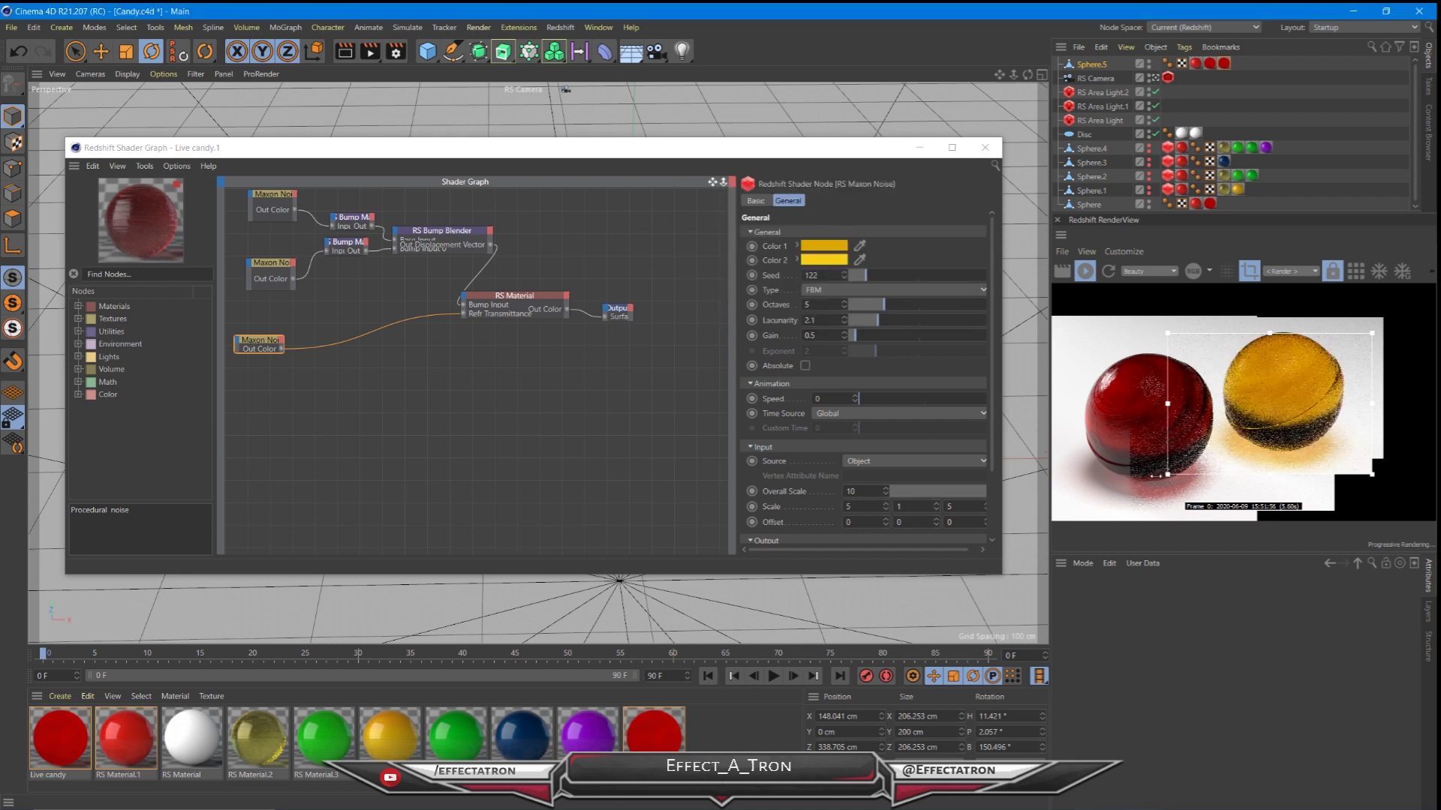
- Change Color 1 of the refraction noise to orange with hue 28°, 72% saturation and 87% value
click(823, 246)
click(763, 242)
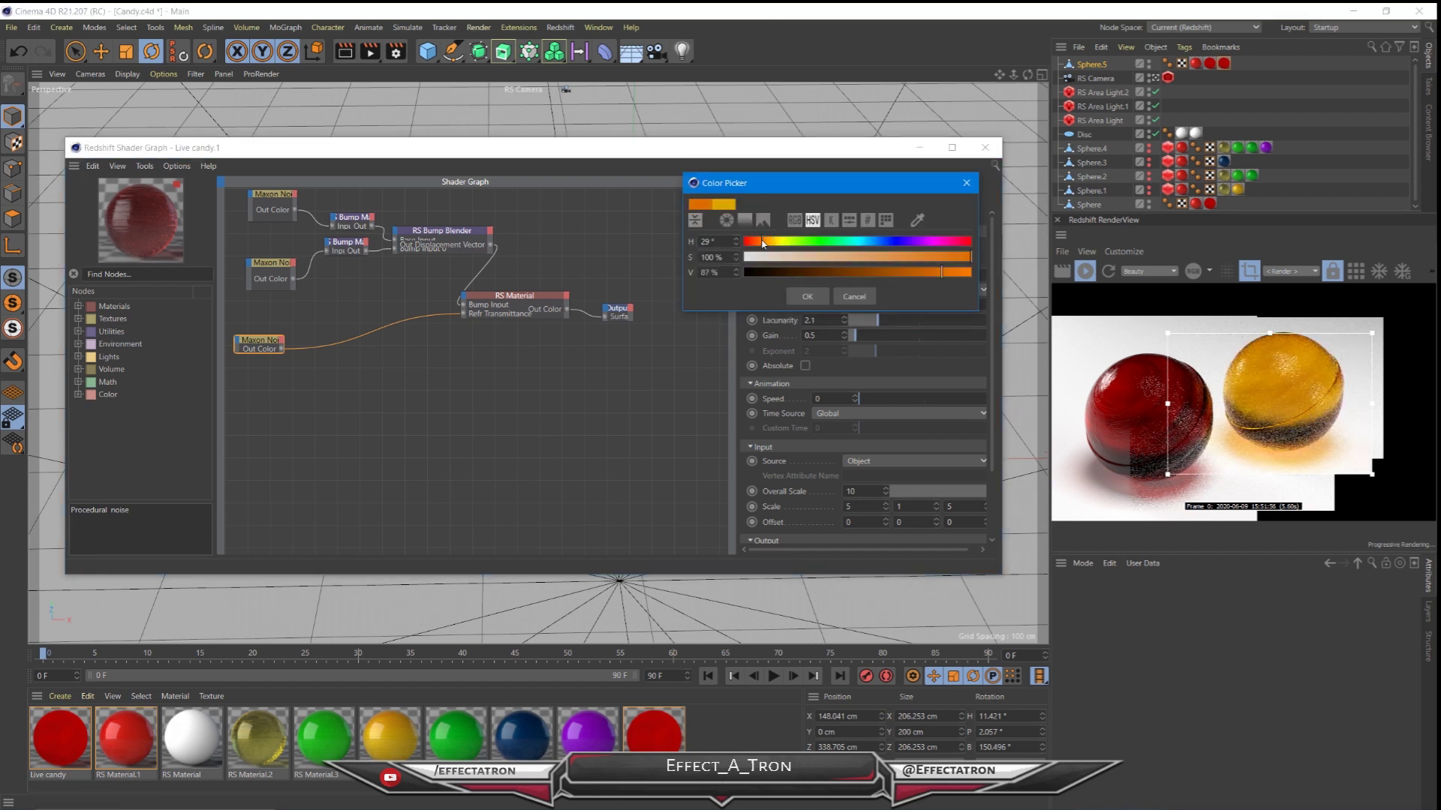
click(564, 373)
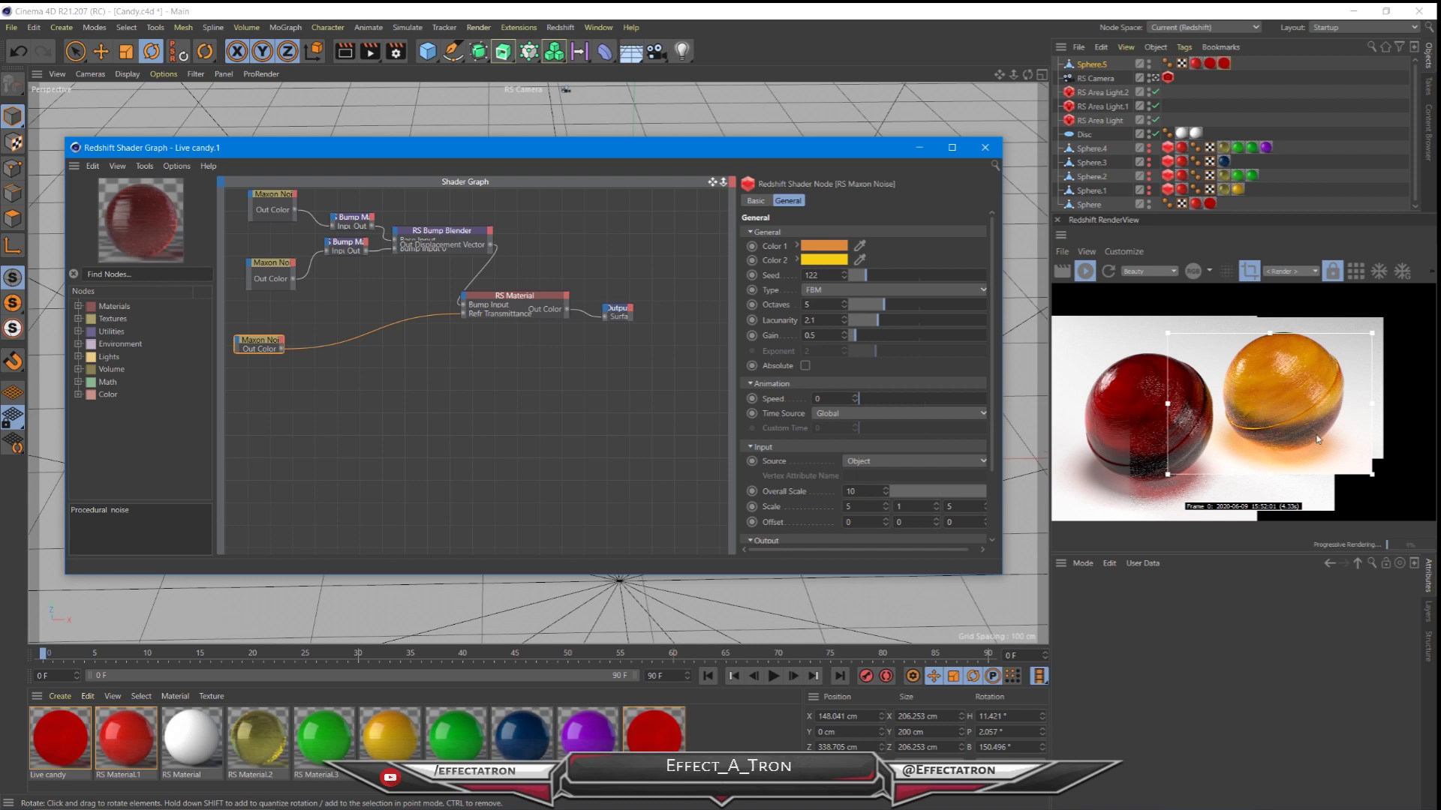
- Set the seed of the Maxon Noise node feeding the refraction transmittance to 374
drag(474, 309, 491, 312)
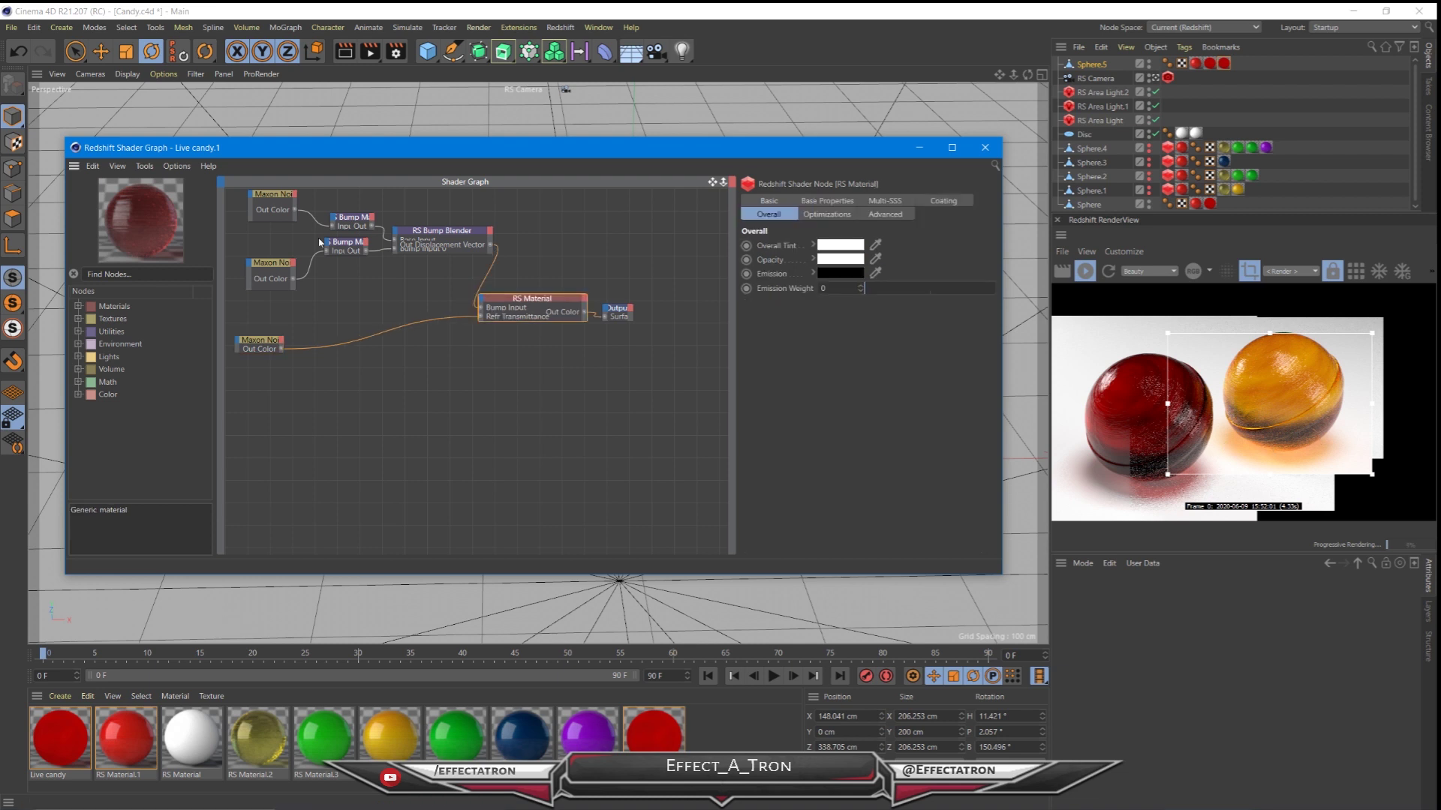
click(259, 342)
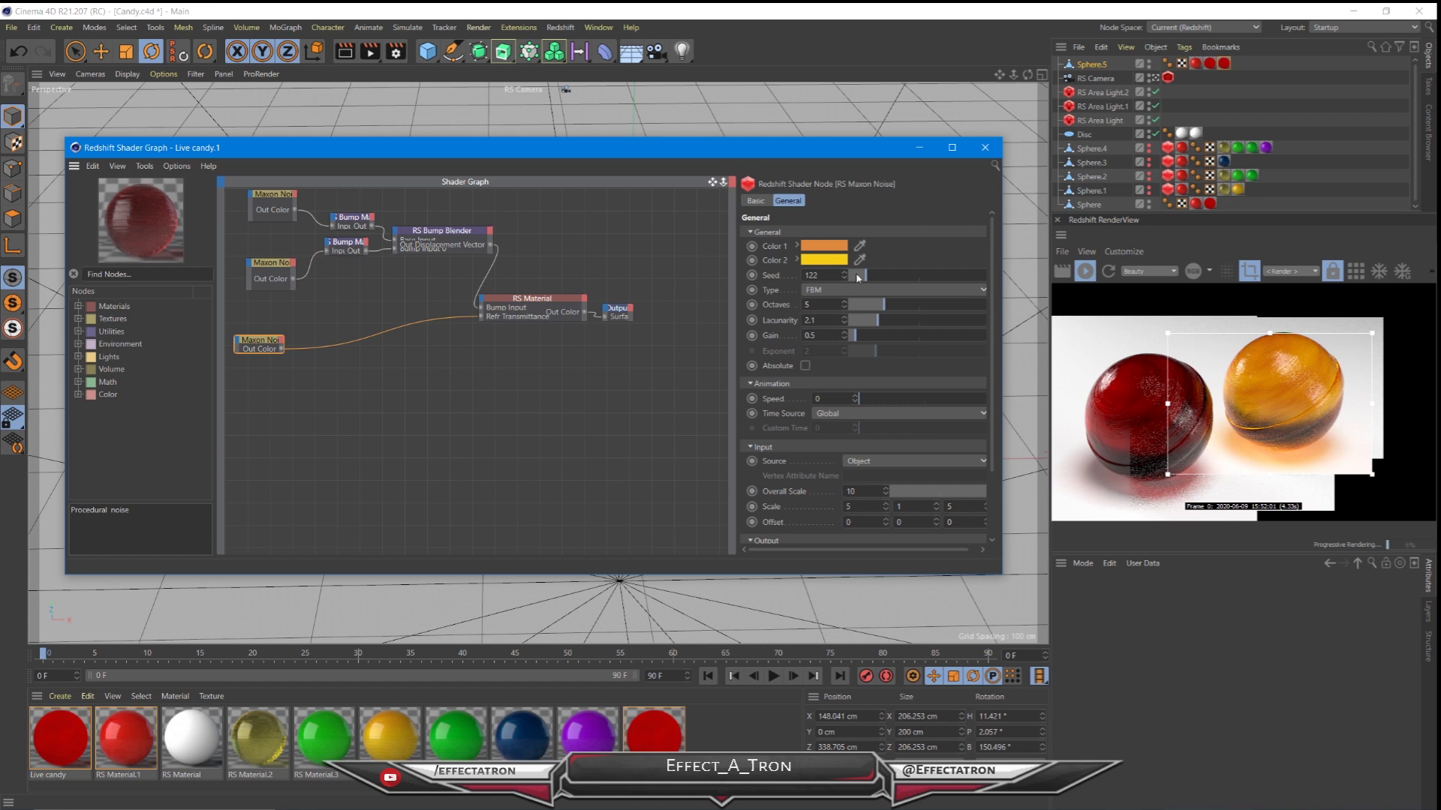
click(902, 275)
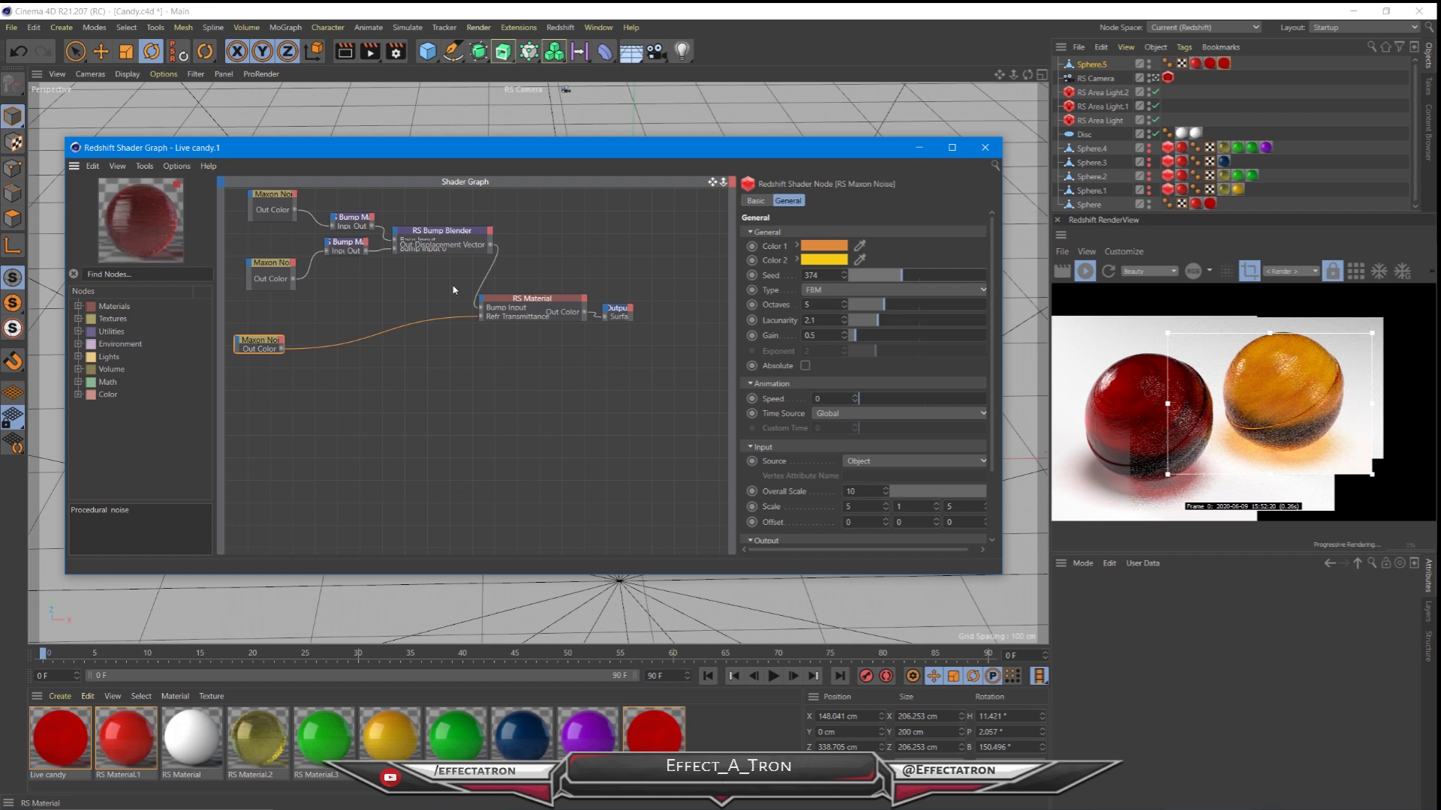
- Examine the RS Material node's base properties and the settings of the two Maxon Noise nodes driving the bump
click(520, 300)
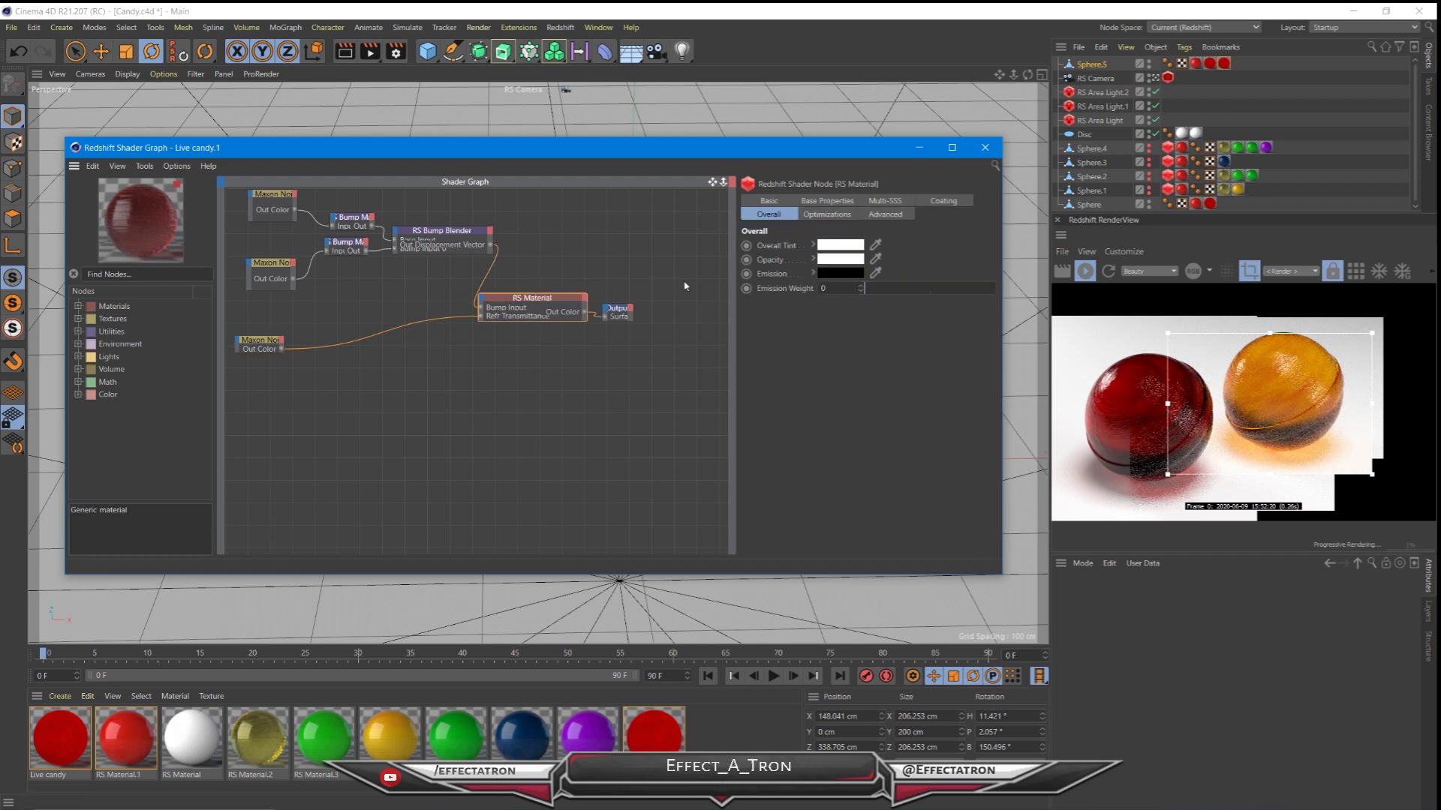
click(848, 203)
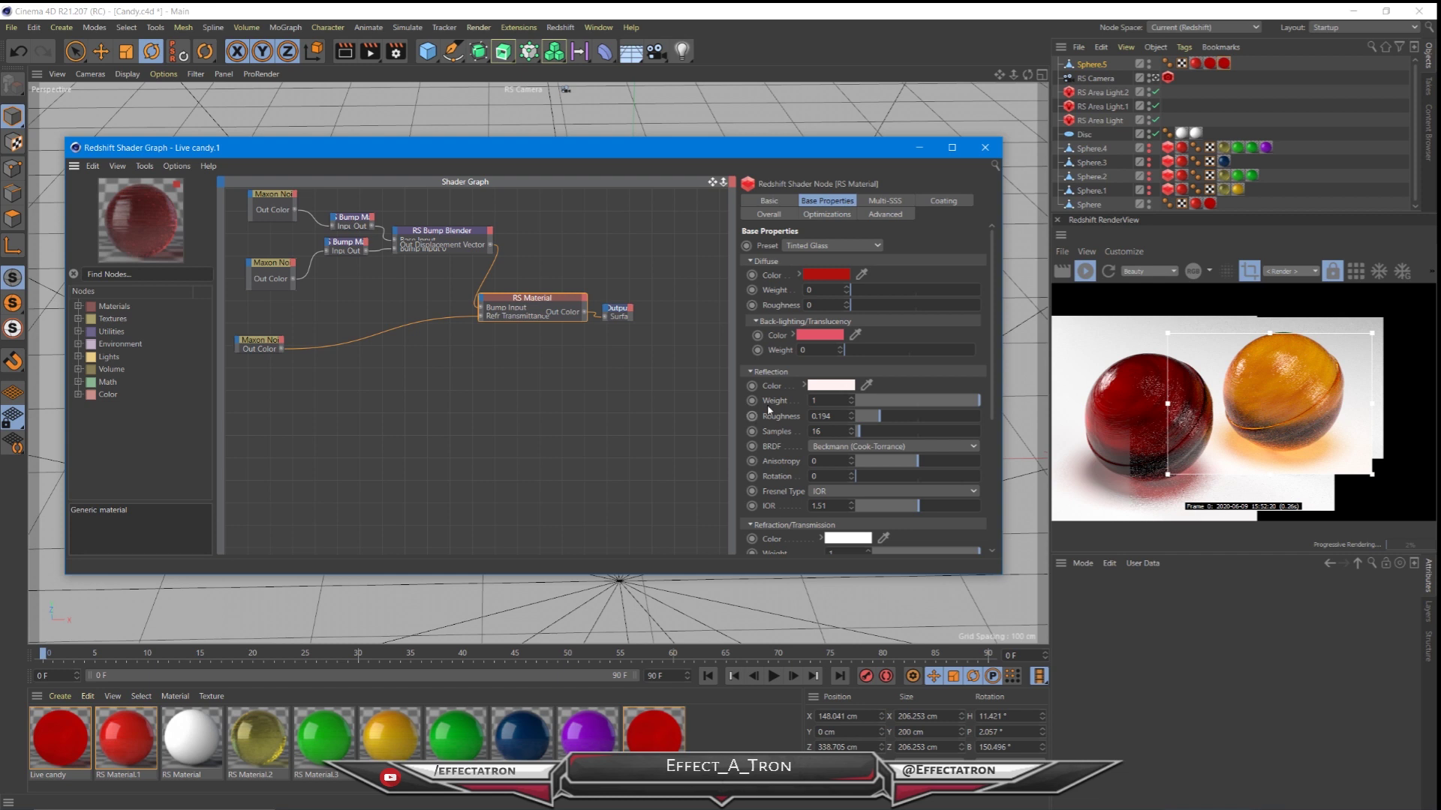
scroll(773, 422, down, 3)
scroll(769, 435, down, 3)
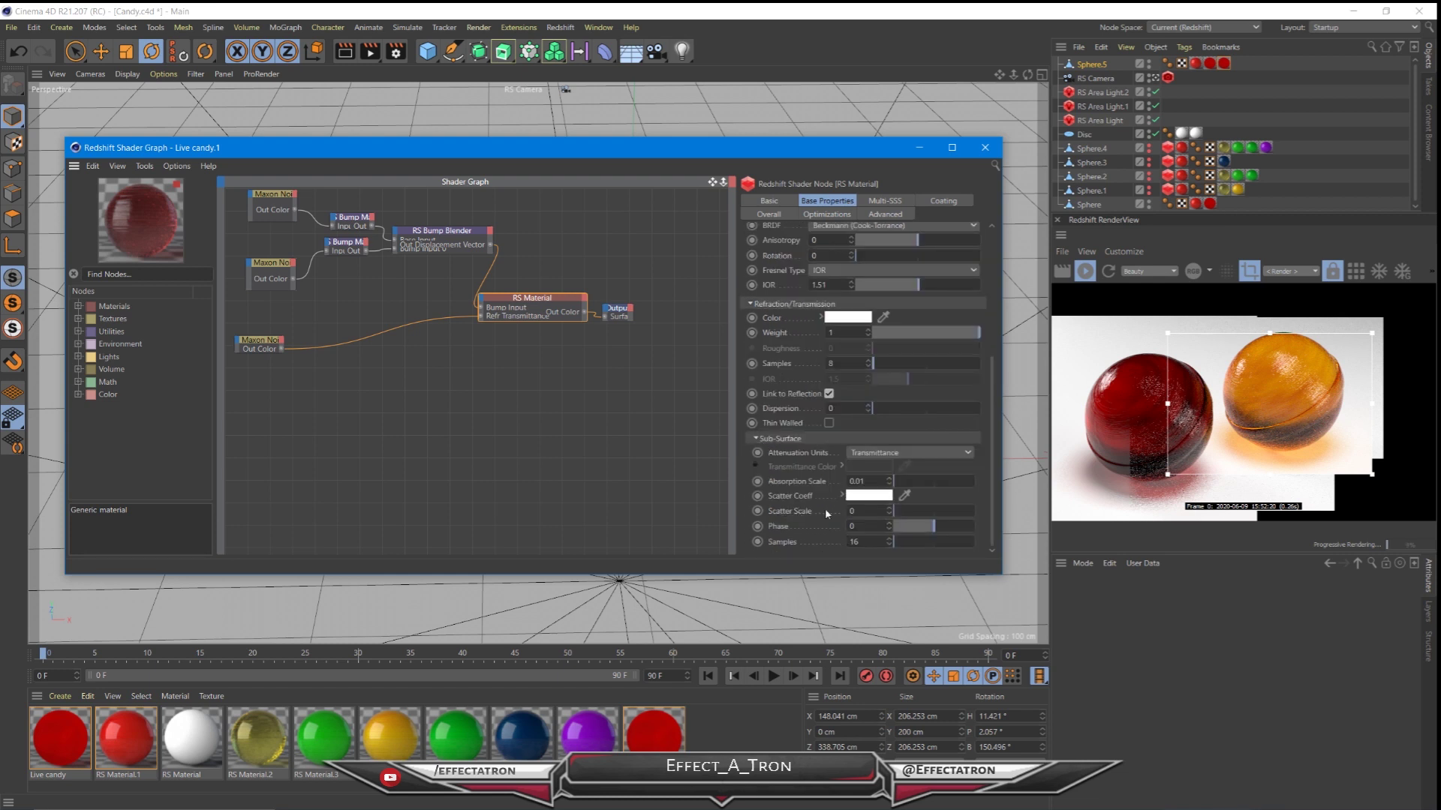
scroll(841, 521, up, 2)
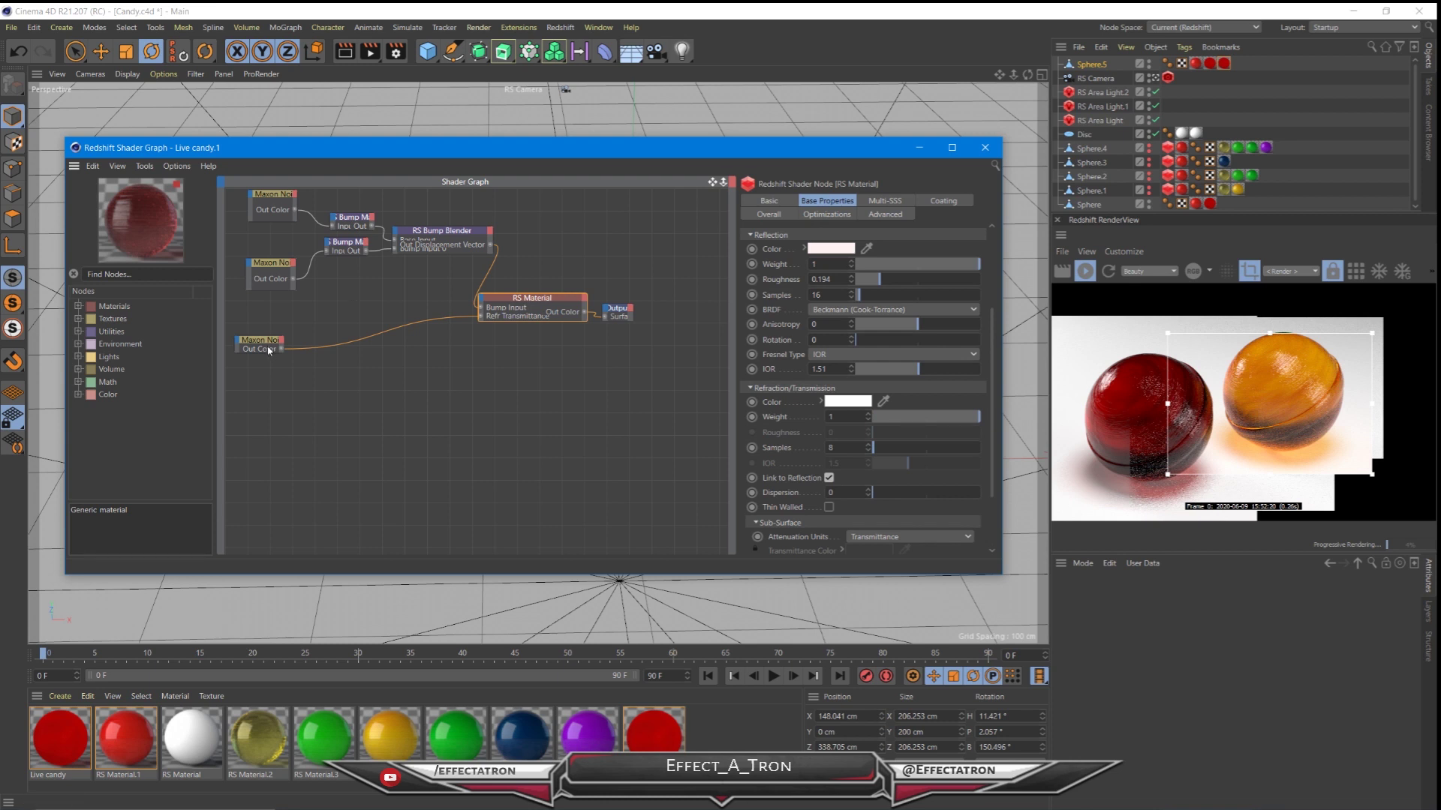
click(271, 274)
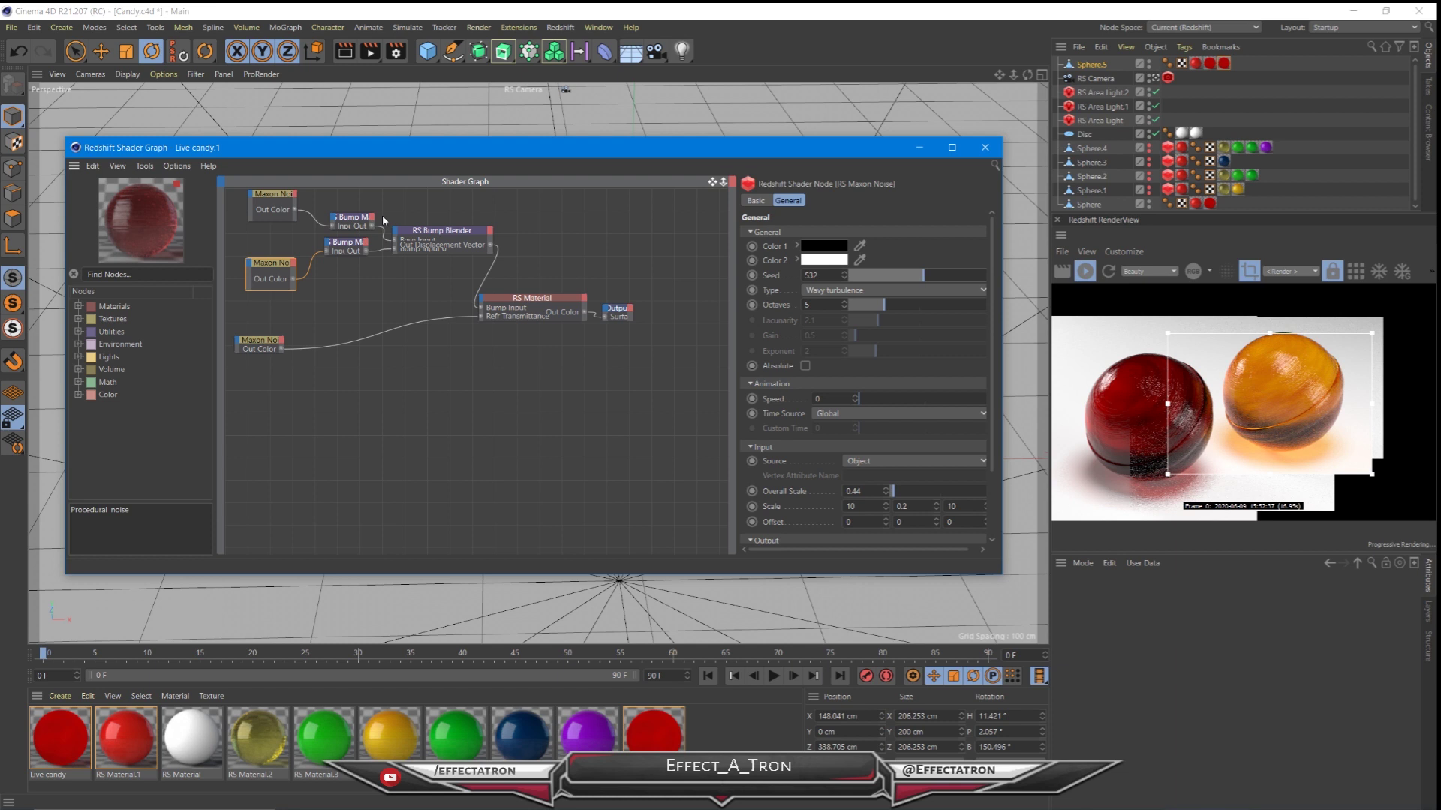
click(273, 201)
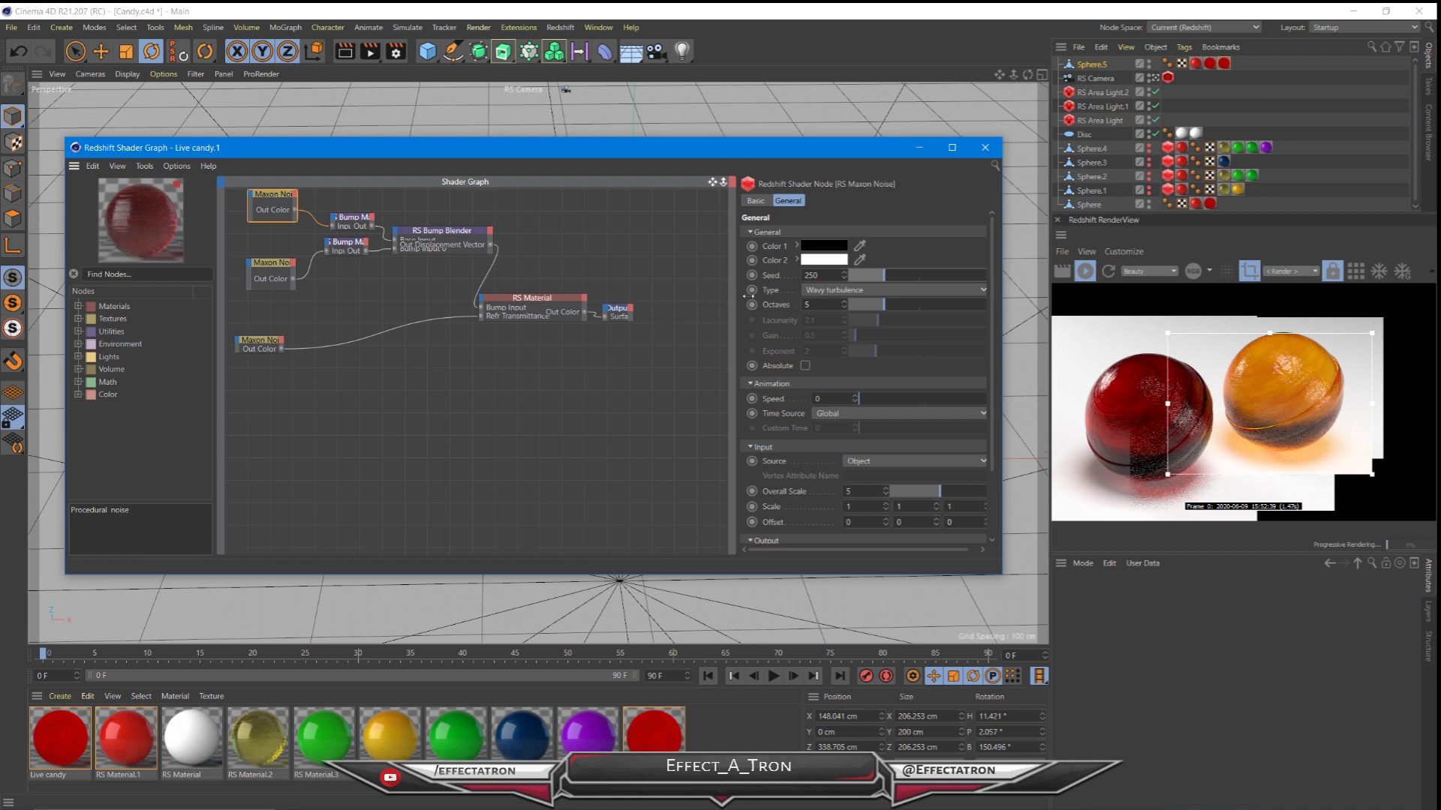
- Recolour the refraction noise with magenta for Color 1 and blue-violet, hue 258°, for Color 2
click(259, 342)
click(824, 260)
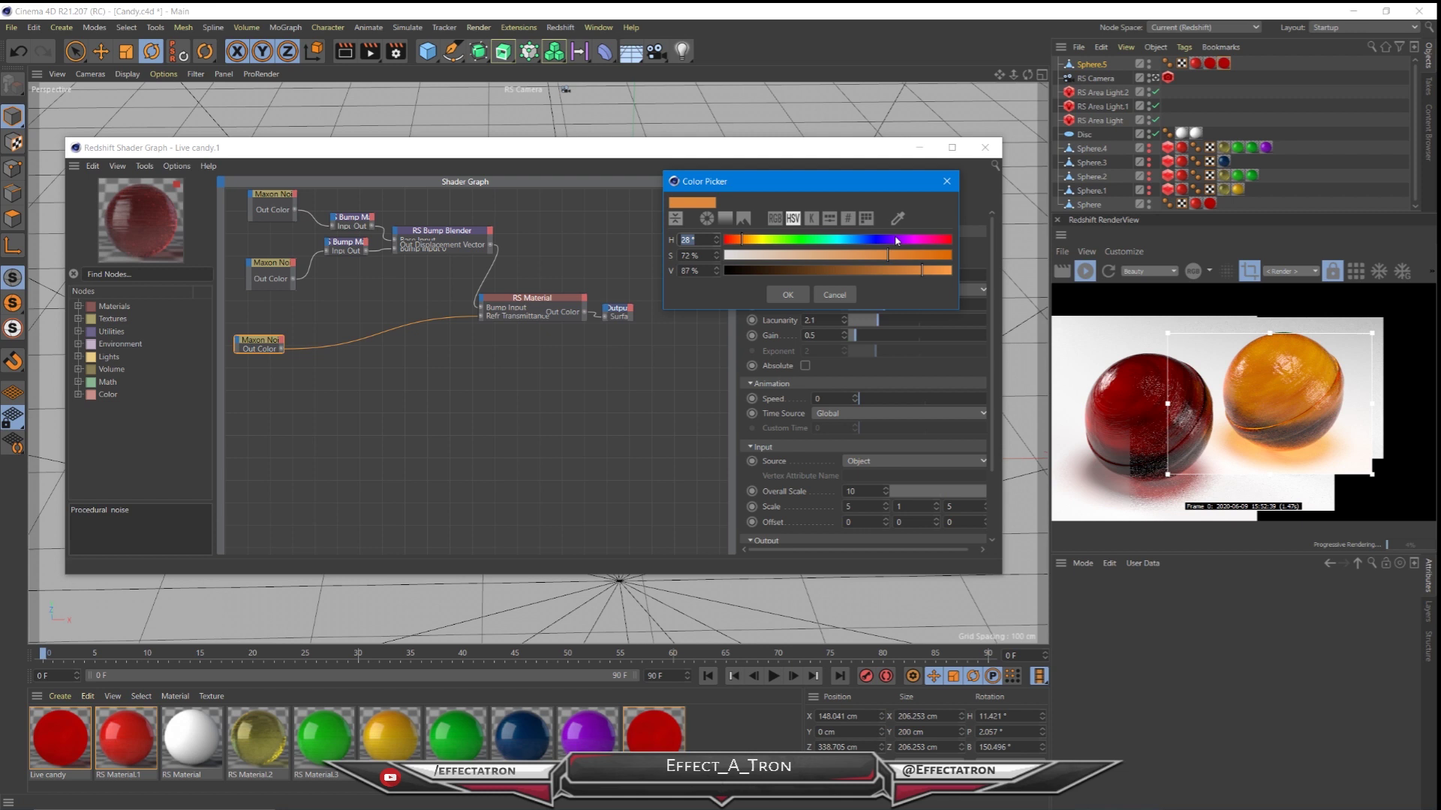
click(907, 258)
key(Return)
click(824, 260)
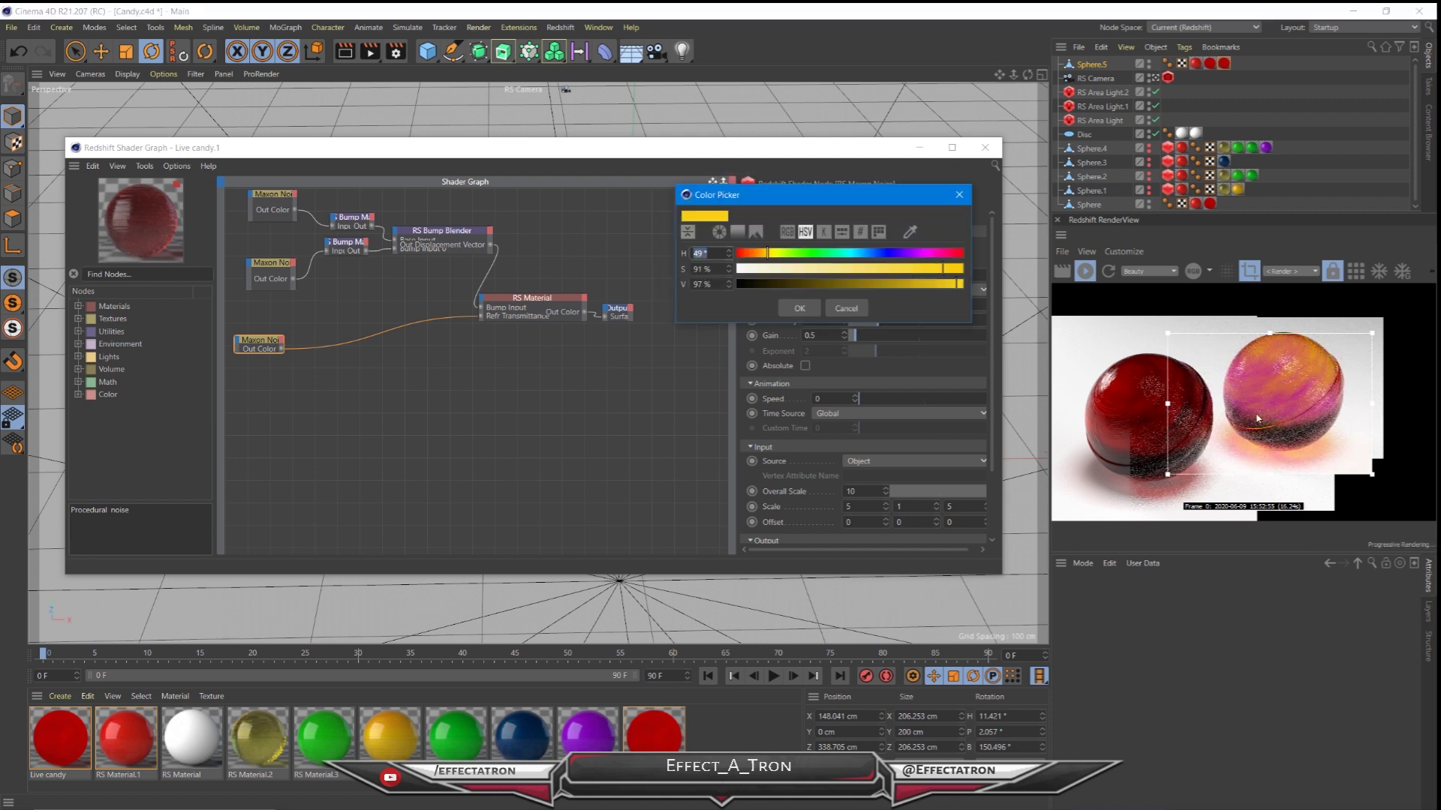
click(899, 253)
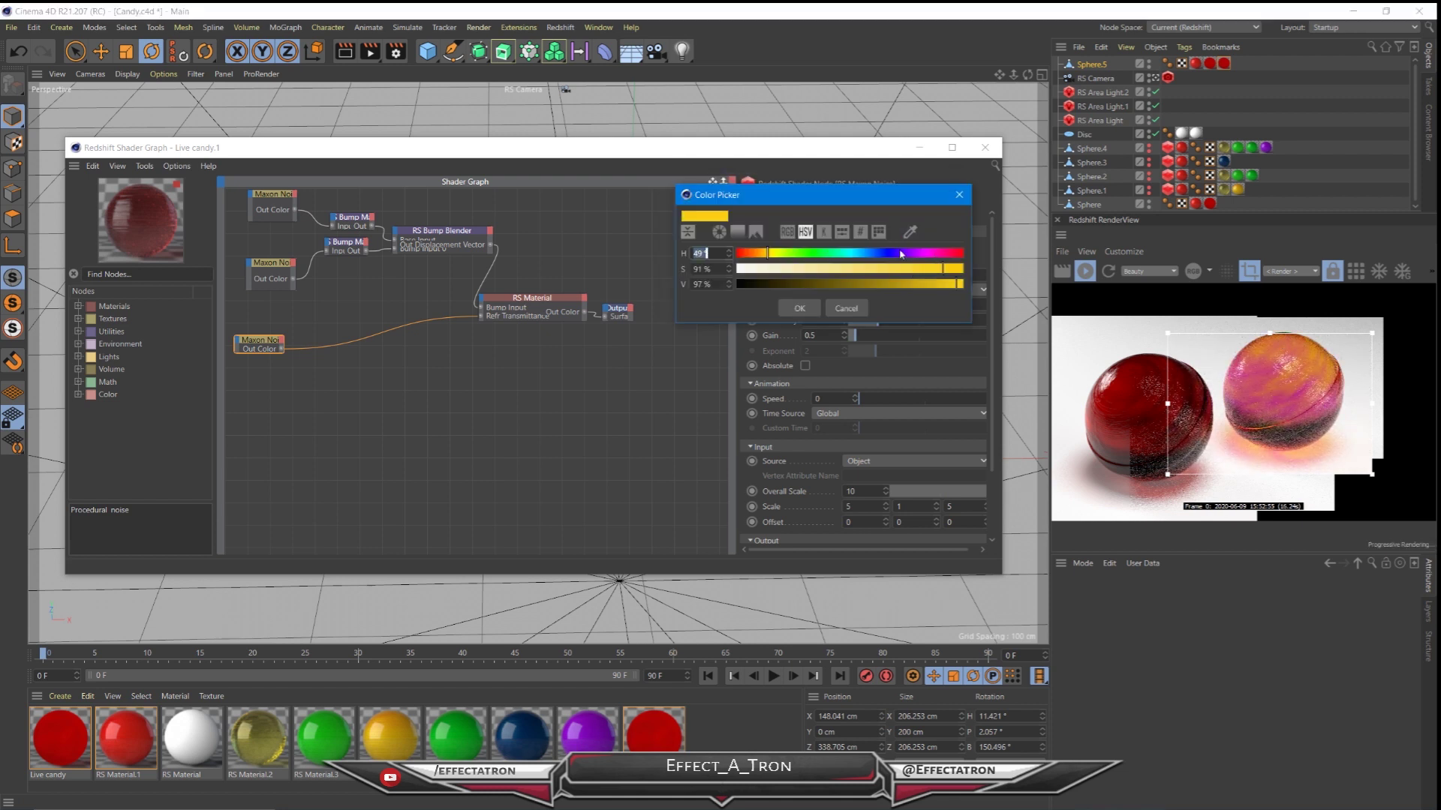
click(798, 310)
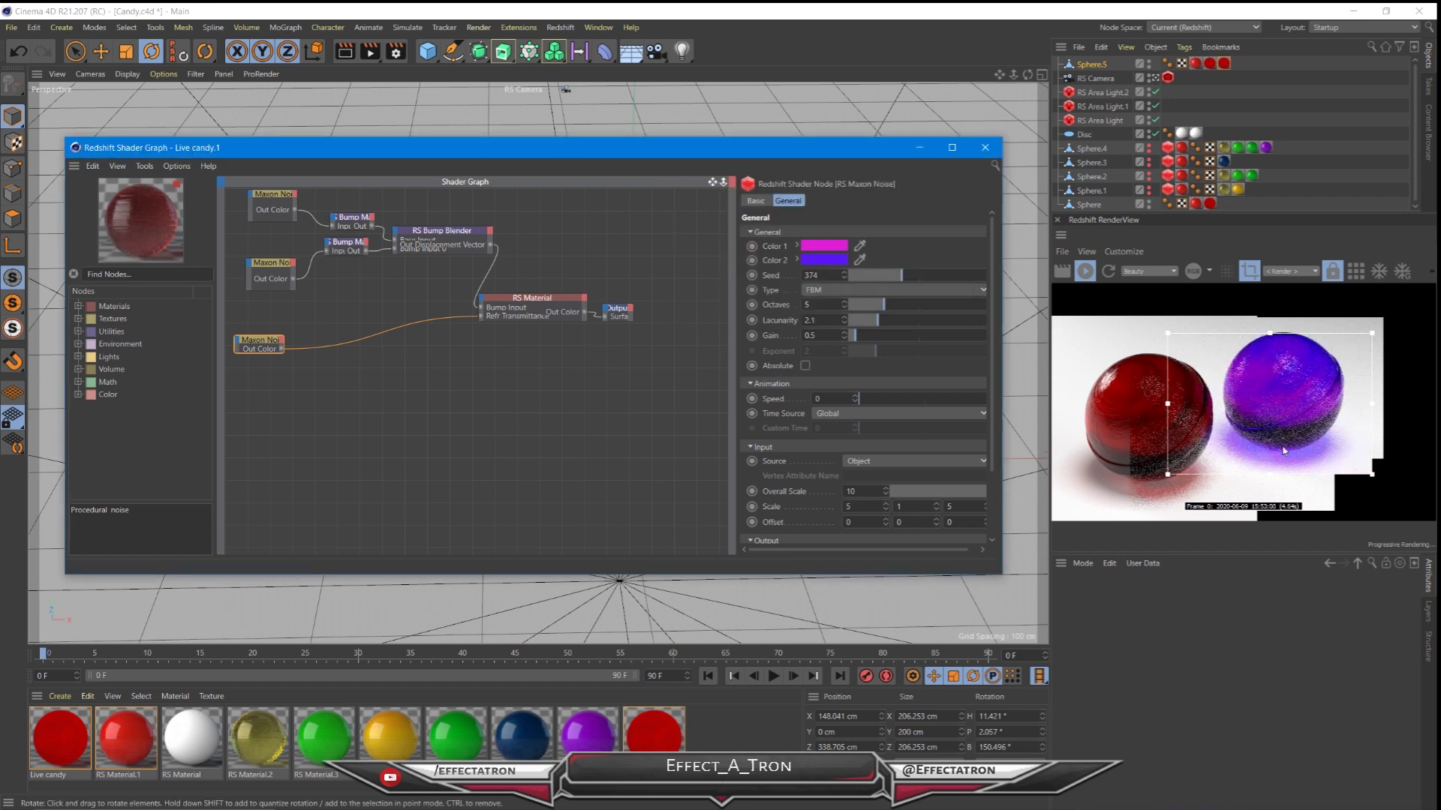
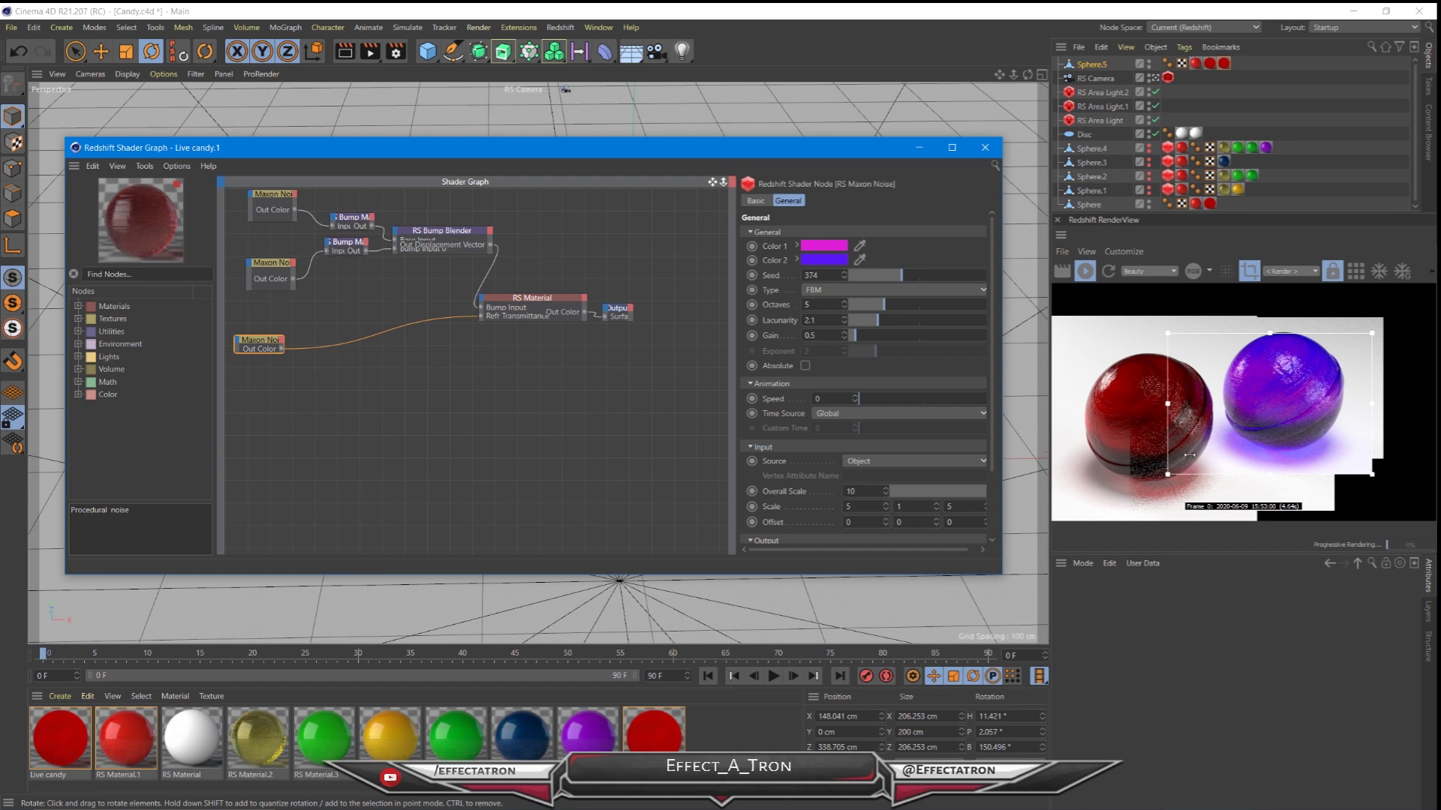
- Try purple with hue 277°, 90% saturation and 87% value as Color 1 of the refraction noise
click(823, 246)
click(913, 246)
click(798, 300)
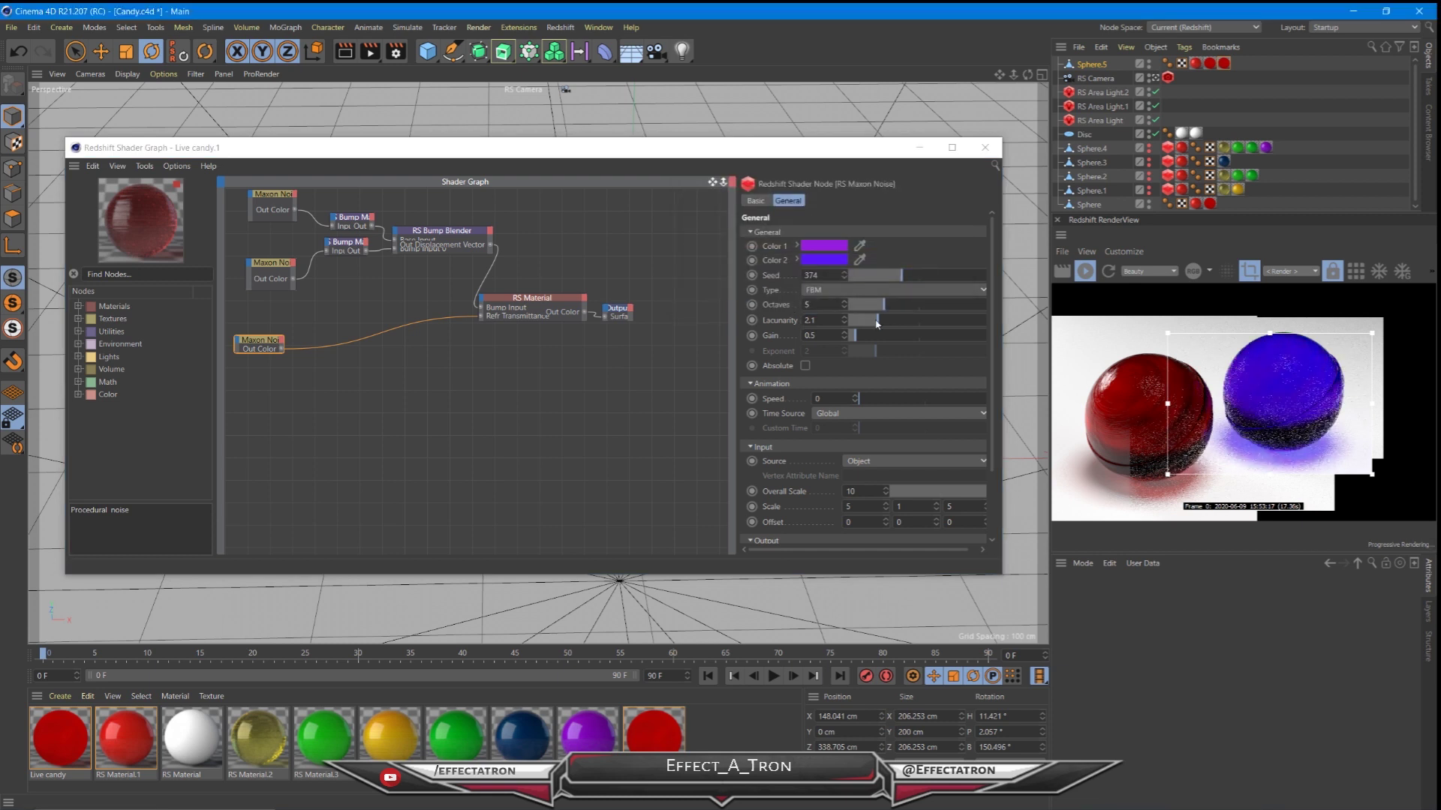
- Set both Color 1 and Color 2 of the refraction noise to bright magenta hues
click(825, 260)
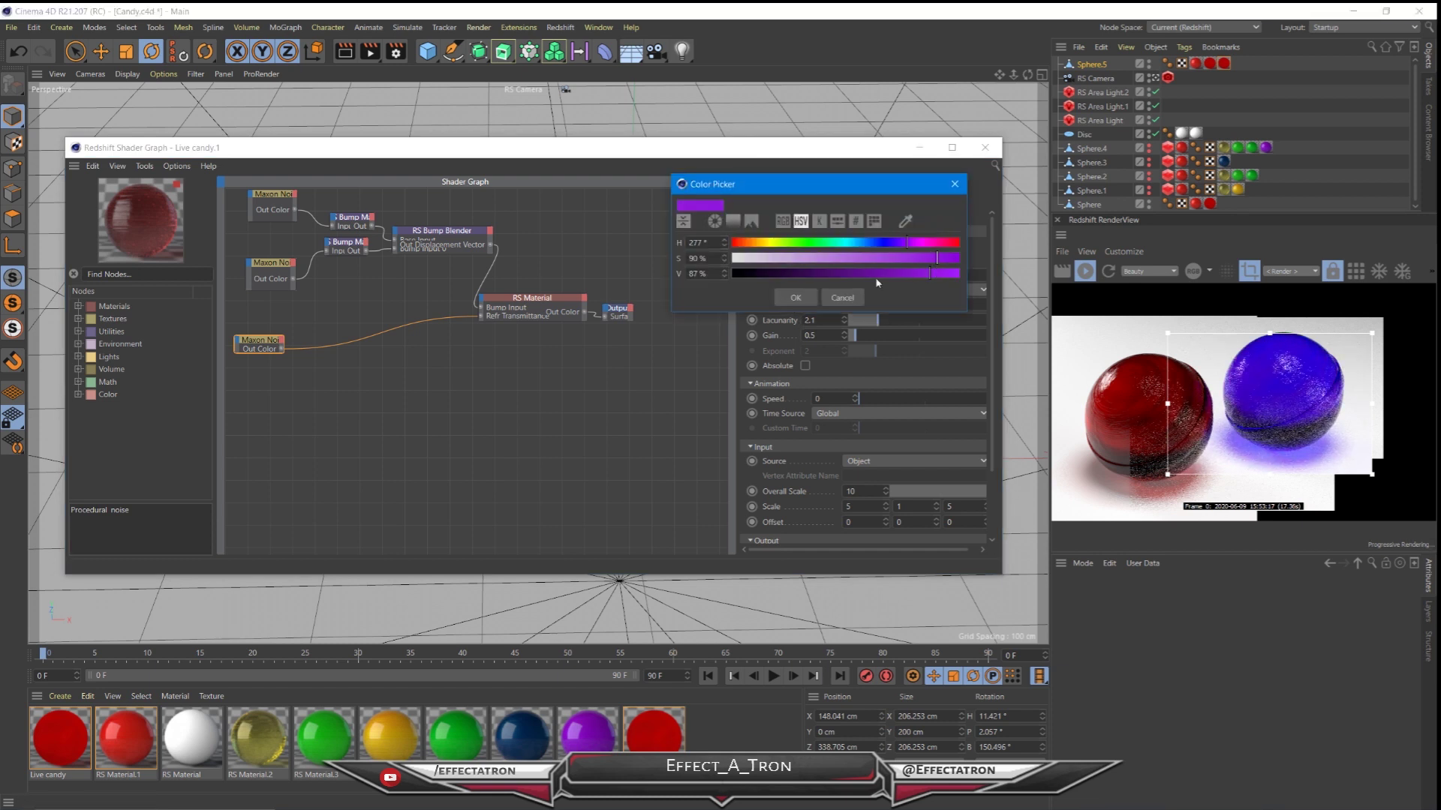
click(926, 244)
click(795, 297)
click(843, 260)
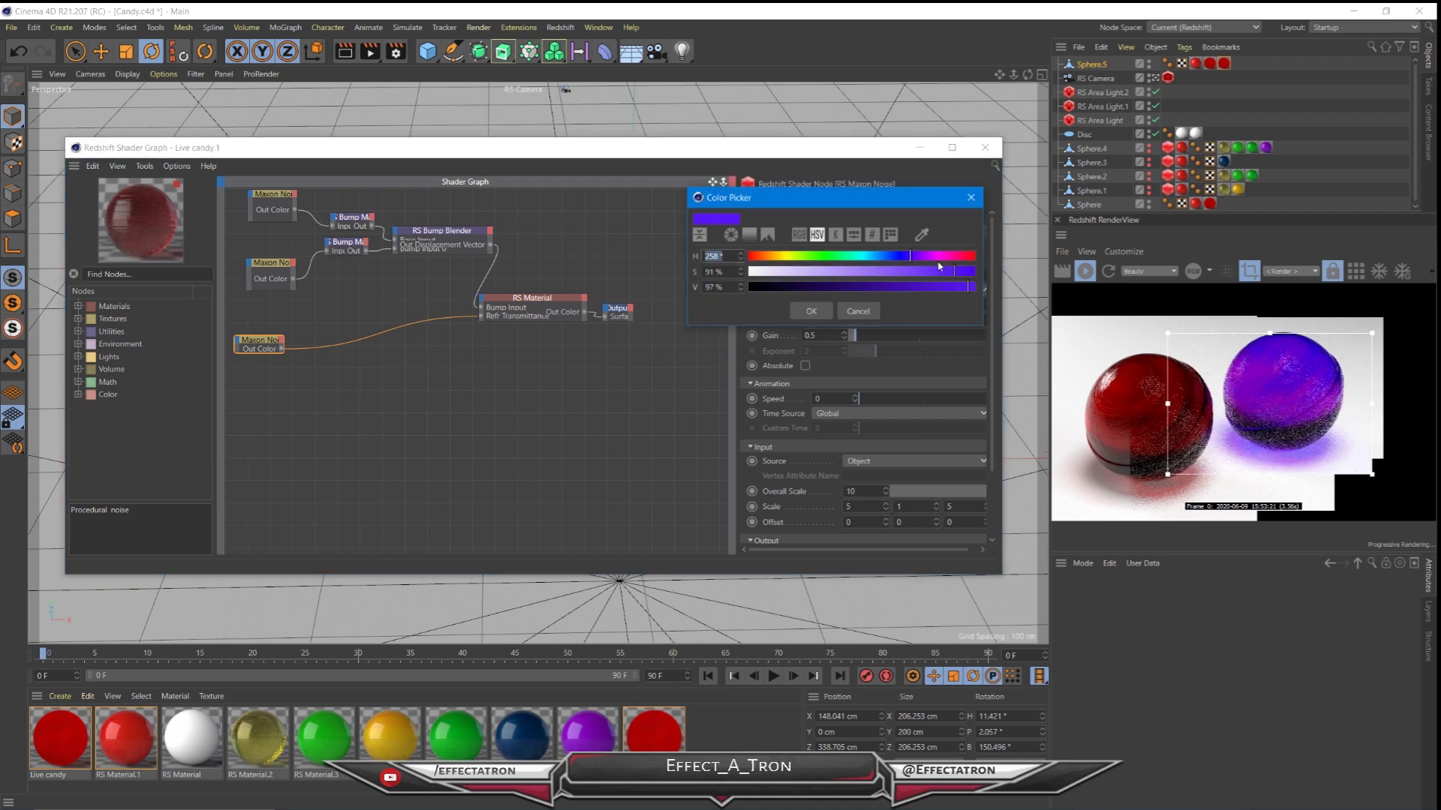
click(939, 259)
click(818, 309)
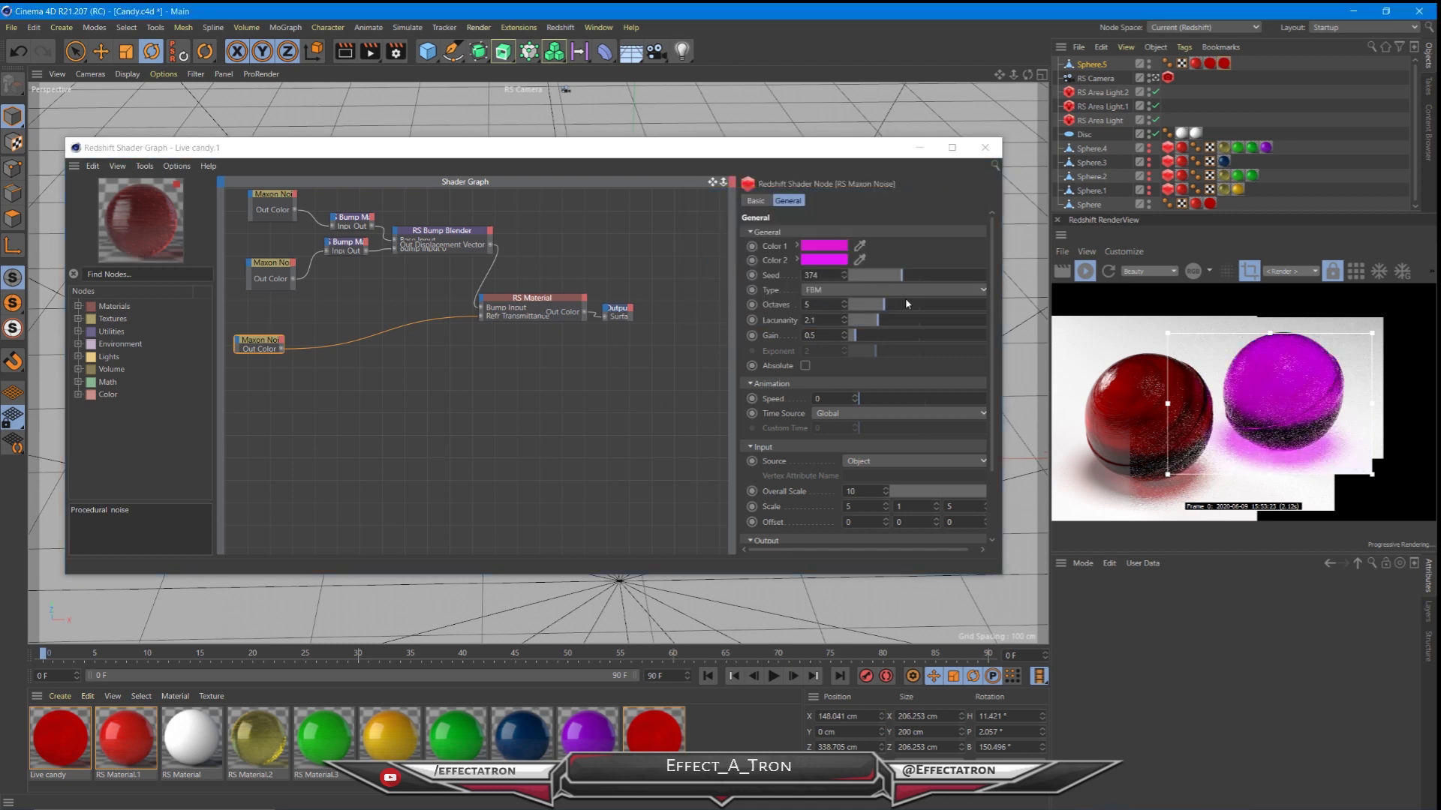
- Set Color 1 of the refraction noise to a bright yellowish green
click(824, 245)
click(817, 241)
mouse_move(817, 245)
mouse_down()
mouse_move(786, 248)
mouse_move(802, 245)
mouse_up()
click(794, 296)
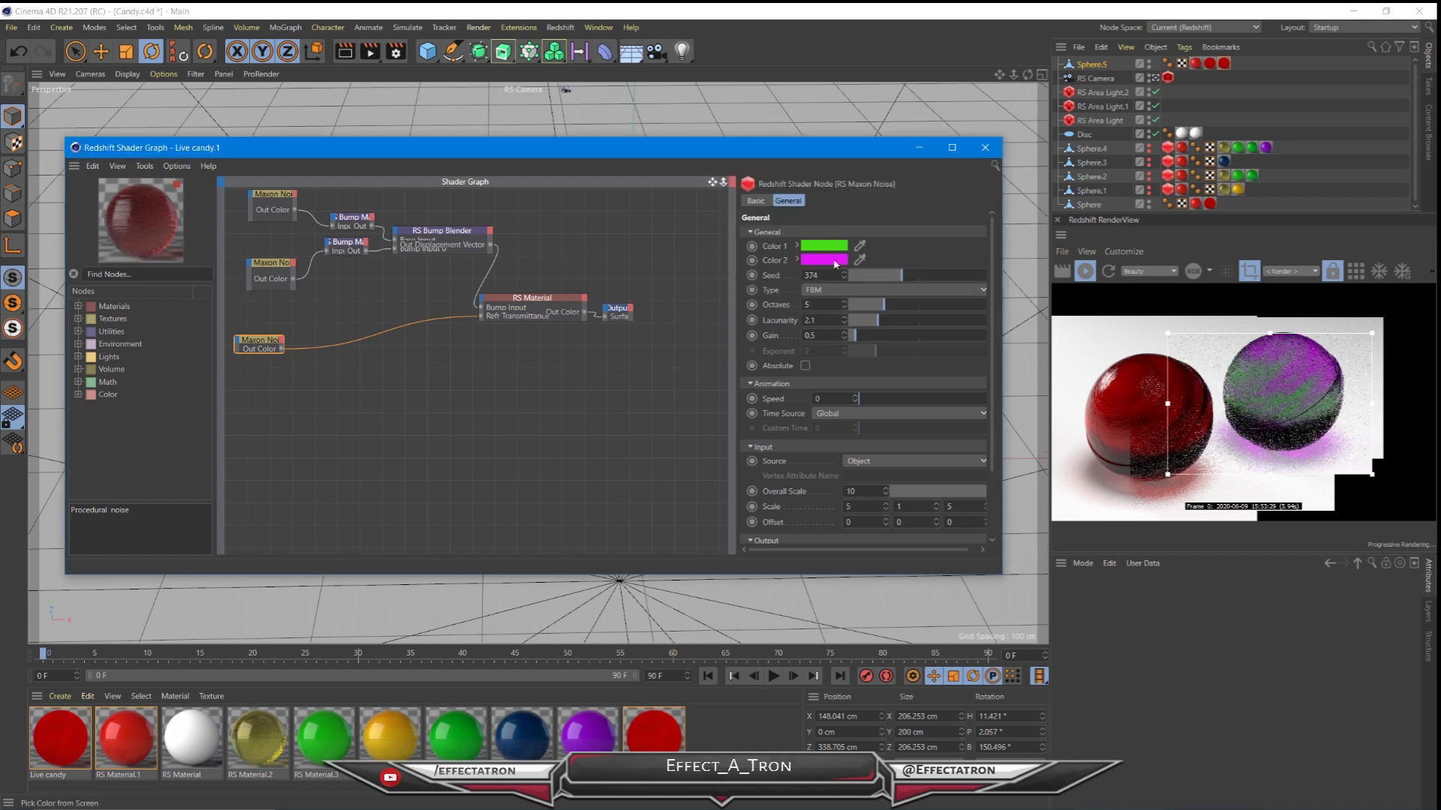
- Set Color 2 of the refraction noise to teal with 91% saturation and reduce its value to a dark shade
click(834, 260)
click(879, 257)
drag(880, 262, 864, 257)
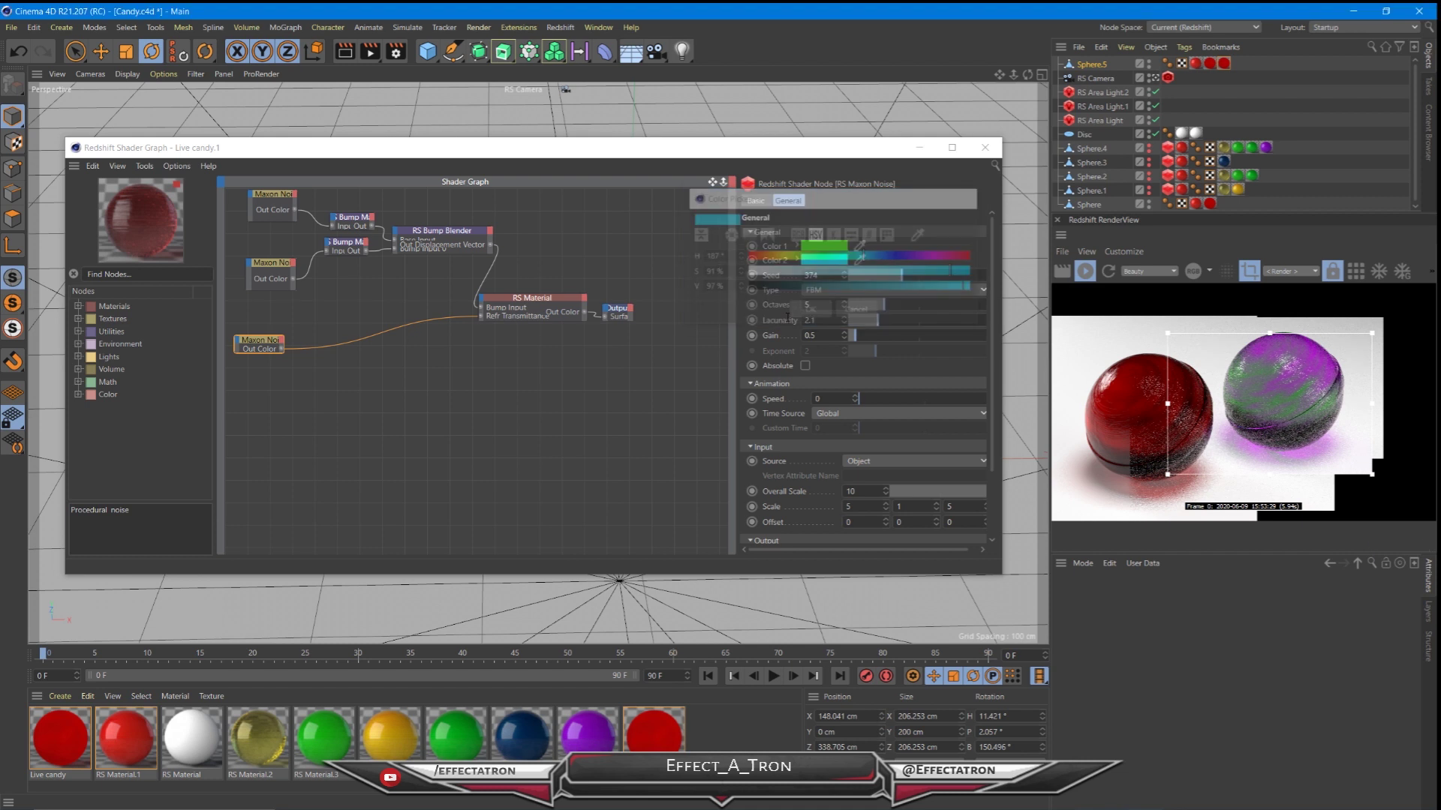
click(810, 311)
click(832, 260)
click(857, 282)
click(806, 306)
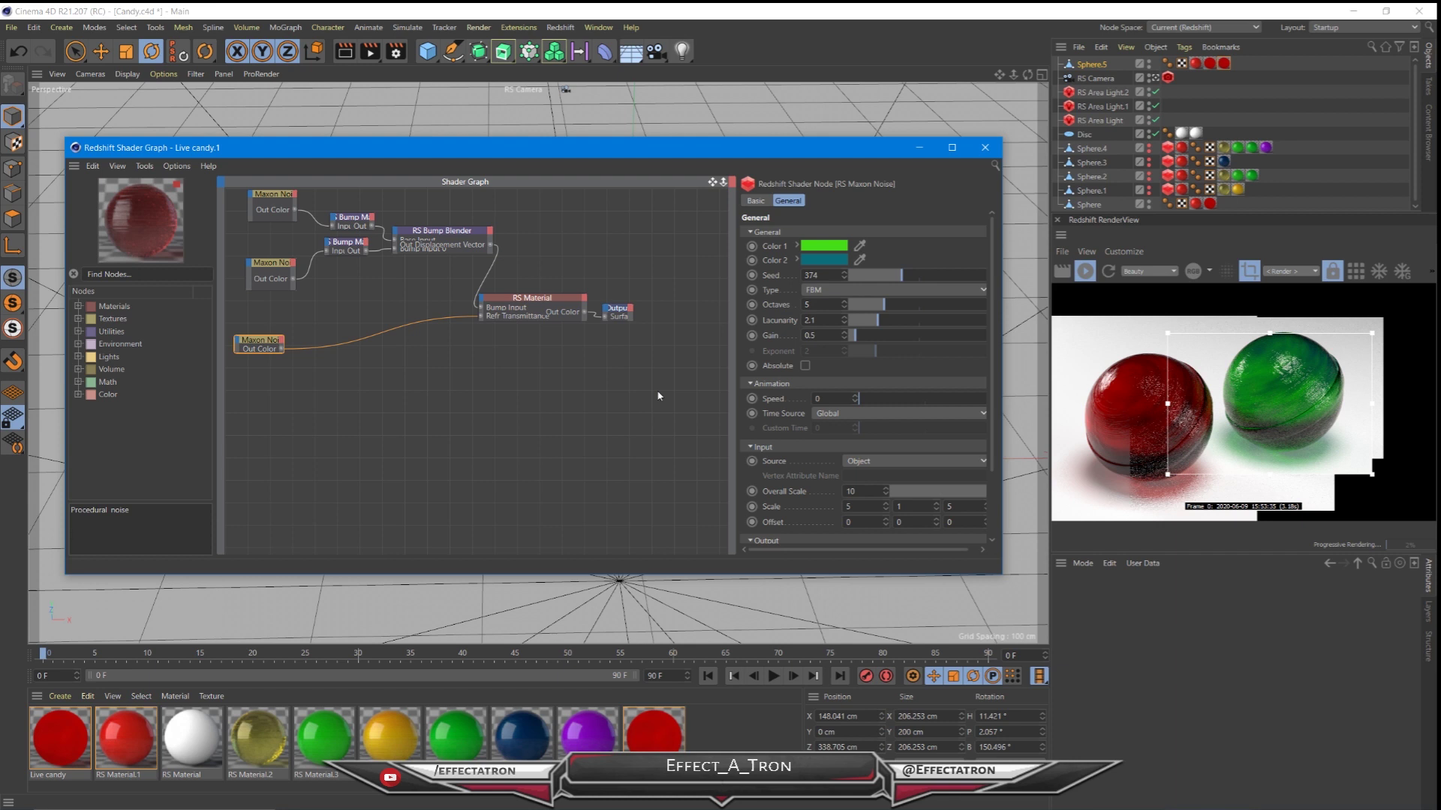
- Close the shader graph, make the yellow Sphere.1 visible and delete the duplicated Sphere.5
click(986, 147)
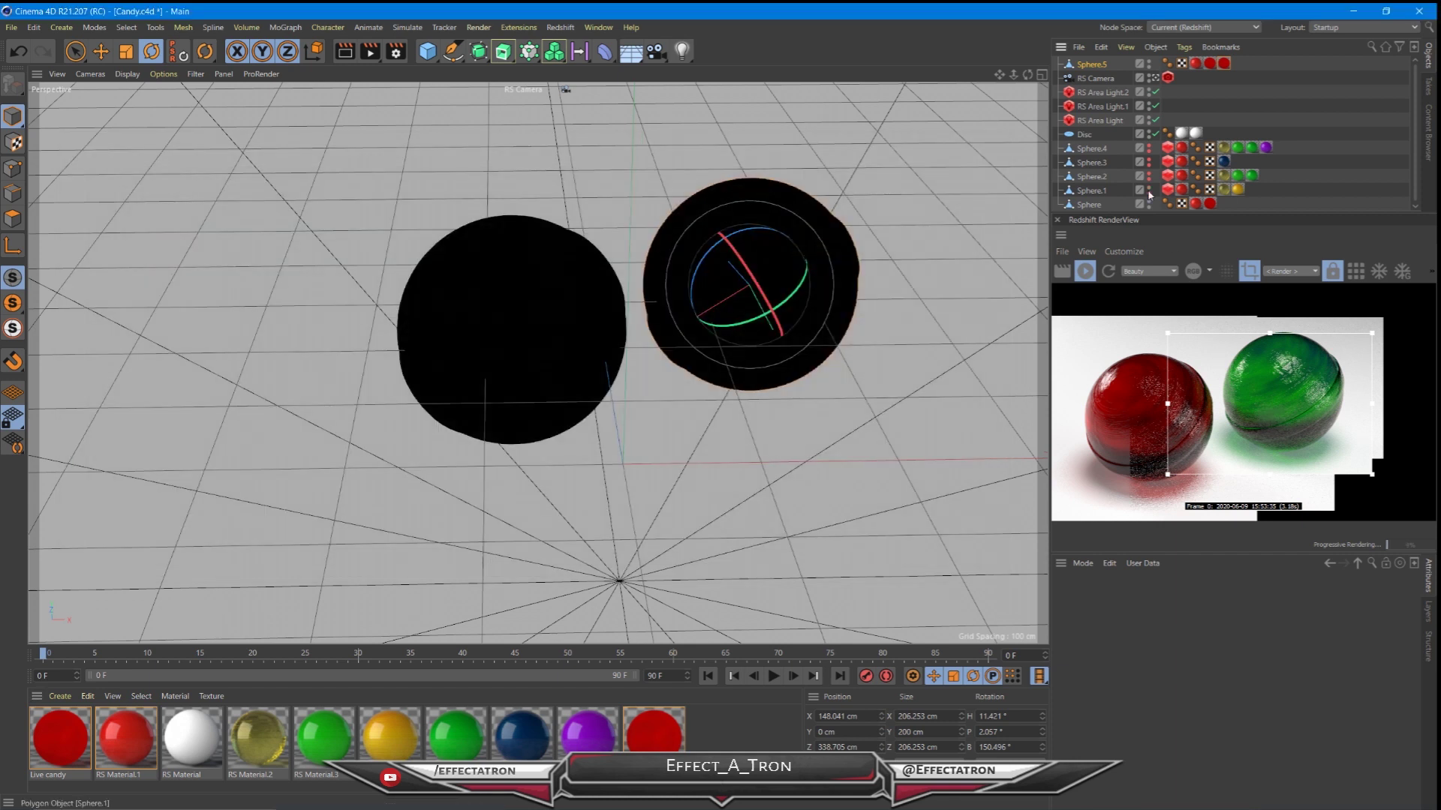
click(776, 274)
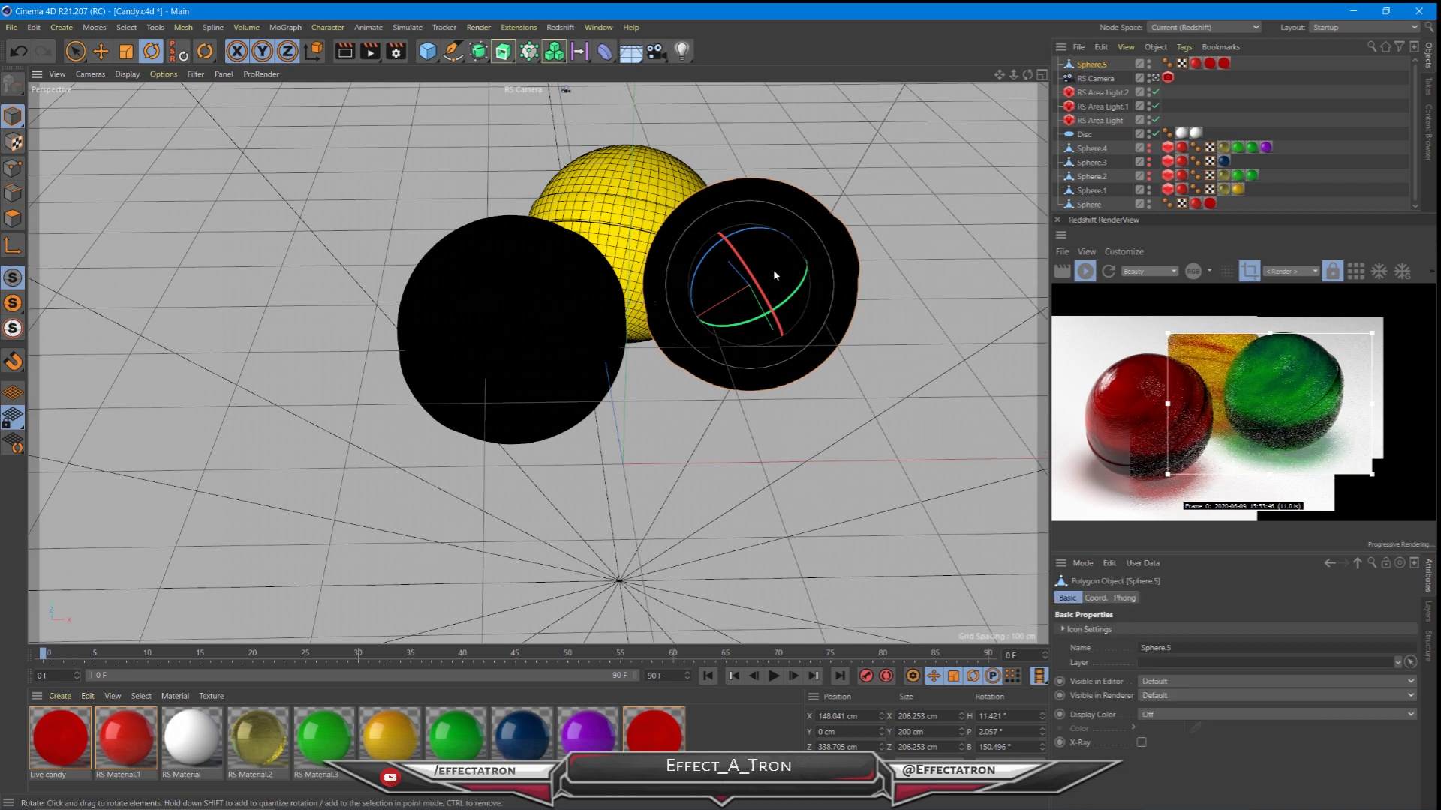
key(Delete)
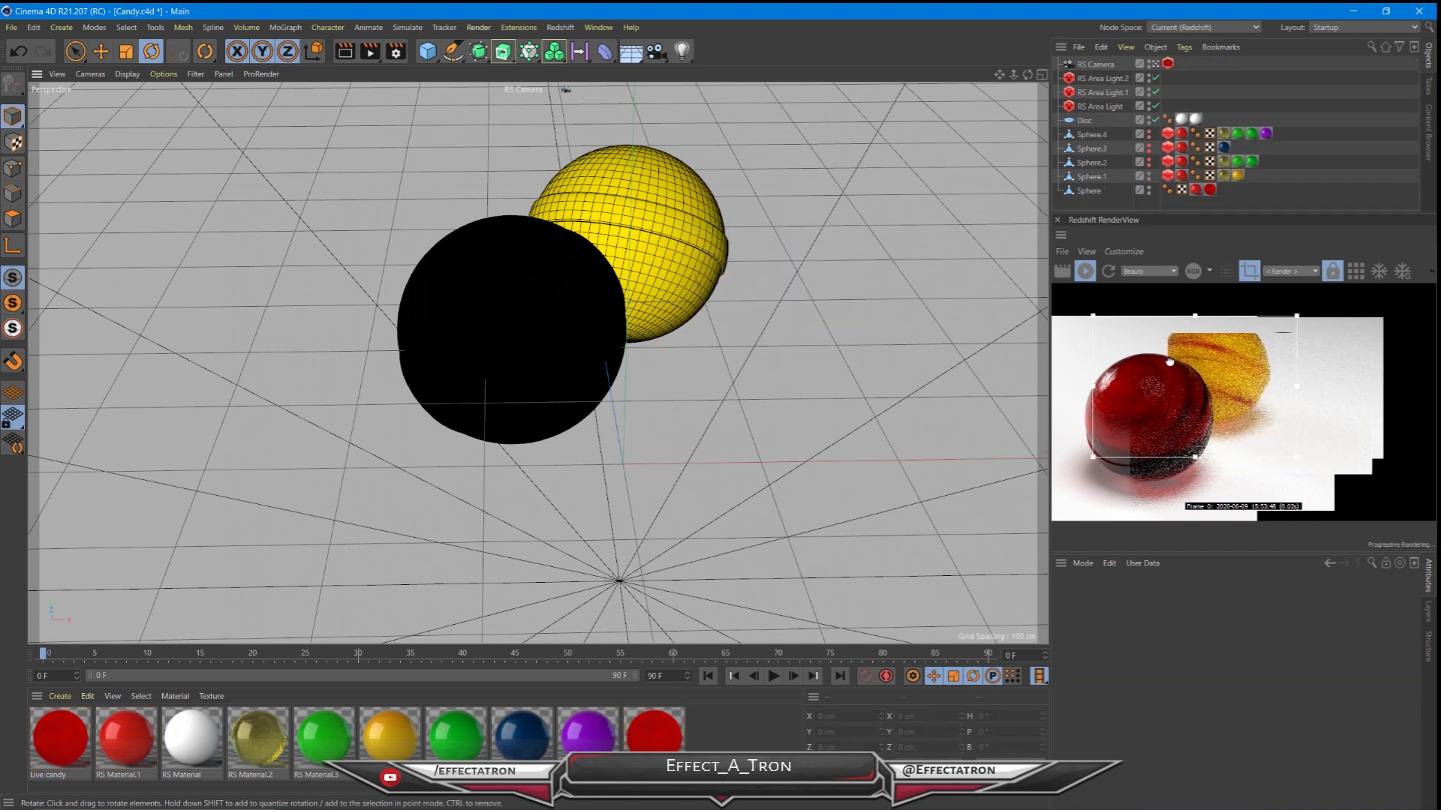
- Open the yellow sphere's RS Material.2 shader graph and examine its bump map and RS Material base properties, down to the sub-surface settings
alt+drag(651, 252, 605, 321)
click(640, 316)
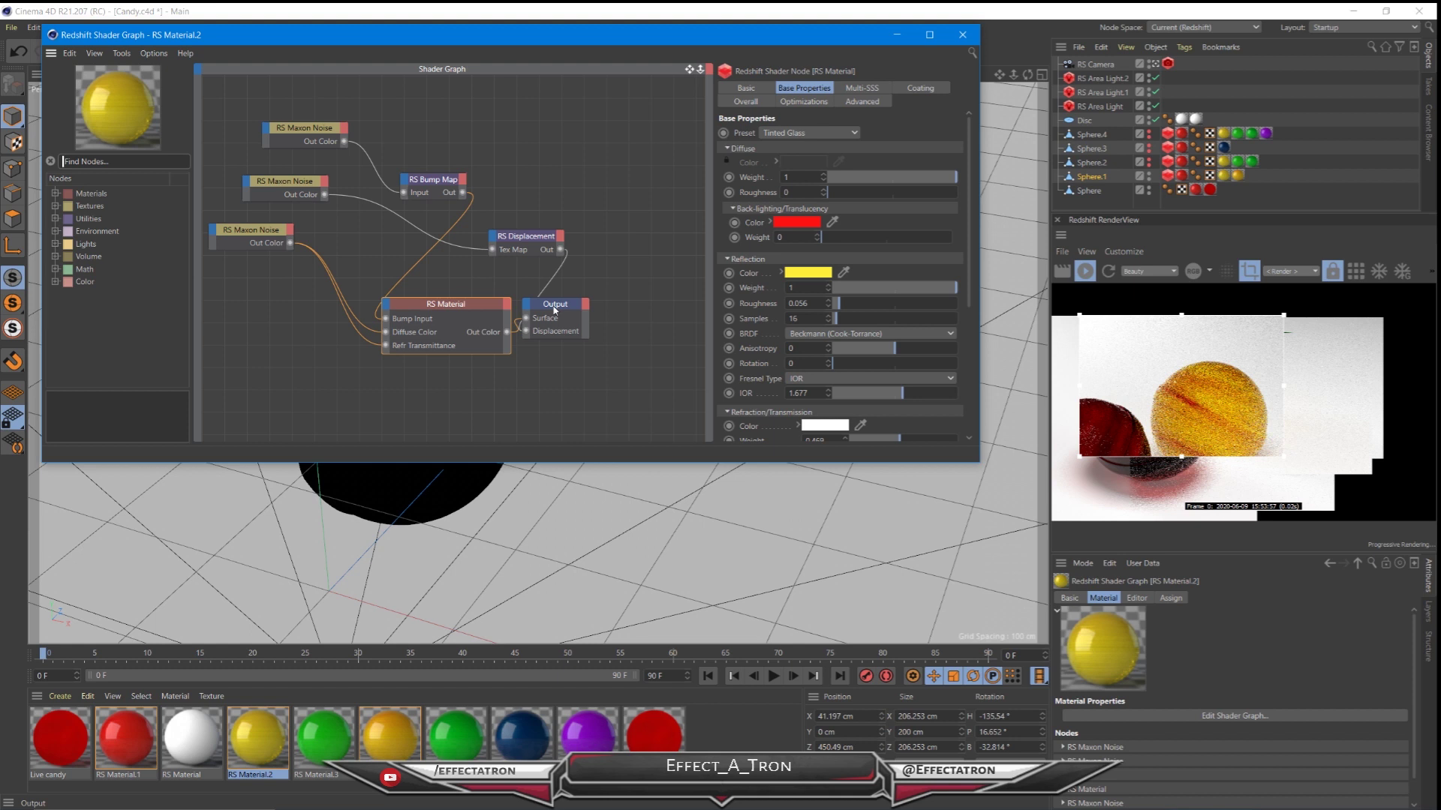
click(443, 179)
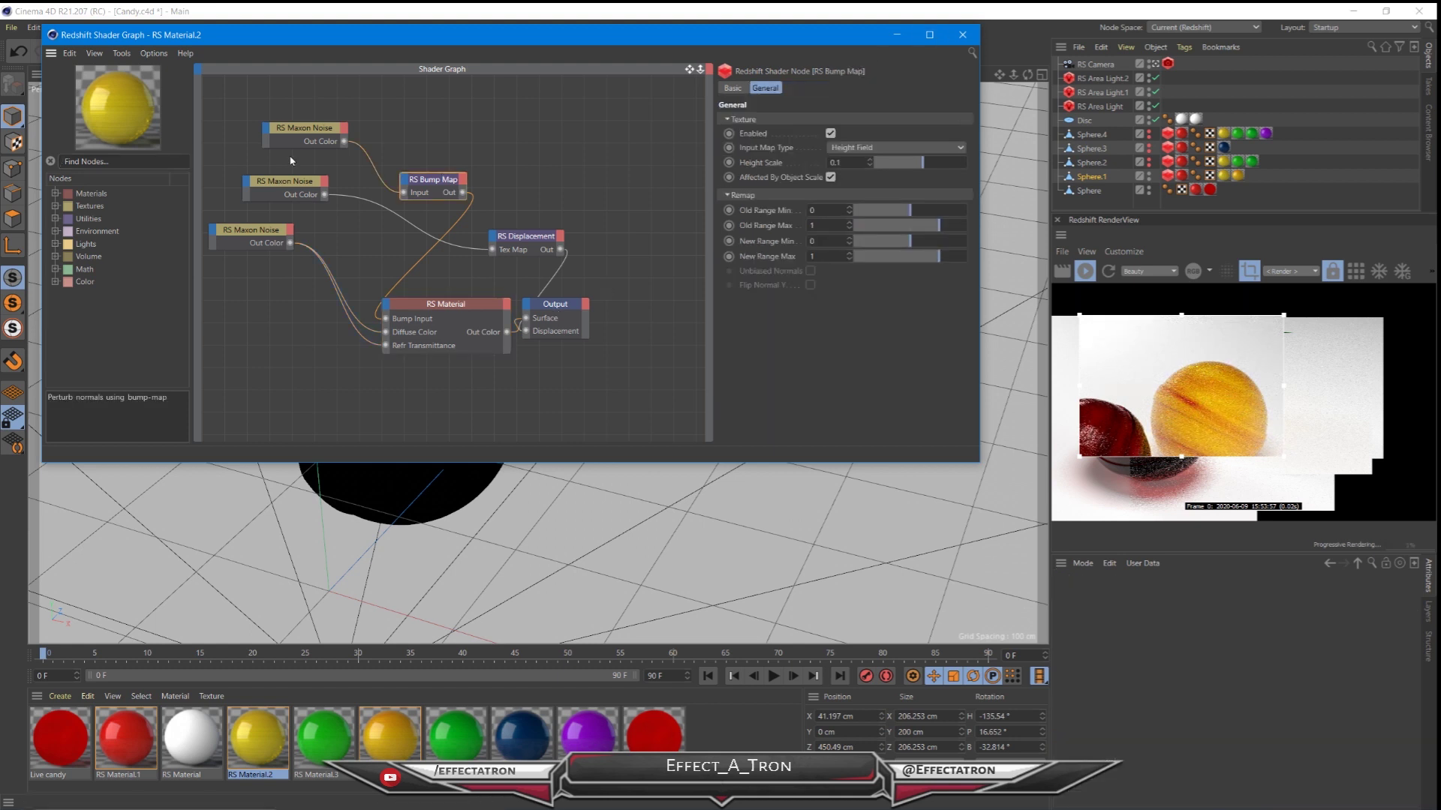
click(458, 304)
scroll(766, 344, down, 5)
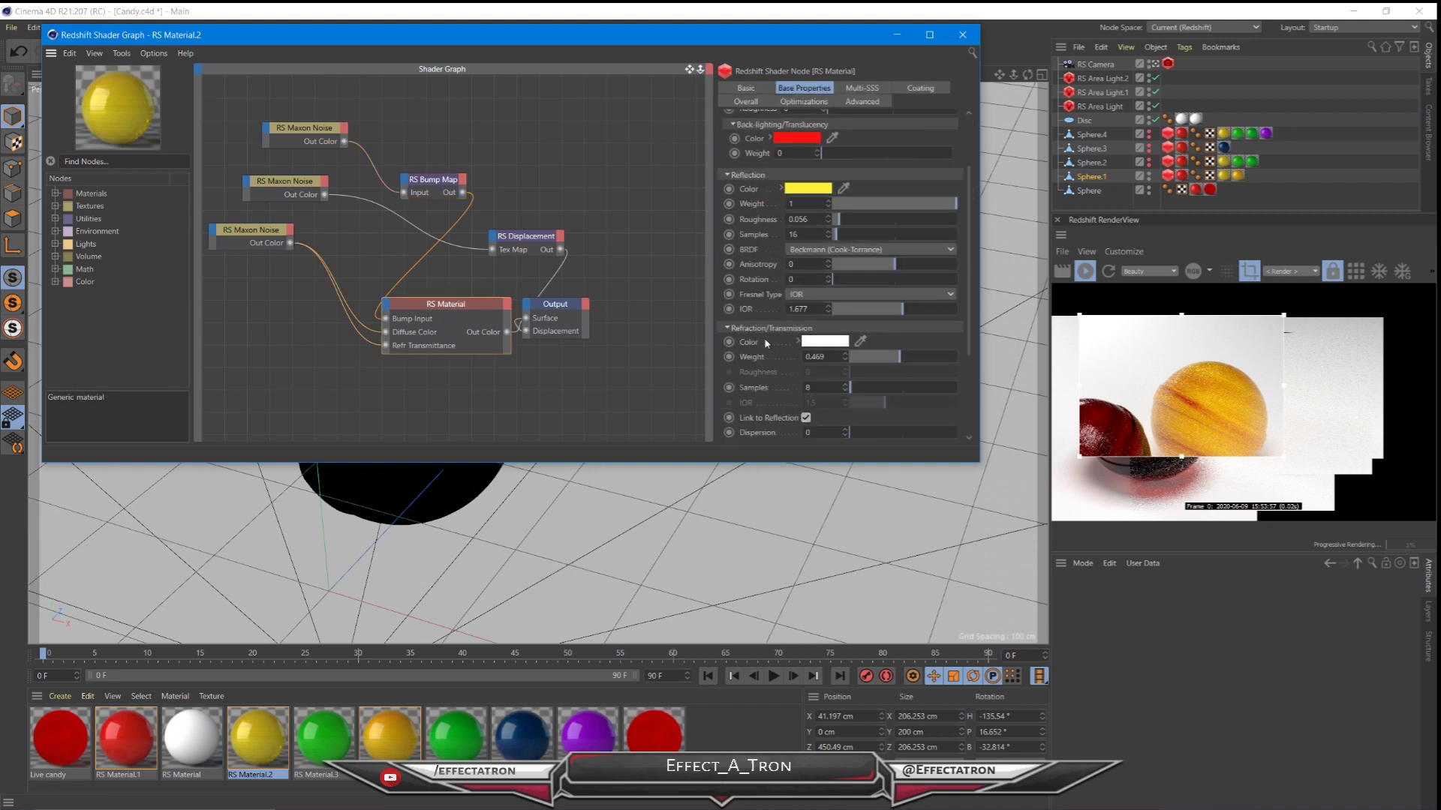
scroll(756, 343, down, 3)
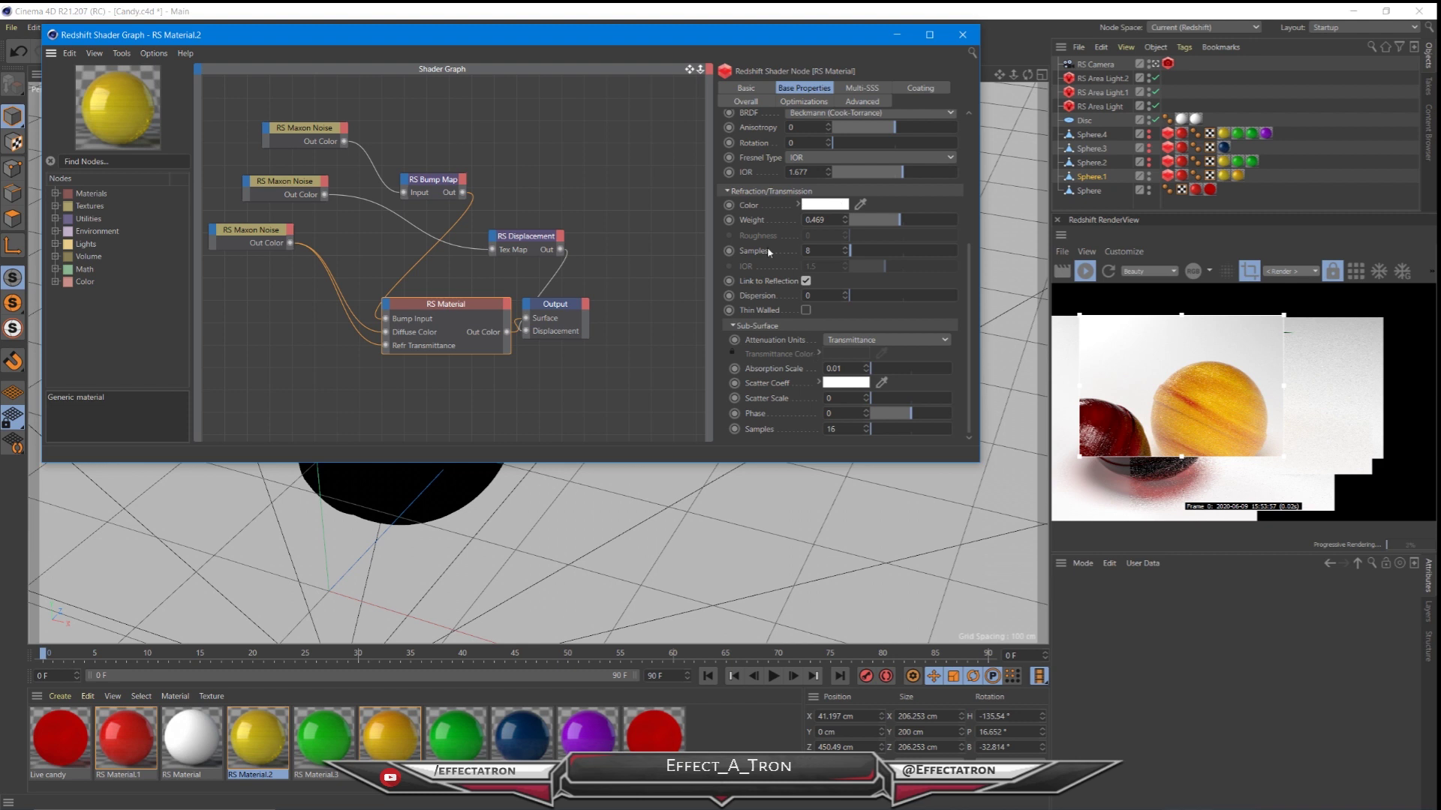
- Review the reflection, refraction and sub-surface settings of the yellow RS Material.2, and close its shader graph
scroll(816, 356, up, 9)
scroll(850, 302, down, 4)
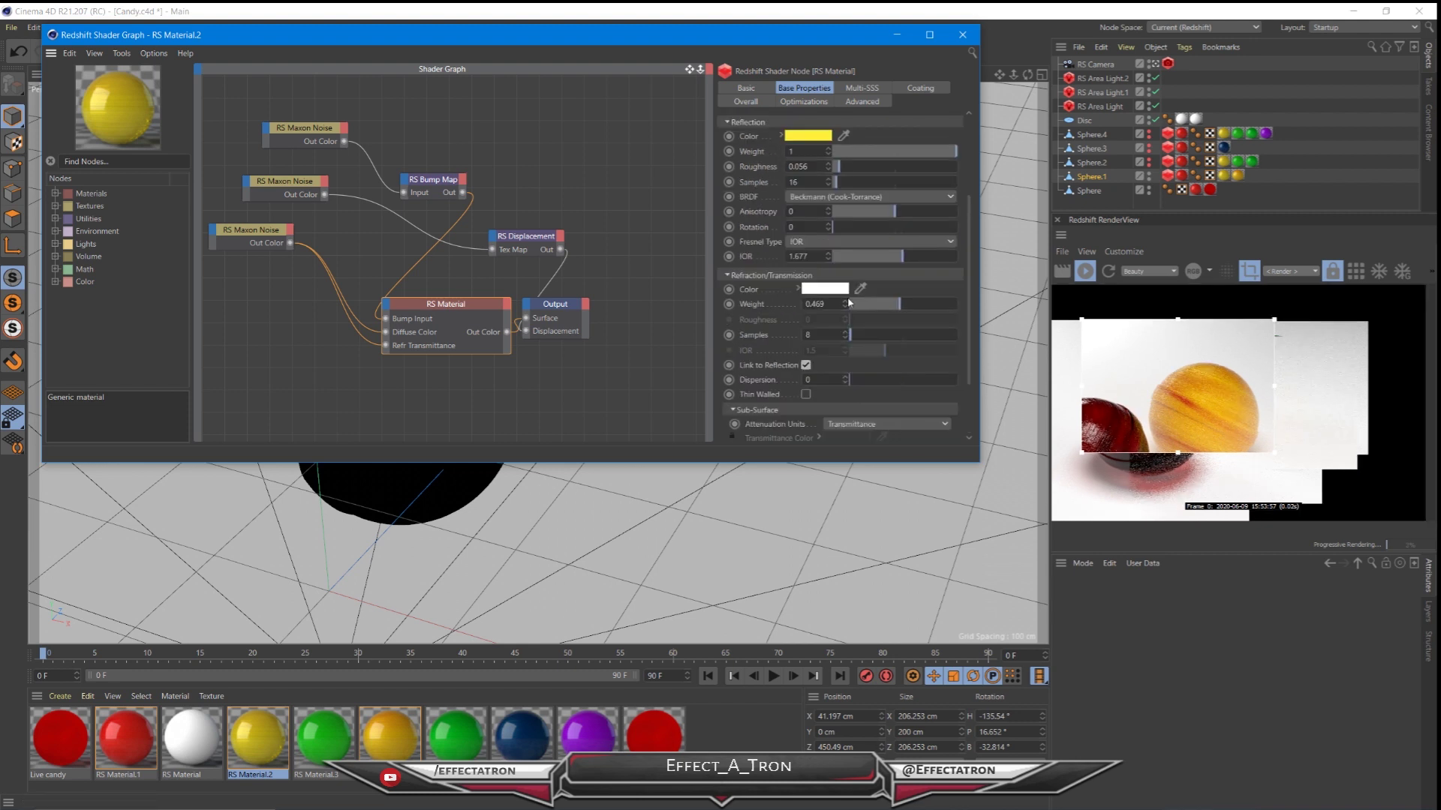
scroll(800, 317, down, 4)
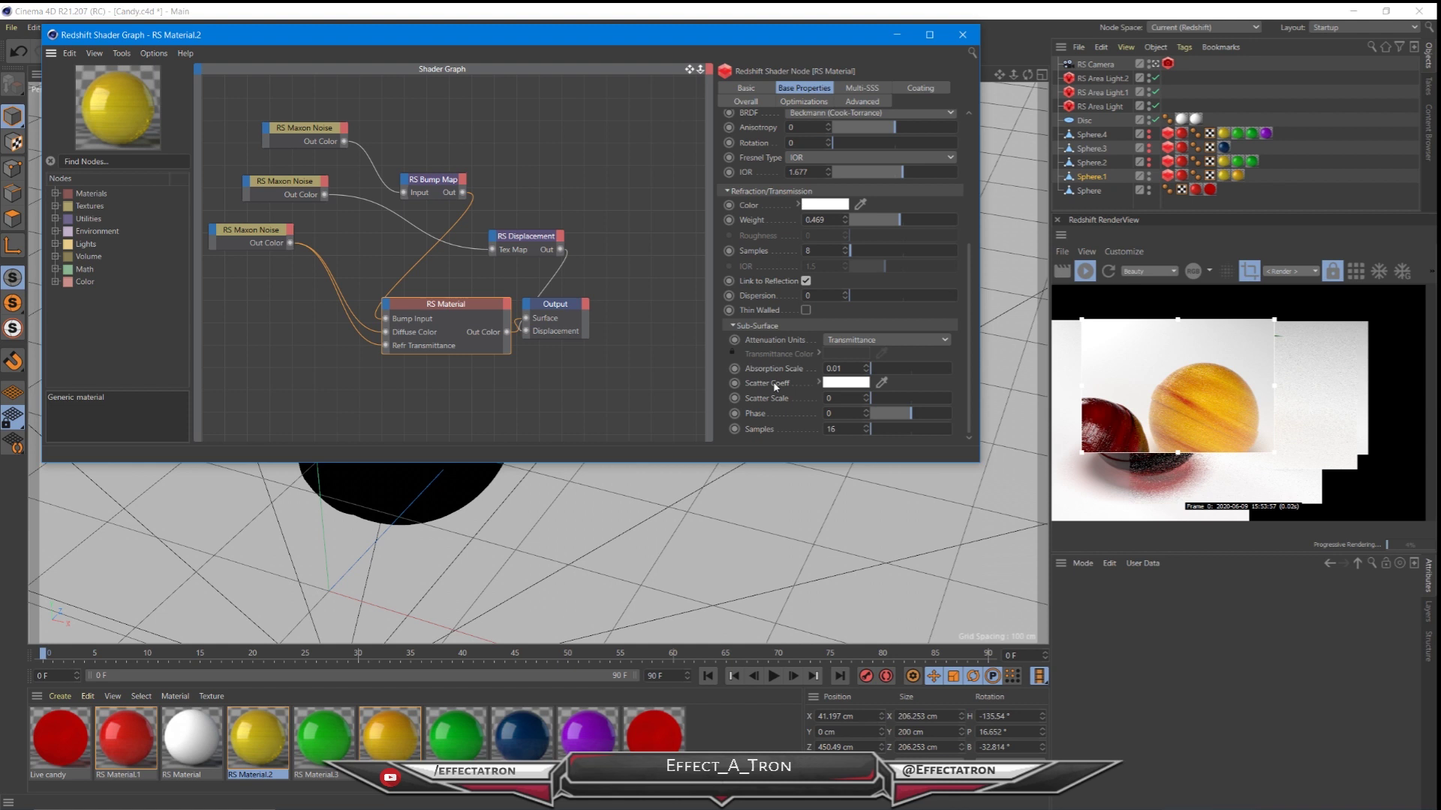
scroll(775, 384, up, 8)
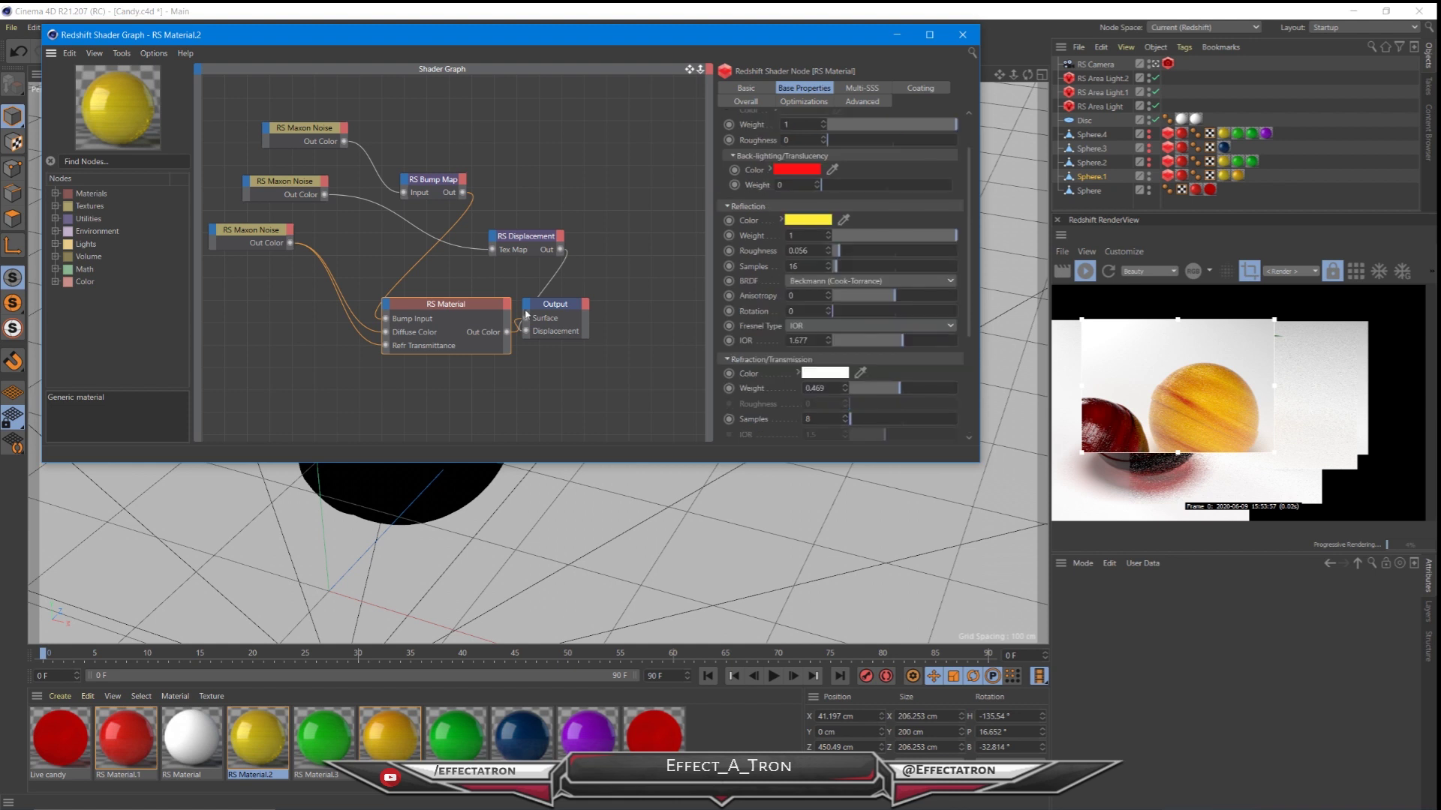
click(962, 36)
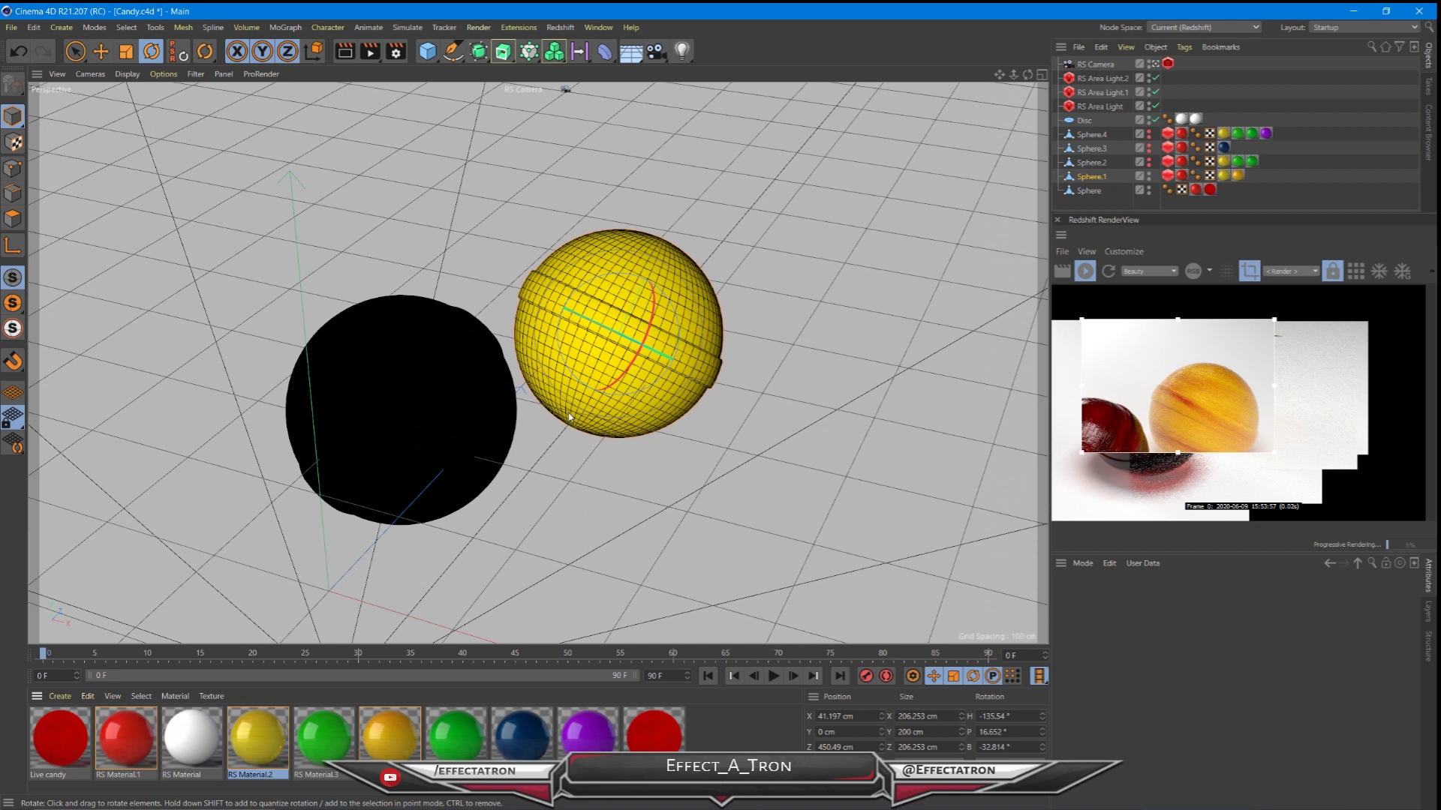
- Leave only the red Sphere visible, centre it in the camera view, select it and fit the render region around it
middle_drag(575, 413, 712, 350)
click(1090, 190)
drag(1147, 406, 1132, 445)
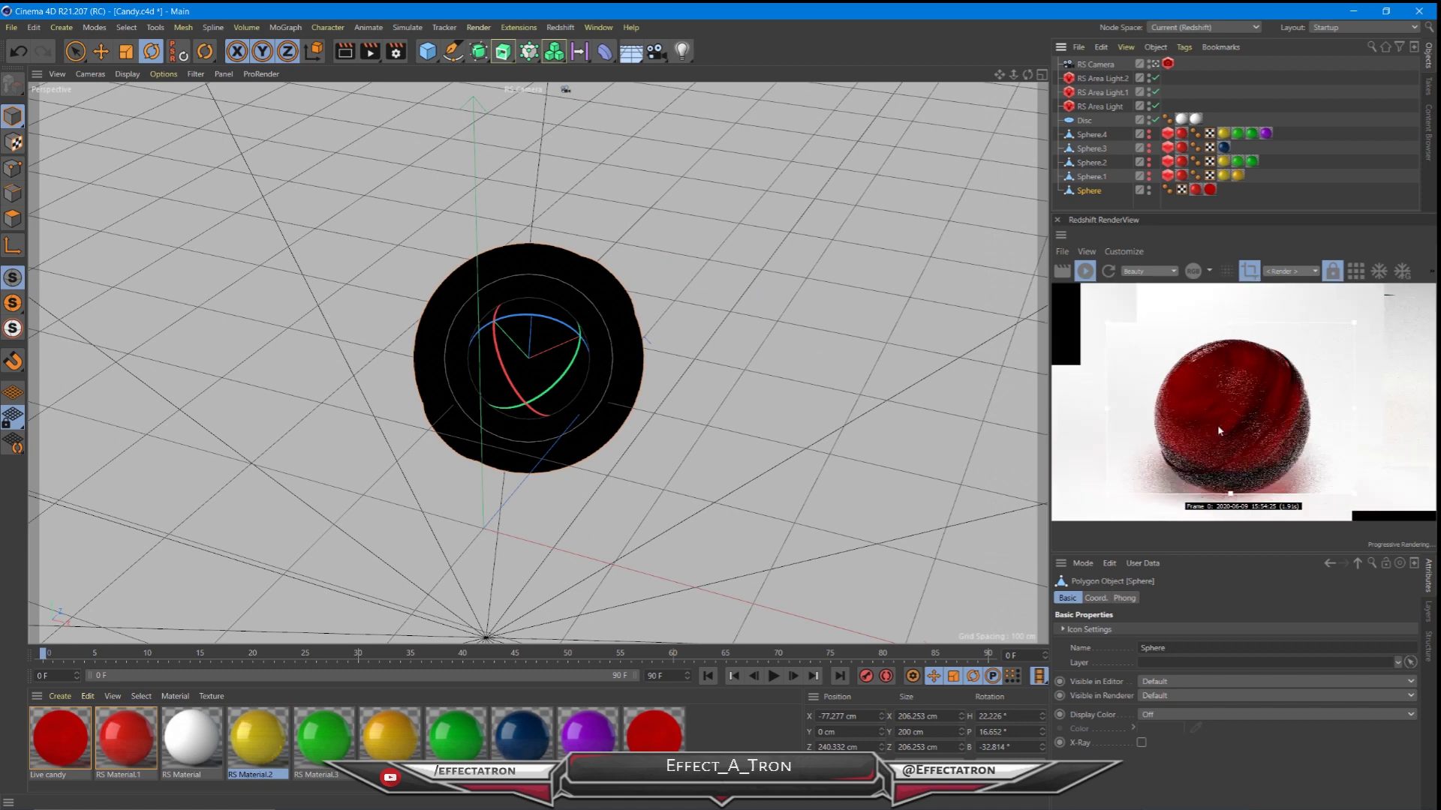
scroll(1227, 435, up, 1)
drag(1297, 401, 1300, 426)
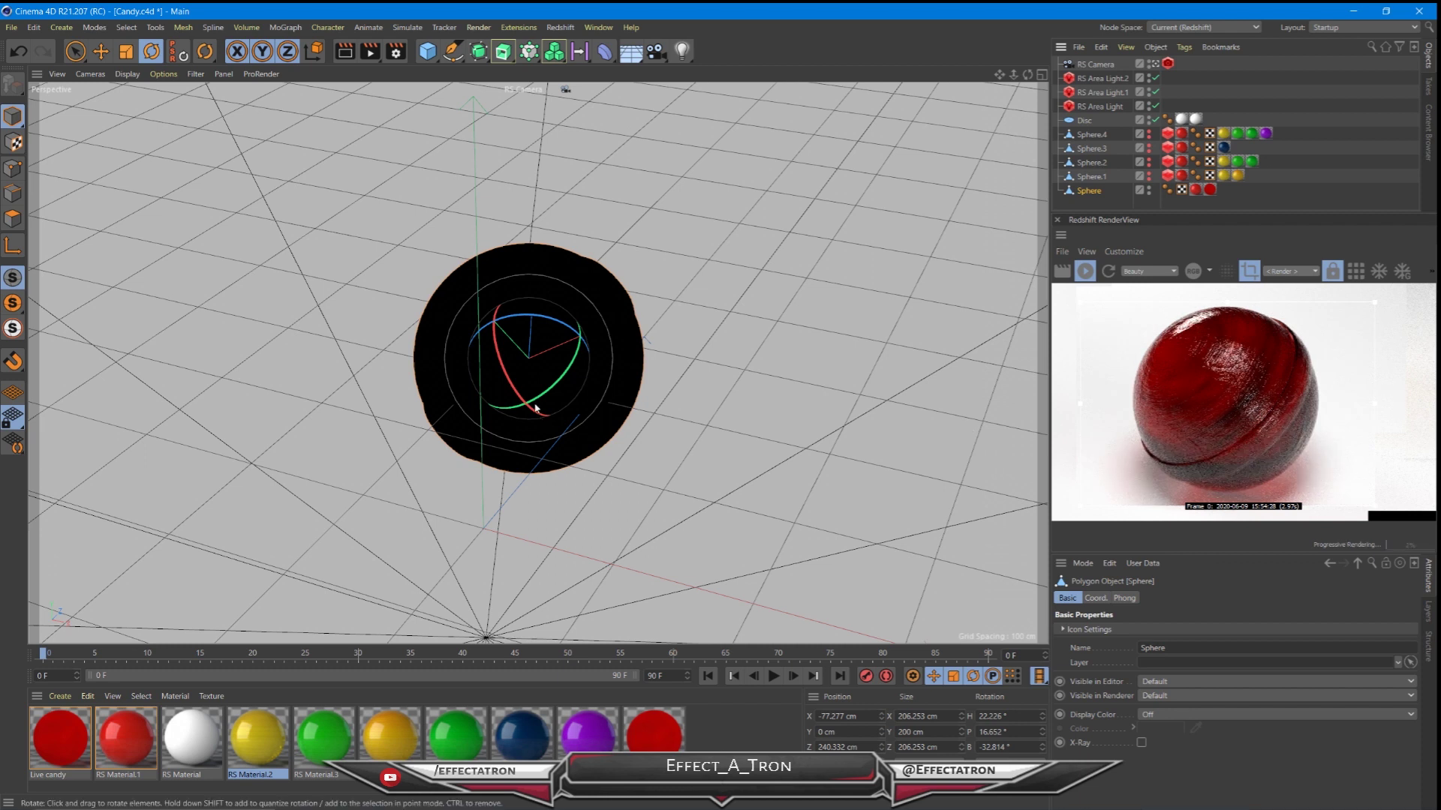
- Add a Redshift Object tag to the red Sphere and turn on its geometry override
right_click(1093, 194)
mouse_move(1094, 197)
mouse_move(1170, 272)
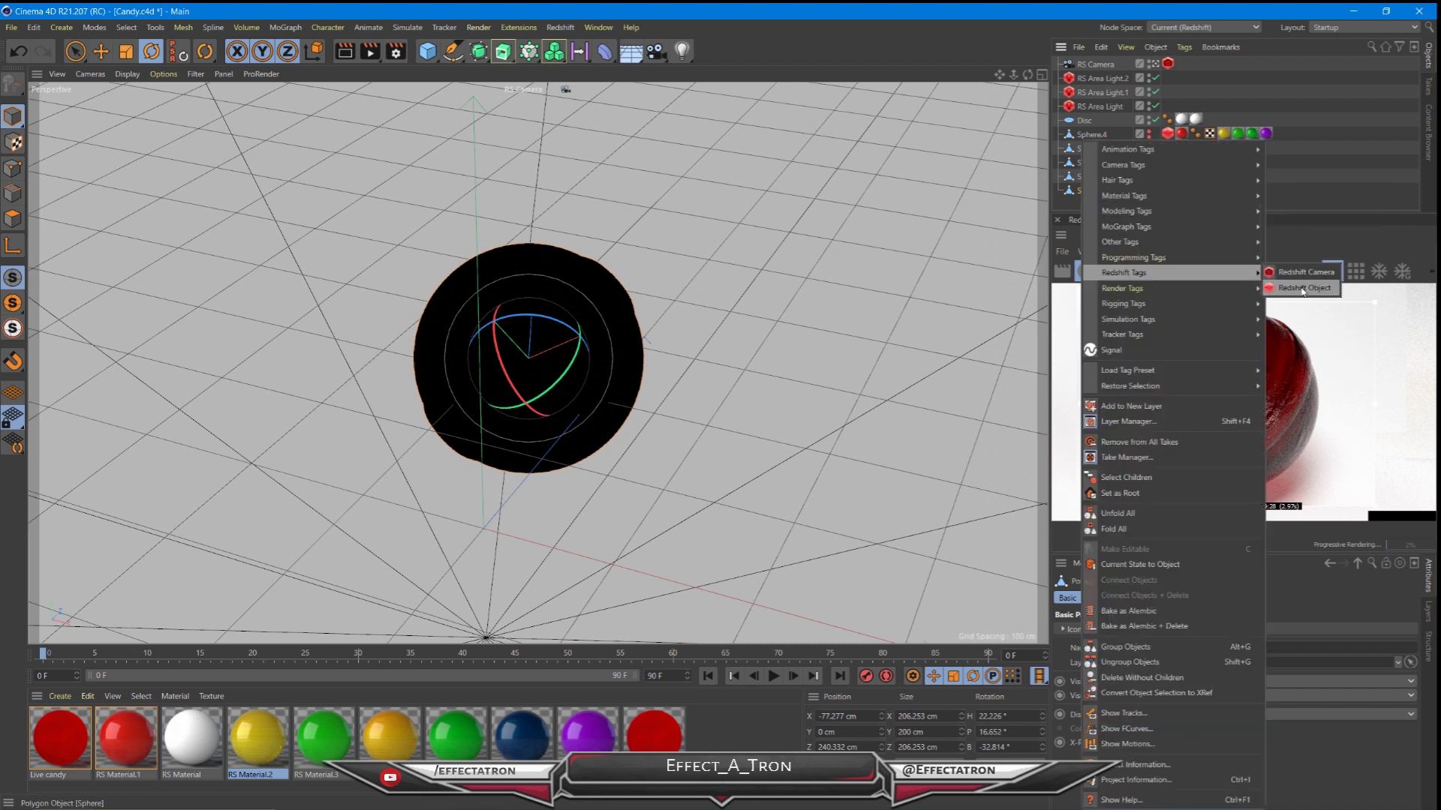
click(1302, 288)
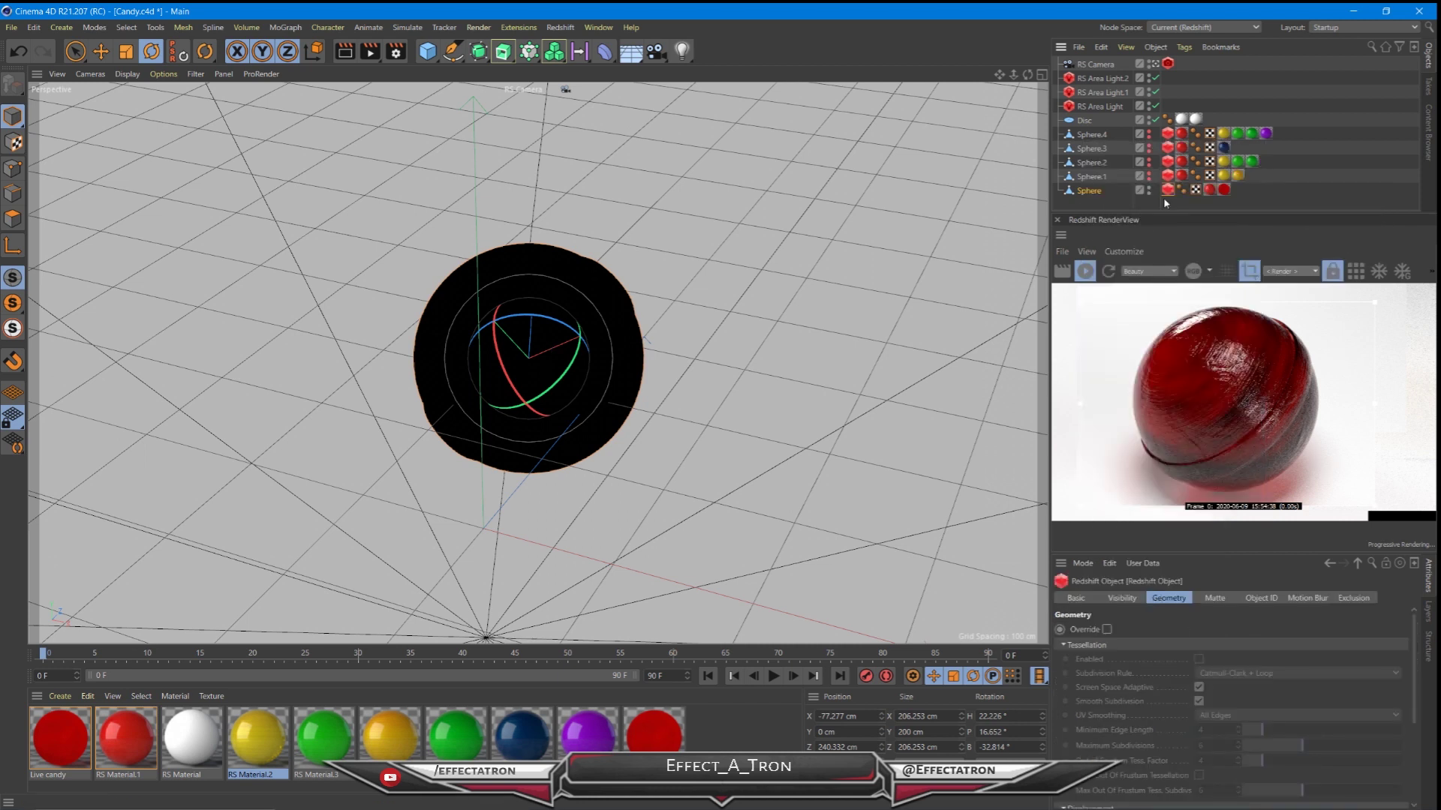
click(1107, 630)
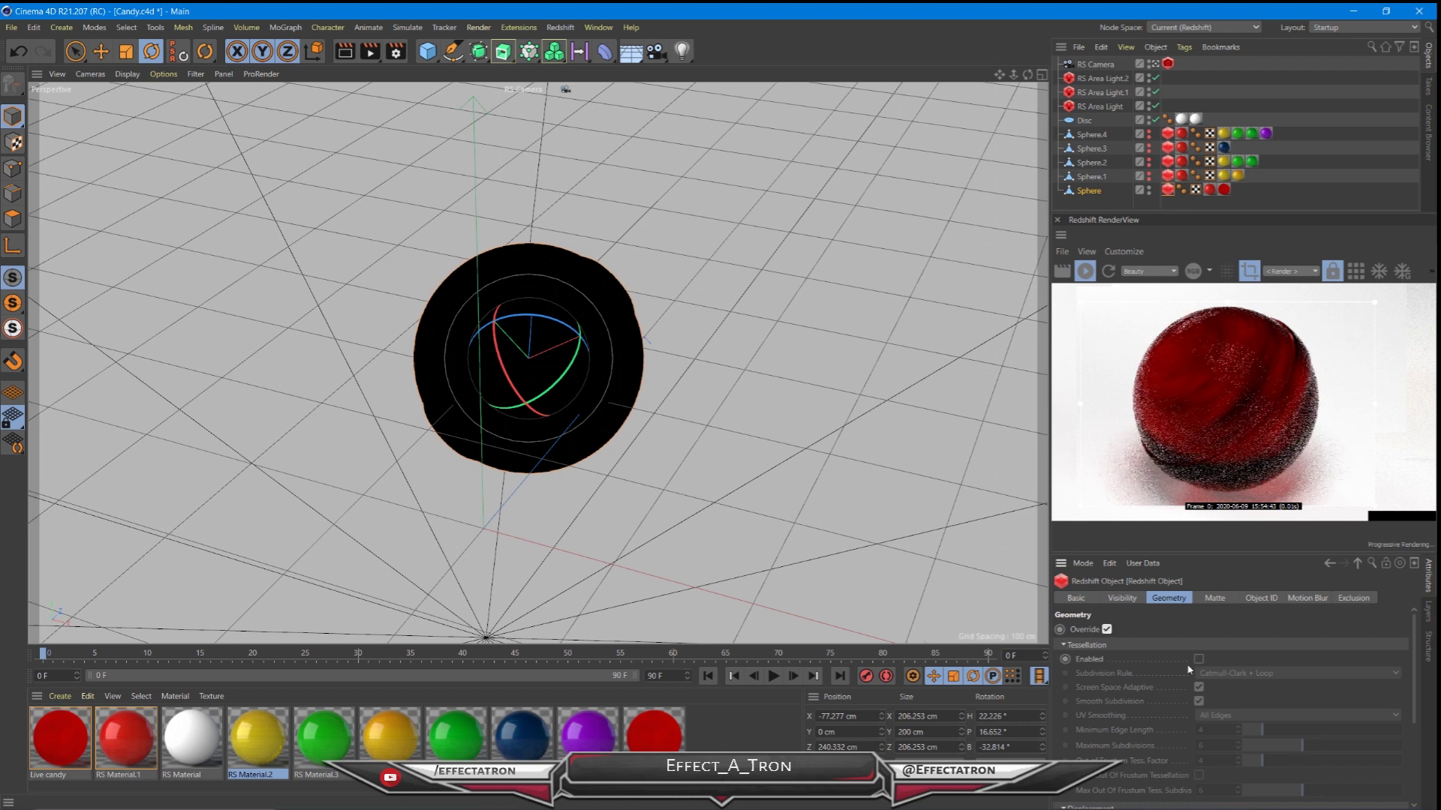
- Enable tessellation and displacement in the geometry settings of the Sphere's Redshift Object tag
scroll(1192, 653, down, 3)
scroll(1194, 645, up, 3)
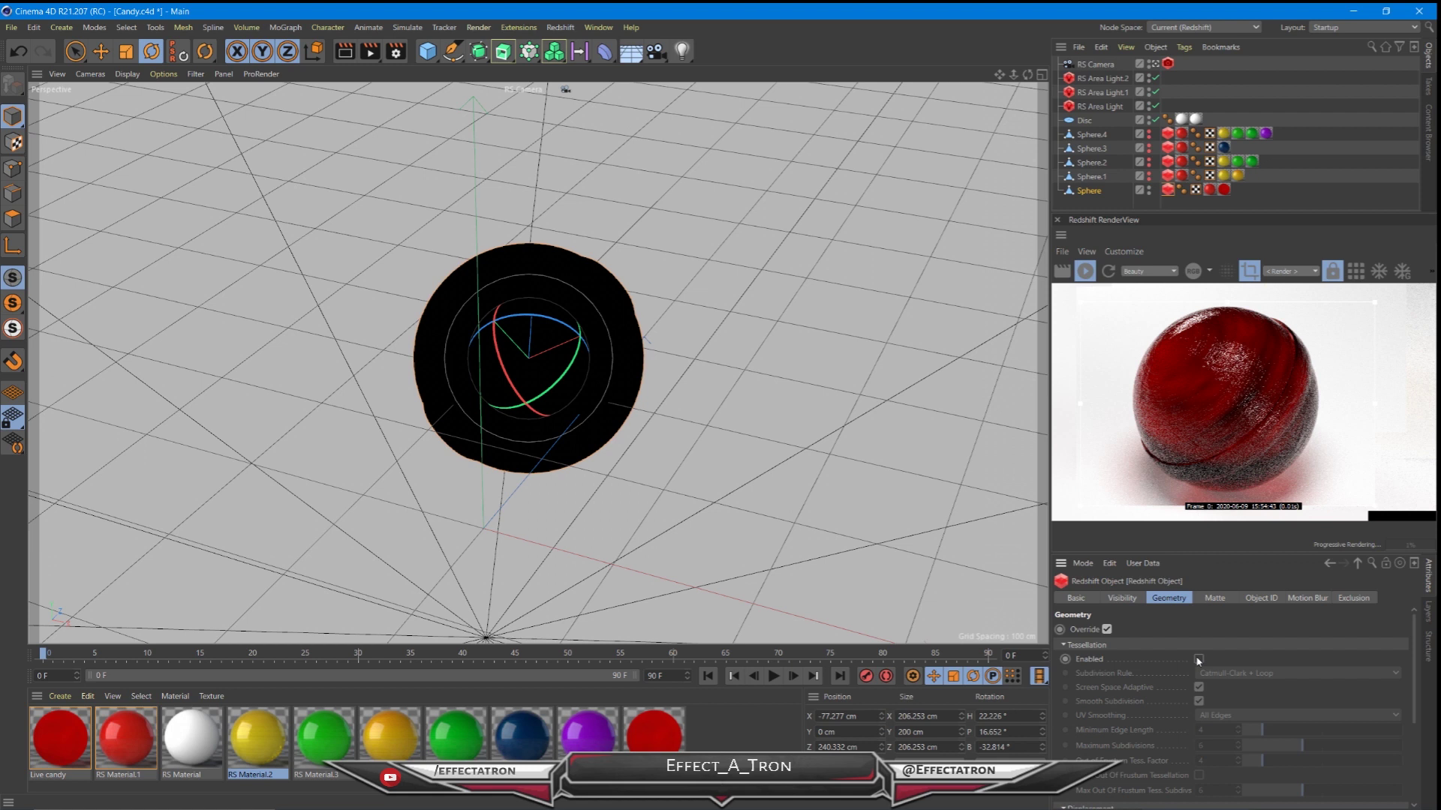
click(1198, 660)
scroll(1182, 721, down, 3)
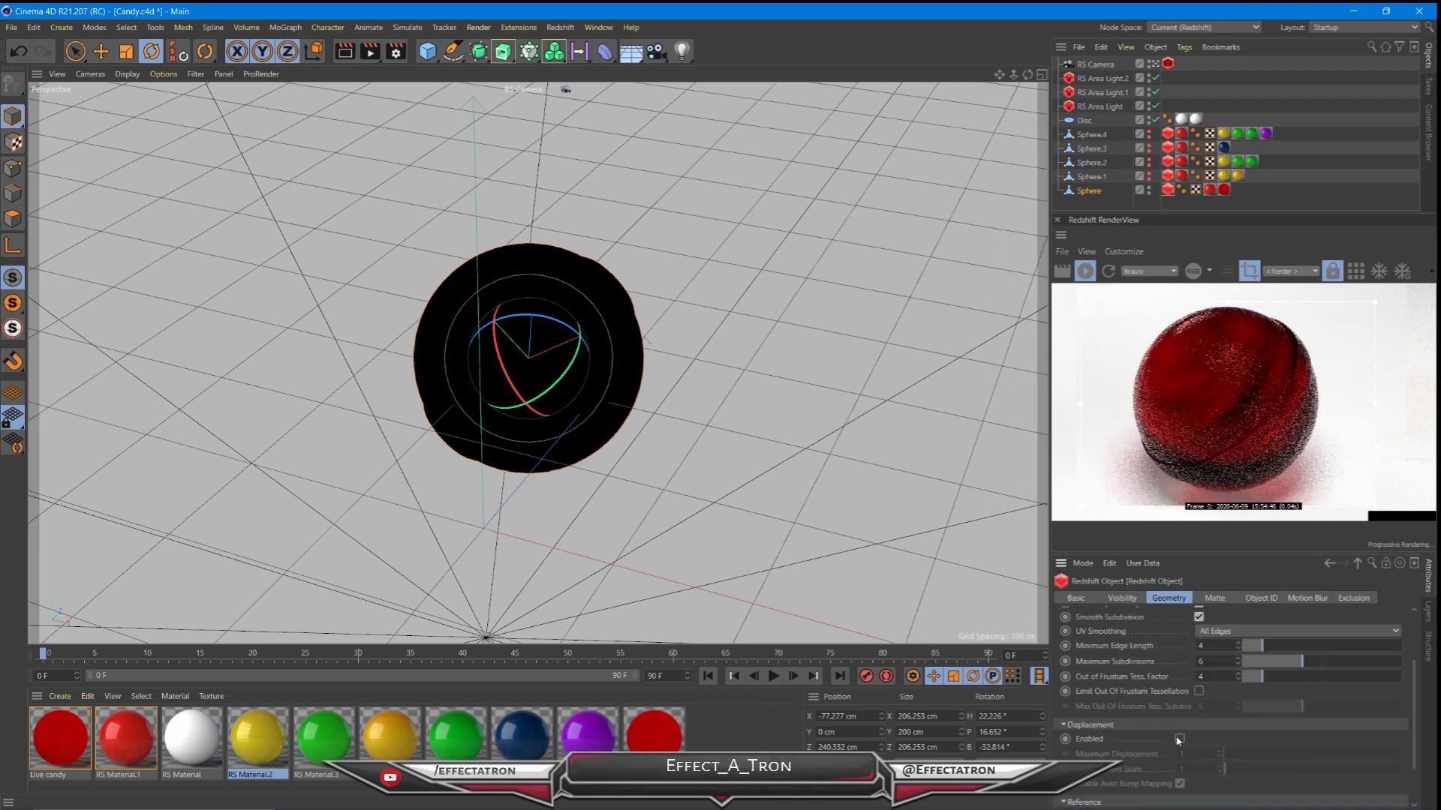
click(1179, 740)
scroll(1159, 705, up, 3)
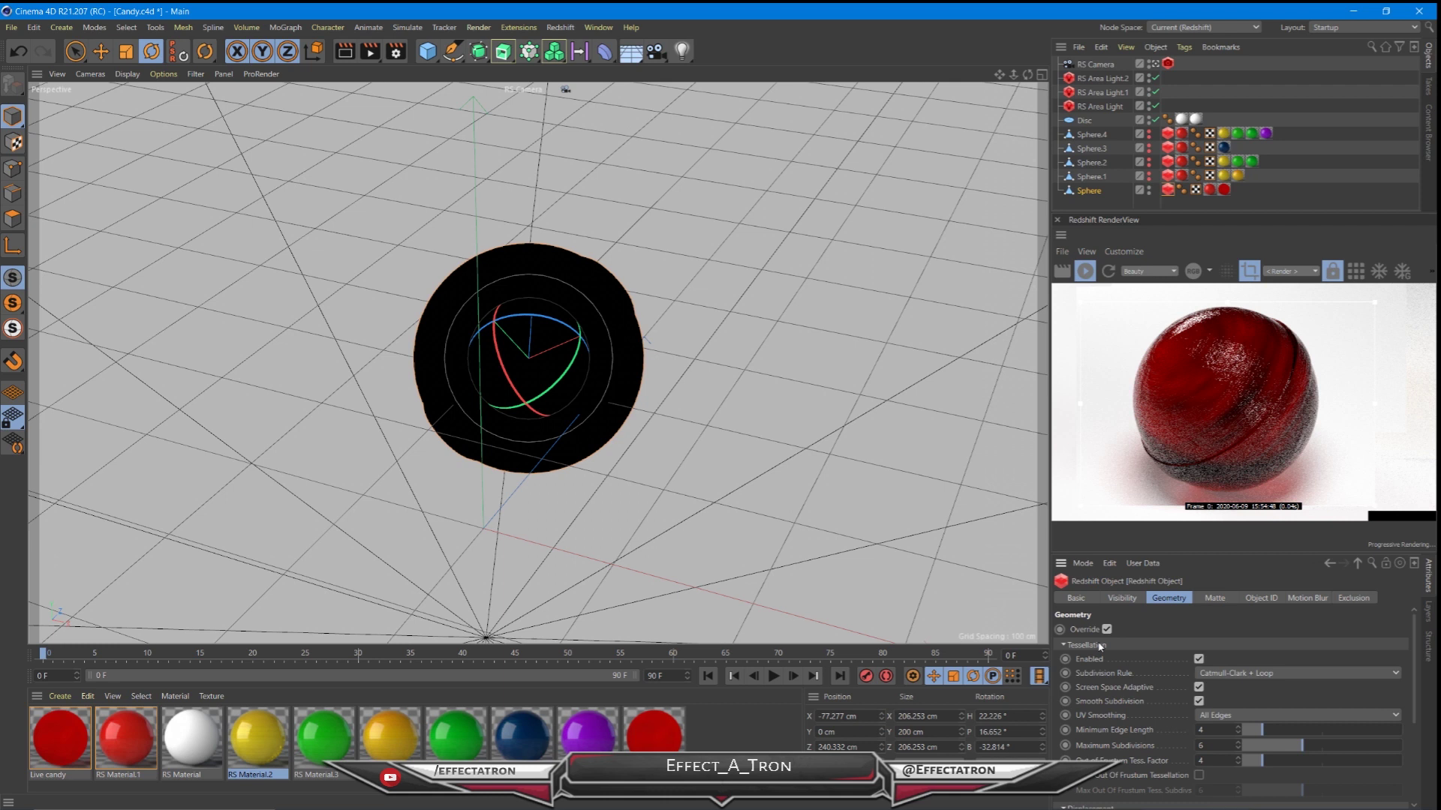
- Switch the viewport to a see-through line display that shows the Sphere's mesh, and select the Sphere
click(127, 73)
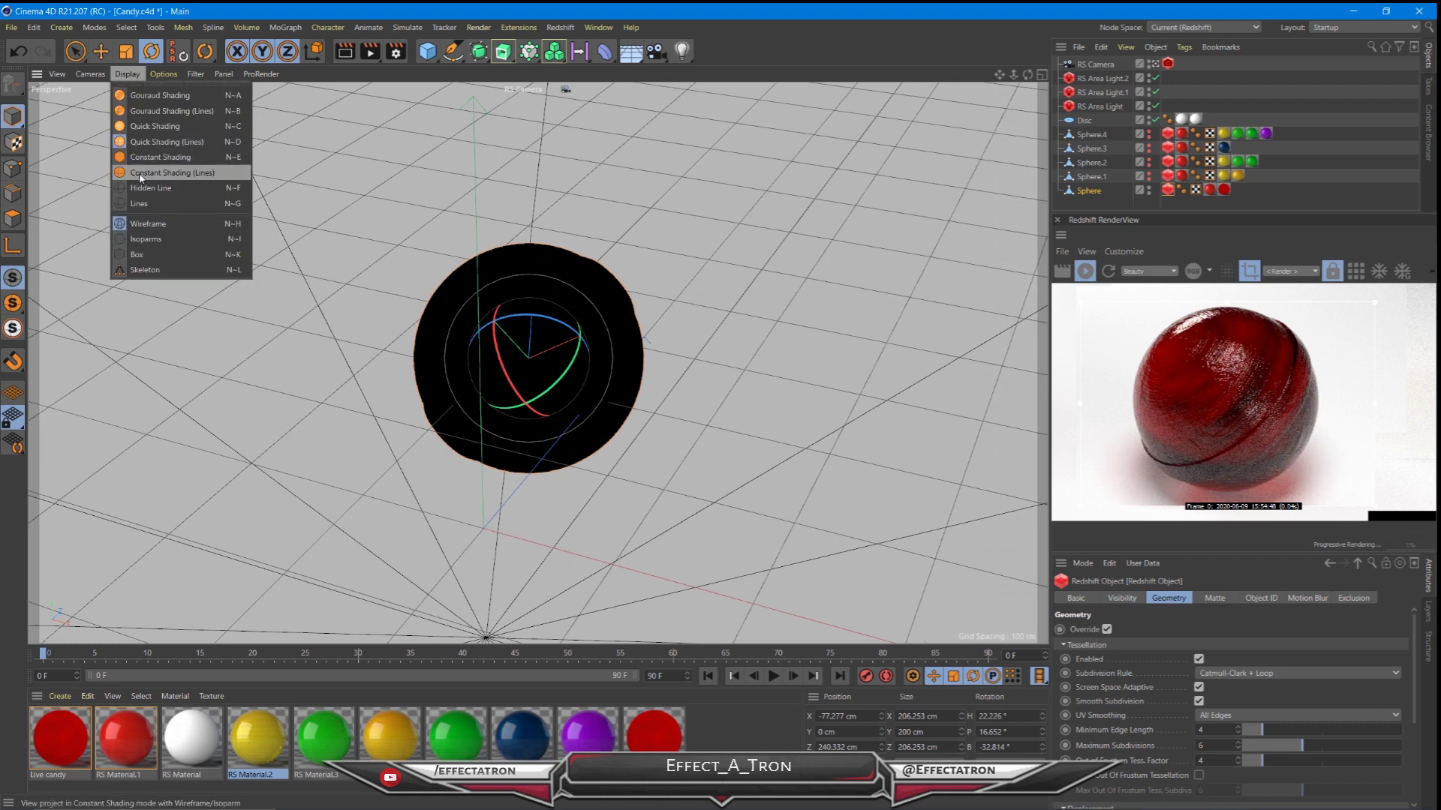
click(140, 174)
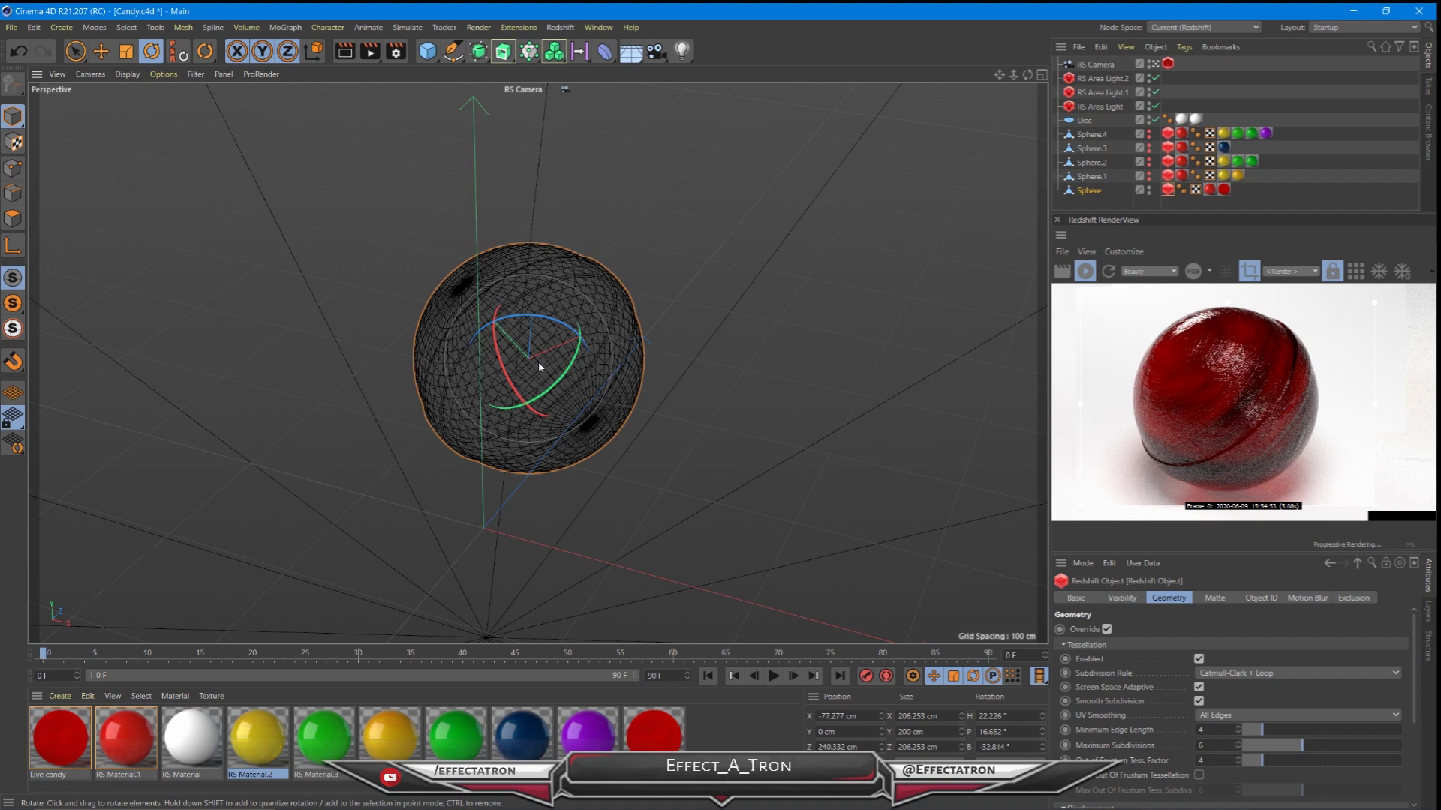
click(538, 362)
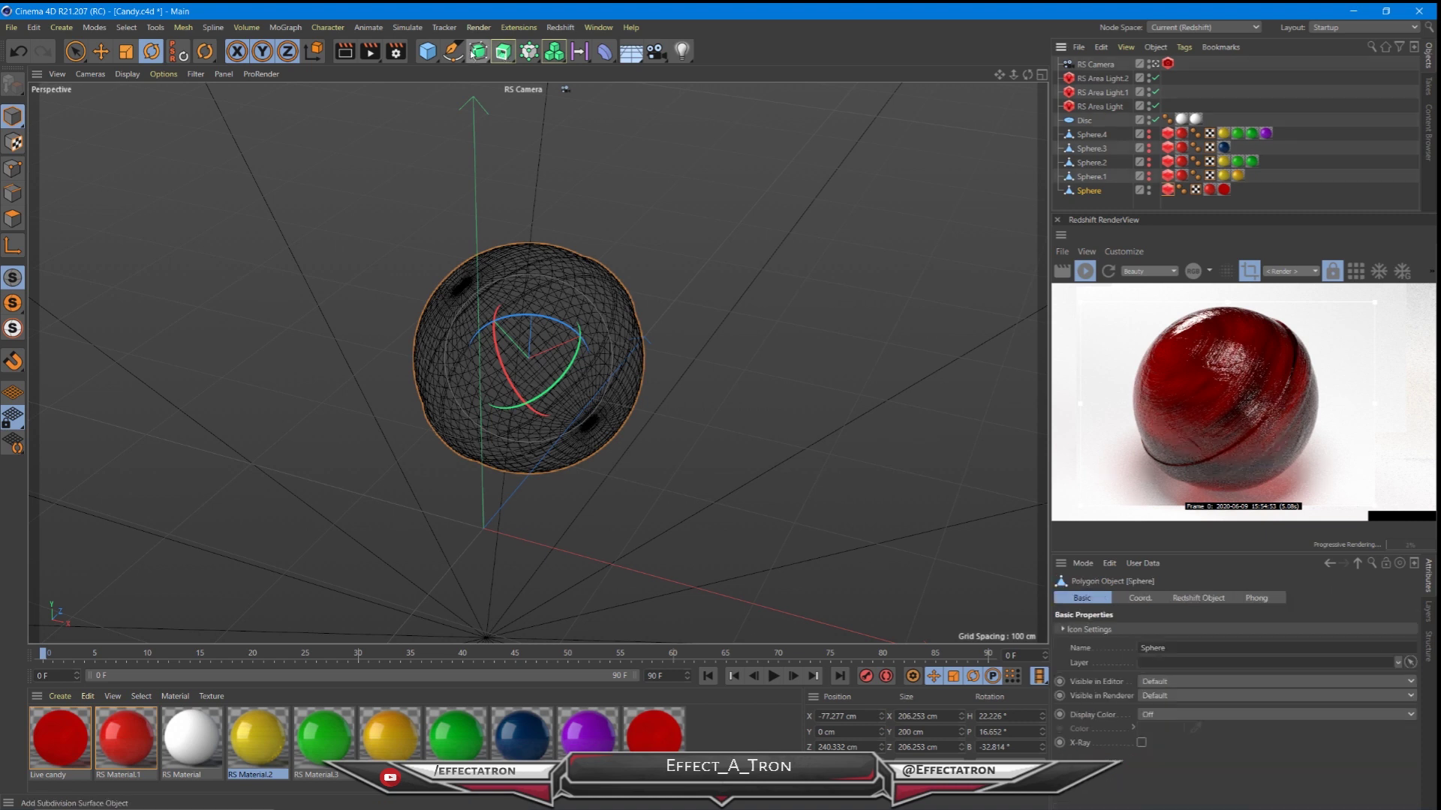
- Try placing the red Sphere inside a Subdivision Surface, and undo it
click(474, 55)
alt+click(473, 55)
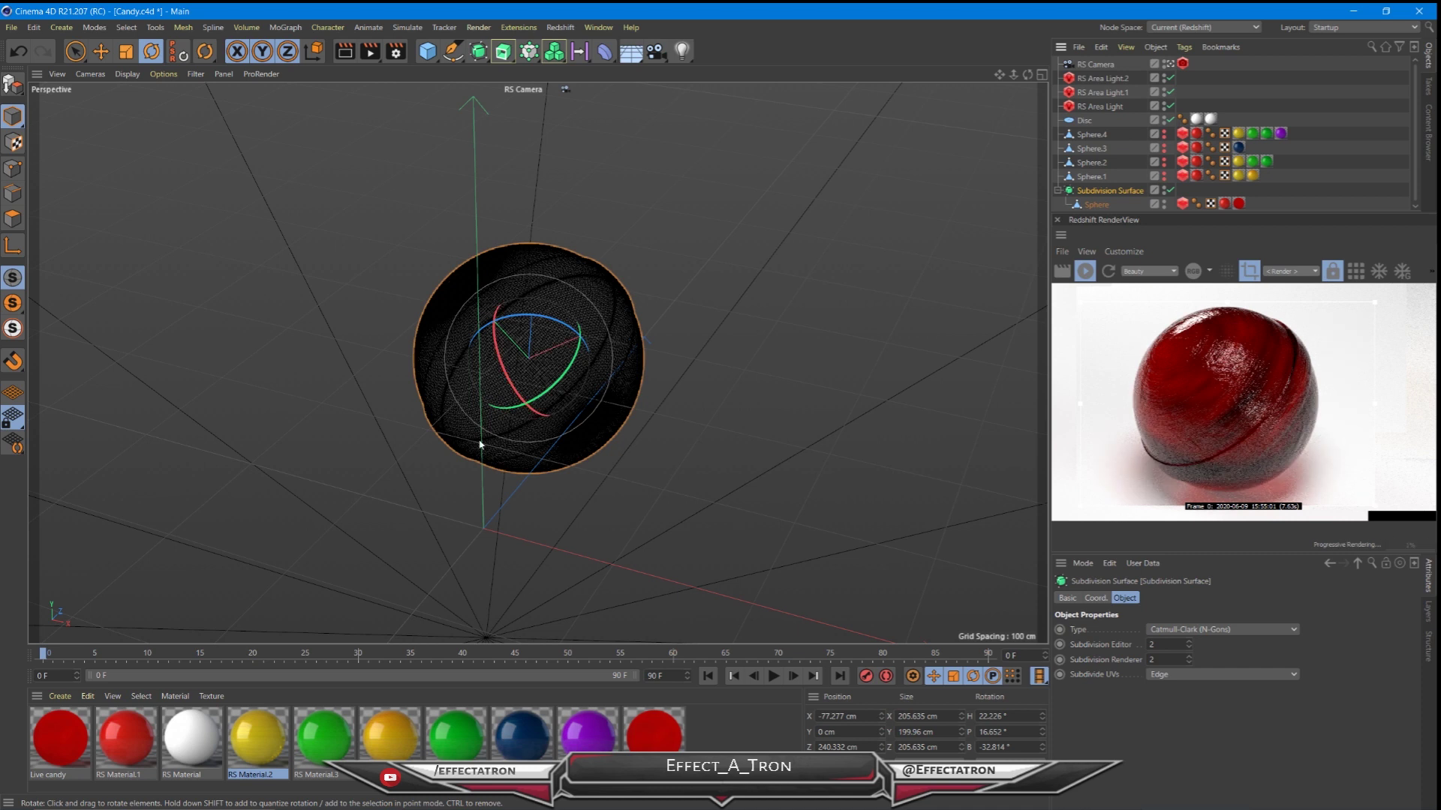
key(ctrl+z)
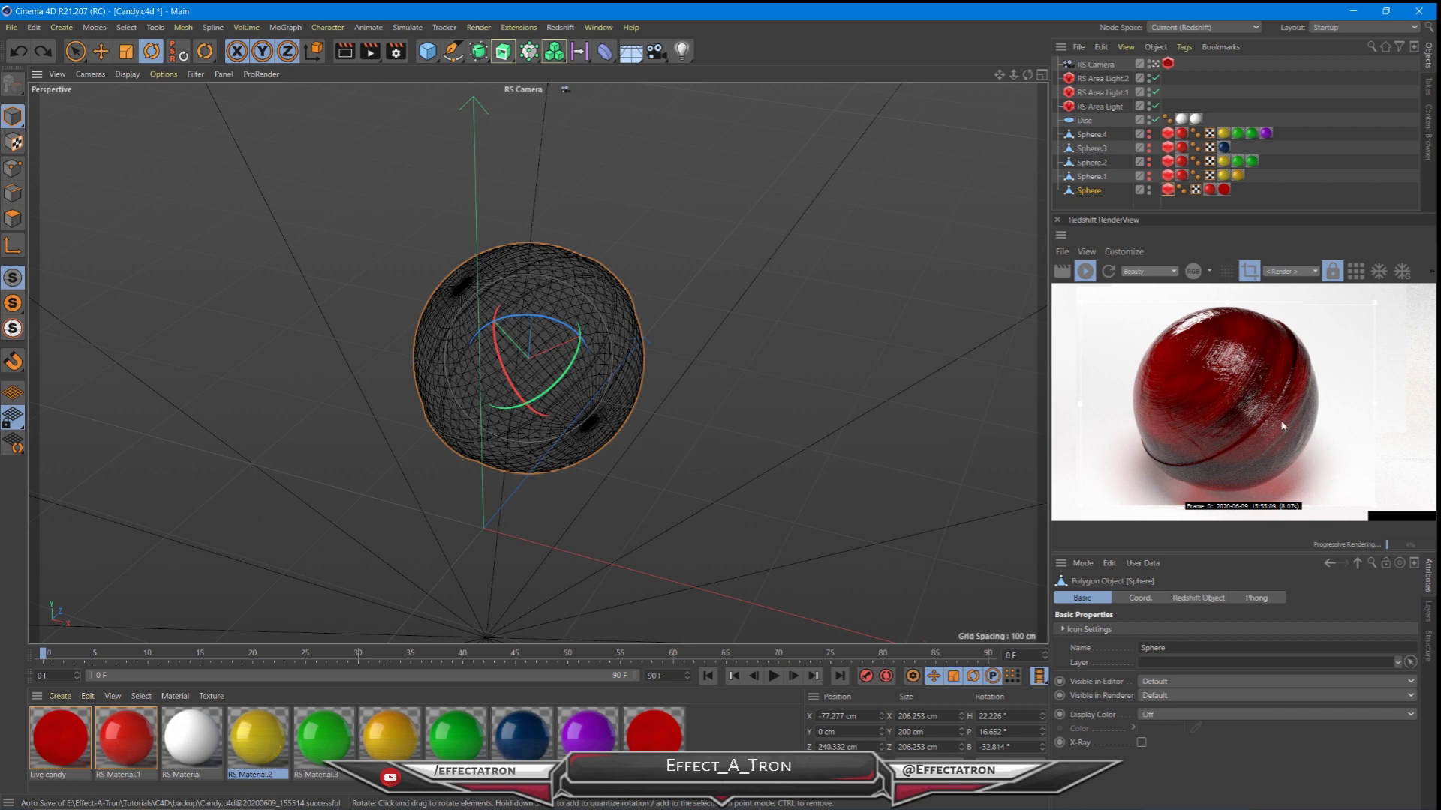
- Bring the camera closer to the red Sphere and reframe the render region around it
scroll(542, 366, up, 1)
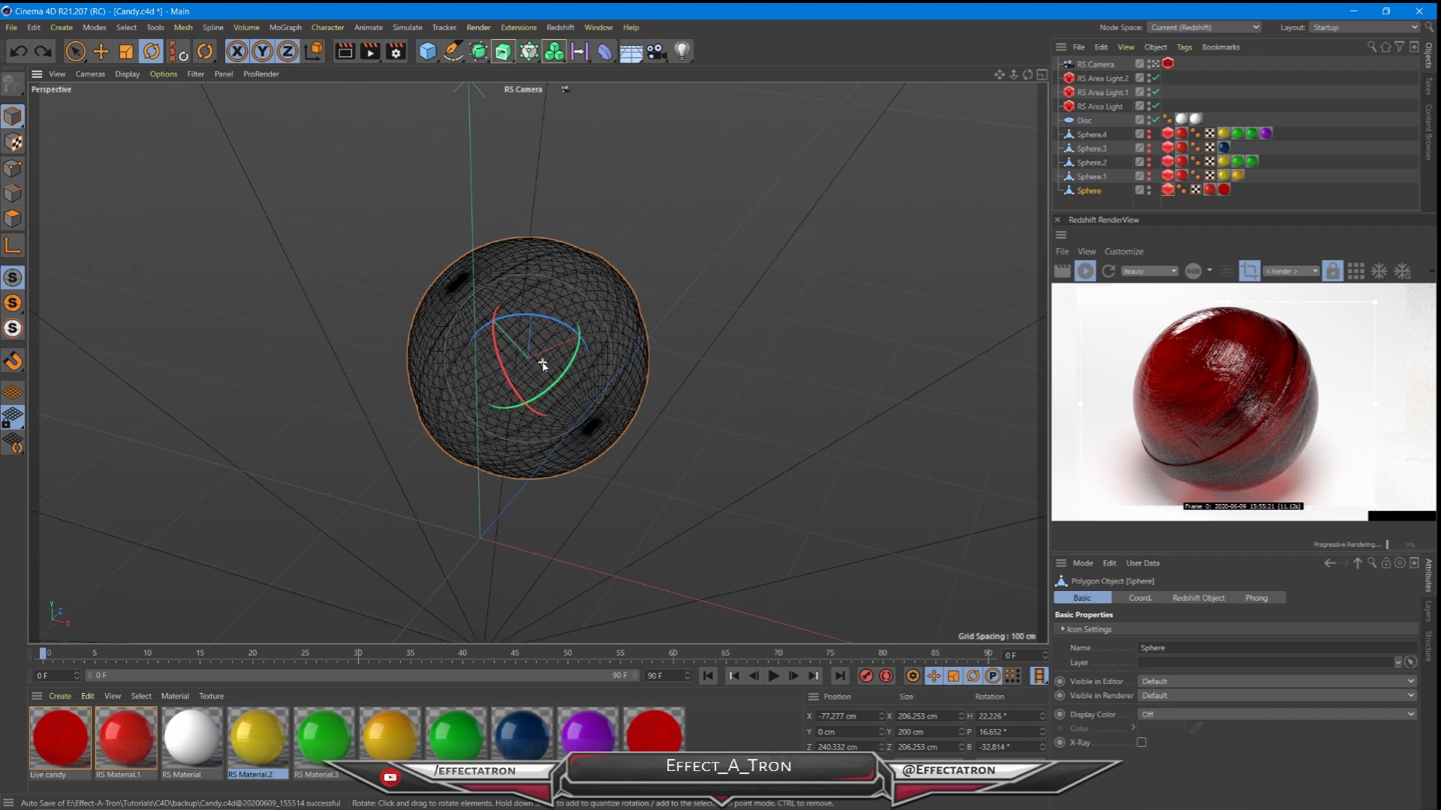
scroll(543, 366, up, 1)
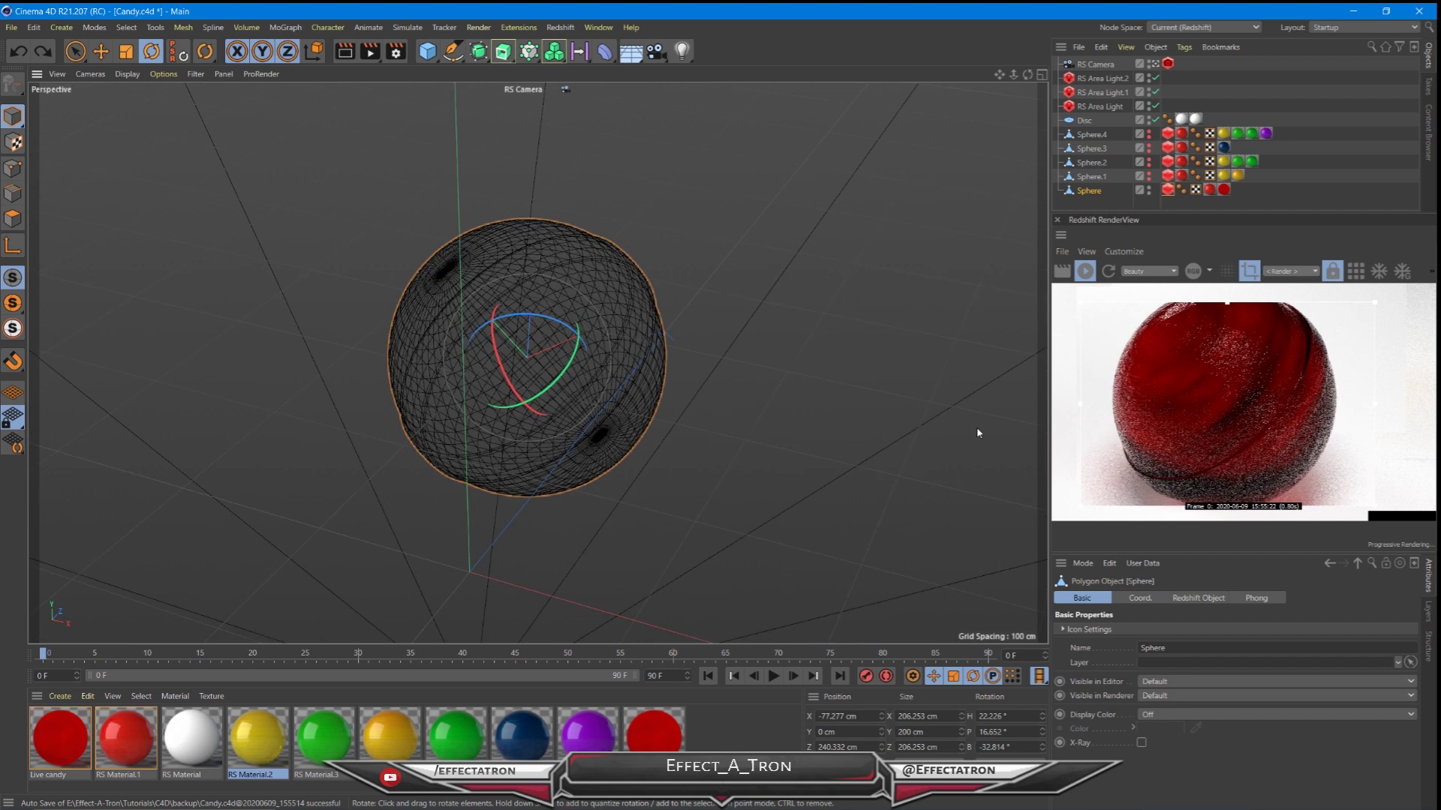
scroll(1227, 384, down, 3)
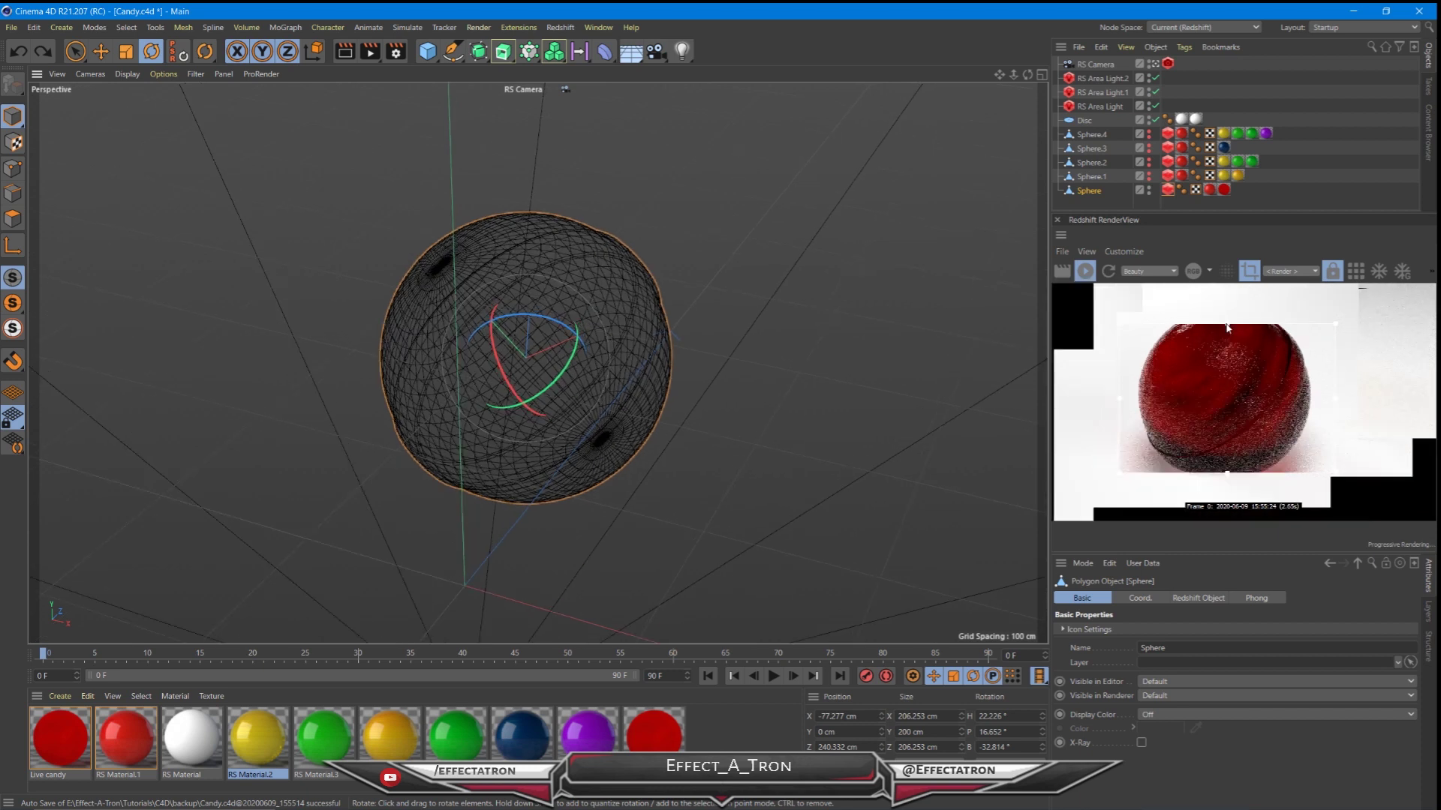
scroll(1227, 328, up, 2)
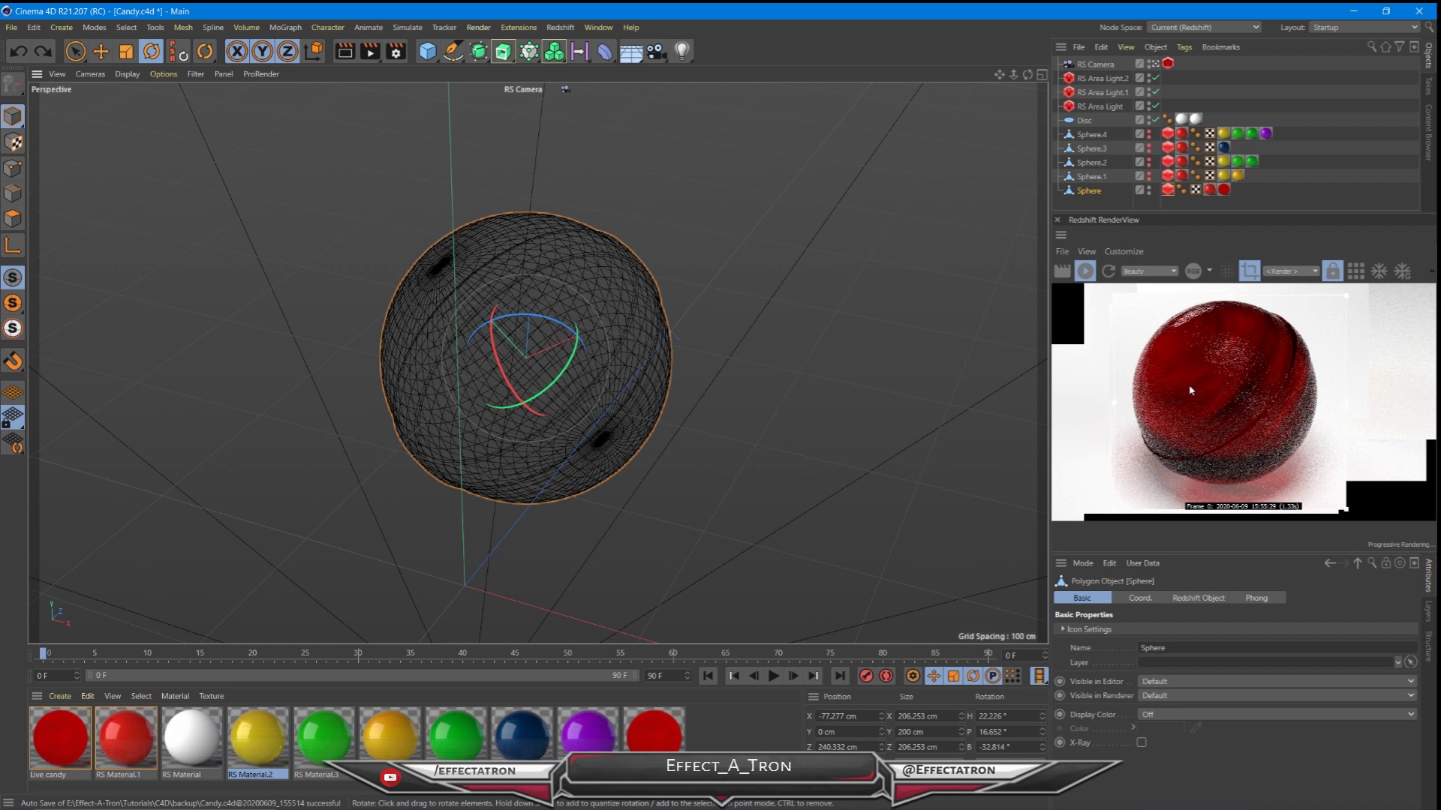
- Open the Live candy material's shader graph and add unconnected Maxon Noise, Noise and C4D Shader nodes
double_click(61, 739)
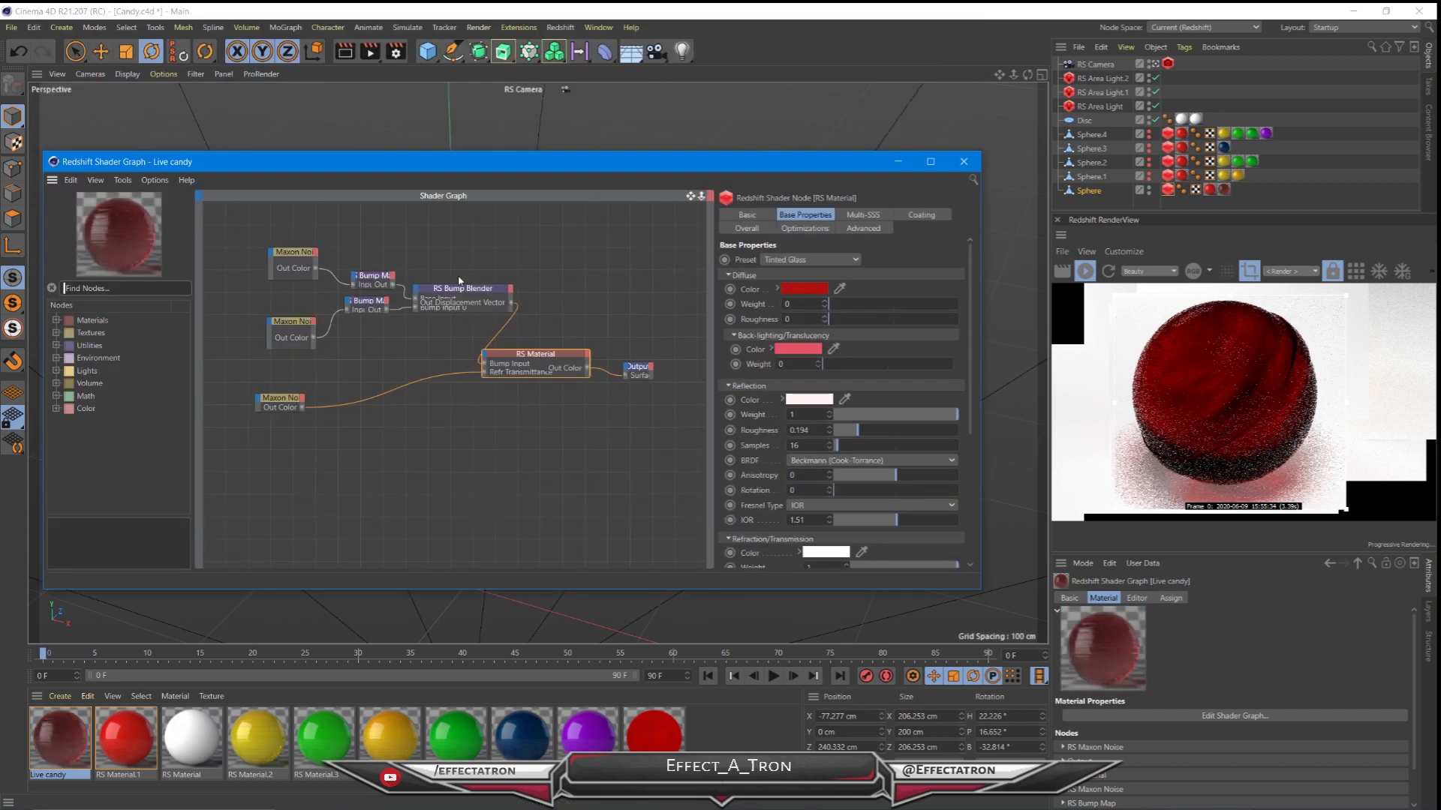
click(460, 287)
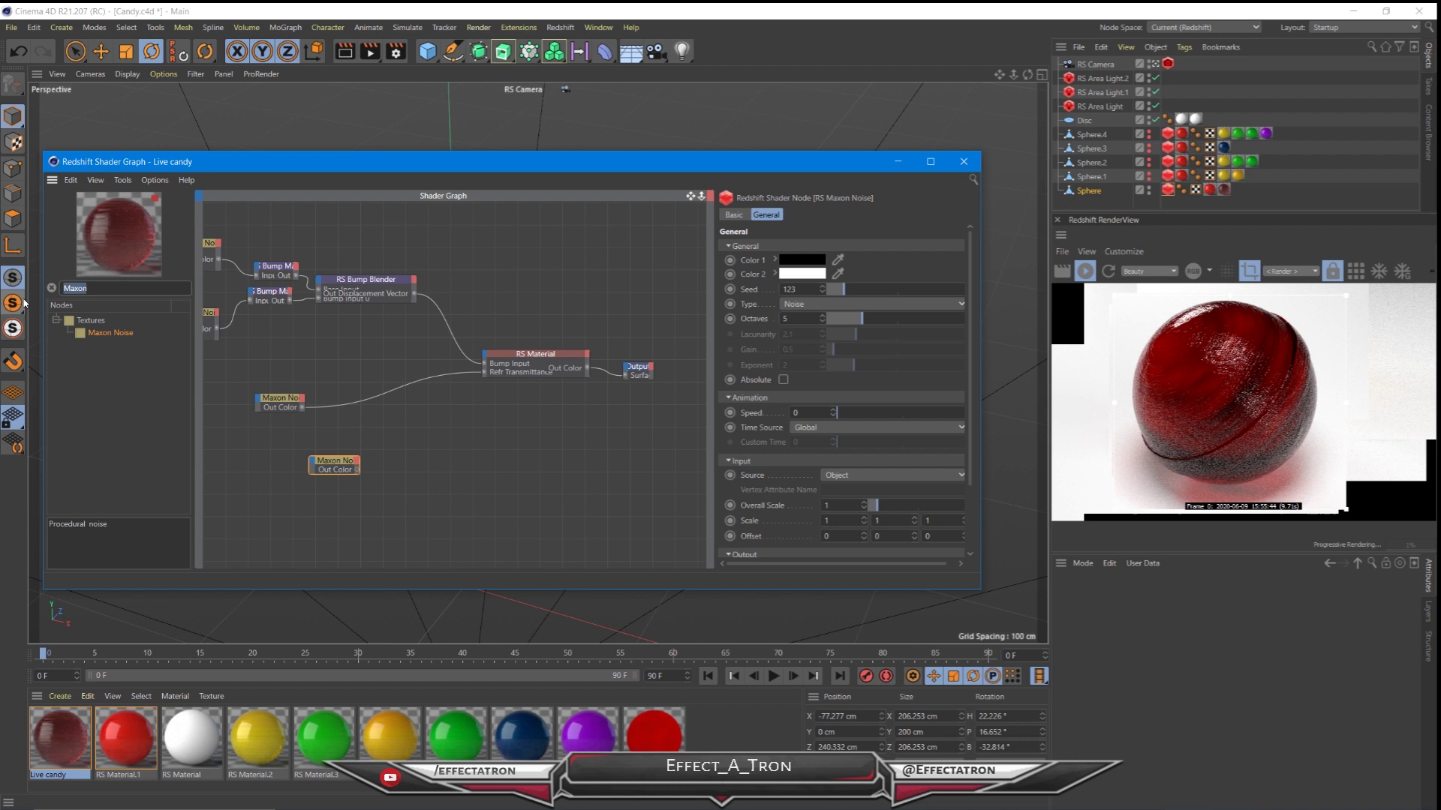
text(Nosise)
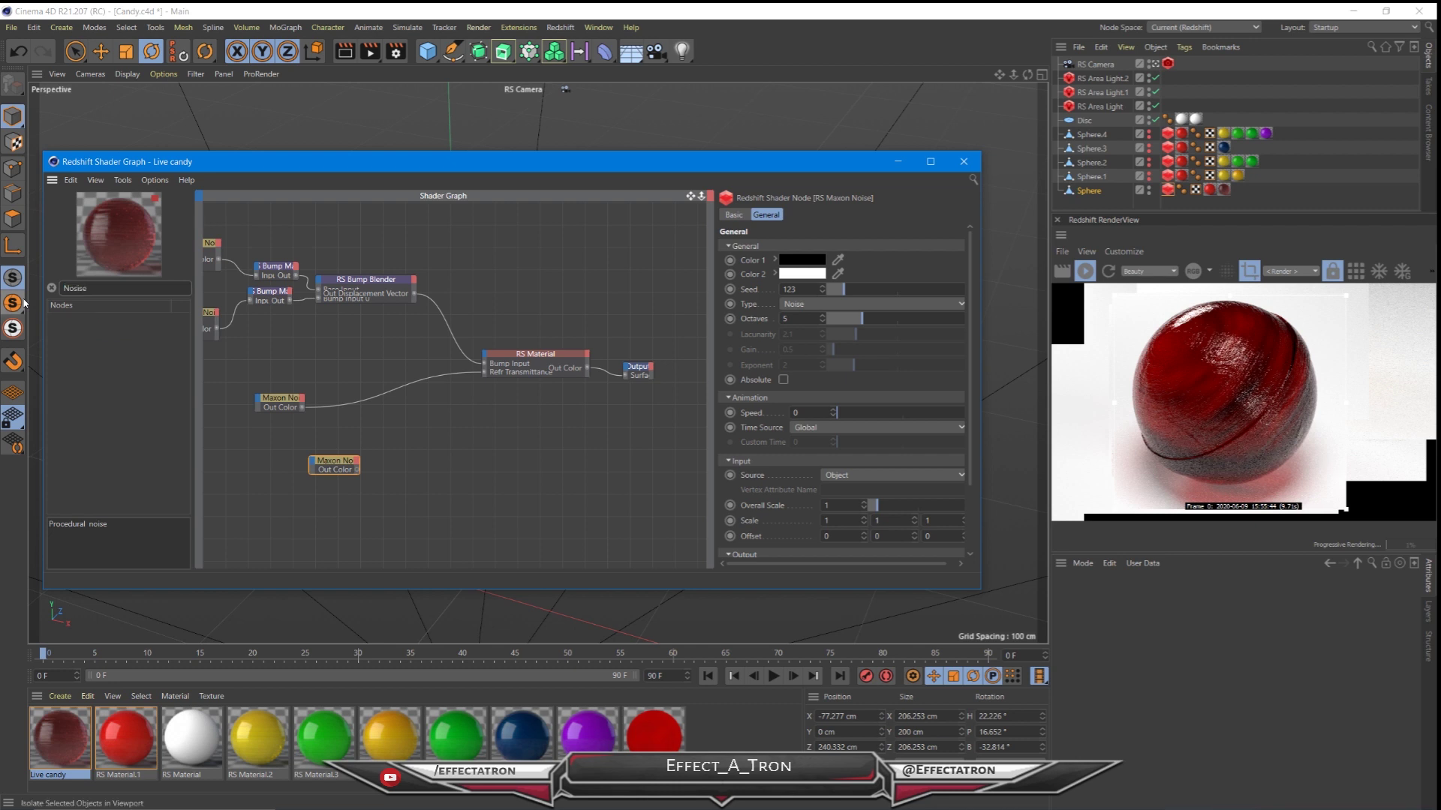
drag(98, 345, 145, 387)
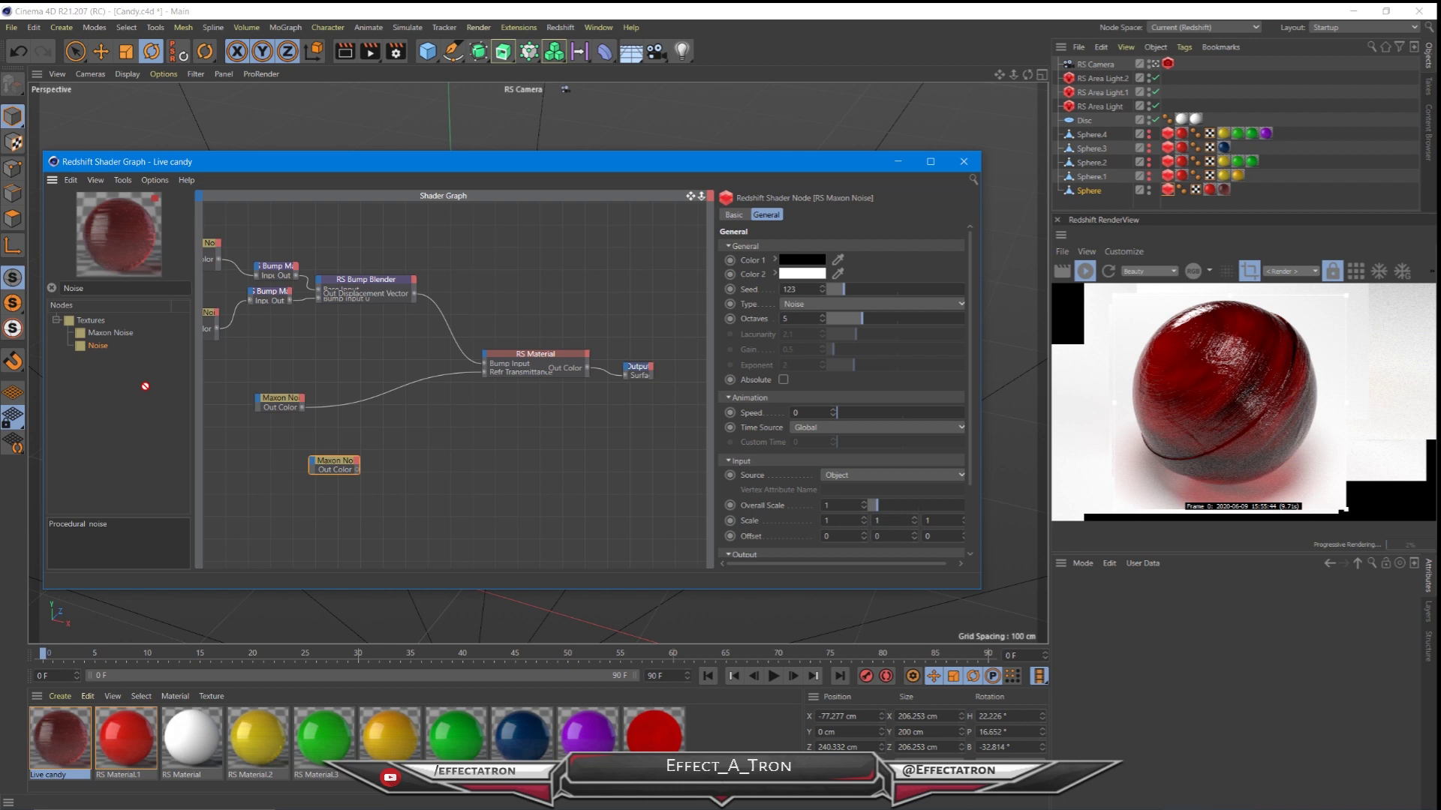
drag(144, 387, 400, 437)
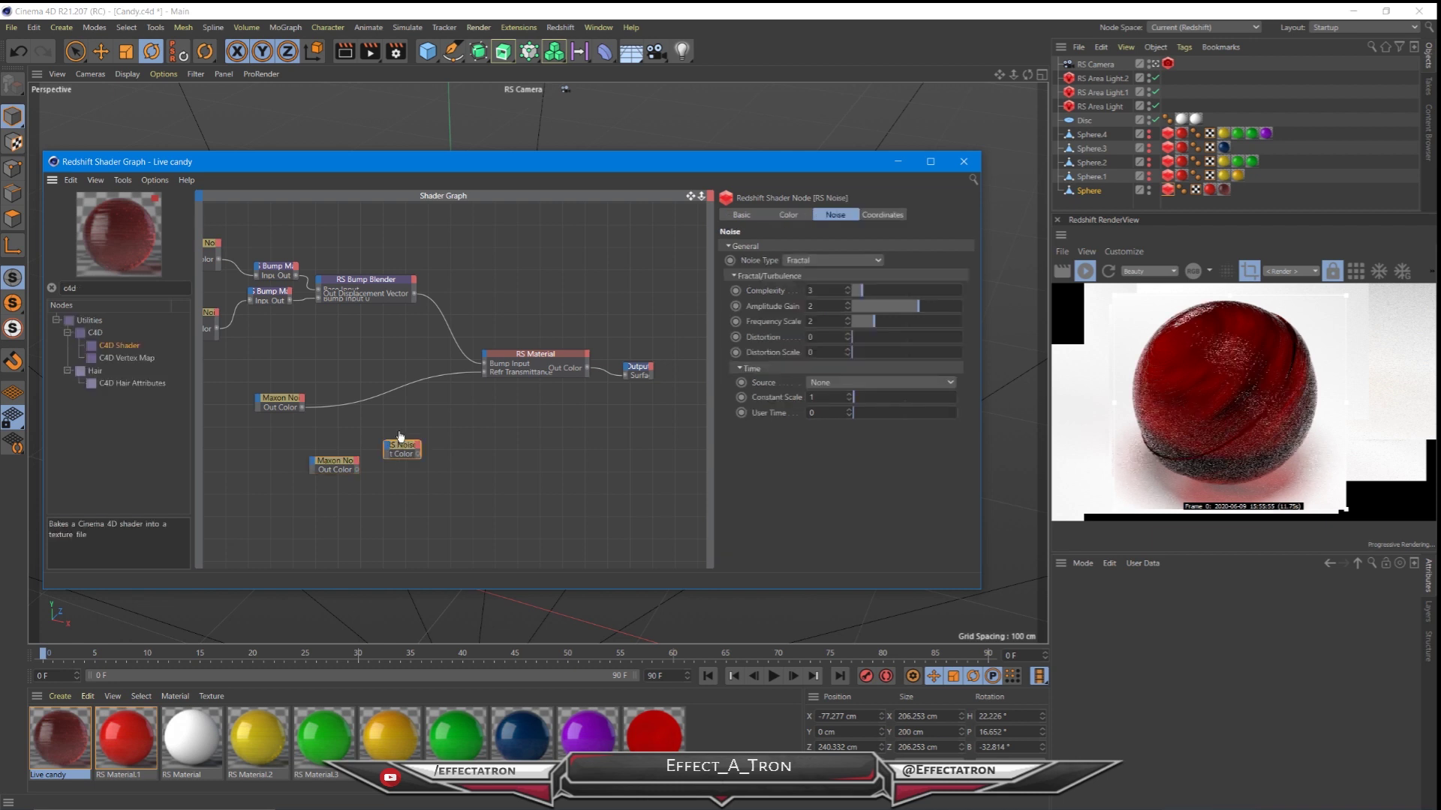
drag(119, 345, 413, 424)
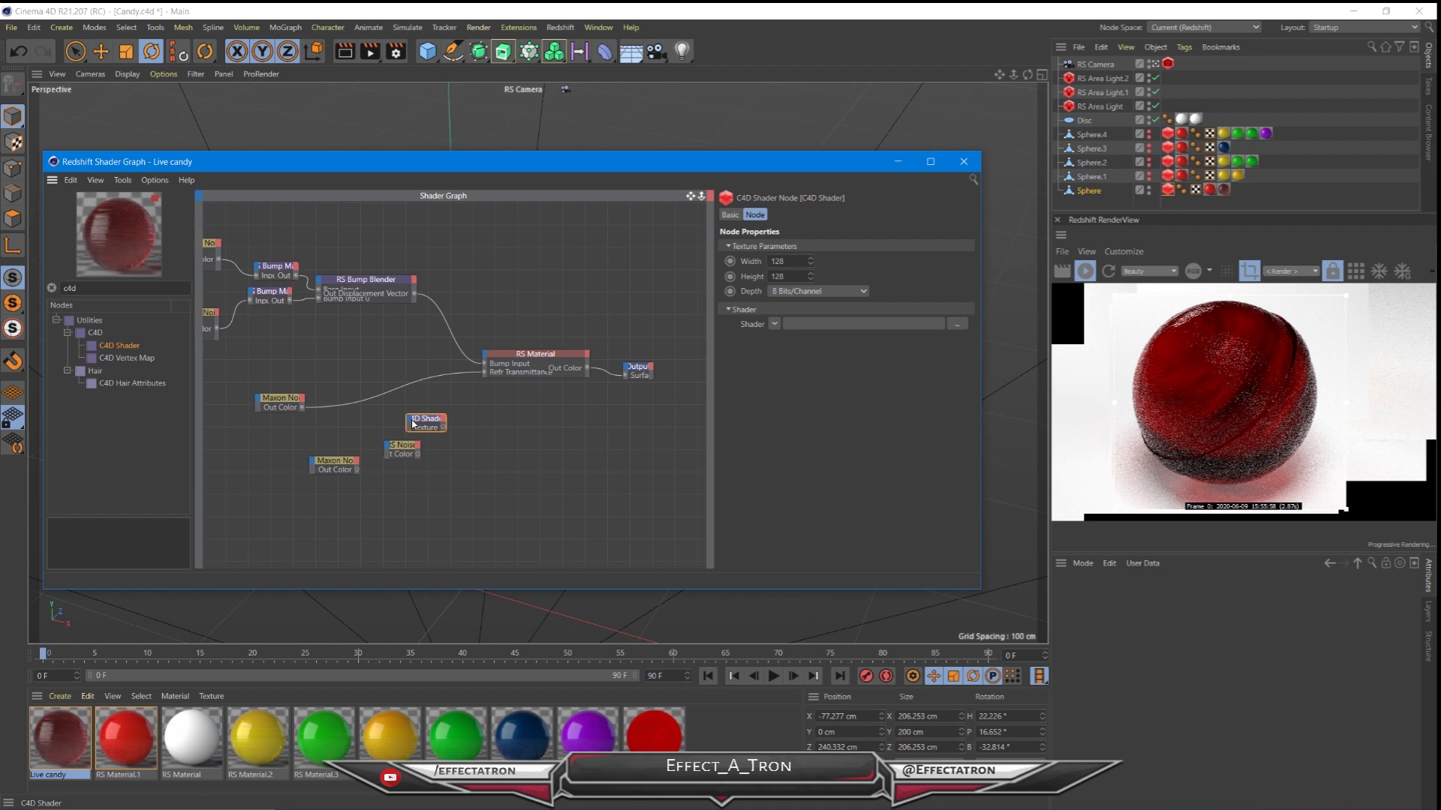
- Move the C4D Shader node aside and set the RS Noise node's noise type to Turbulence
drag(412, 424, 441, 438)
click(412, 452)
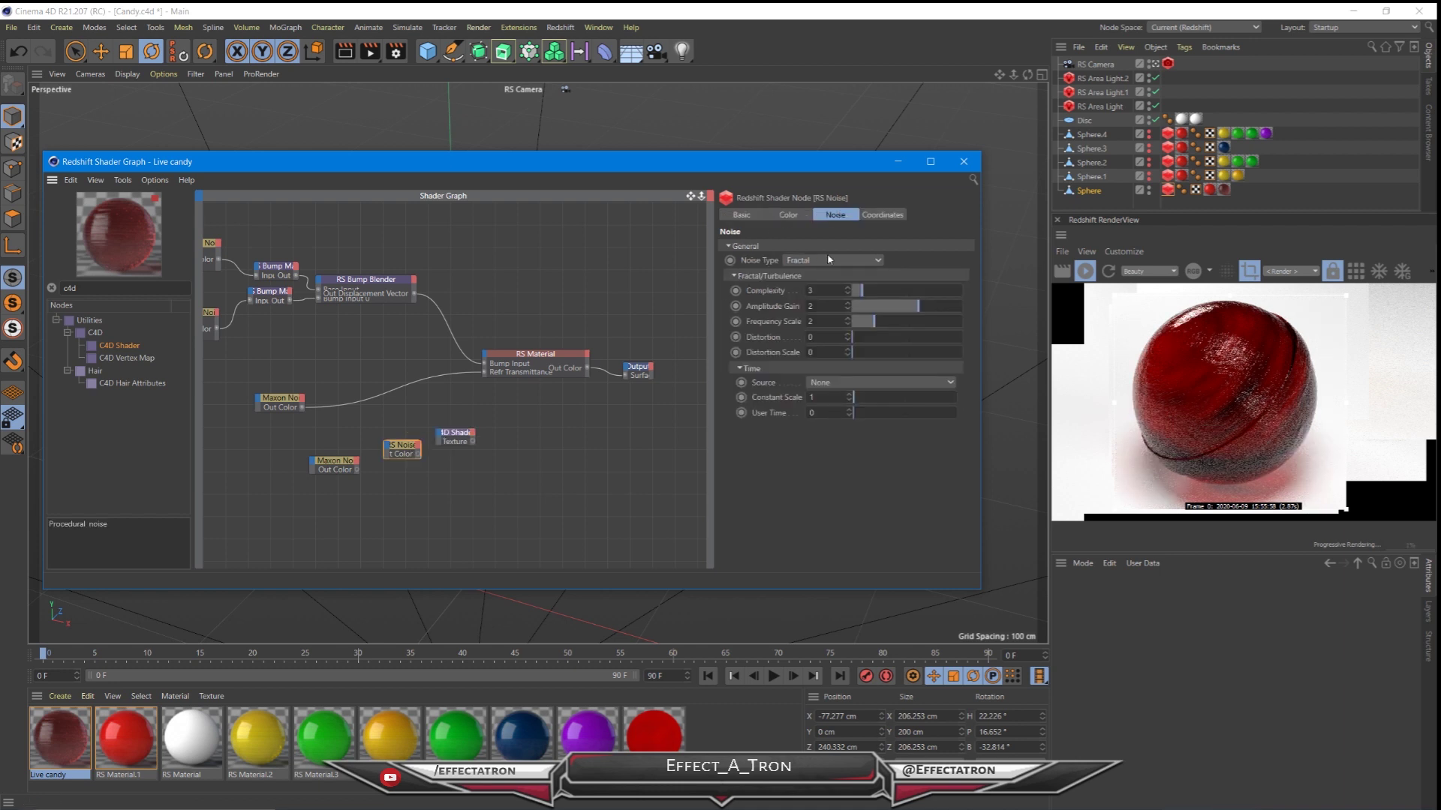
click(829, 260)
click(825, 289)
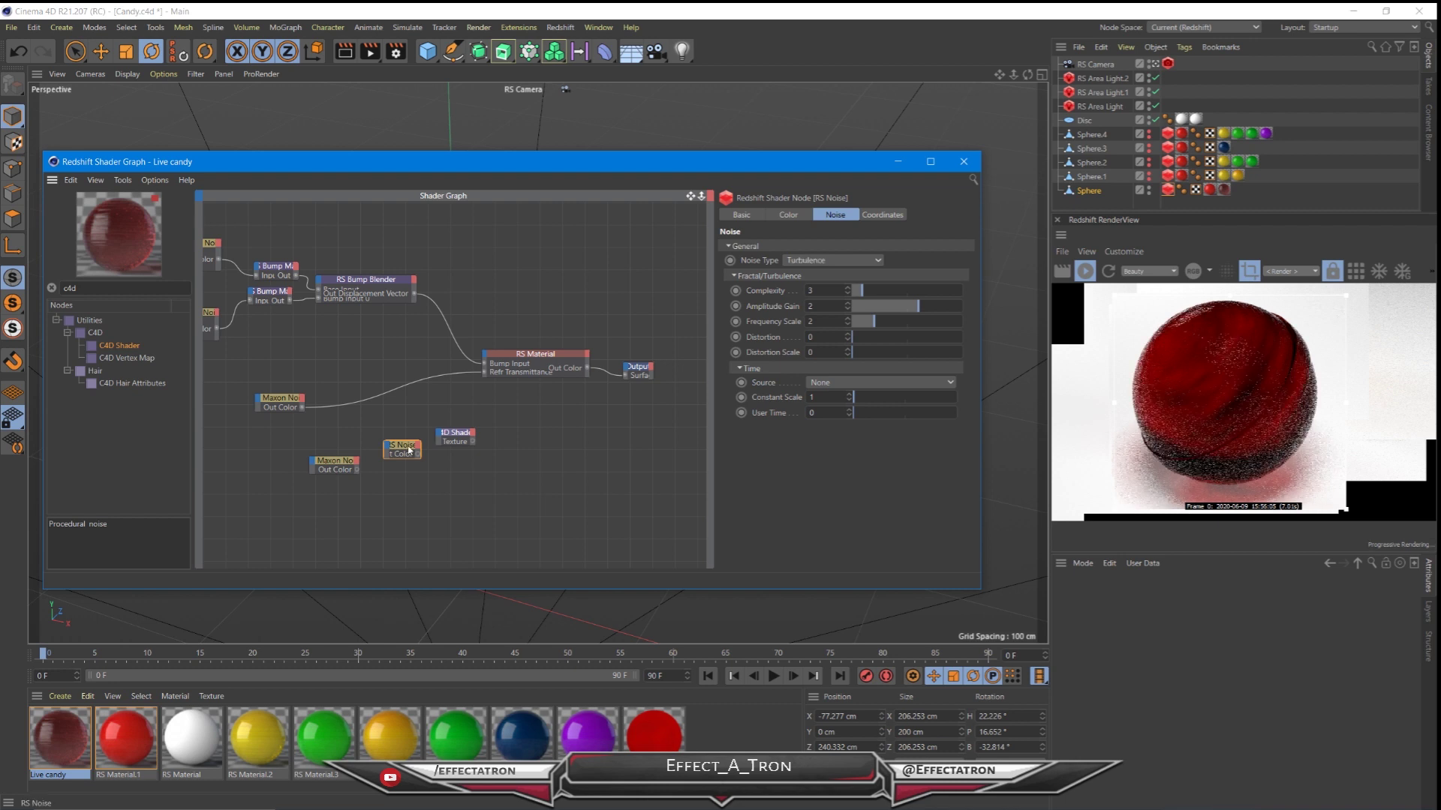
- Put the C4D Shader node in place of the RS Noise node and load a Noise shader into it
drag(472, 441, 406, 443)
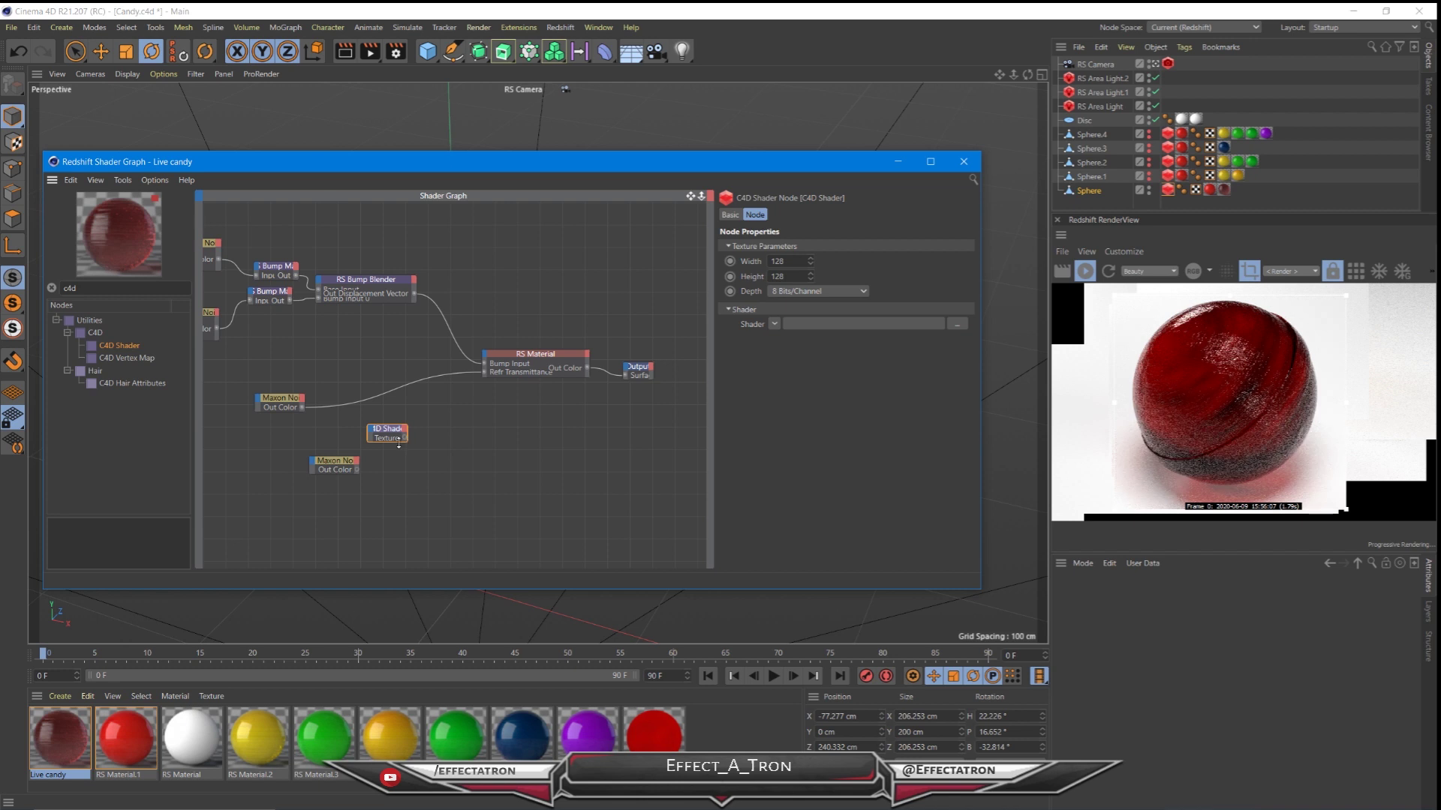
click(773, 323)
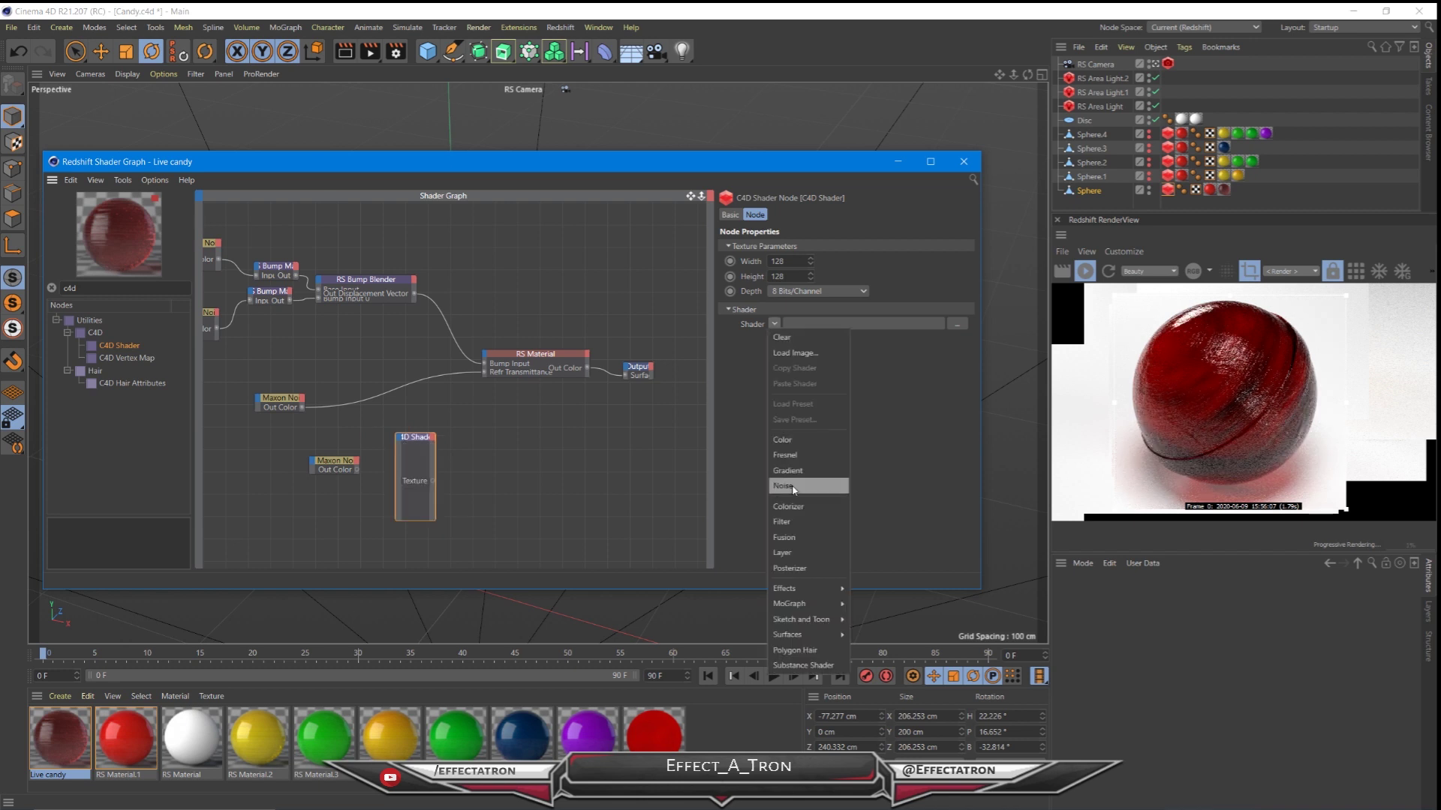
click(784, 486)
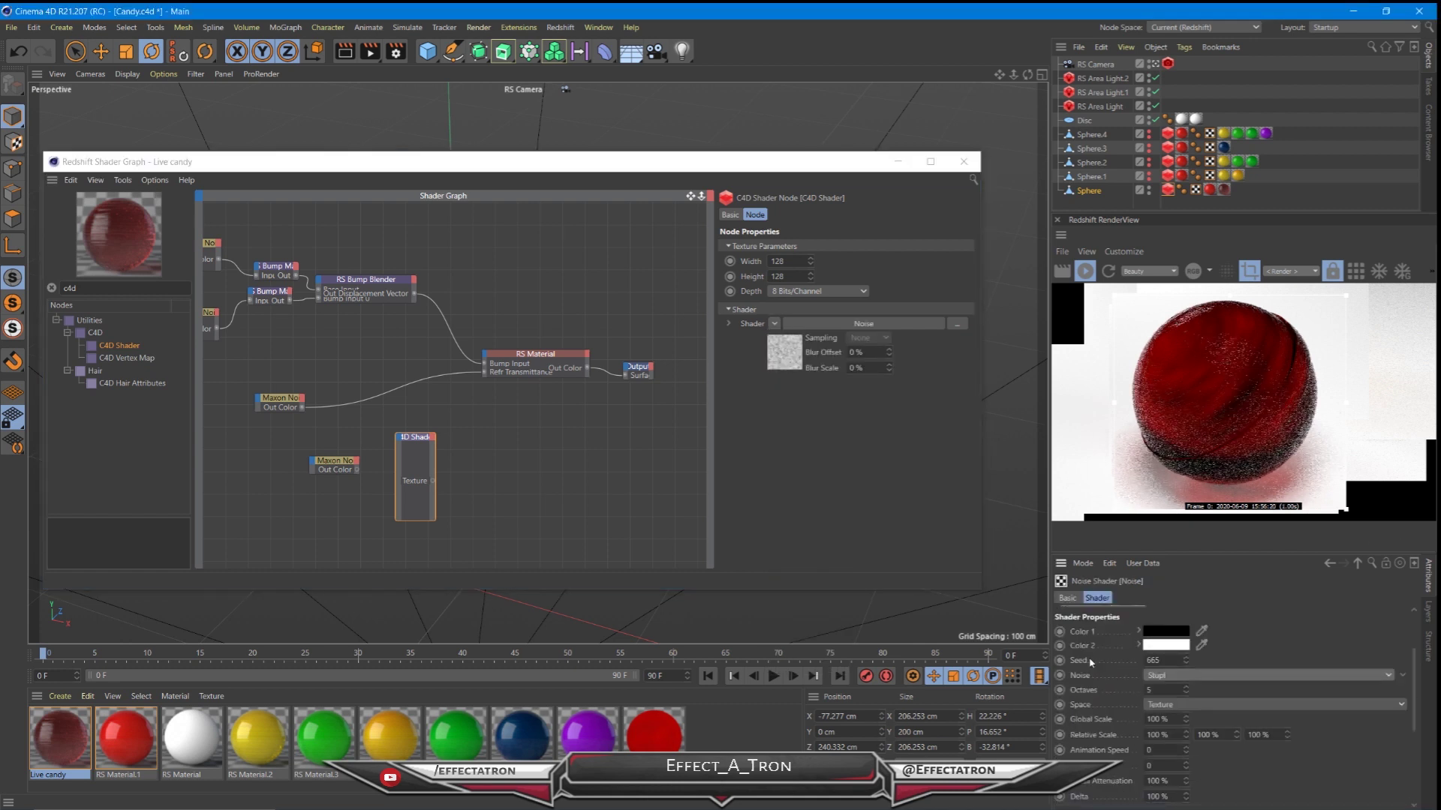
- Find the Texture node, add it beside the C4D Shader node and feed it from the shader's Texture output
double_click(123, 288)
text(te)
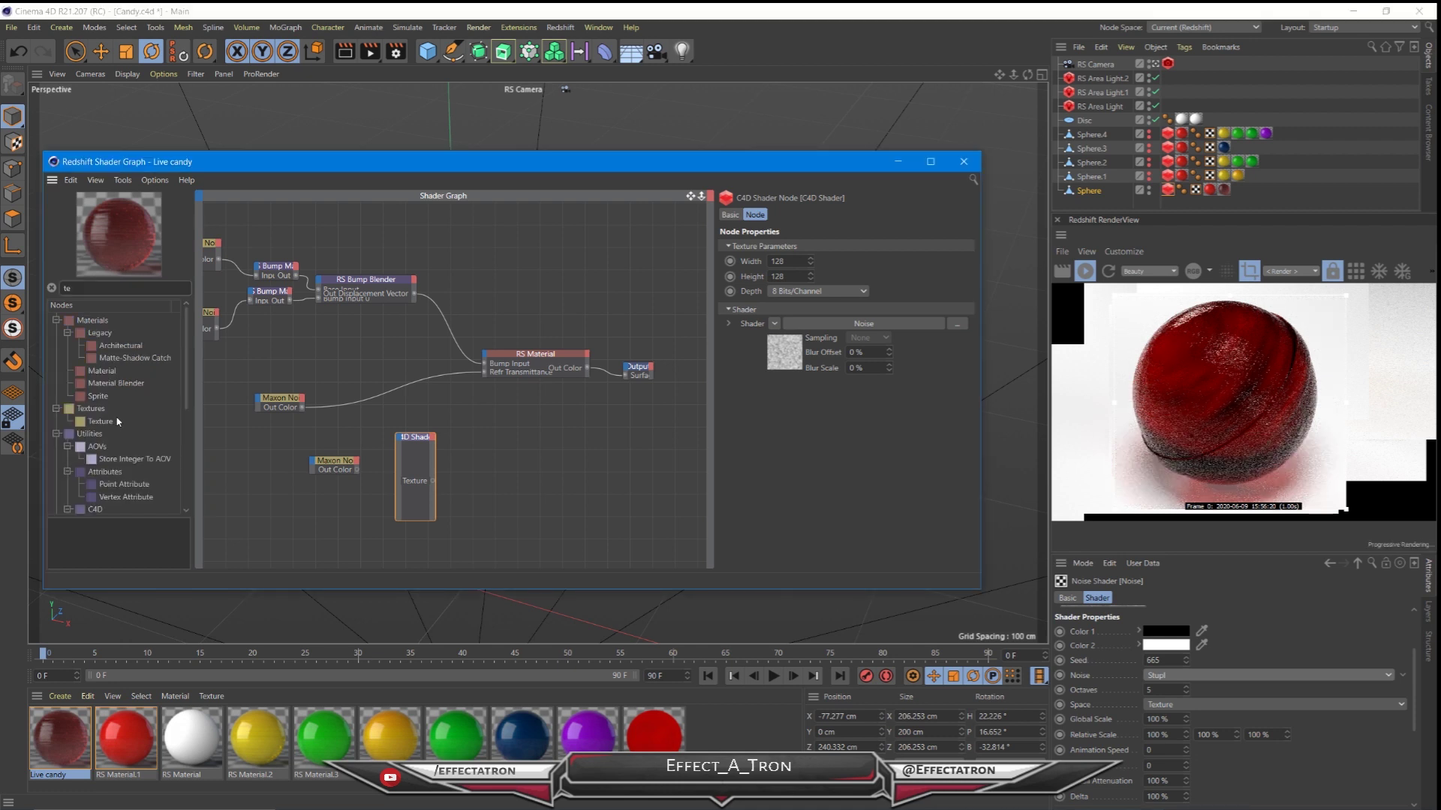
text(x)
drag(101, 332, 457, 440)
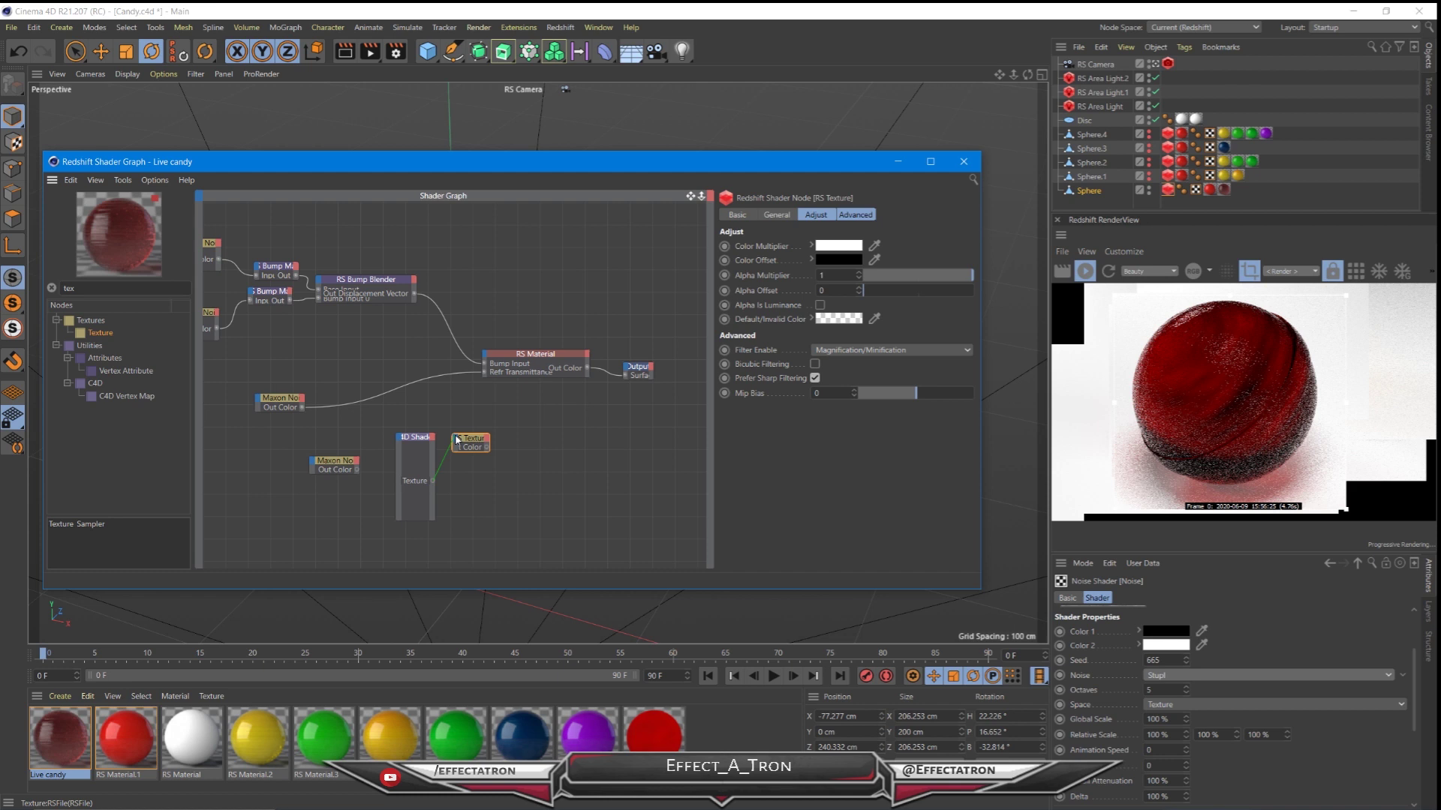
drag(457, 439, 459, 427)
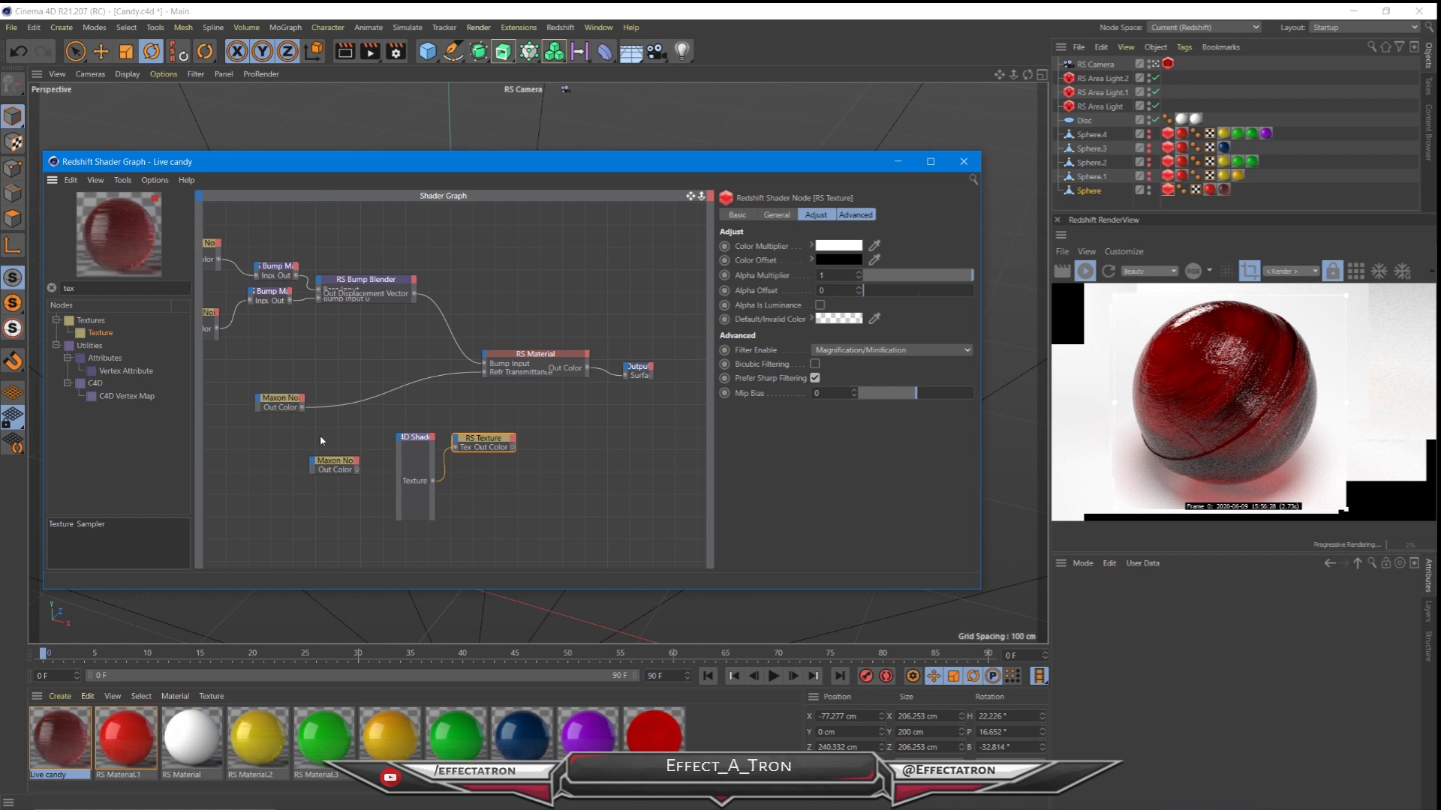
- Delete the C4D Shader and RS Texture nodes from the shader graph
drag(376, 417, 513, 503)
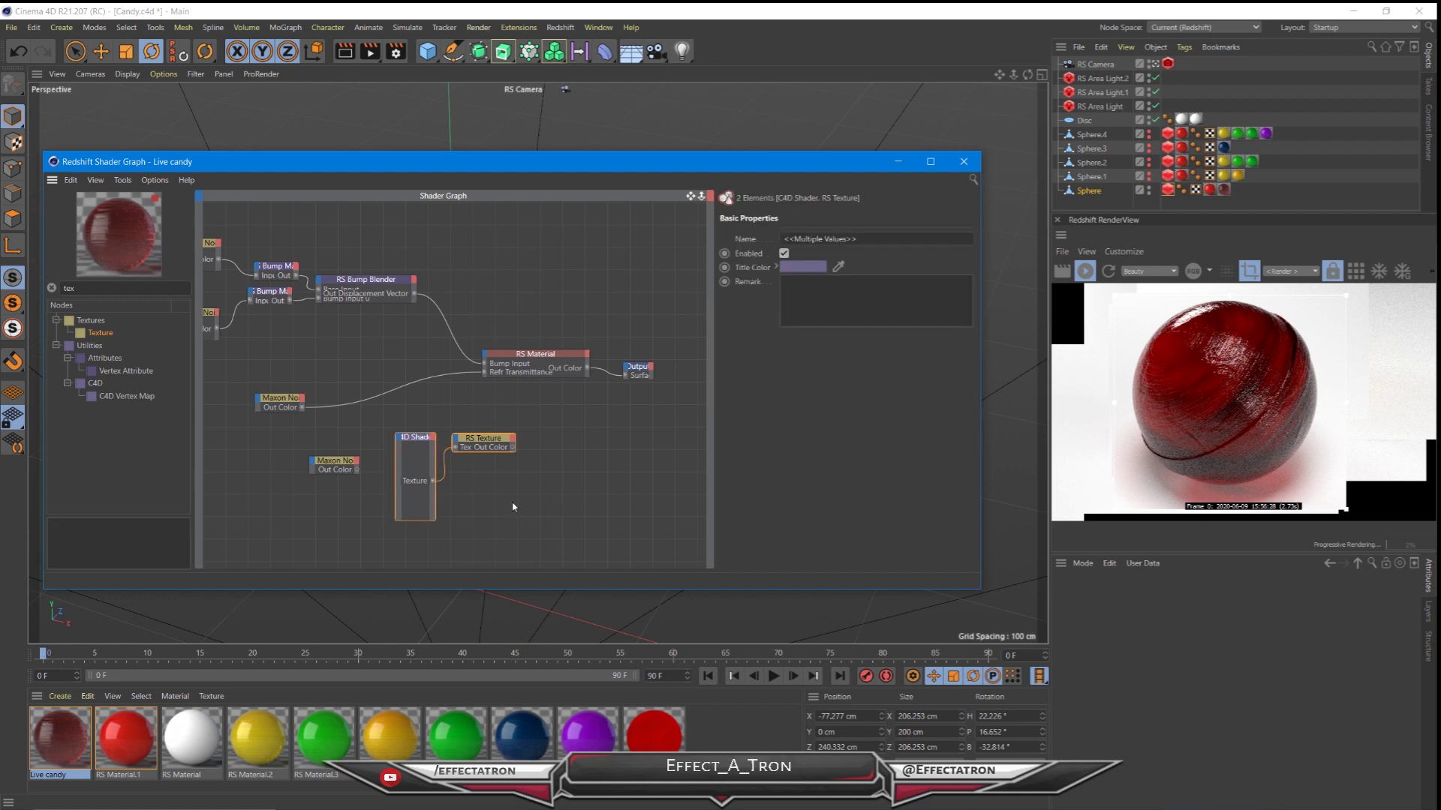
key(Delete)
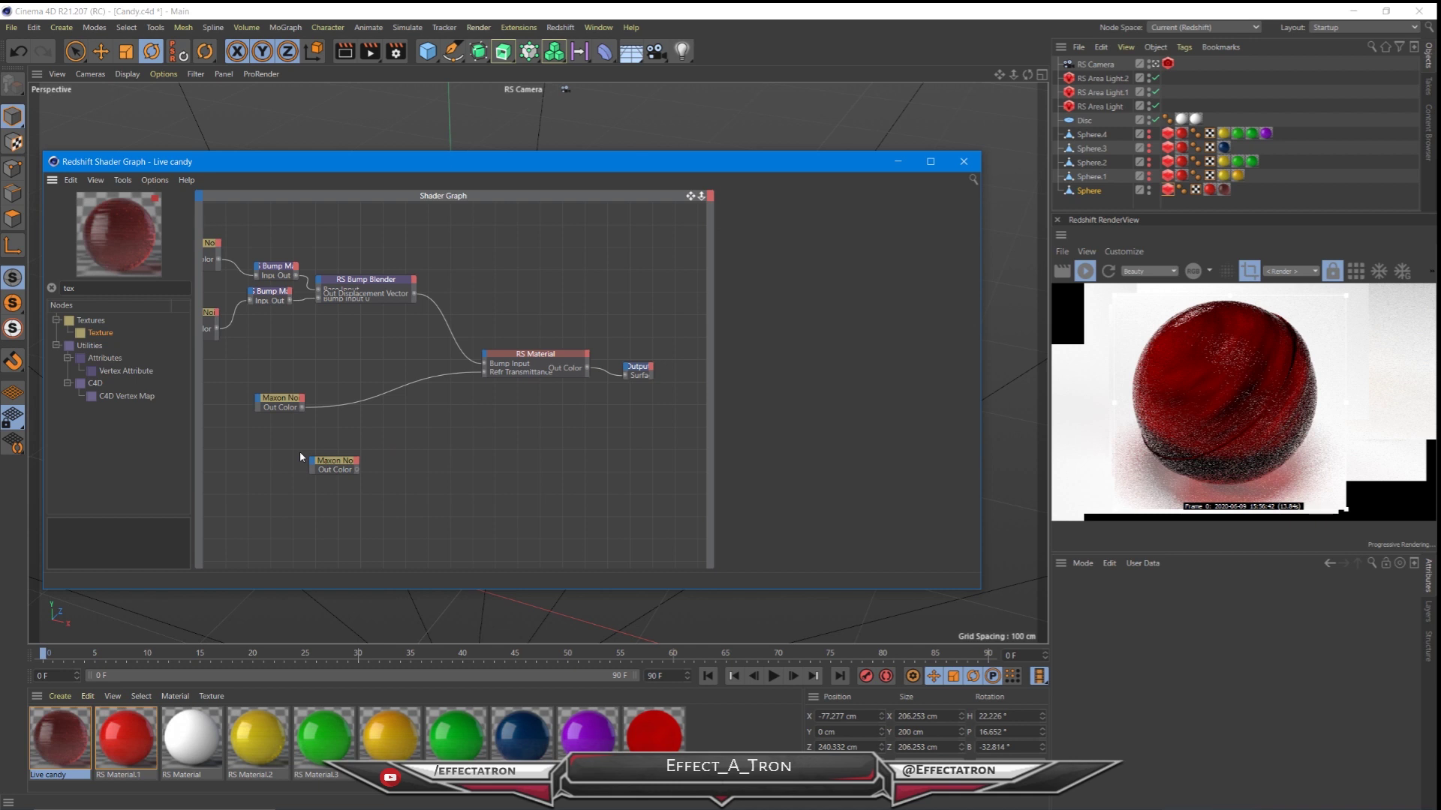
- Connect the unused Maxon Noise node's Out Color to the Output's Surface and set its type to Cell voronoi
drag(355, 470, 373, 450)
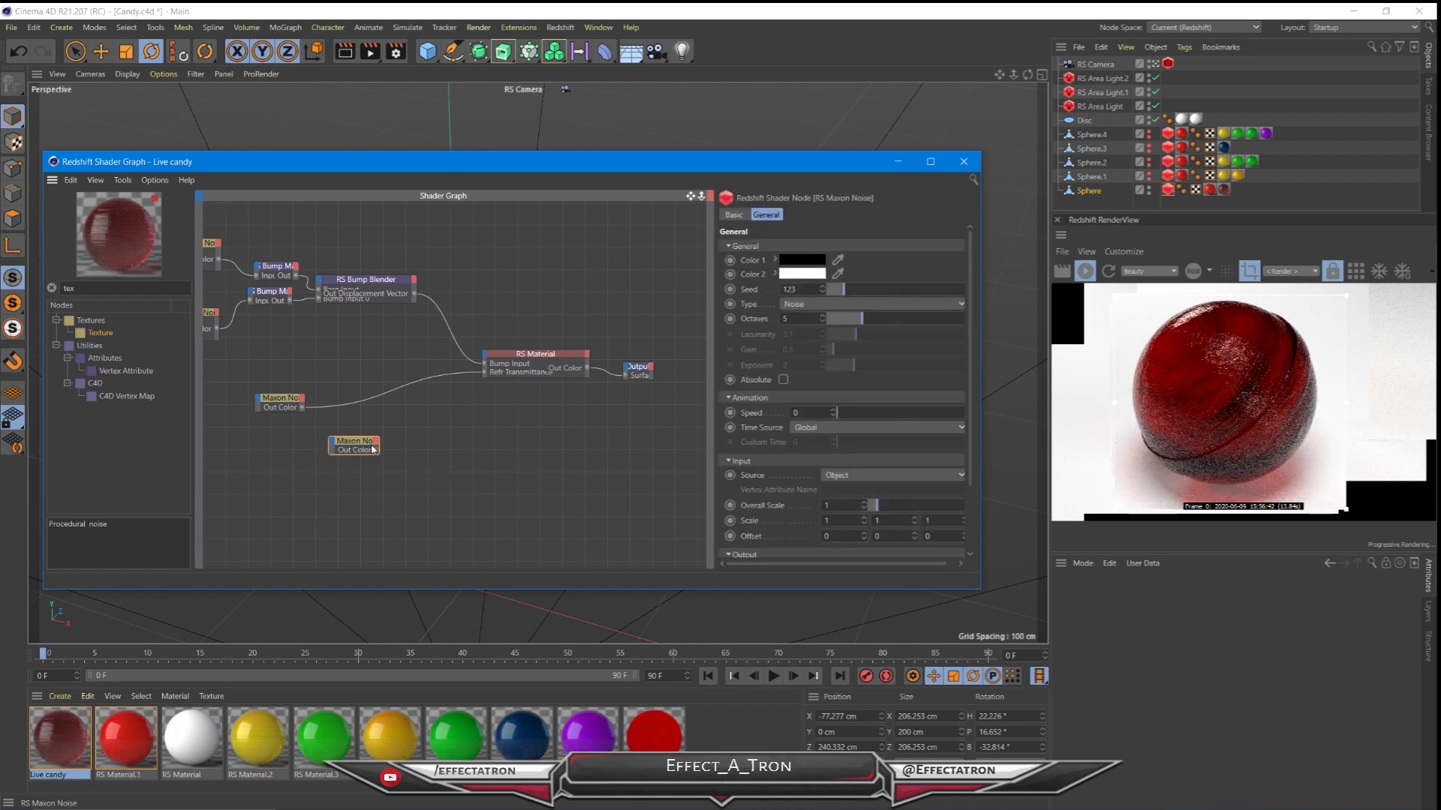
drag(373, 450, 629, 375)
click(825, 303)
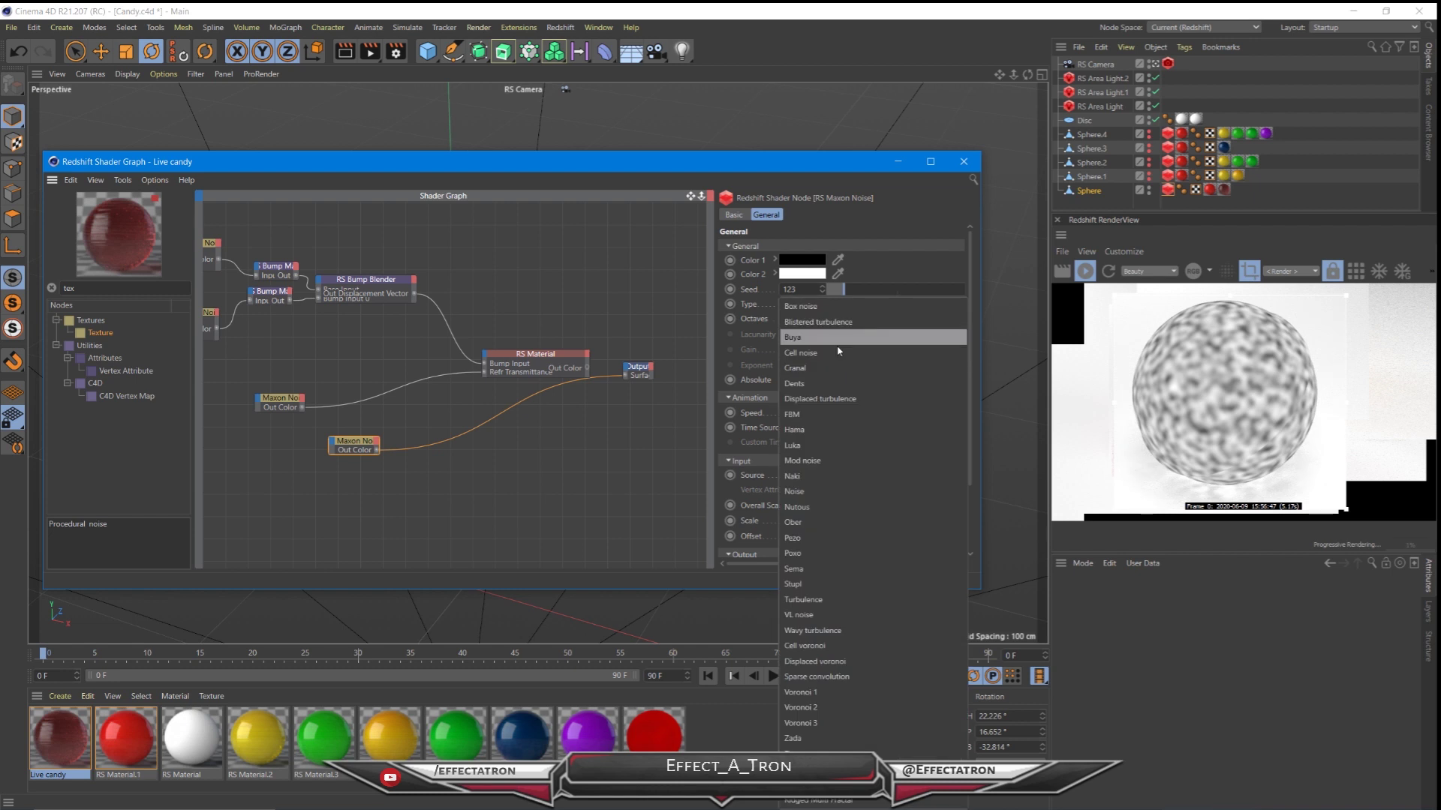
click(826, 304)
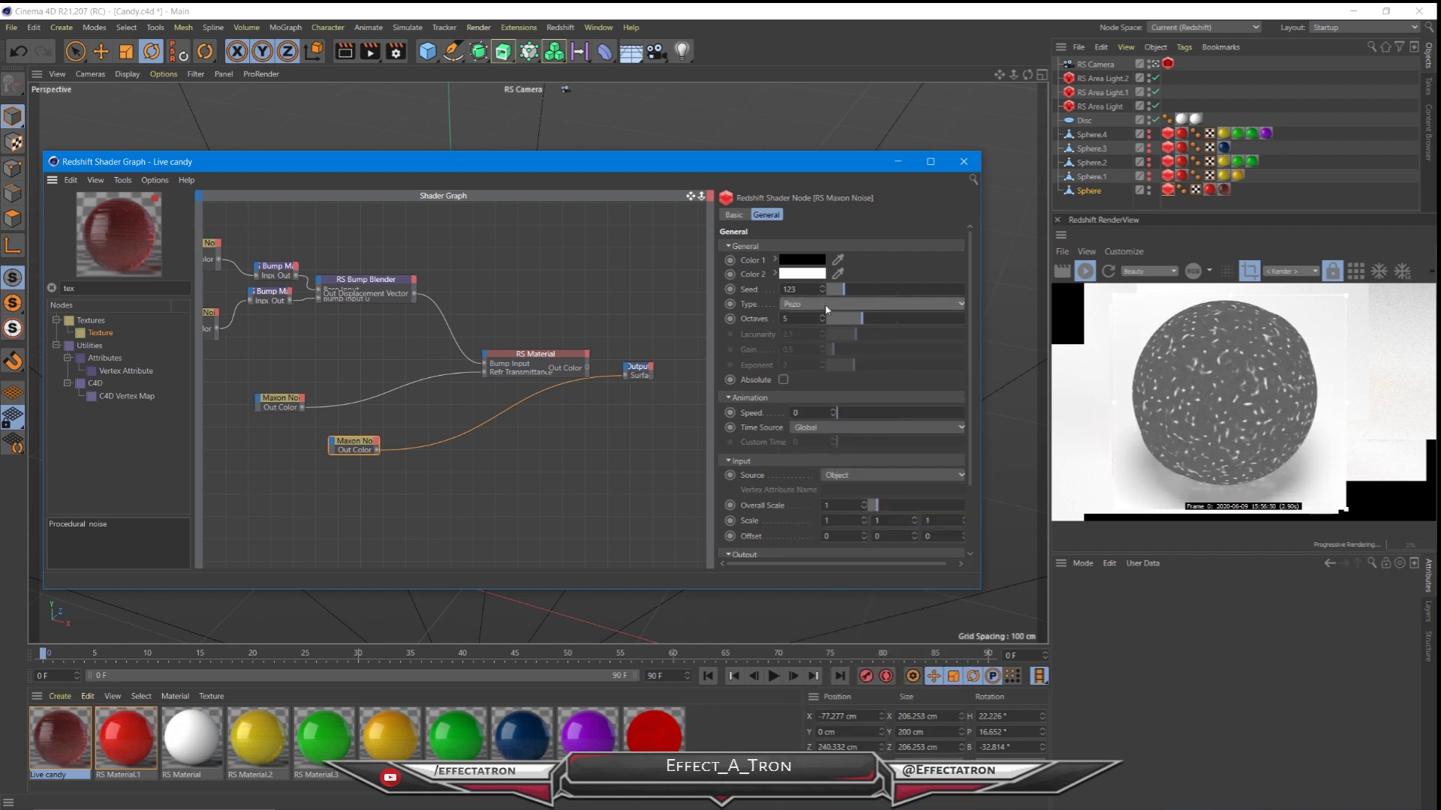
scroll(826, 304, down, 5)
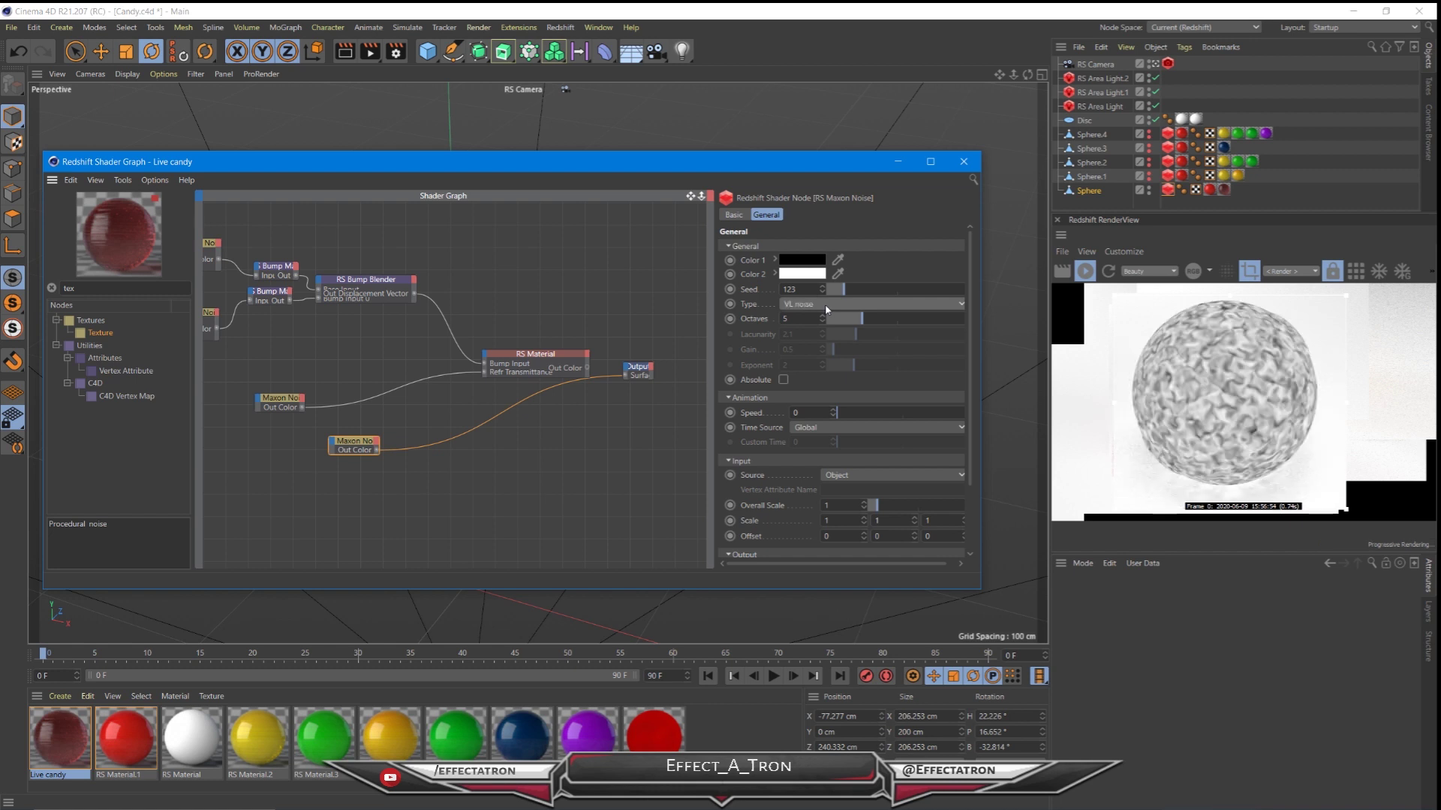
scroll(826, 304, down, 2)
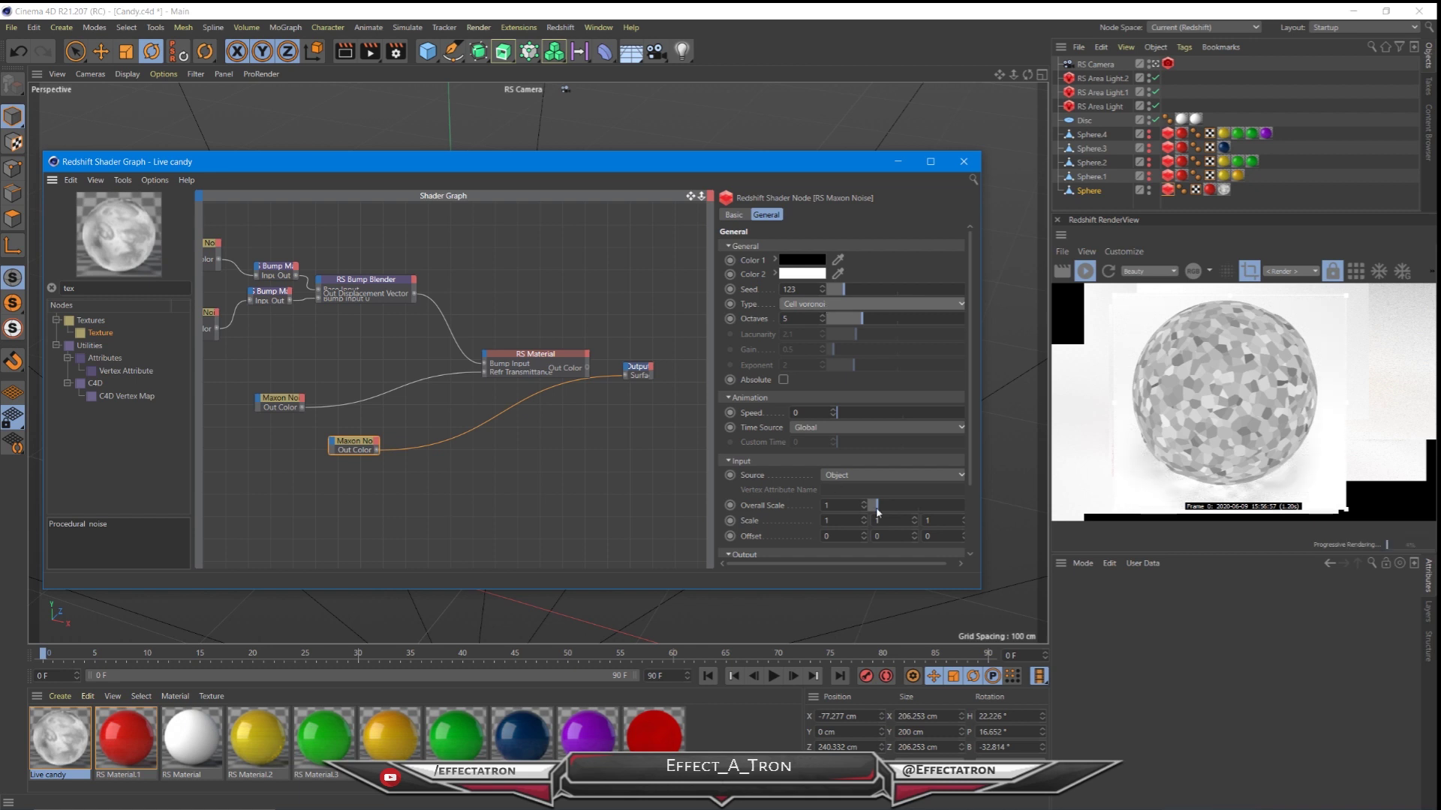
- Set the Maxon Noise's Overall Scale to 2.06, Low Clip to 0.405 and High Clip to 0.729
drag(874, 505, 880, 506)
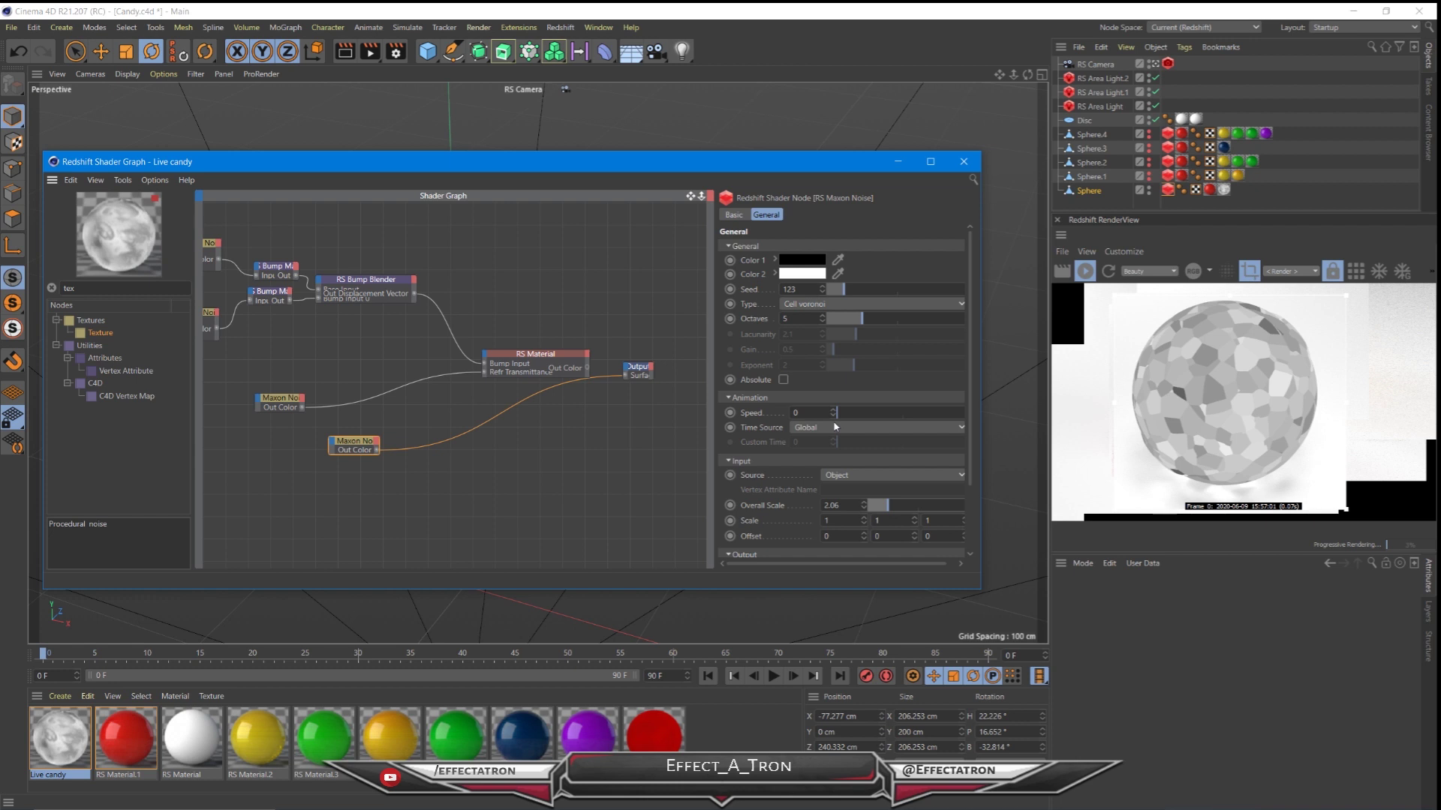
scroll(835, 427, down, 3)
drag(833, 503, 851, 505)
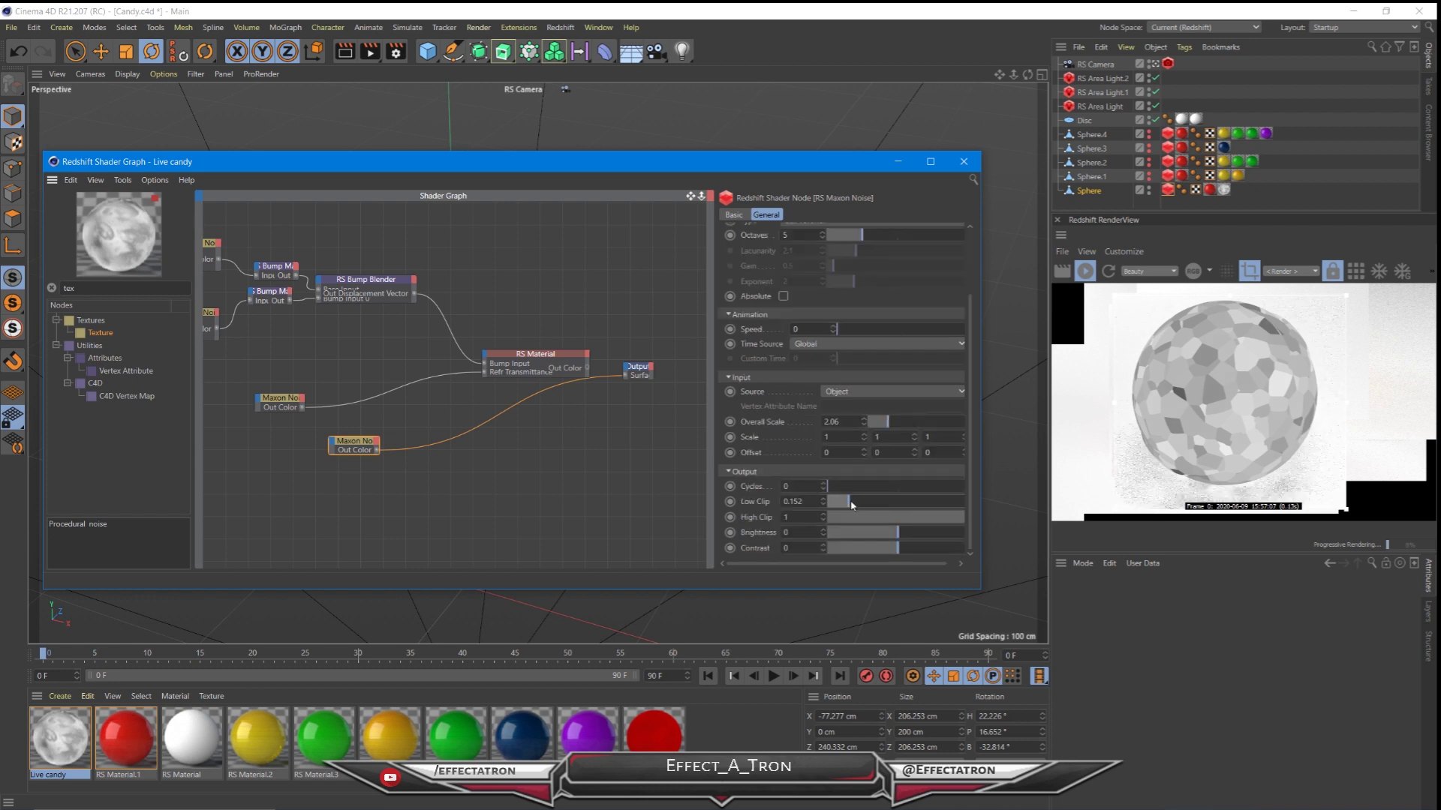
drag(852, 505, 883, 502)
drag(960, 518, 924, 520)
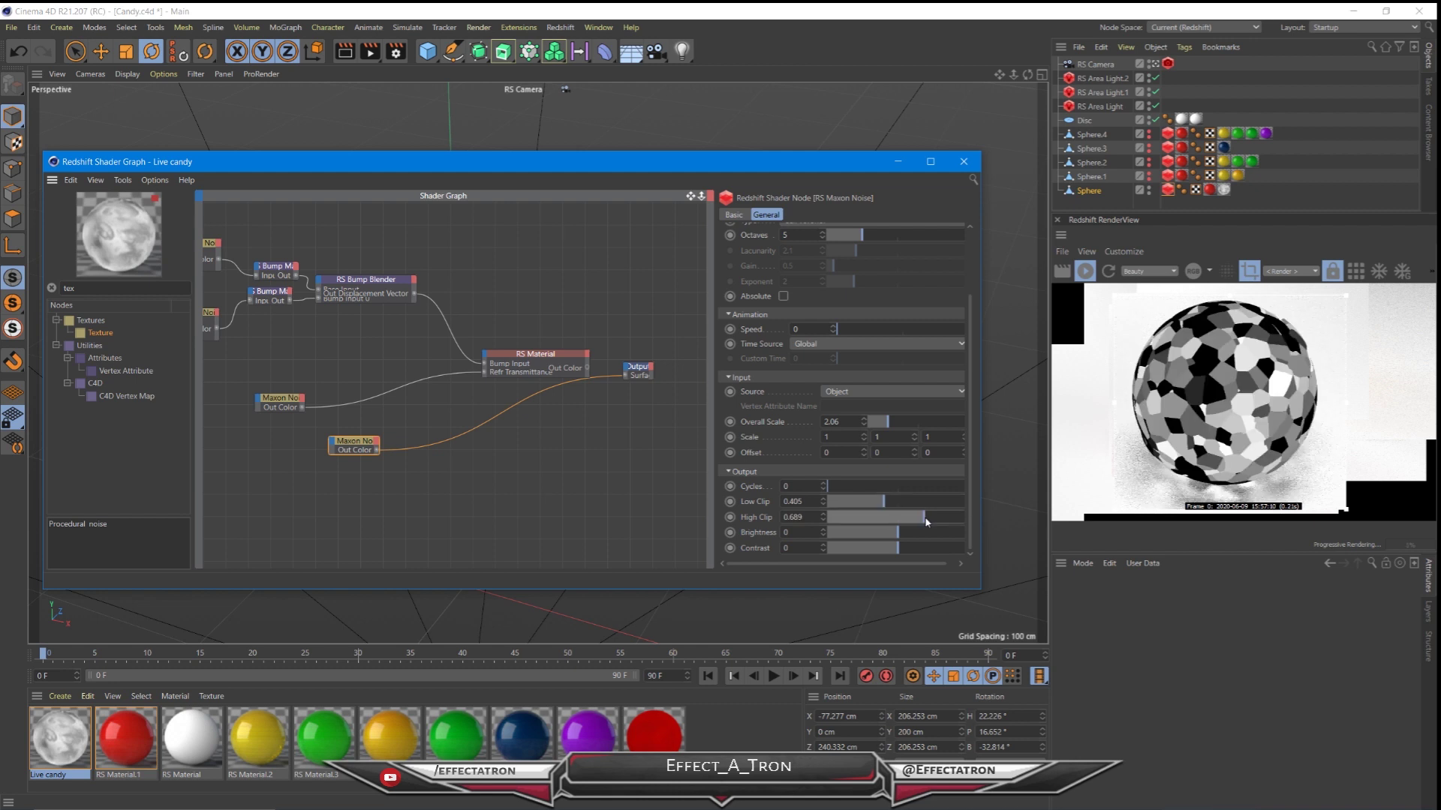
drag(925, 520, 930, 520)
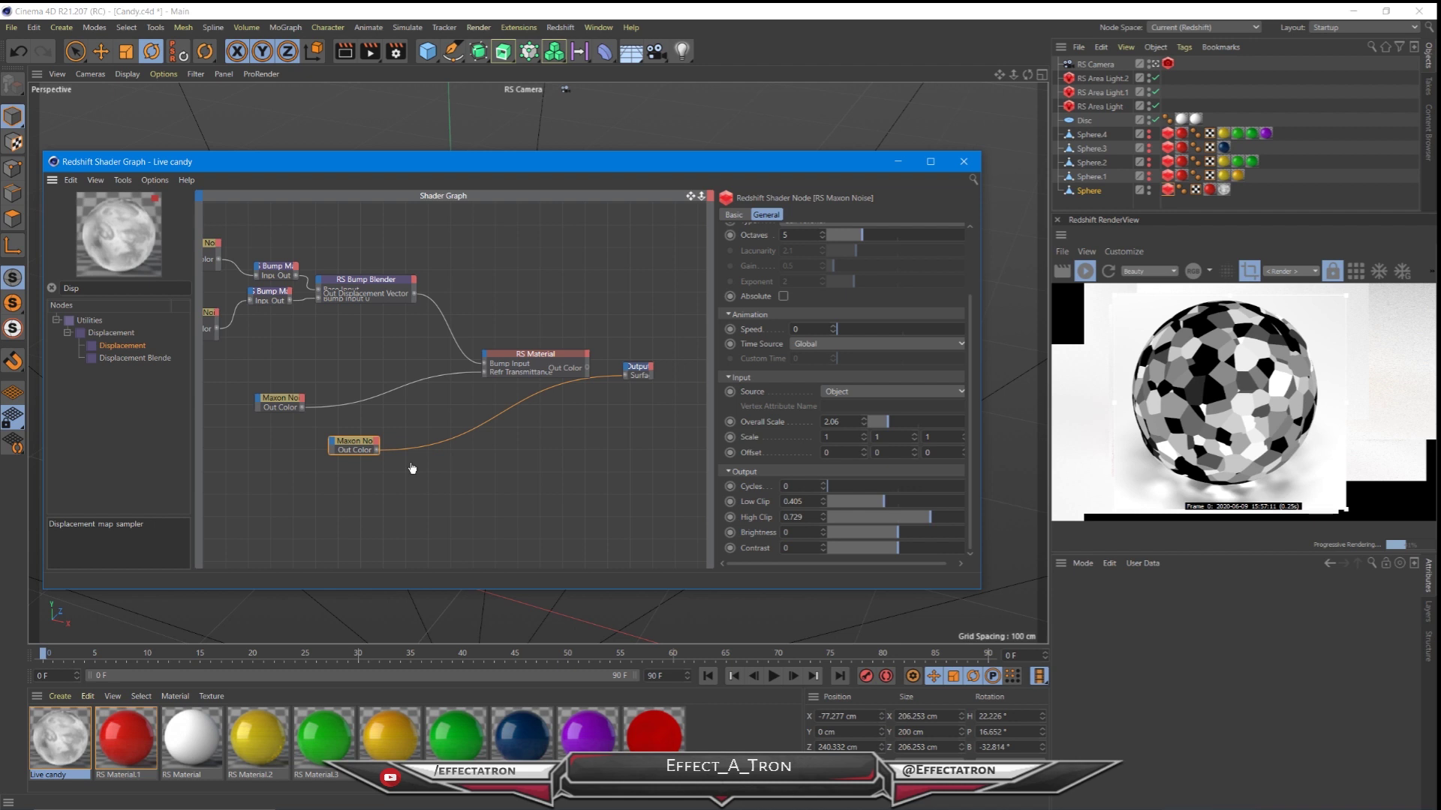
- Add a Displacement node and connect the lower Maxon Noise's Out Color to its Tex Map input
double_click(98, 348)
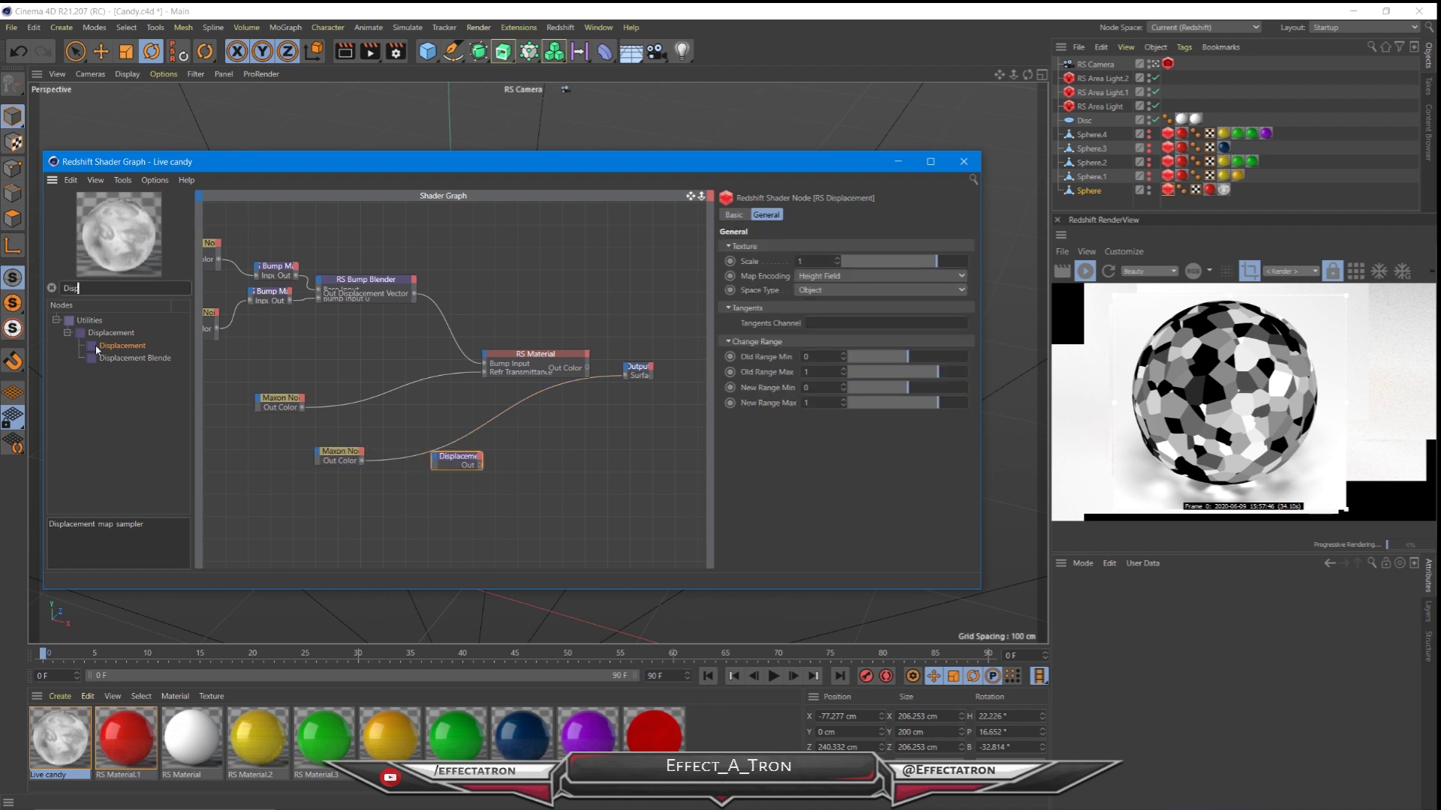
drag(361, 461, 434, 456)
mouse_move(451, 483)
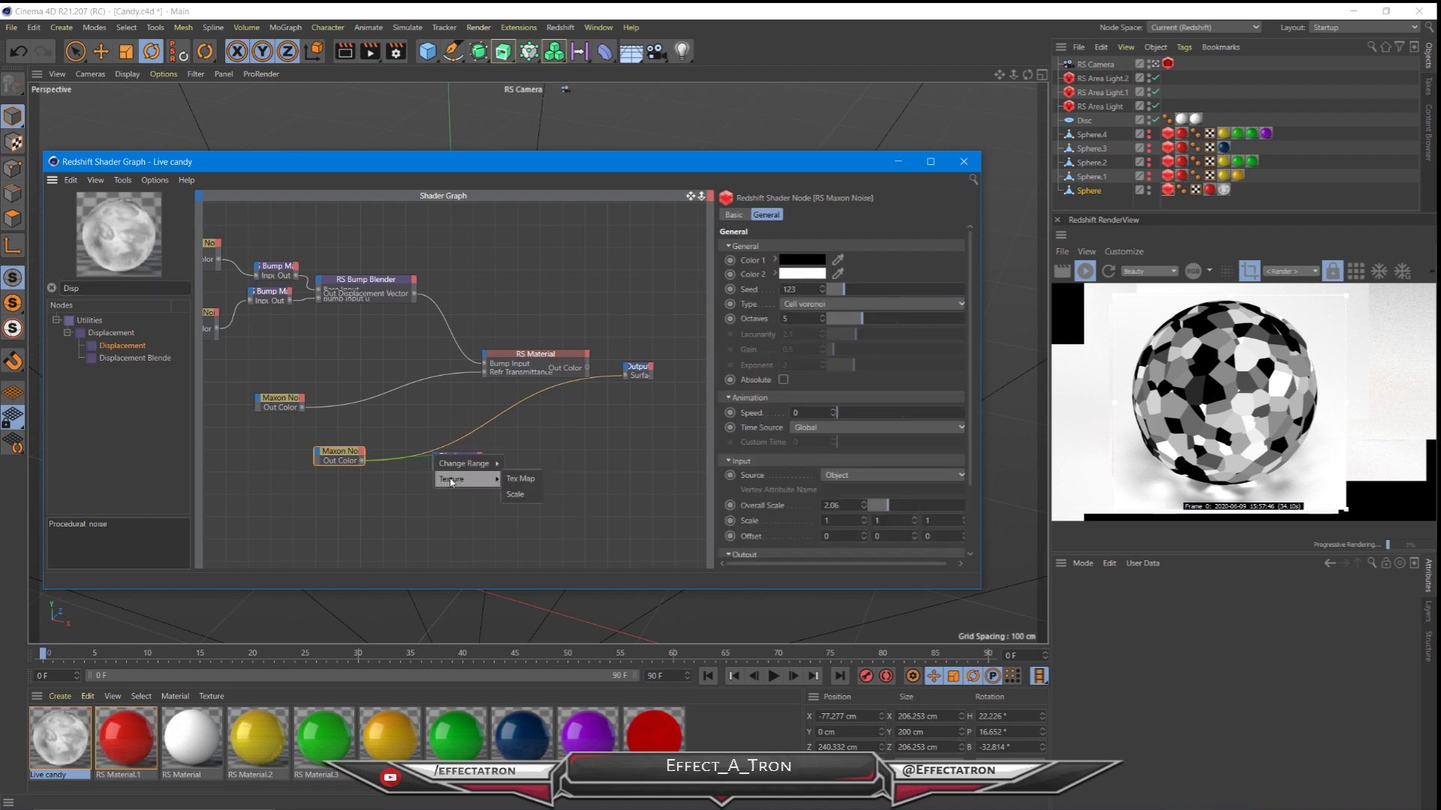
click(520, 478)
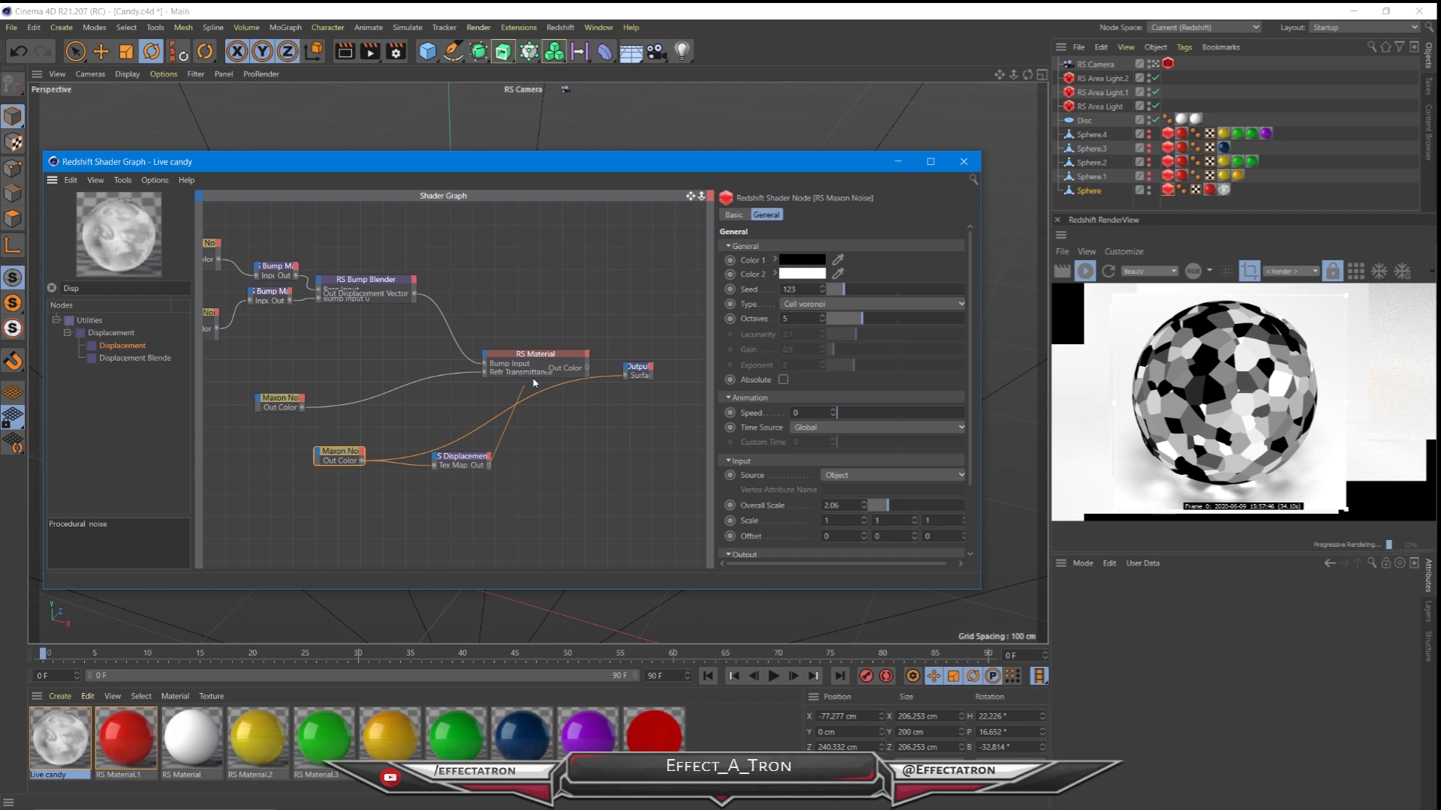
- Connect the Displacement node to the Output's Displacement and the RS Material back to its Surface
drag(488, 465, 630, 372)
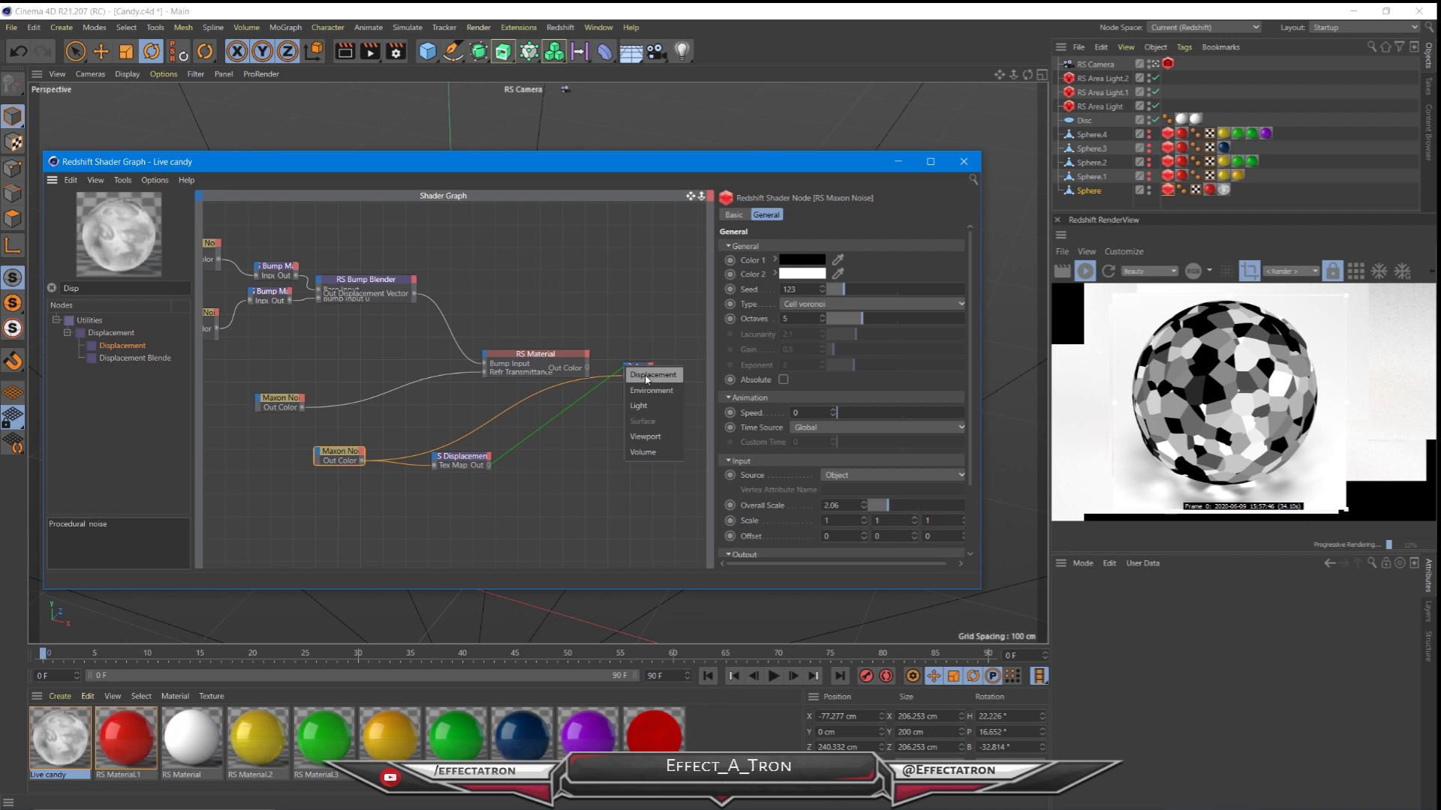
click(647, 376)
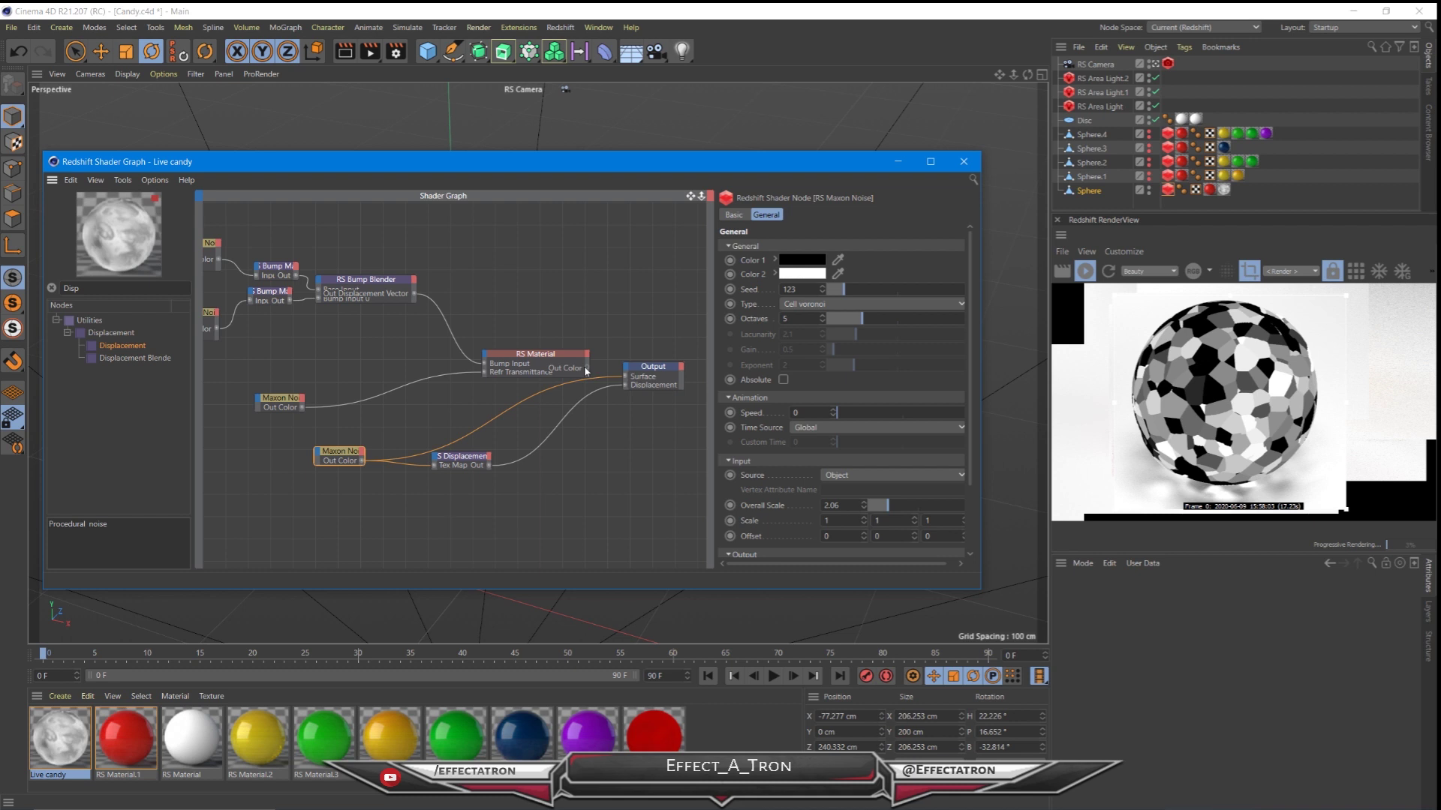
click(586, 371)
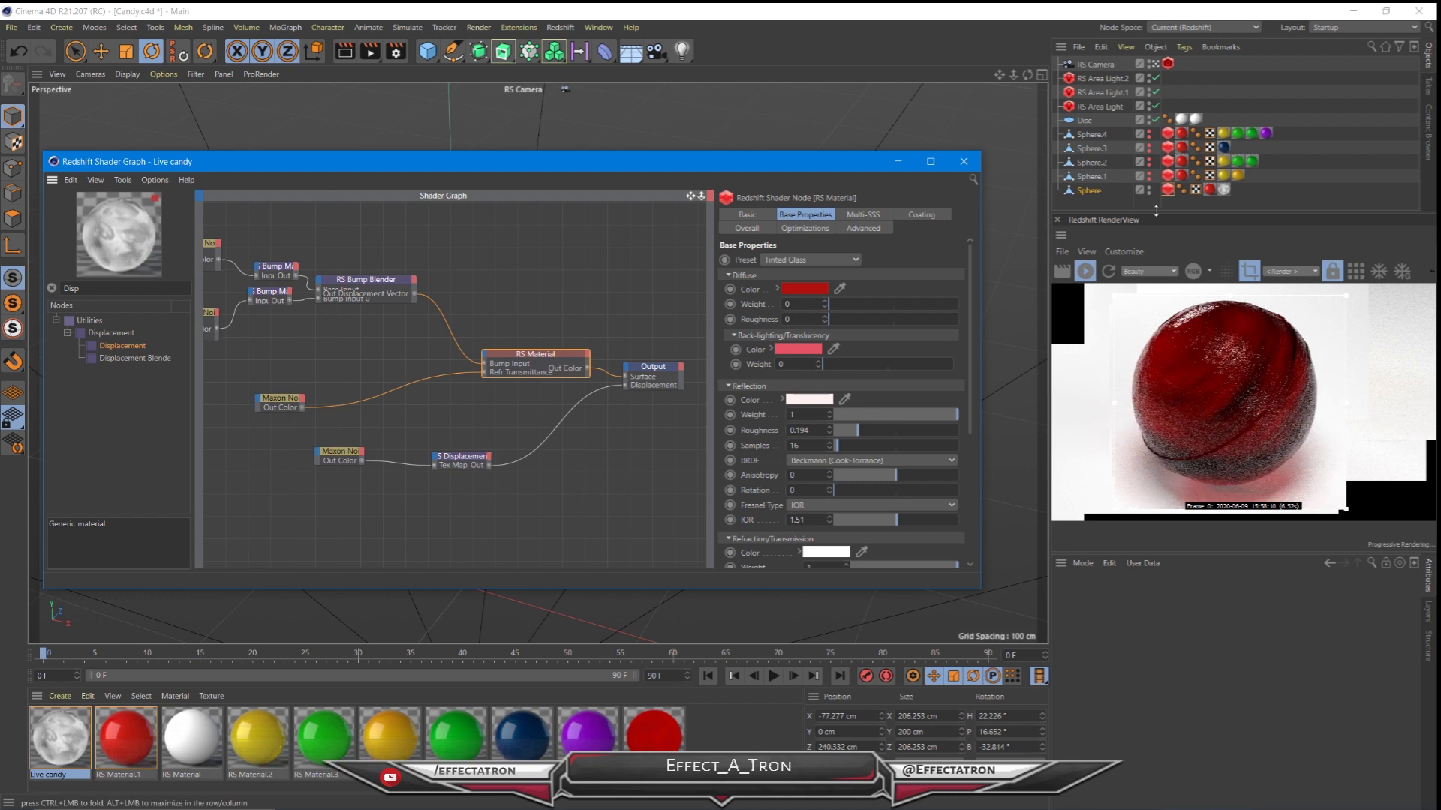
- Open the Redshift Object tag of the Sphere, and set the Displacement node's Scale to -1
click(1167, 190)
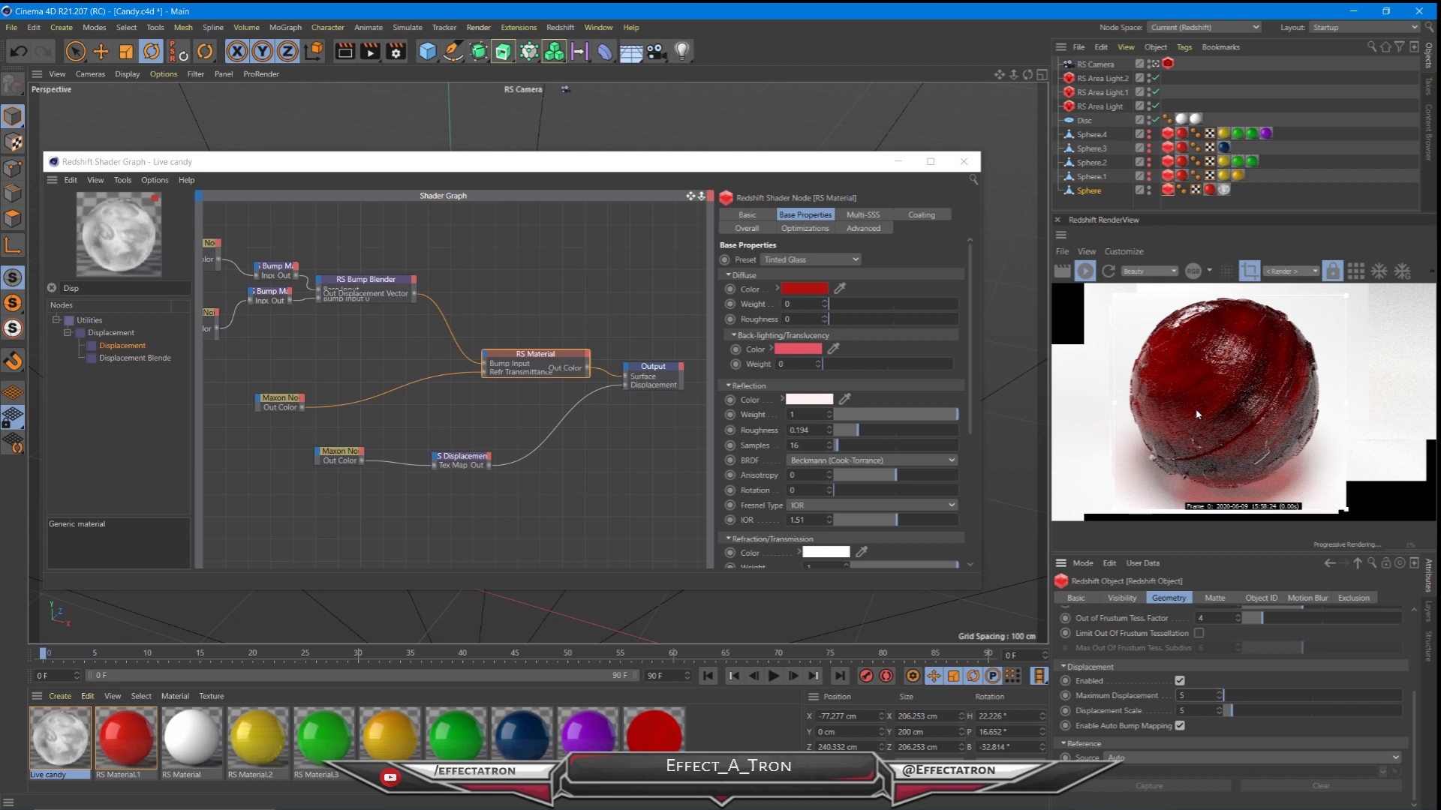
click(461, 457)
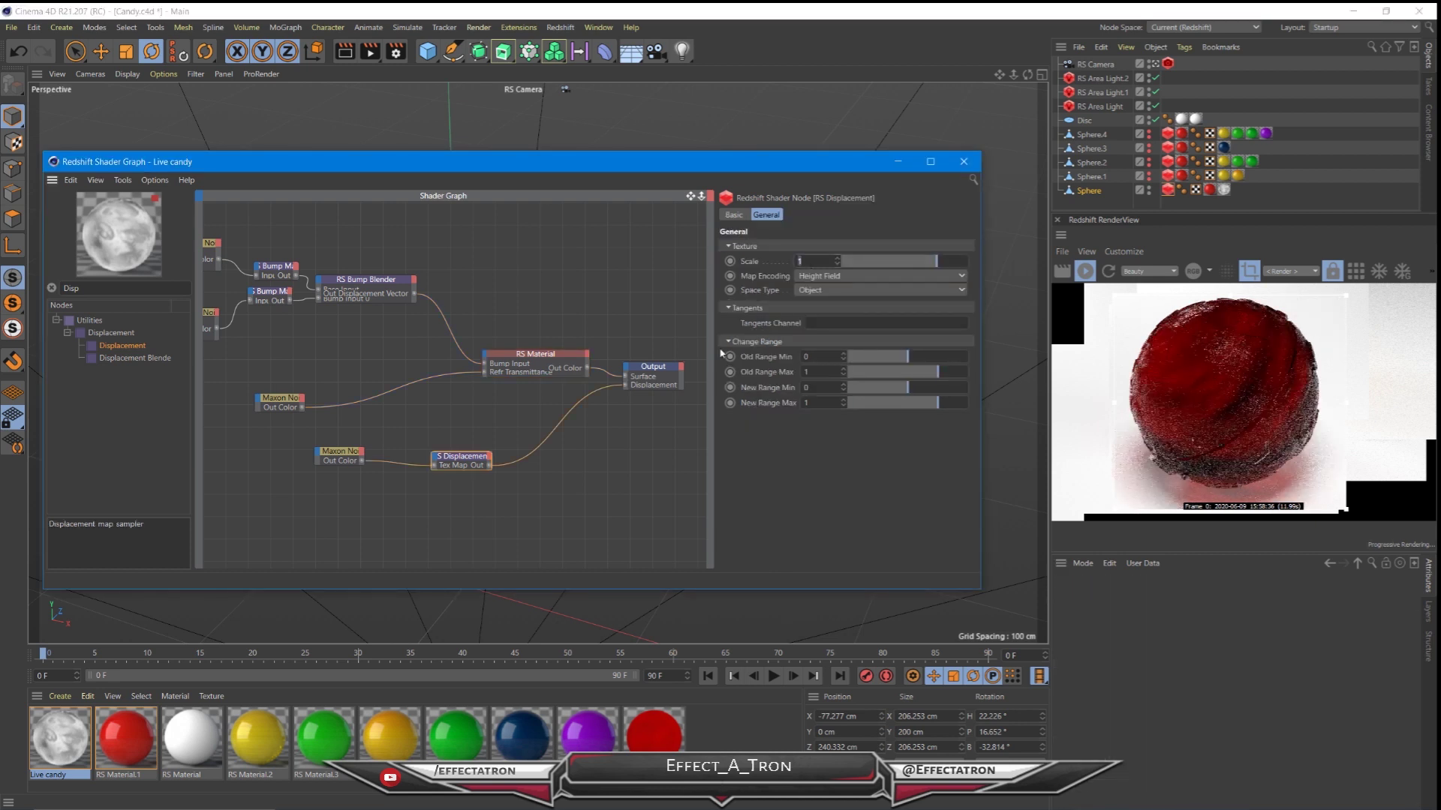
text(-1)
key(Return)
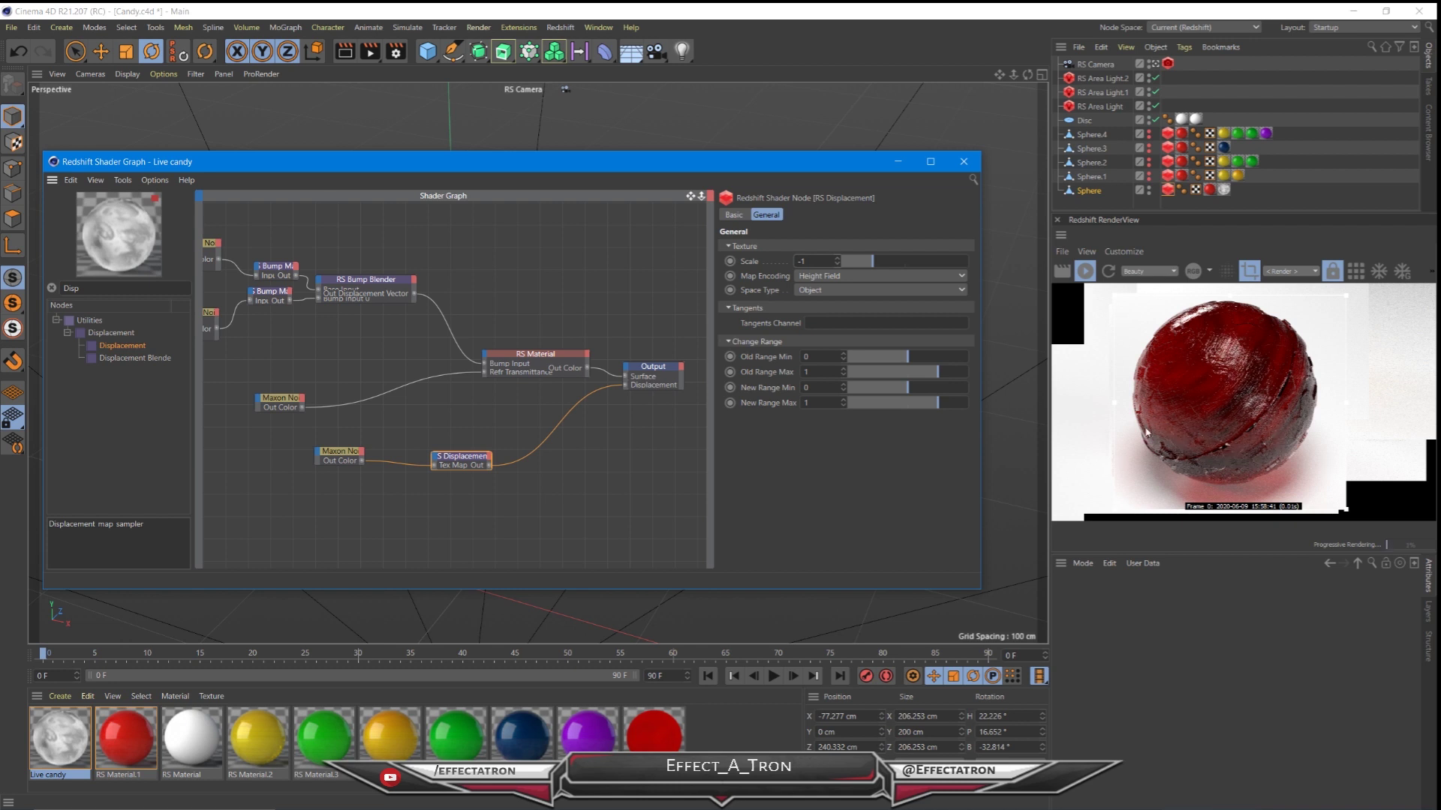
- Disconnect the Displacement node from the Output and set the Maxon Noise's Cycles to 0 and Contrast to 0.408
drag(625, 385, 597, 433)
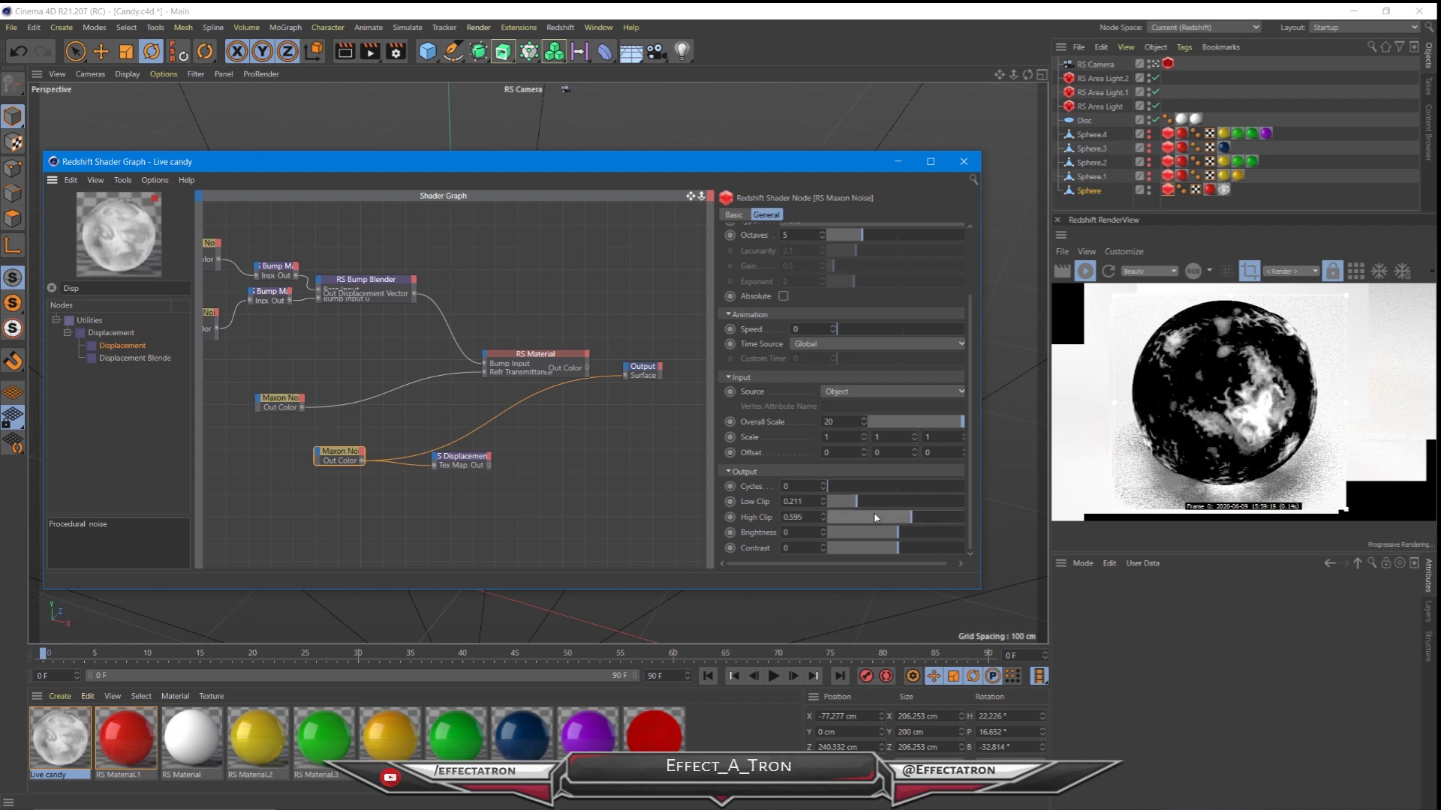
click(945, 486)
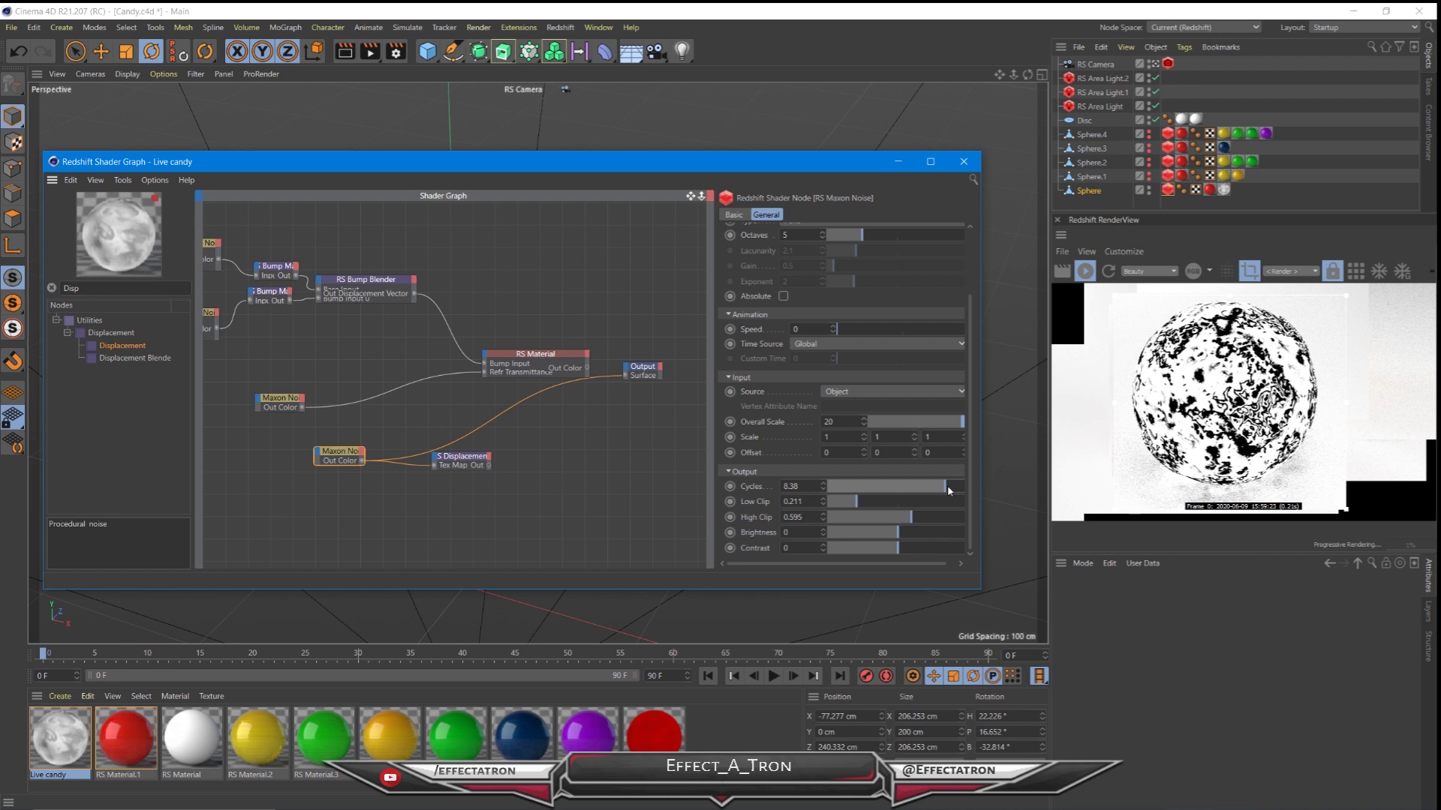
drag(946, 487, 827, 487)
drag(898, 548, 927, 548)
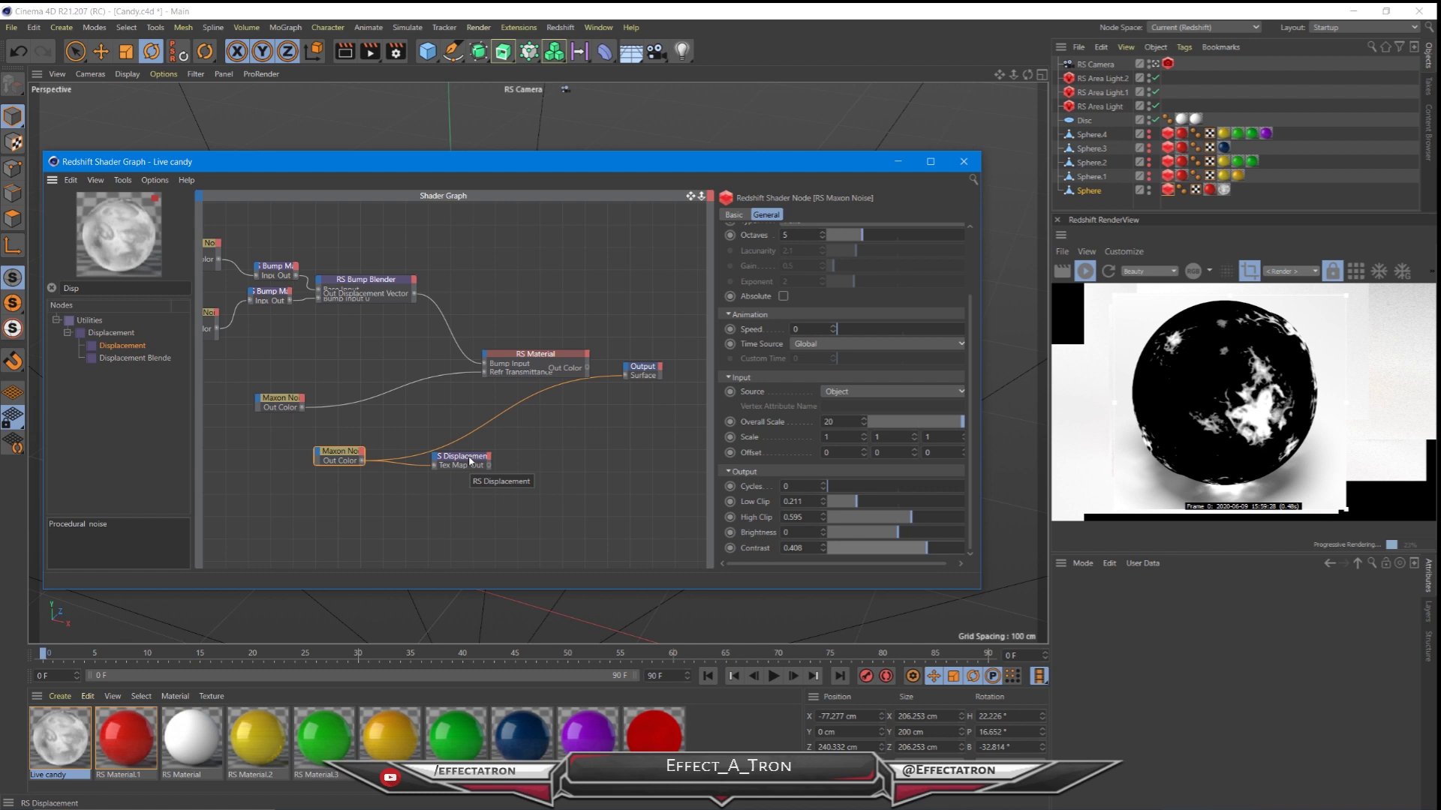
- Reconnect the Displacement node to the Output's Displacement and the RS Material's Out Color to its Surface
drag(487, 465, 629, 372)
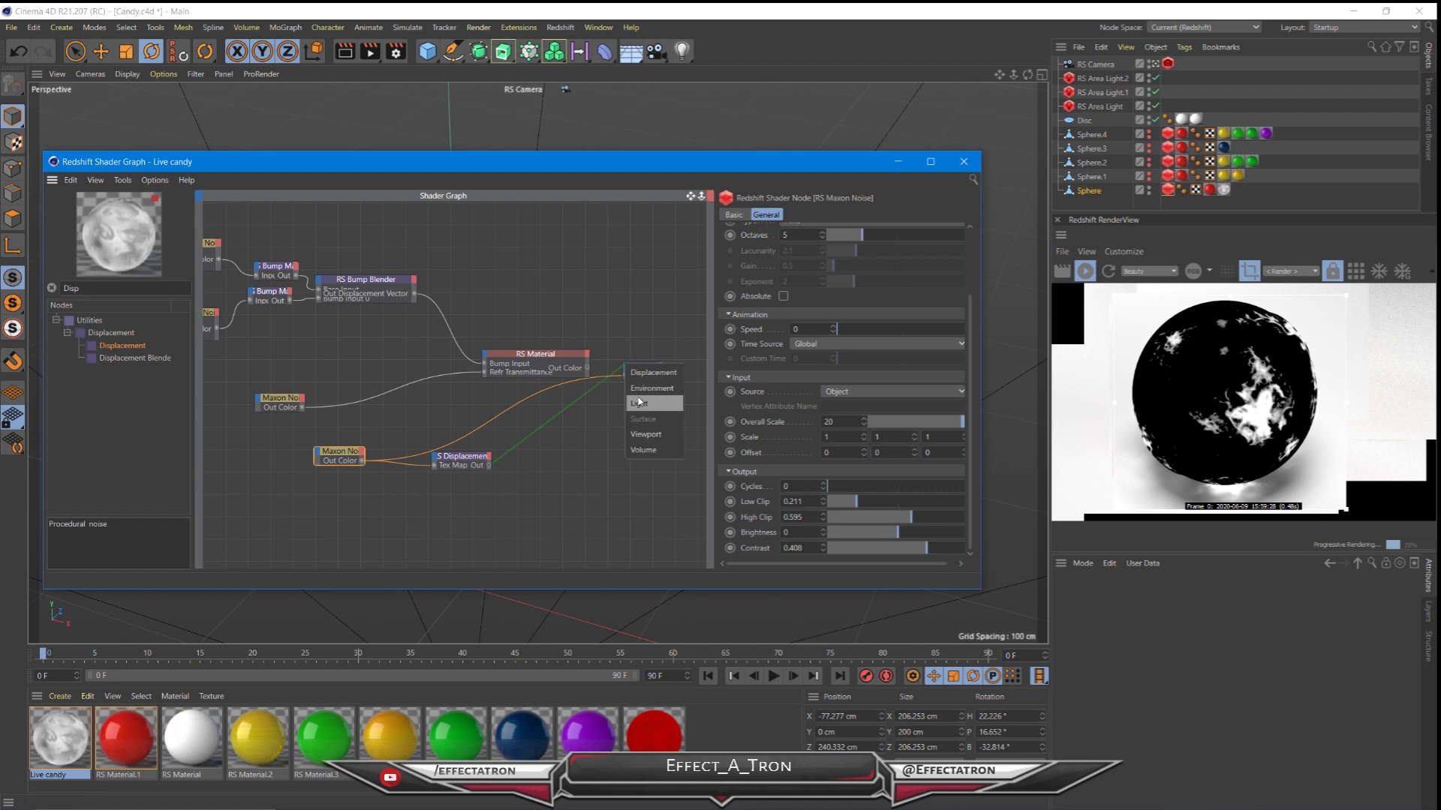
click(636, 372)
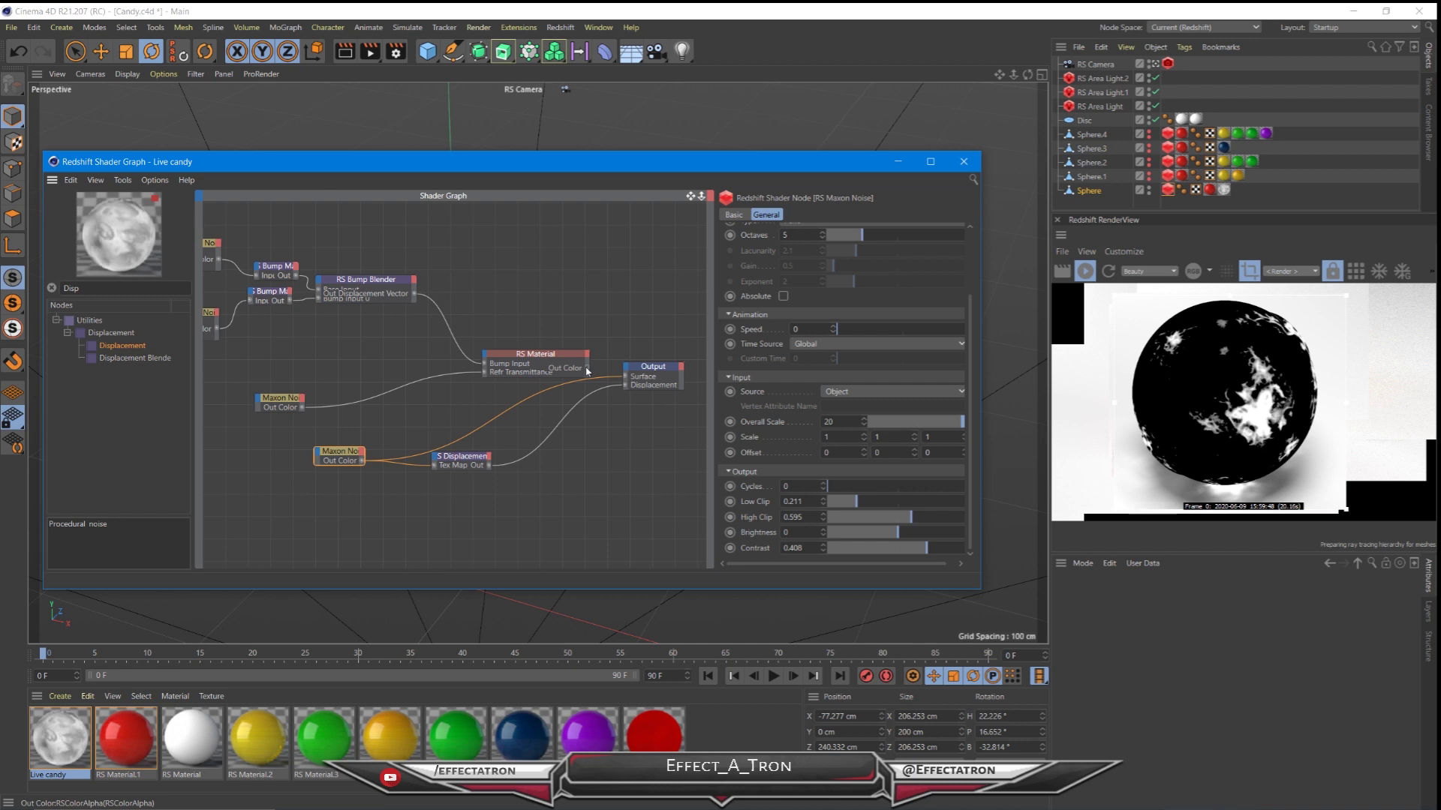
drag(587, 371, 627, 376)
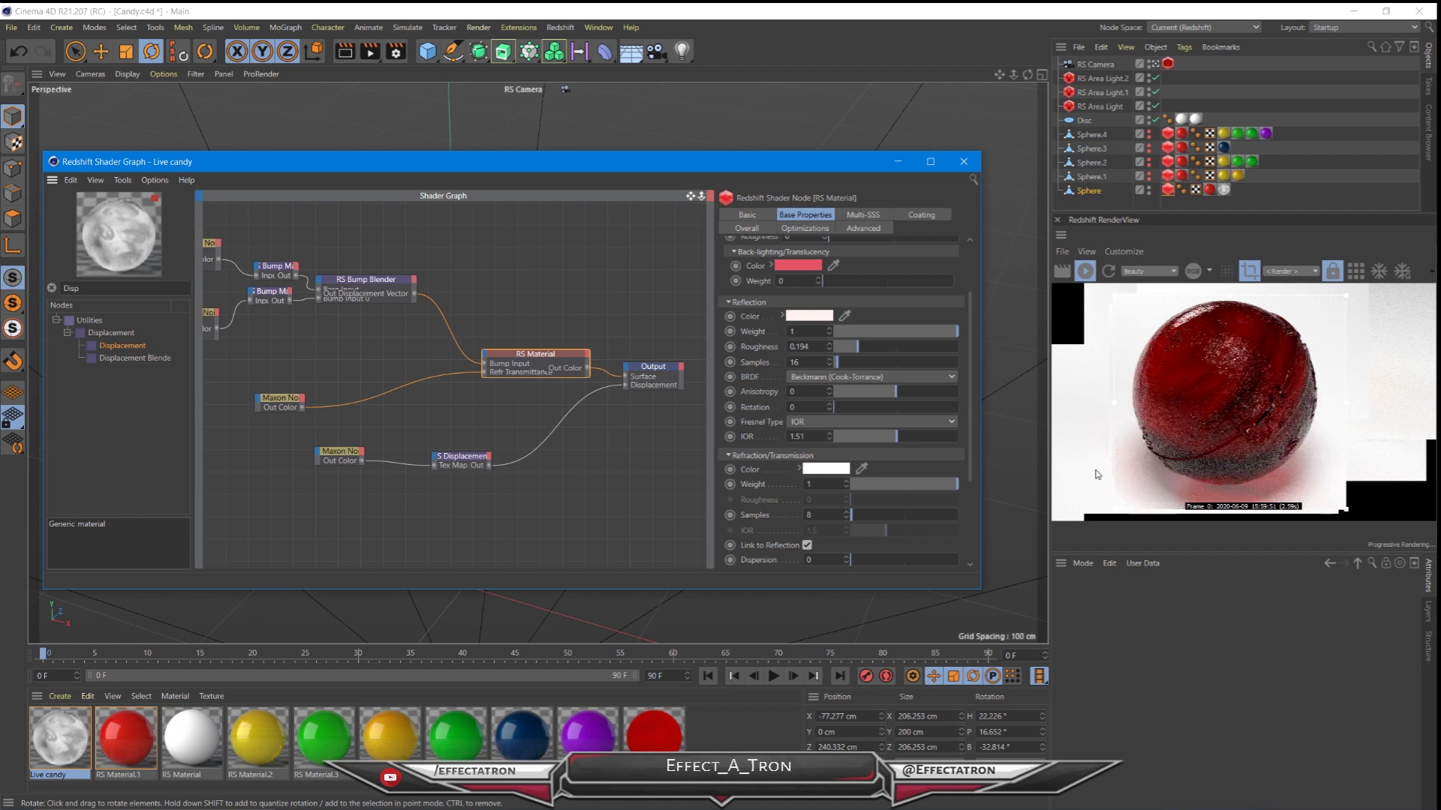
- Dock the Redshift RenderView above the perspective viewport at a larger size
click(1098, 229)
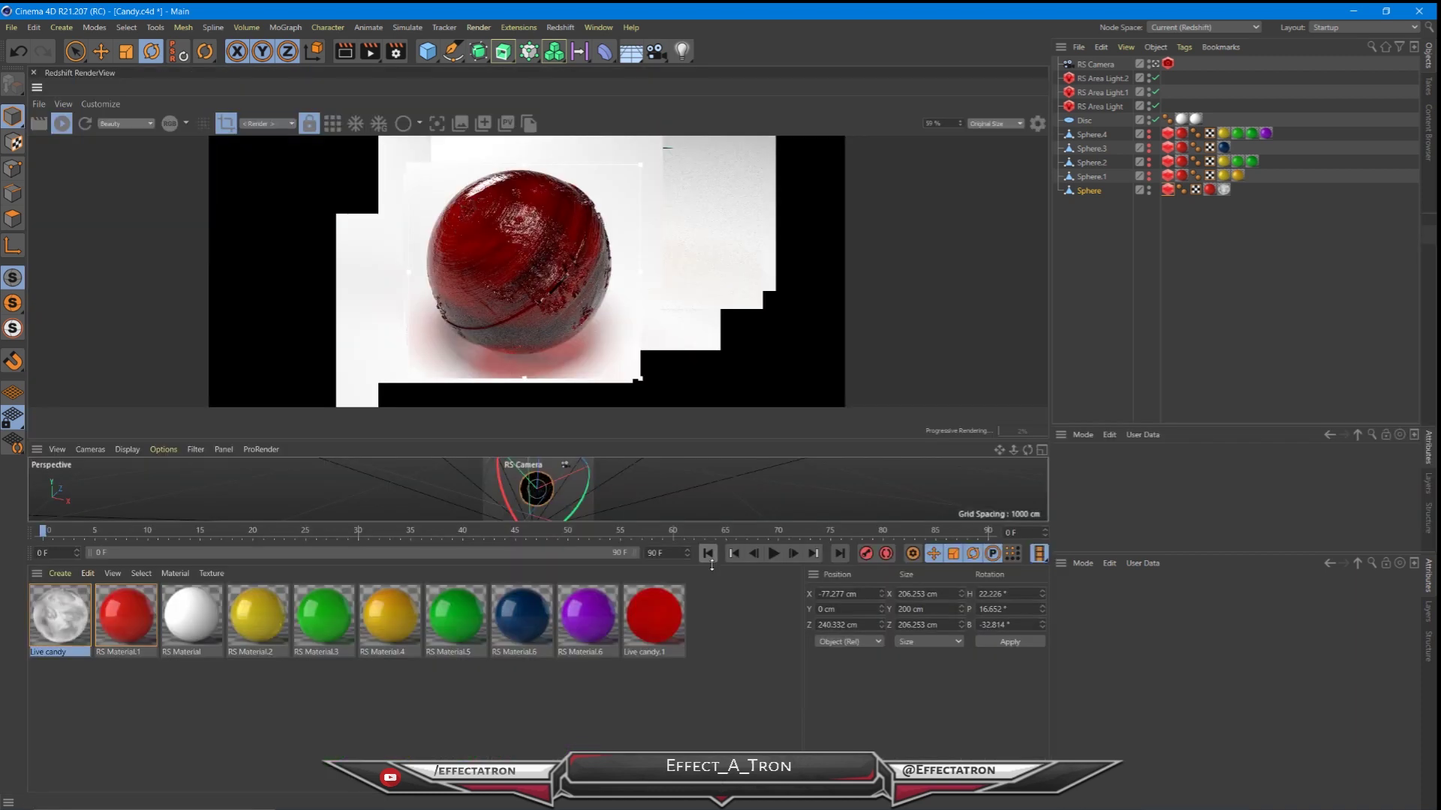
- Enlarge the docked Redshift RenderView above the viewport and inspect the displaced surface of the red sphere
drag(711, 565, 718, 732)
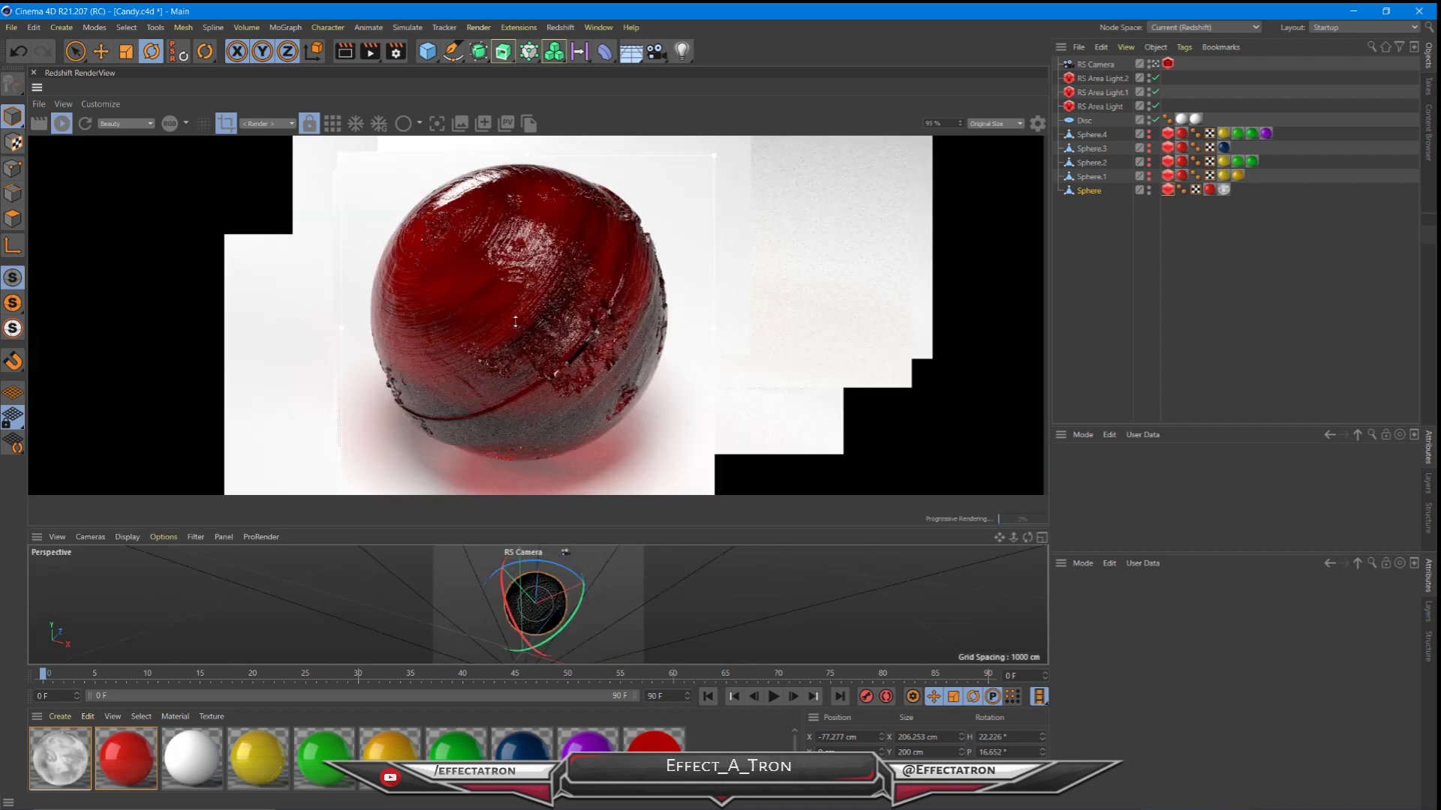
scroll(515, 321, up, 1)
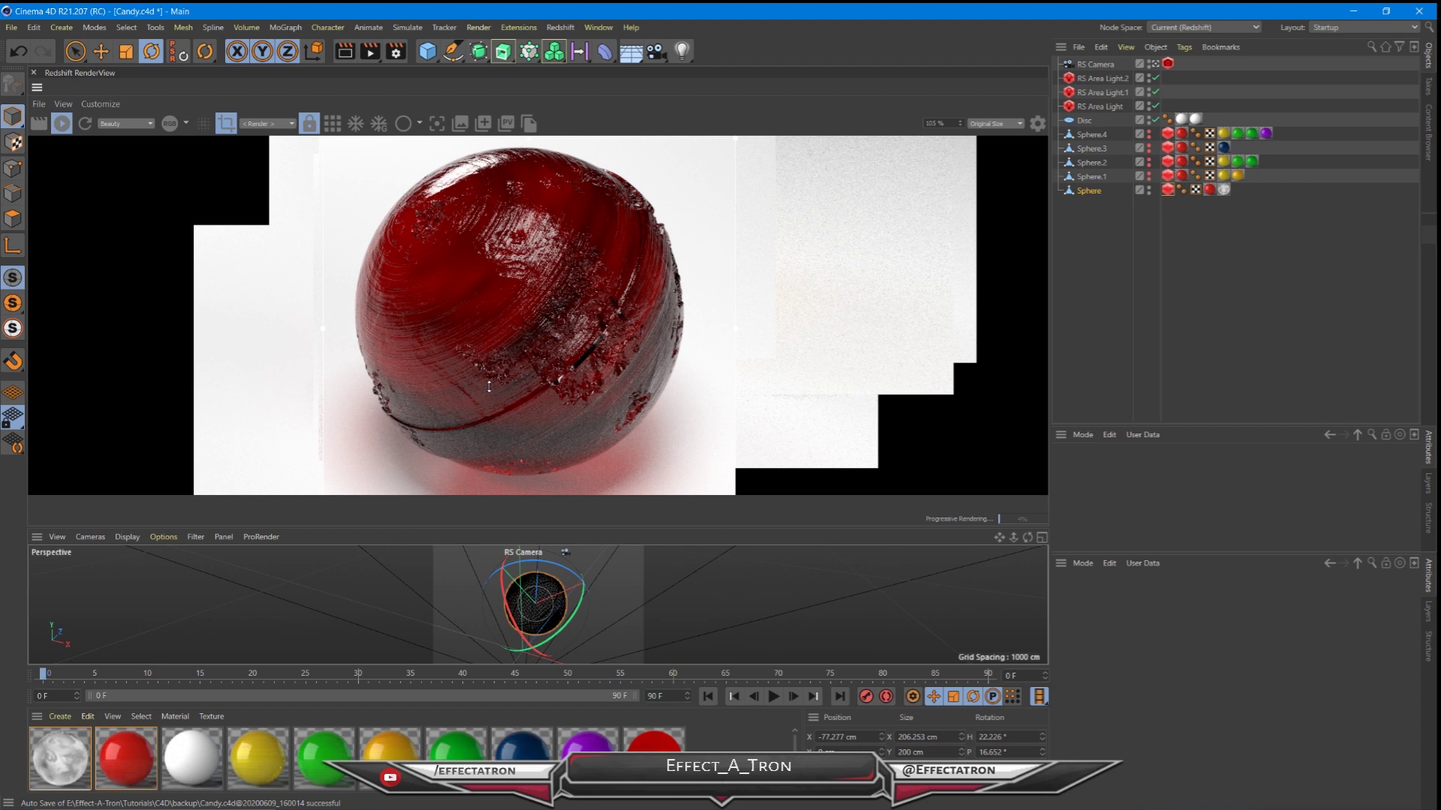
scroll(489, 386, down, 2)
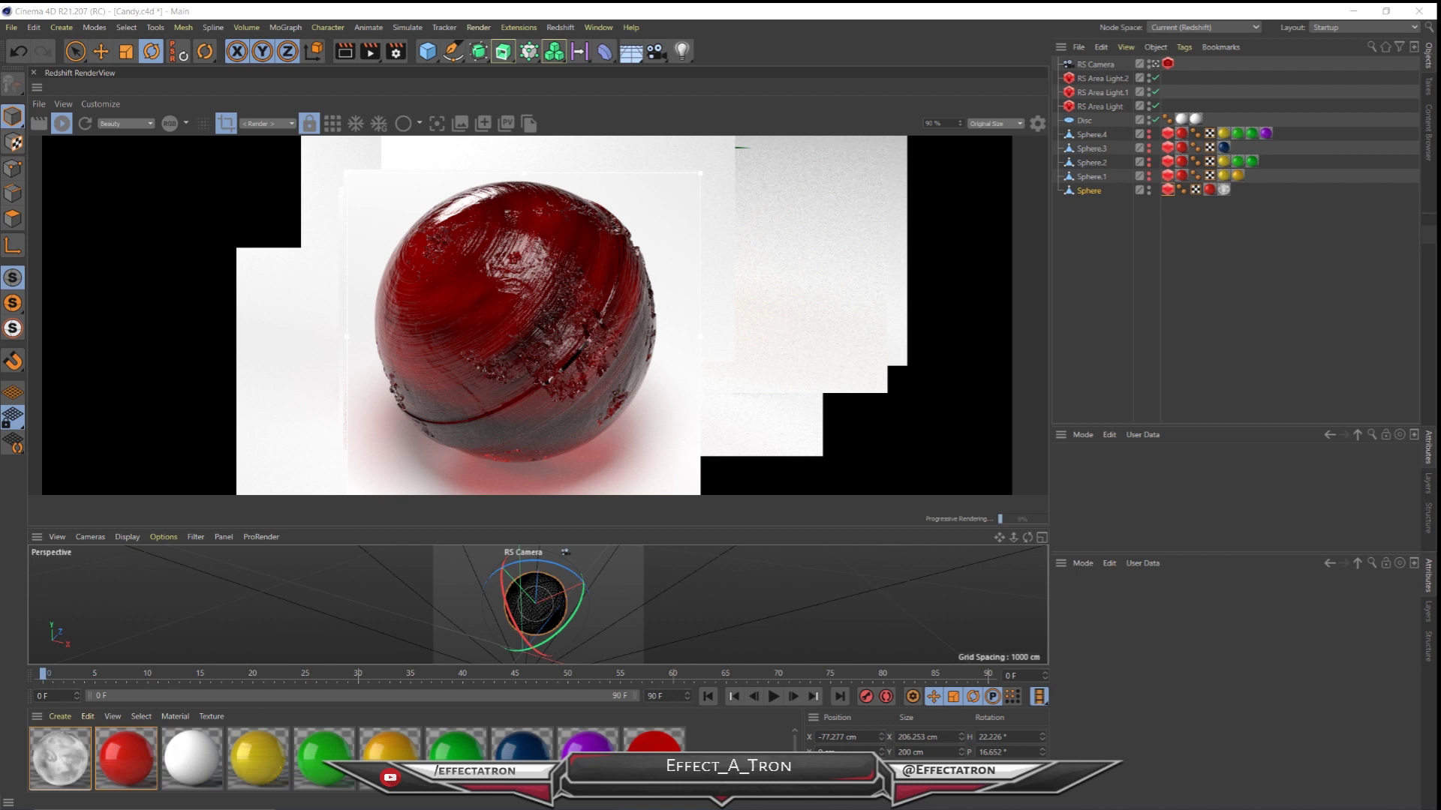
- Rename the Maxon Noise feeding the RS Material's refraction transmittance as COLOR and pick a red of H 3.6°, S 72%, V 77% for it
drag(1440, 157, 900, 156)
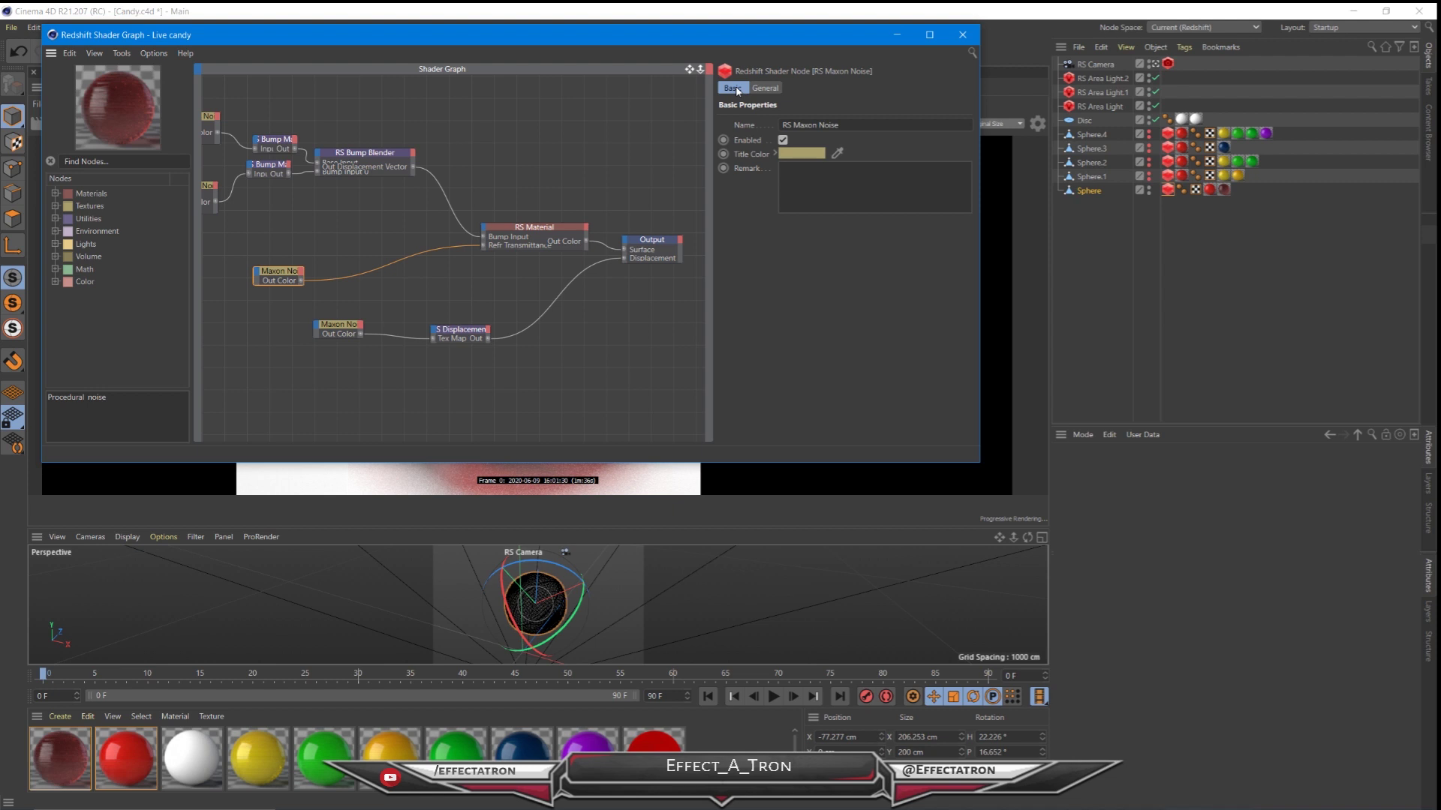
click(274, 276)
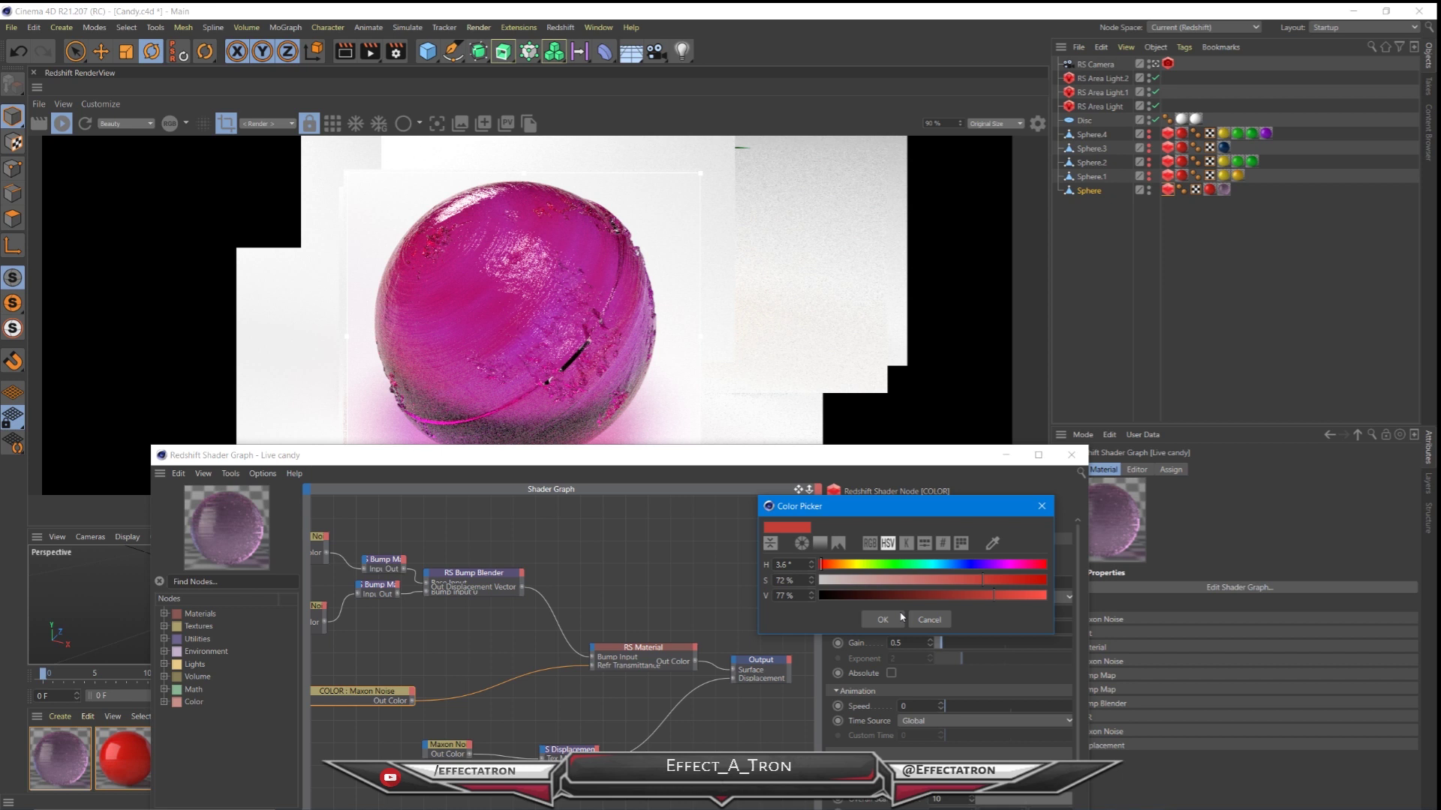
click(900, 619)
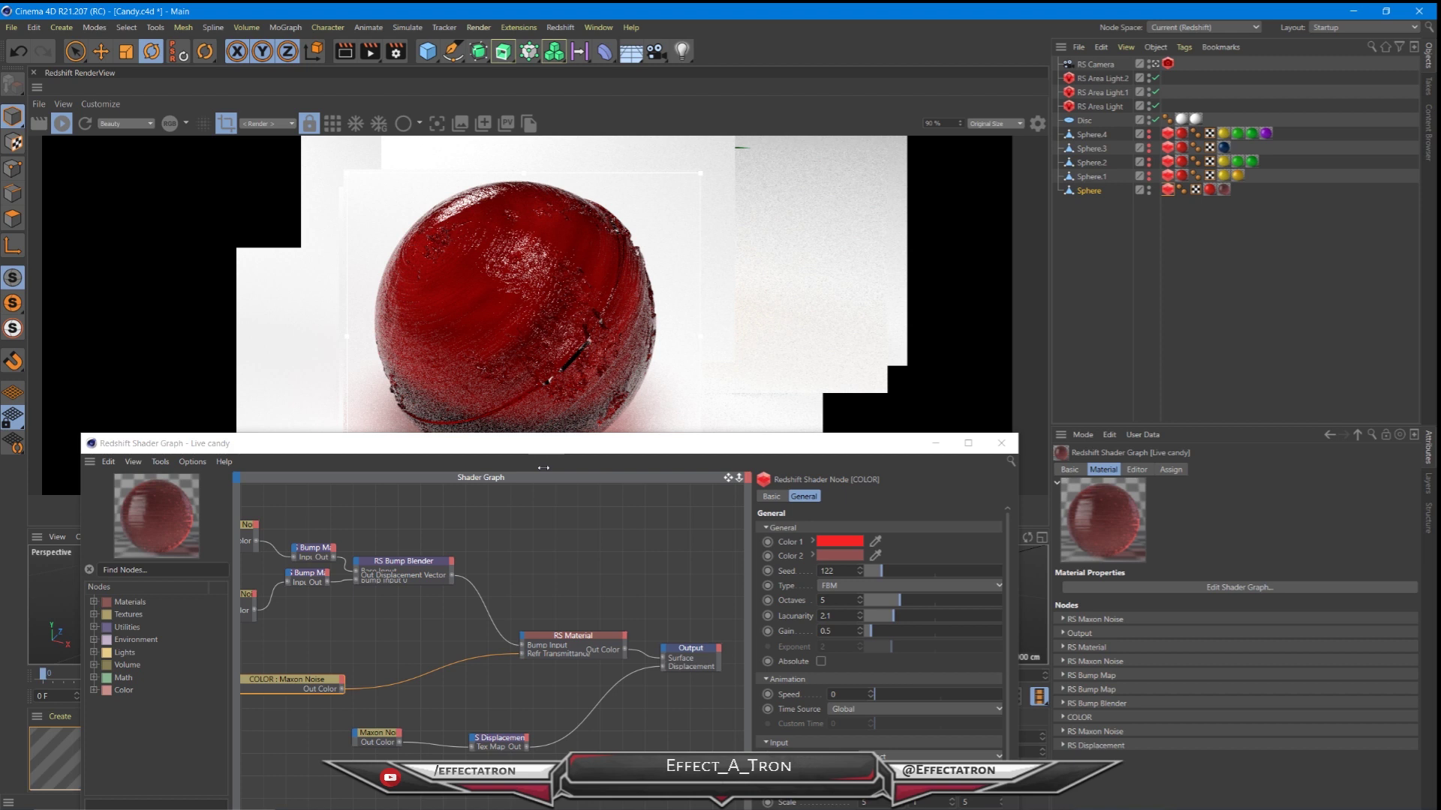
- Adjust Color 2 of the COLOR Maxon Noise and check the red sphere with bucket rendering in the RenderView
click(847, 561)
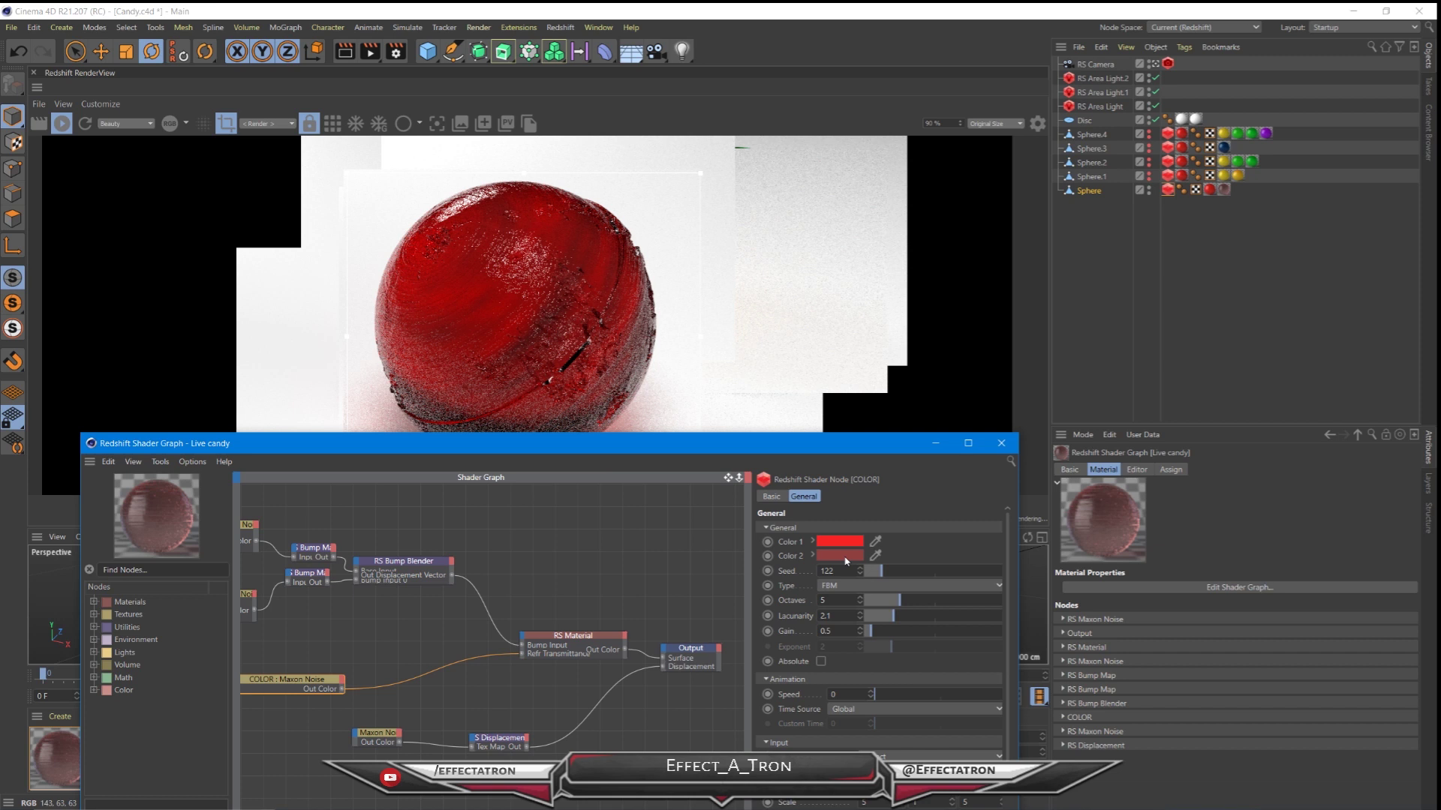
click(443, 426)
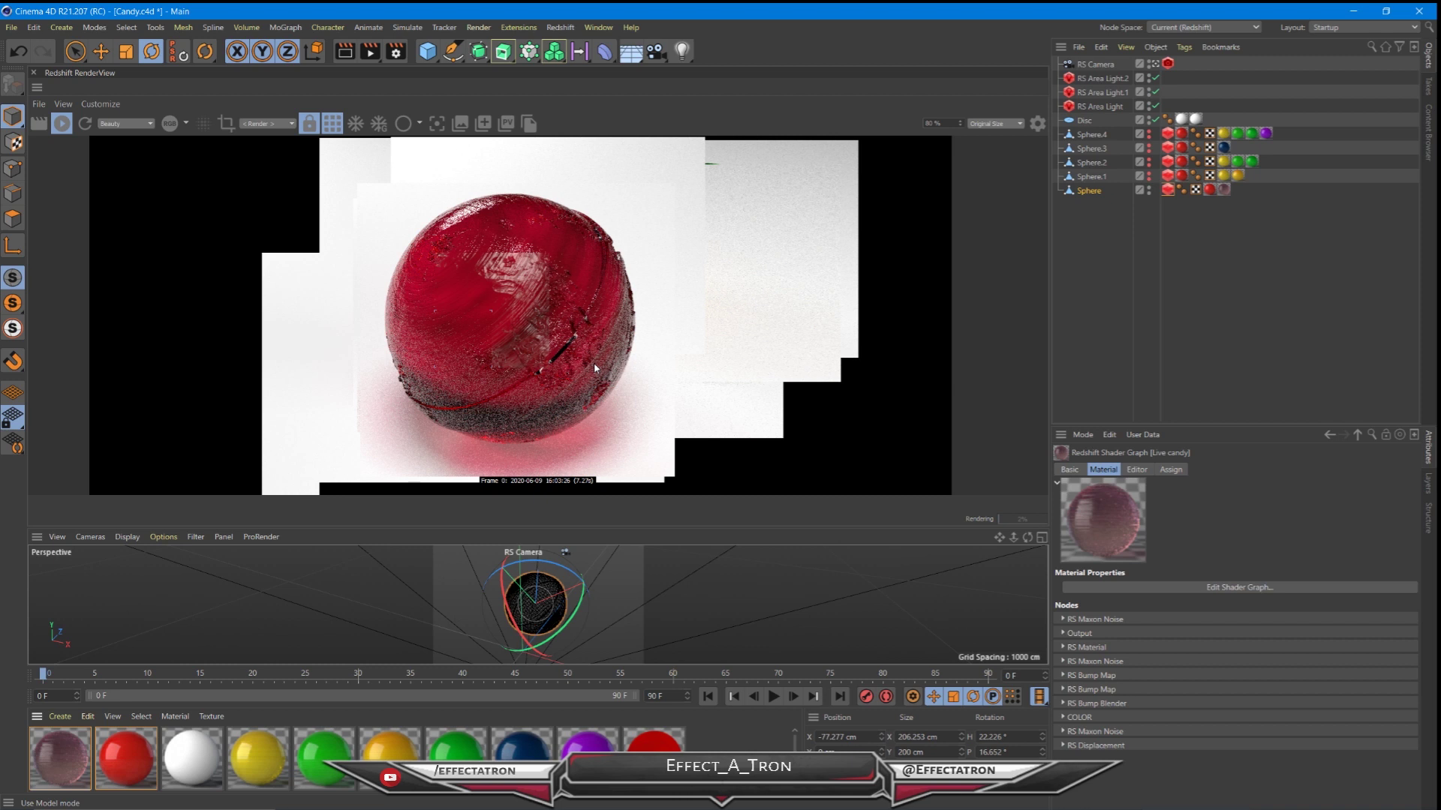
scroll(547, 375, down, 2)
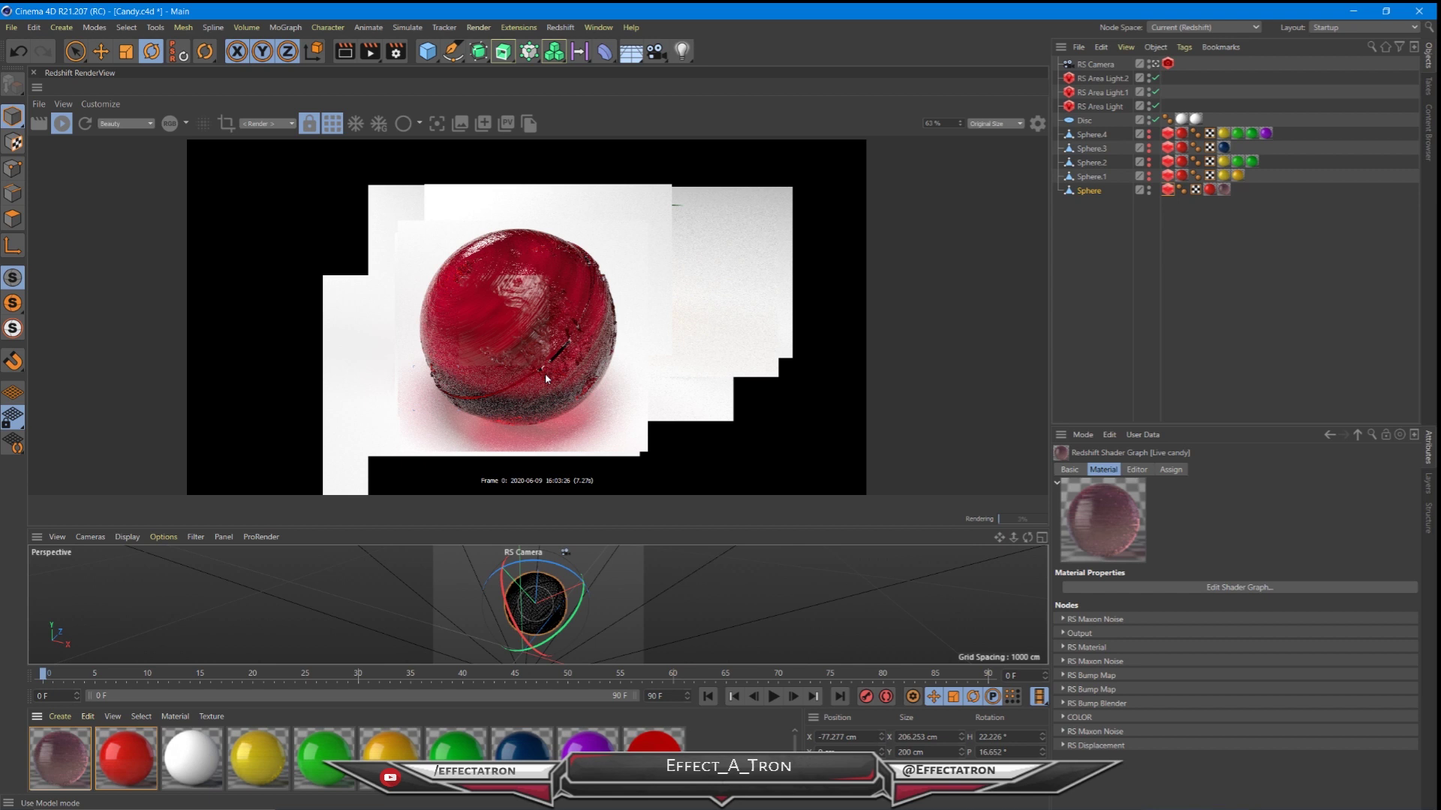
scroll(546, 379, up, 3)
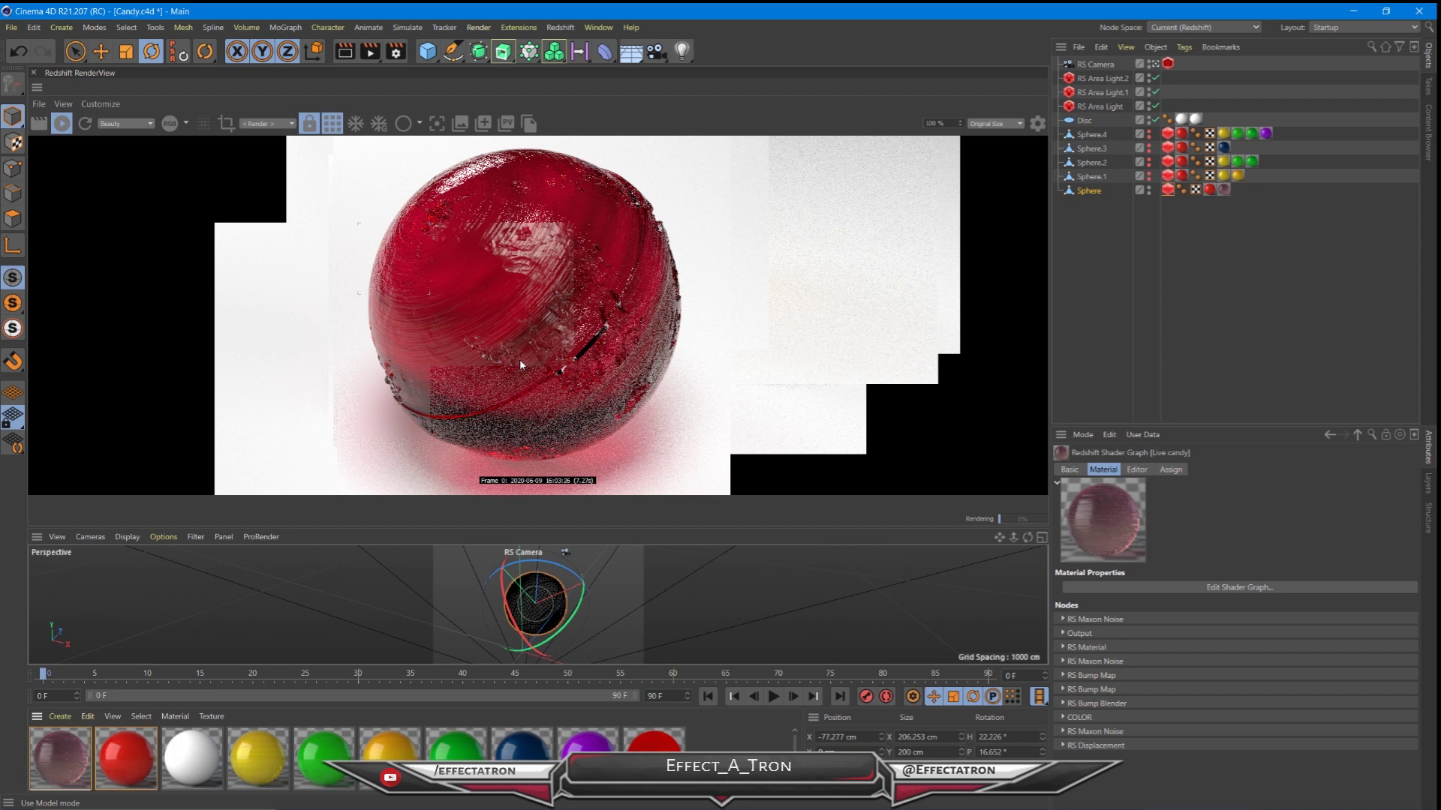
scroll(519, 358, down, 3)
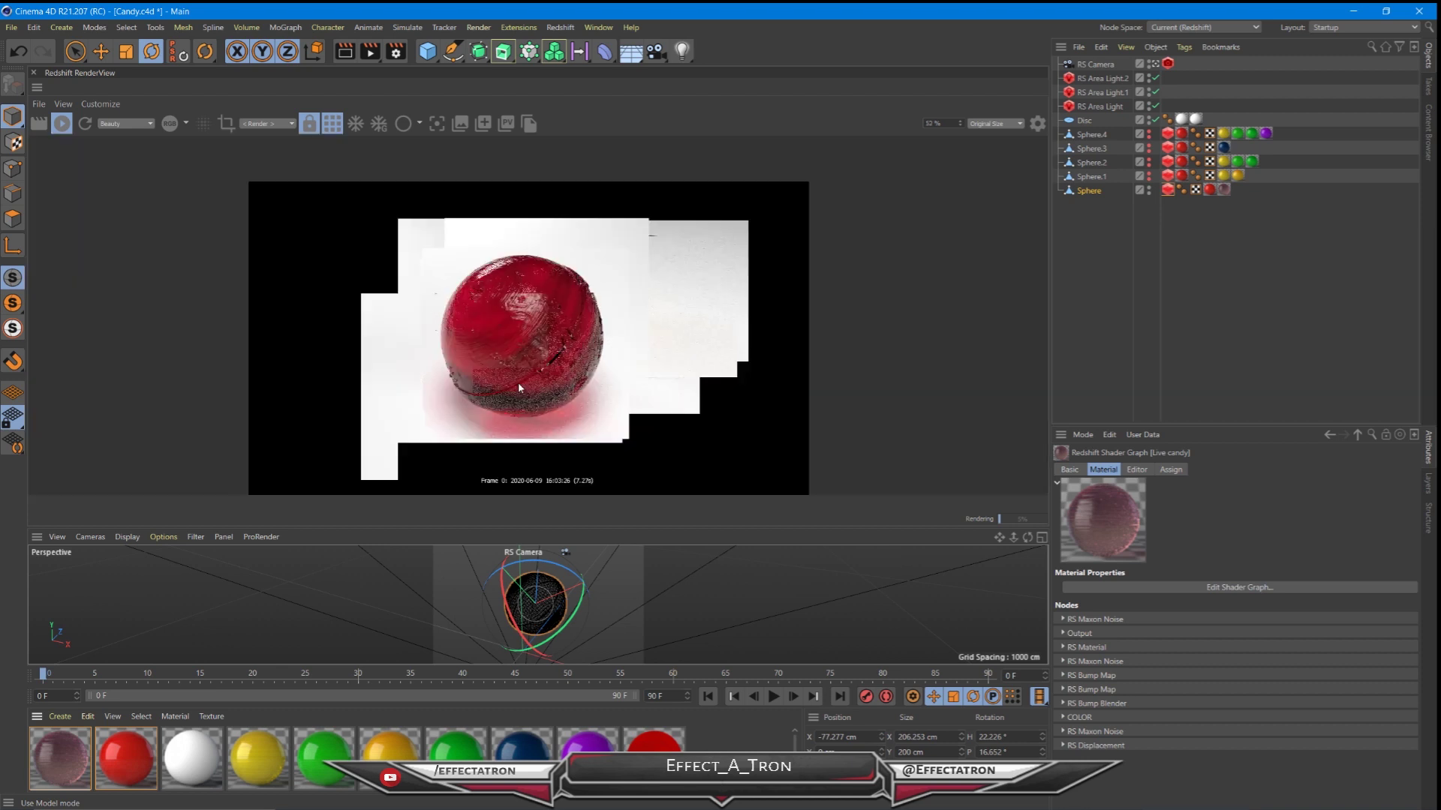
scroll(518, 381, down, 1)
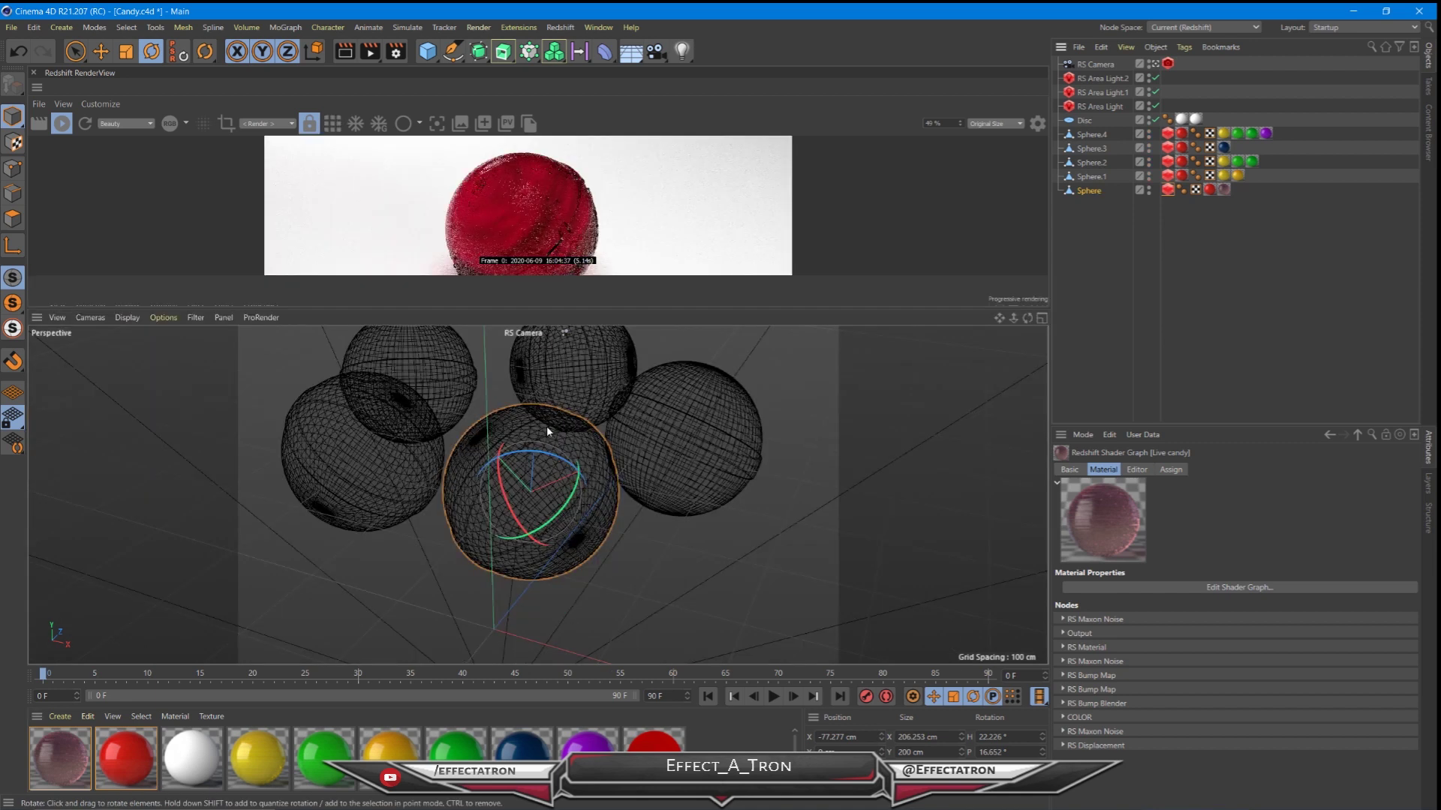
- Open a floating Redshift RenderView, preview a cropped region around the red sphere, and close the window
click(560, 27)
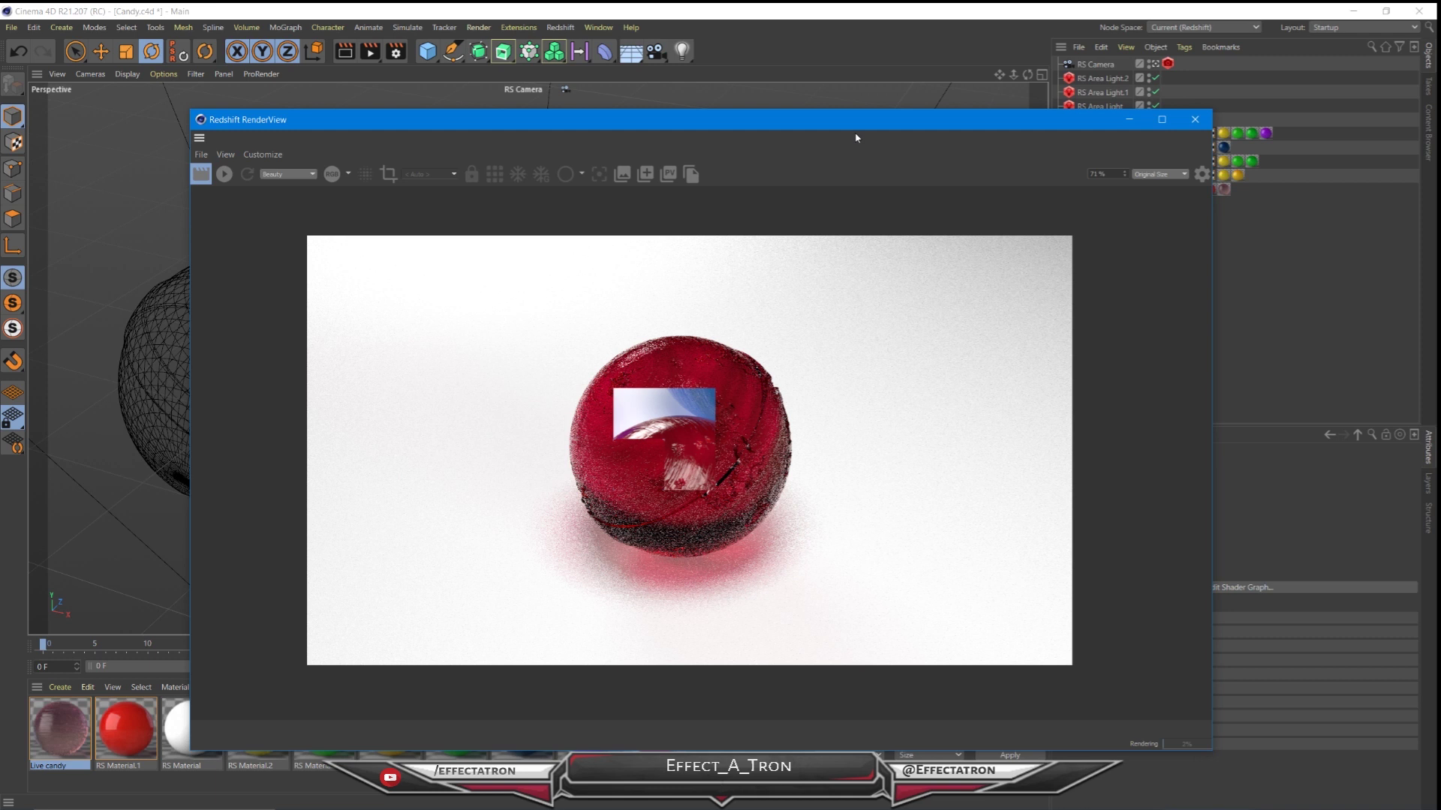
click(388, 174)
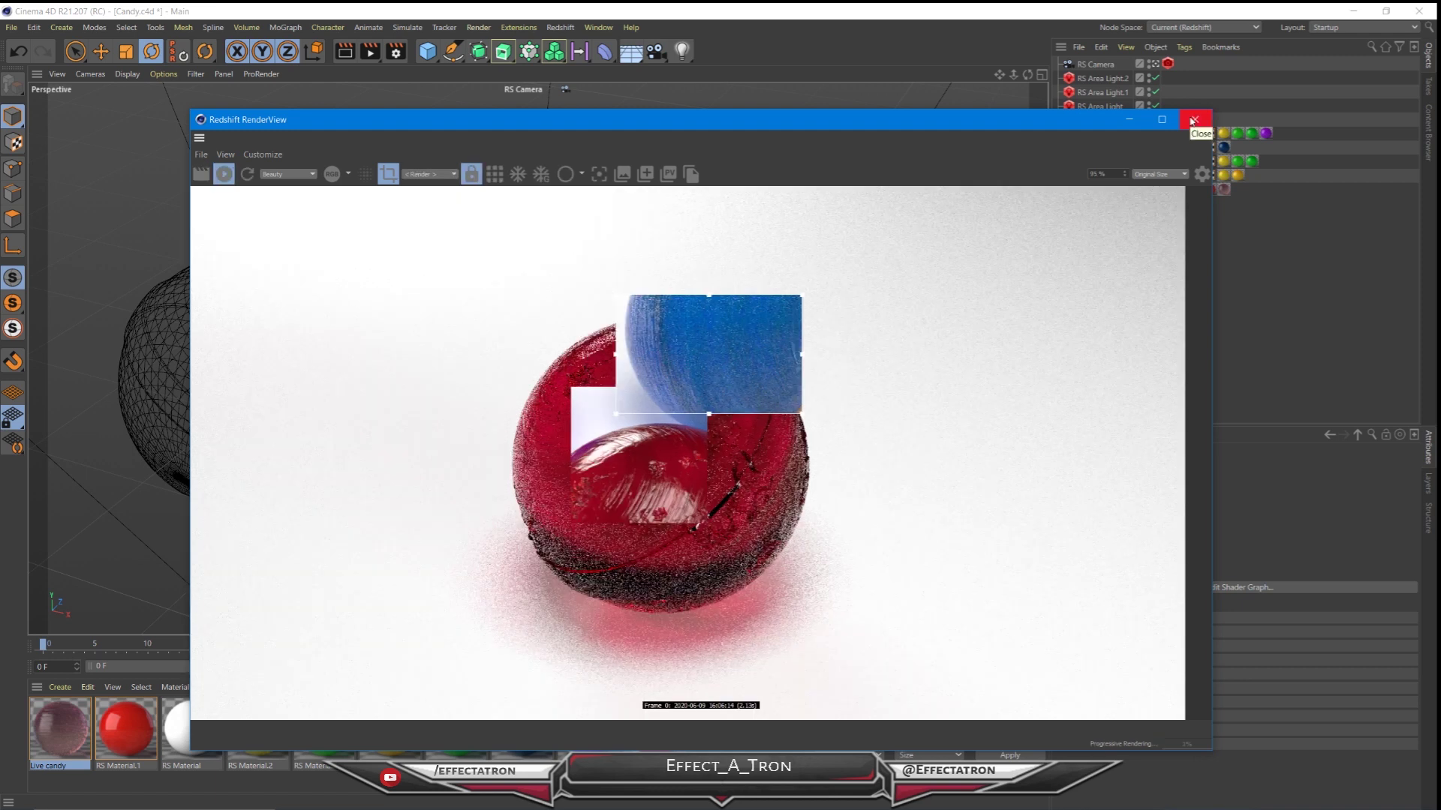
click(1193, 120)
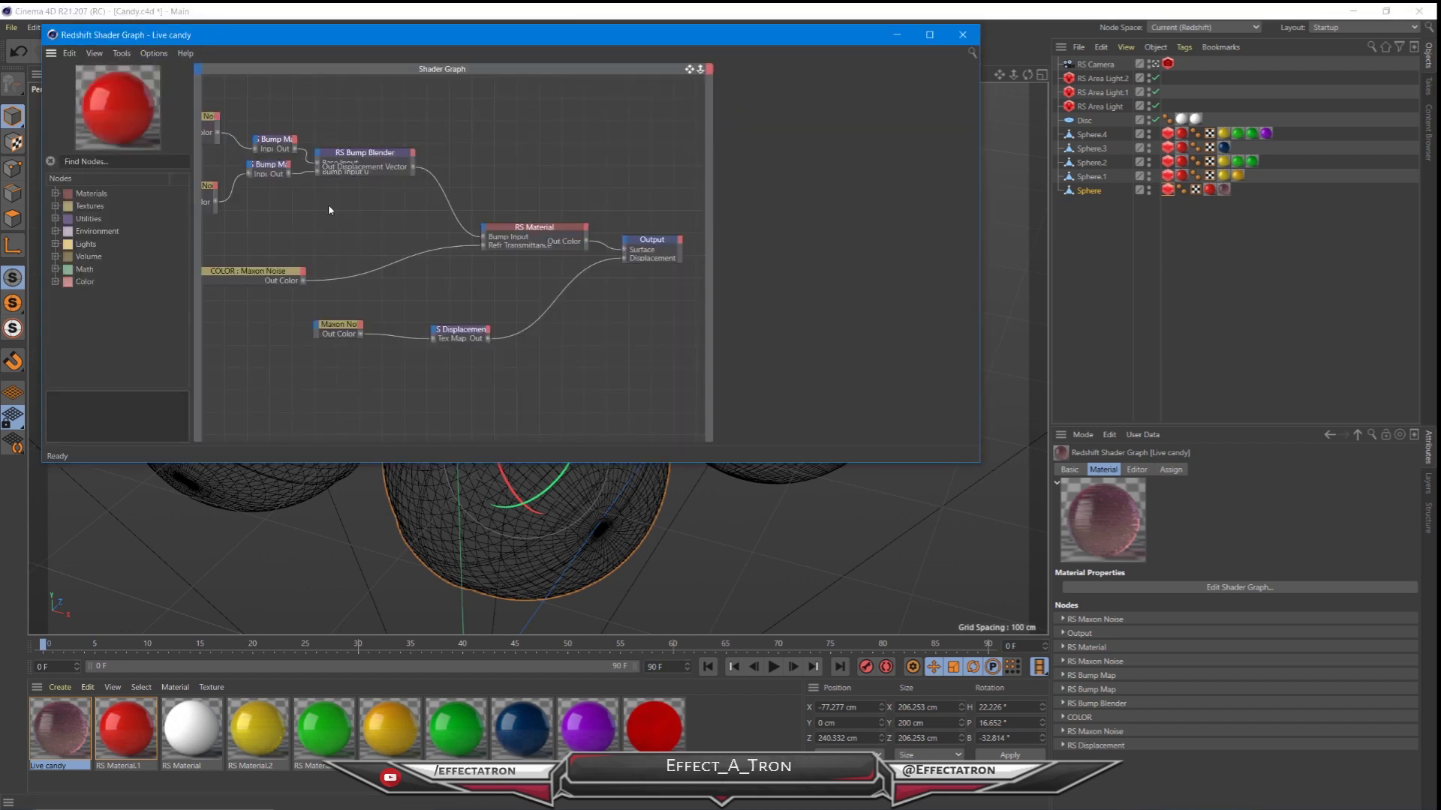
- Duplicate the lower bump Maxon Noise and the Displacement node, and add a Displacement Blender to the Live candy graph
middle_drag(329, 210, 561, 310)
scroll(418, 281, up, 3)
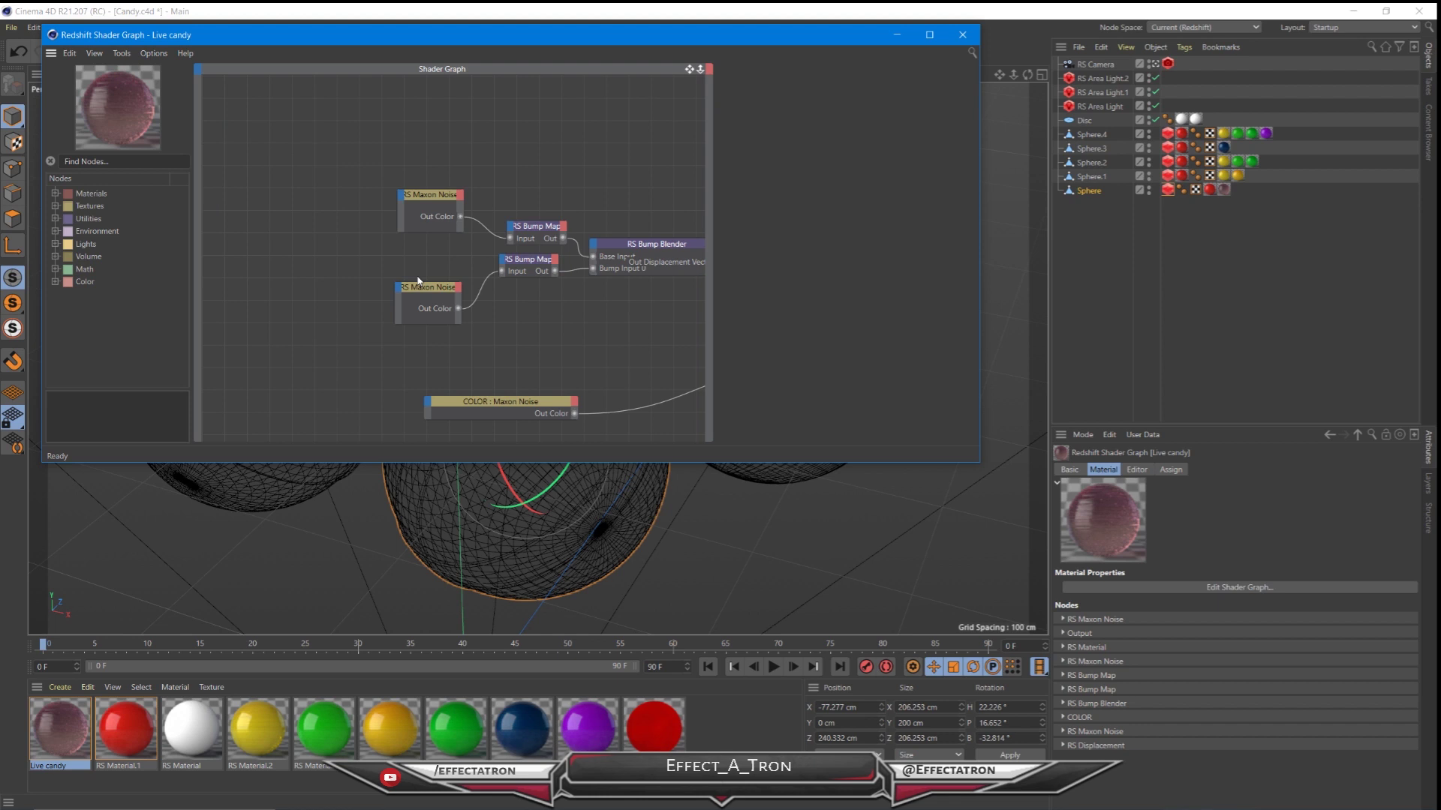
click(439, 296)
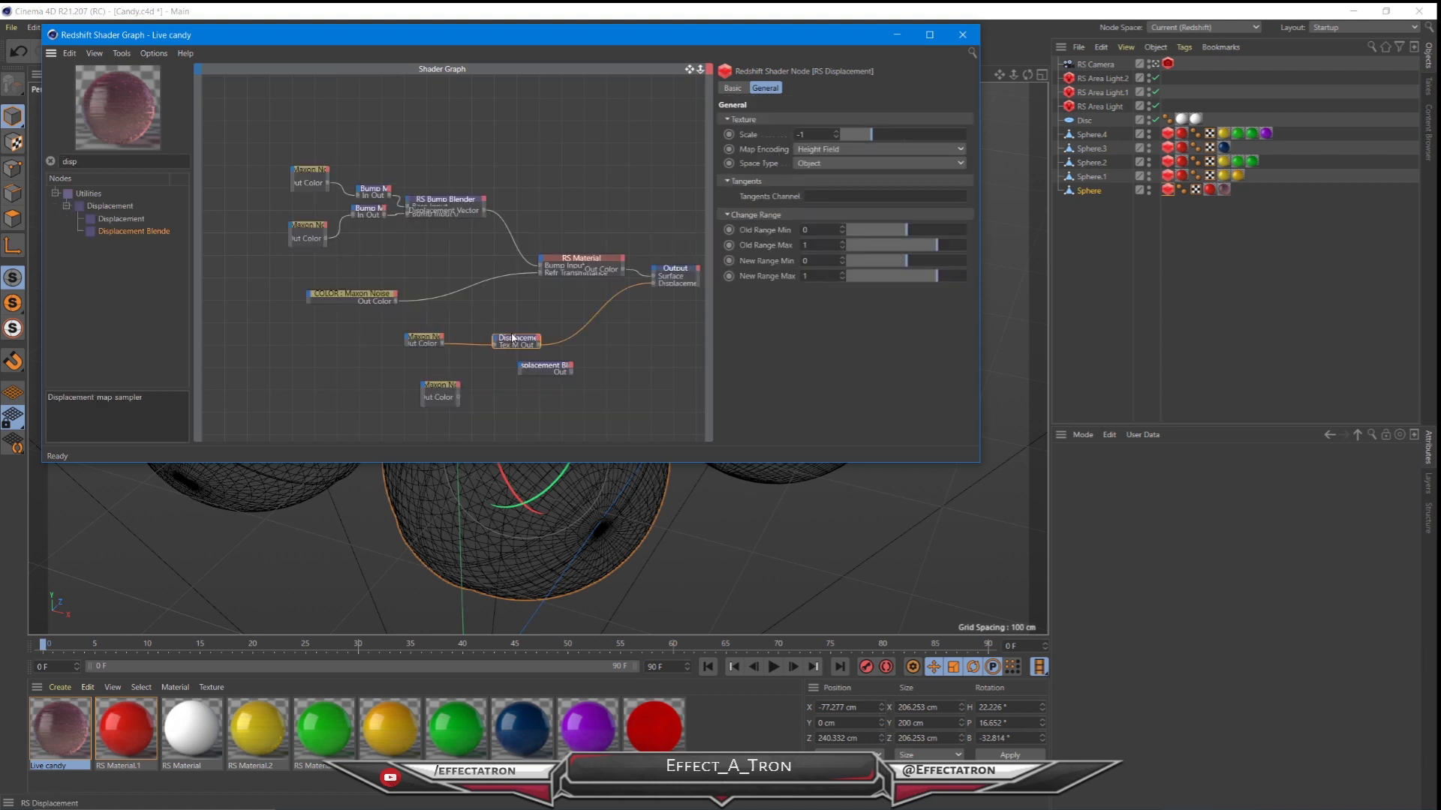
ctrl+drag(512, 338, 487, 344)
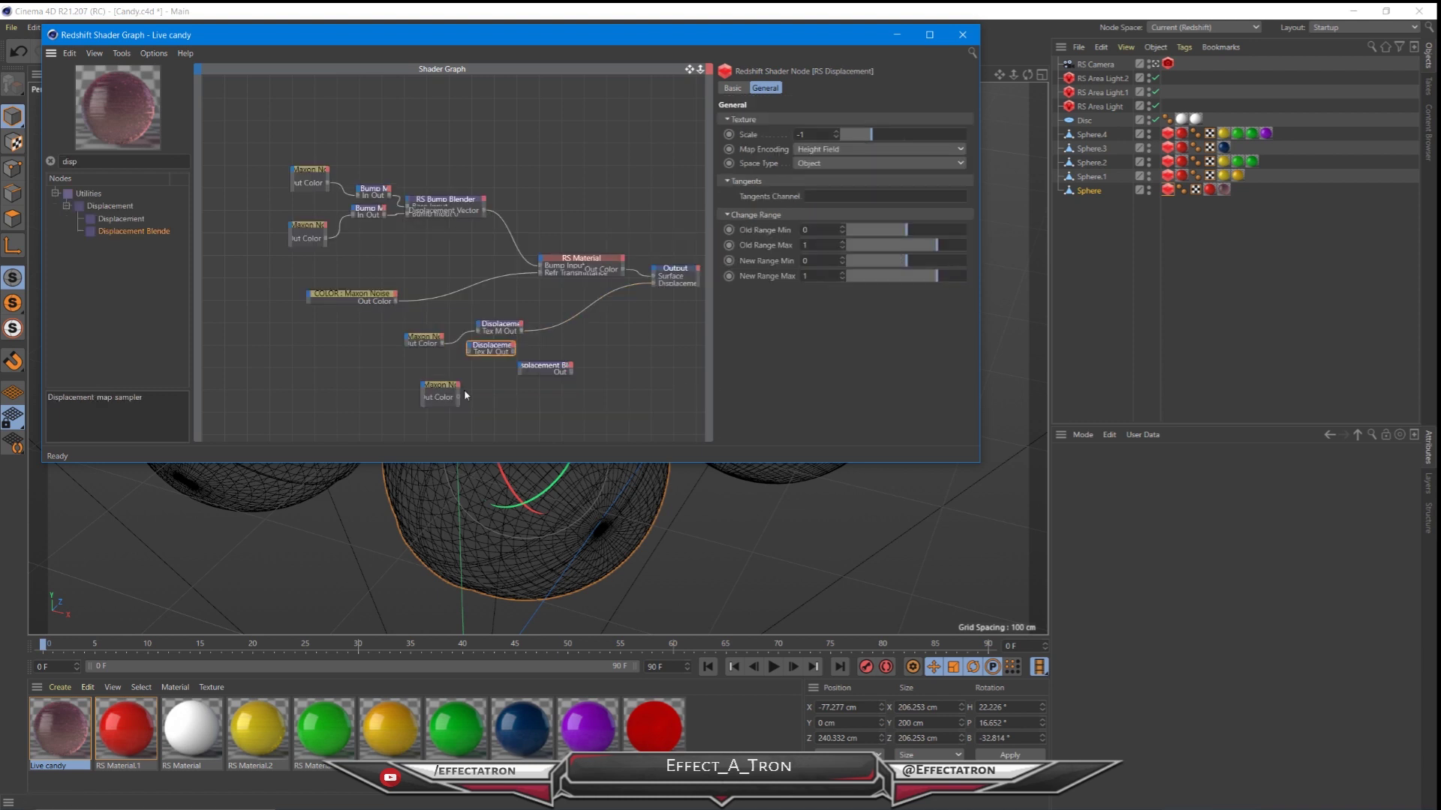
- Connect the copied noise to the copied Displacement, route both Displacements through the Displacement Blender to the Output, and set Layer 0 Blend Weight to 0.449
drag(459, 396, 492, 350)
drag(520, 352, 519, 367)
mouse_move(538, 389)
click(571, 388)
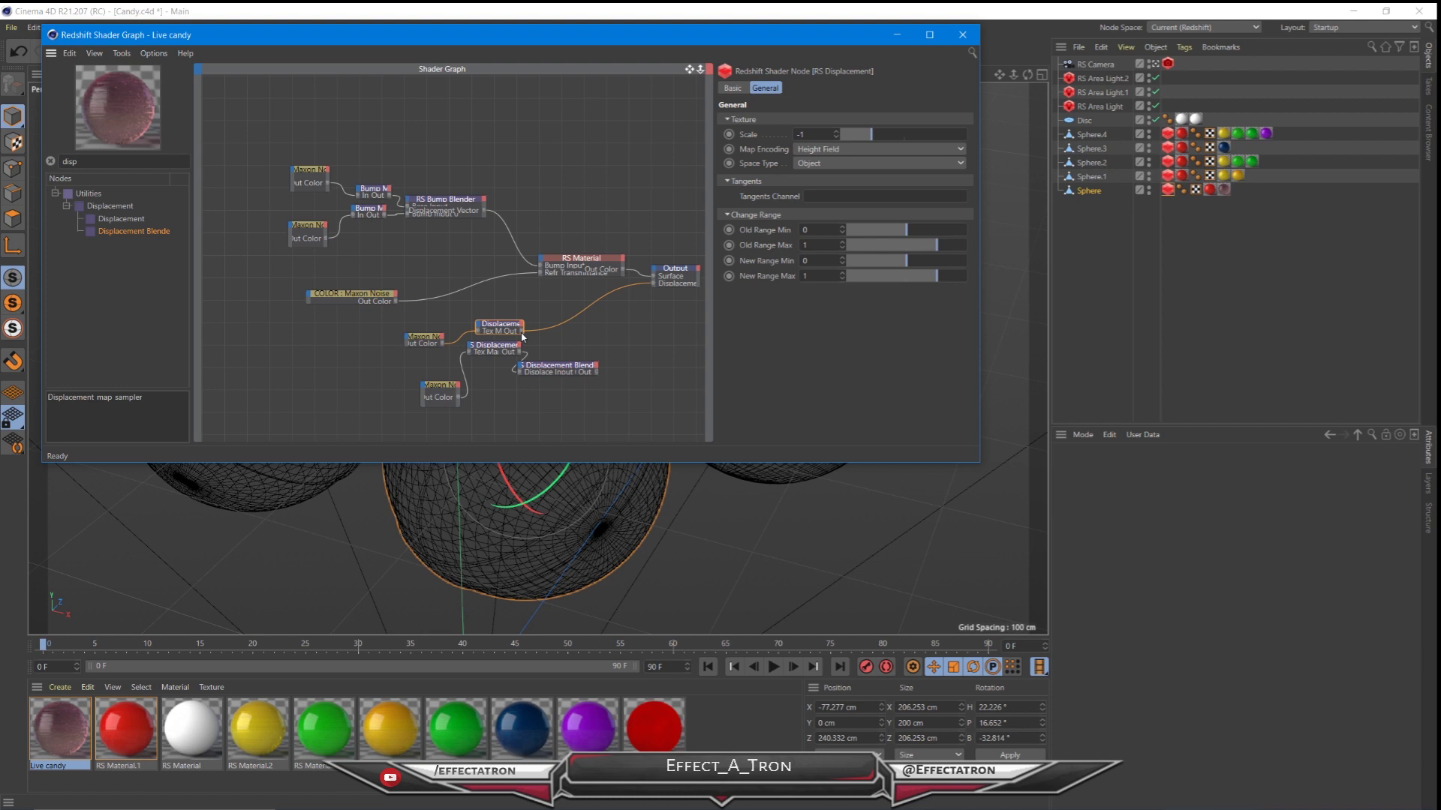
drag(837, 136, 896, 137)
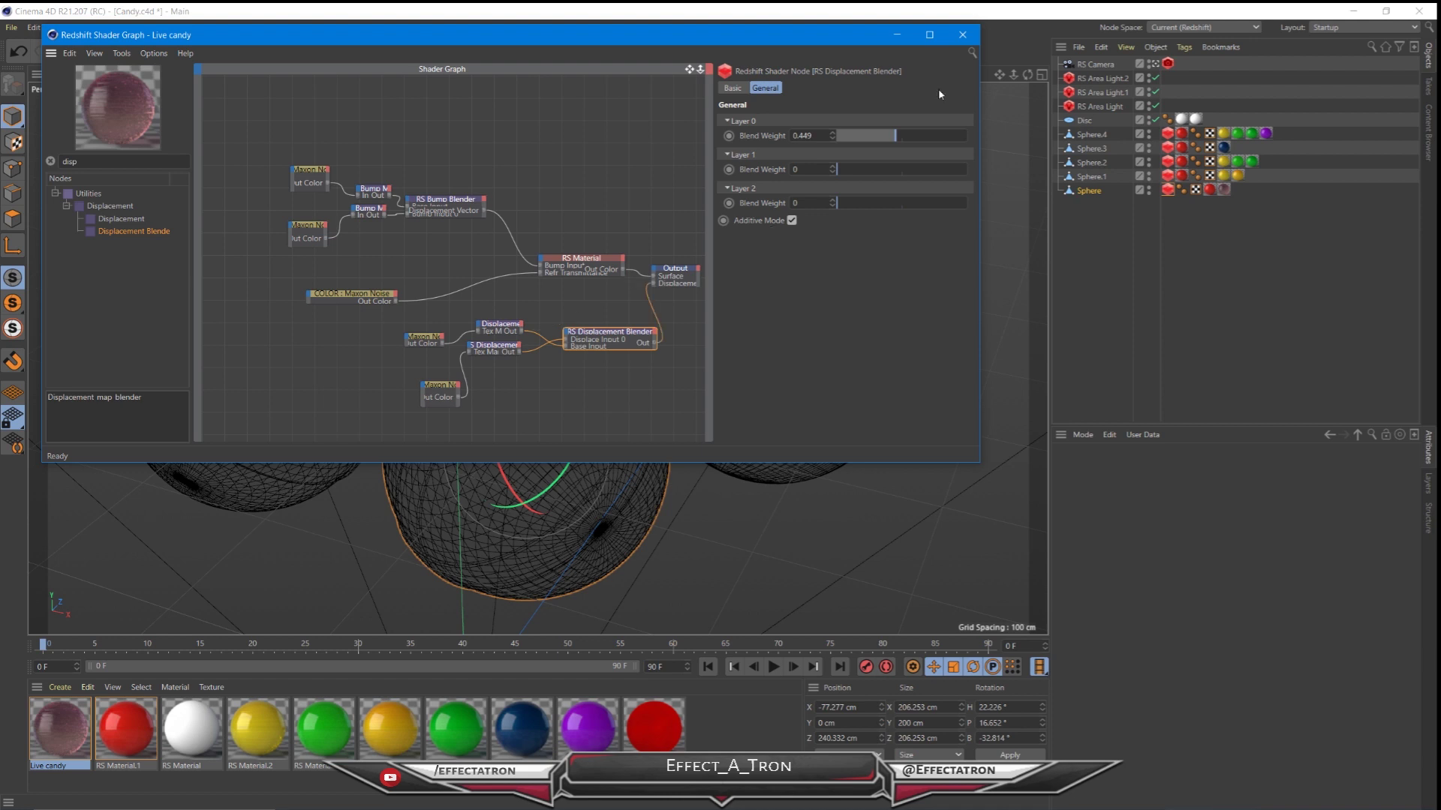
click(963, 34)
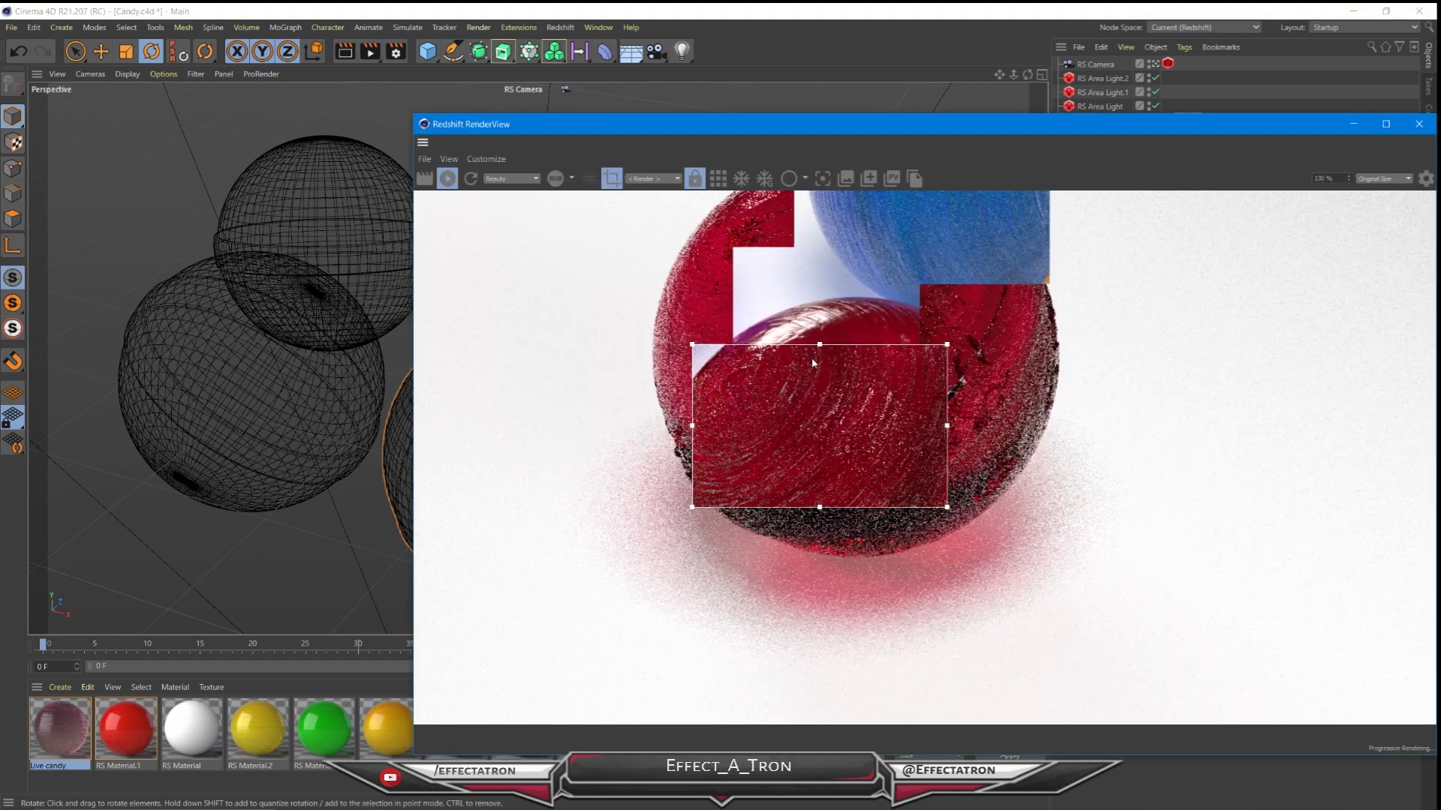
- Reopen the Live candy shader graph, change the Scale of the copied Displacement node, and check the region render
scroll(812, 405, down, 1)
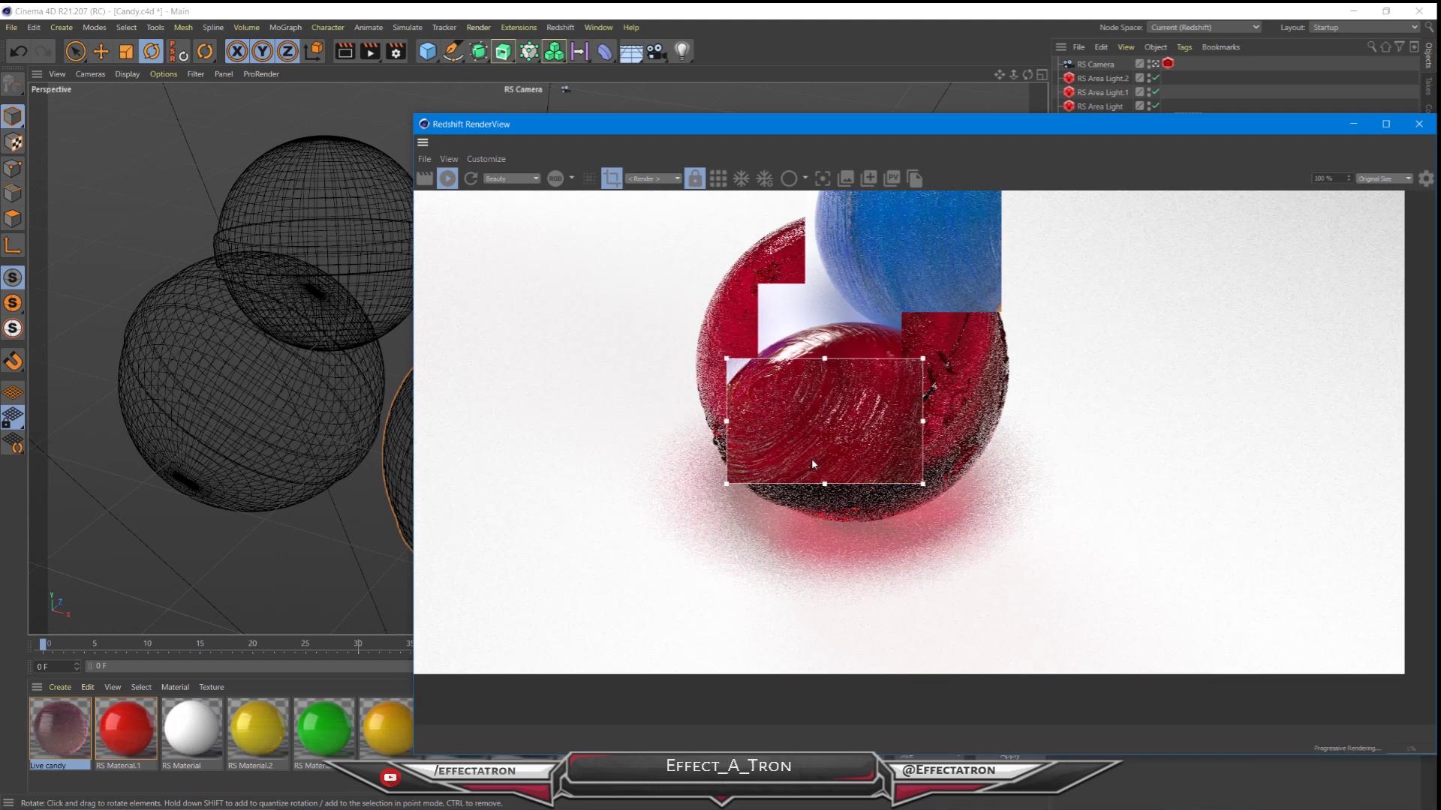
click(81, 744)
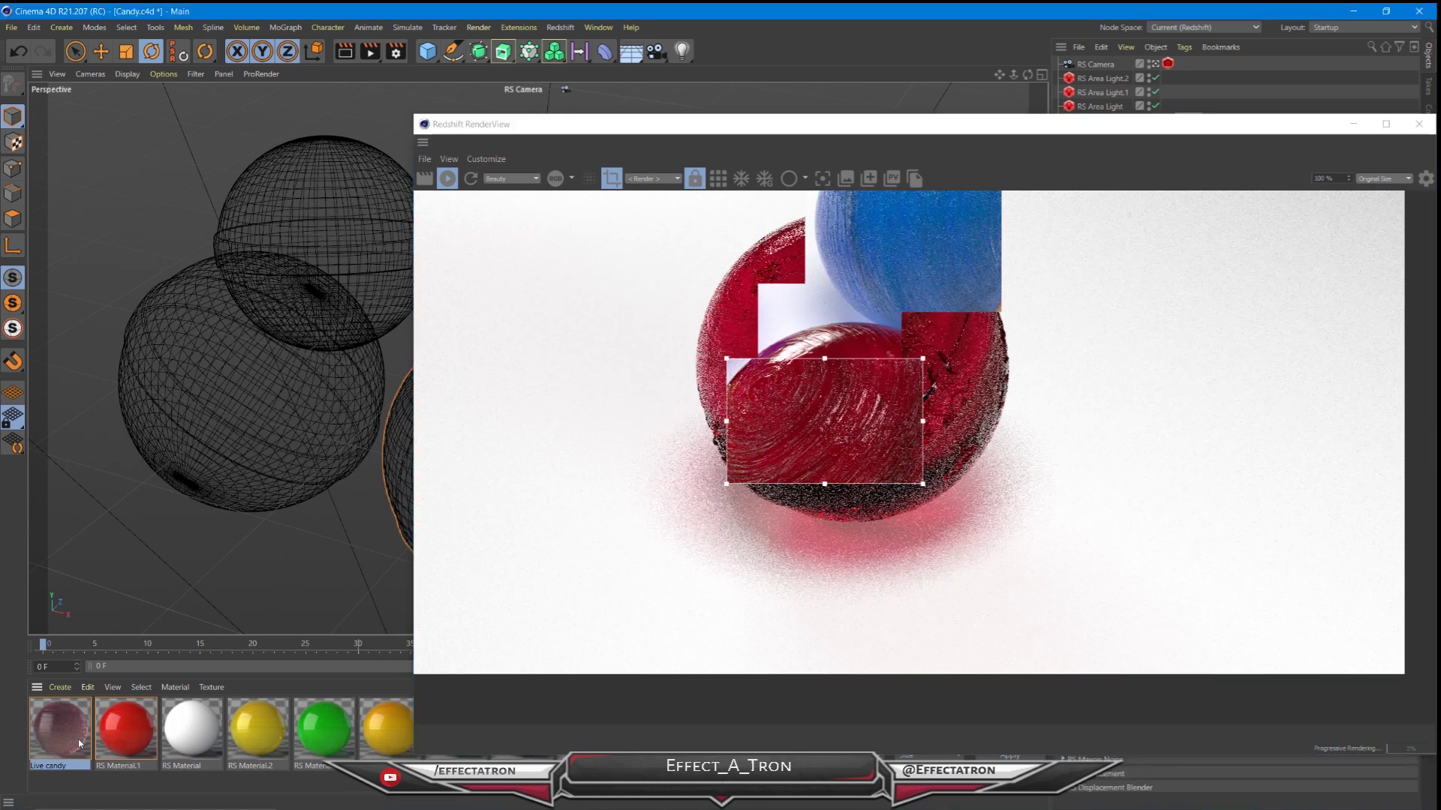
double_click(80, 744)
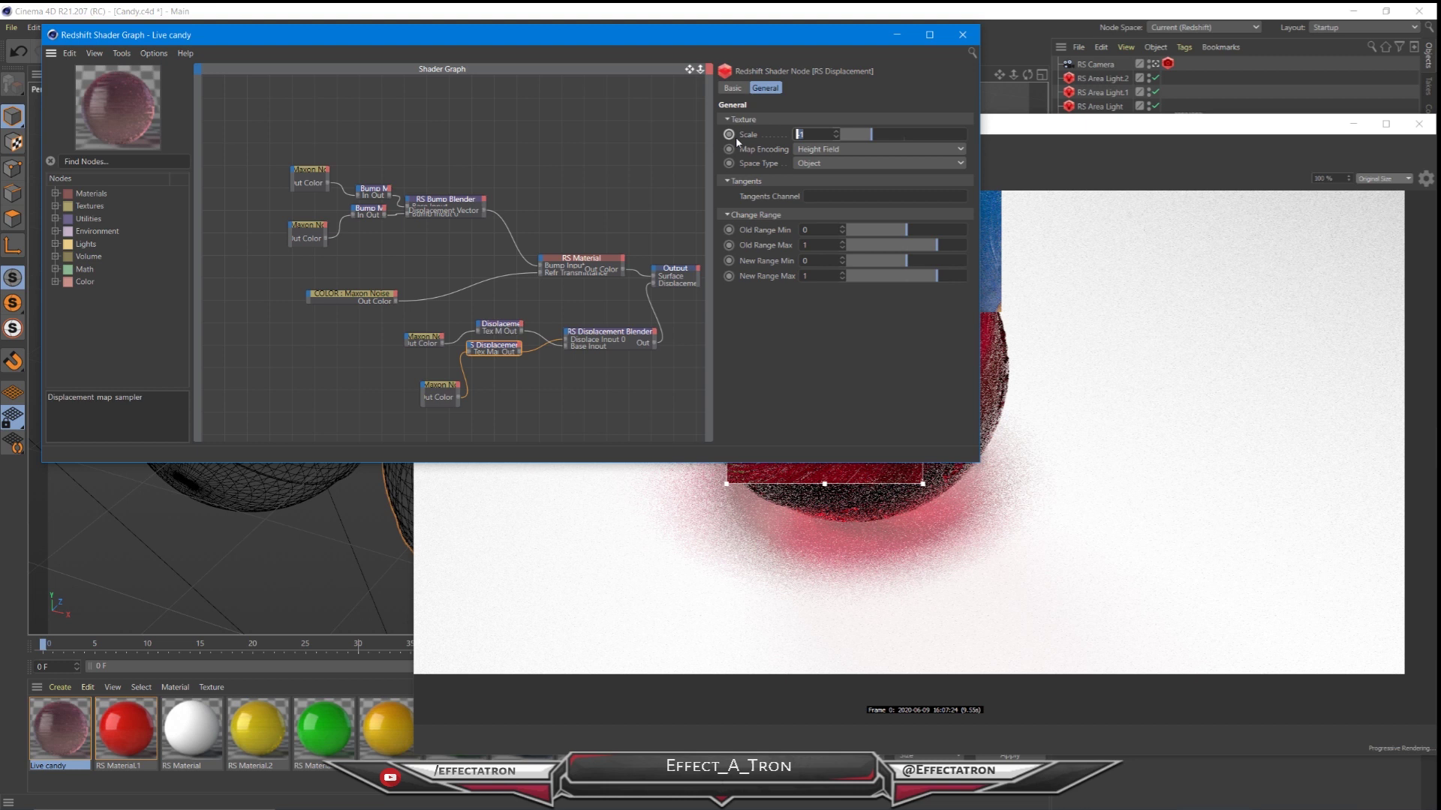
click(795, 461)
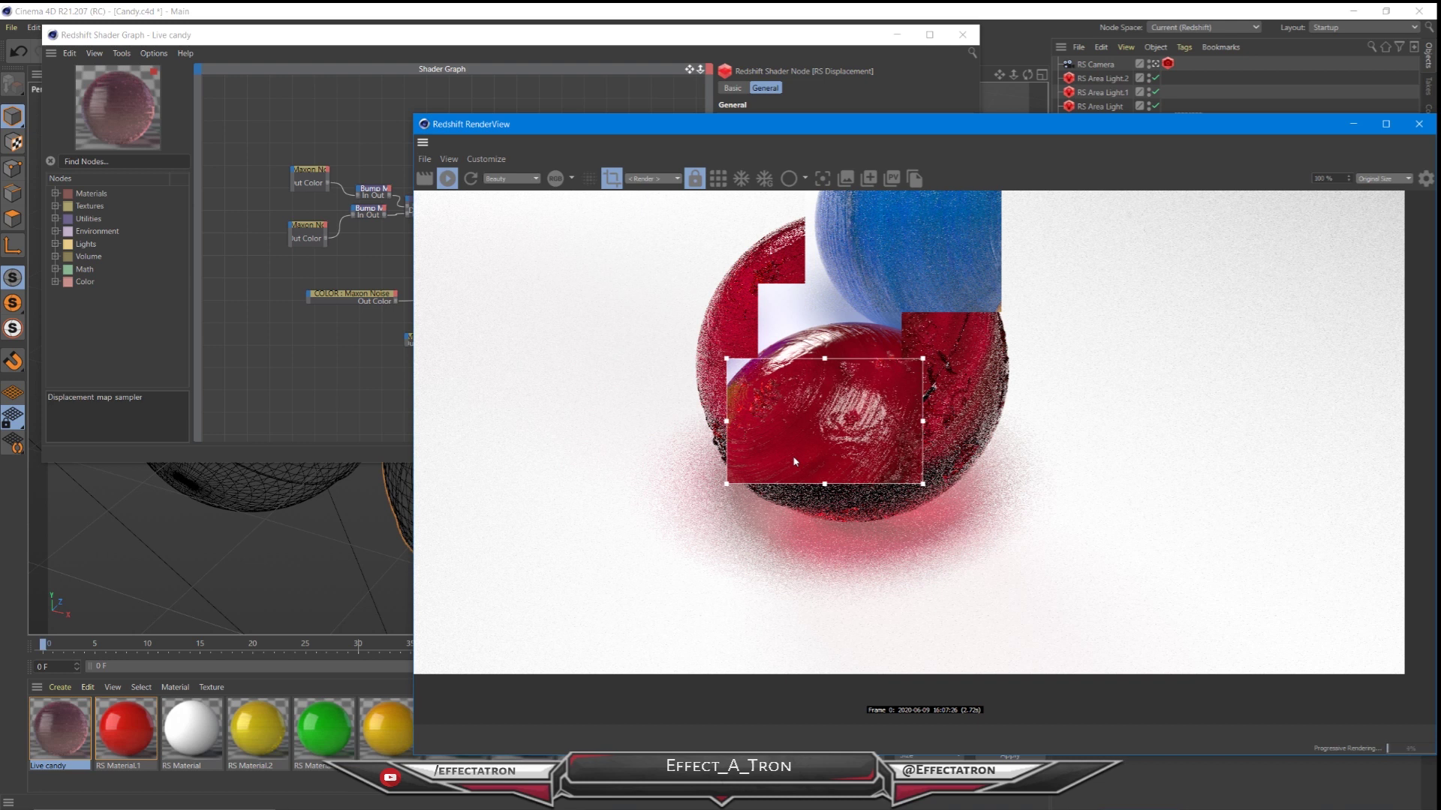
scroll(859, 401, down, 1)
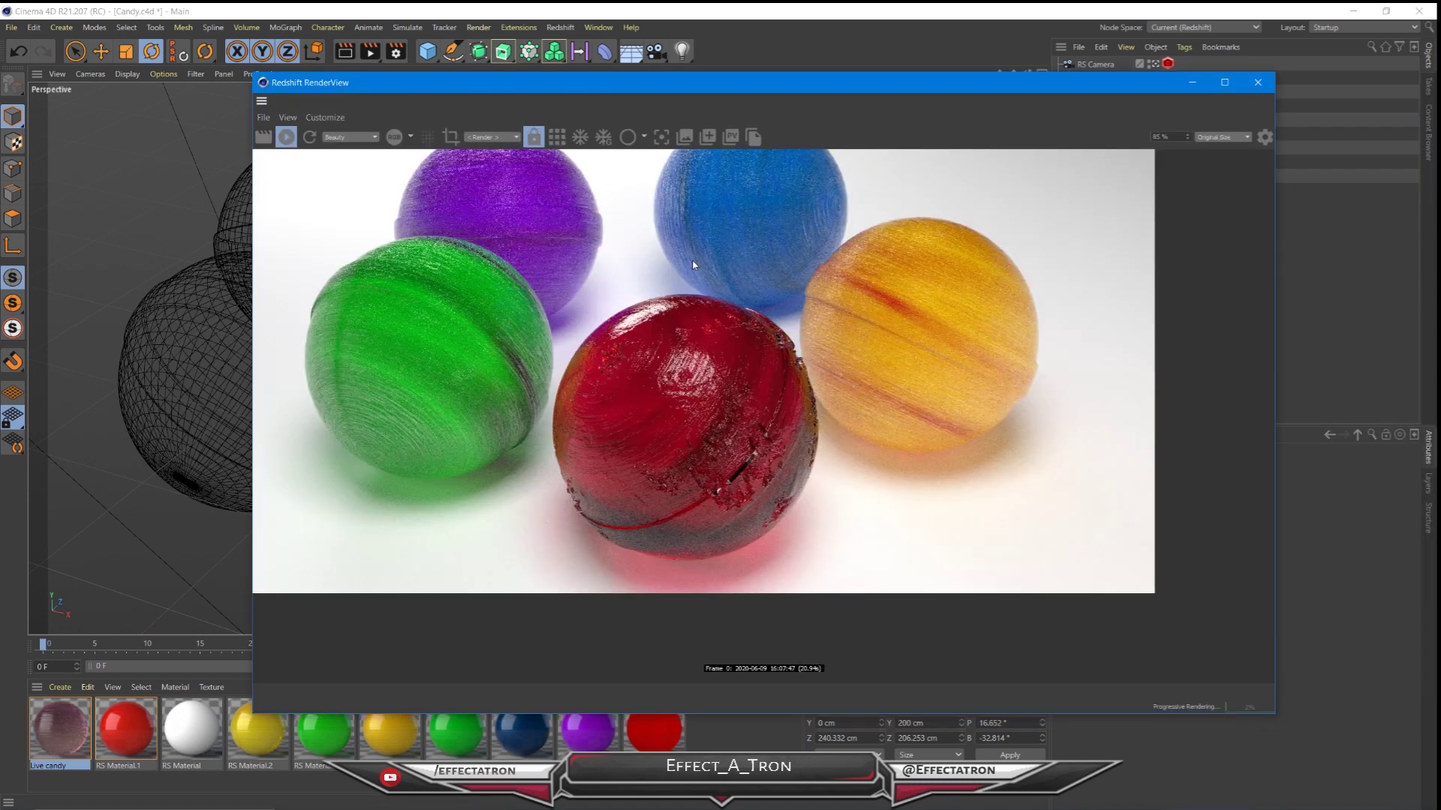
- Show the RS Material's base properties in the Live candy graph and limit the render preview to a region on the red sphere
click(109, 709)
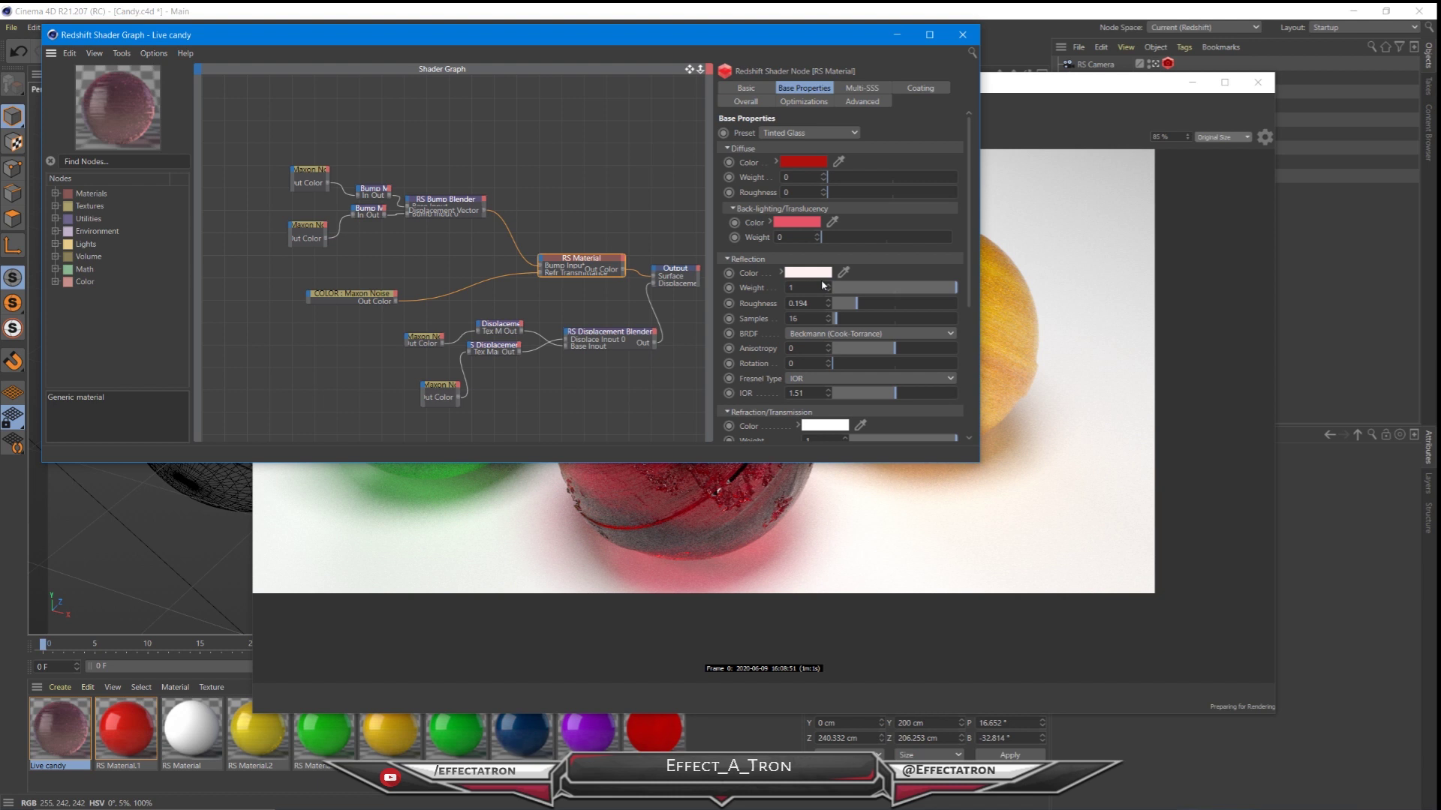
click(652, 484)
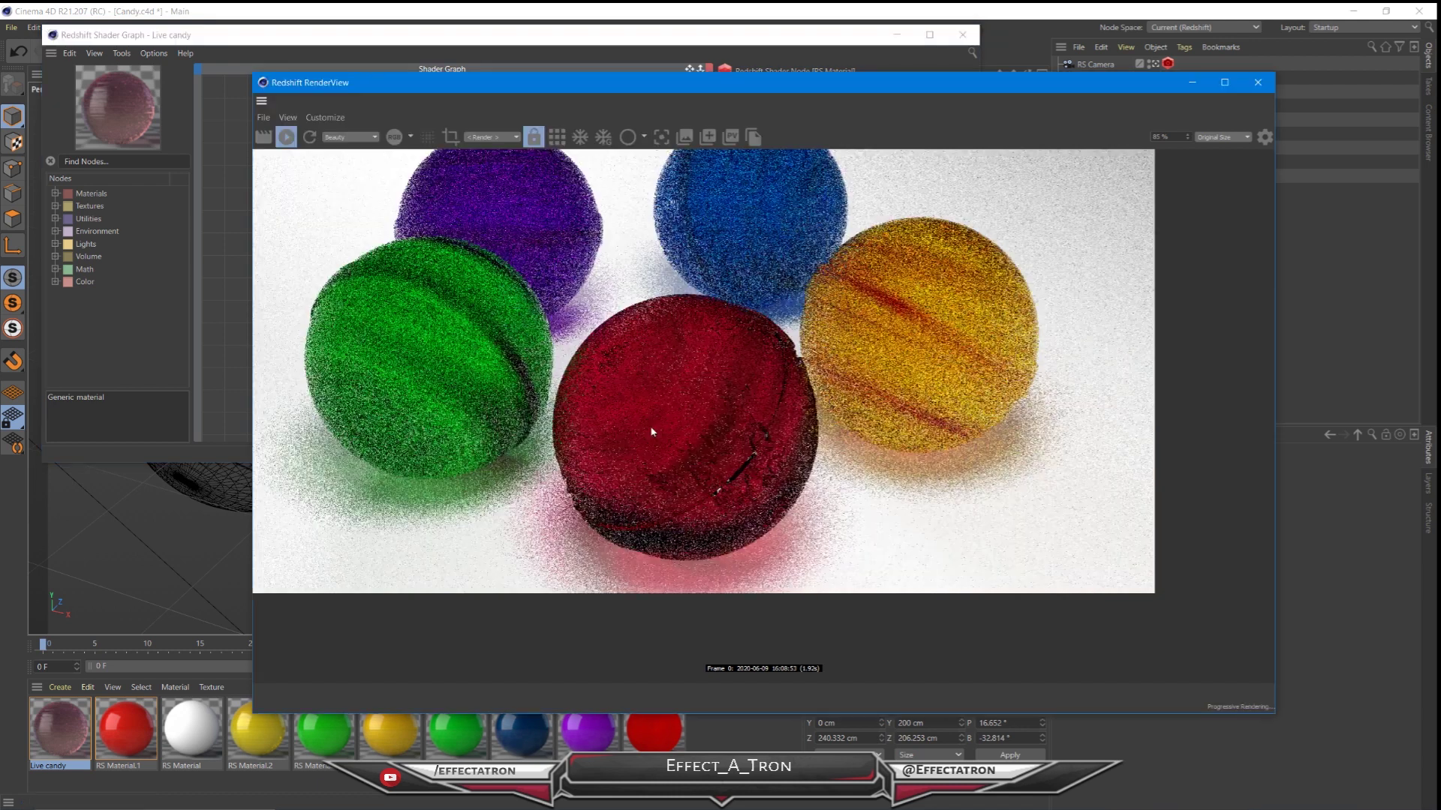
click(448, 137)
drag(662, 432, 662, 540)
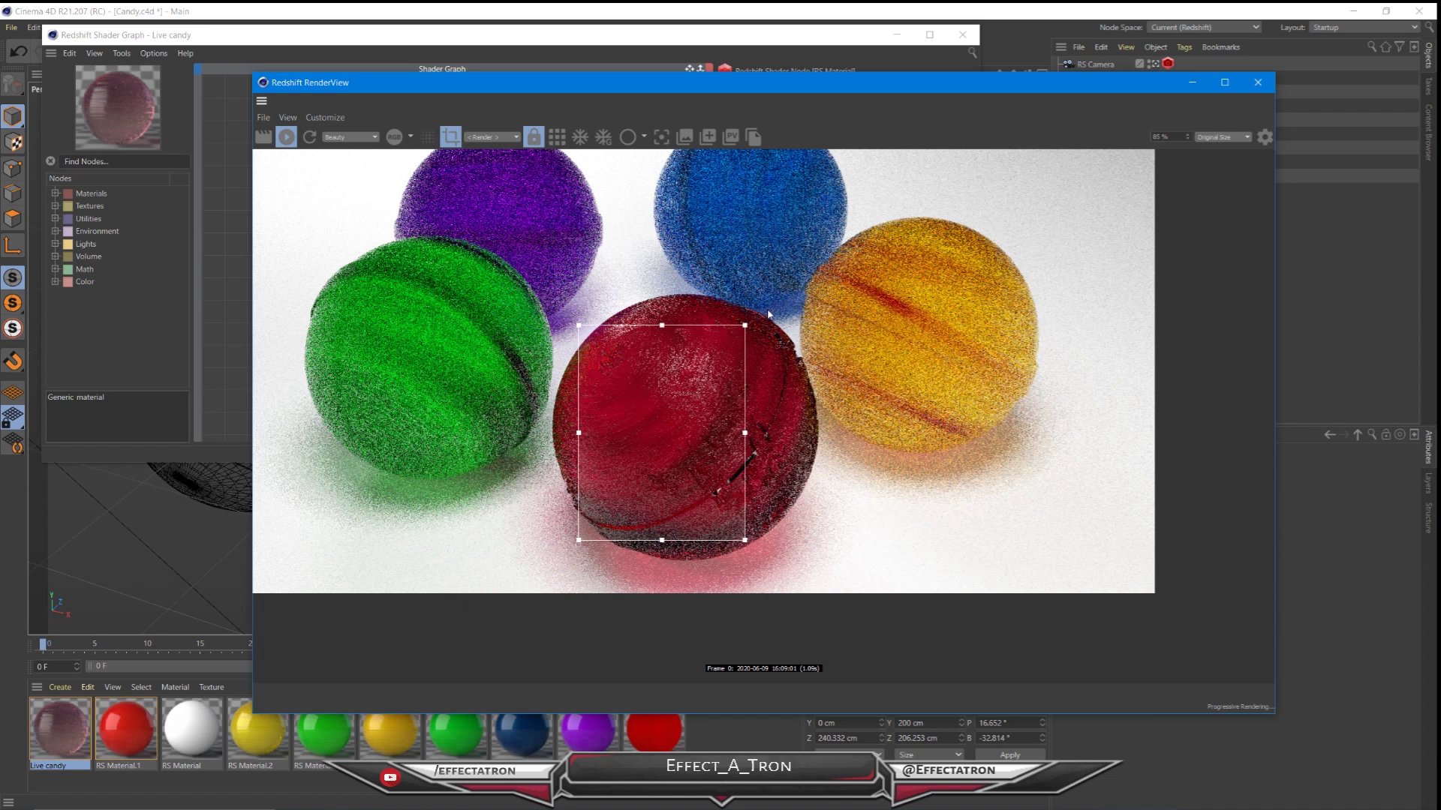
- Set the RS Material's reflection Roughness to 0.188, turn off the render region, and render the full frame of candies
drag(777, 26, 751, 45)
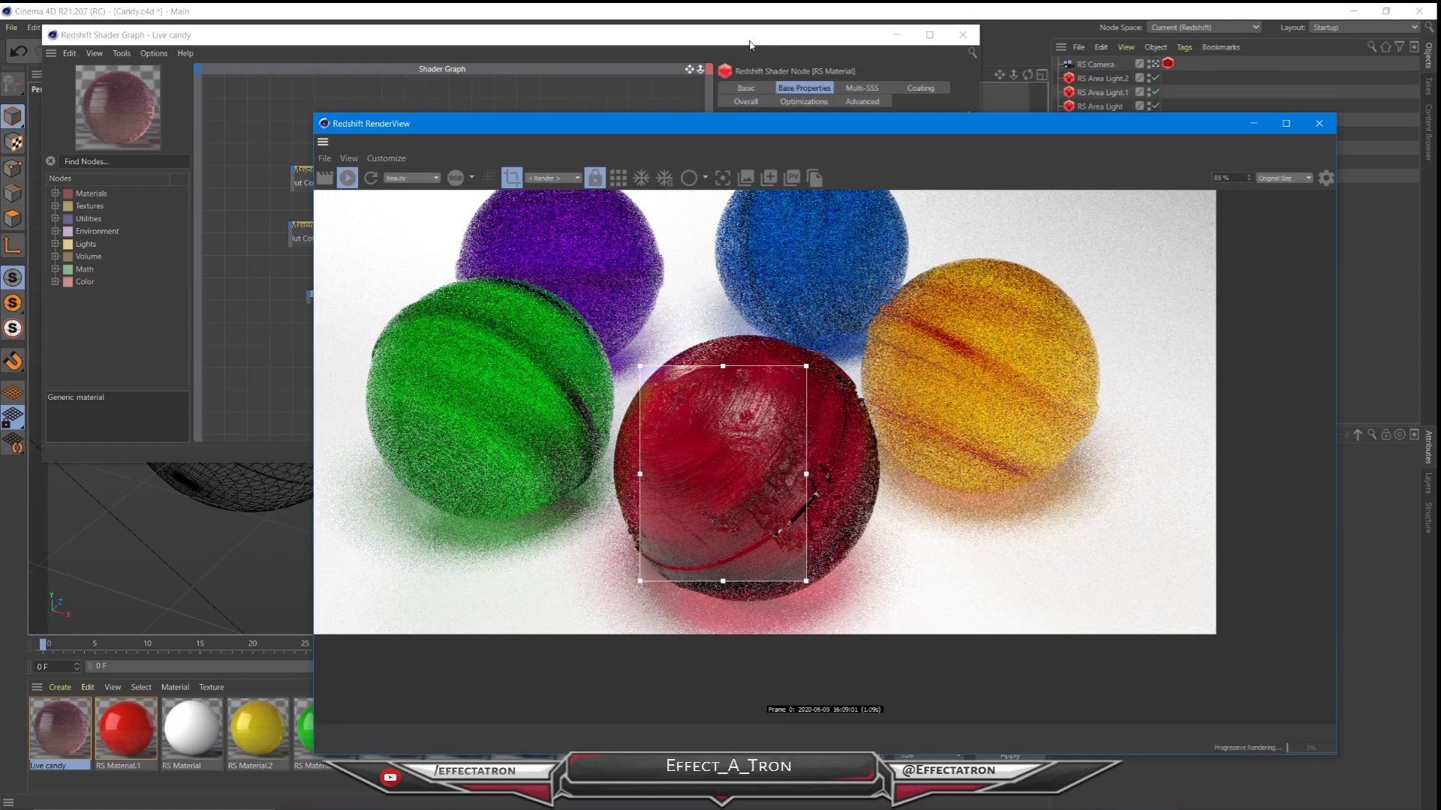
click(750, 45)
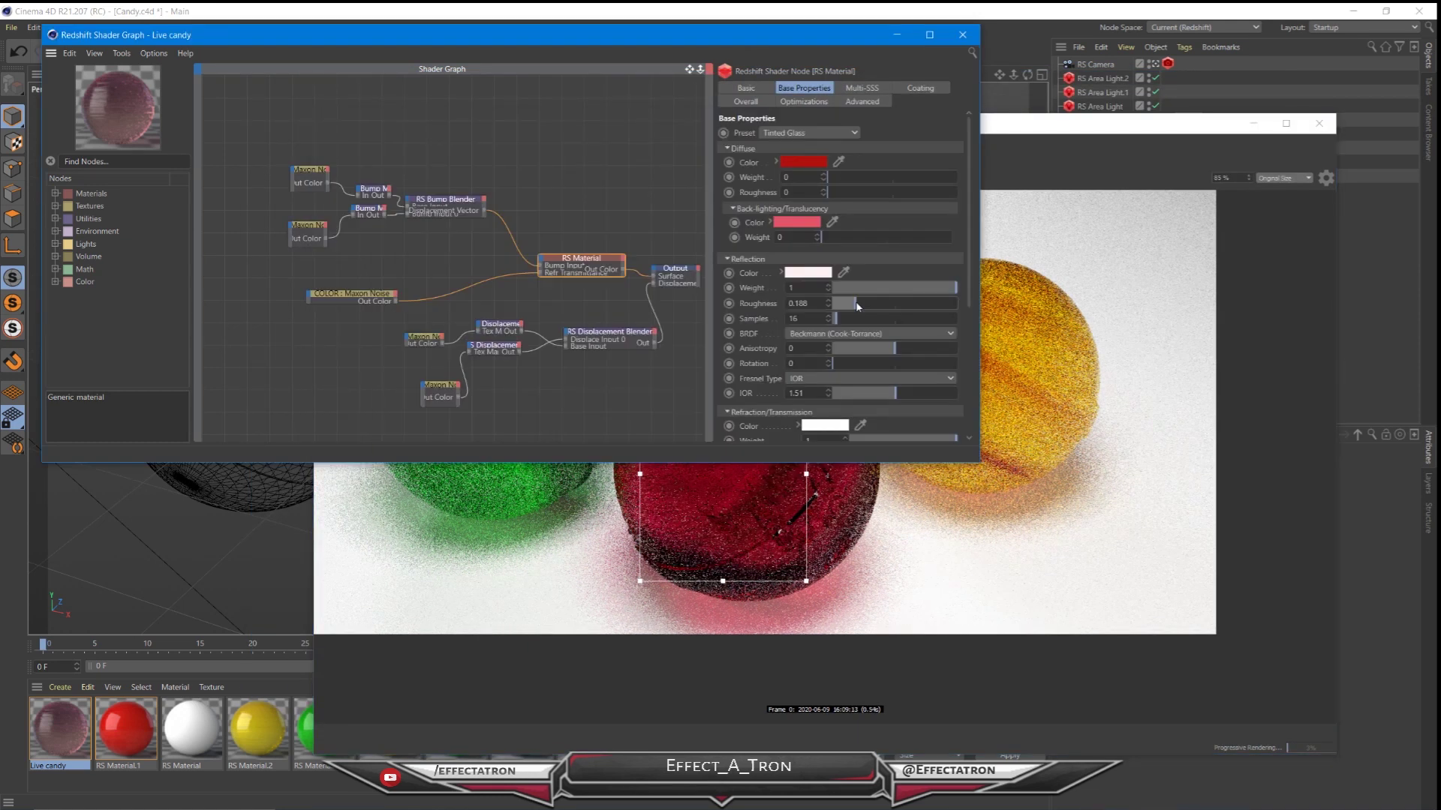
click(1028, 124)
click(513, 180)
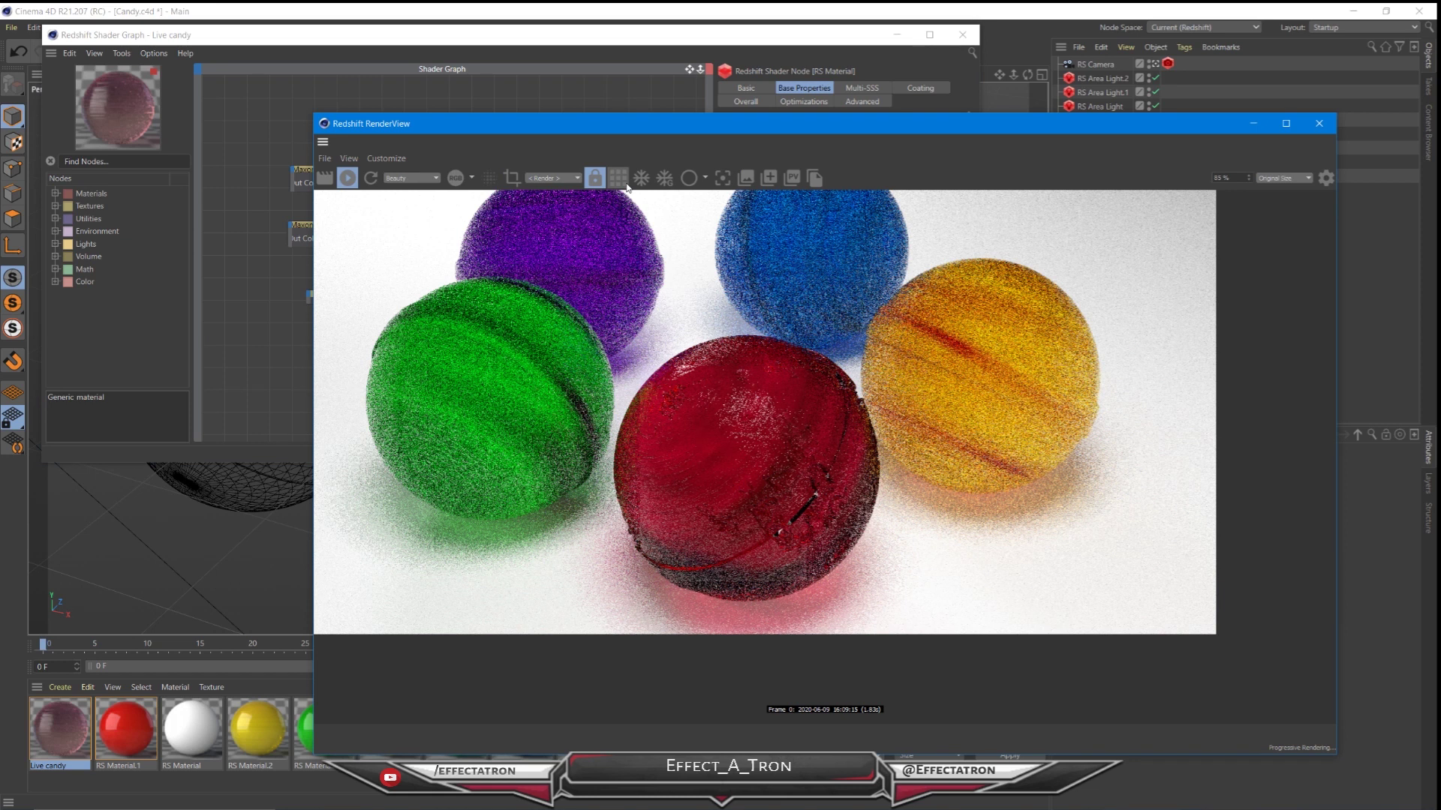
click(328, 182)
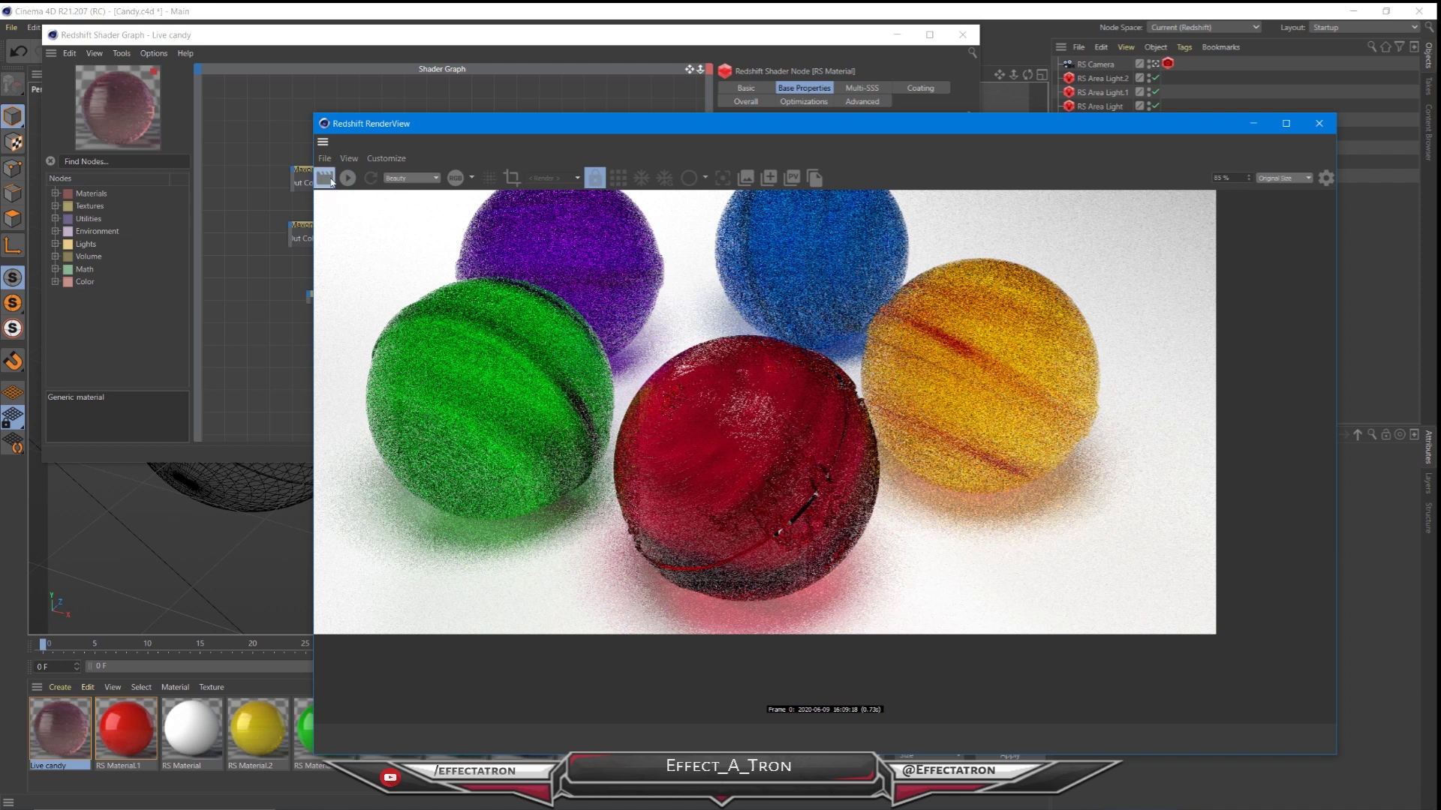
click(923, 25)
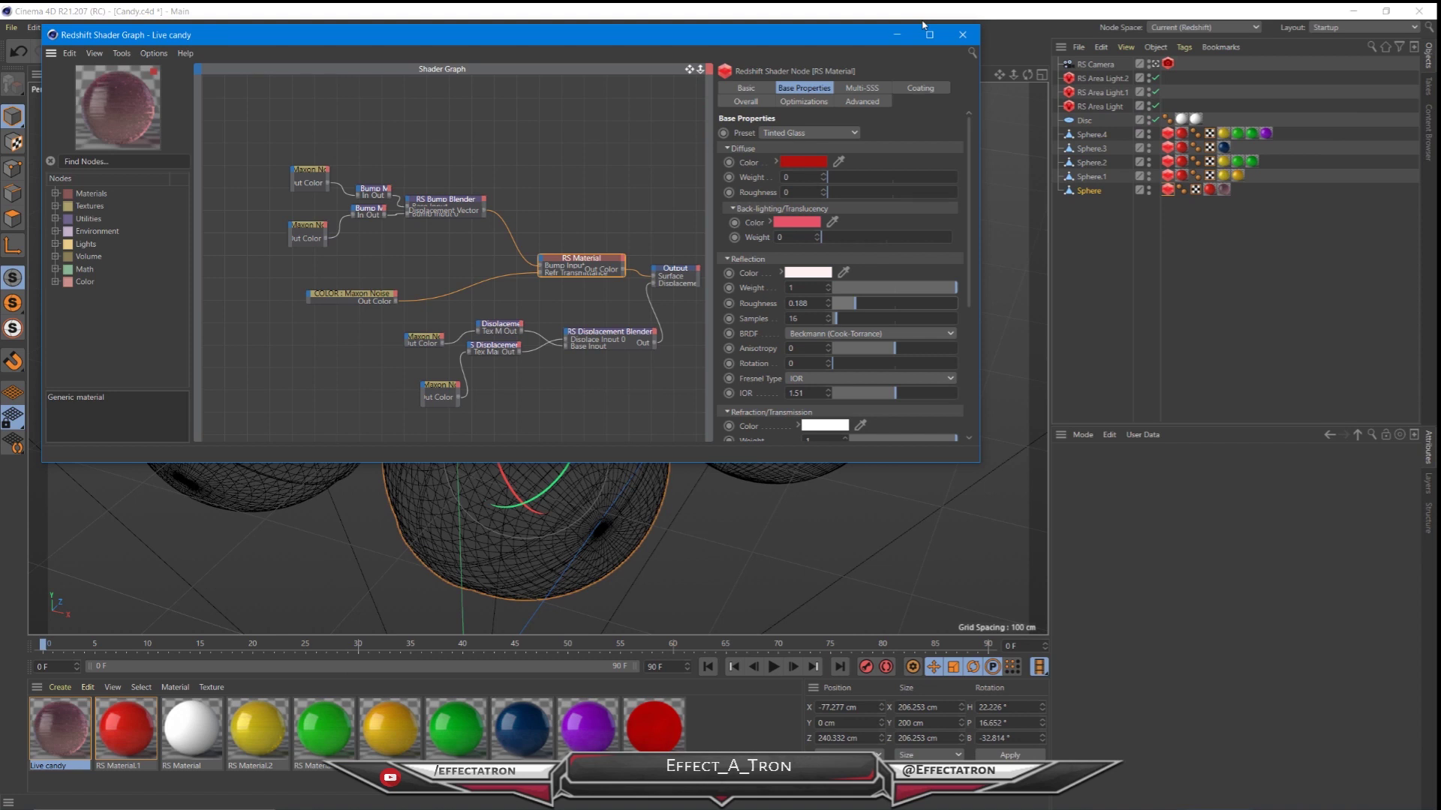
click(923, 25)
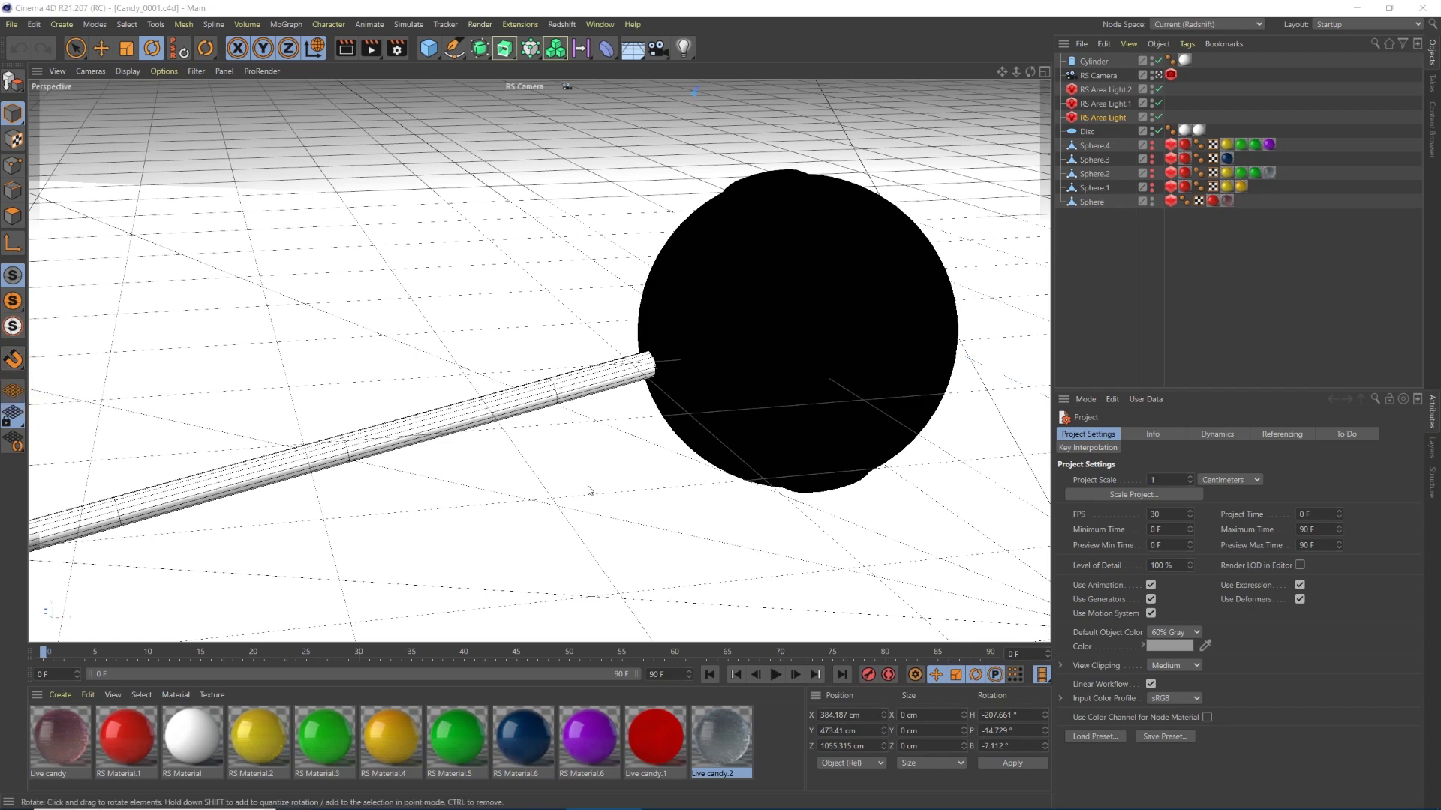
- Select the lollipop's sphere, switch the perspective view to Hidden Line shading, and check the scene in the four-view layout
click(548, 402)
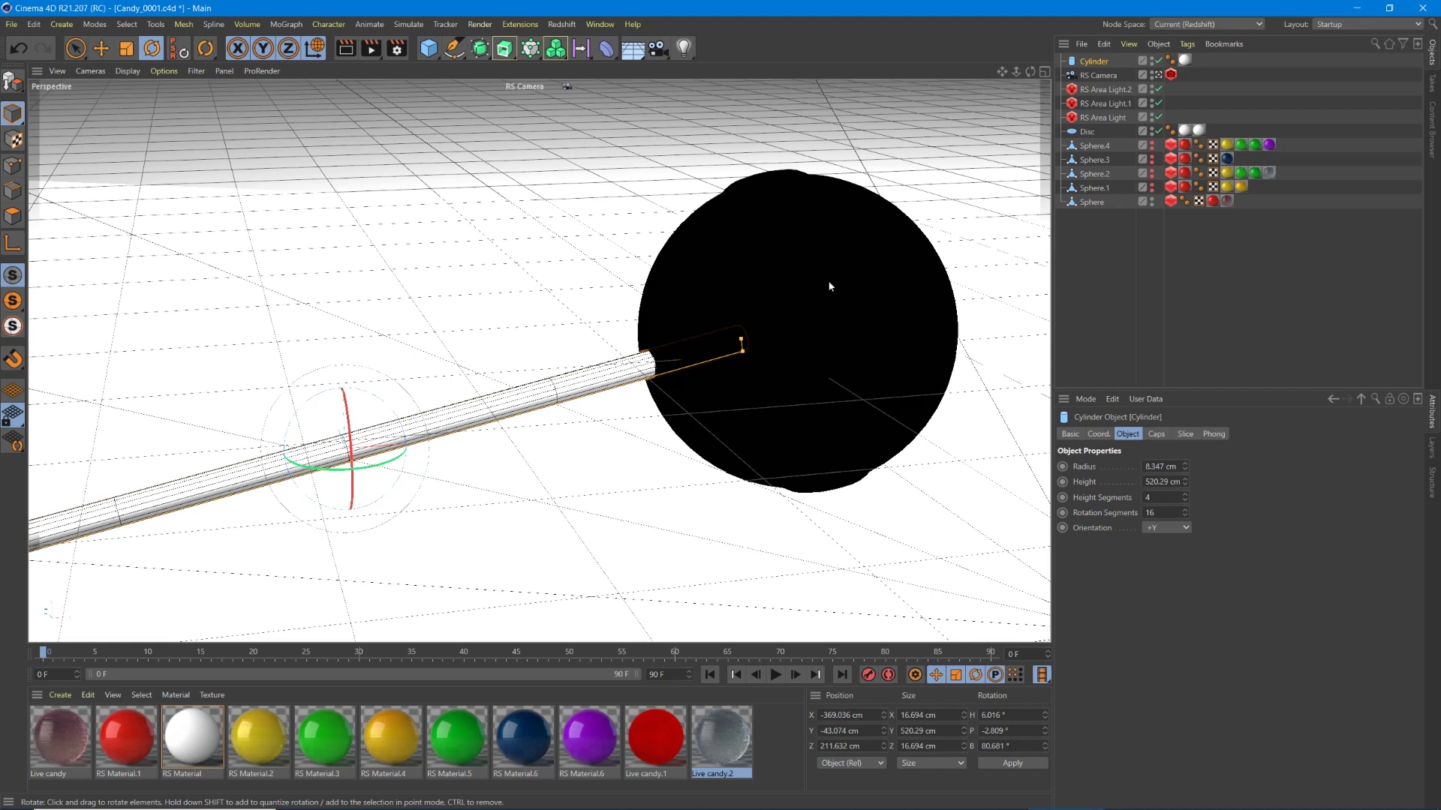
click(820, 257)
click(127, 71)
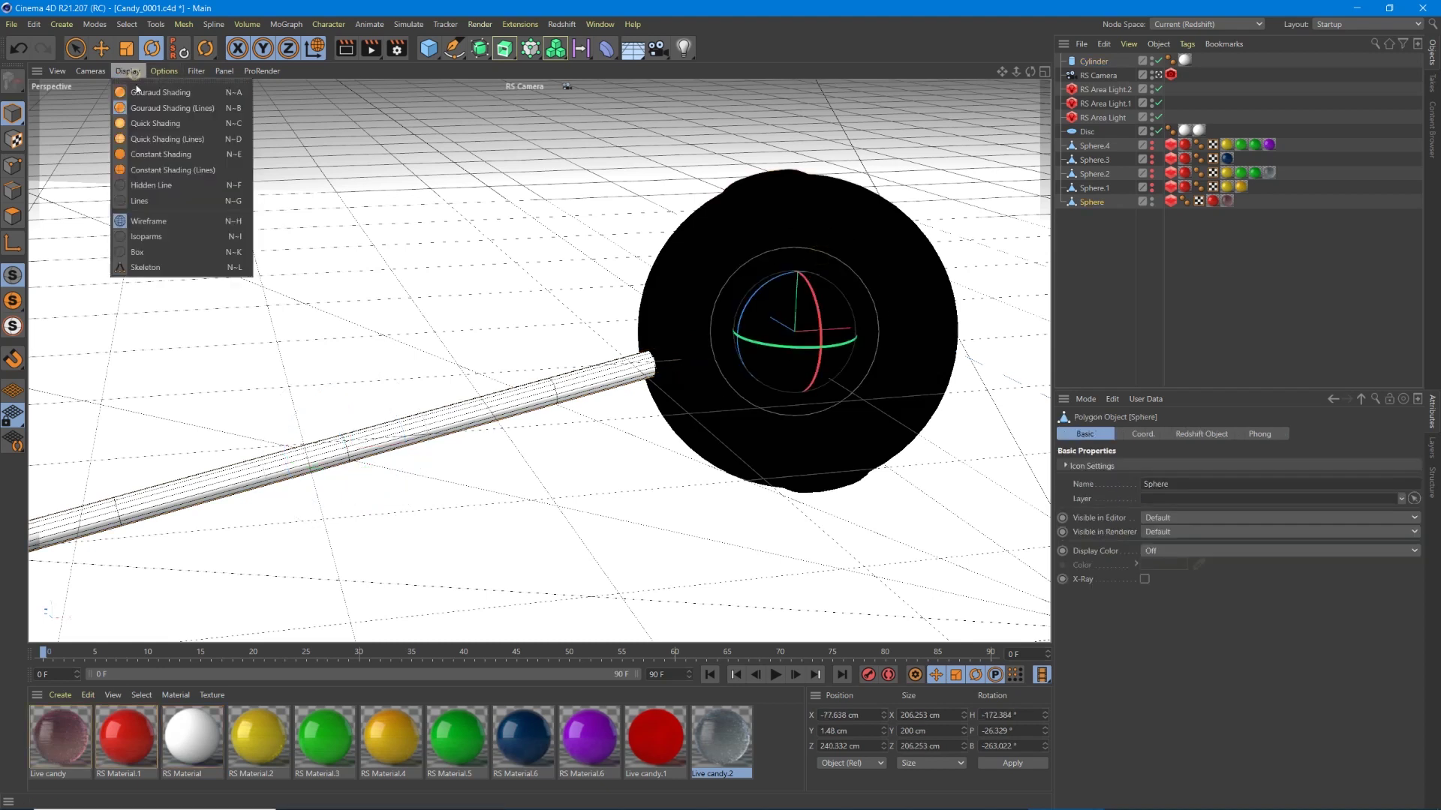
click(150, 185)
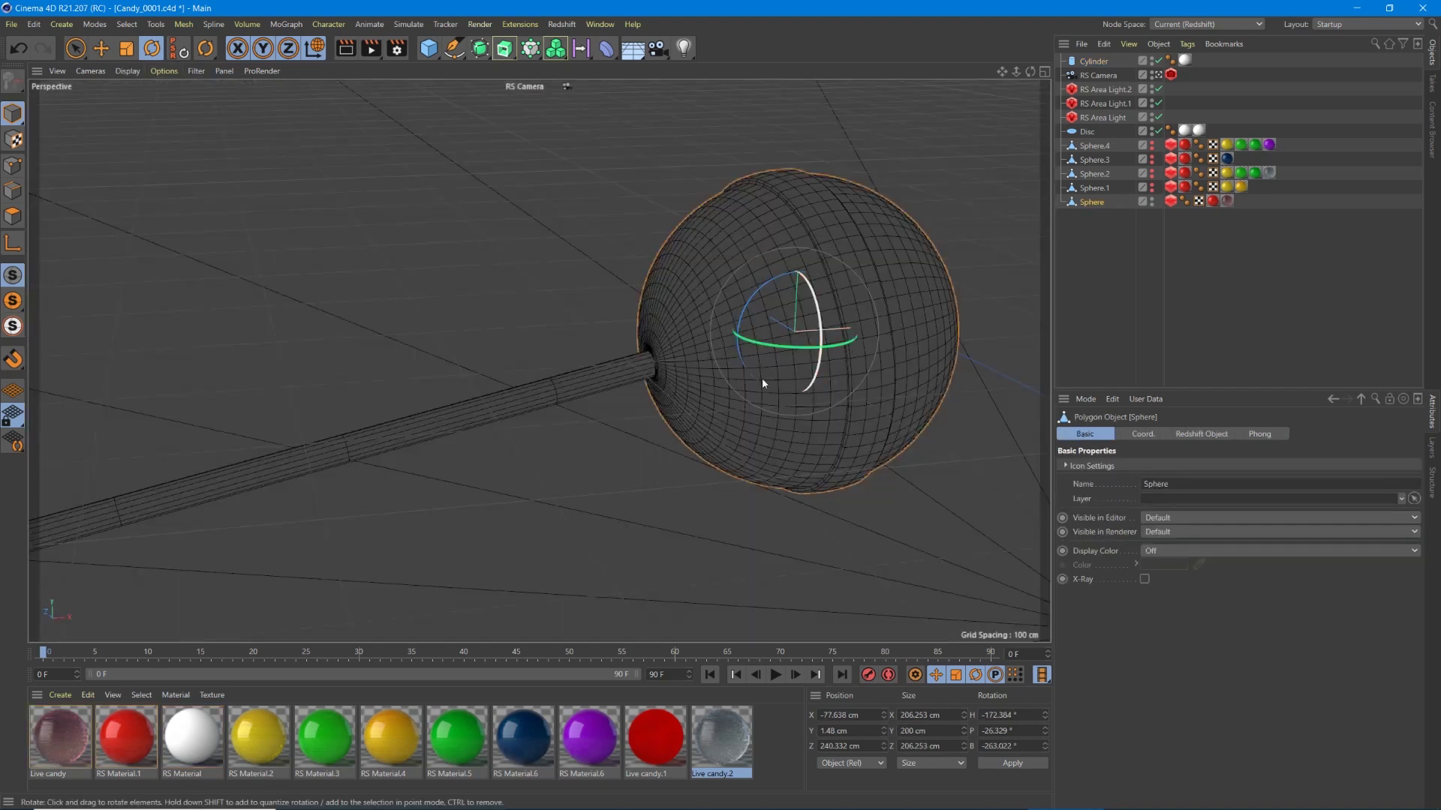
middle_click(623, 388)
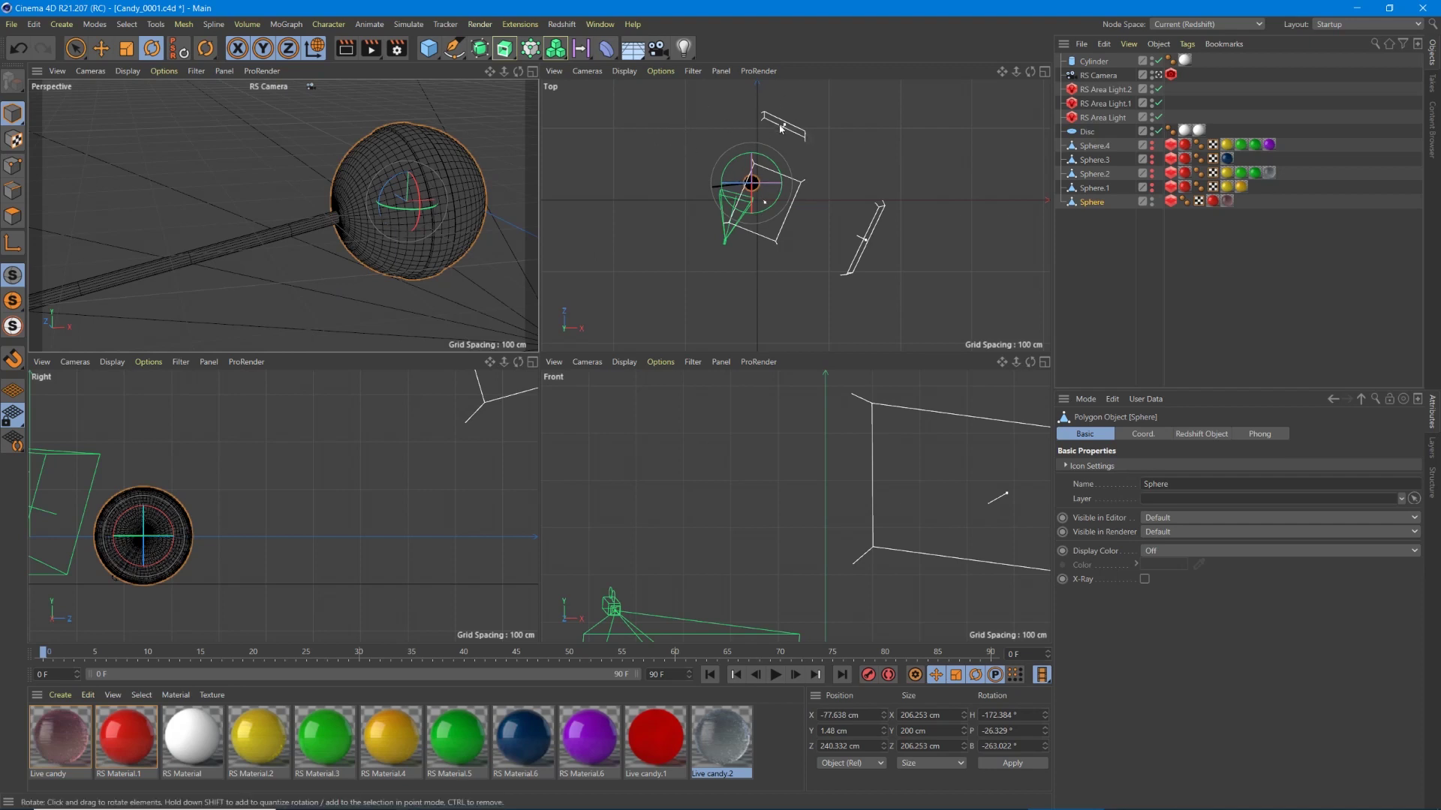
middle_click(369, 309)
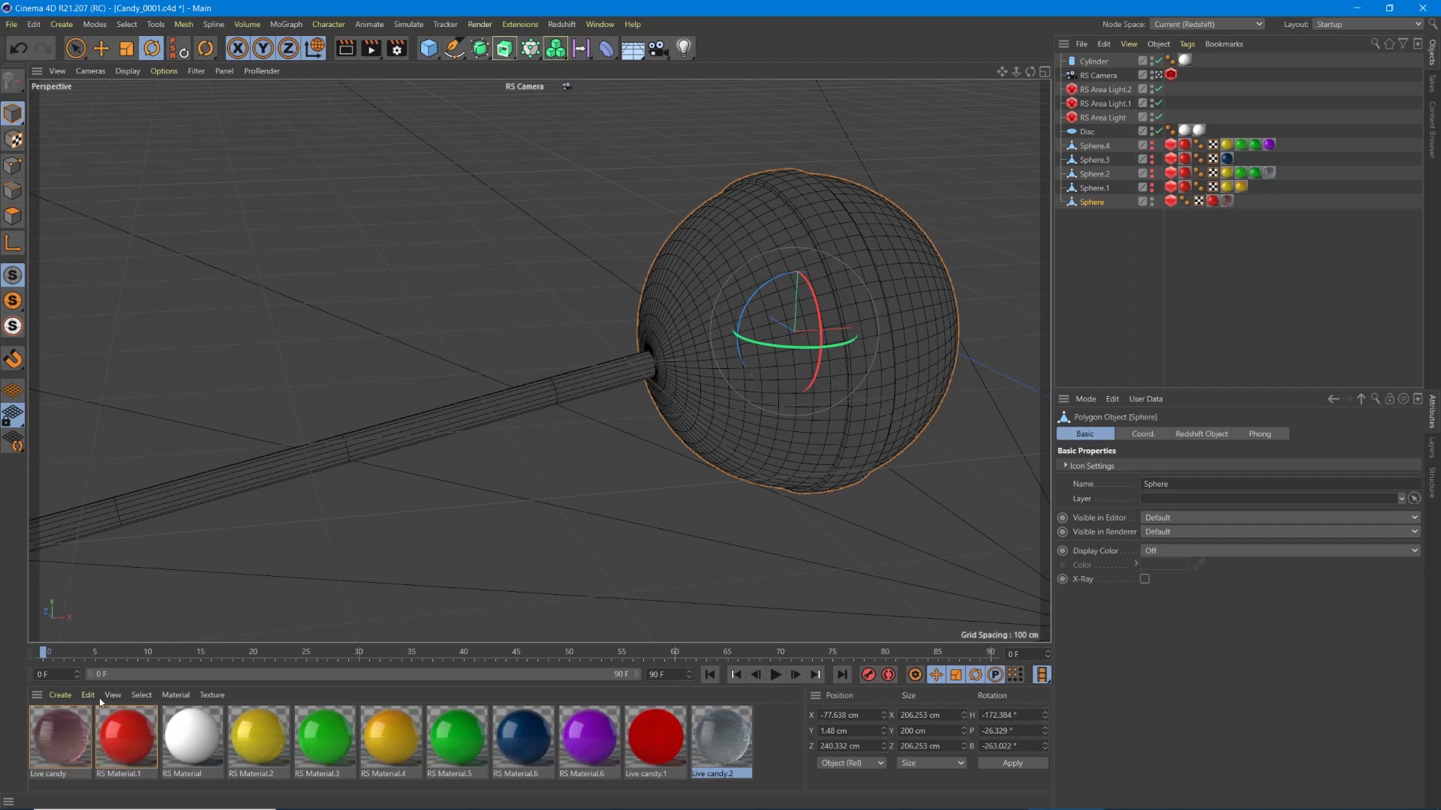
- Compare the saved renders Candy_0001.jpg, Candy.jpg, candy less spec.jpg and candy less spec .5.jpg in Photos
mouse_move(403, 799)
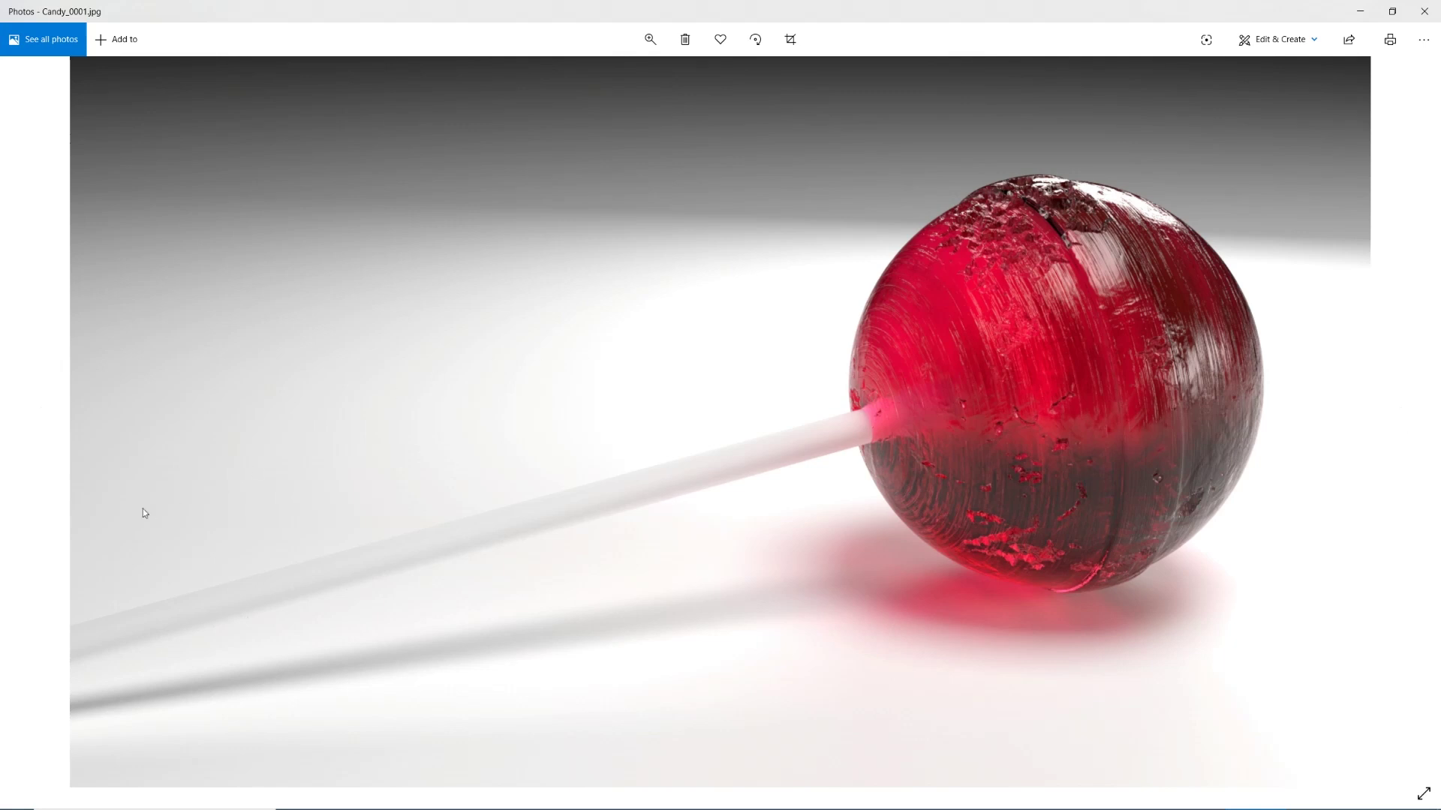
click(36, 421)
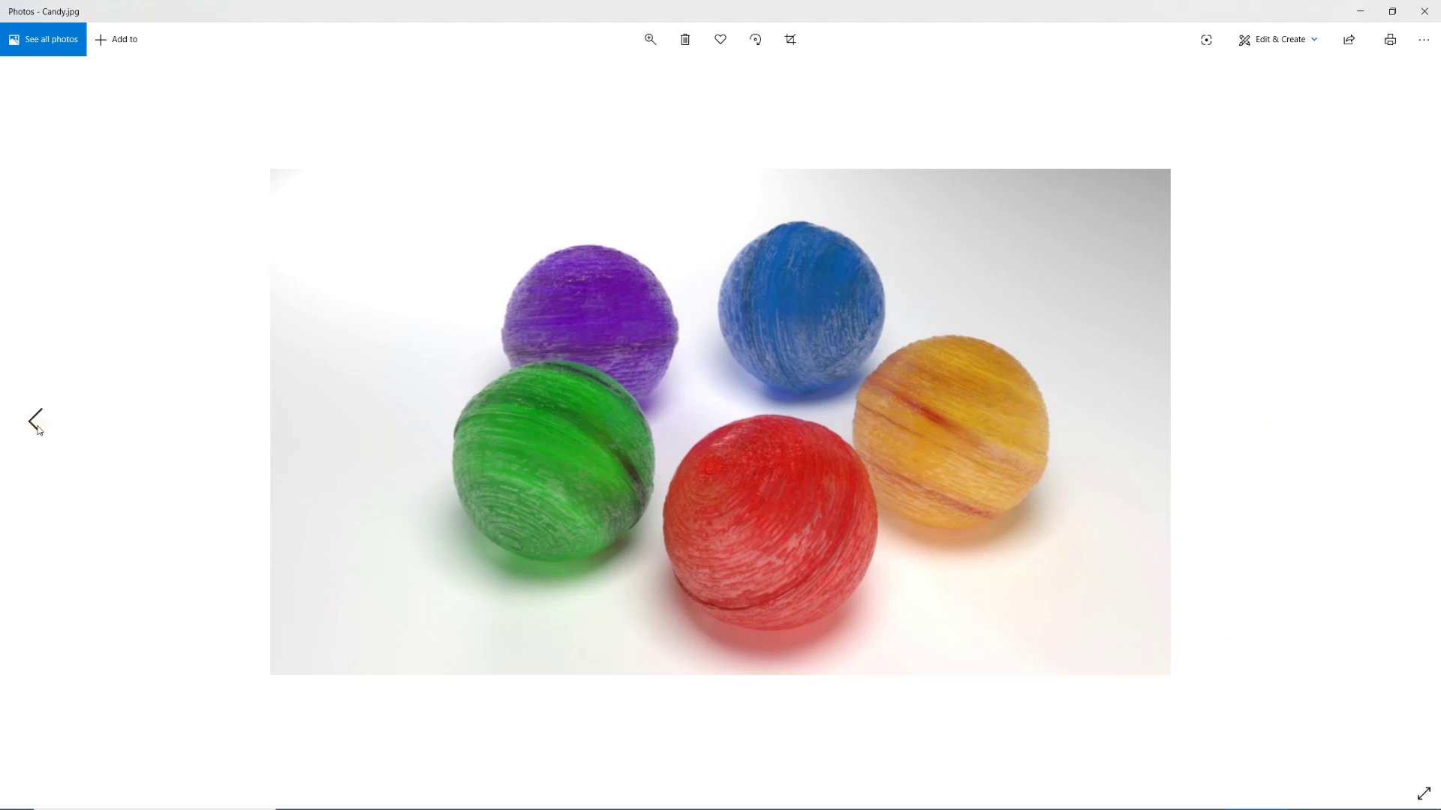
click(39, 429)
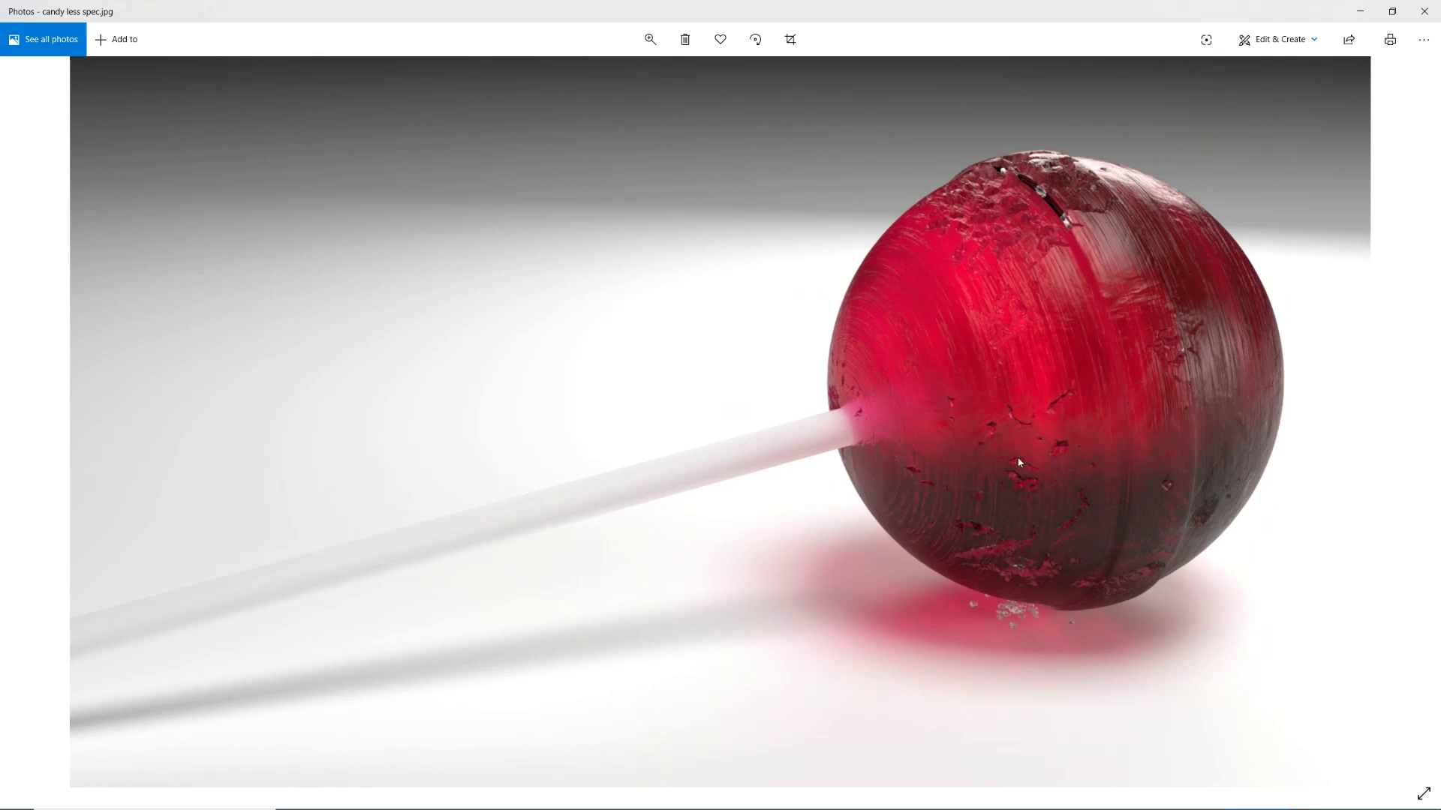
click(36, 422)
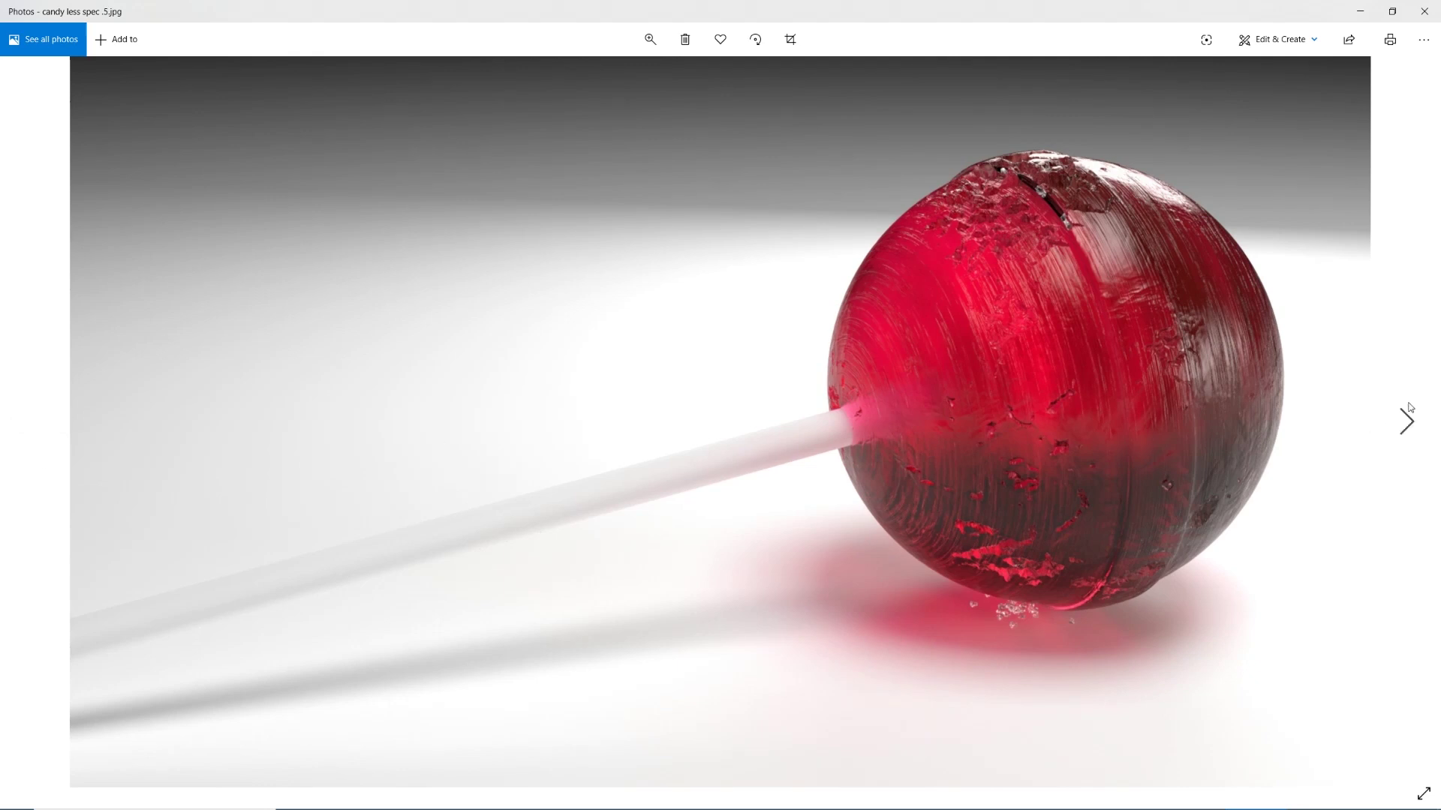
key(Right)
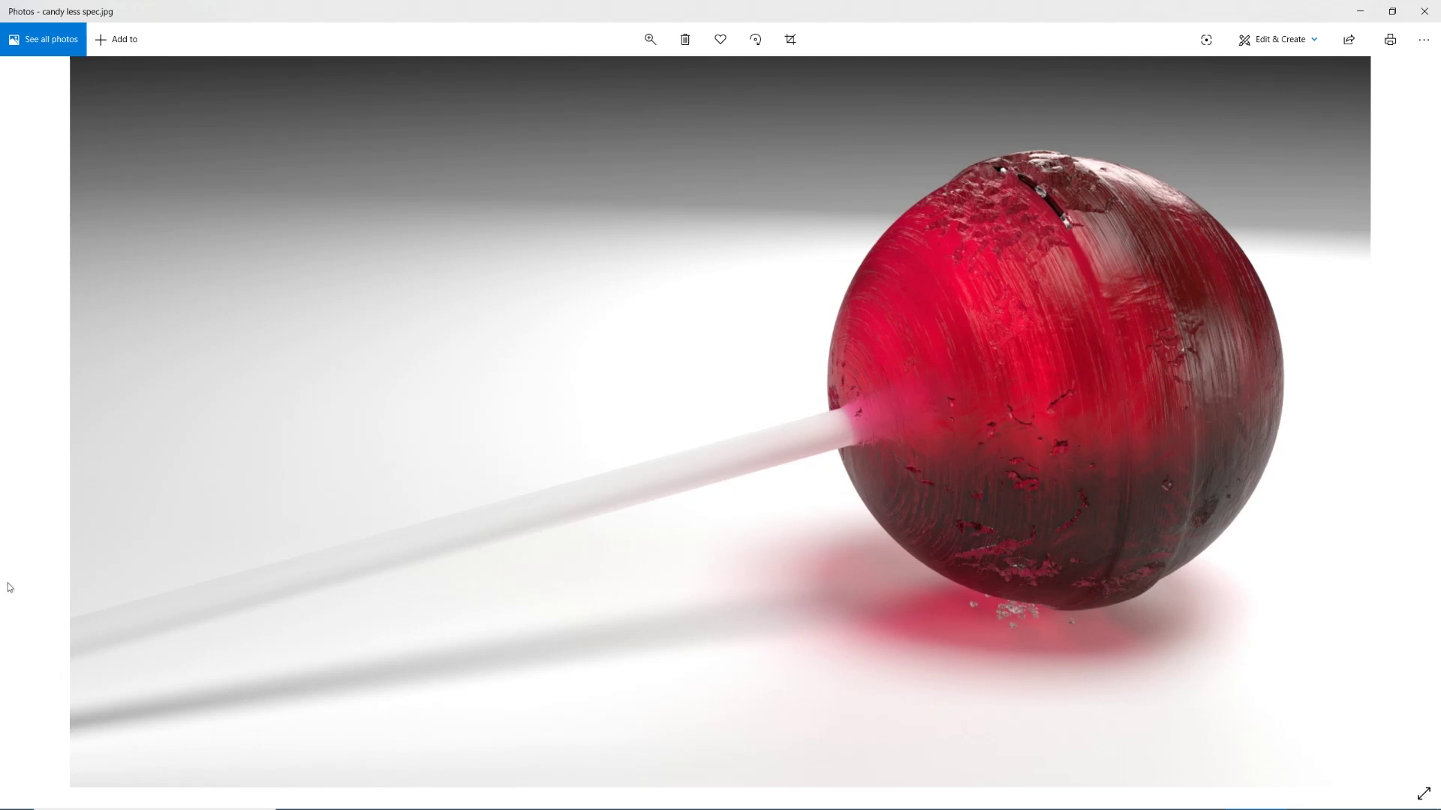
click(34, 420)
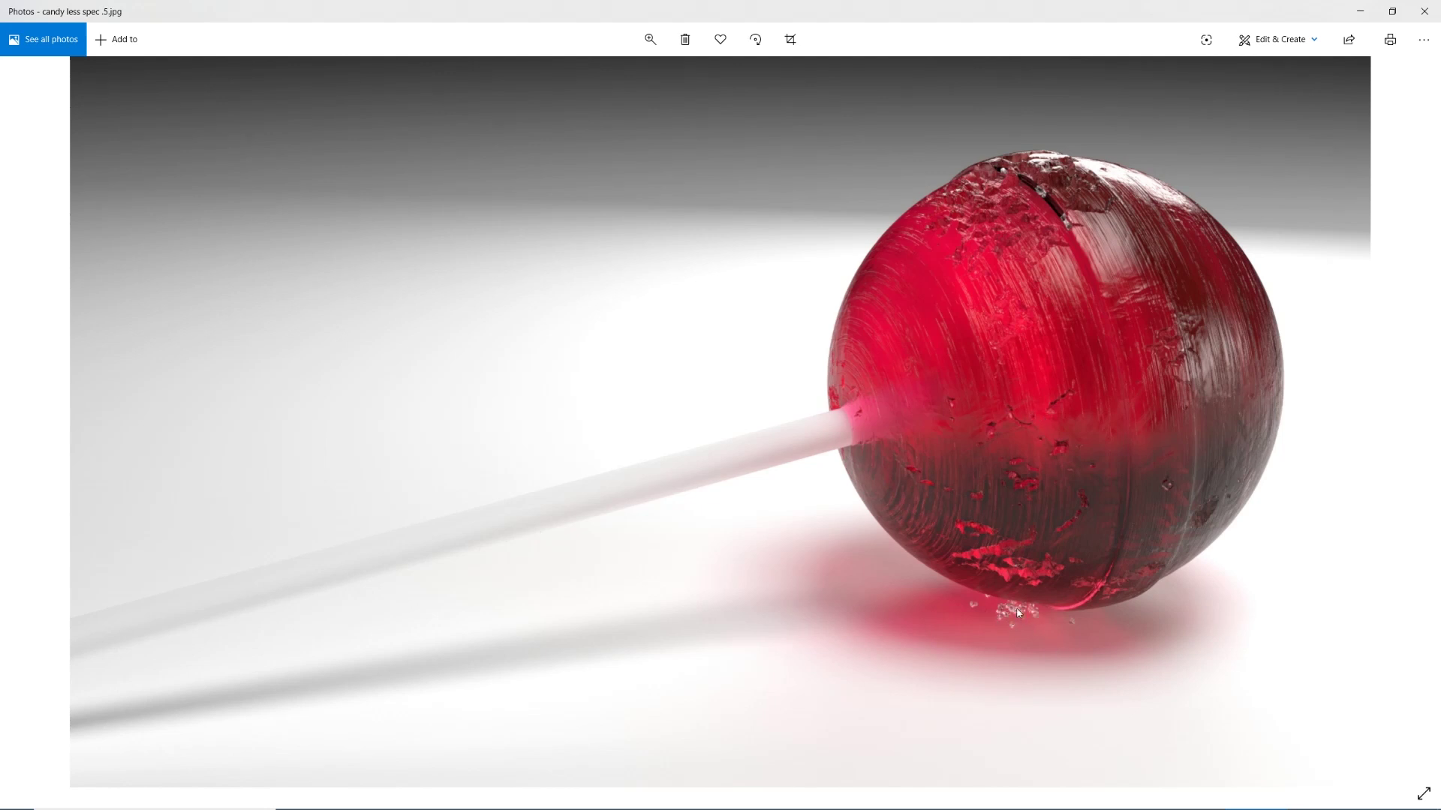
- Look through the Candy_0001, Candy and candy less spec renders again, close the image viewer and return to Cinema 4D
mouse_move(35, 425)
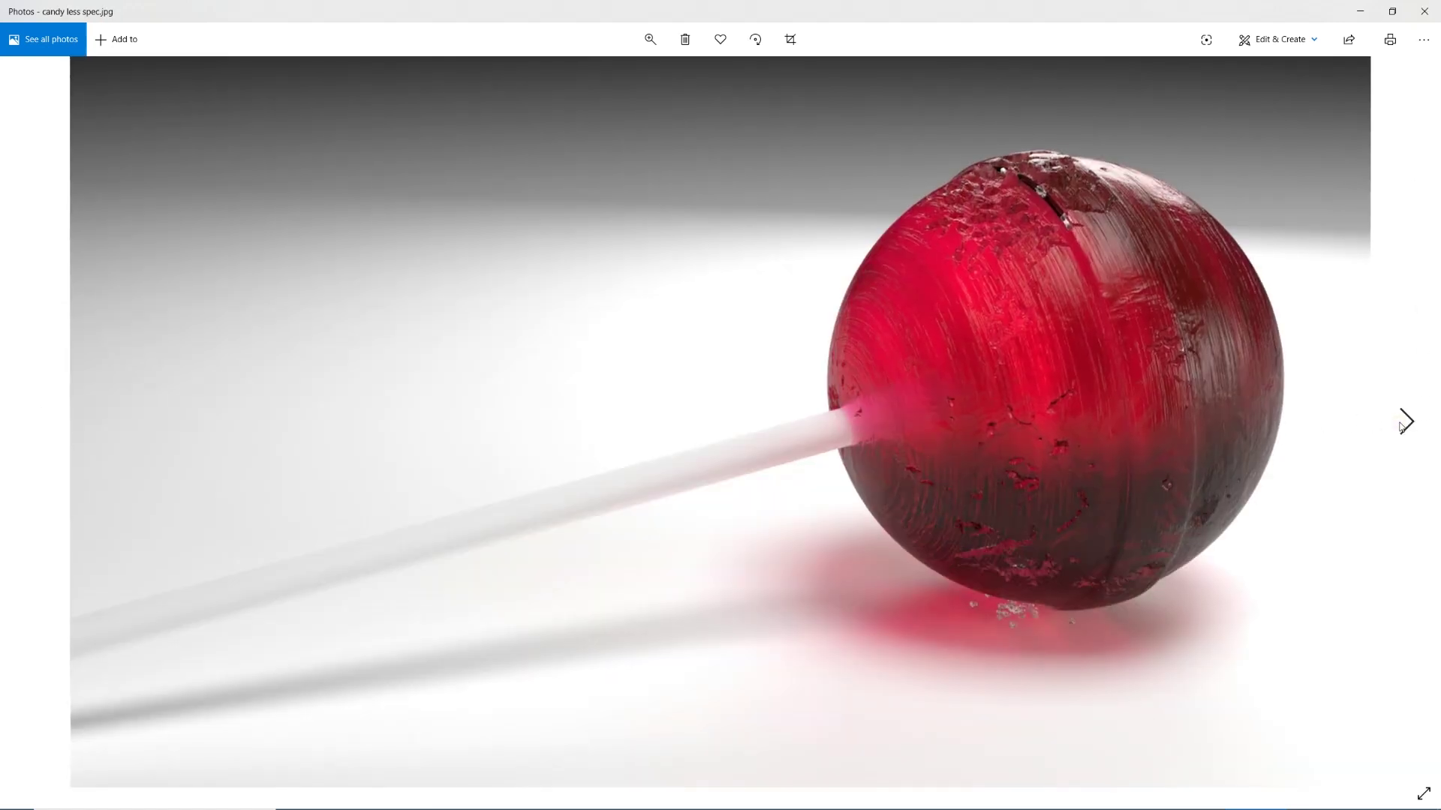
click(1405, 423)
click(1407, 423)
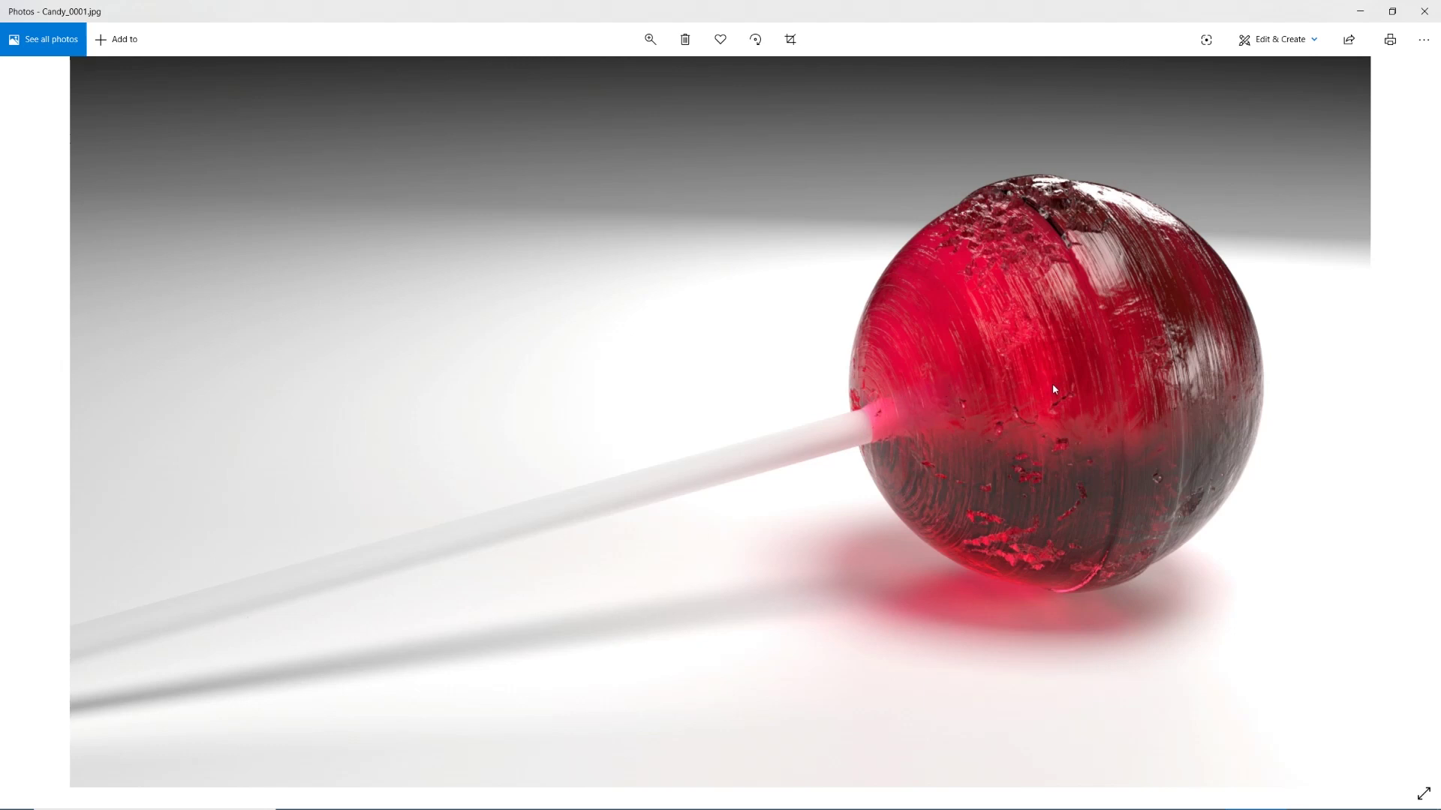
click(34, 421)
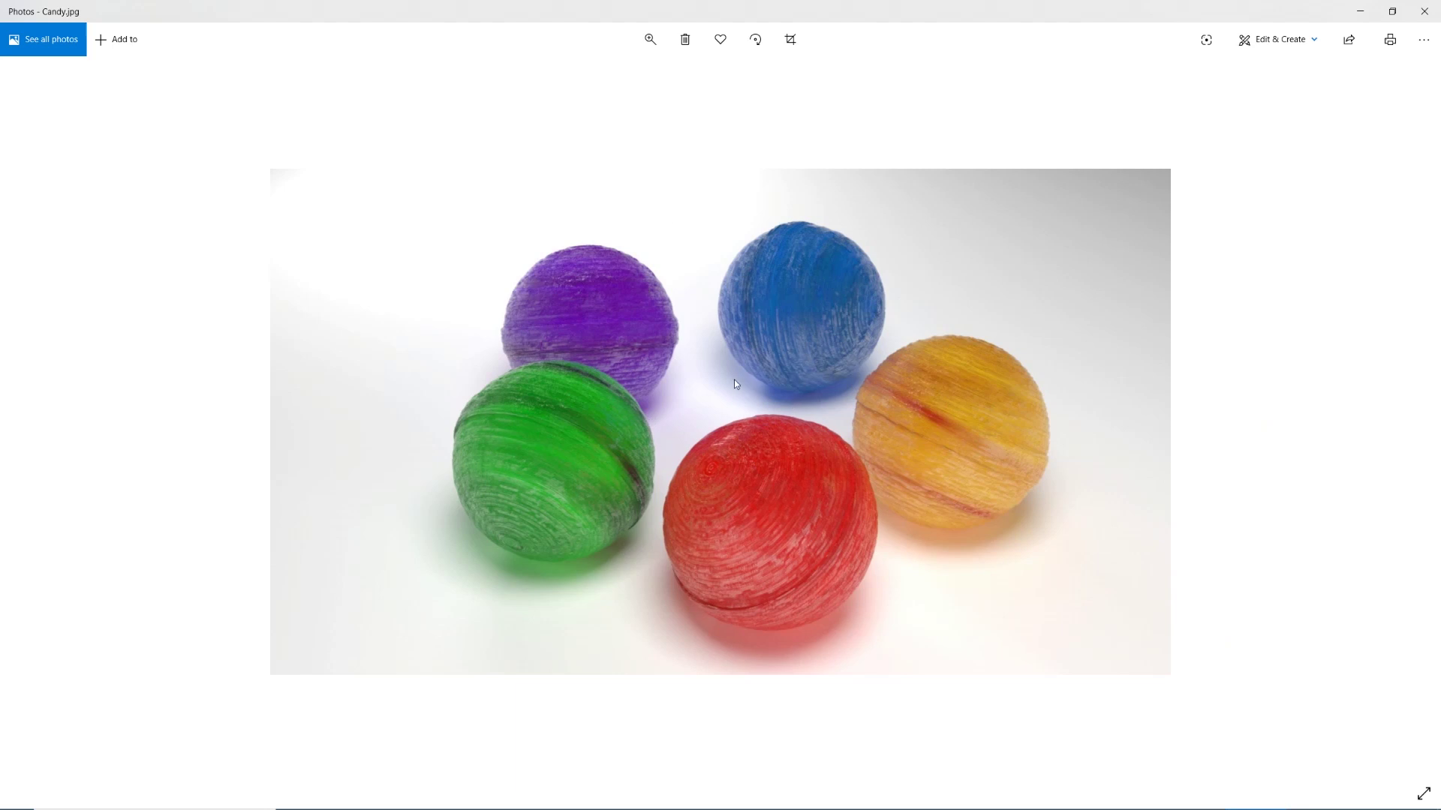
click(34, 420)
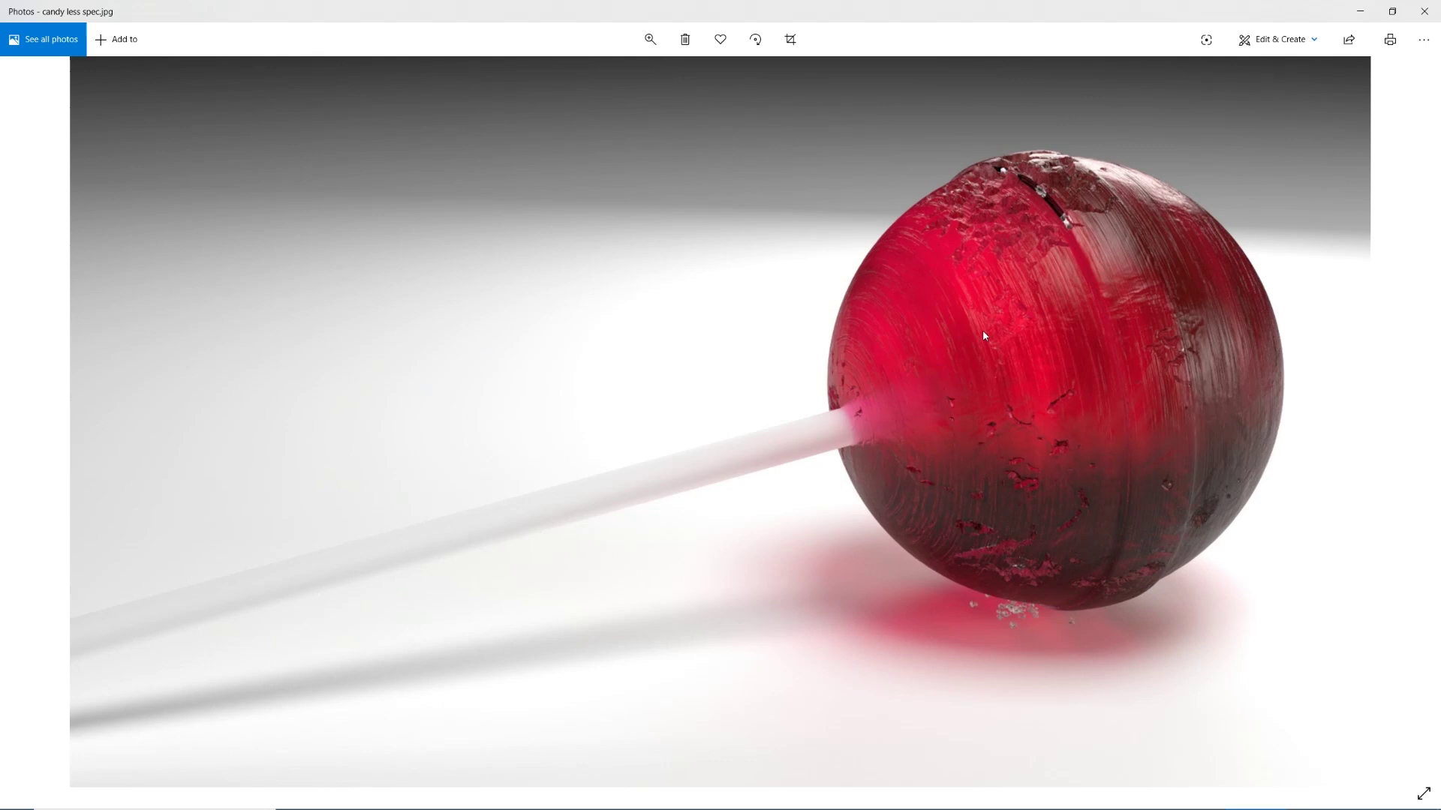
click(1423, 12)
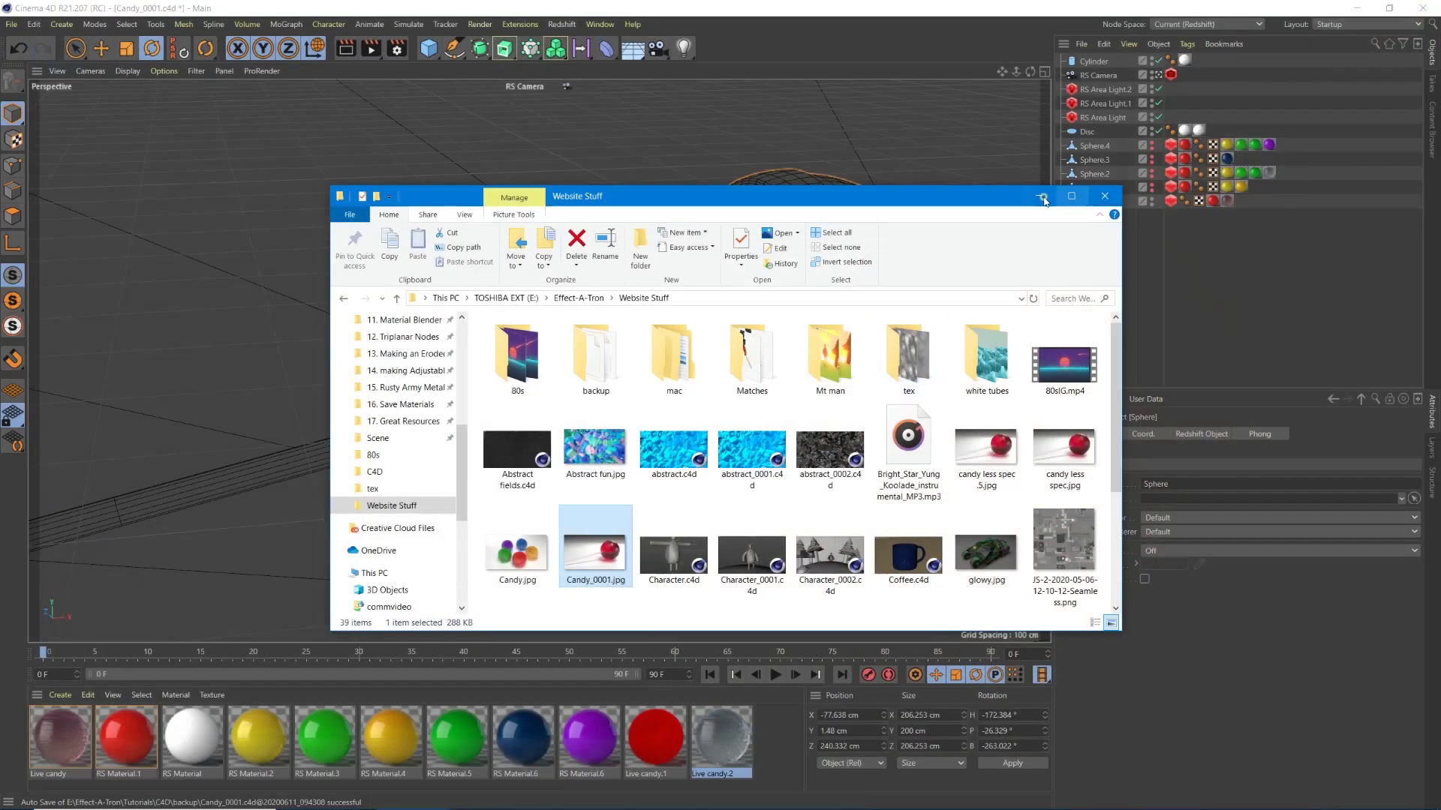
click(647, 337)
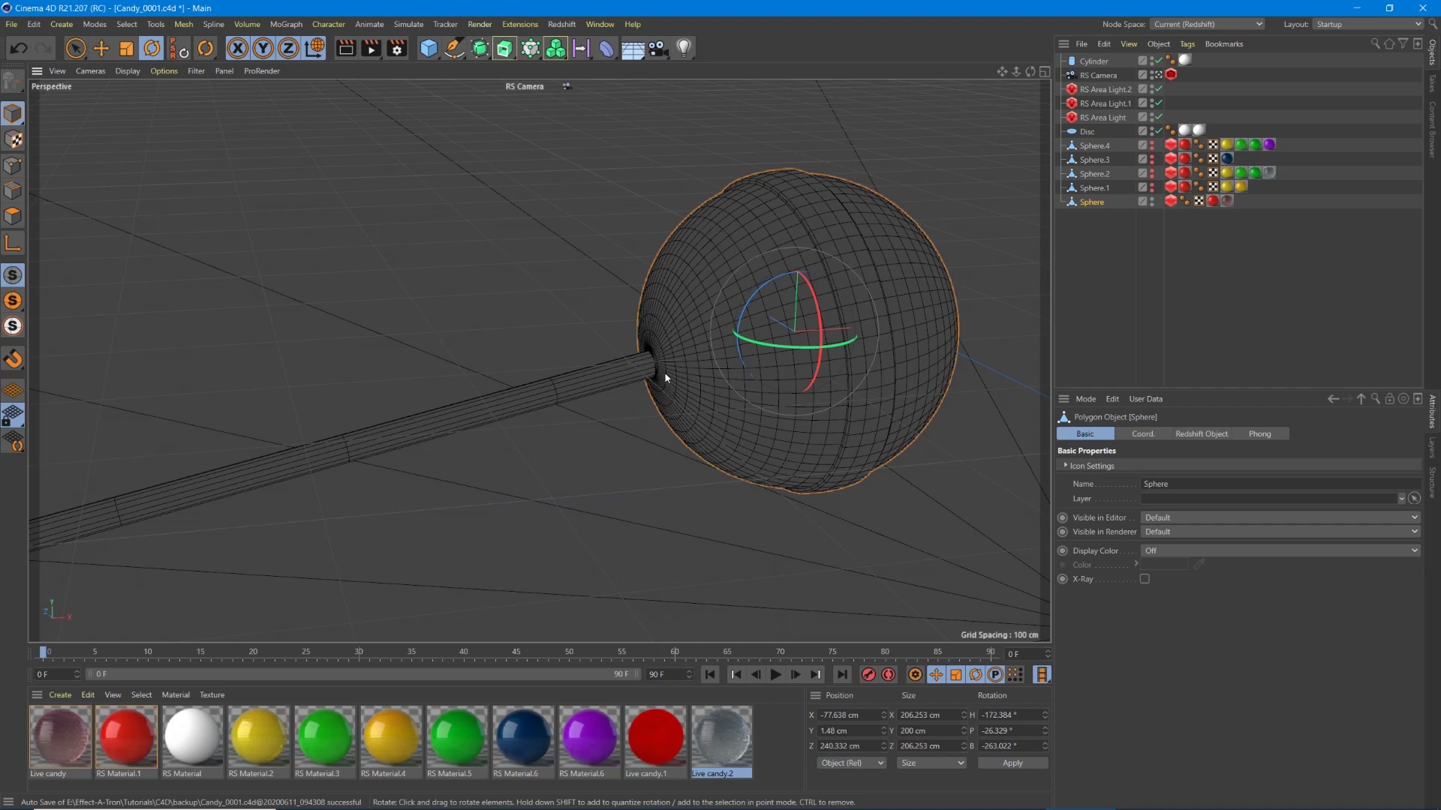
- Examine the Redshift render settings' Unified Sampling values and the Sampling Overrides for reflection, refraction and light
click(561, 24)
click(406, 50)
click(397, 48)
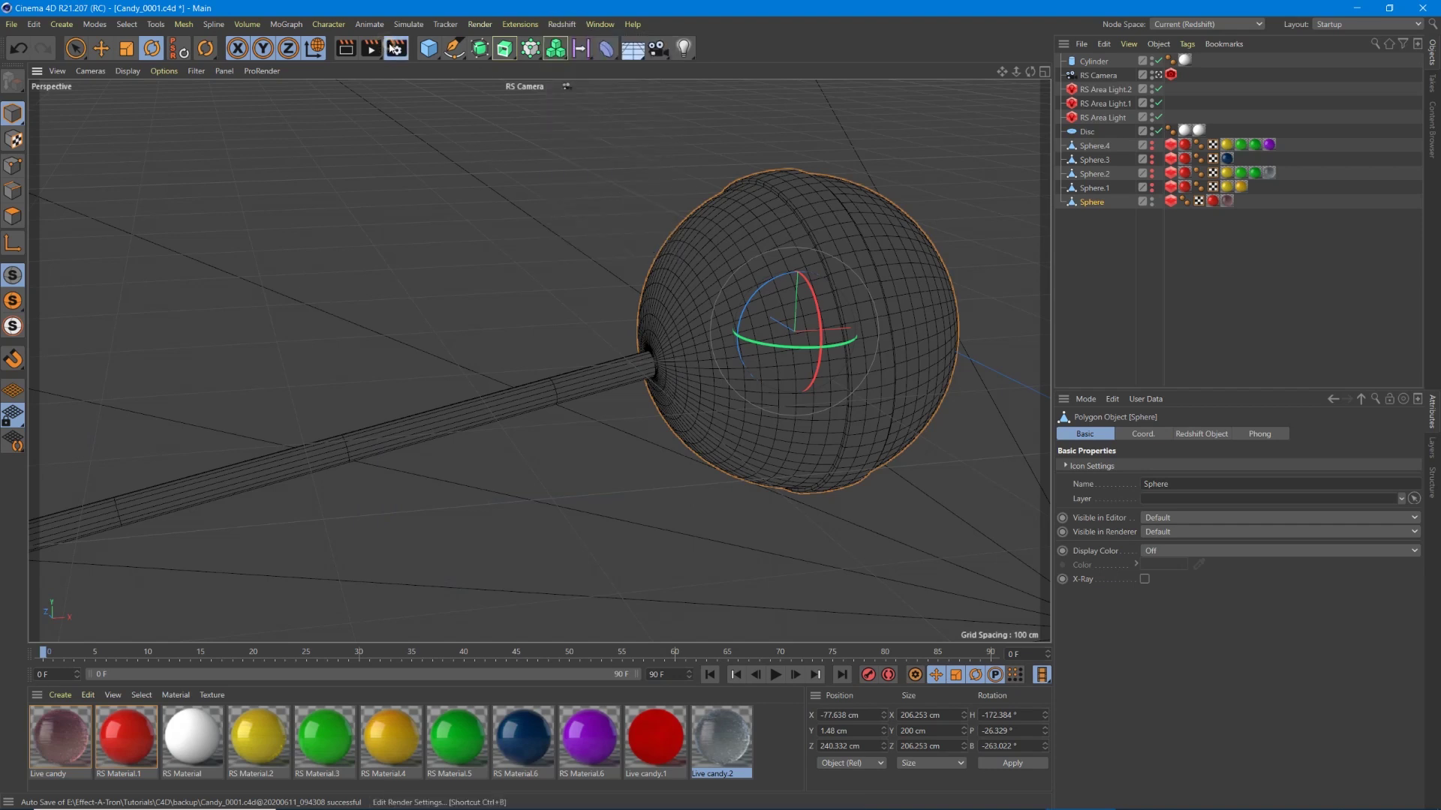
click(429, 140)
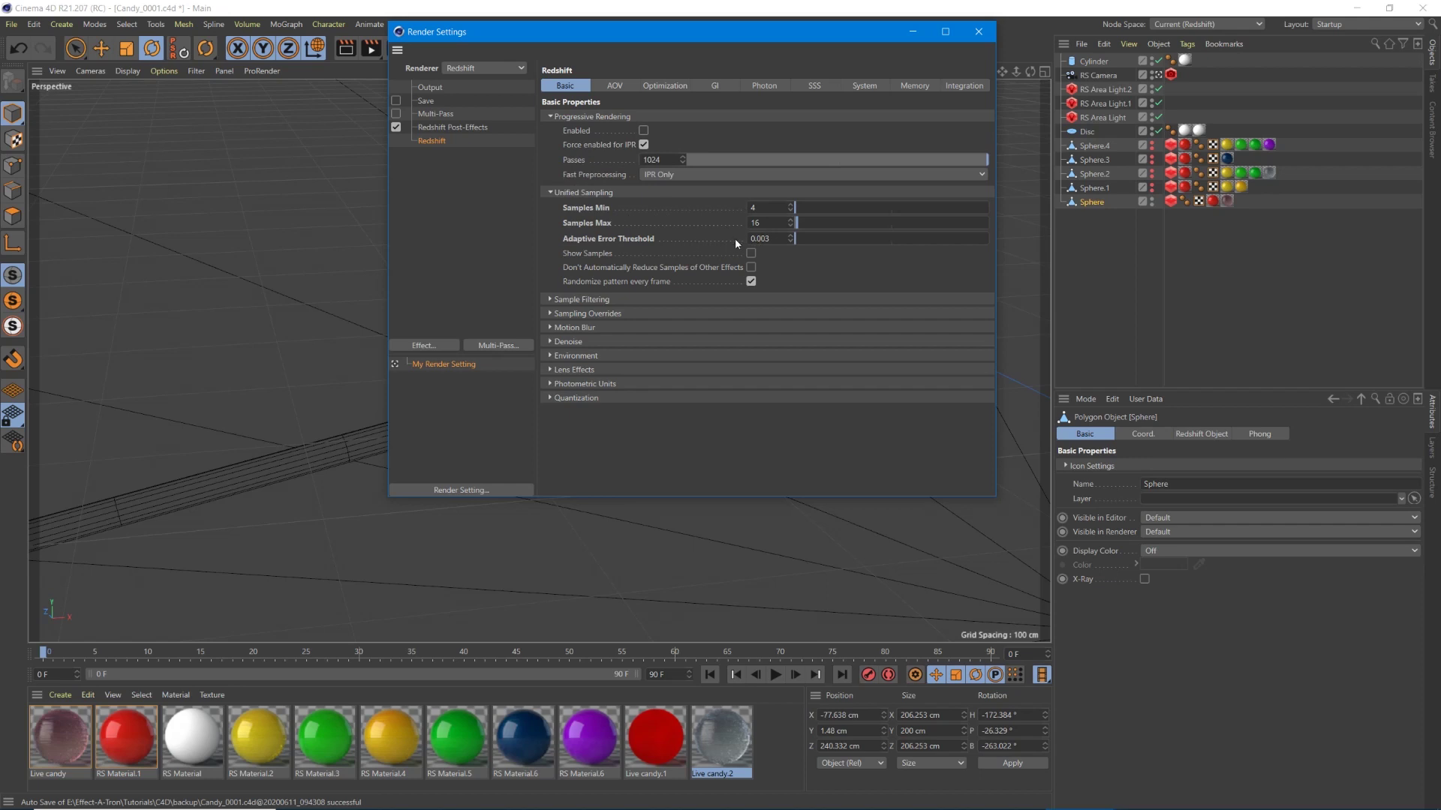
click(556, 313)
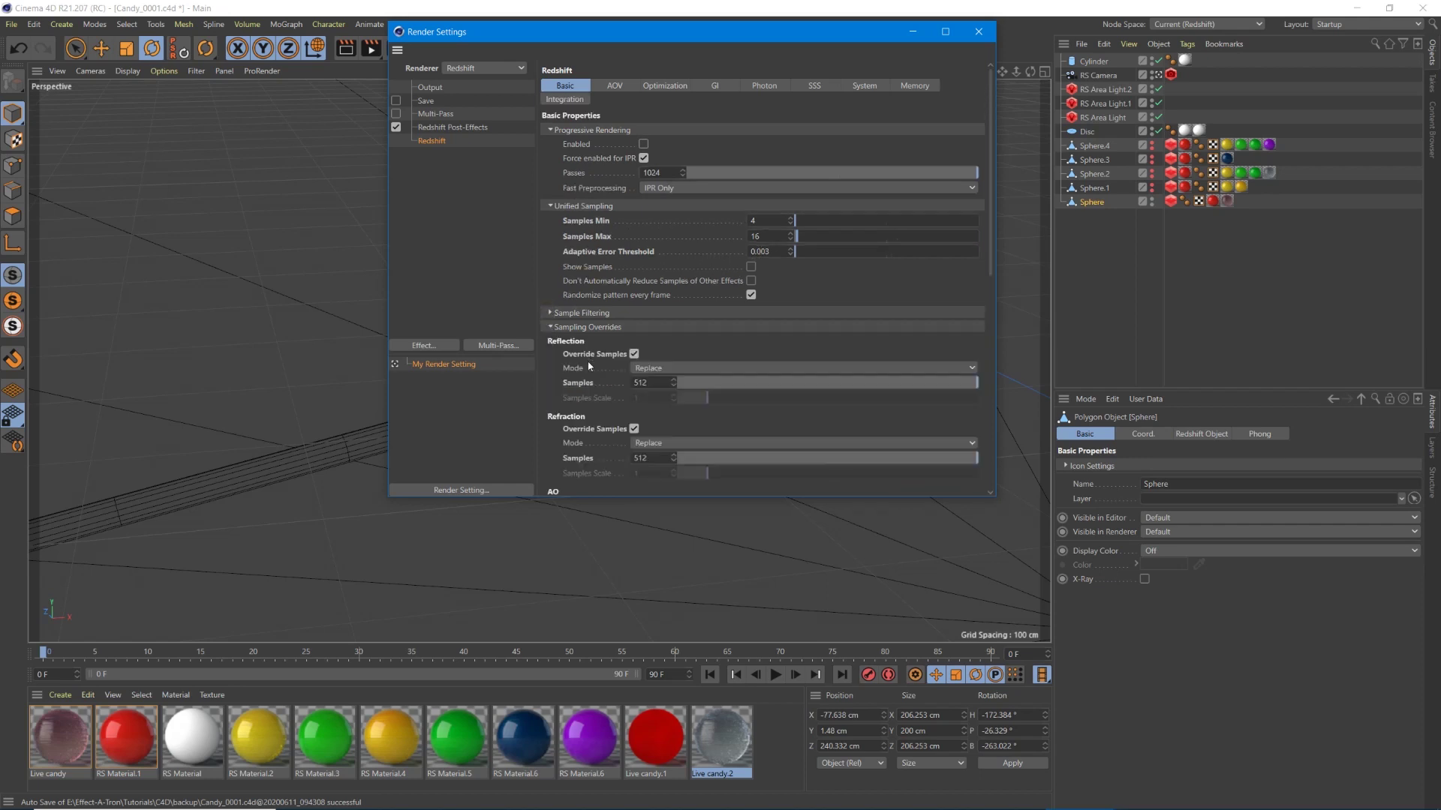
scroll(622, 295, down, 2)
scroll(596, 276, down, 5)
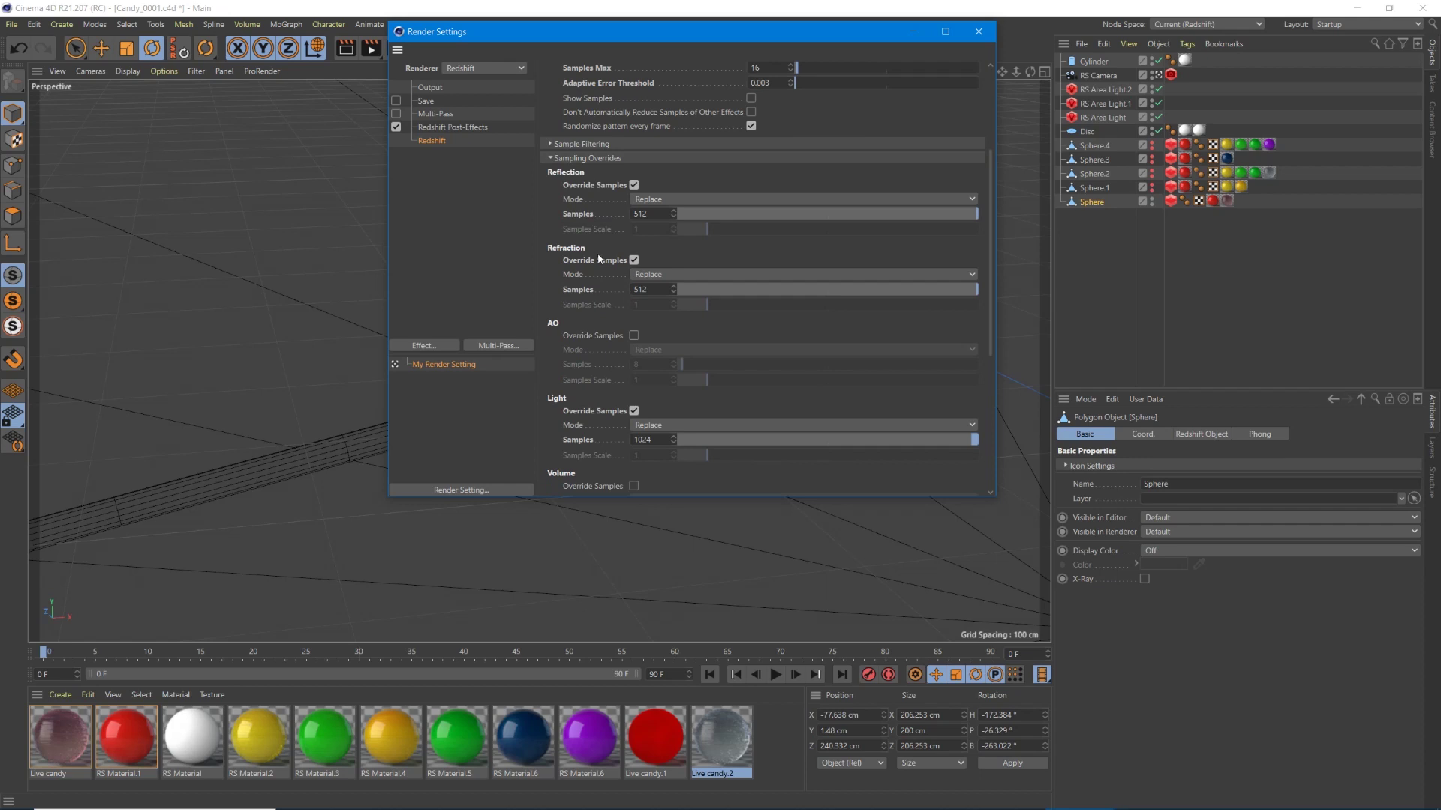
scroll(579, 347, down, 5)
scroll(622, 103, up, 8)
scroll(622, 104, up, 4)
- Check the Redshift GI engines and the Brute Force GI ray count, and close the render settings
click(715, 84)
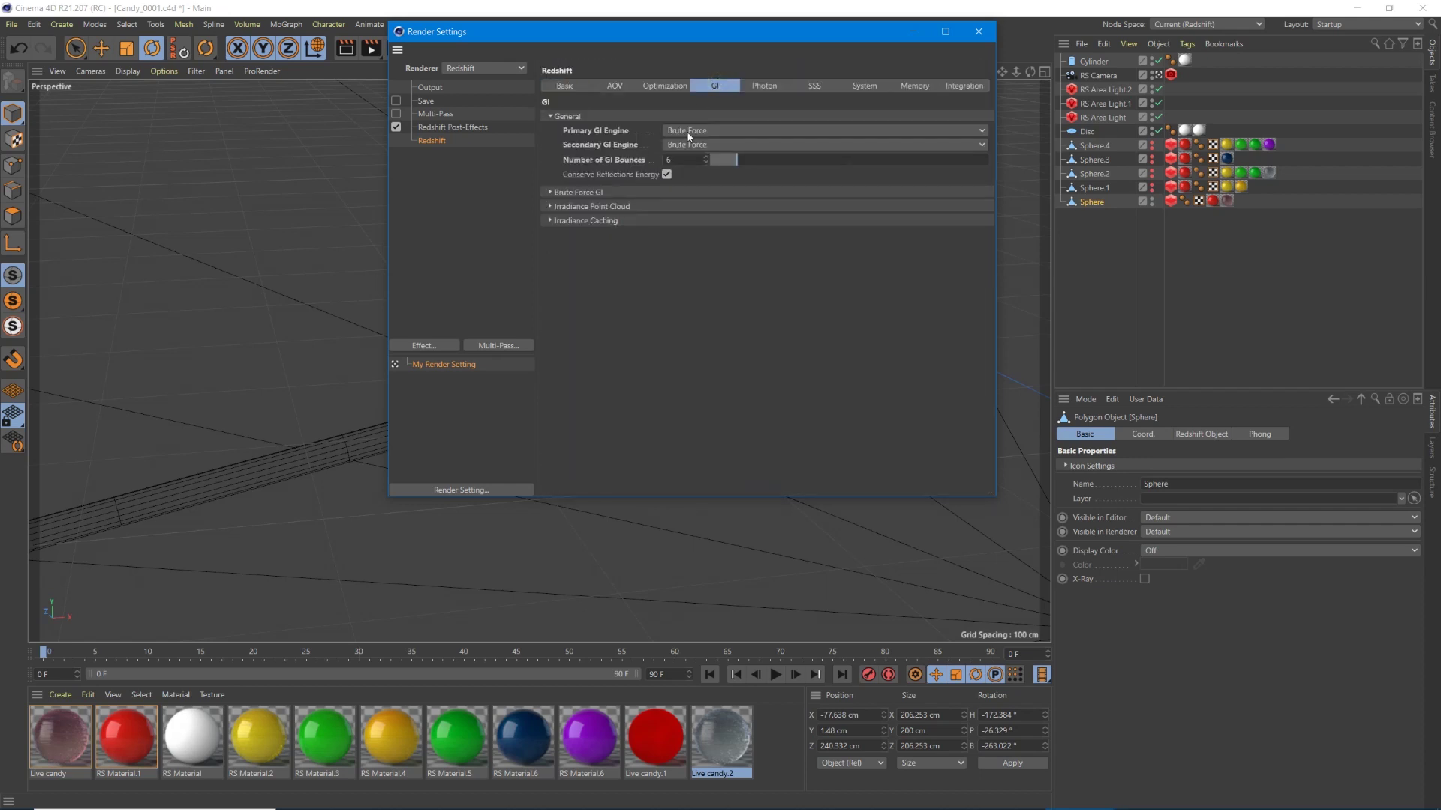
click(550, 192)
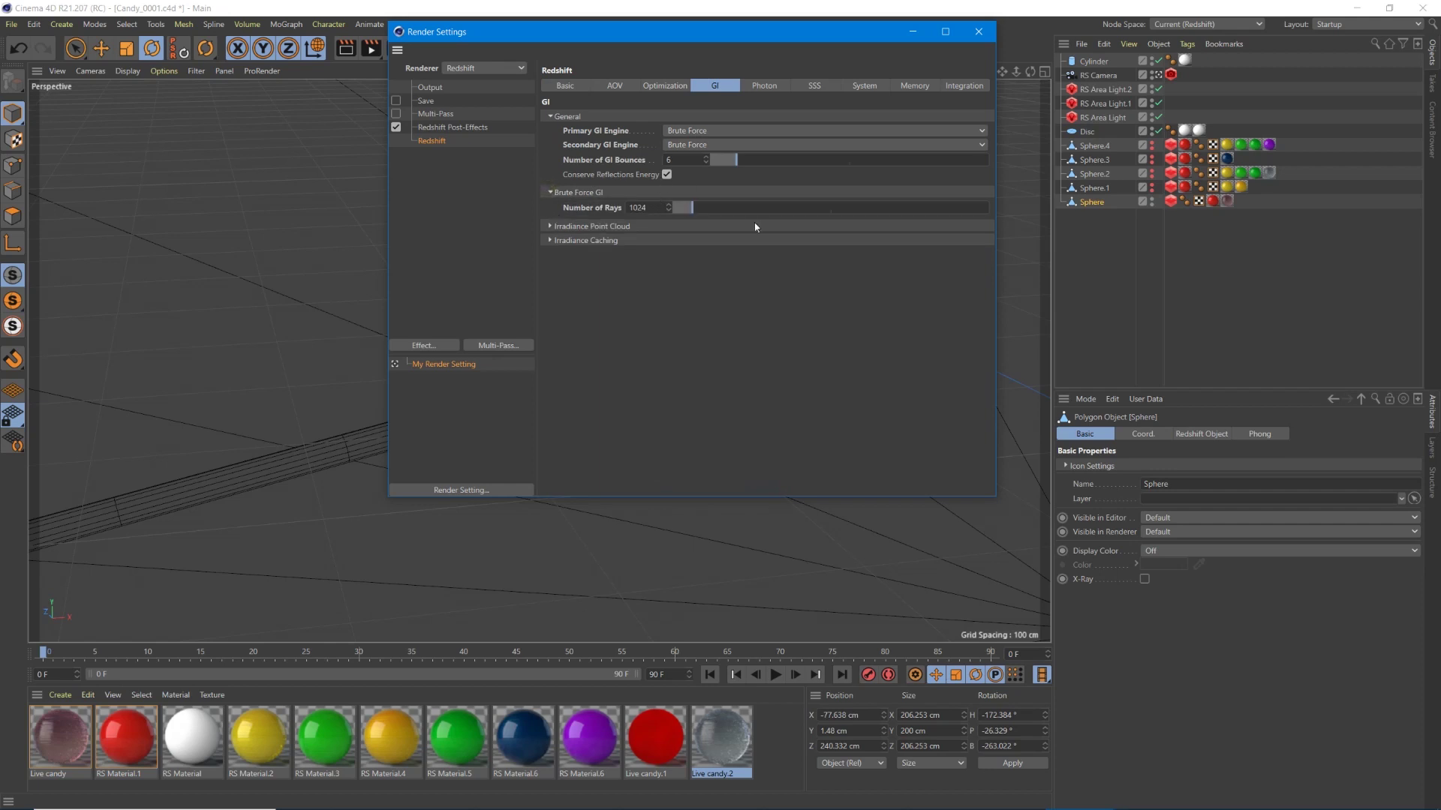
click(978, 32)
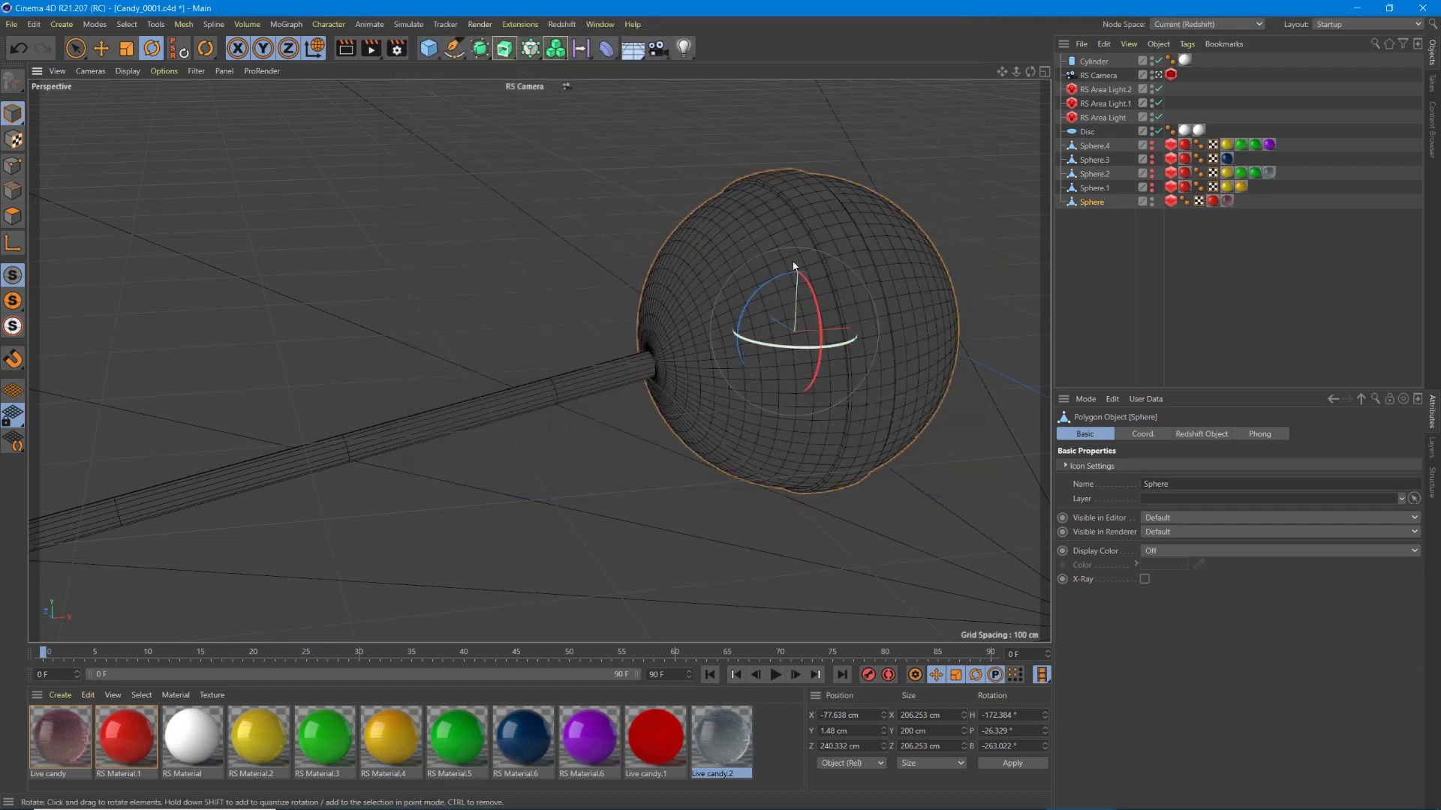
- Reopen the render settings to review Redshift's basic sampling properties once more, and close them
click(397, 48)
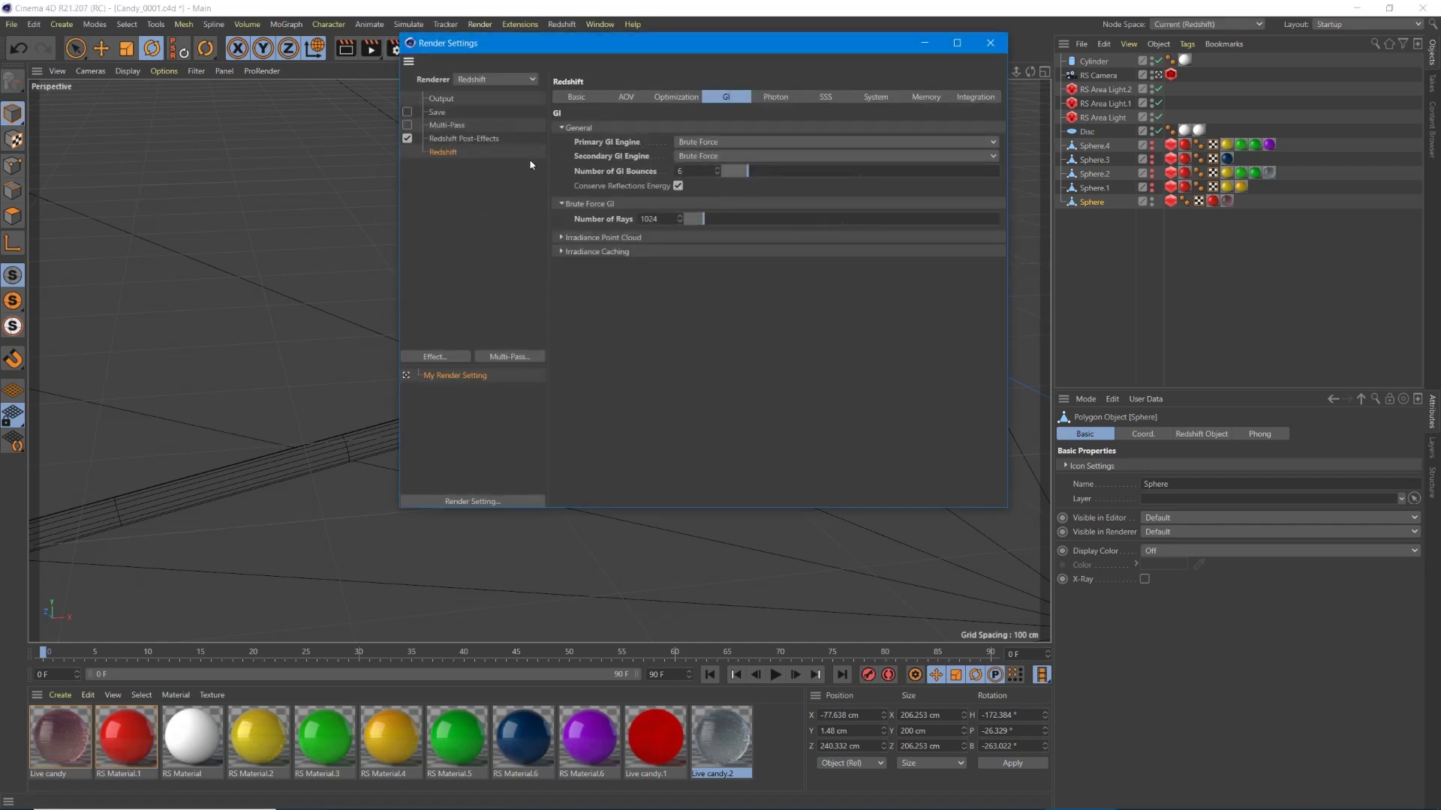
click(585, 96)
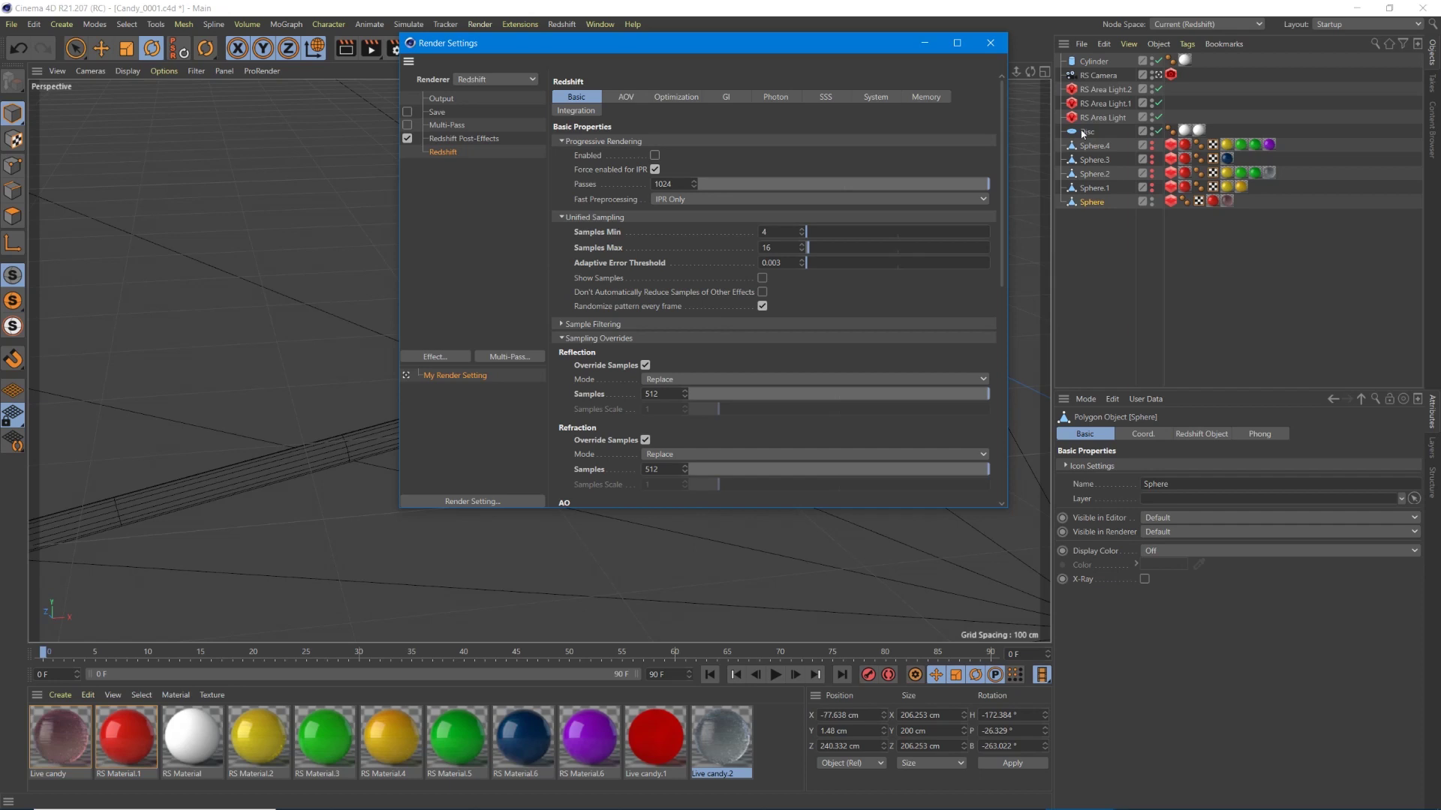
click(991, 43)
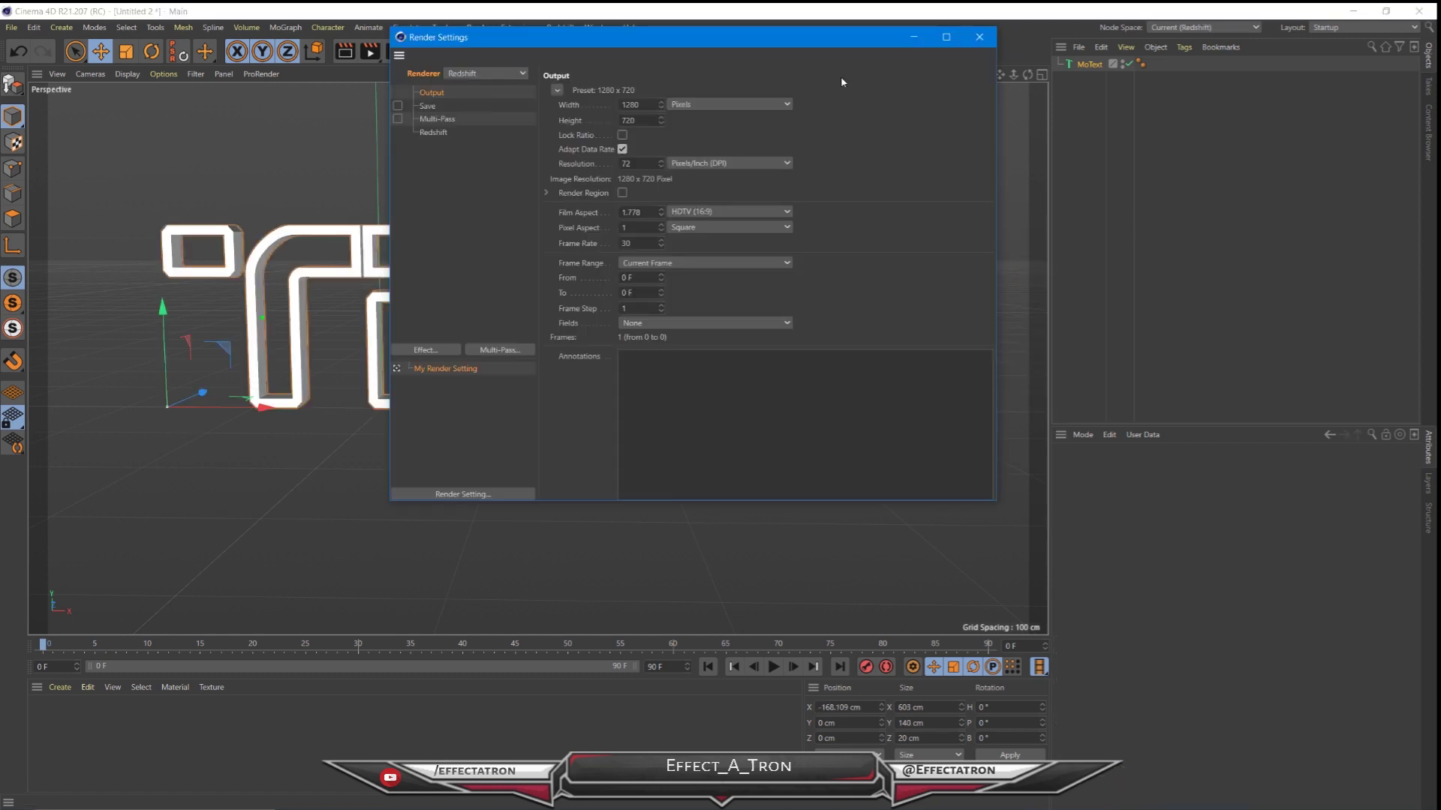
- Leave the TRON scene's render settings, create an RS Material, and connect an RS Curvature node to its Emission Color
click(979, 36)
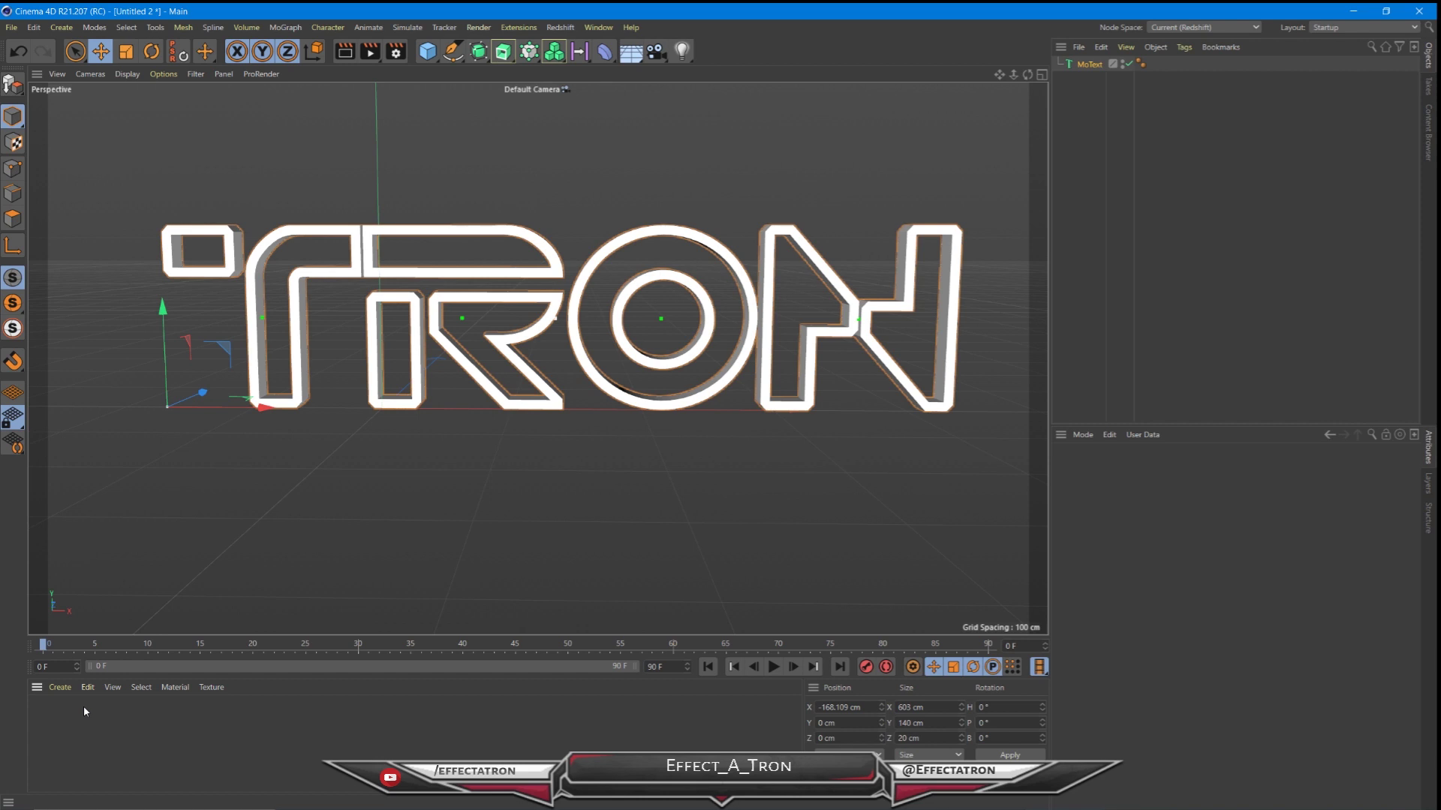
click(60, 687)
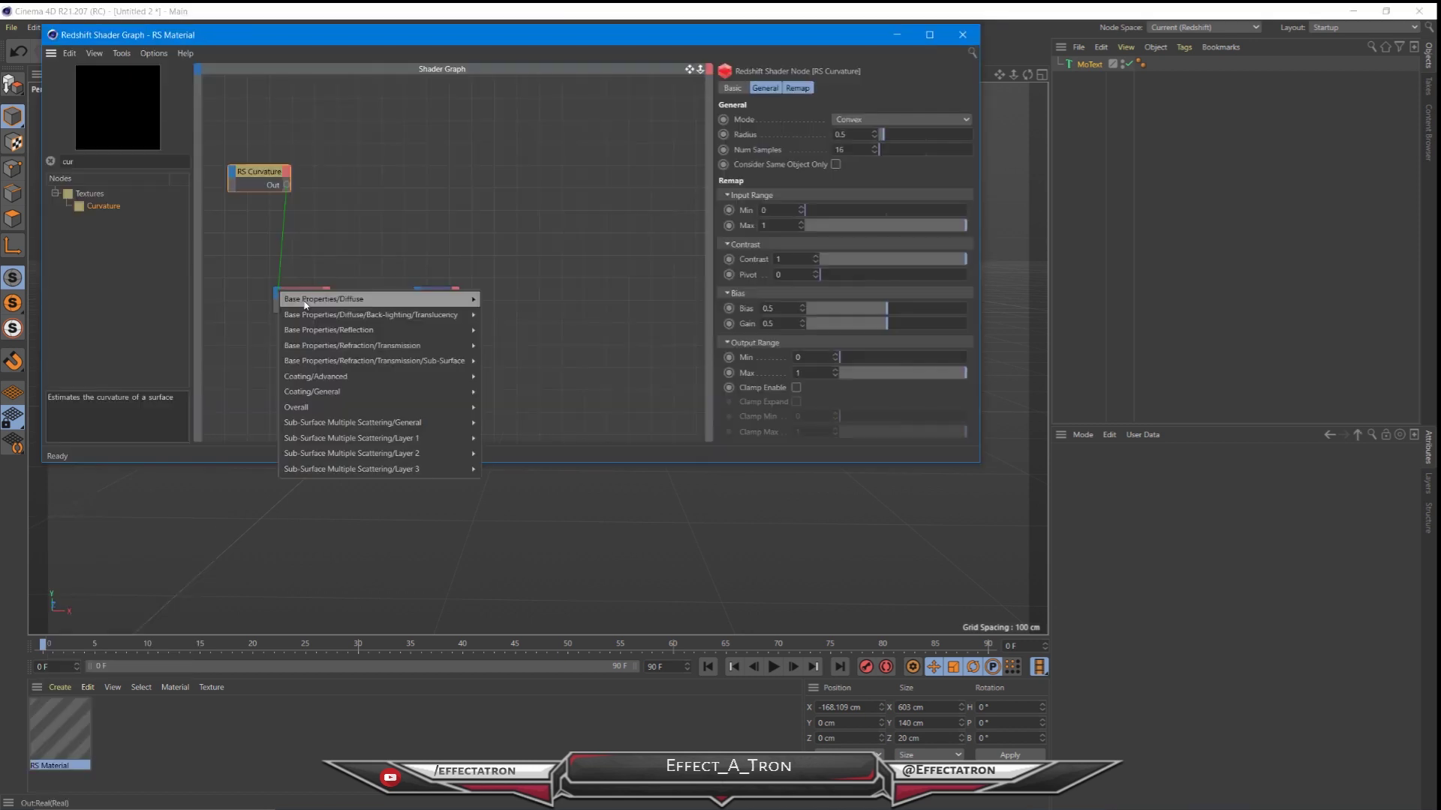
mouse_move(309, 304)
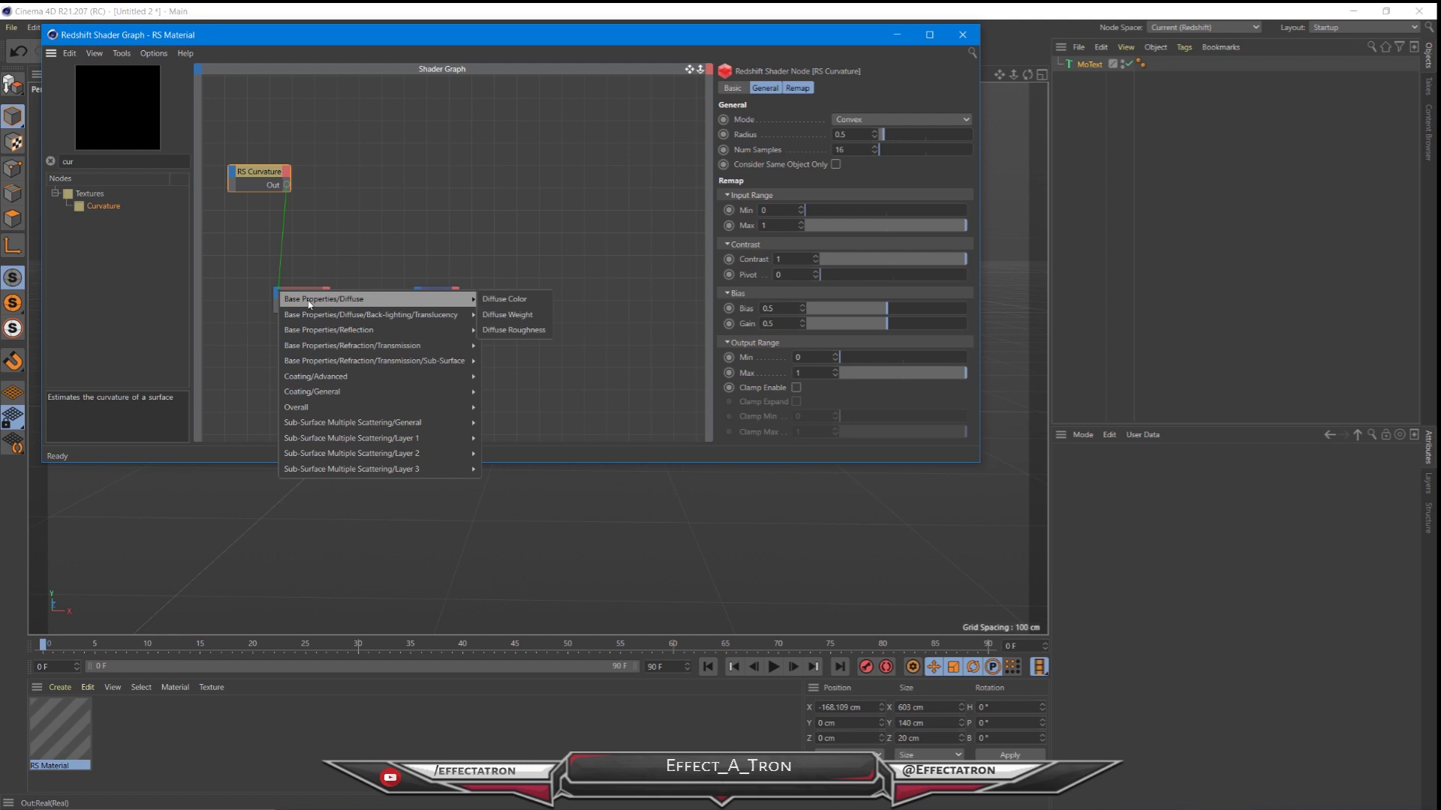
mouse_move(450, 406)
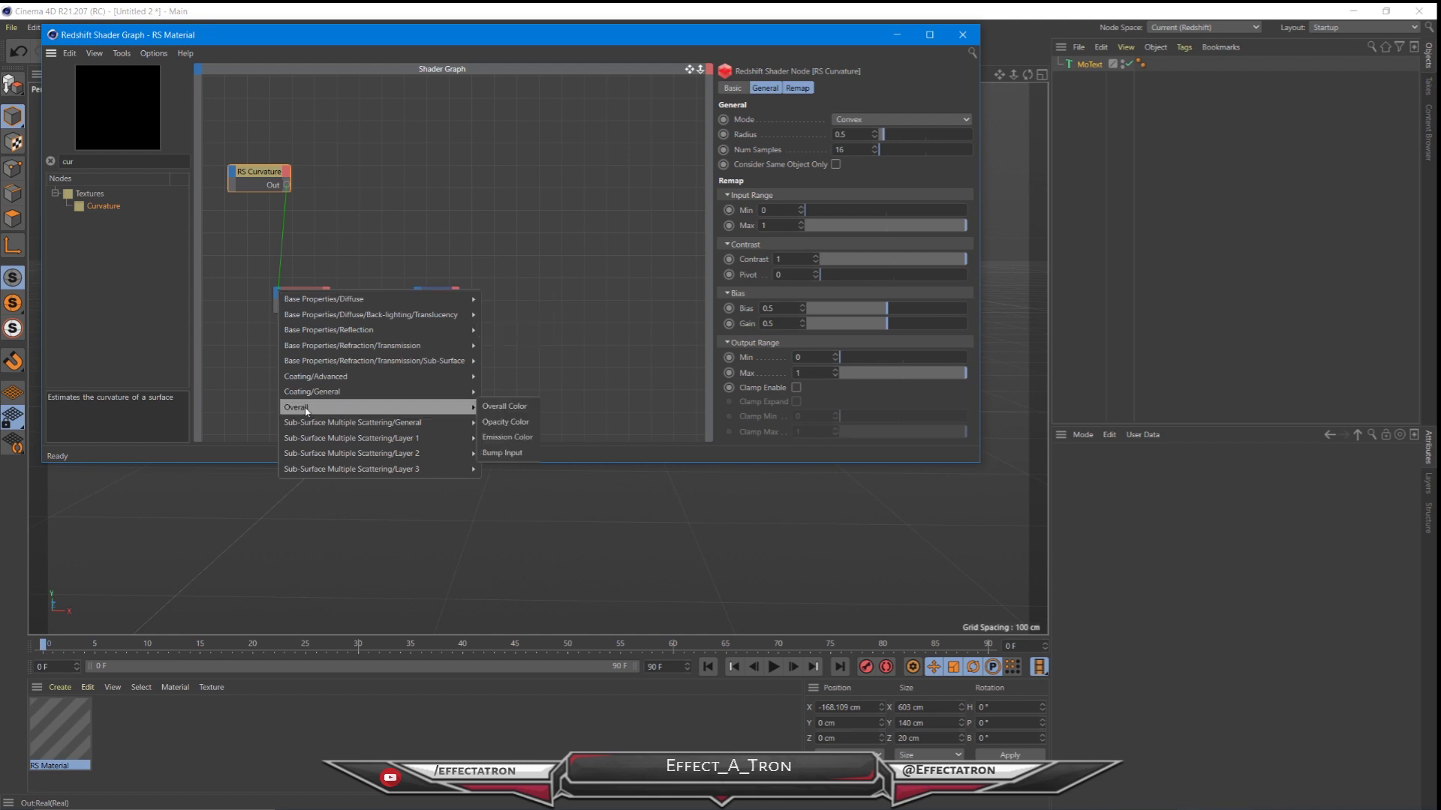
click(507, 437)
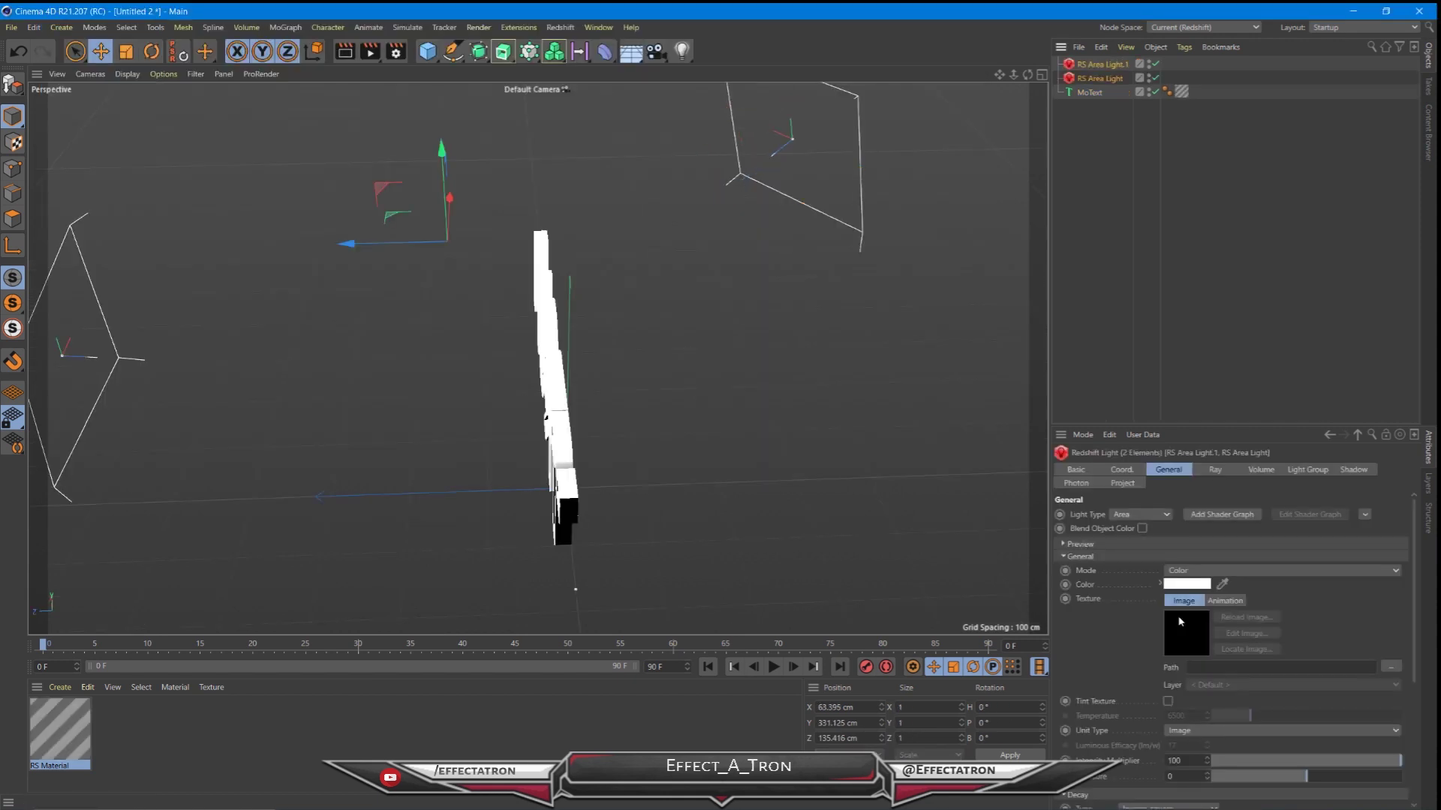
- Set the Intensity Multiplier of both RS Area Lights to 10
text(10)
key(Return)
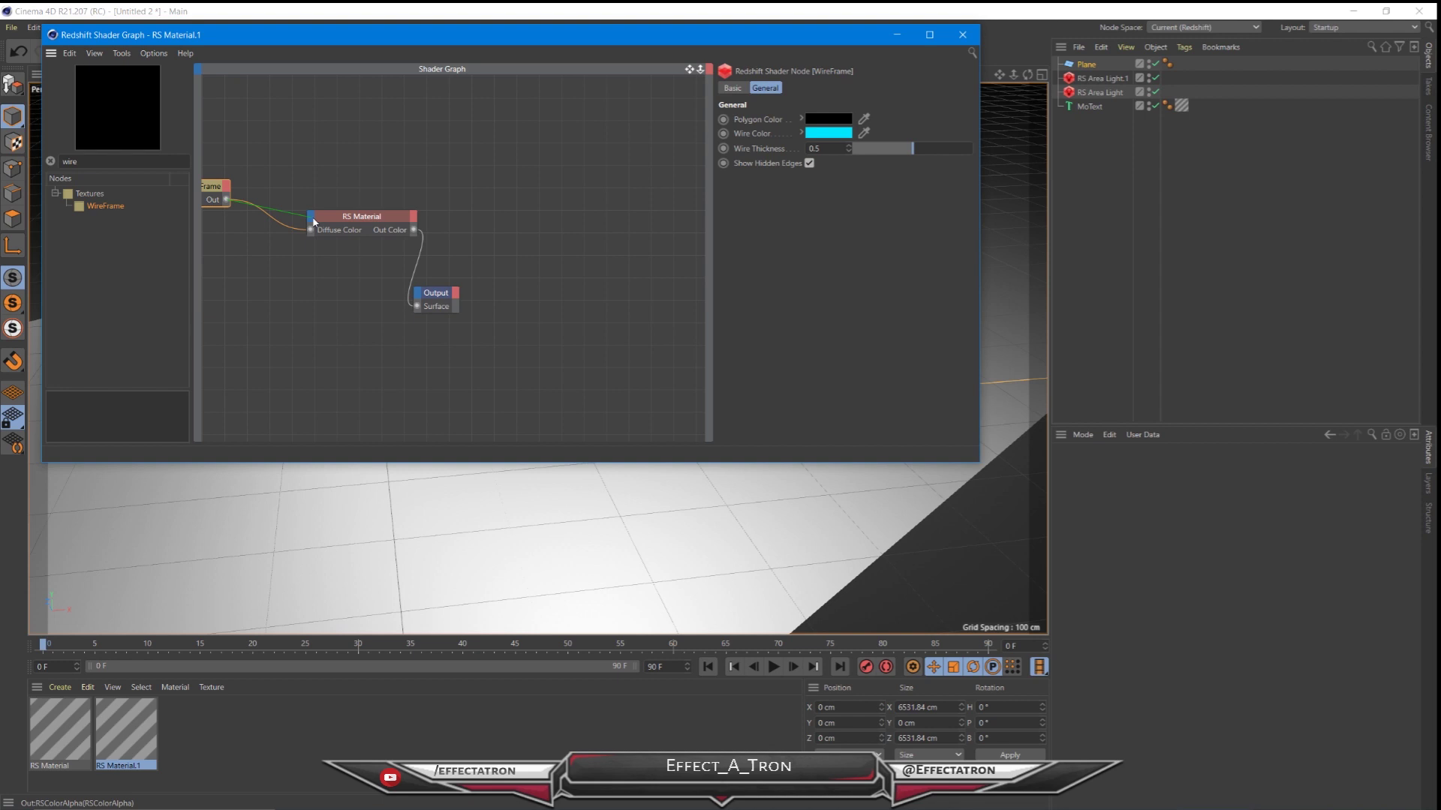
- Make a second connection from the WireFrame node to RS Material.1's shader, and set the curvature material's Emission Weight to 1.064
drag(314, 222, 316, 225)
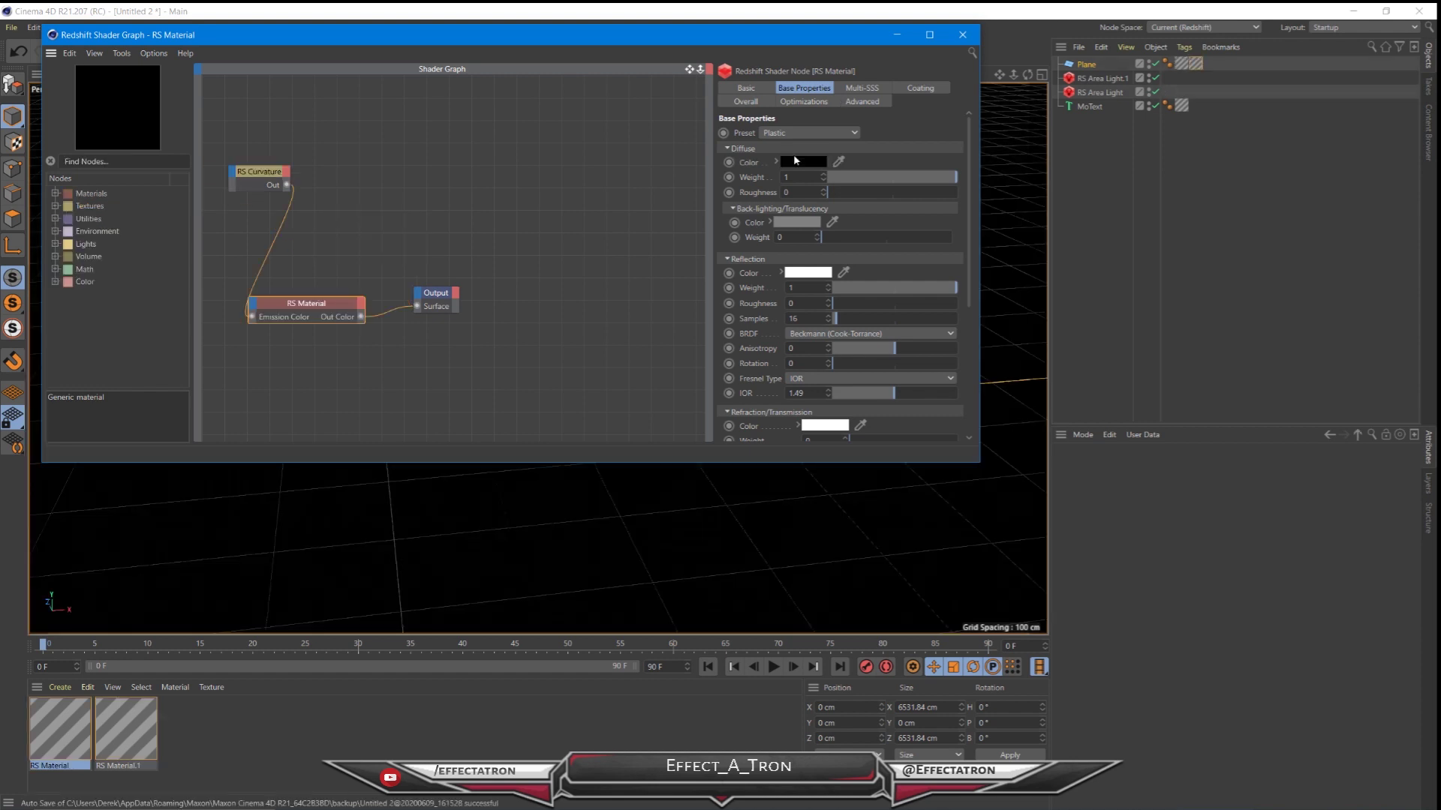
click(745, 101)
drag(893, 175, 911, 178)
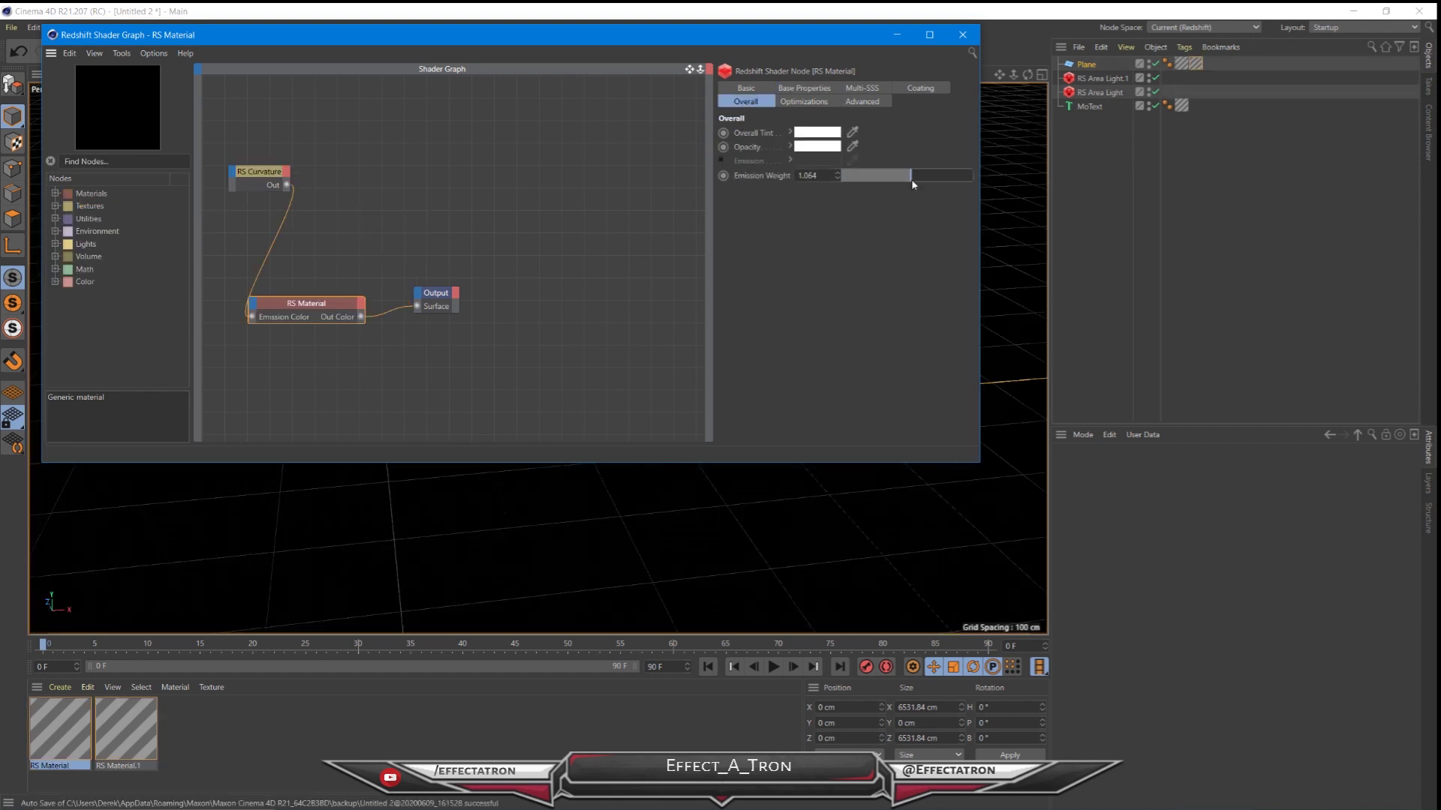
- Move the render view higher and set the RS Ramp's end knot to light blue (H 192°, S 49 %, V 100 %)
click(962, 34)
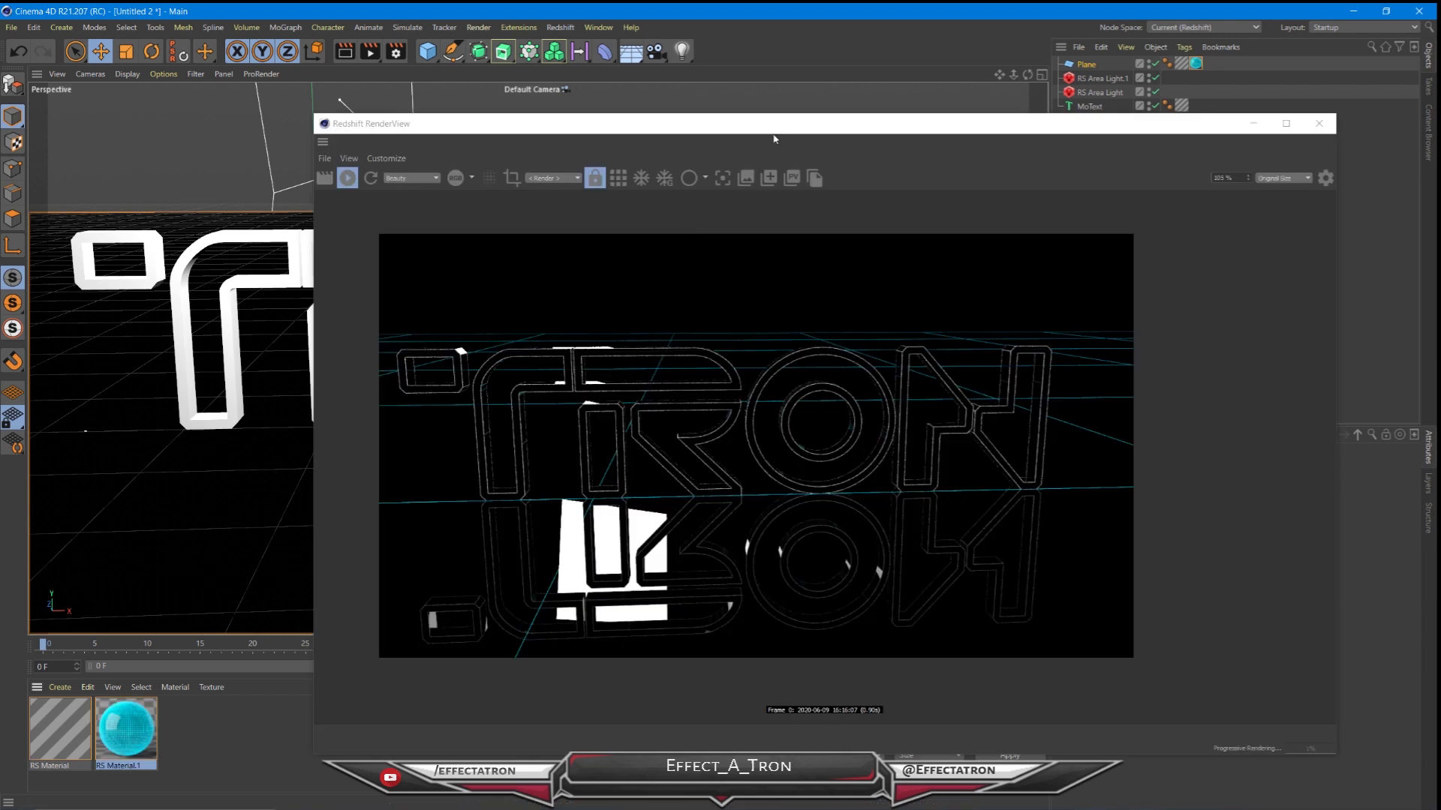
drag(774, 135, 775, 109)
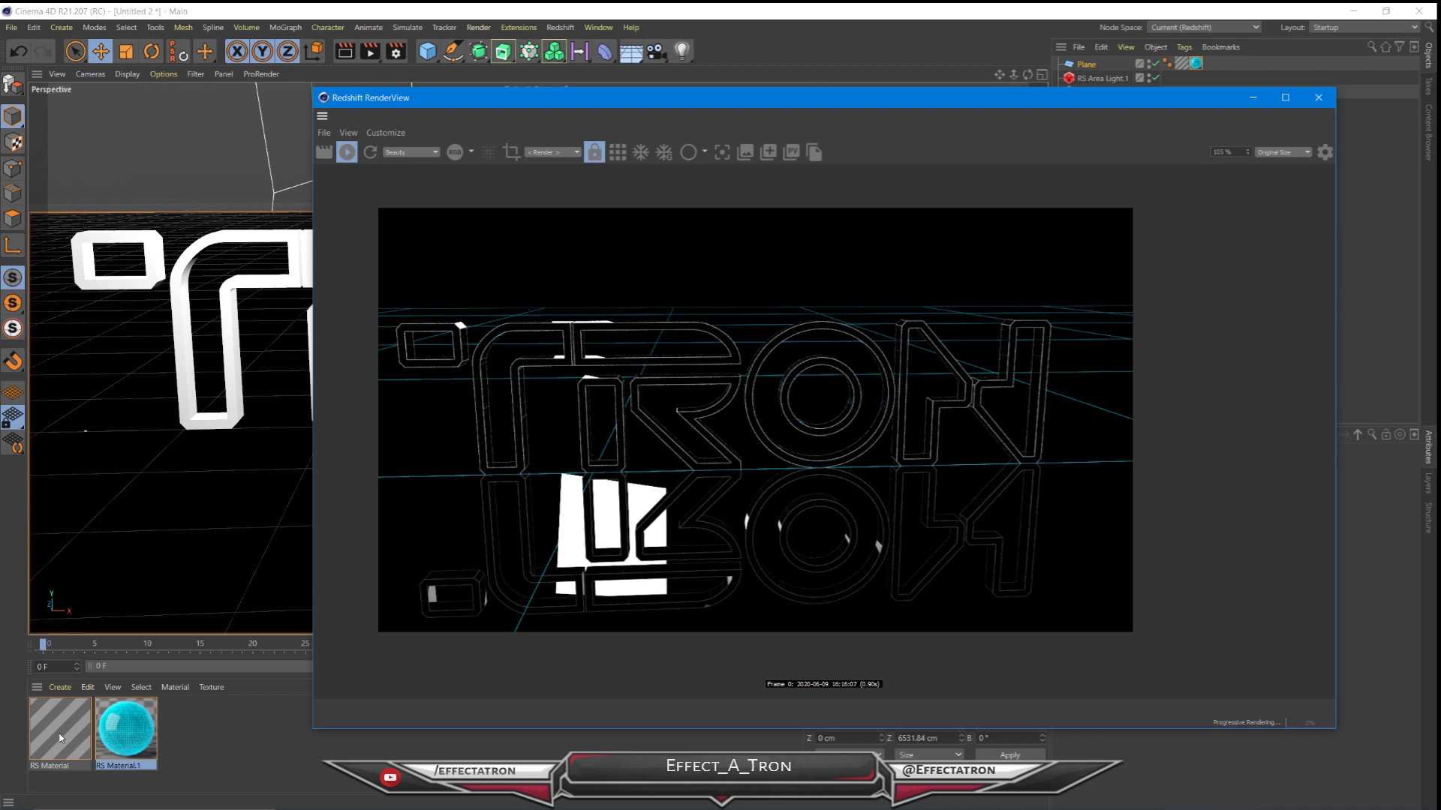
double_click(126, 727)
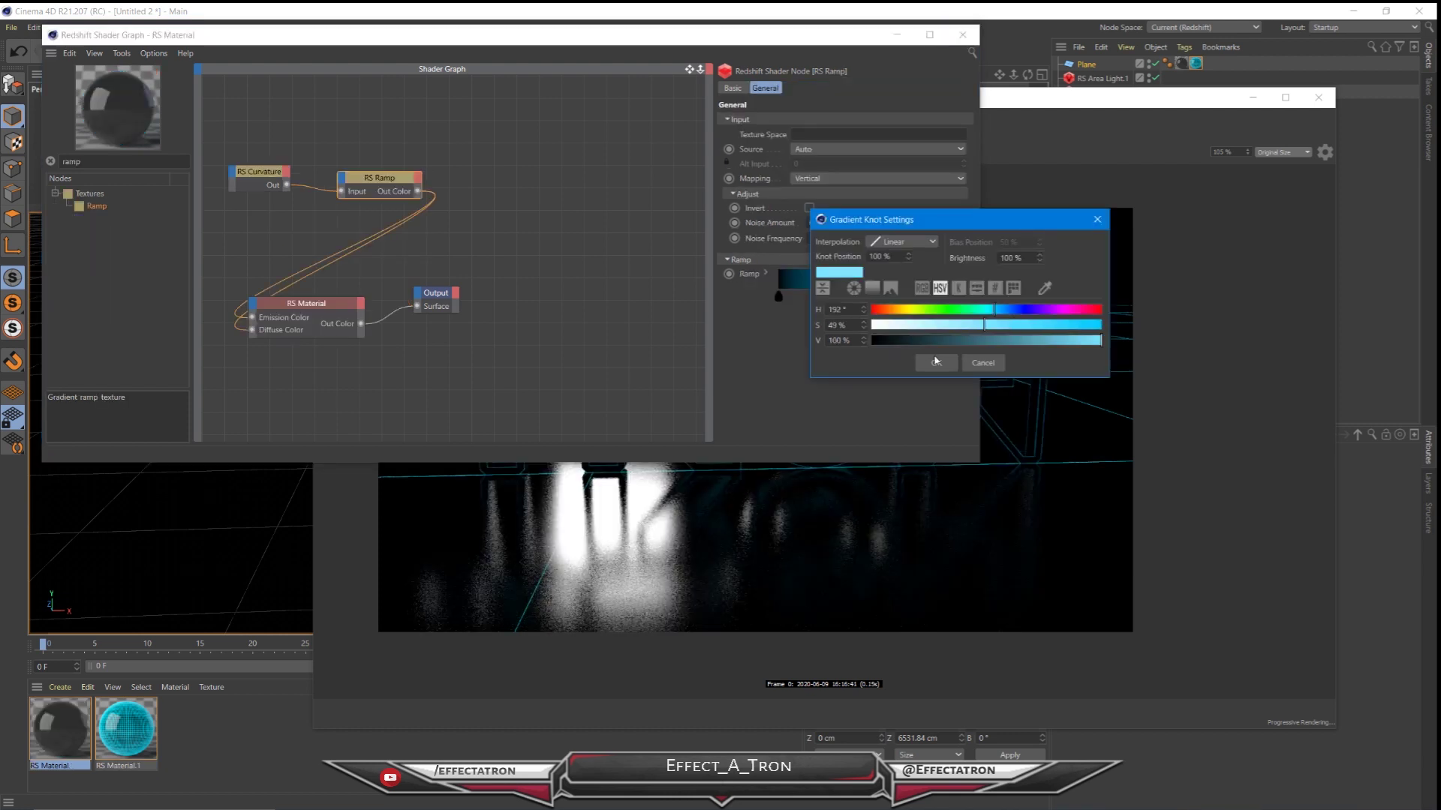
click(935, 363)
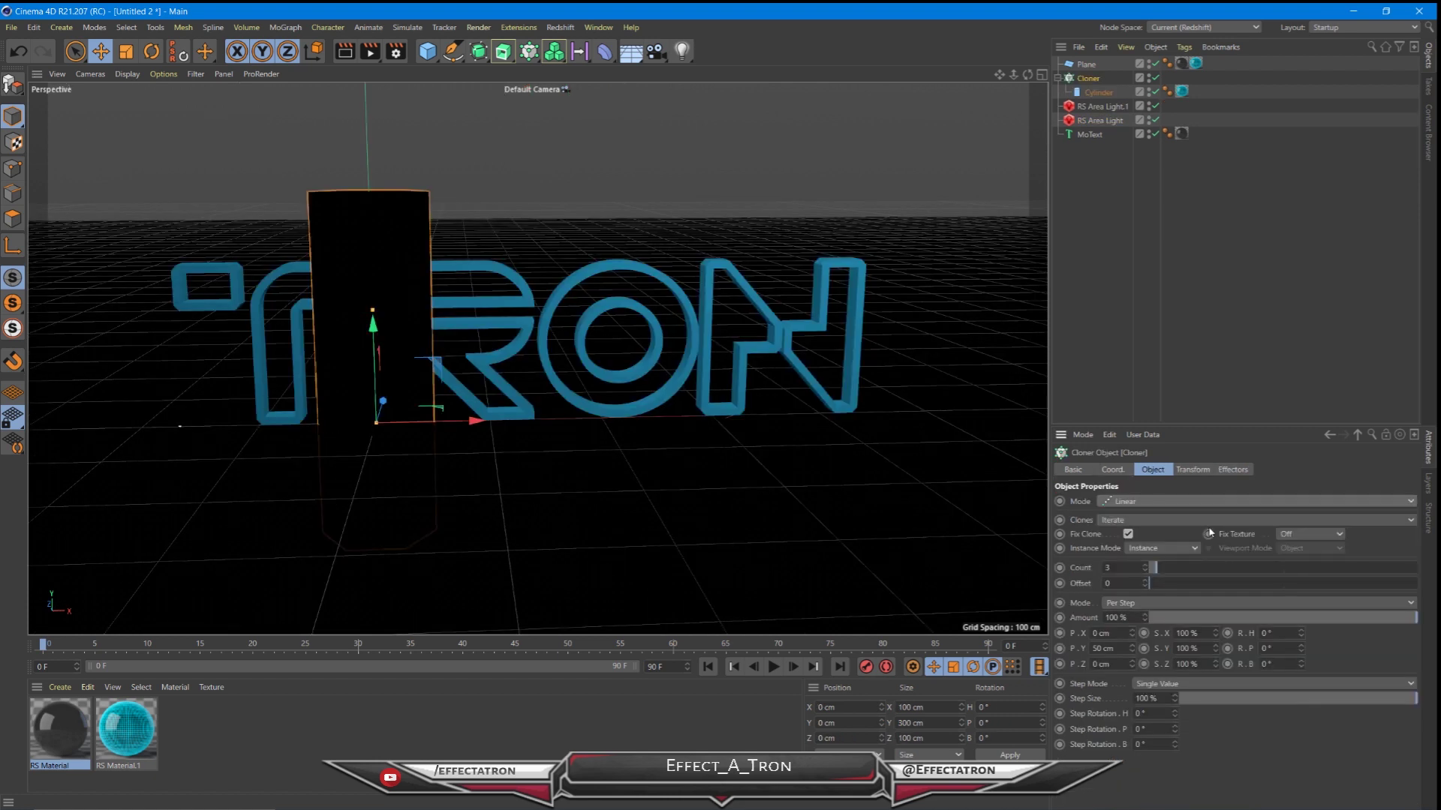
- Switch the Cloner's mode to Object and open the object properties of its Cylinder
click(1209, 530)
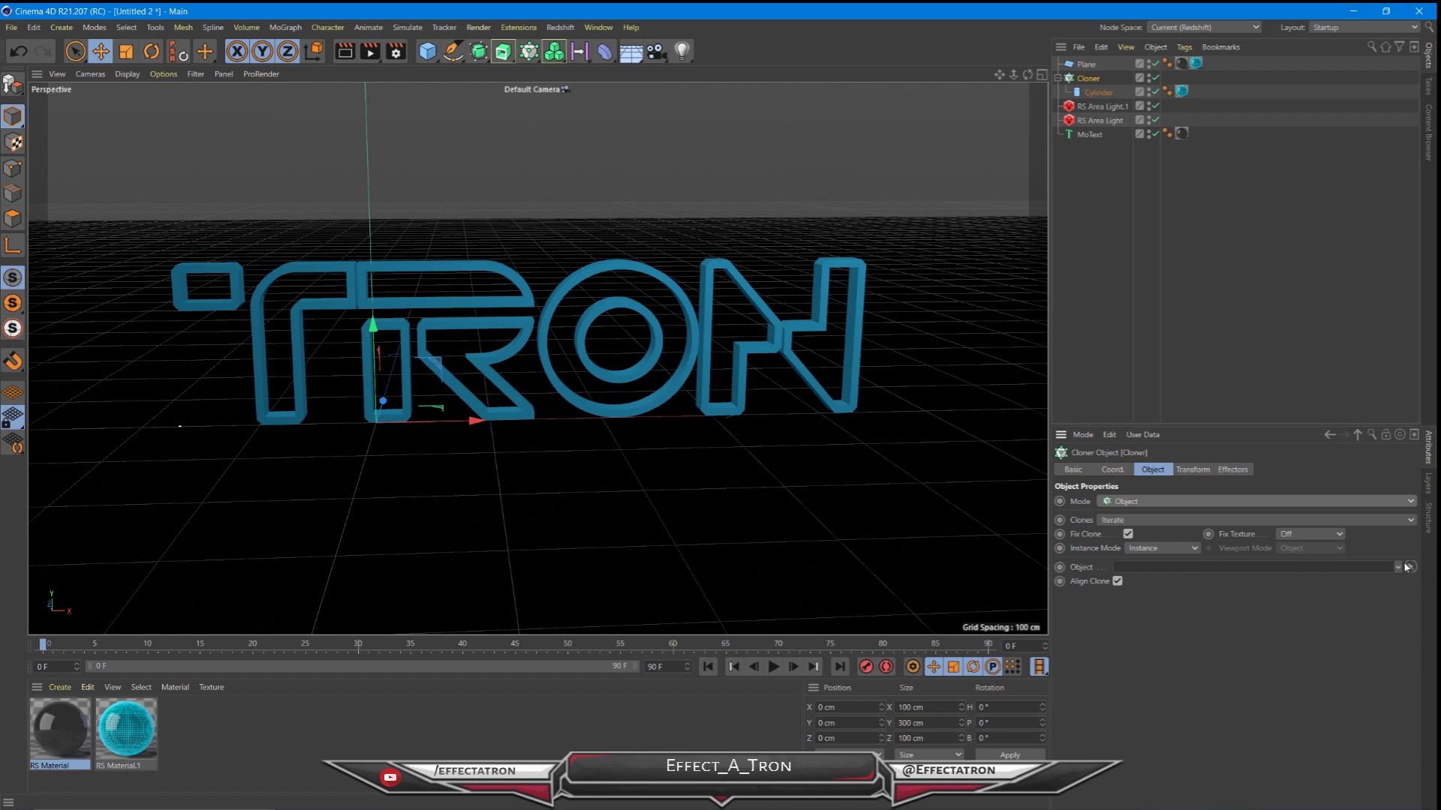
click(1097, 92)
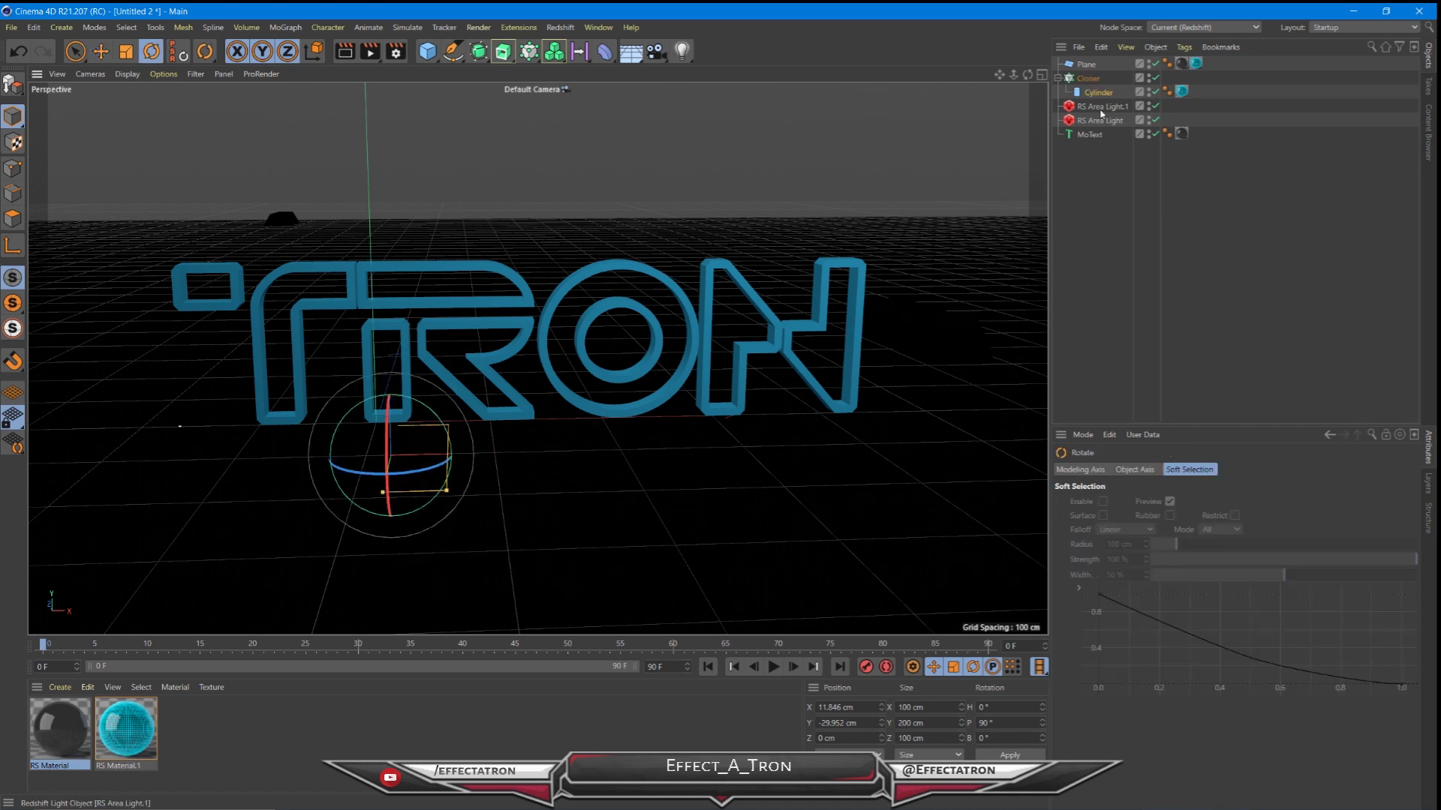
click(1102, 93)
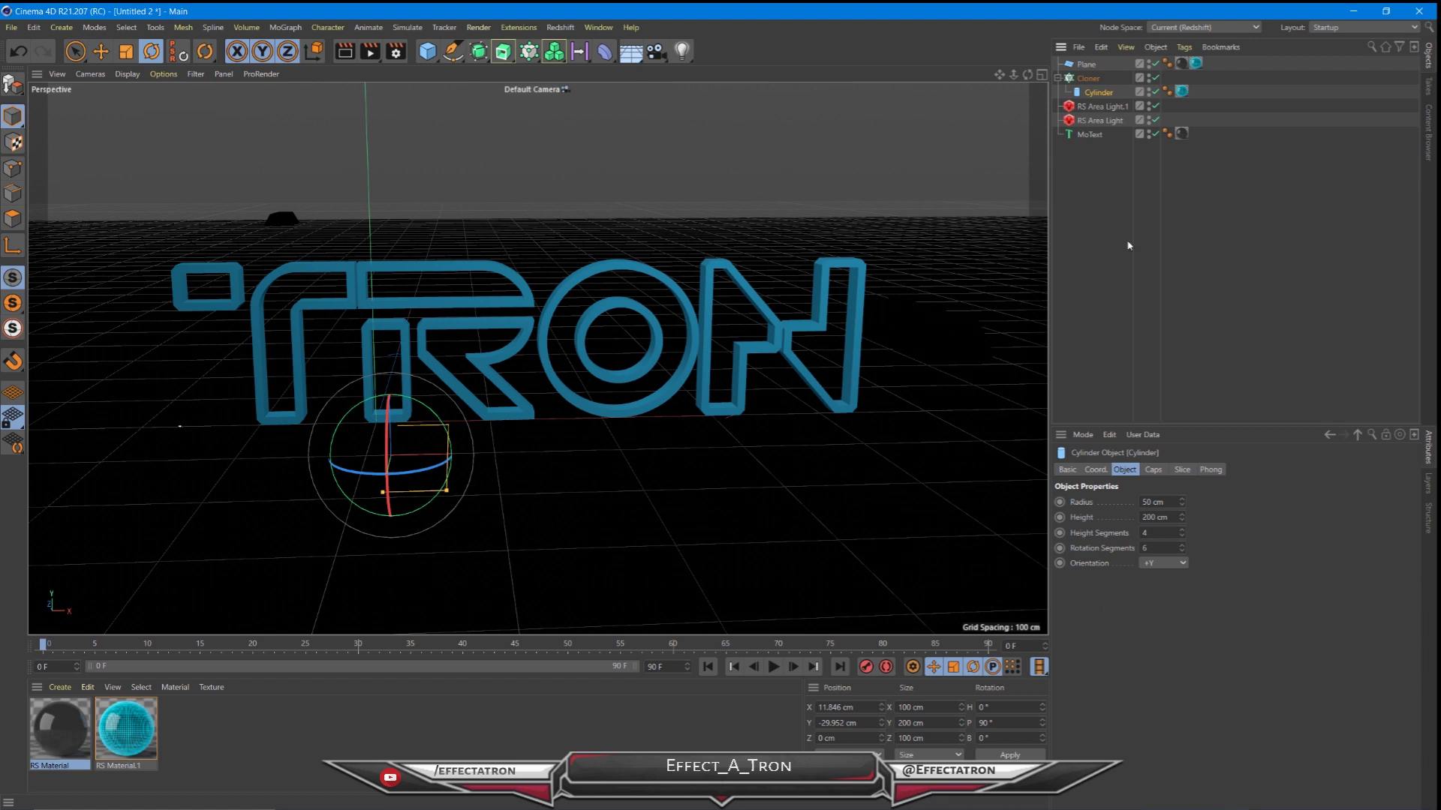
- Try rotating the Cylinder inside the Cloner, and undo the rotation
click(1088, 79)
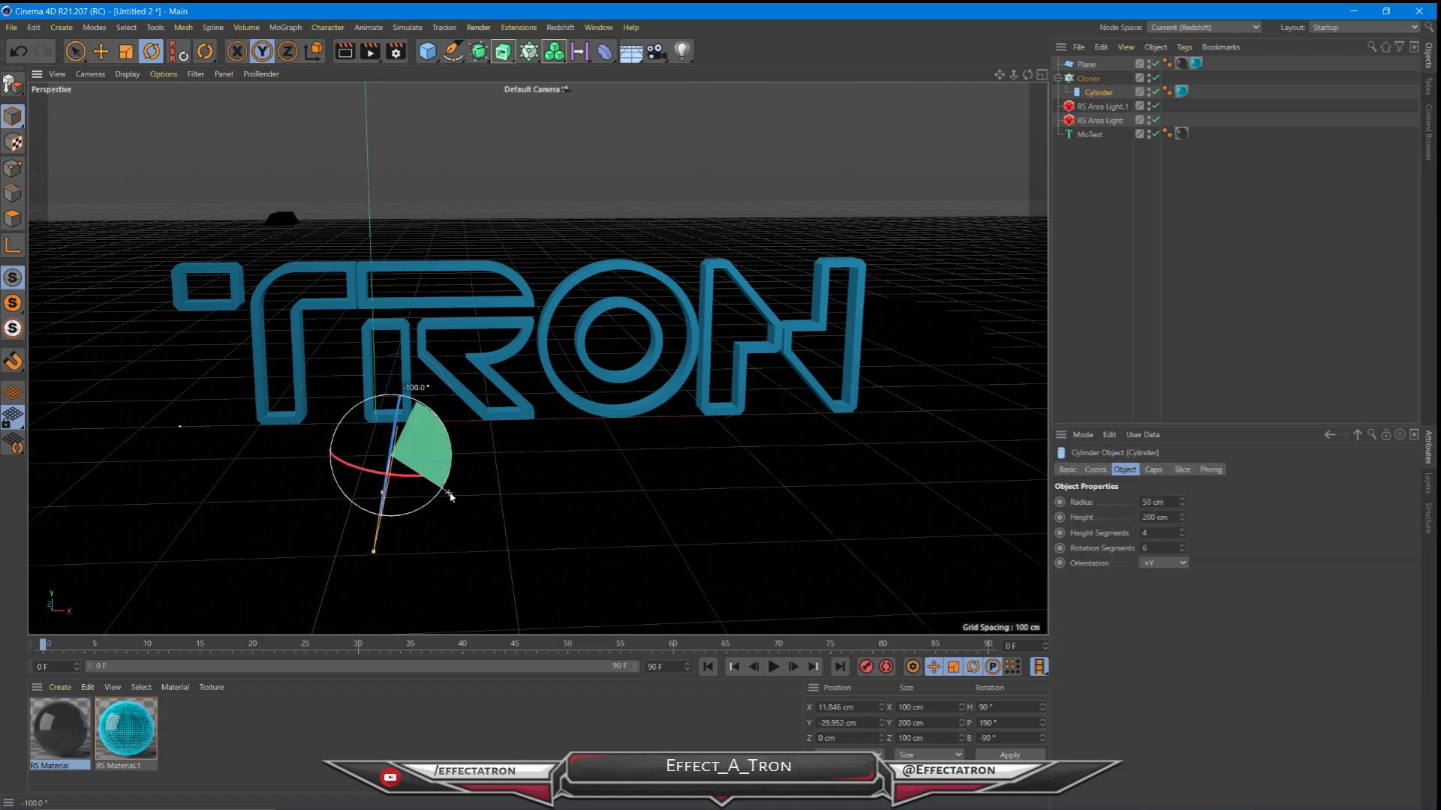
drag(450, 496, 447, 492)
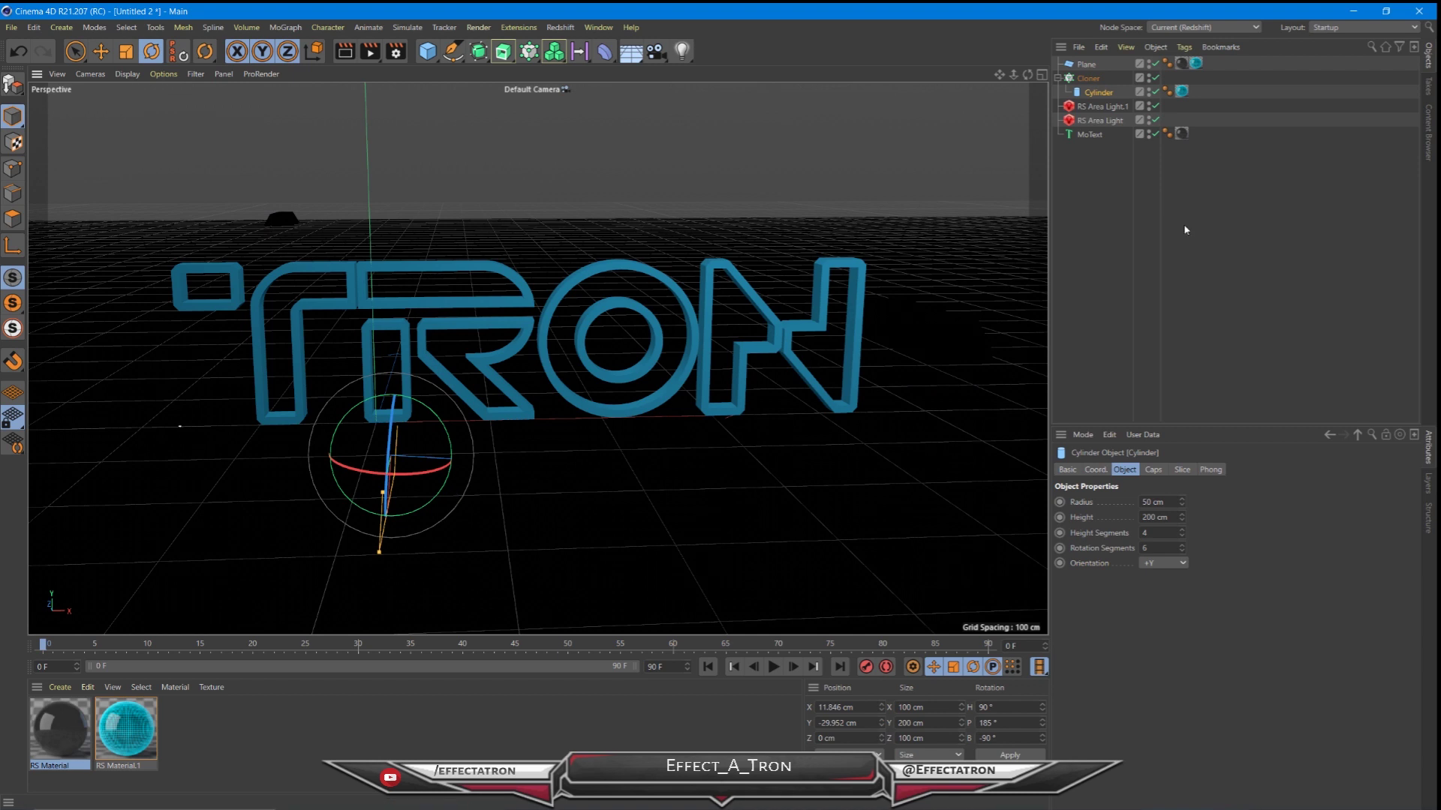
key(ctrl+z)
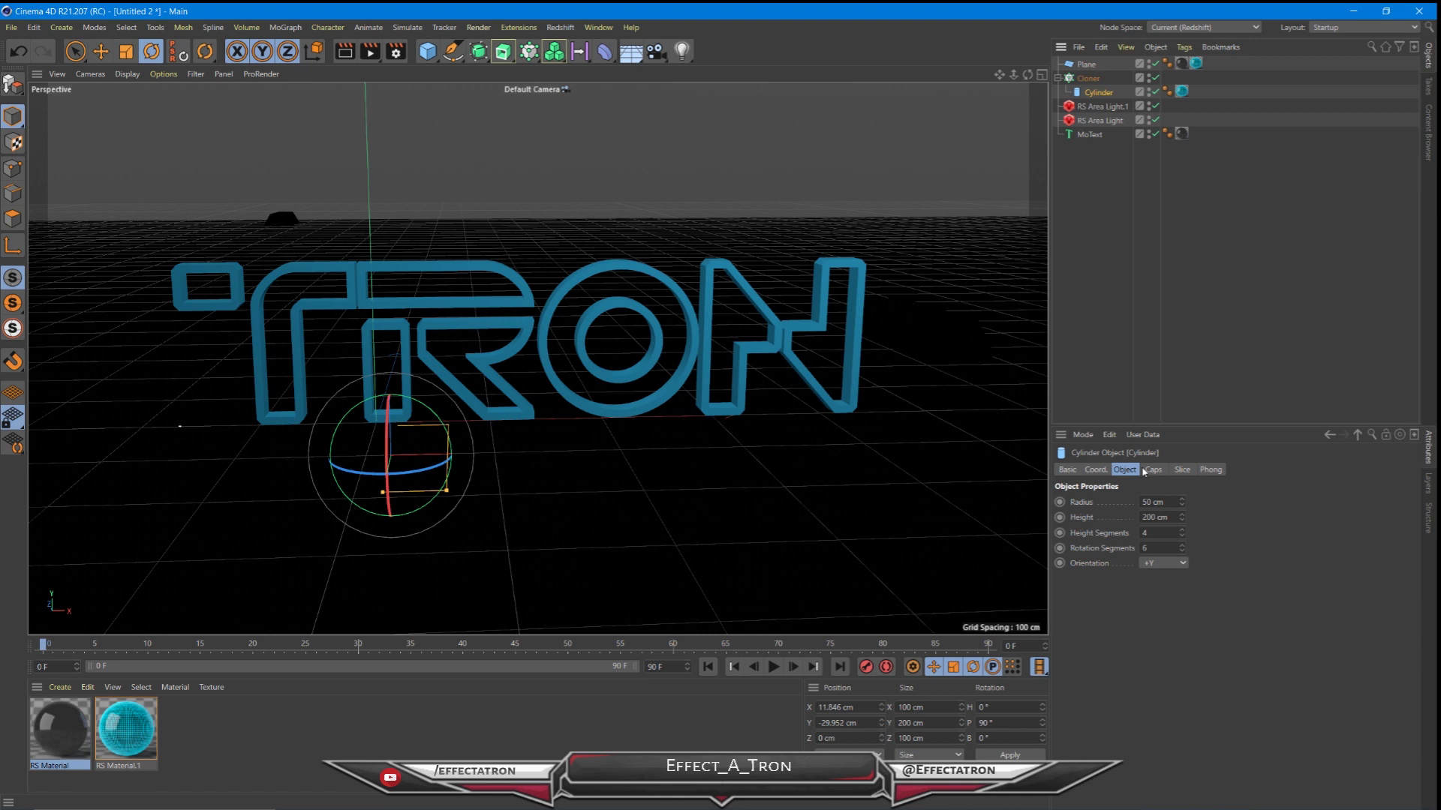
key(ctrl+z)
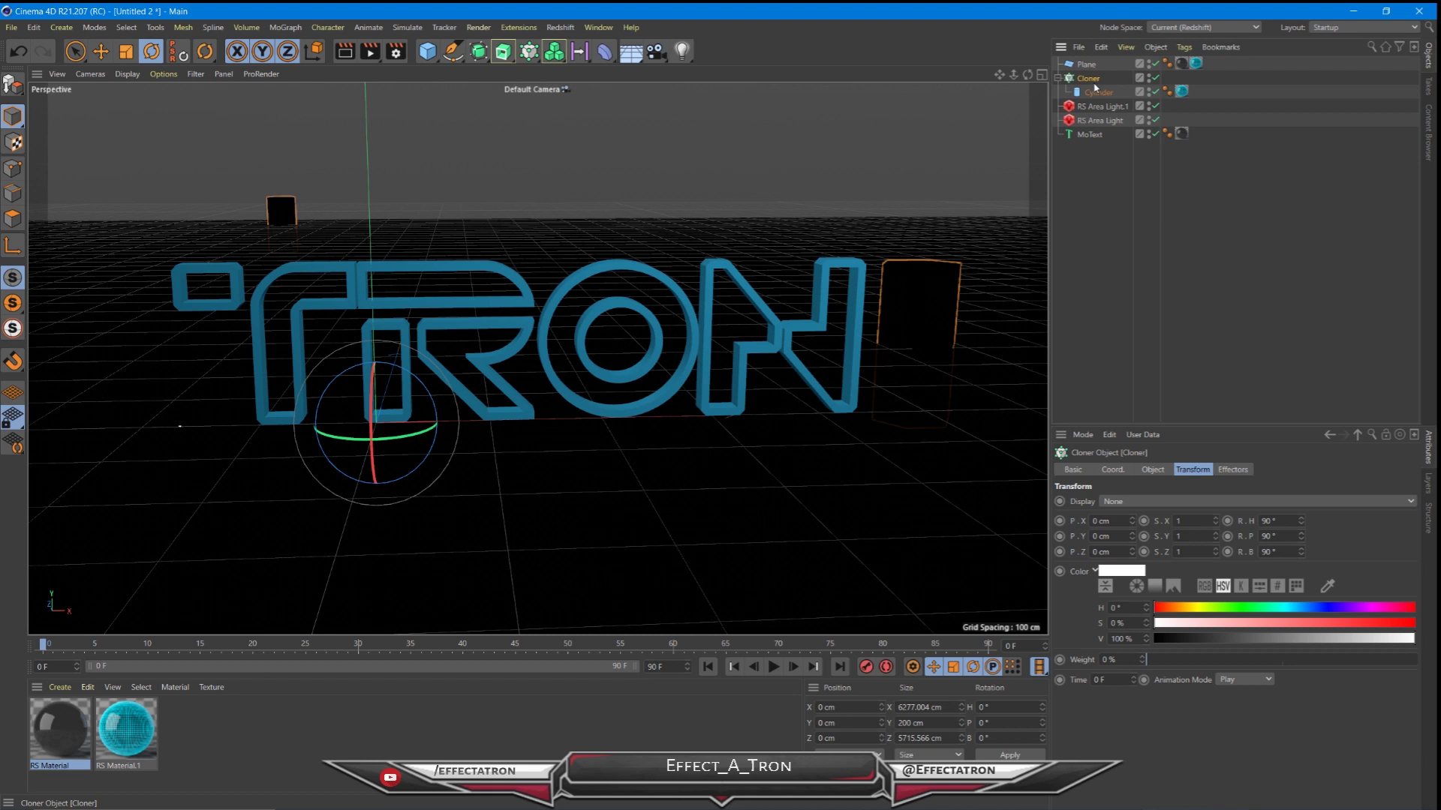
- Raise the Cloner's count, and resize its Cylinder to a radius of 82 cm and a height of 35 cm
click(1153, 470)
drag(1148, 680, 1415, 679)
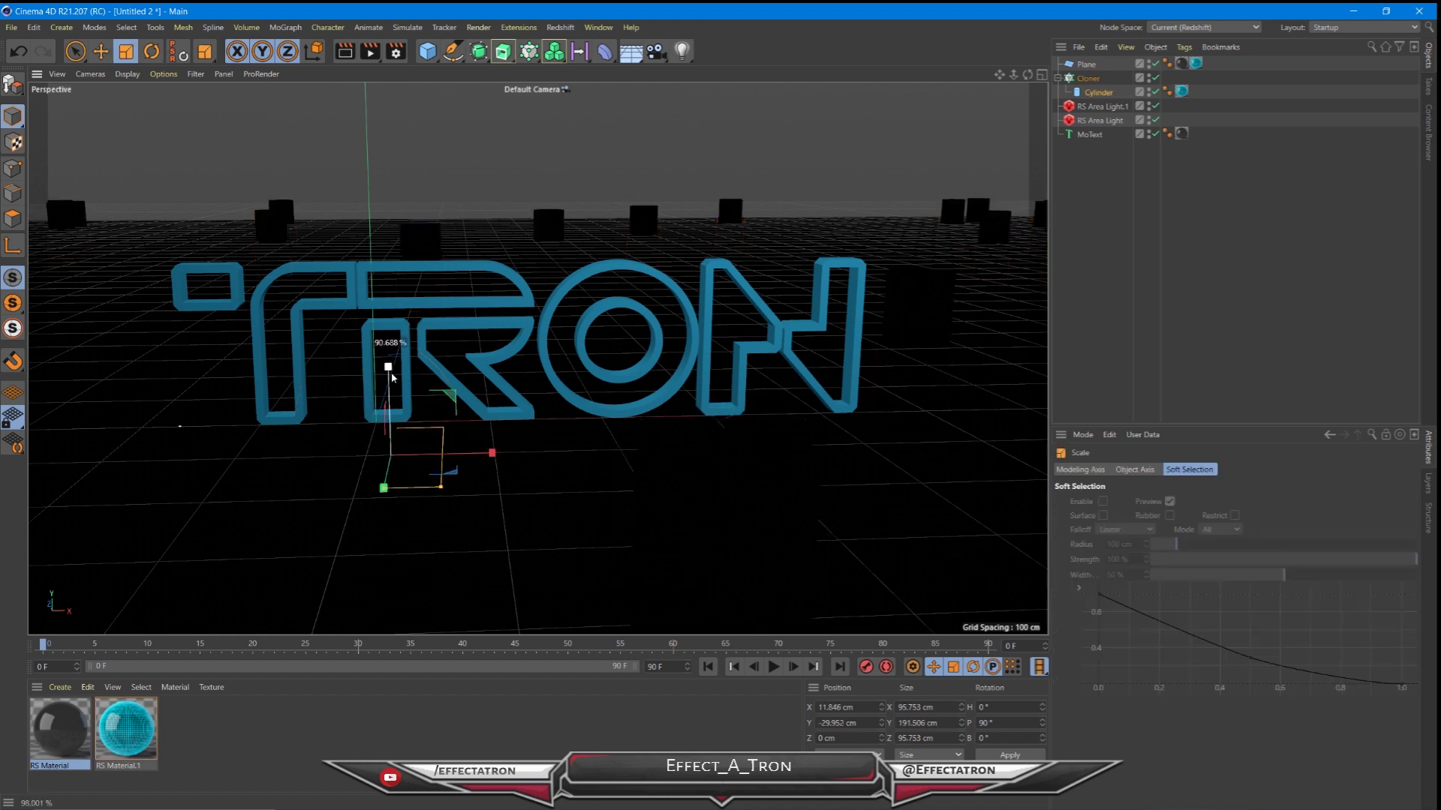
mouse_move(393, 374)
mouse_down()
mouse_move(394, 411)
mouse_move(423, 368)
mouse_up()
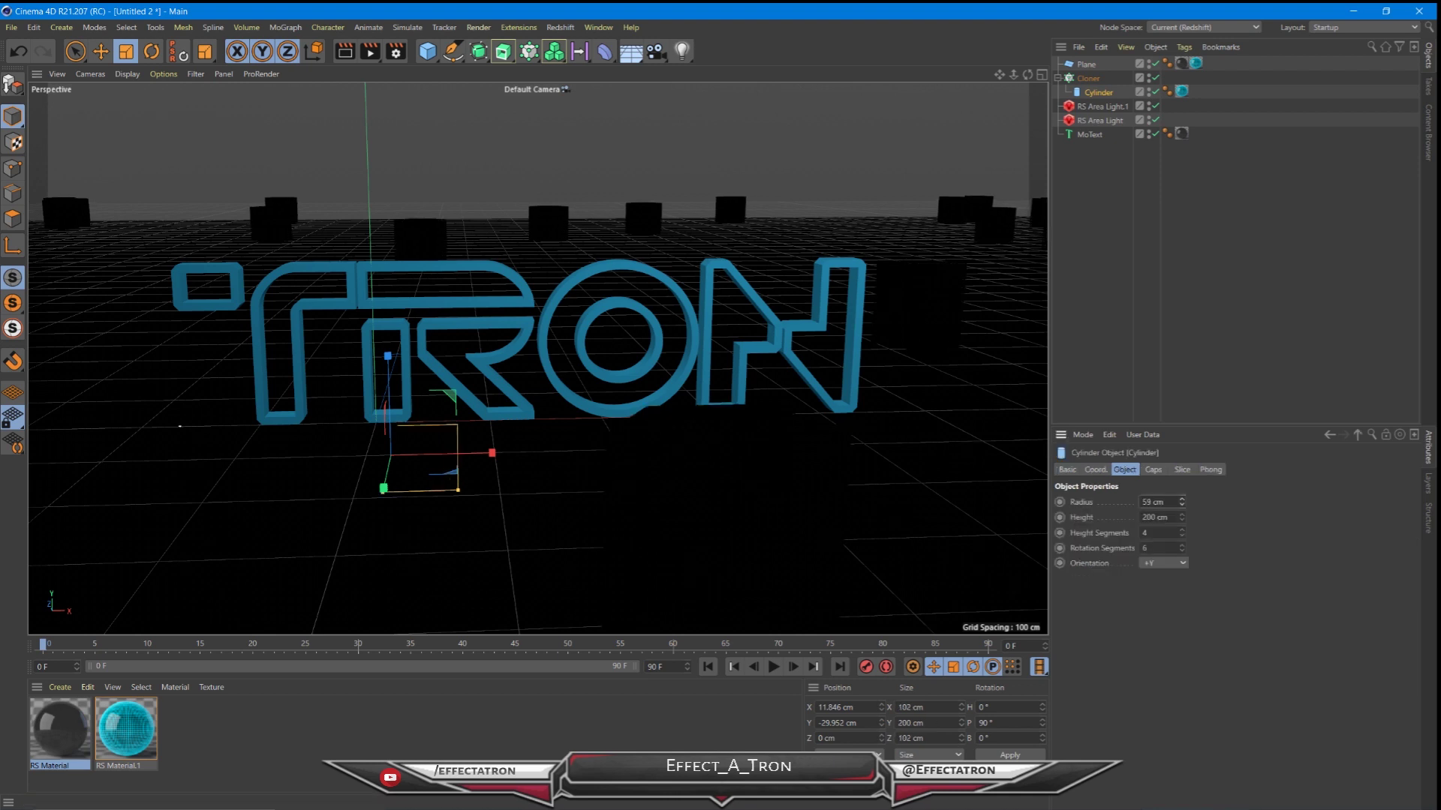
drag(1182, 502, 1182, 484)
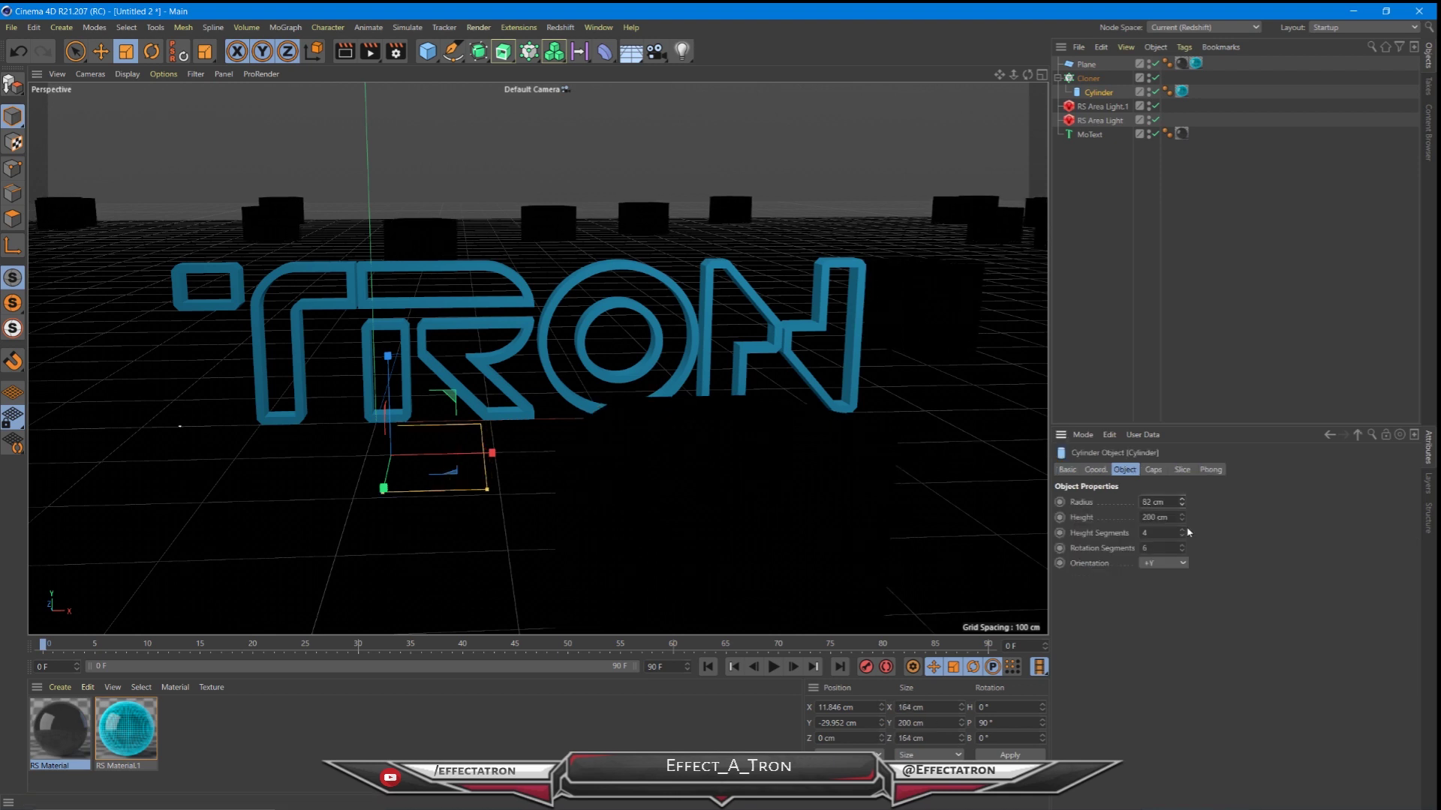
drag(1183, 532, 1184, 538)
drag(1184, 523, 1183, 638)
- Try Cloner counts of 500 and 200, and settle on 2000
click(1088, 78)
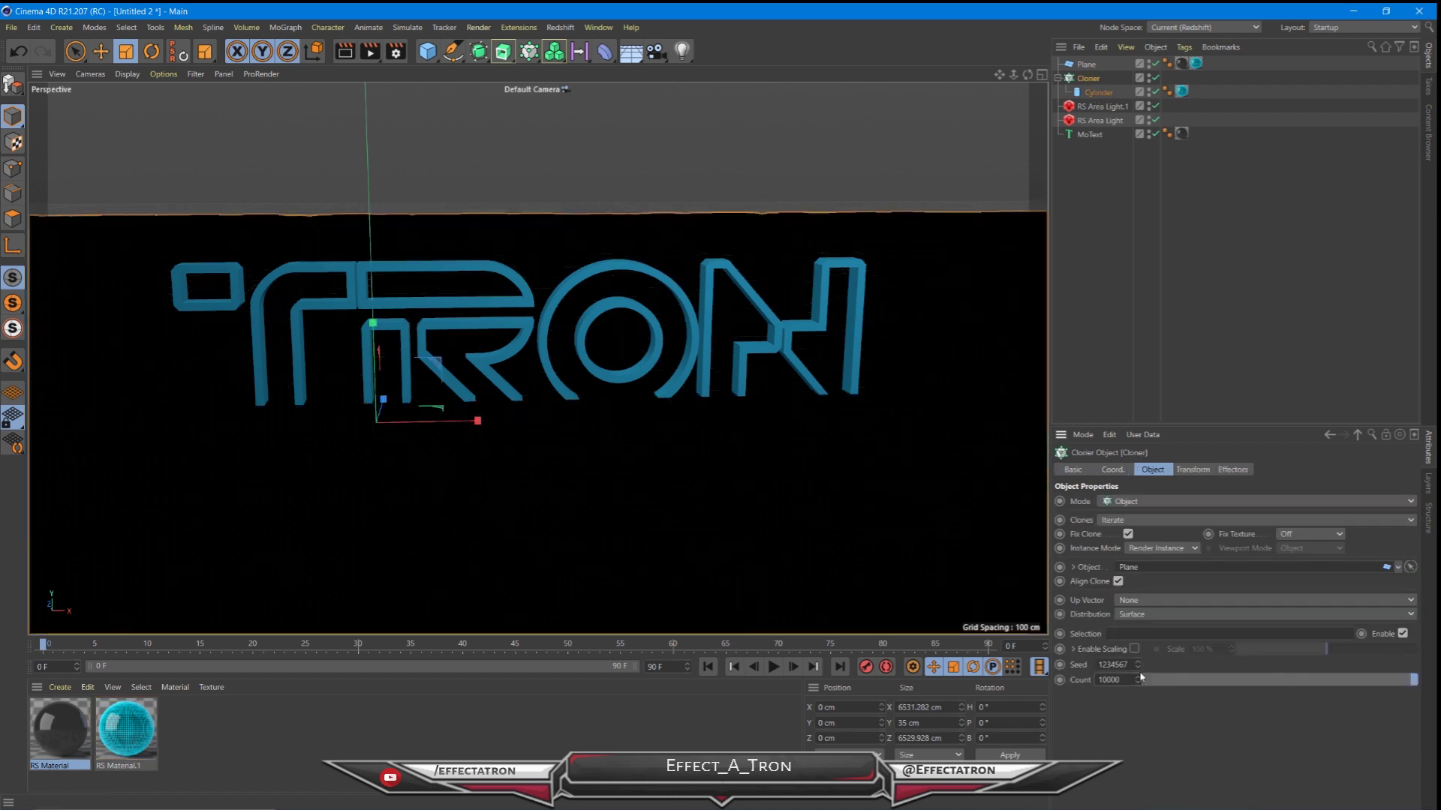
double_click(1109, 680)
text(500)
key(Return)
click(1121, 678)
text(0)
key(Return)
drag(1124, 680, 957, 680)
text(200)
key(Return)
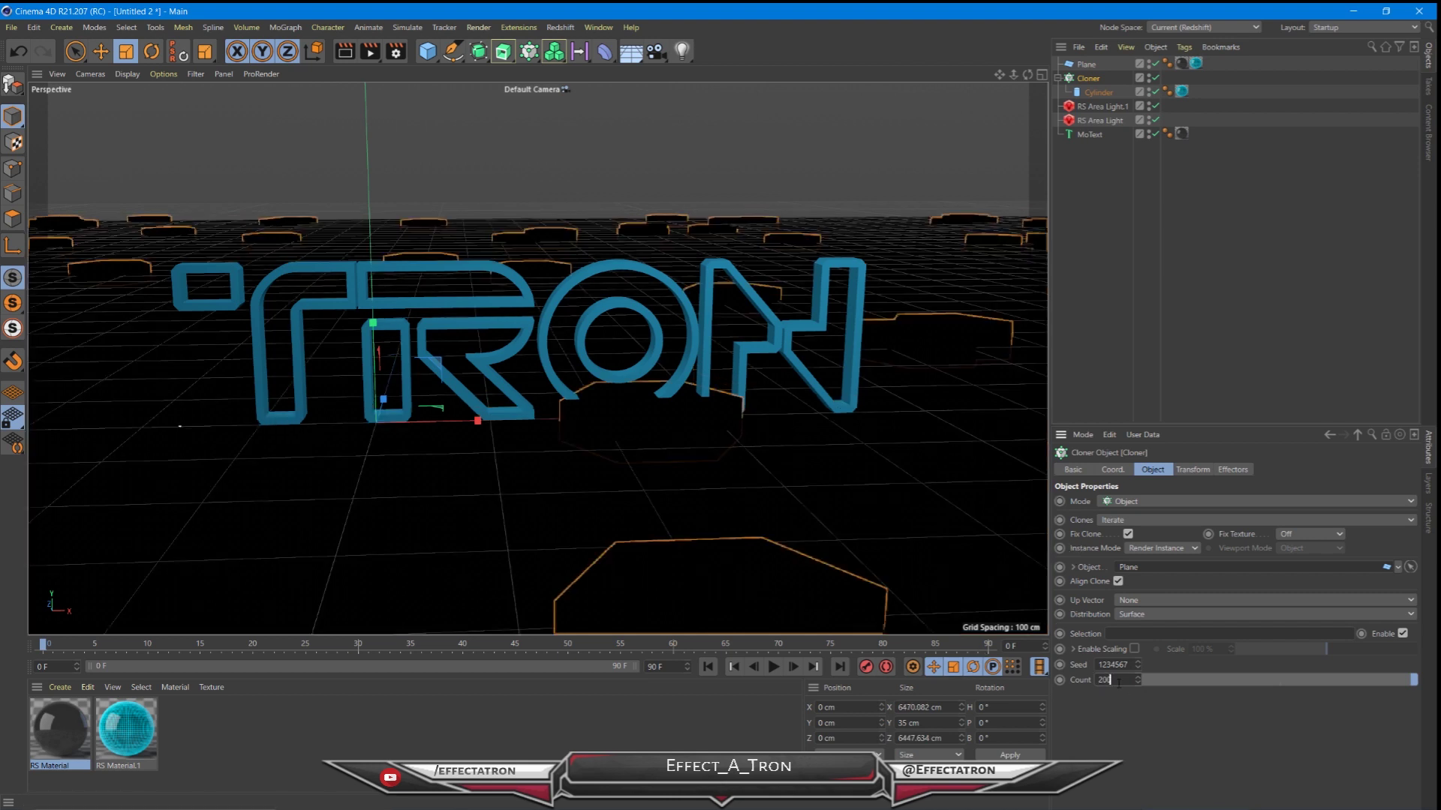
text(0)
key(Return)
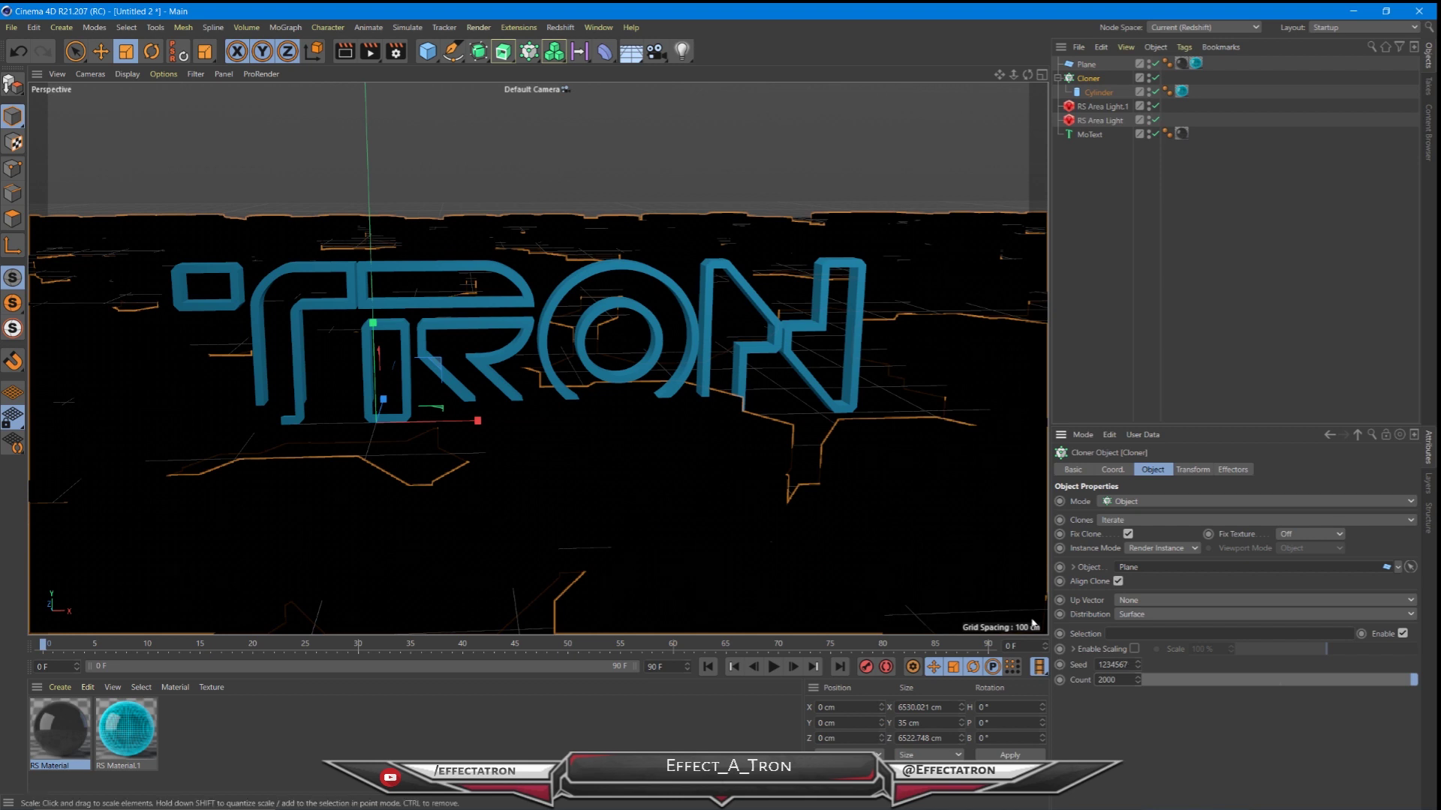
- Lower the Cloner to a Y position of about -8.86 cm
key(e)
drag(375, 344, 410, 333)
click(1077, 84)
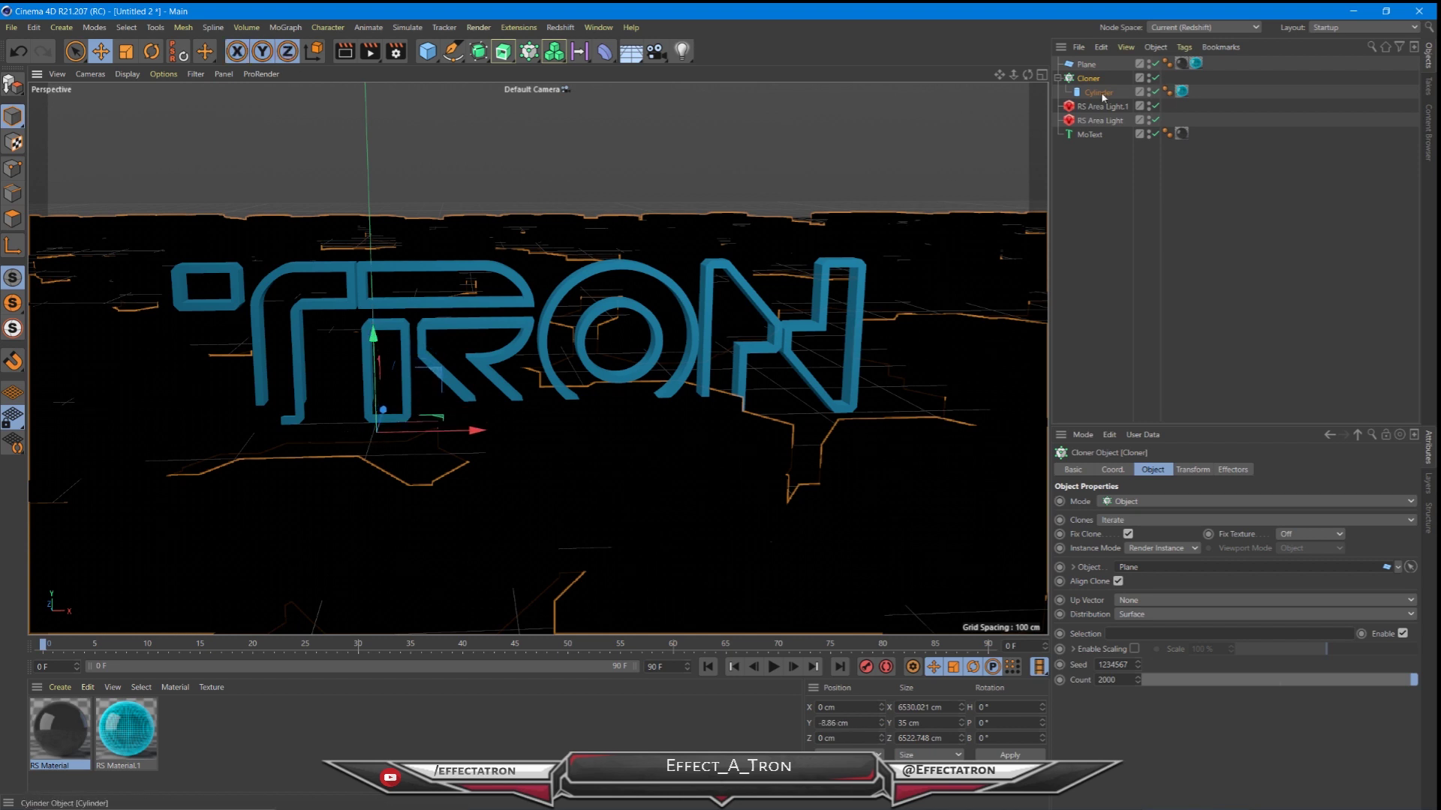
- Apply RS Material to the Plane as an additional material and check the scene in the Redshift RenderView
drag(62, 729, 142, 591)
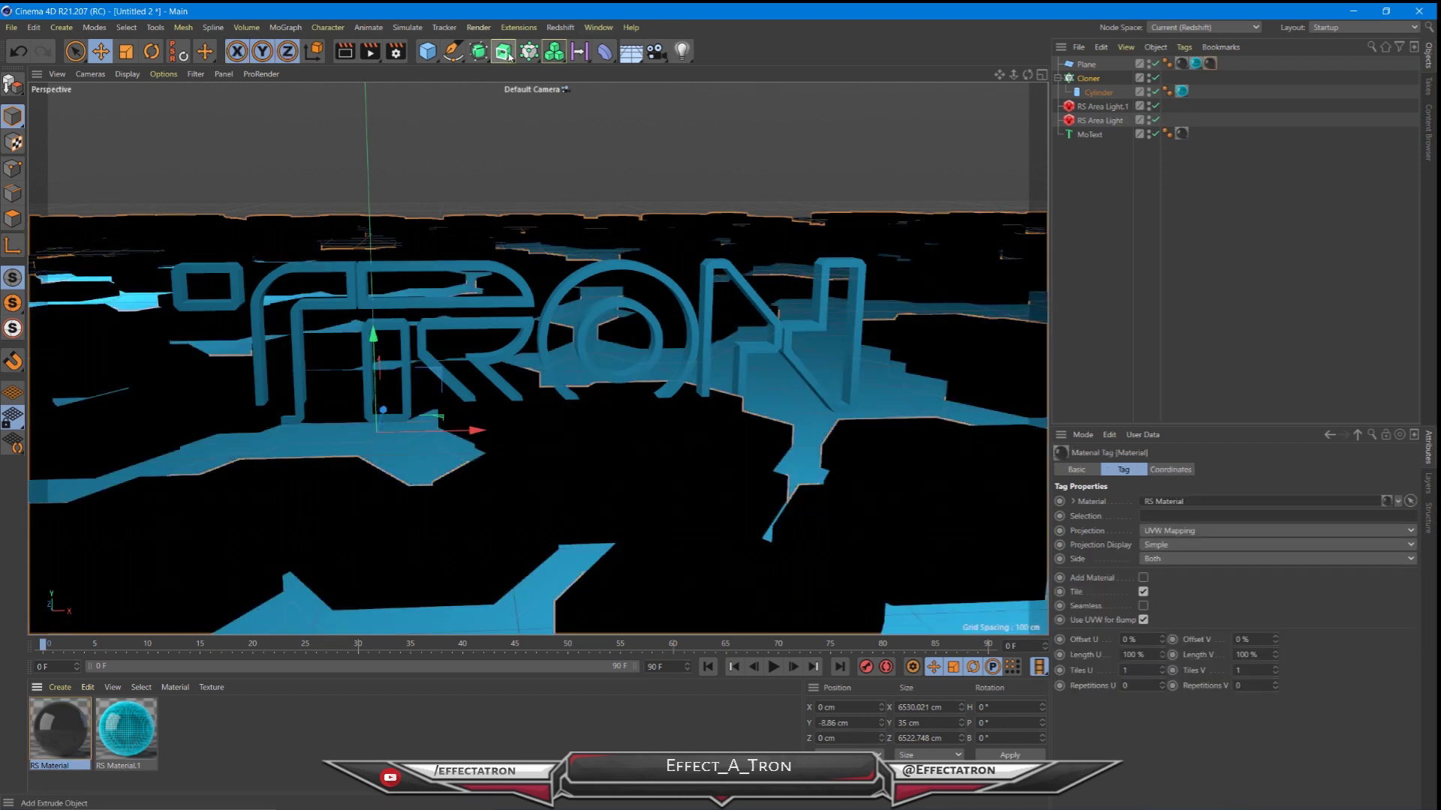
click(560, 27)
click(582, 136)
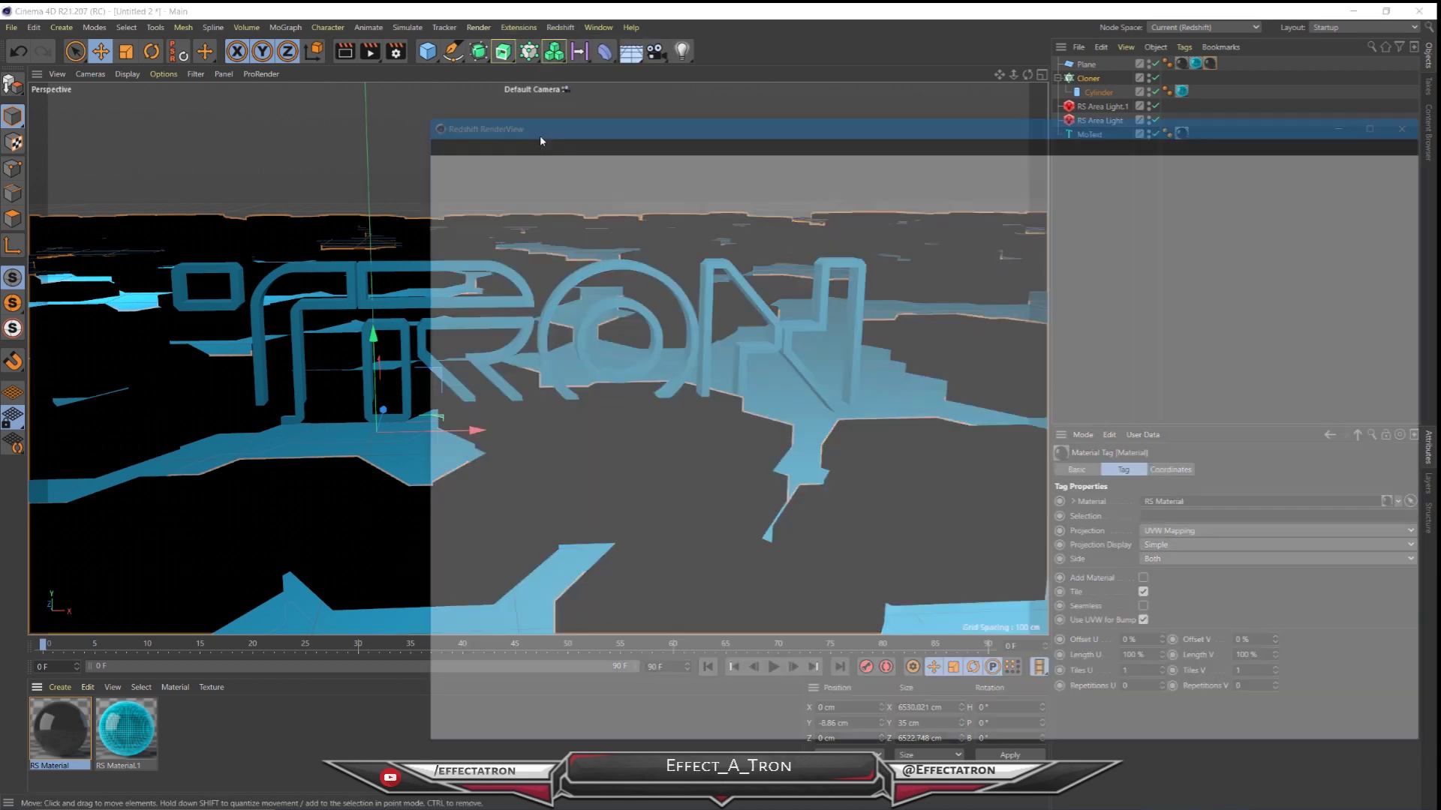
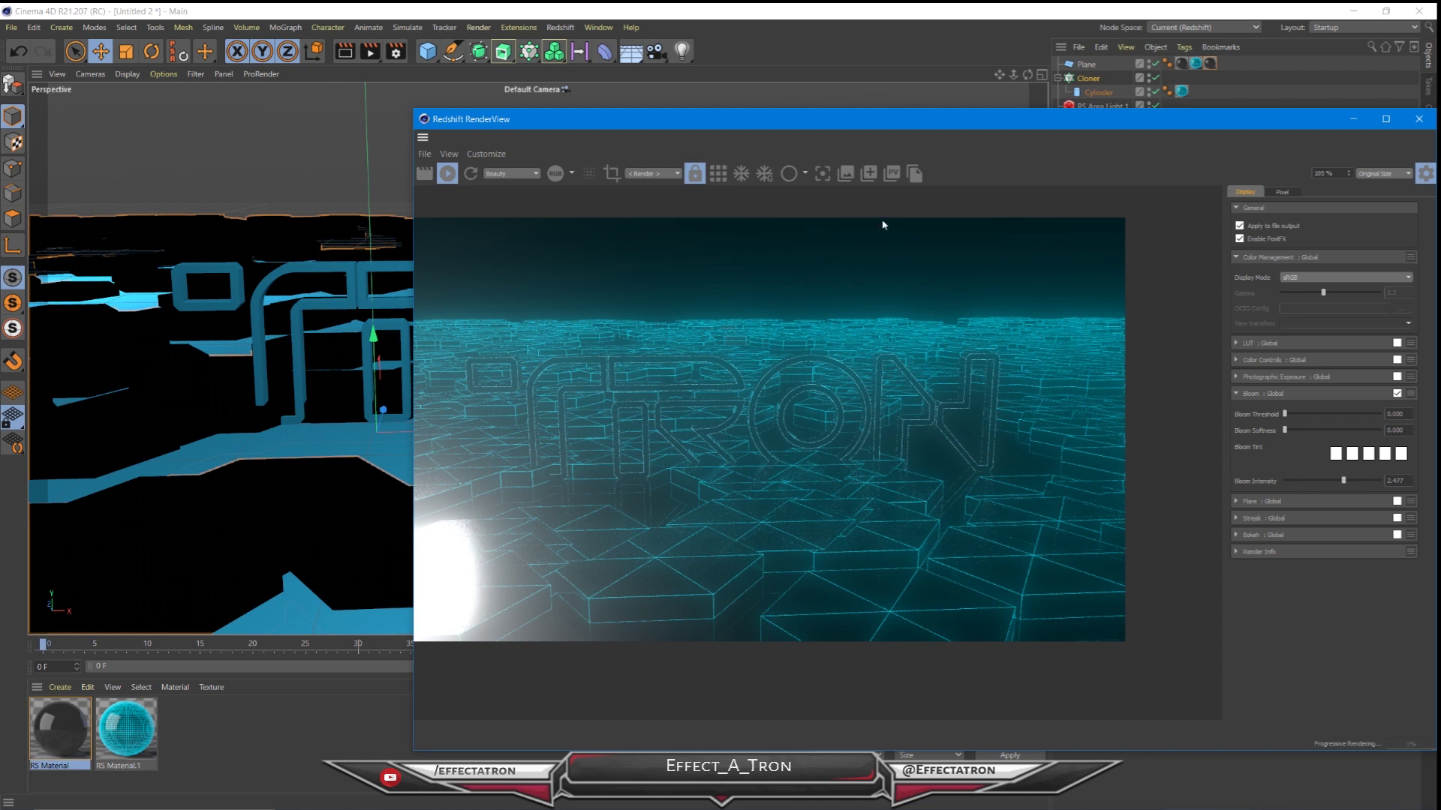
drag(844, 123, 649, 144)
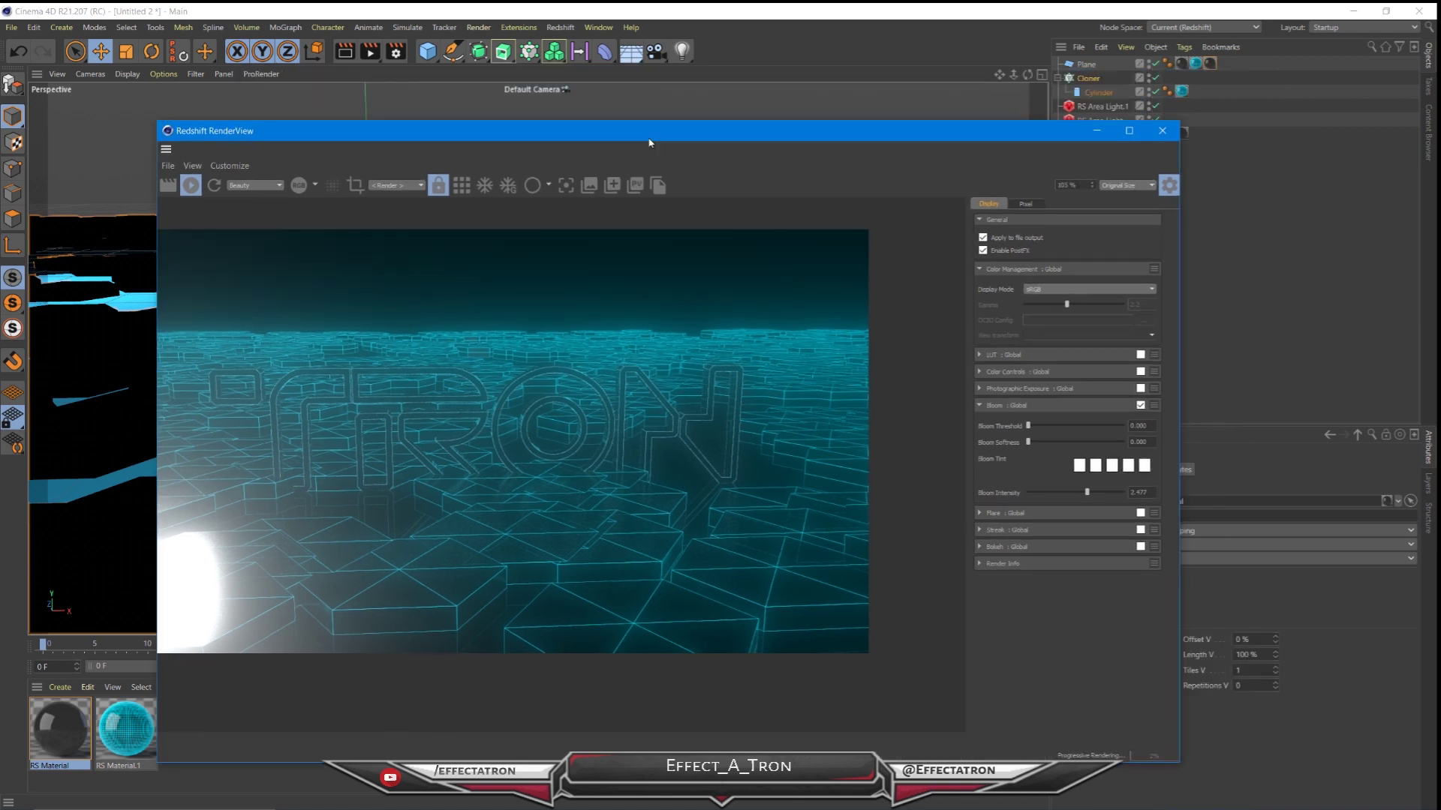
- Delete the Cloner and the Plane's last material tag, and close the render view
click(1088, 78)
key(Delete)
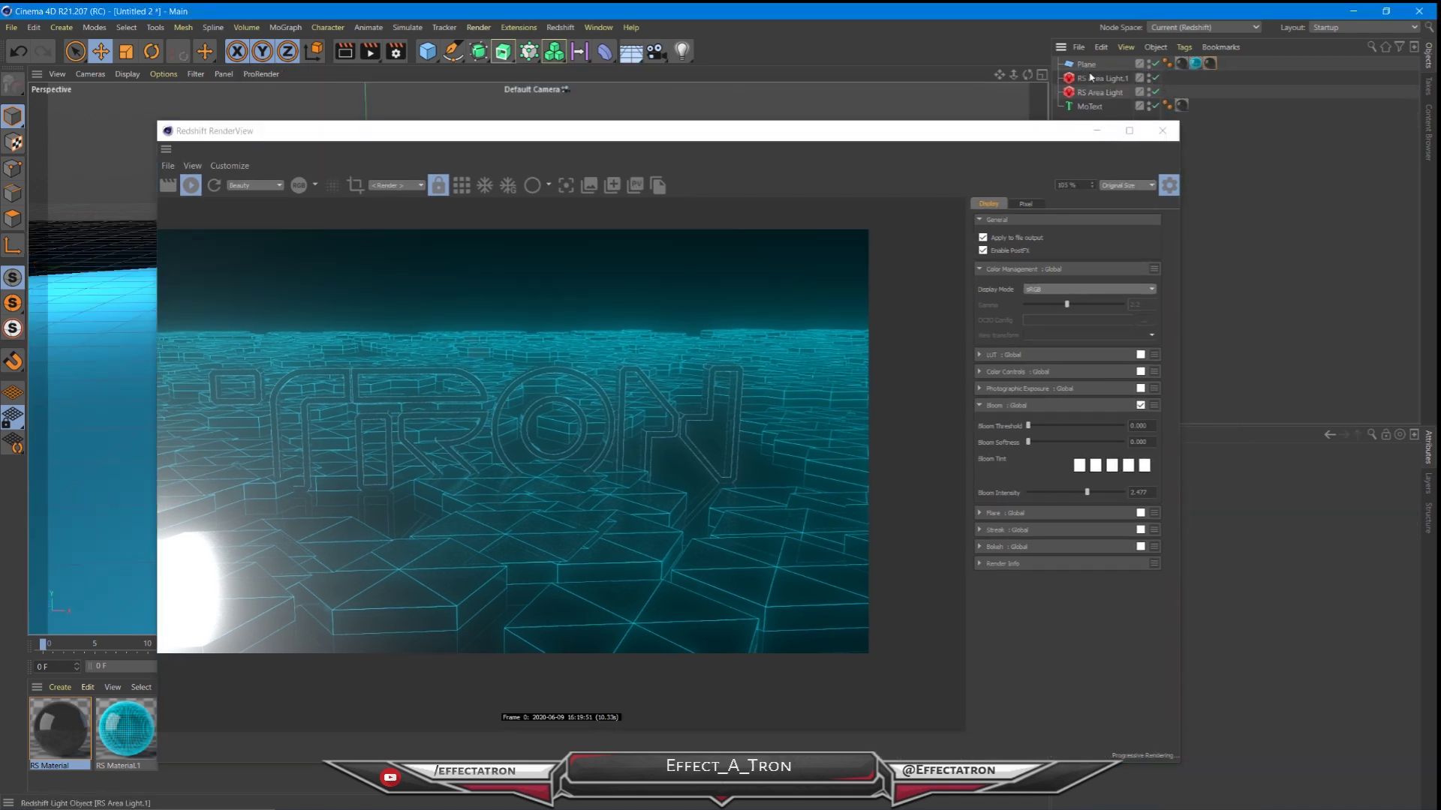
click(1212, 66)
key(Delete)
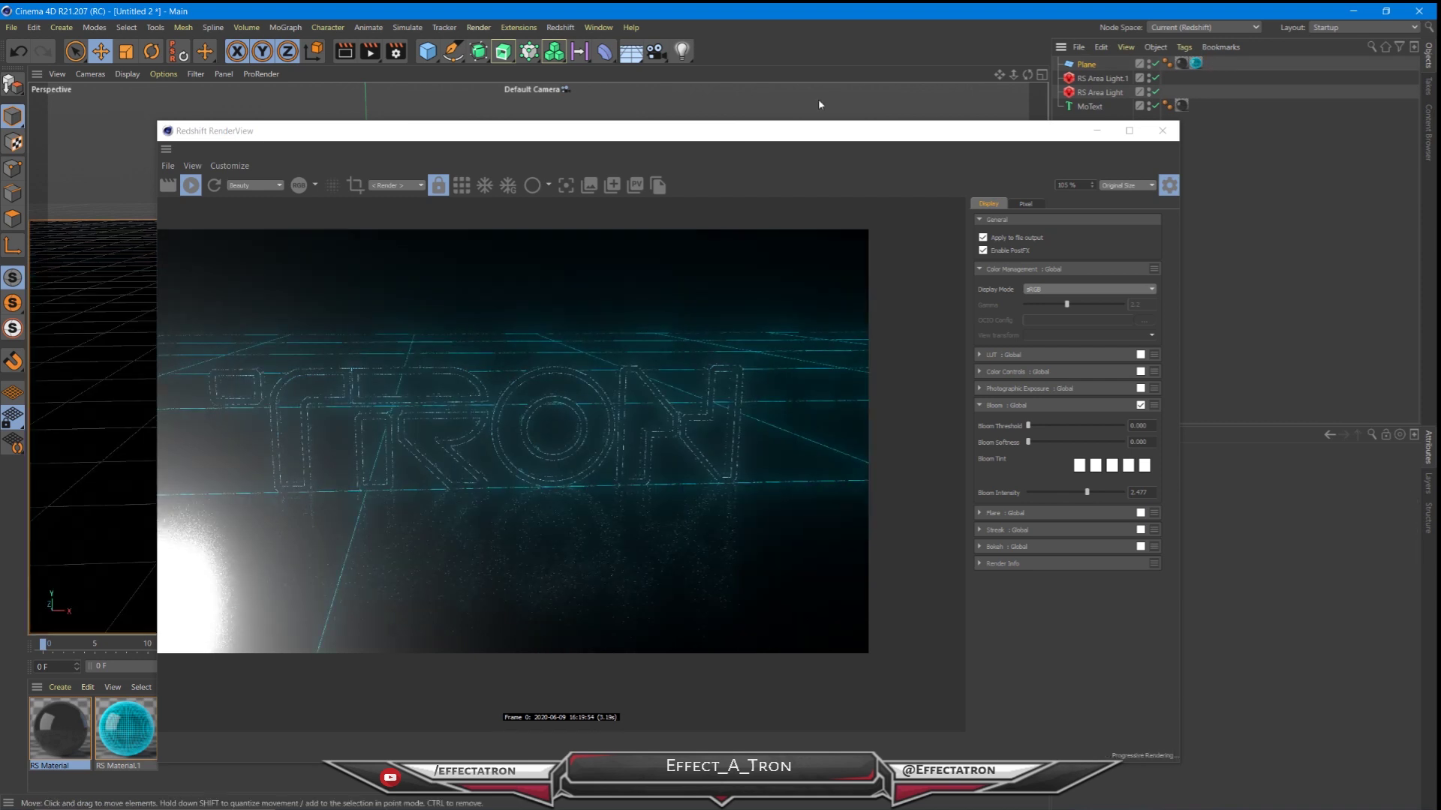
drag(705, 139, 839, 139)
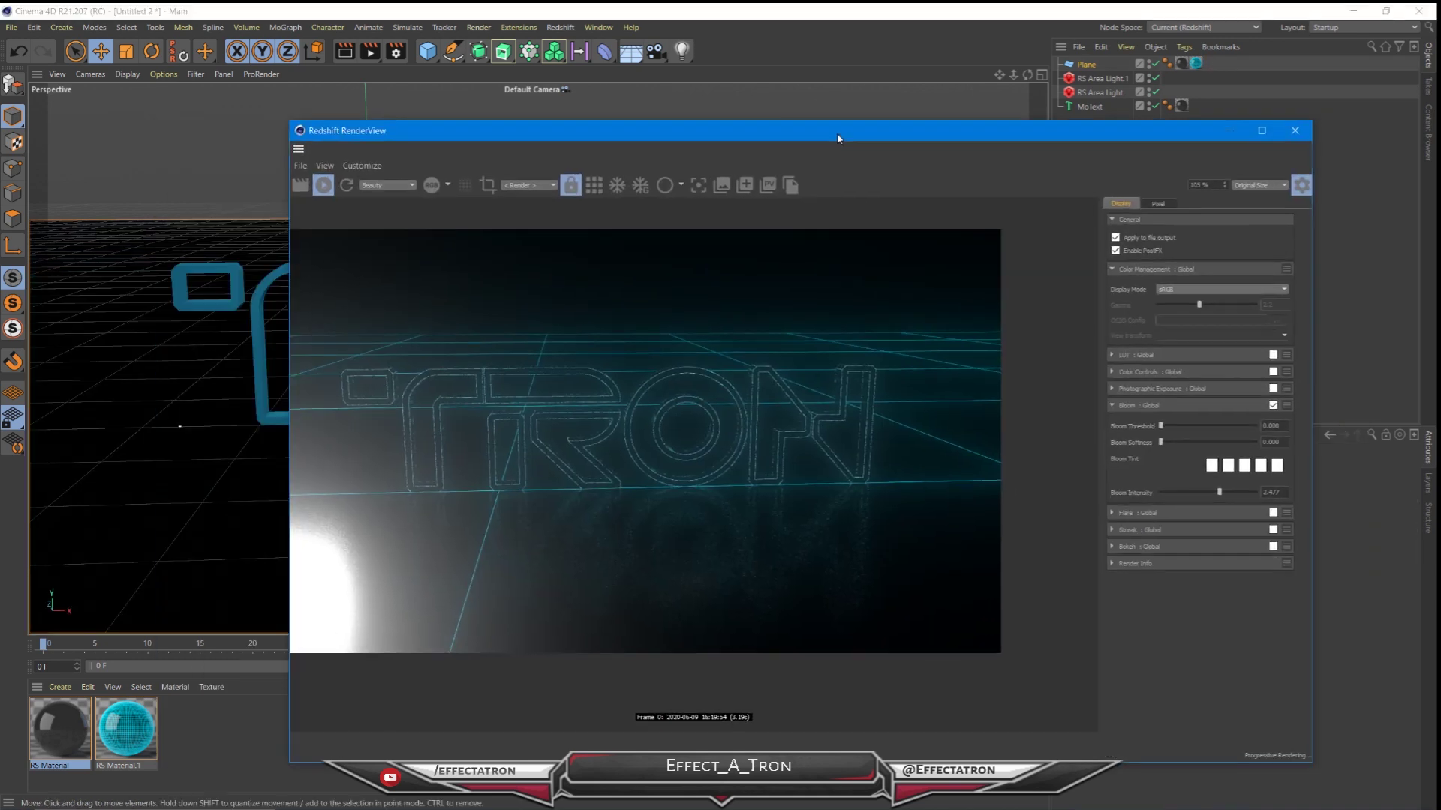
click(1295, 130)
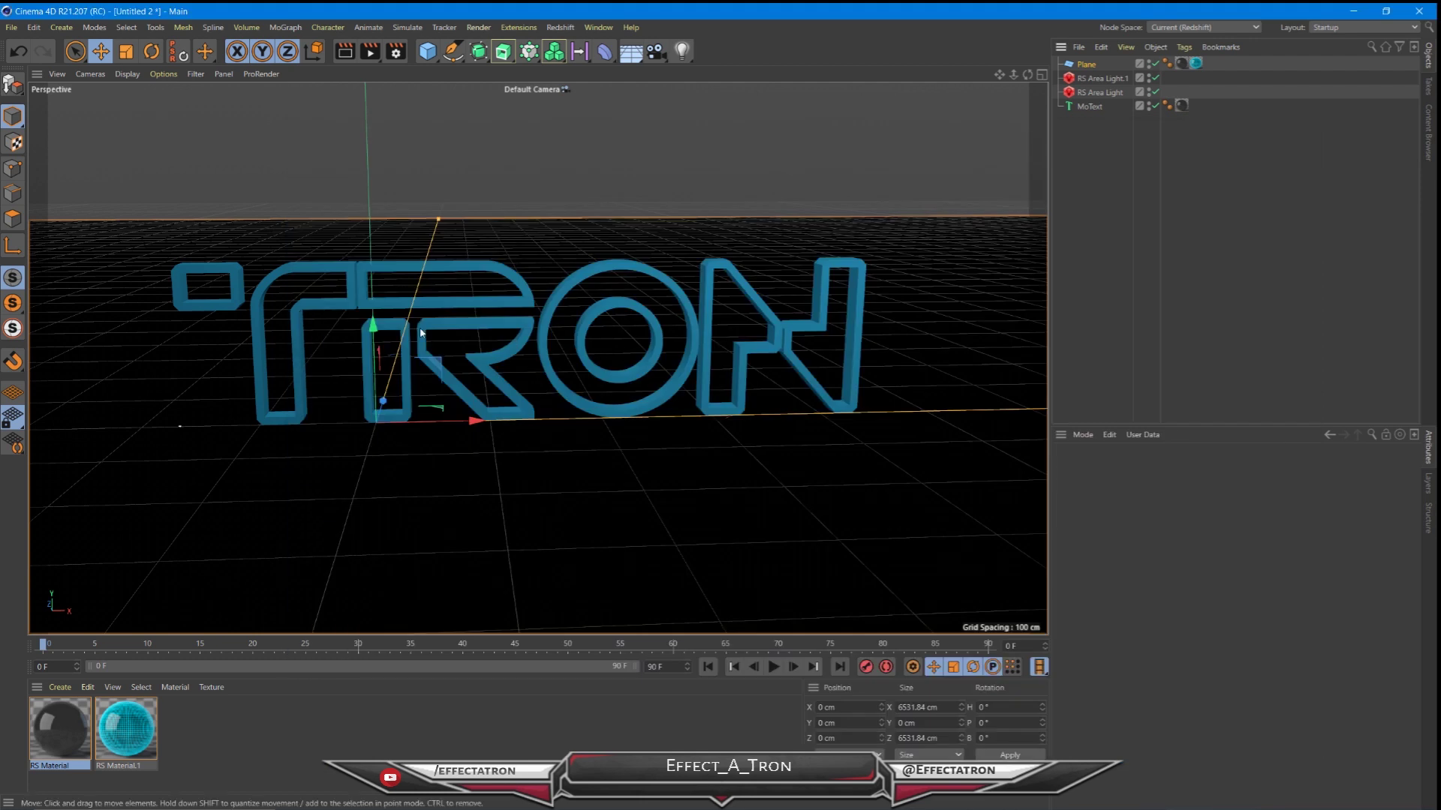
- Move the Plane along Z to a position of about 1795 cm
drag(373, 344, 369, 266)
key(ctrl+z)
click(444, 281)
drag(176, 338, 162, 169)
scroll(453, 242, down, 5)
click(381, 422)
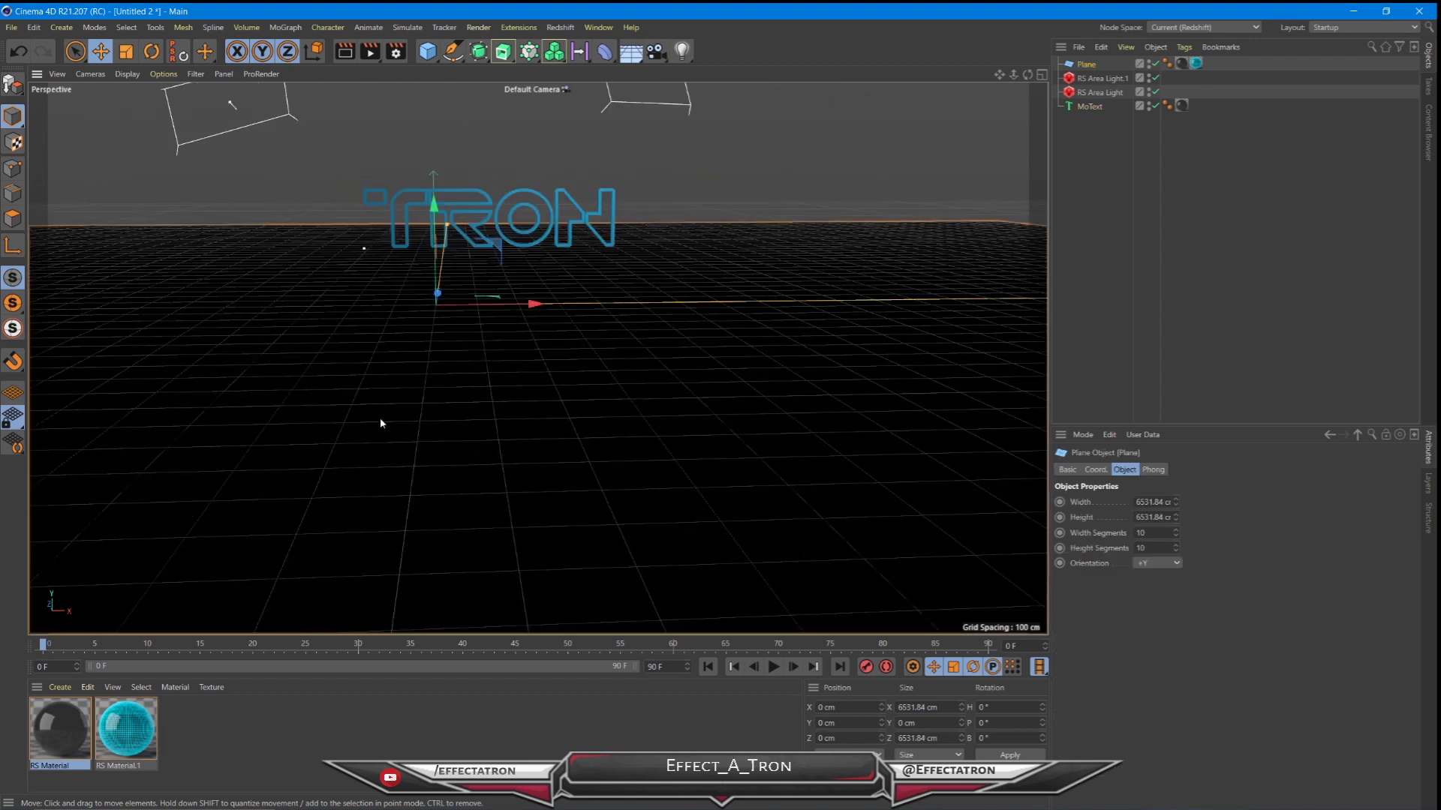
alt+drag(362, 350, 498, 356)
drag(160, 299, 2, 255)
scroll(528, 331, down, 2)
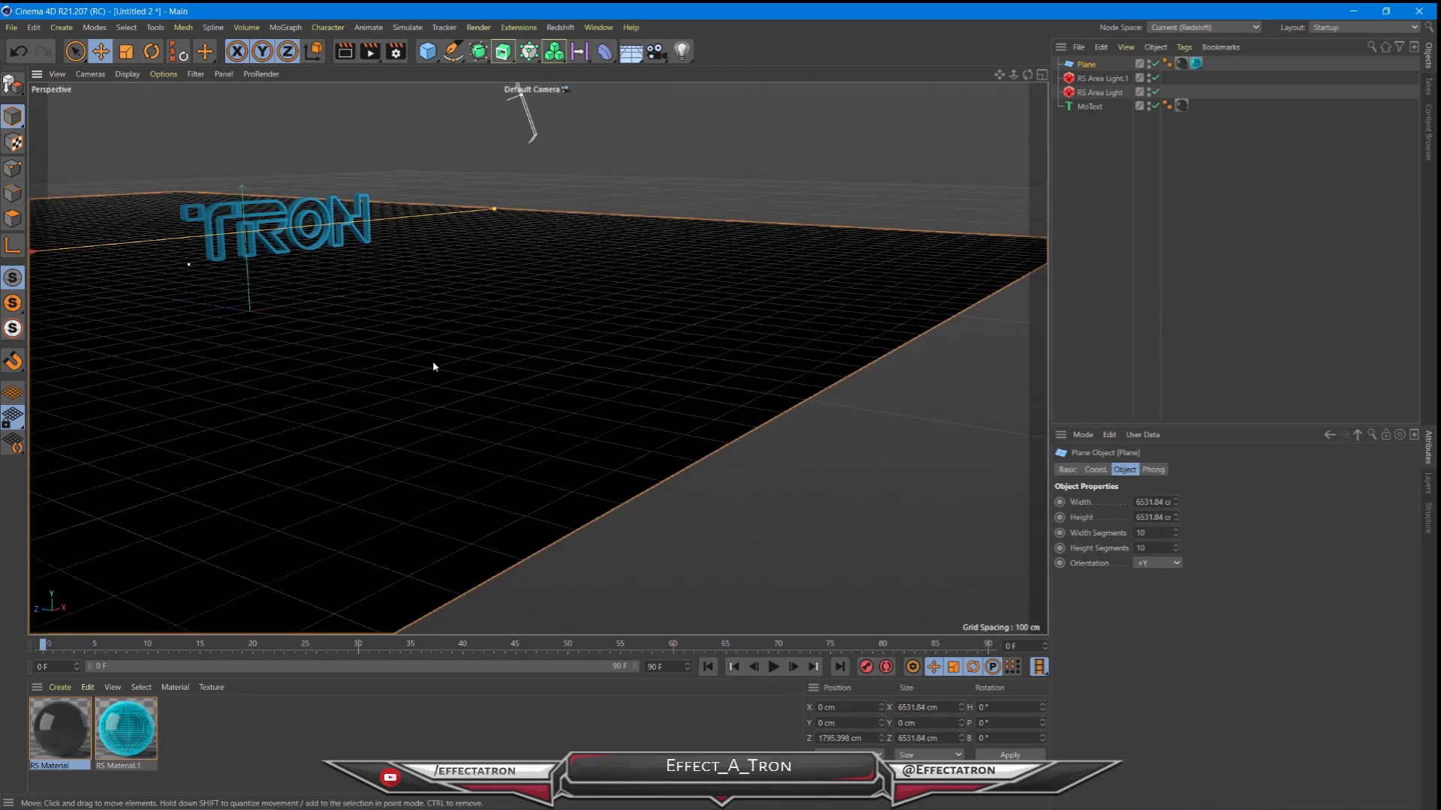
- Set the Plane's width segments and height segments to 20 each
drag(1156, 533, 1087, 544)
text(20)
key(Tab)
text(20)
key(Return)
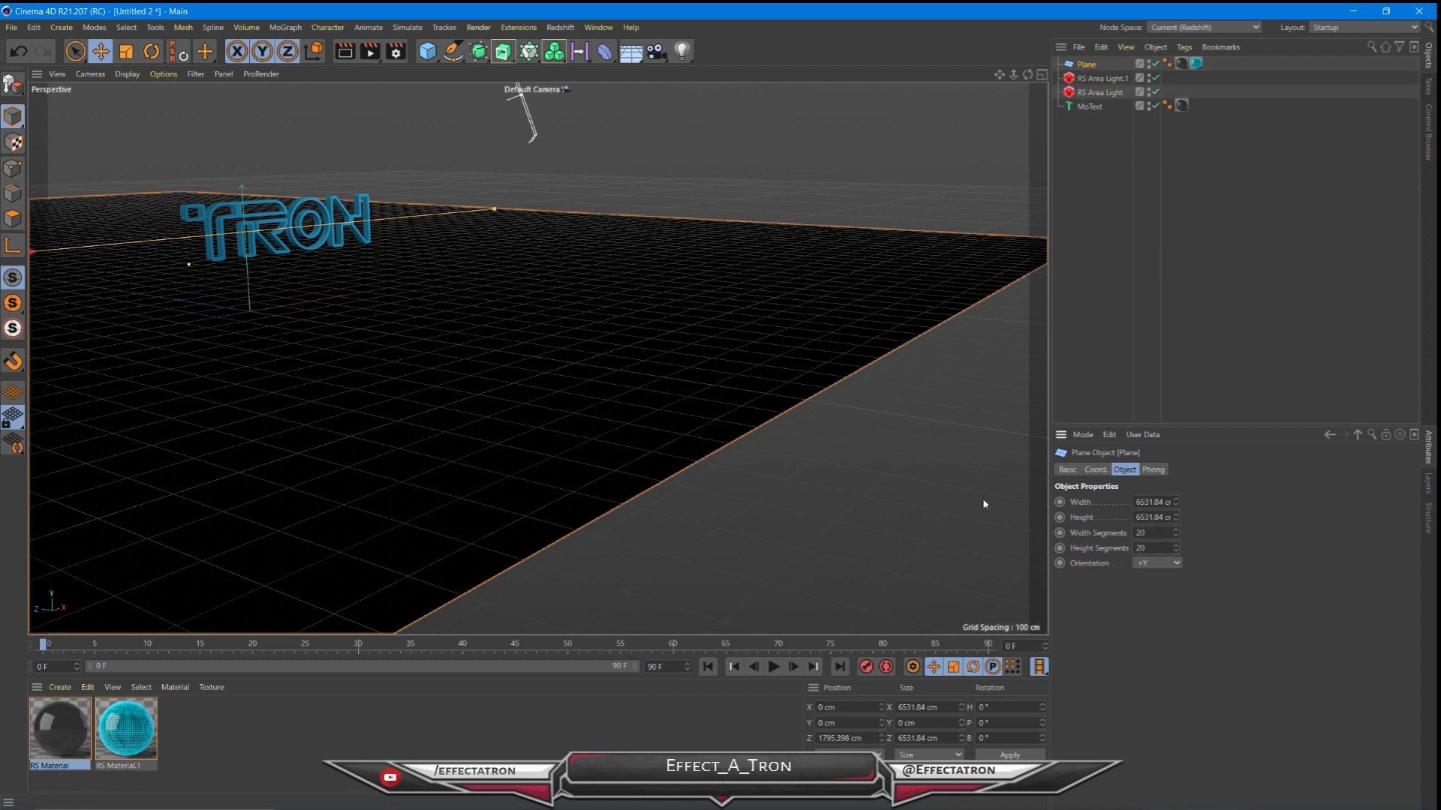
- Move the MoText object along Z to a position of about 438 cm
alt+drag(582, 232, 474, 263)
alt+middle_drag(298, 201, 538, 359)
alt+drag(538, 359, 465, 337)
click(1094, 108)
alt+drag(392, 417, 550, 415)
drag(398, 422, 269, 405)
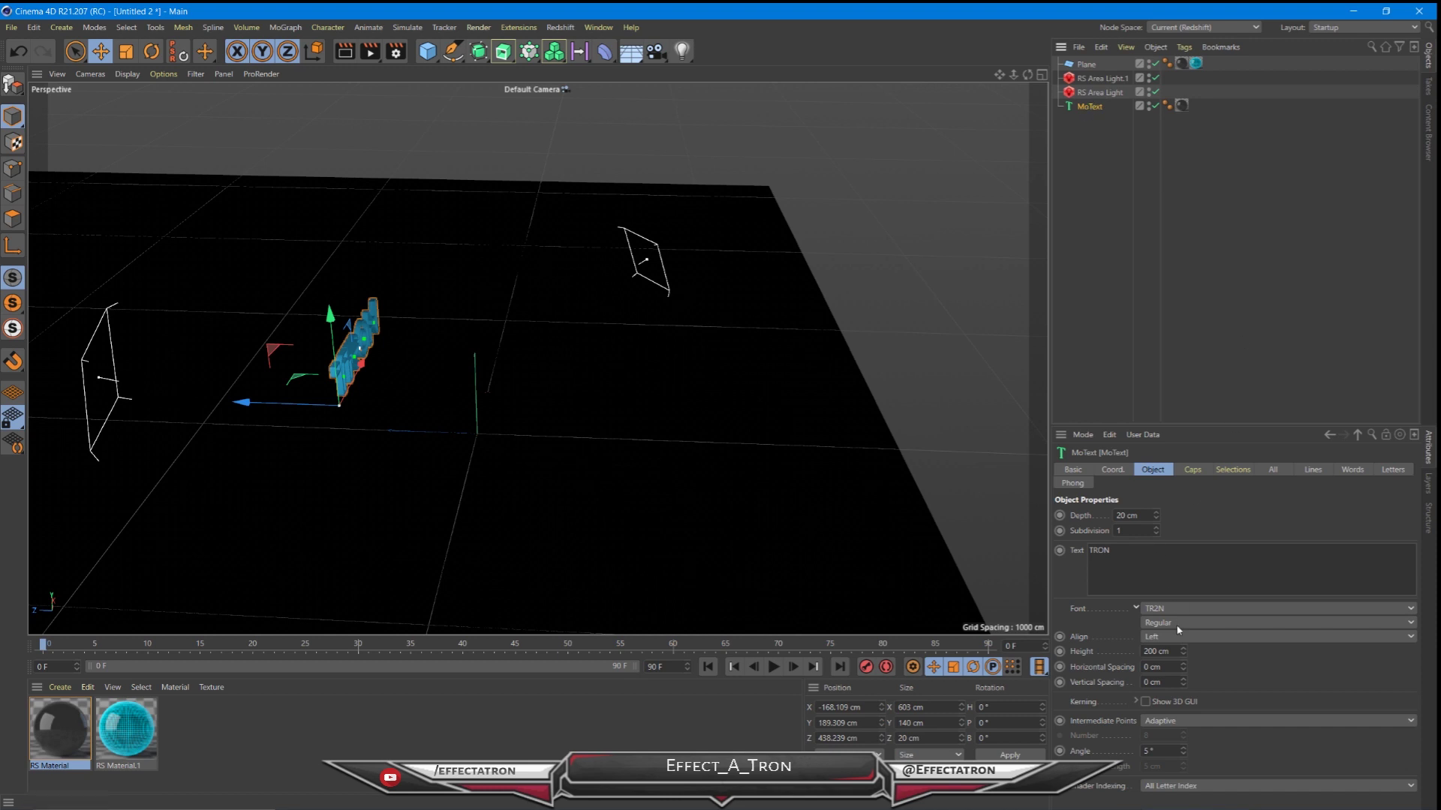
- Set the extrusion depth of the TRON MoText to 64 cm
drag(1157, 515, 1174, 511)
alt+drag(381, 381, 243, 515)
scroll(319, 331, up, 6)
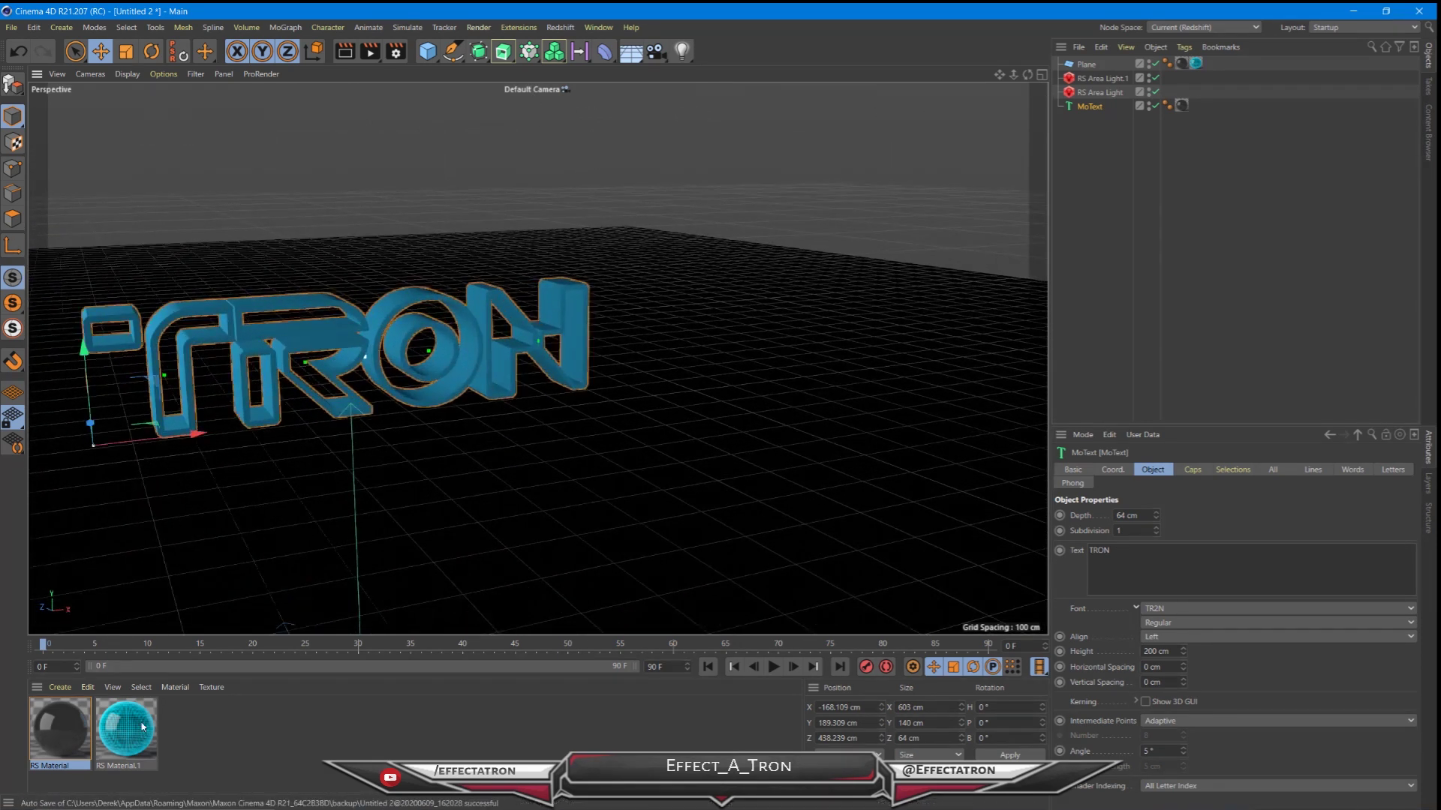
- Open RS Material's shader graph and set its base preset to Tinted Glass
double_click(60, 743)
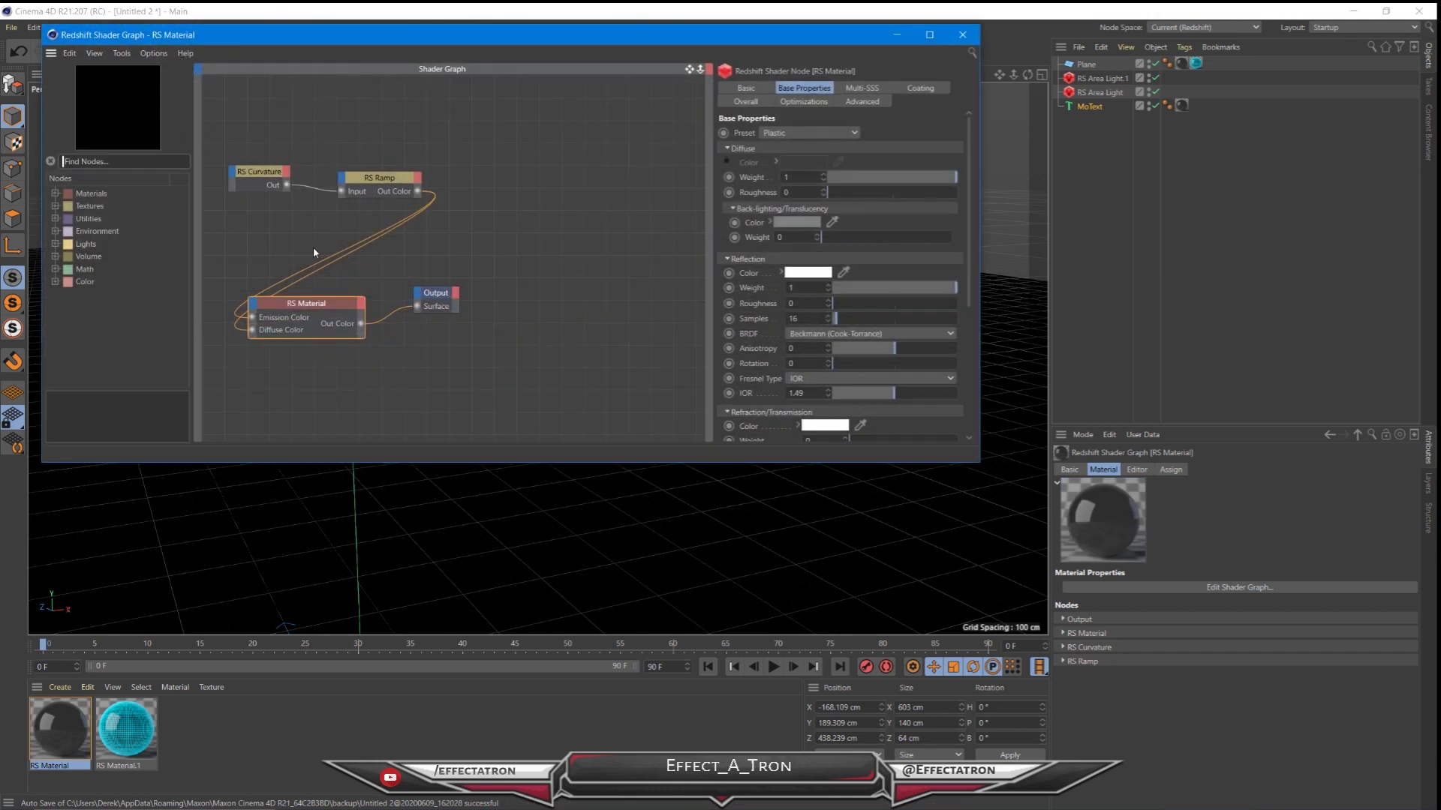
click(795, 133)
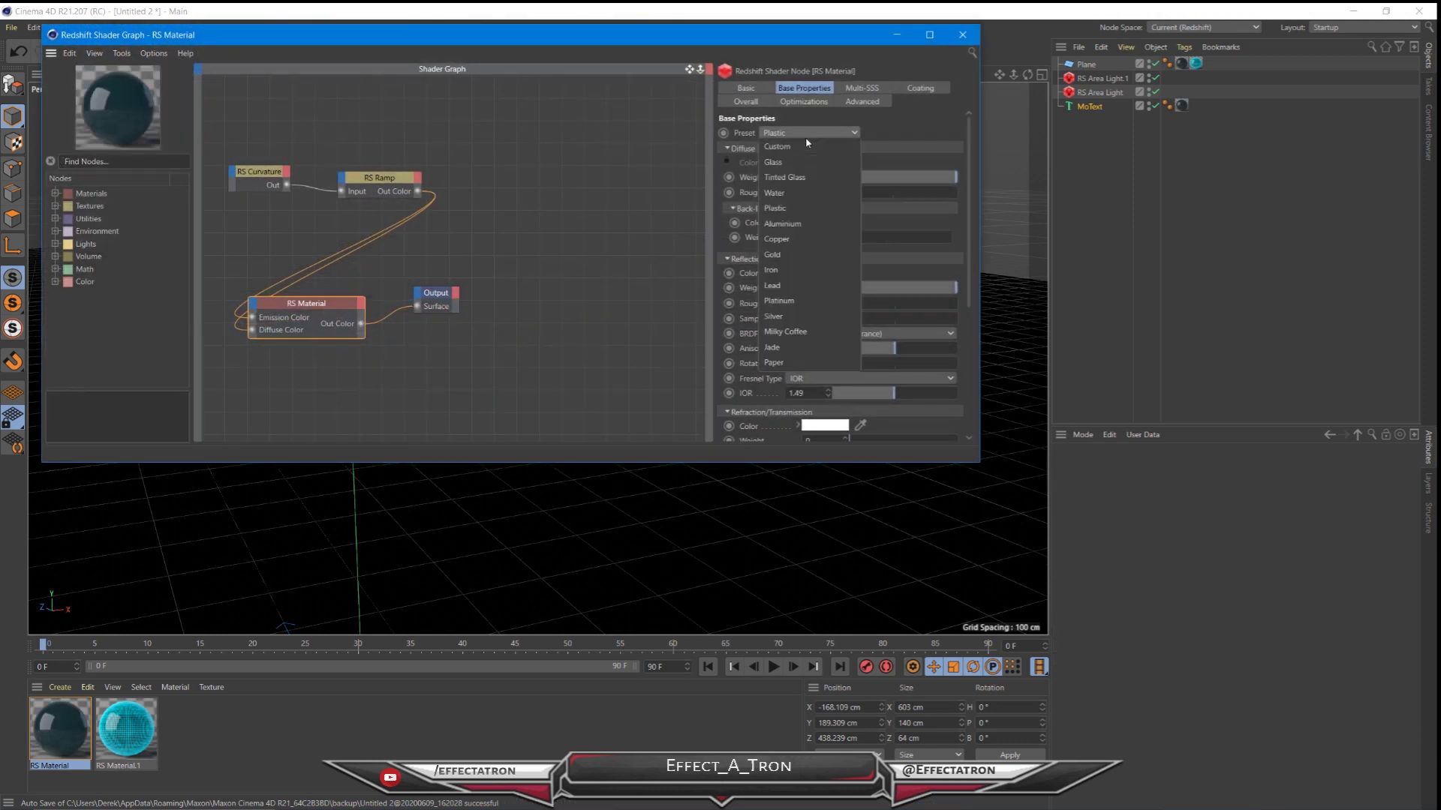
click(782, 178)
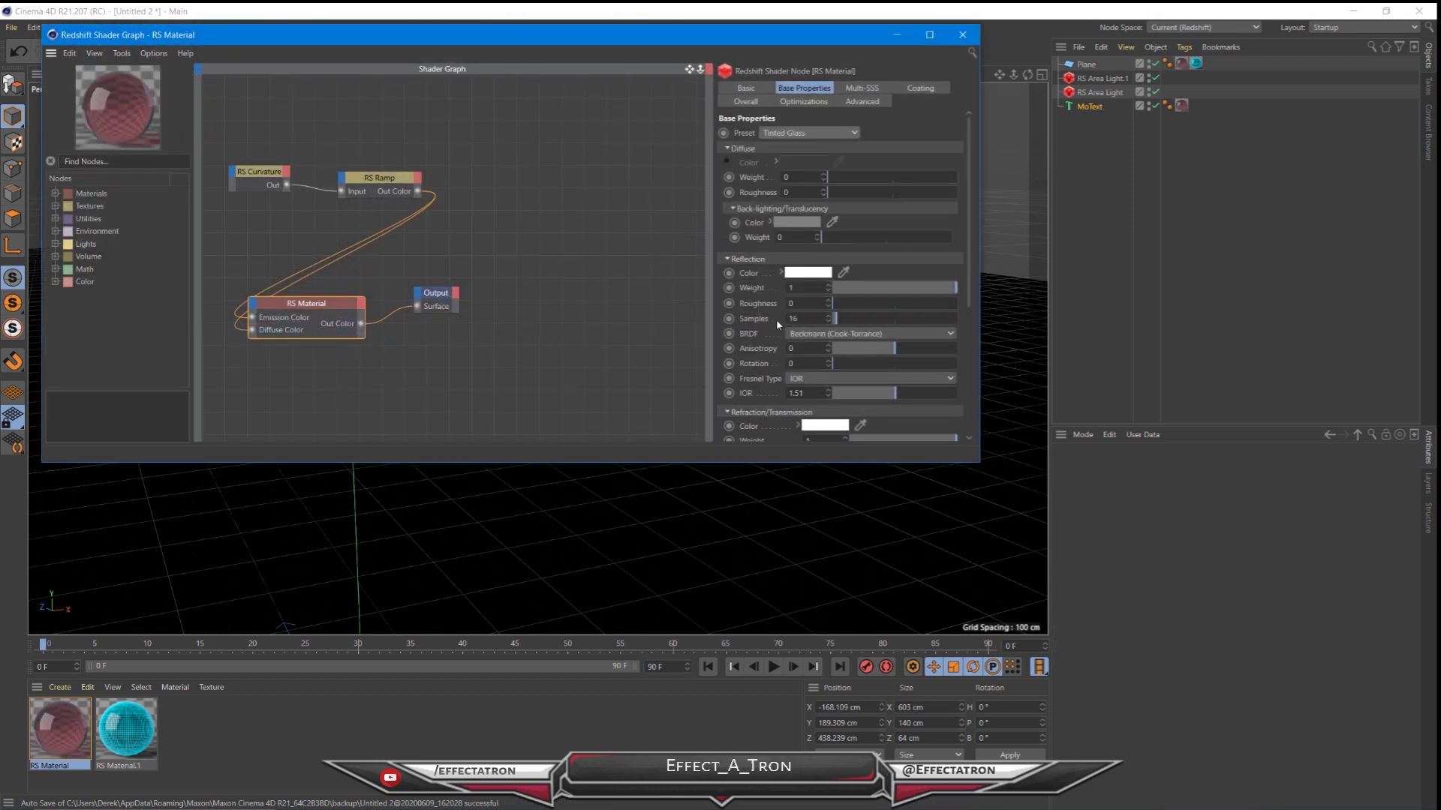
- Adjust the Transmittance Color in RS Material's Sub-Surface settings
scroll(825, 337, down, 5)
click(849, 361)
drag(818, 384, 649, 366)
click(794, 369)
drag(907, 382, 872, 382)
click(822, 407)
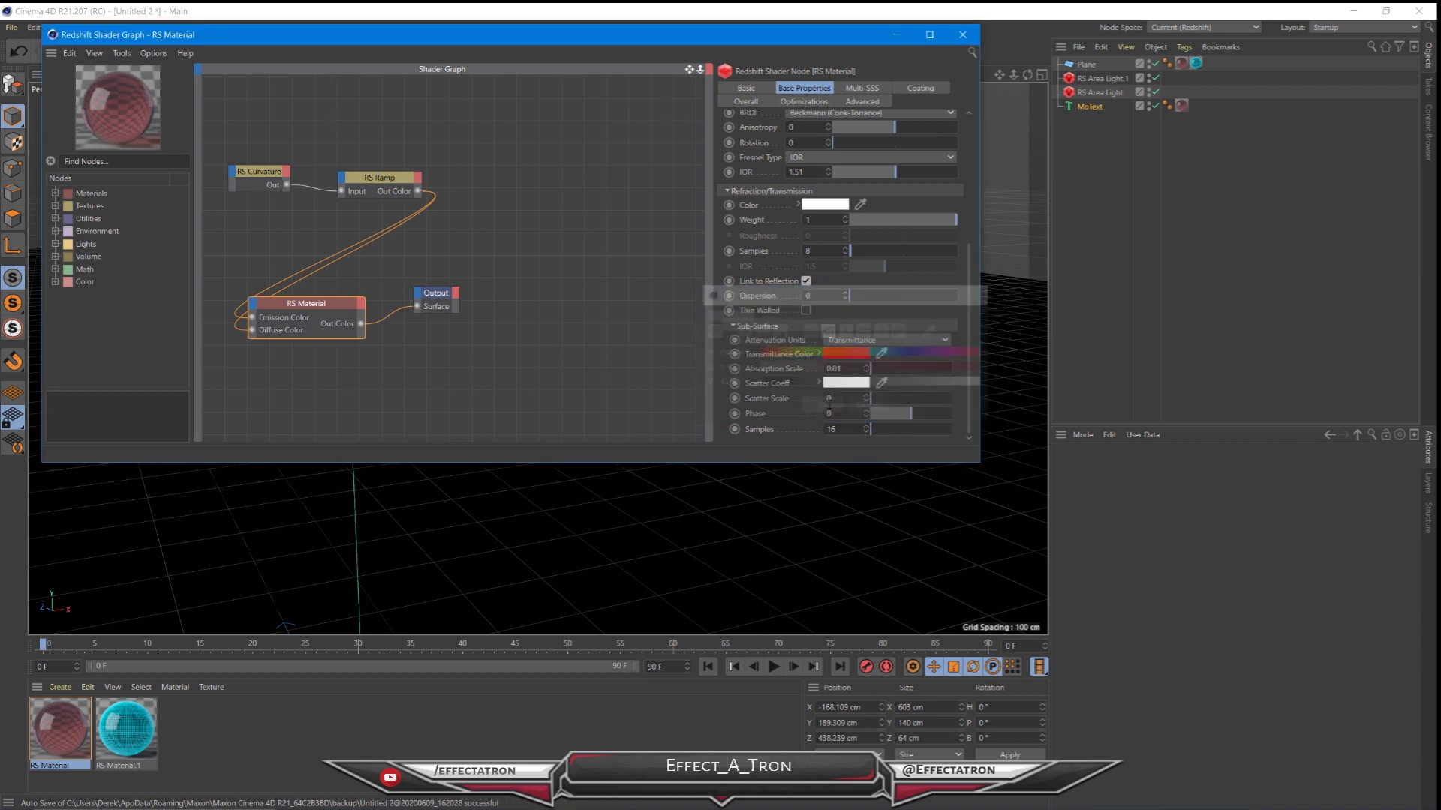
- Start a live render of the scene in Redshift RenderView and frame the TRON text from an oblique angle
click(963, 35)
scroll(376, 376, up, 5)
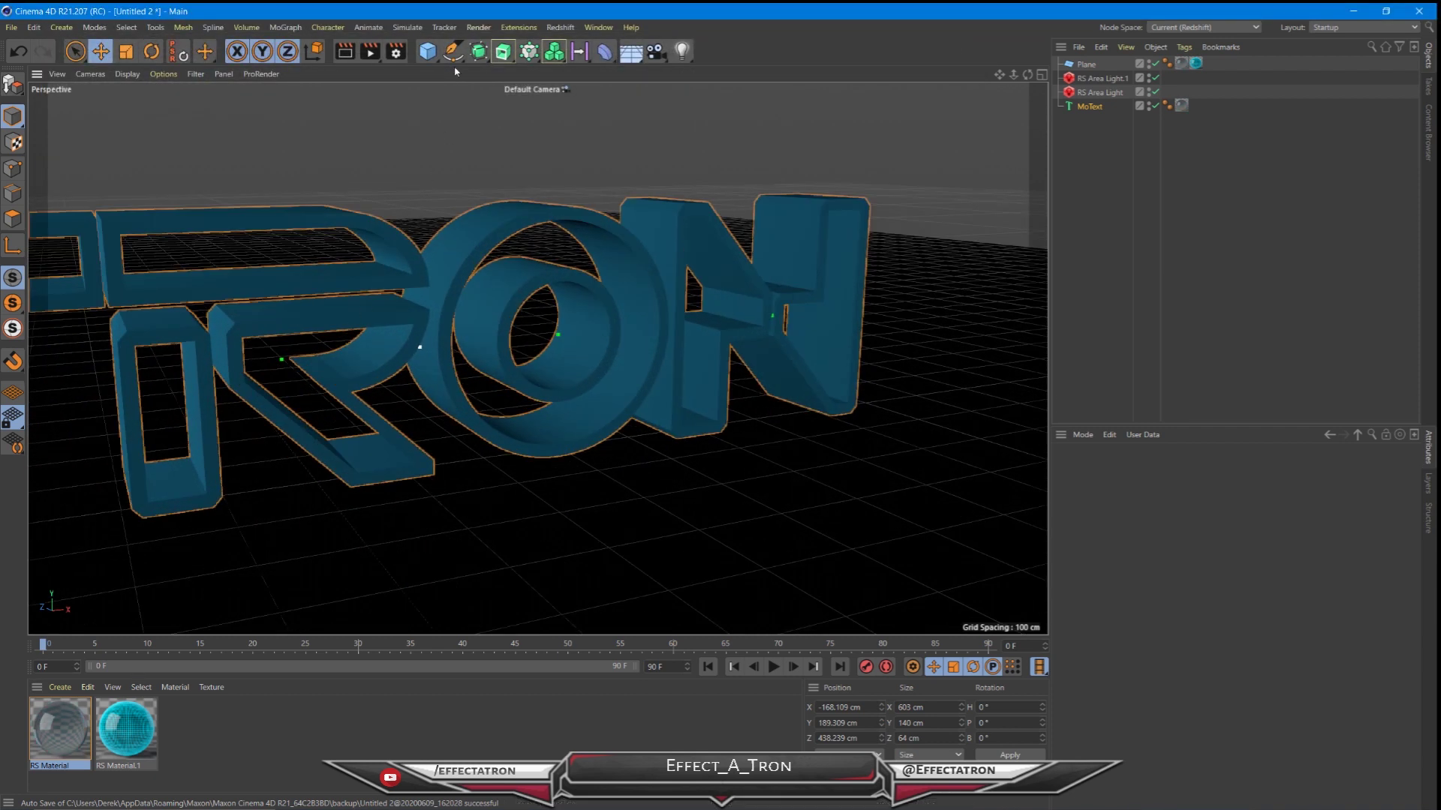
click(560, 27)
click(574, 137)
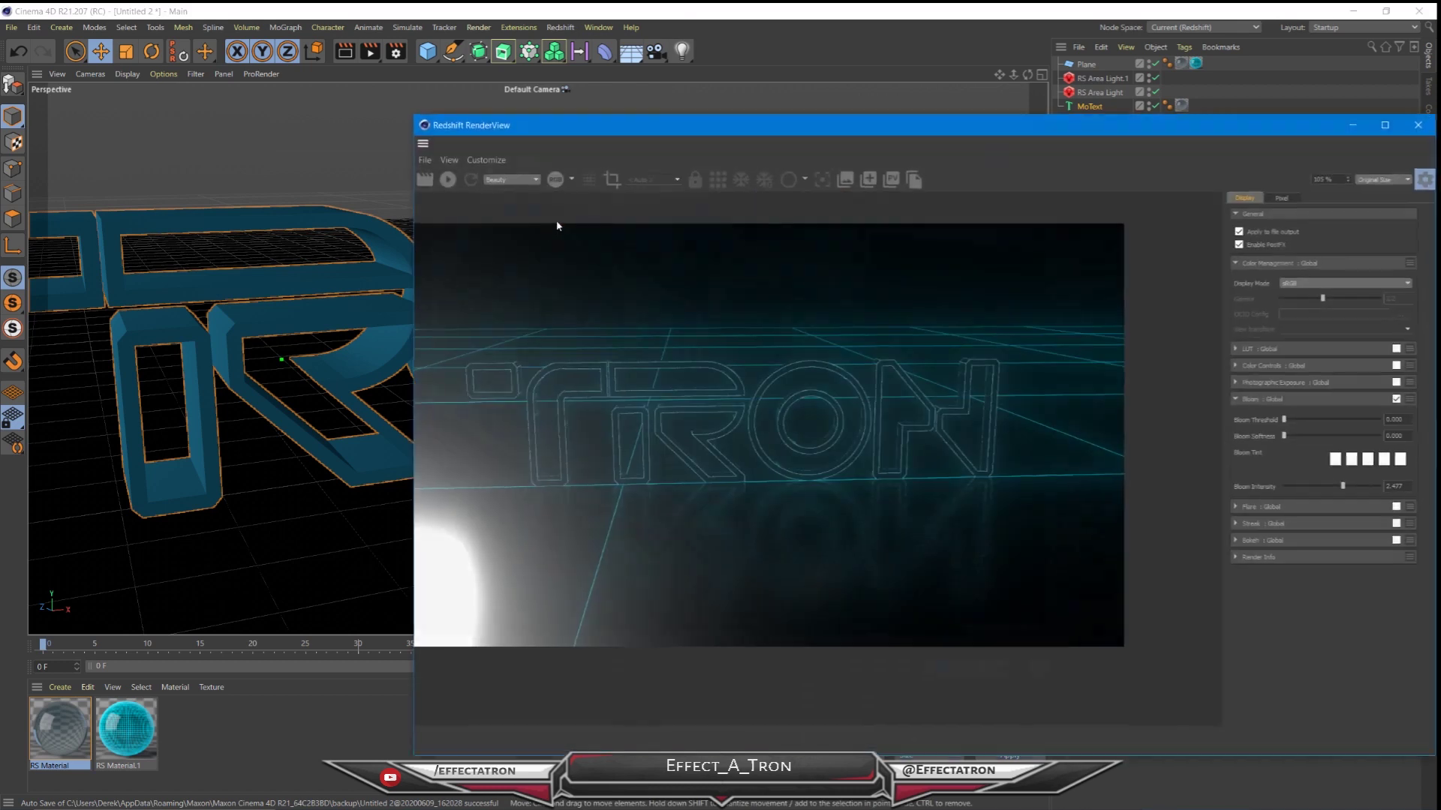
click(448, 179)
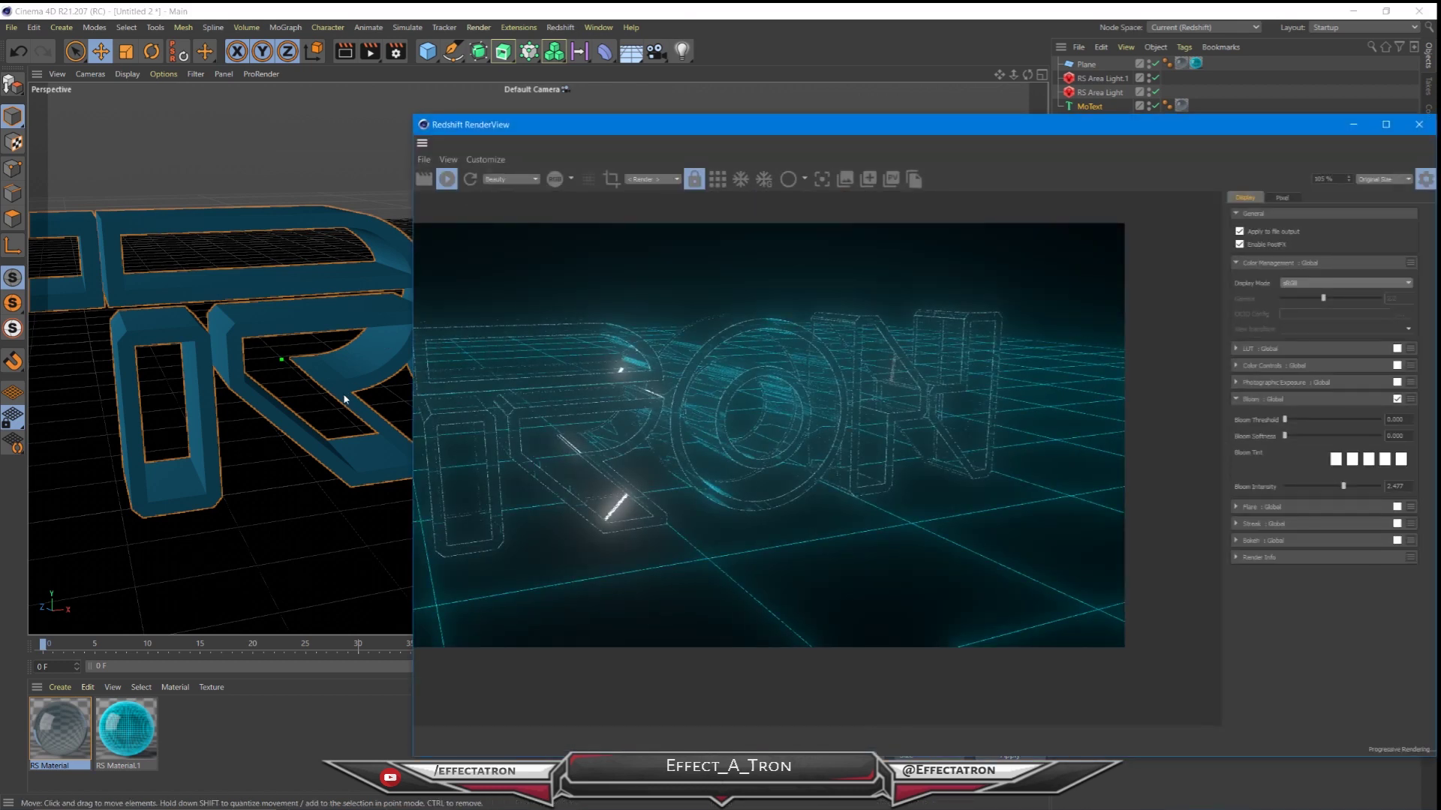
alt+drag(328, 394, 303, 336)
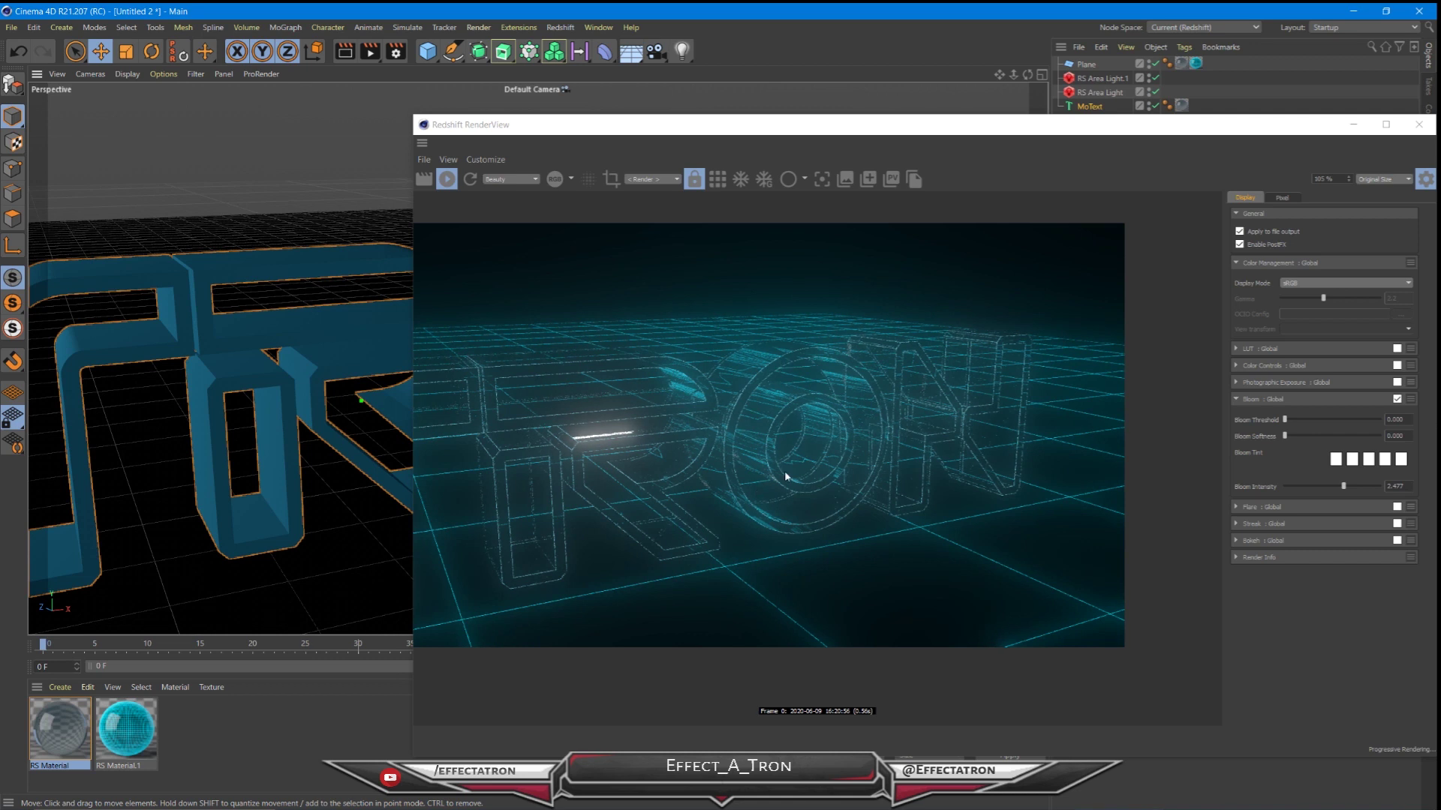
drag(800, 128, 860, 114)
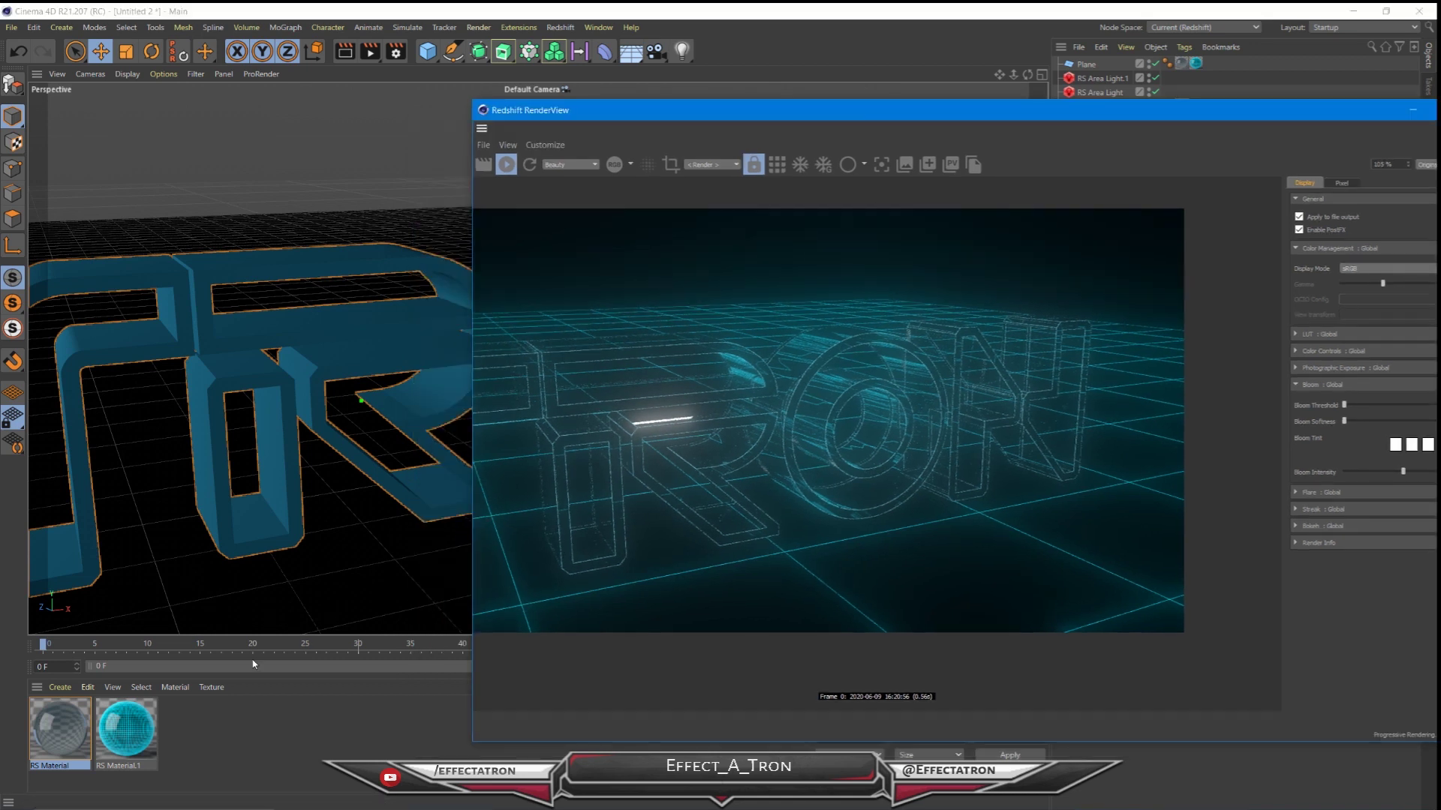
- Set RS Material's Emission Weight to 50 in its shader graph
double_click(60, 727)
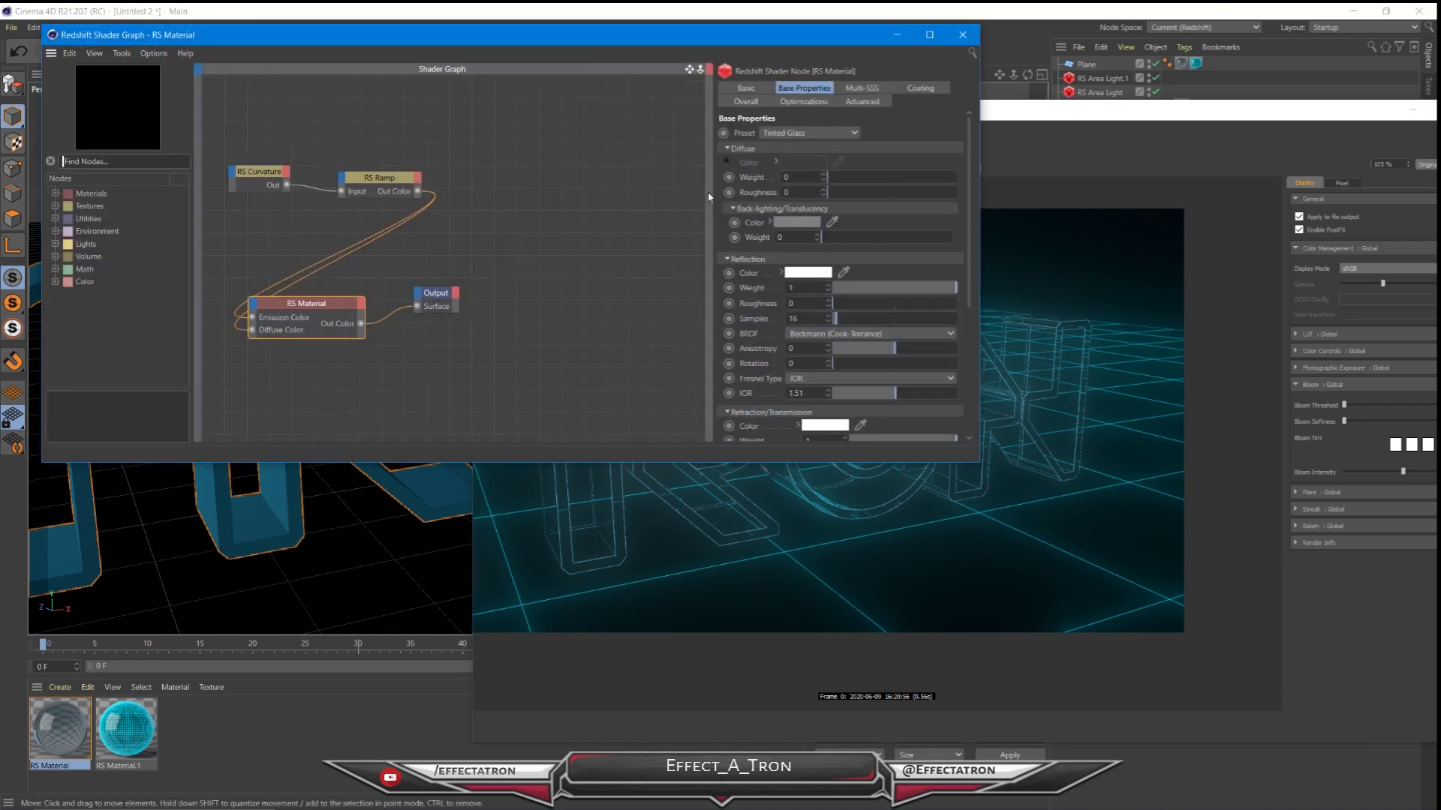
click(745, 101)
text(5)
key(Return)
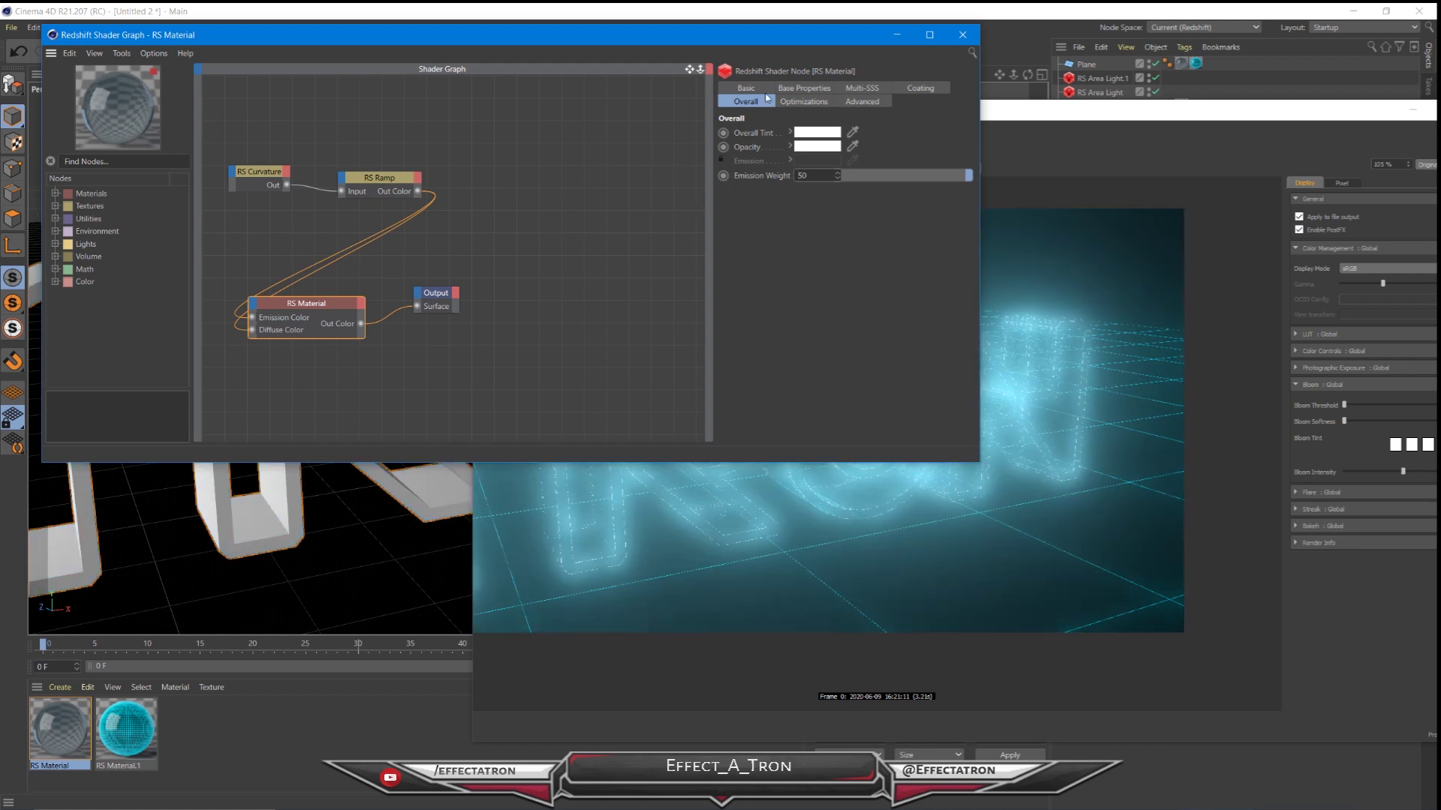
- Set the RS Curvature node's Radius to 1 and close the shader graph
drag(662, 53, 725, 275)
click(275, 418)
double_click(890, 371)
text(1)
key(Return)
drag(734, 277, 772, 292)
click(1026, 290)
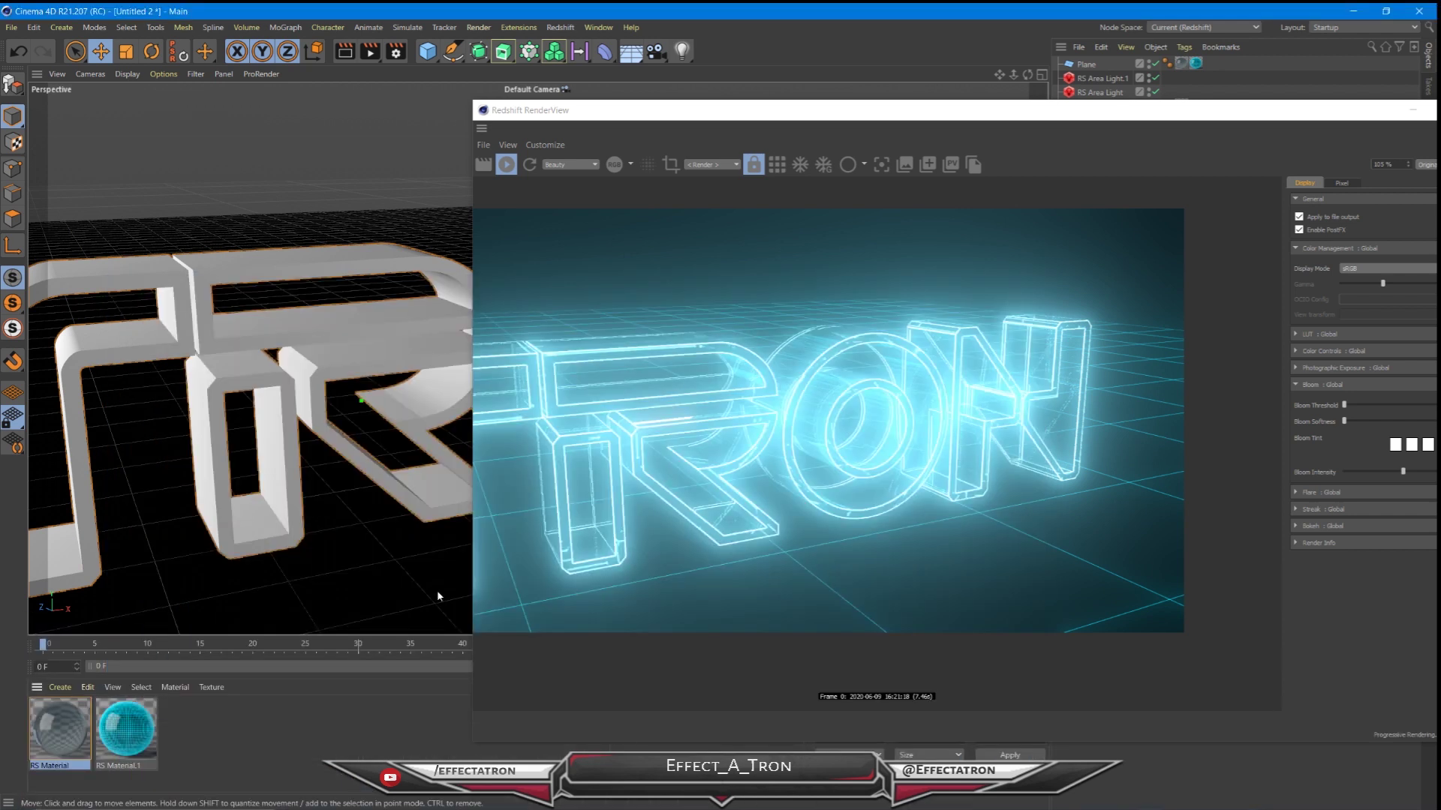
- Reopen RS Material's shader graph and set the material's reflection Roughness to 0.042
double_click(63, 730)
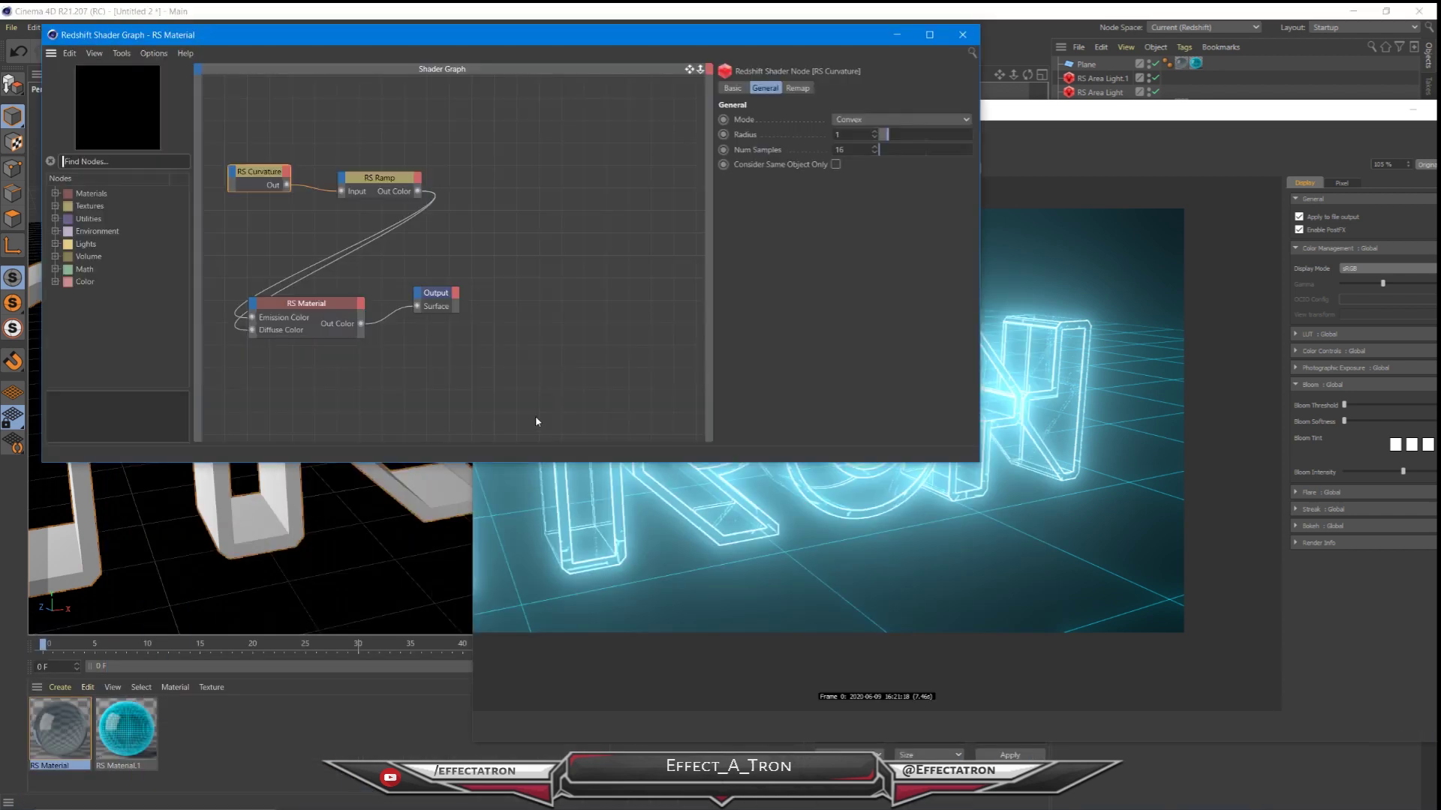
click(323, 303)
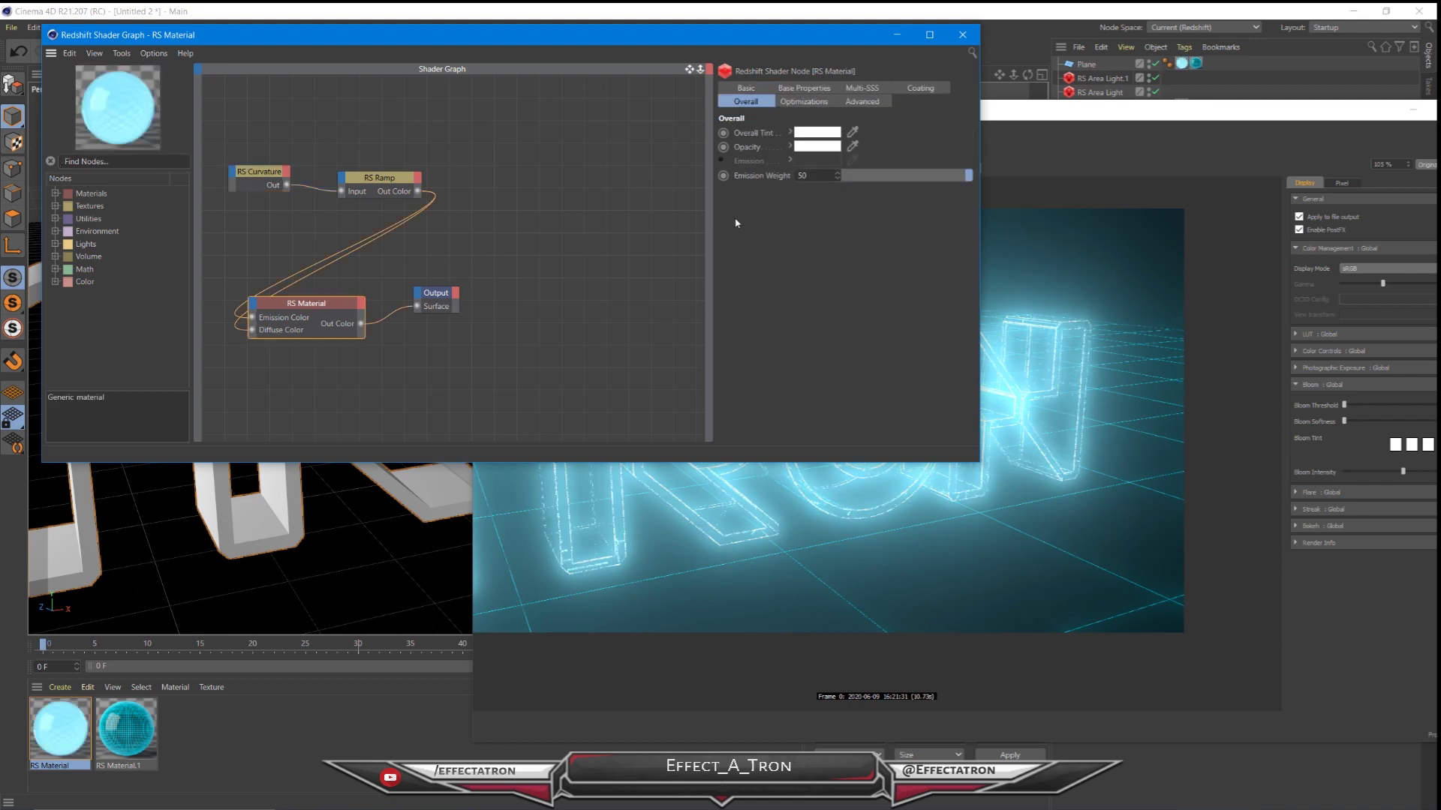
click(871, 304)
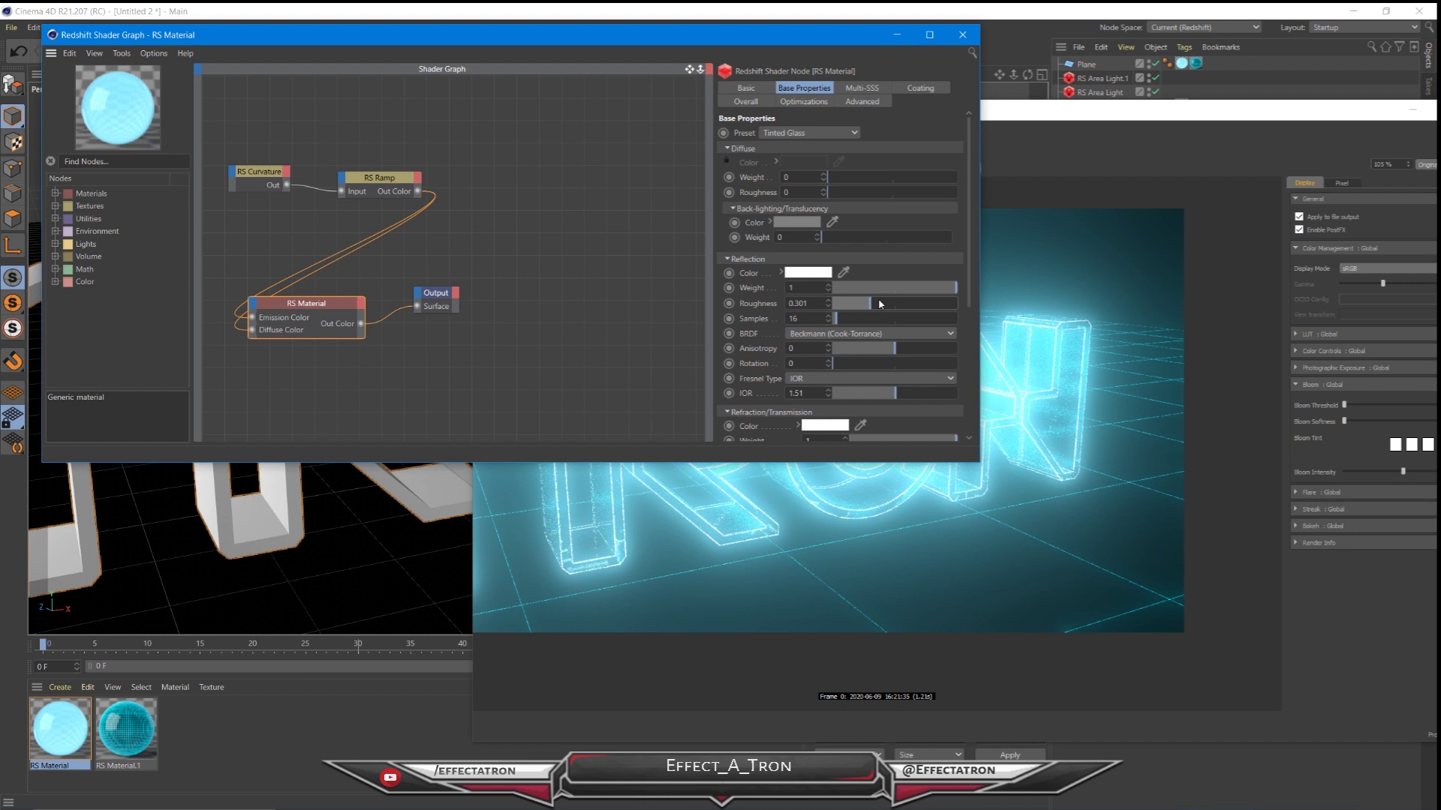
click(841, 303)
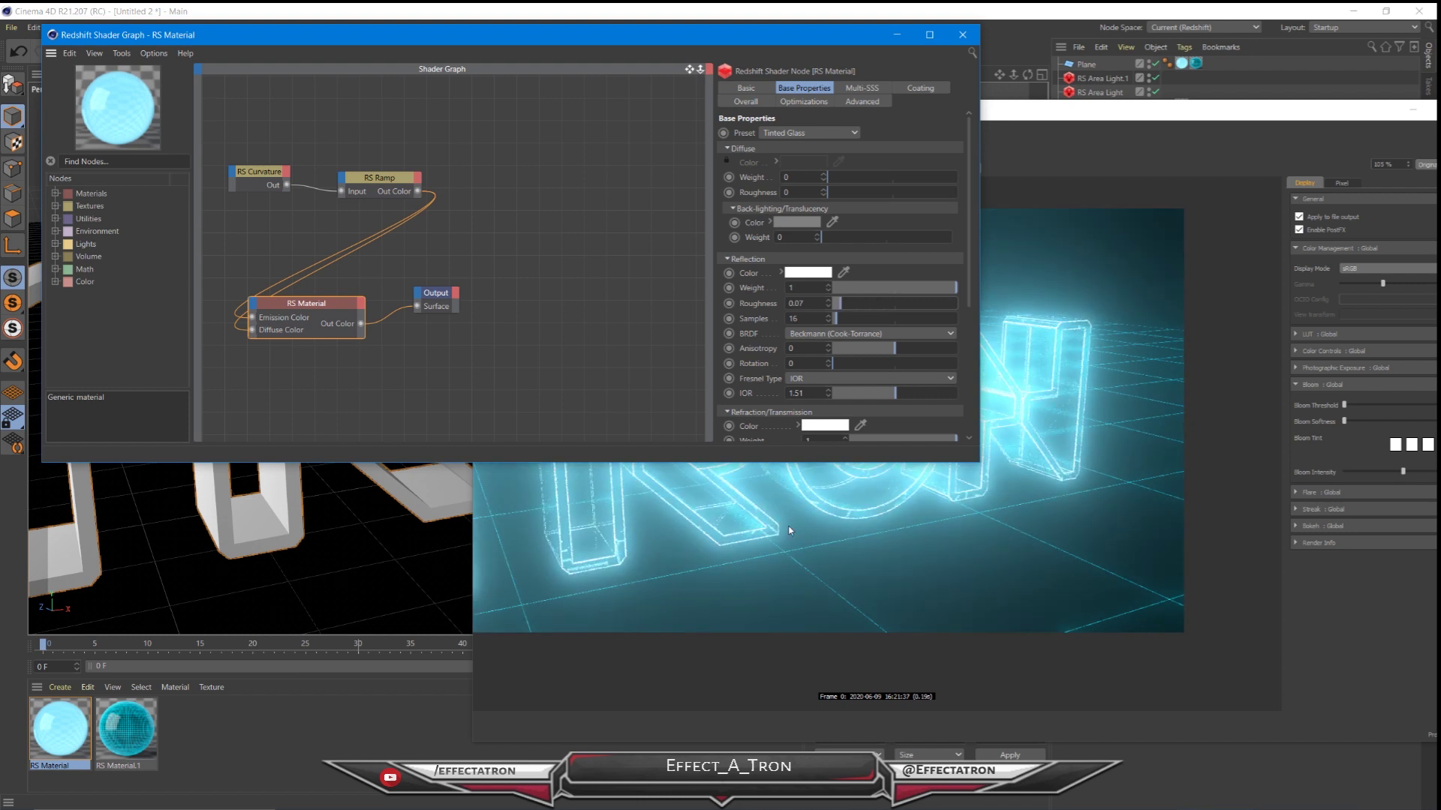
click(837, 303)
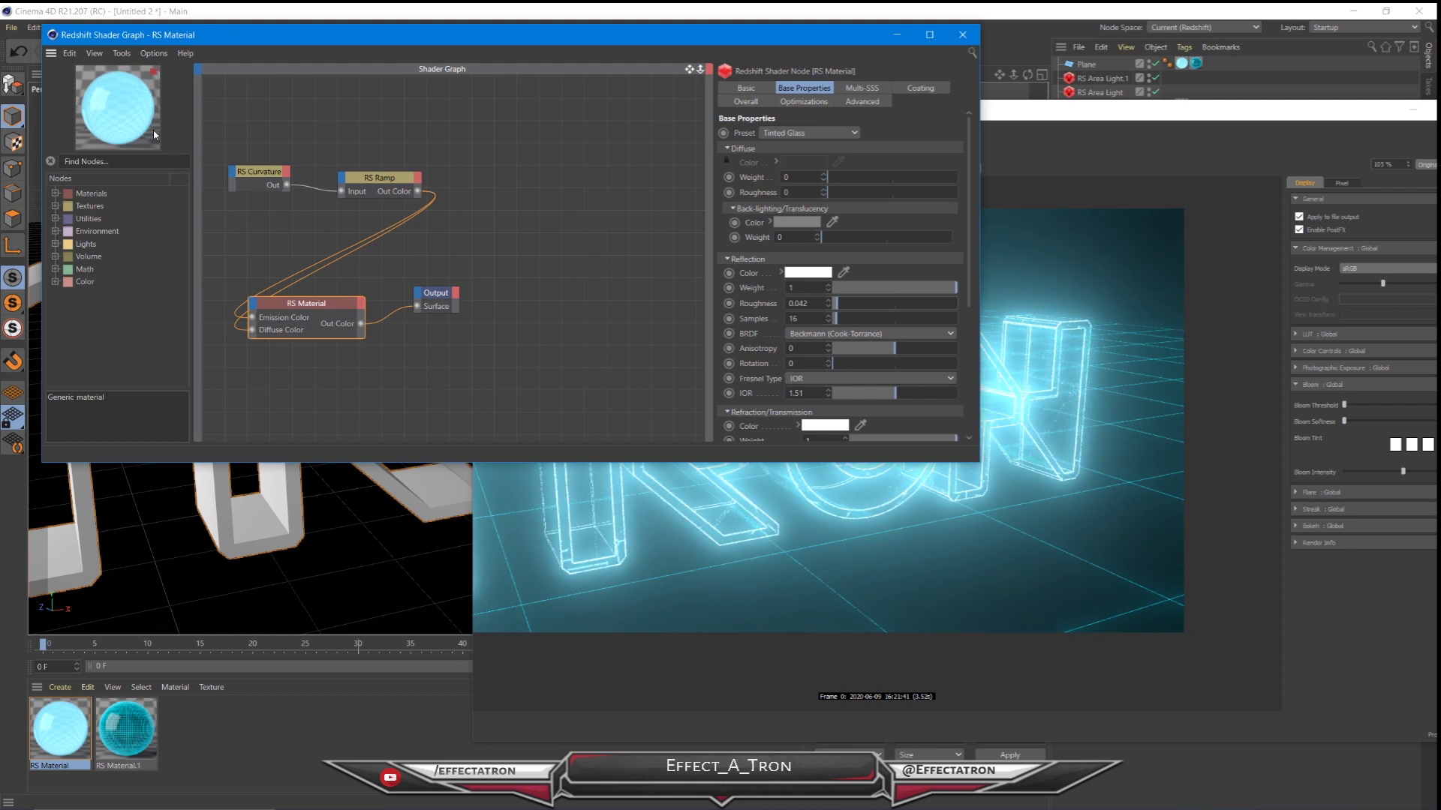
- Add a Maxon Noise node to the graph and connect its Out Color to the Output's Surface
click(98, 160)
text(max)
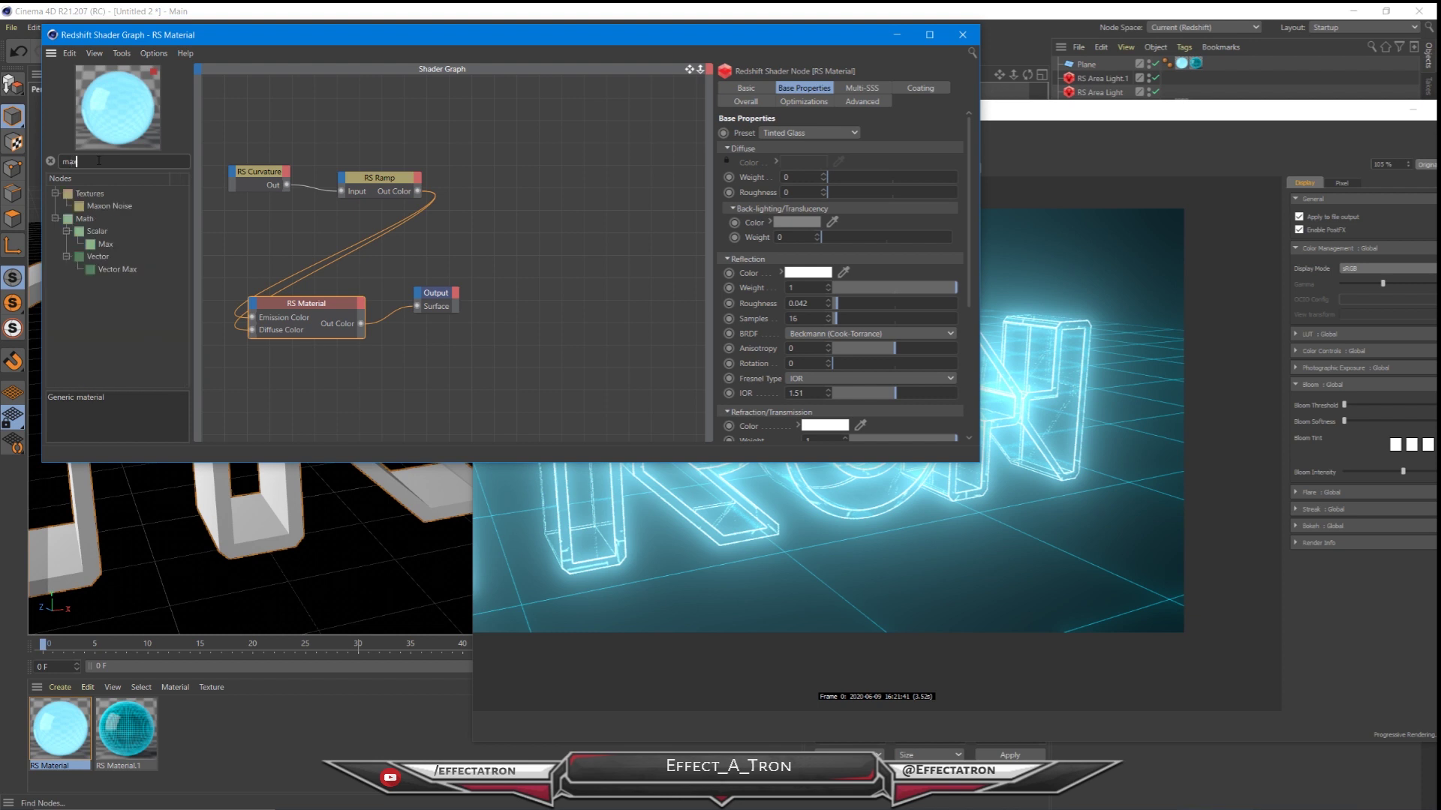
text(o)
drag(109, 205, 292, 386)
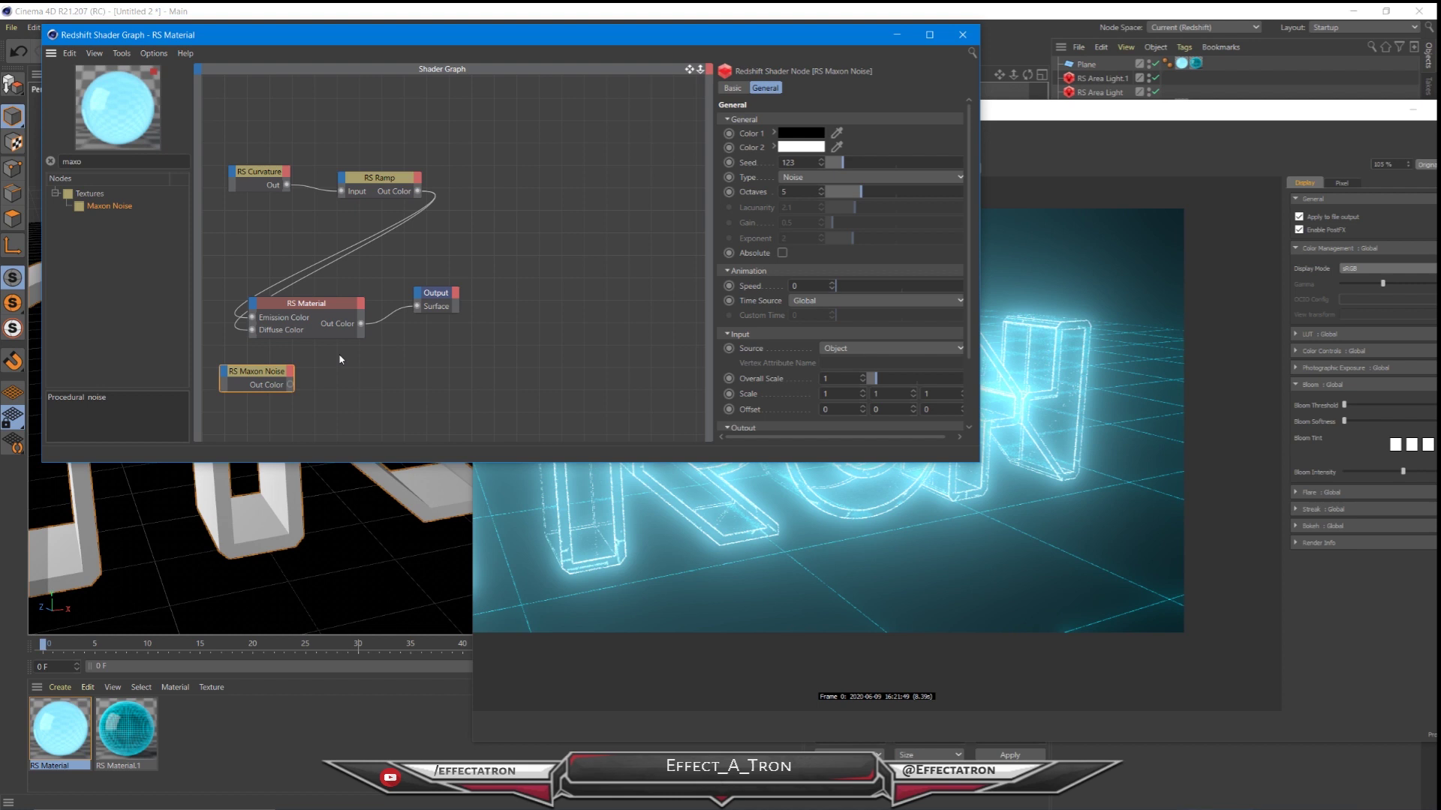
drag(290, 384, 417, 306)
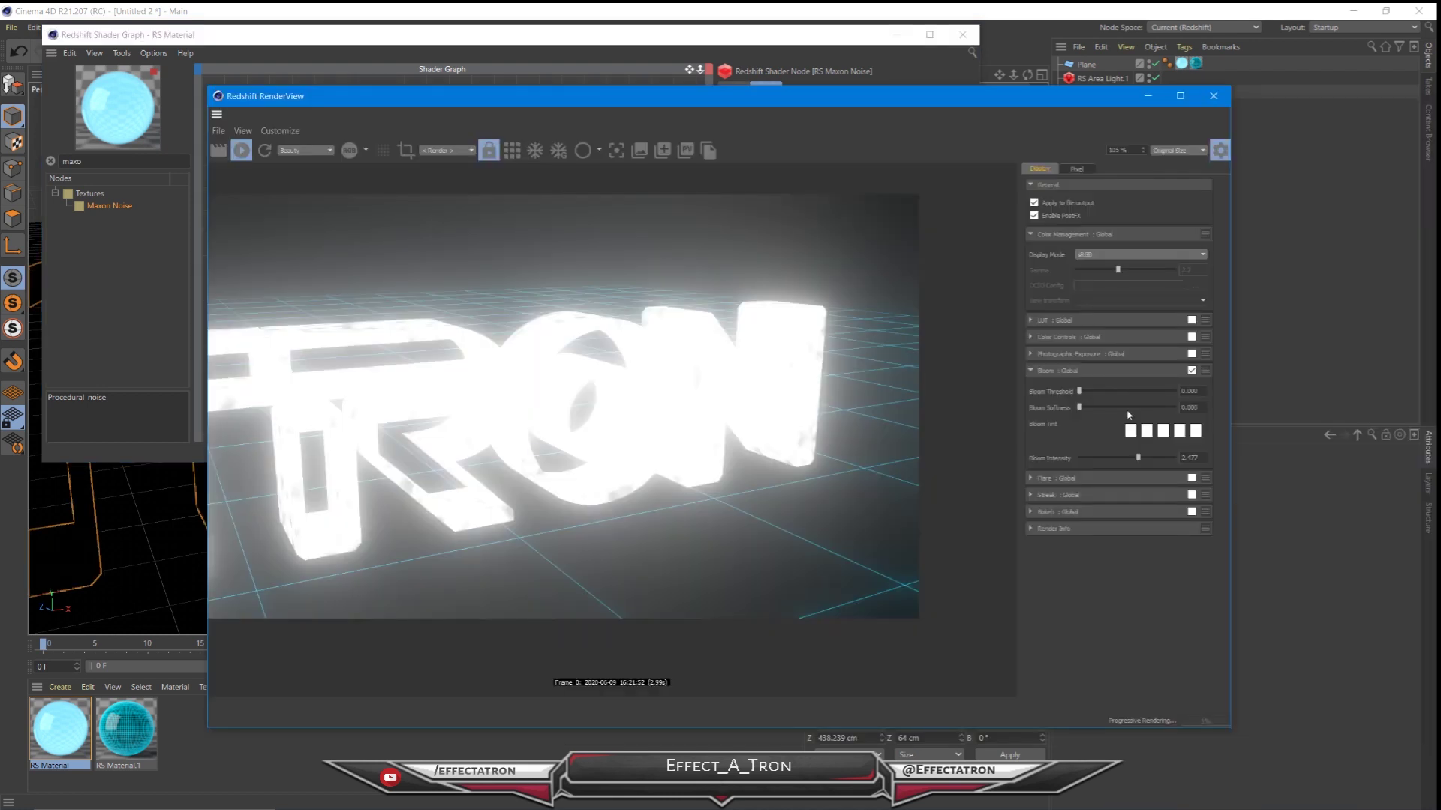
- Turn off Bloom in the RenderView and move the render window beside the shader graph
click(1192, 370)
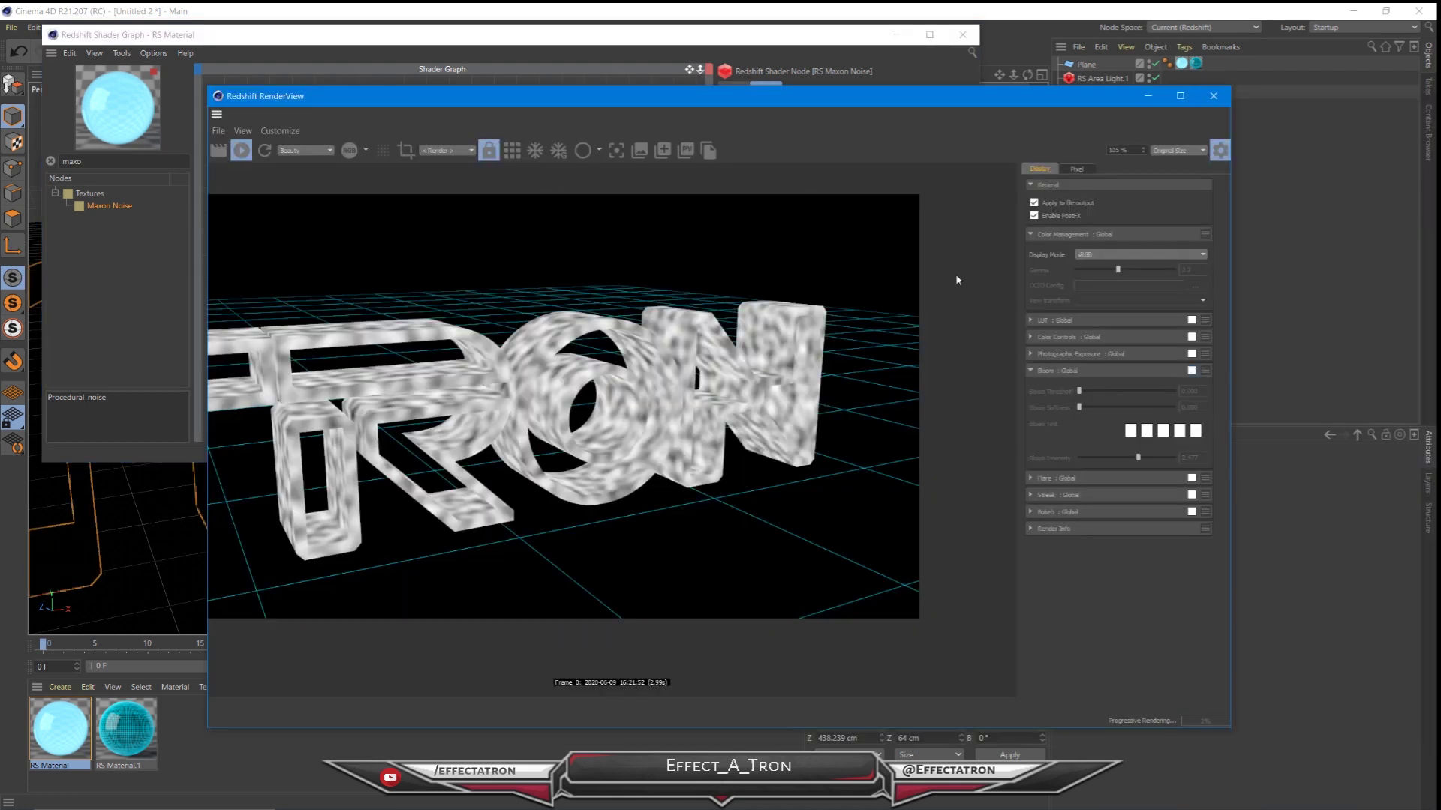
drag(569, 101, 964, 97)
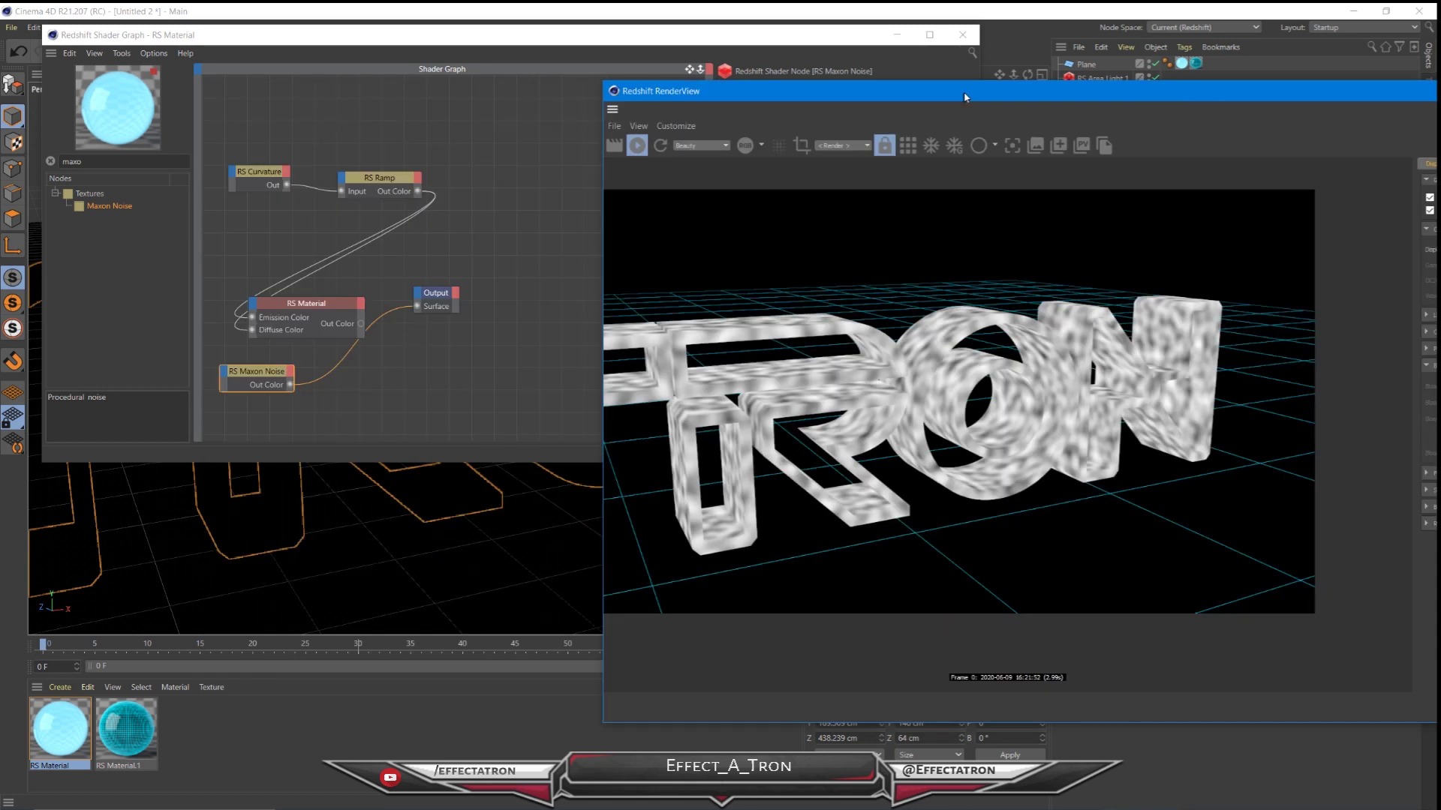
drag(965, 97, 965, 96)
click(890, 62)
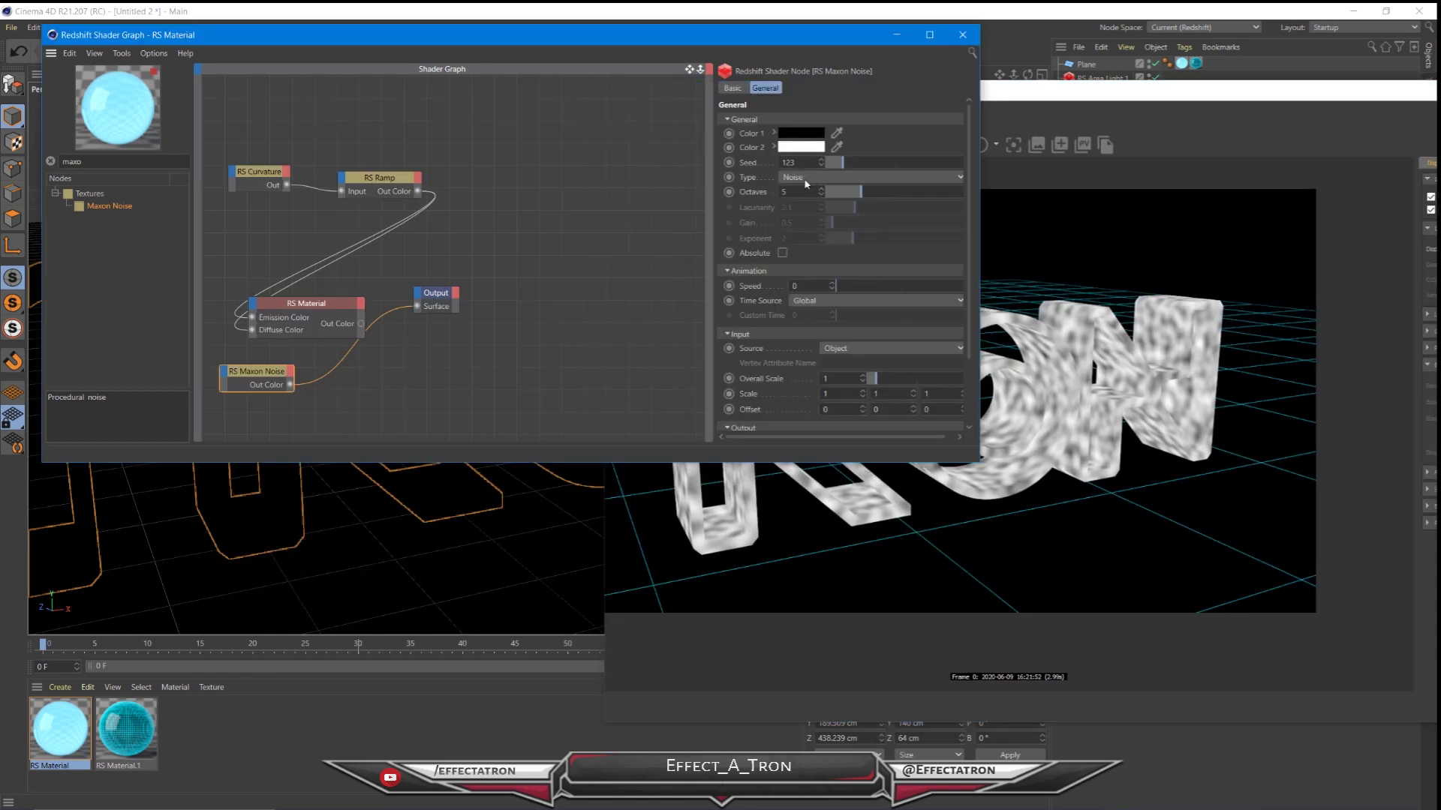
- Set the Maxon Noise type to Turbulence and its Overall Scale to 7.8
scroll(807, 184, down, 5)
scroll(807, 184, down, 2)
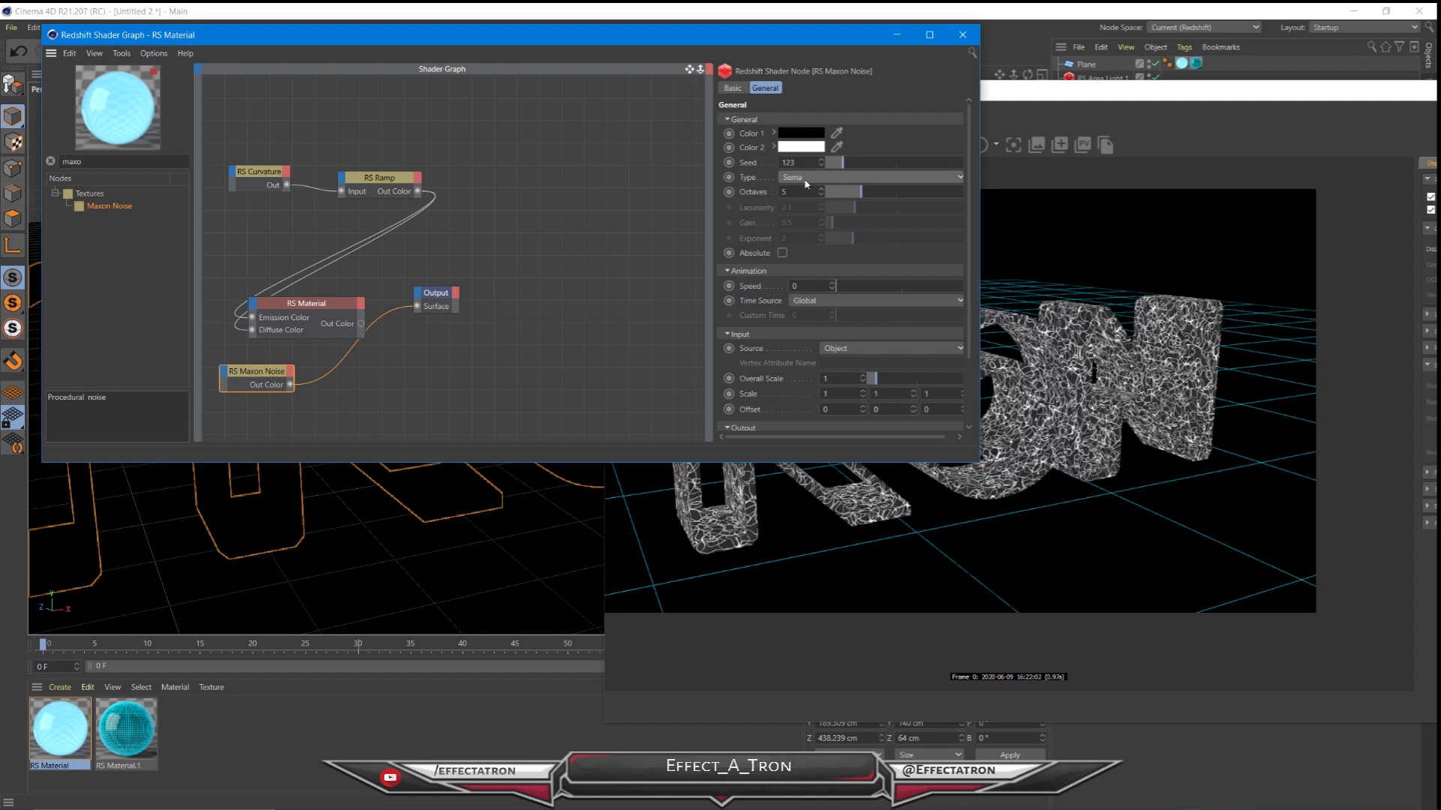
scroll(806, 184, down, 3)
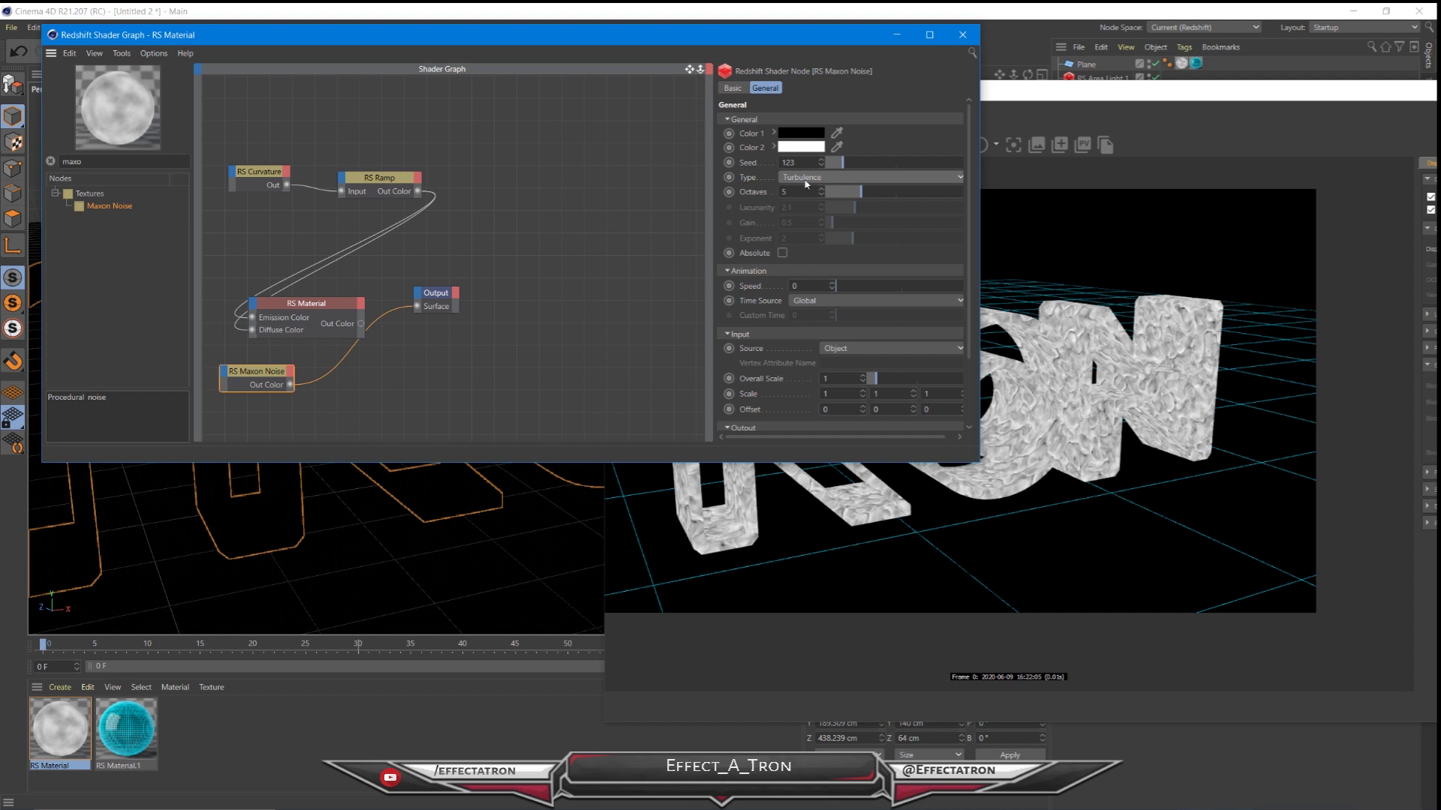
drag(863, 379, 862, 328)
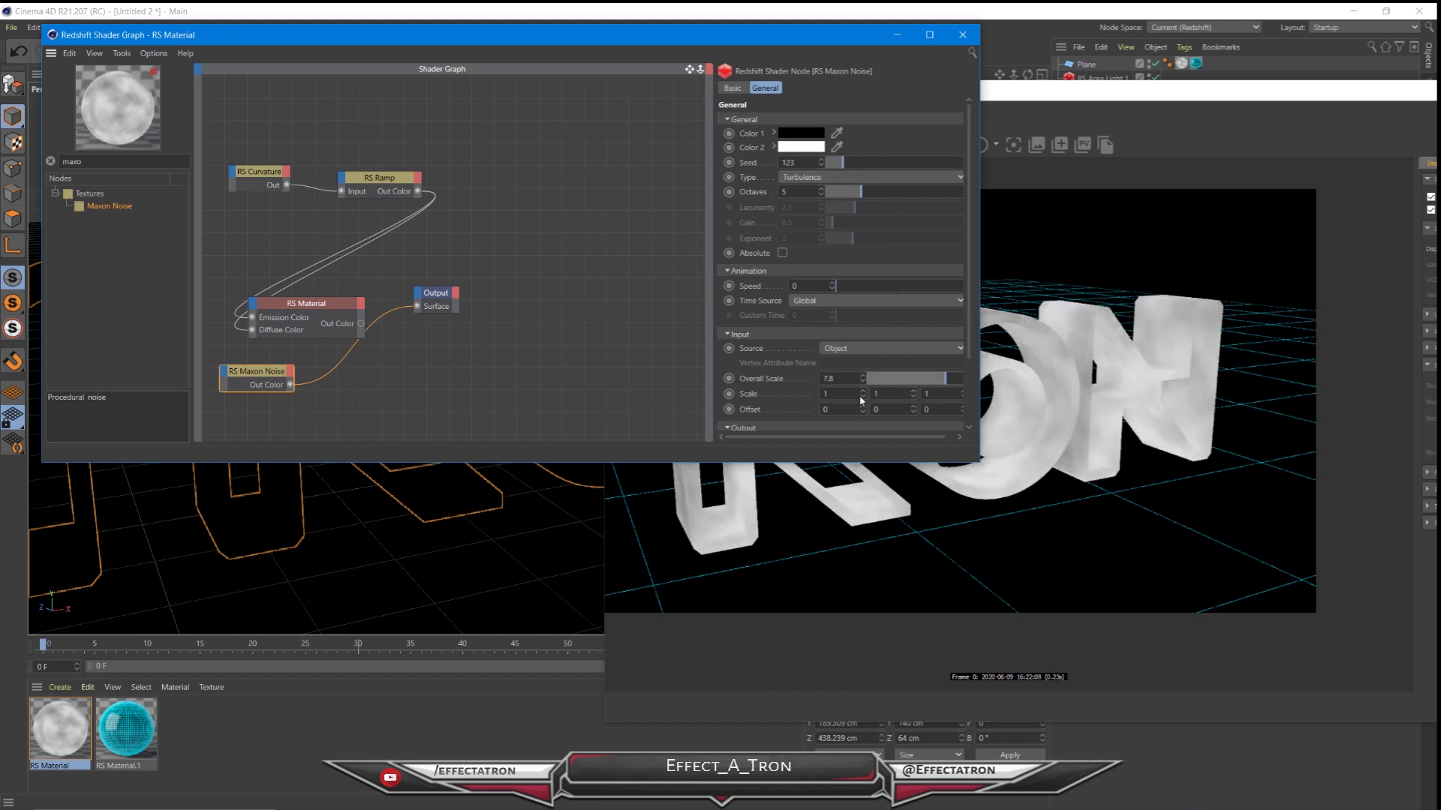
- Set the Maxon Noise output to Low Clip 0.45, High Clip 0.978 and Brightness about -0.38
scroll(860, 399, down, 3)
drag(828, 376, 891, 377)
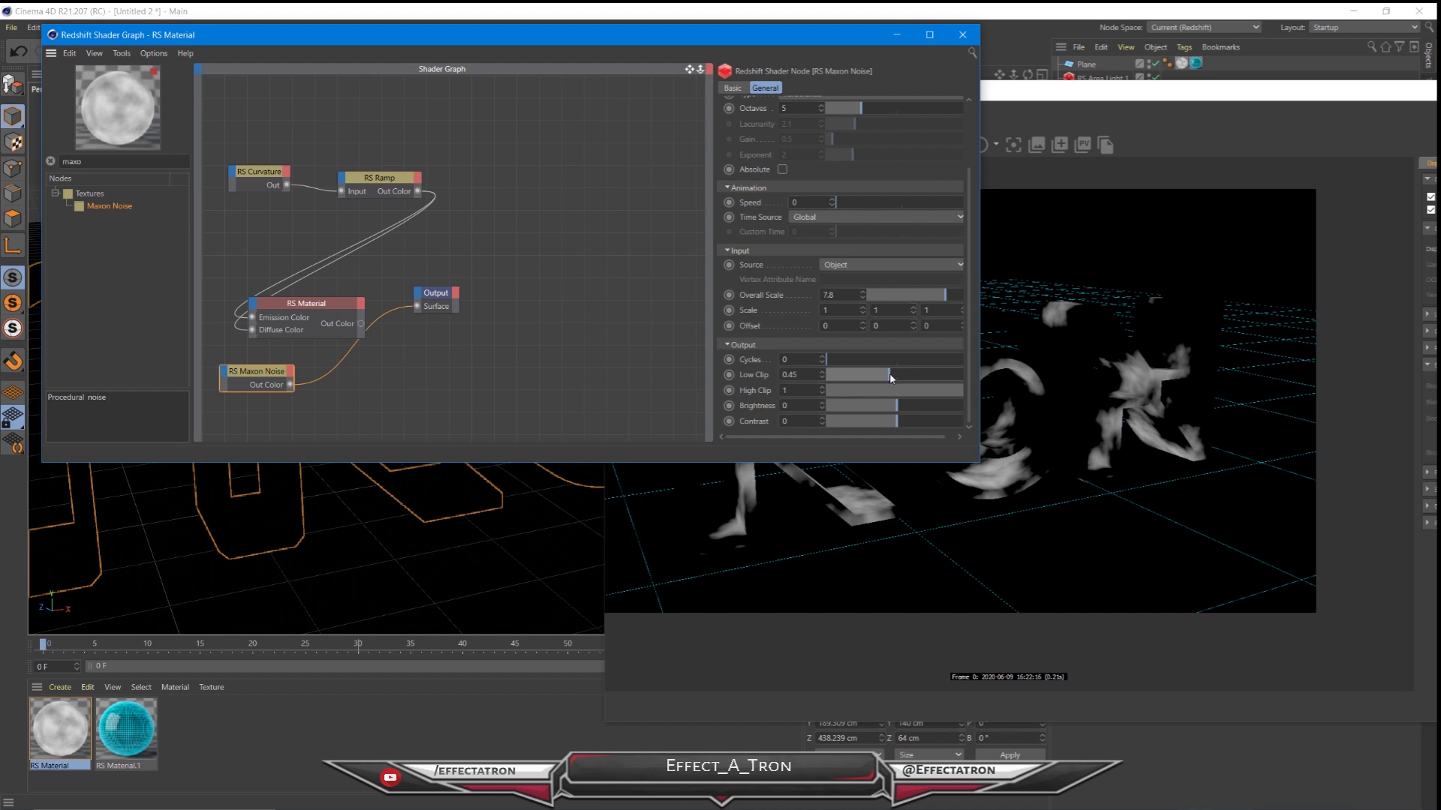
click(963, 392)
drag(897, 407, 870, 408)
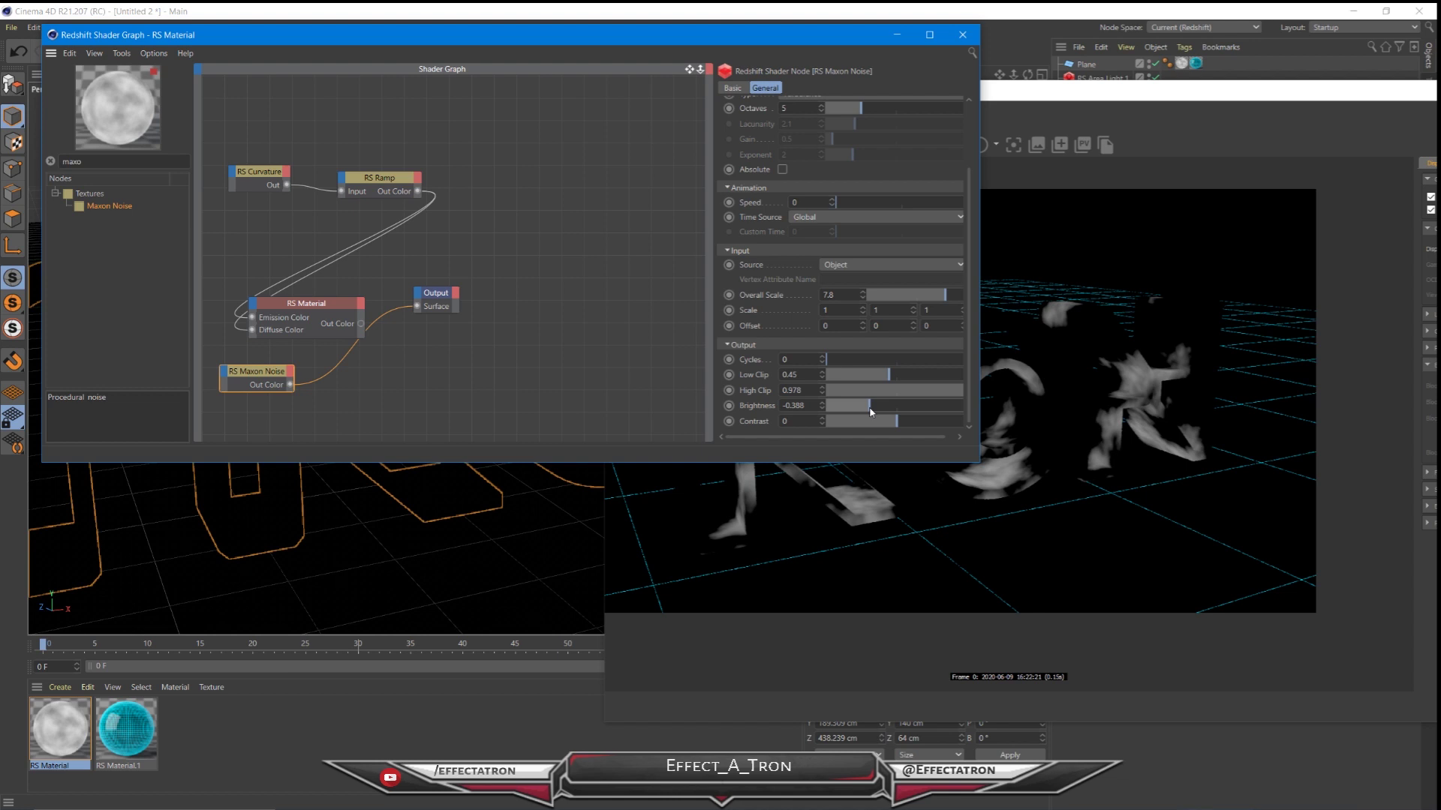
- Try different Seed values for the Maxon Noise and settle on 97
scroll(871, 411, up, 3)
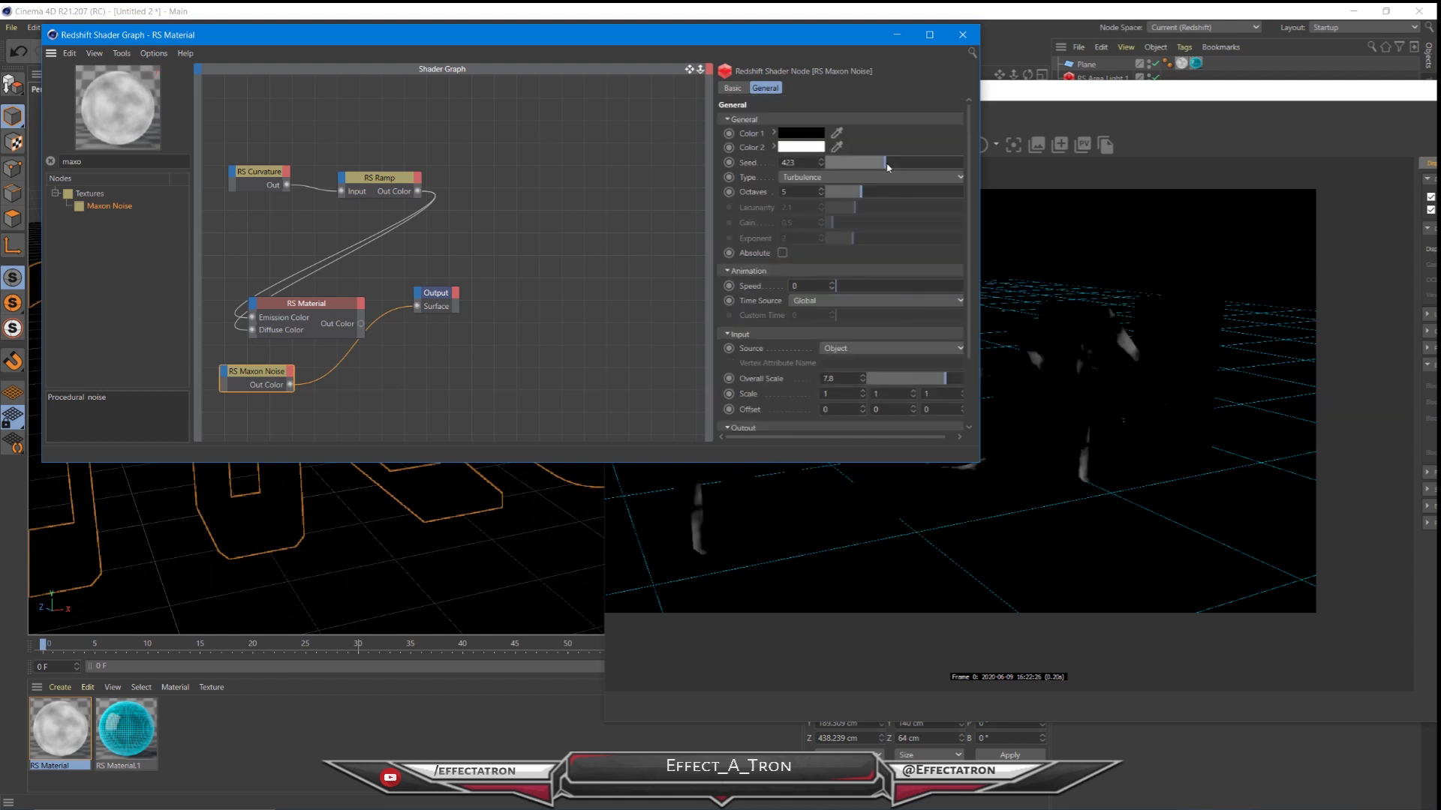
drag(887, 164, 934, 163)
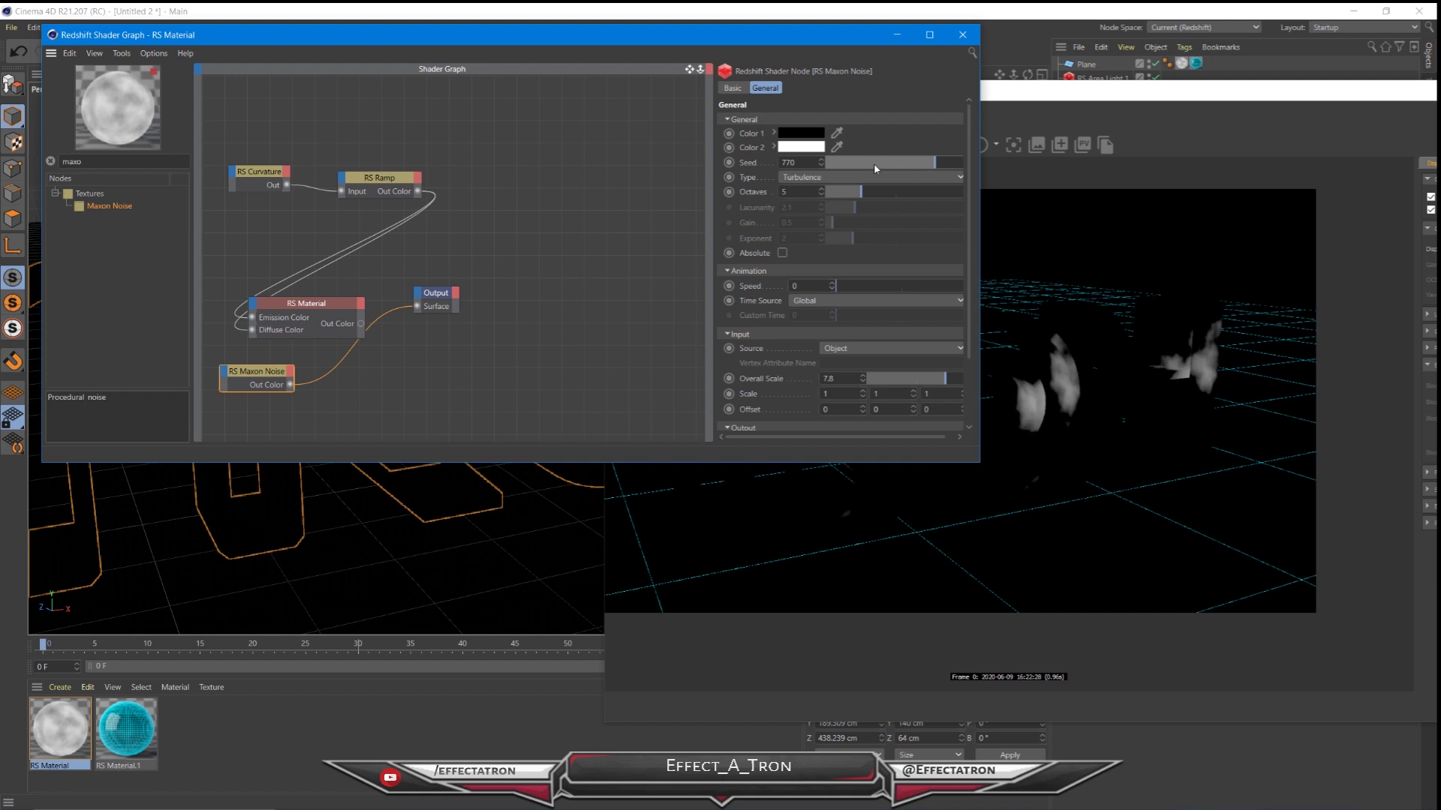
drag(873, 163, 838, 163)
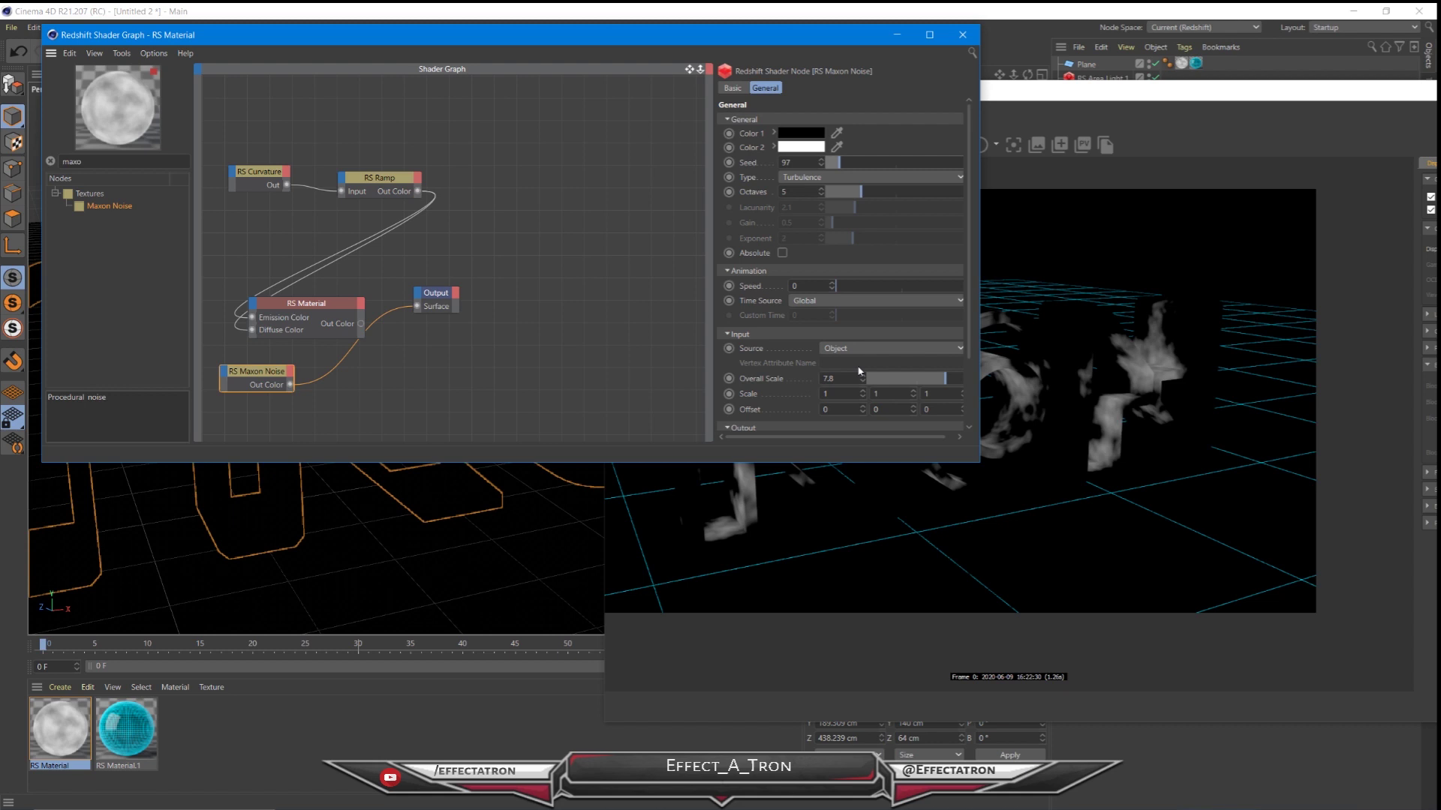
- Set the Maxon Noise output to Cycles 1.77, Low Clip 1 and High Clip 0.51
scroll(859, 370, down, 3)
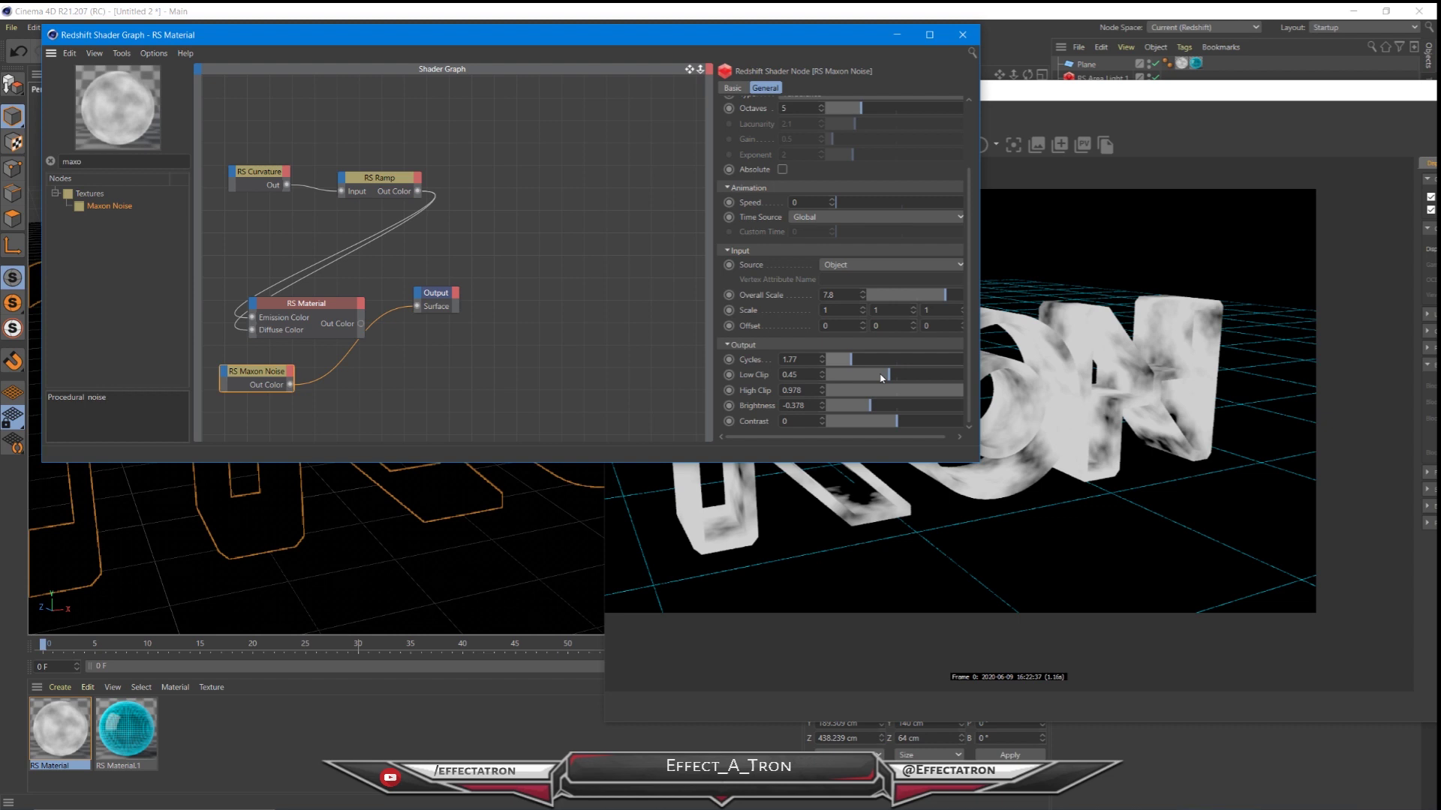
drag(882, 378, 963, 376)
click(904, 389)
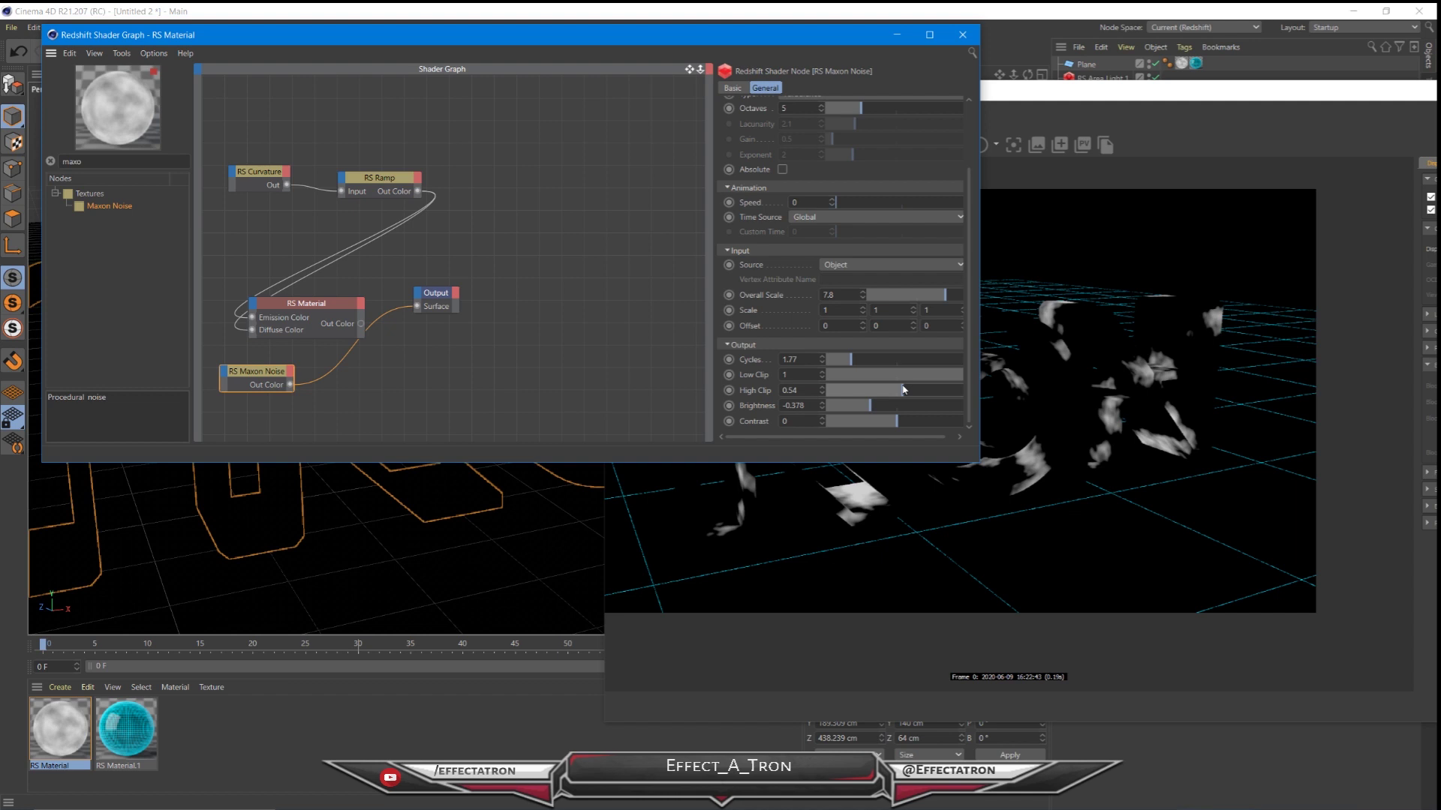
drag(904, 389, 898, 390)
- Connect the Maxon Noise to RS Material's Refl Roughness input and readjust the noise's High Clip
drag(289, 385, 253, 311)
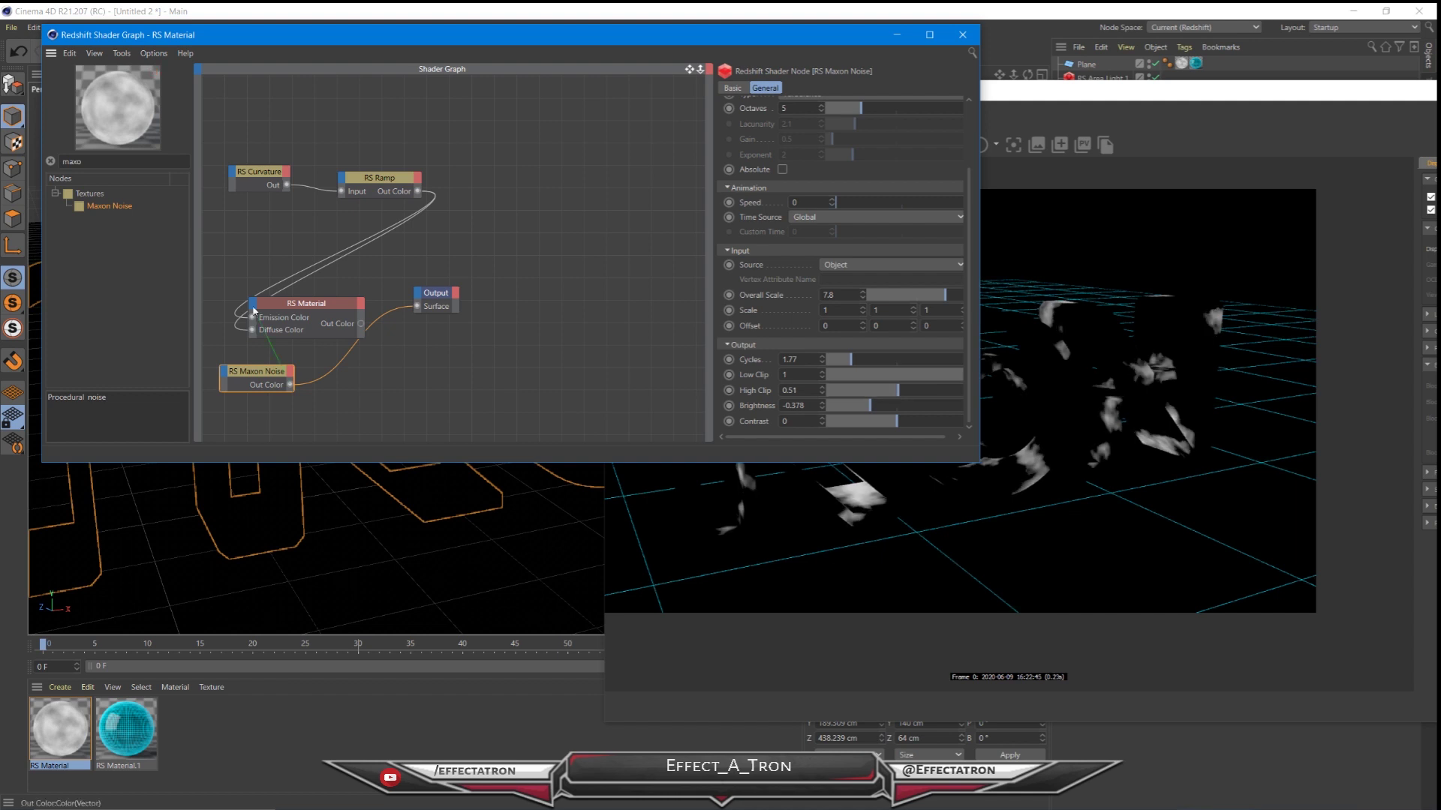
drag(253, 311, 253, 314)
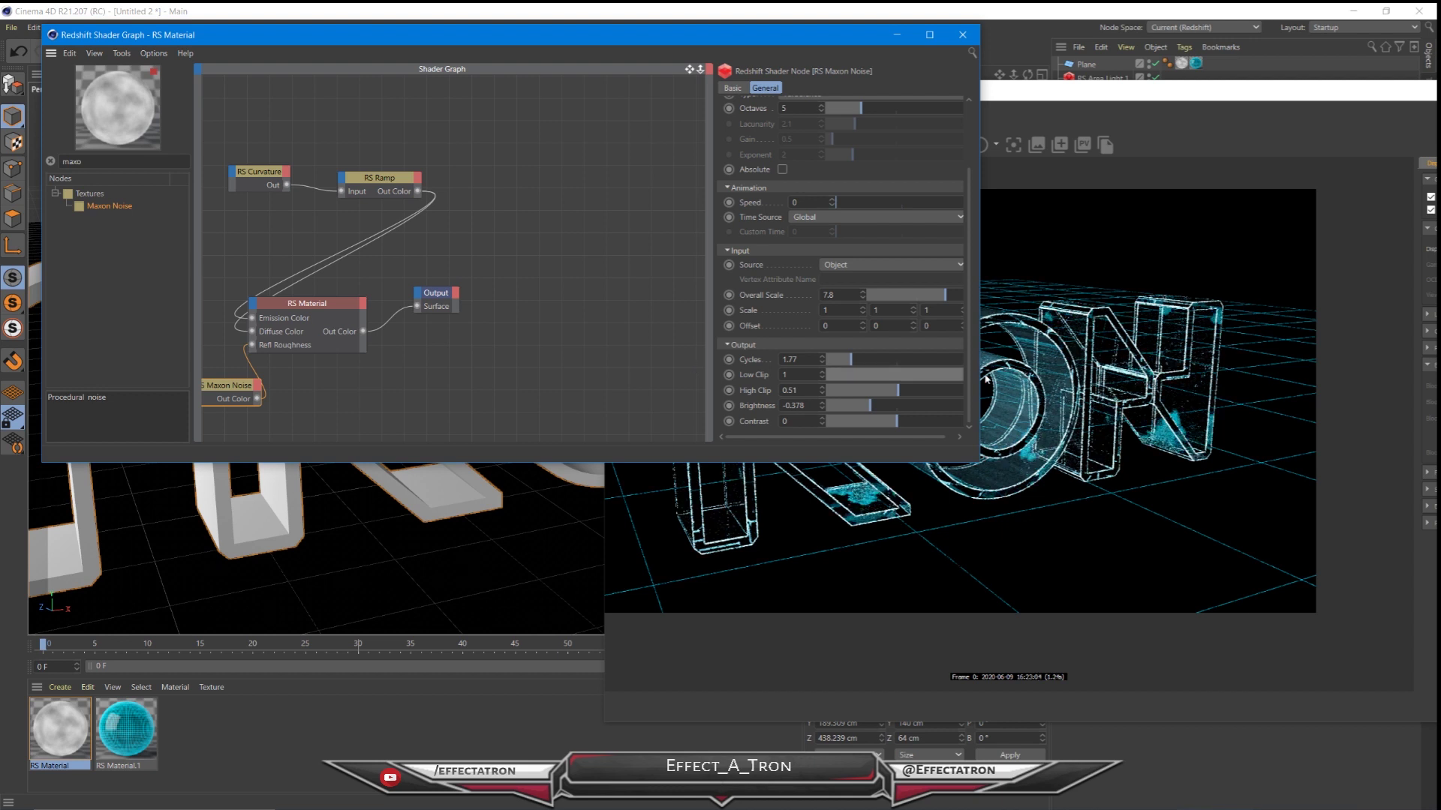
drag(897, 391, 875, 393)
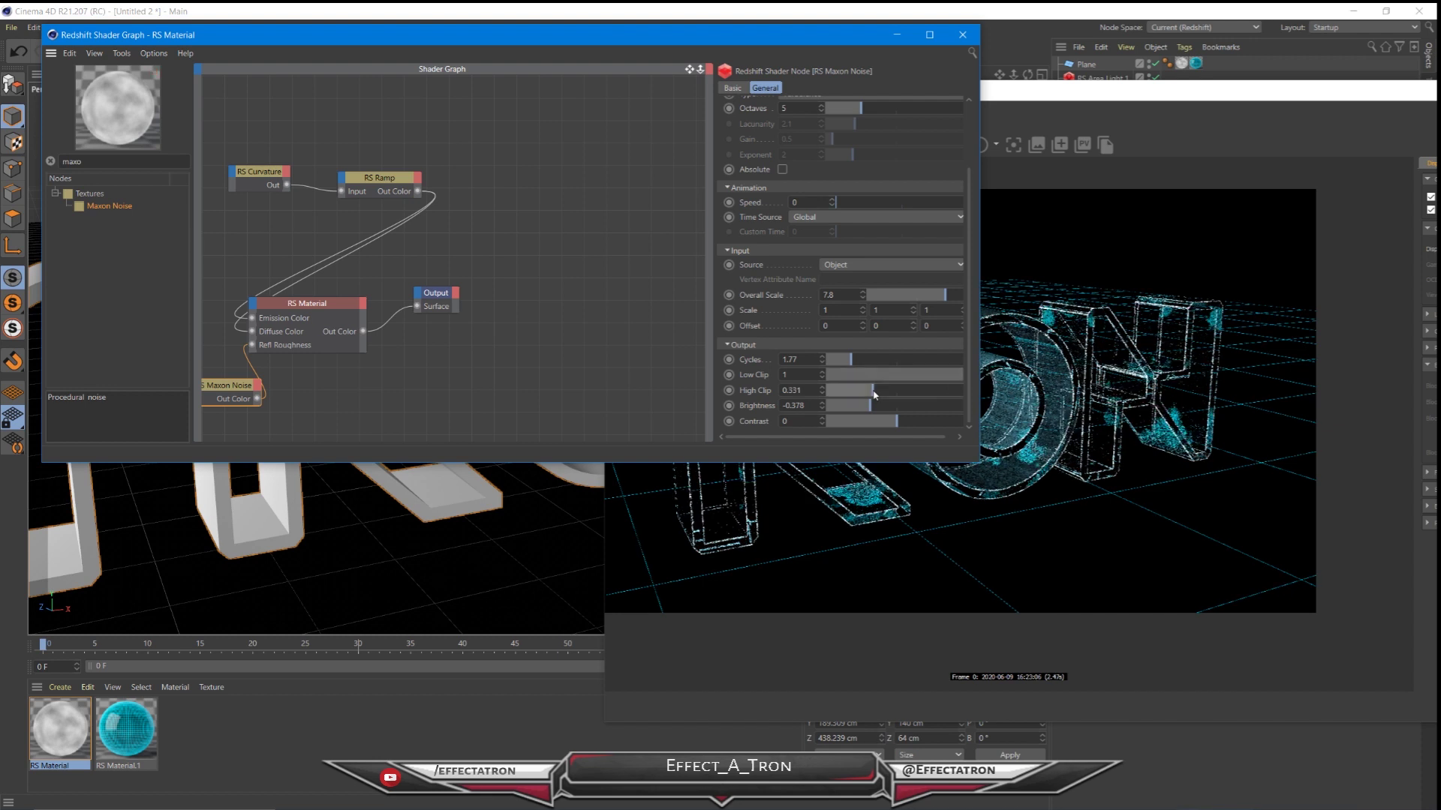
drag(875, 394, 939, 391)
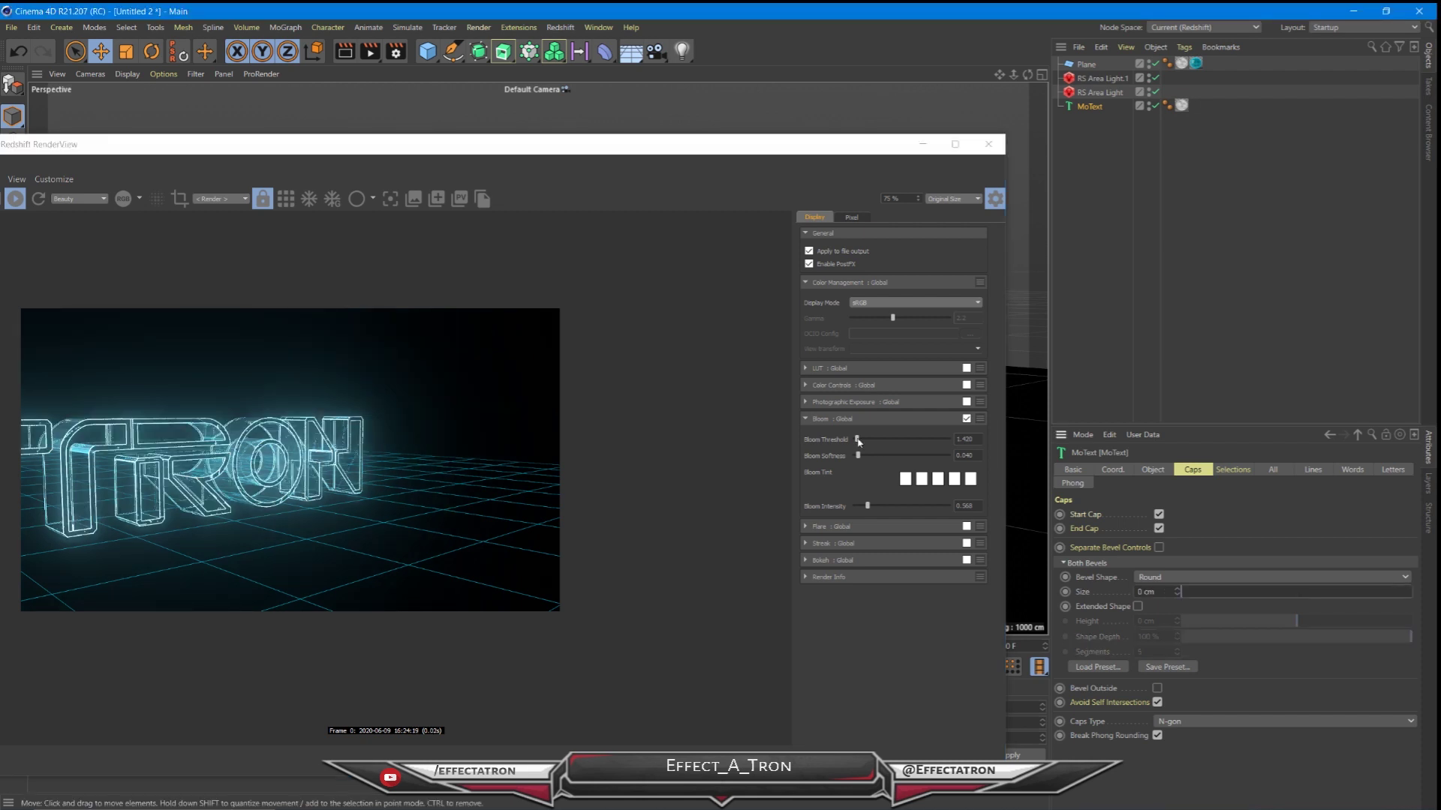
- Raise the Bloom Softness slightly in the RenderView
drag(858, 456, 861, 457)
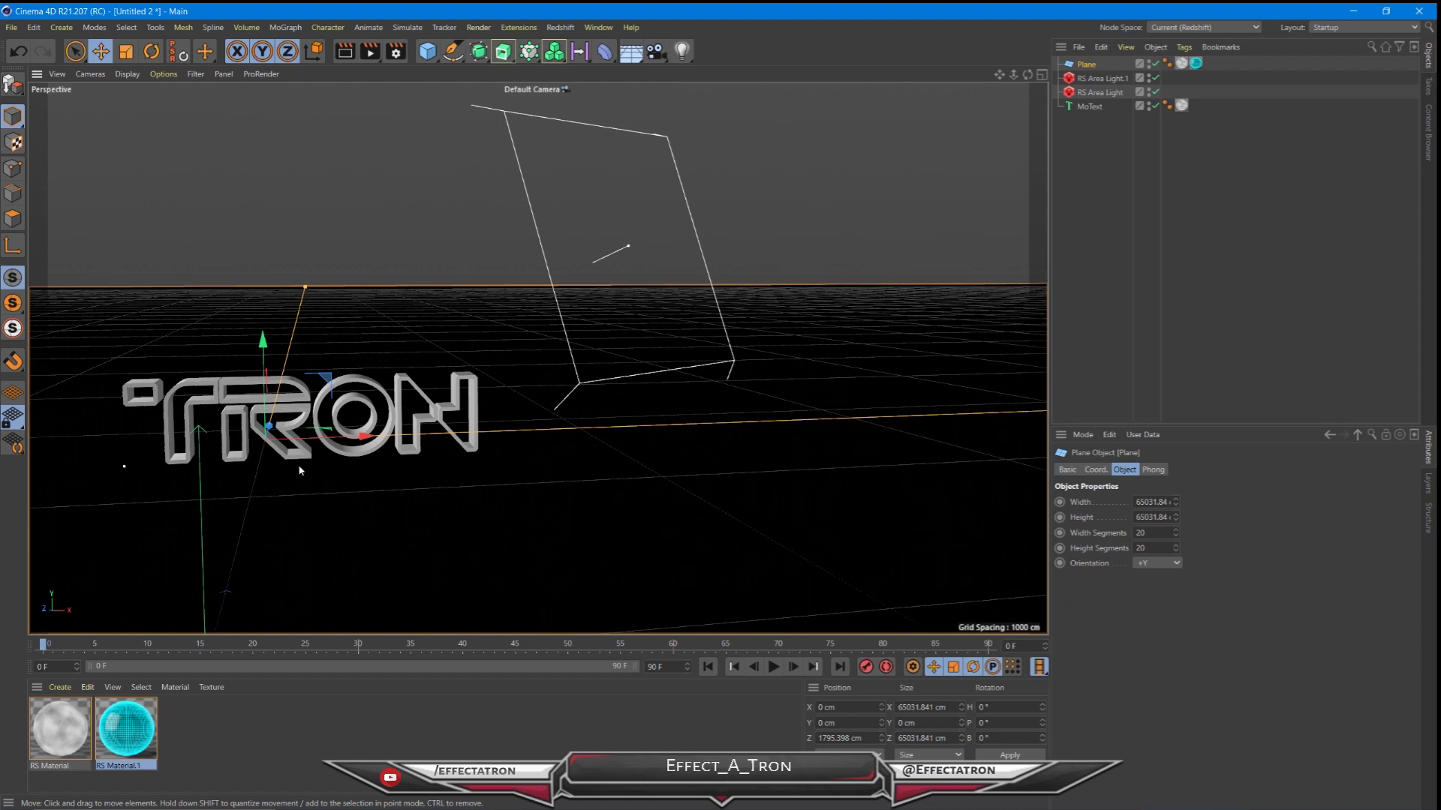
- Reframe the perspective view closer to the front of the TRON text
alt+drag(299, 471, 442, 378)
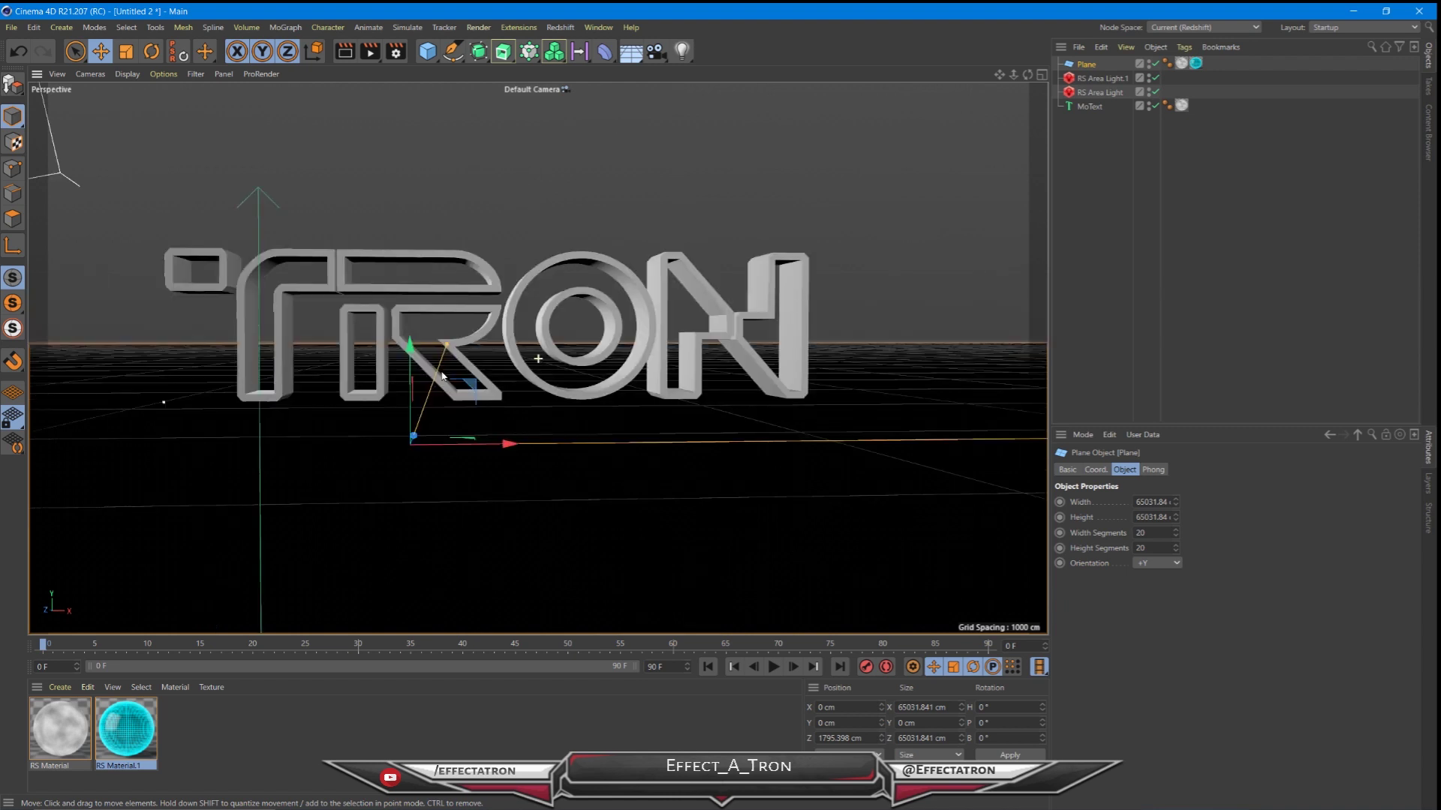
- Add a Plain effector to the TRON MoText's letters and give it a Linear Field falloff
alt+drag(442, 377, 498, 474)
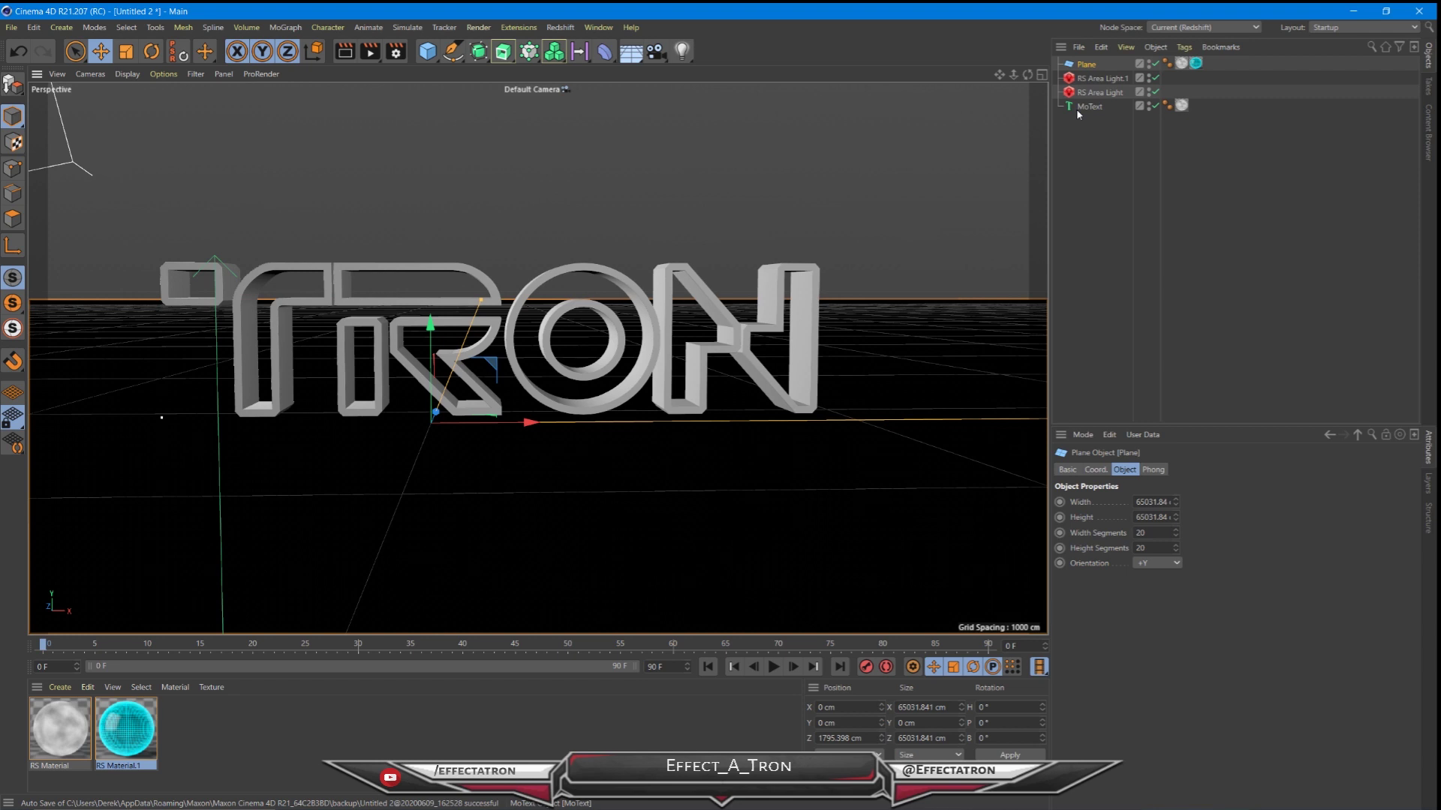
click(1077, 107)
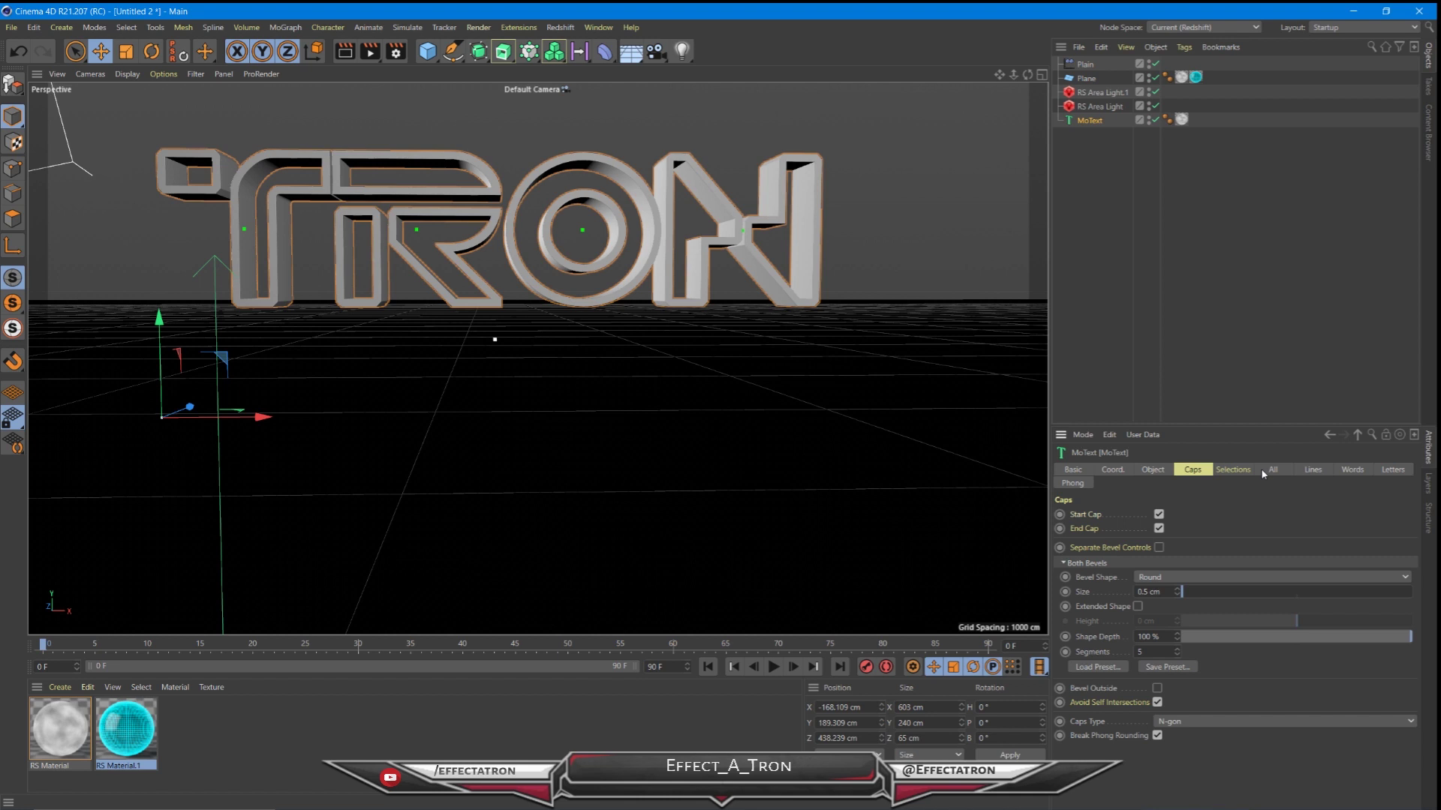
click(1392, 469)
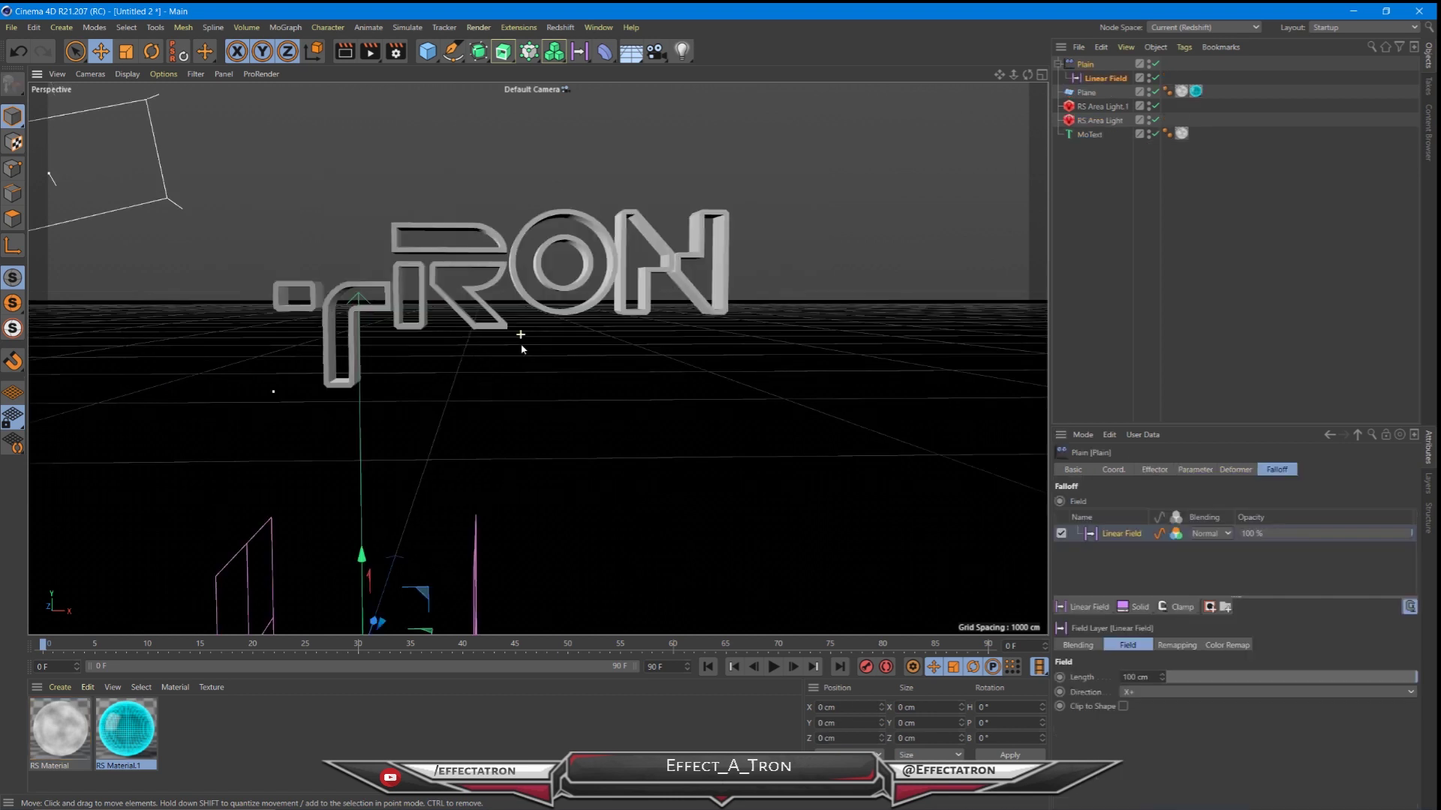
- Lengthen the Linear Field to about 339 cm and move it along X to about 173 cm
scroll(523, 349, down, 4)
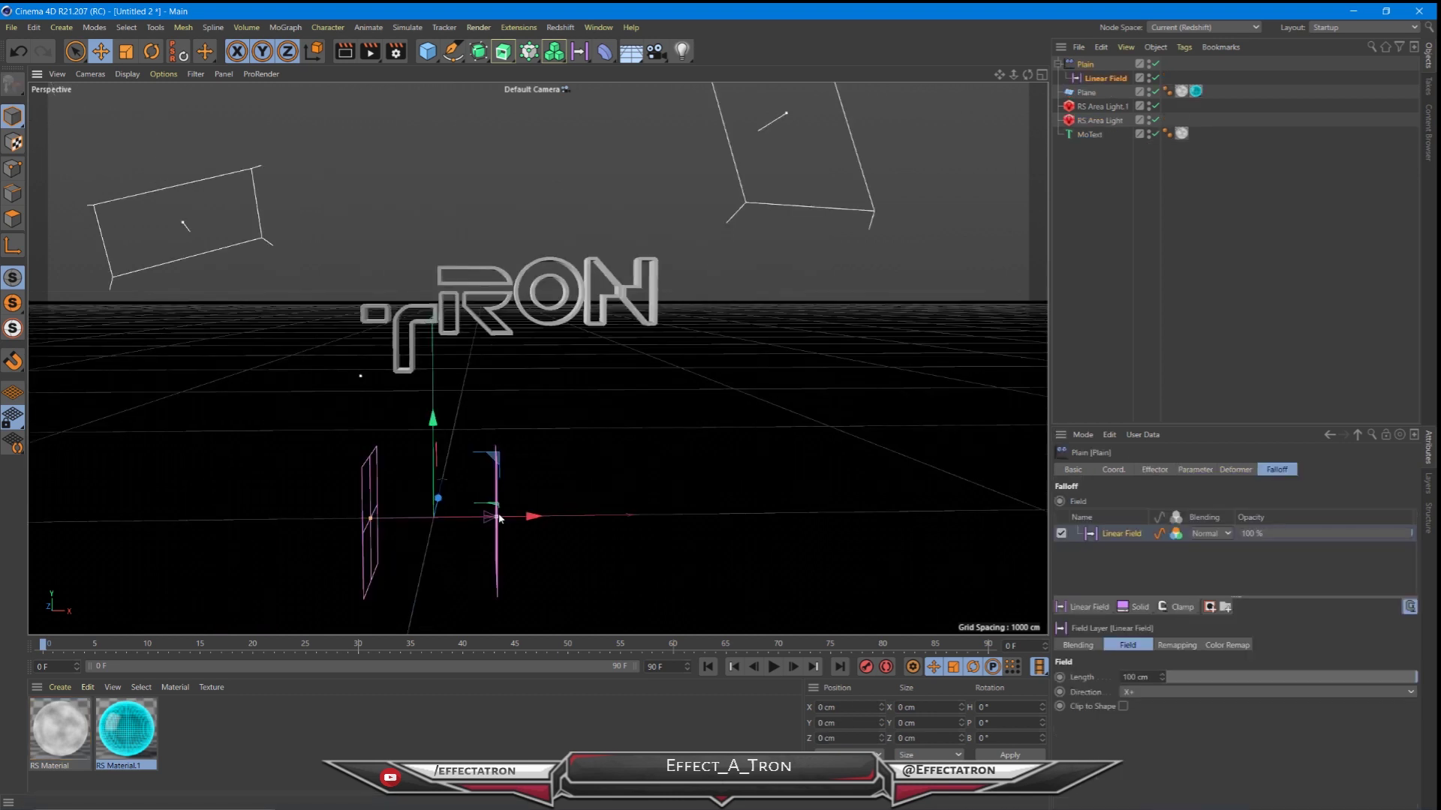
drag(500, 518, 180, 497)
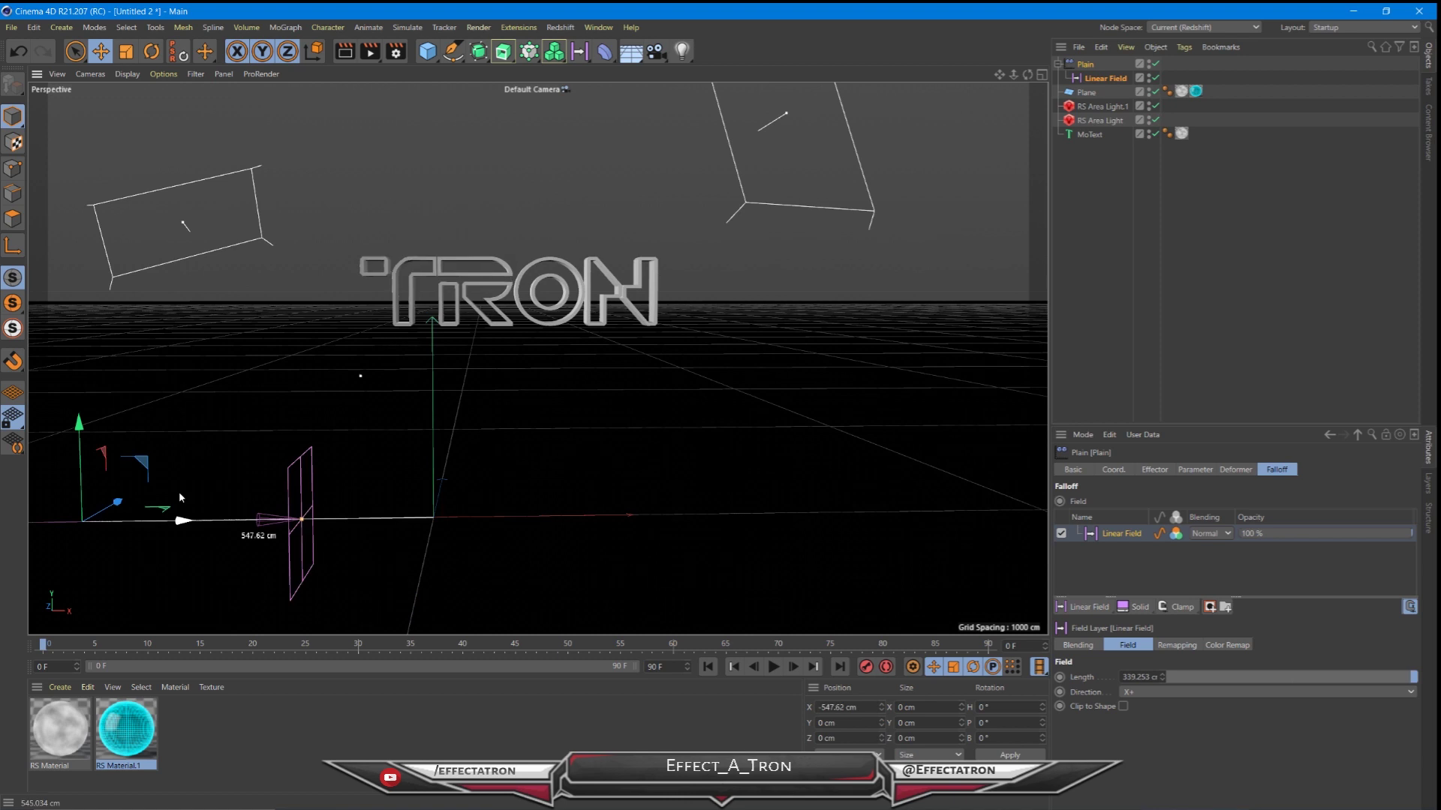
drag(178, 493, 638, 471)
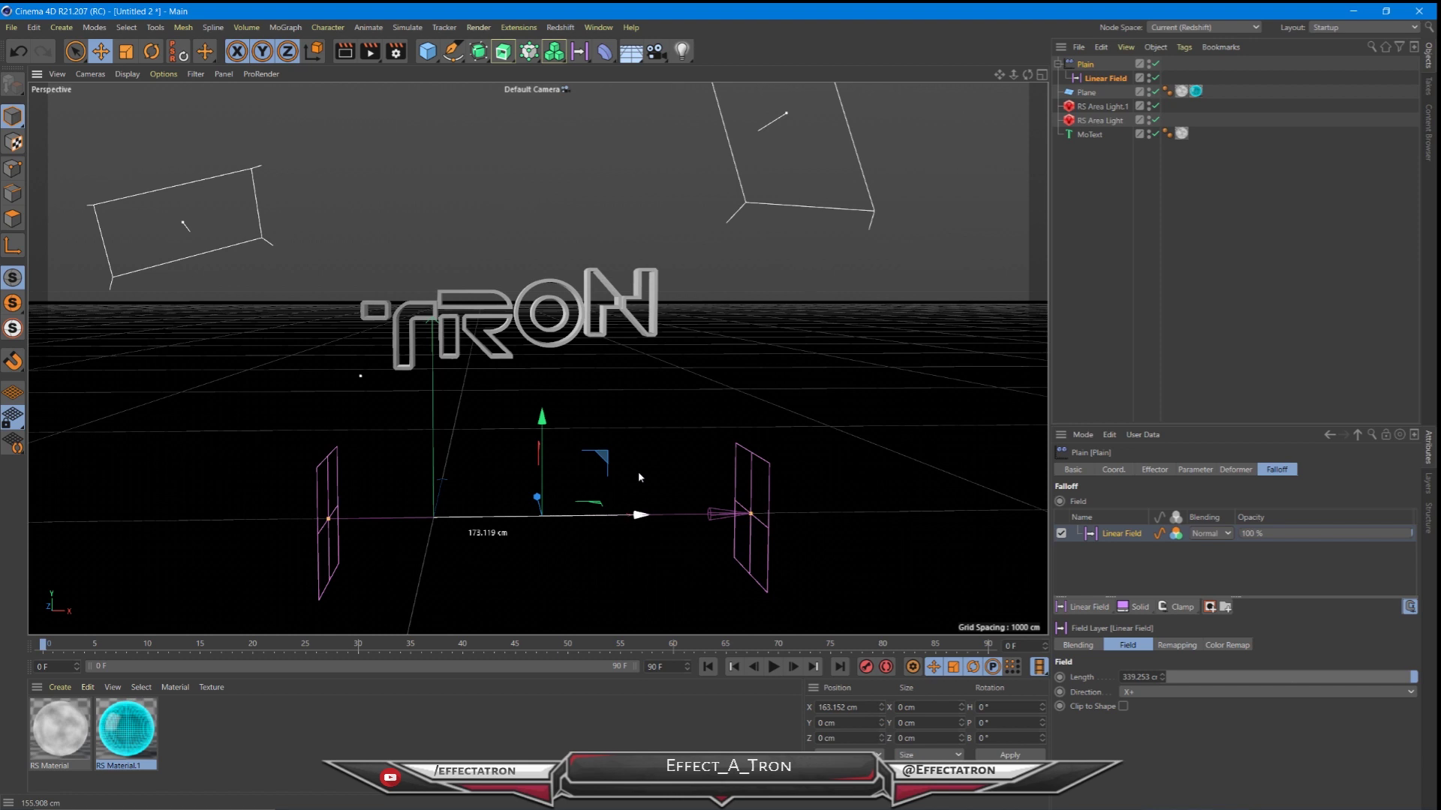
- Set the Plain effector's position offset to about X 632 cm, Y 489 cm and Z -4337 cm
click(1195, 469)
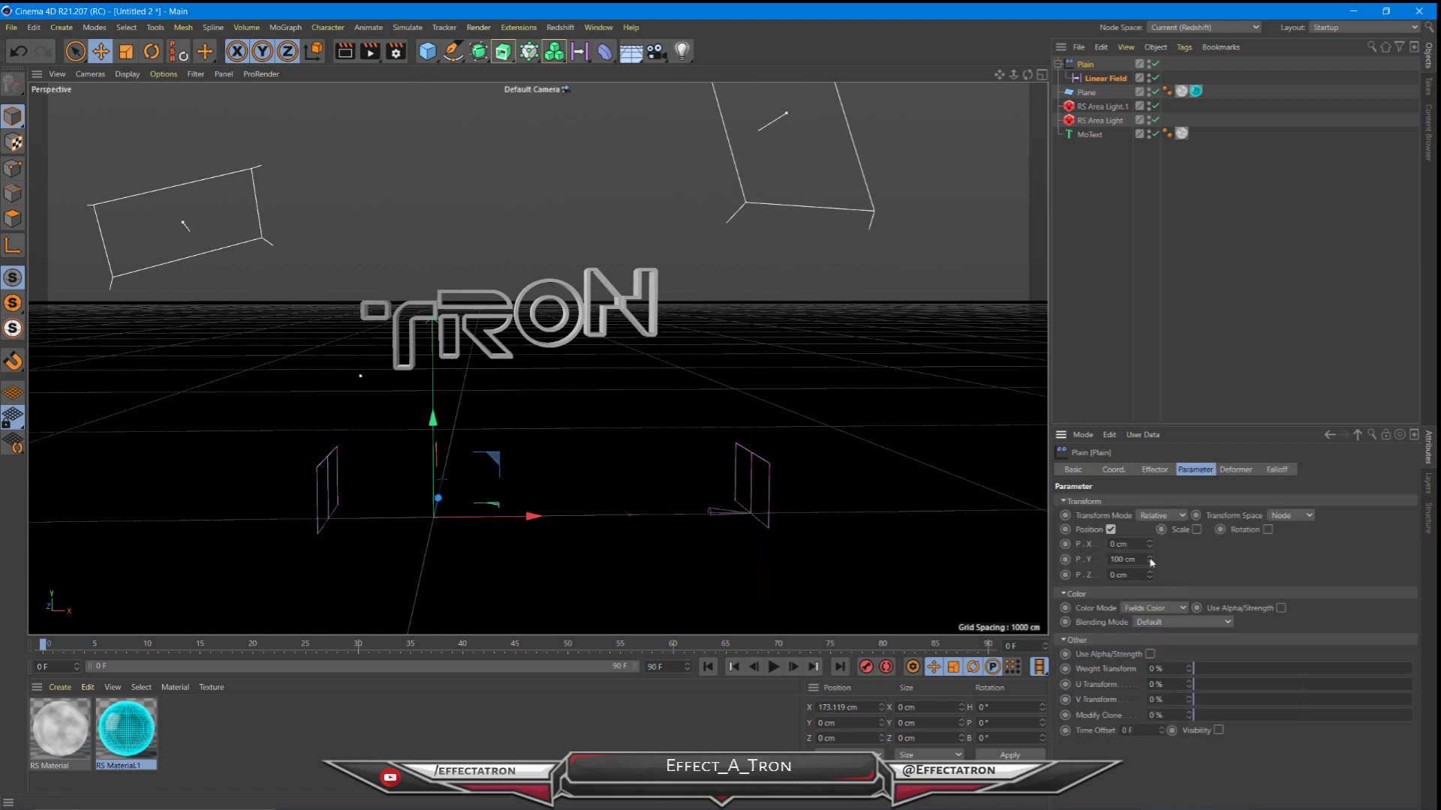
click(1123, 559)
text(0)
key(Return)
mouse_move(1150, 576)
mouse_down()
mouse_move(1150, 676)
mouse_move(1138, 553)
mouse_up()
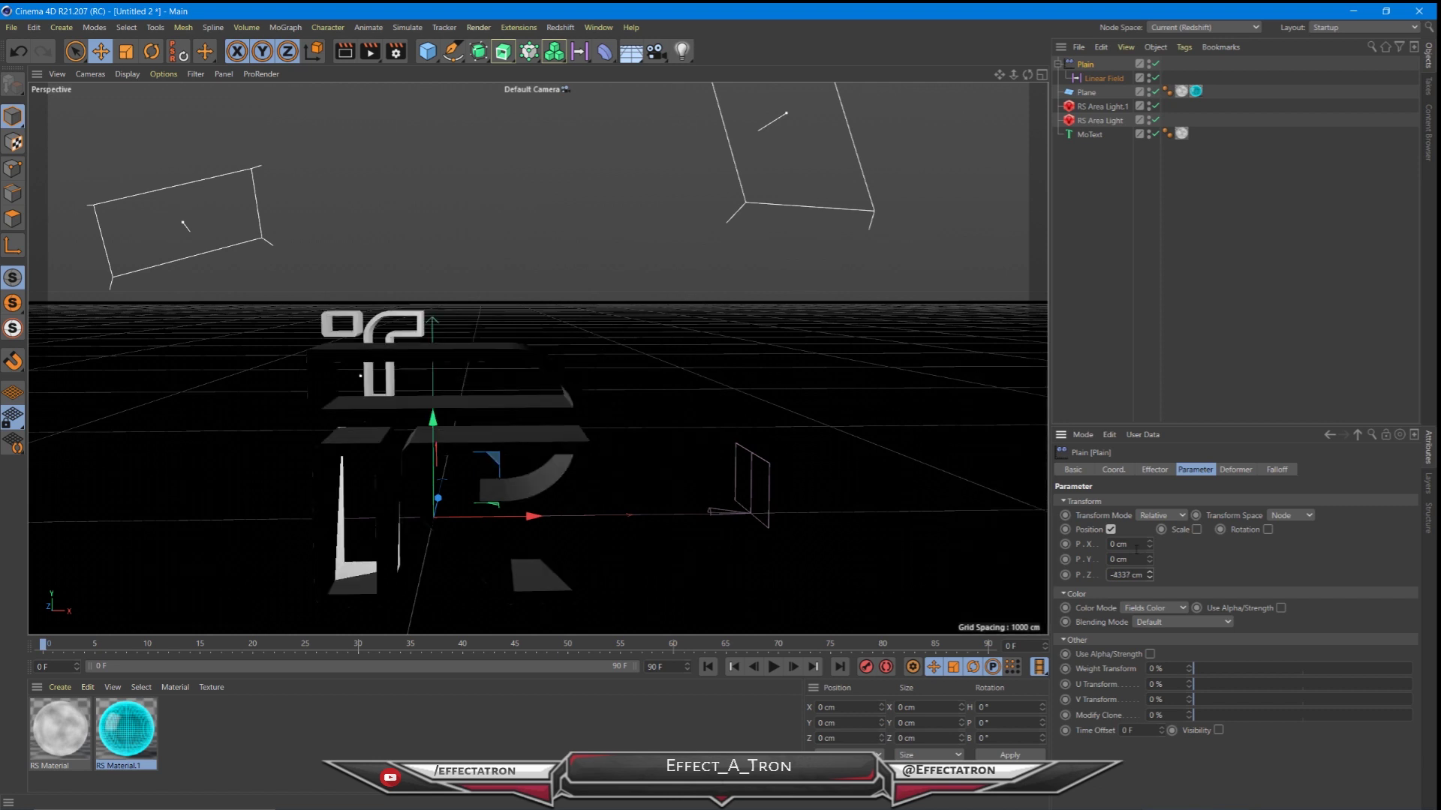
drag(1150, 559, 1183, 541)
- Enable rotation in the Plain effector and set heading to 360°, pitch to 360° and bank to 60°
click(1267, 530)
click(1275, 544)
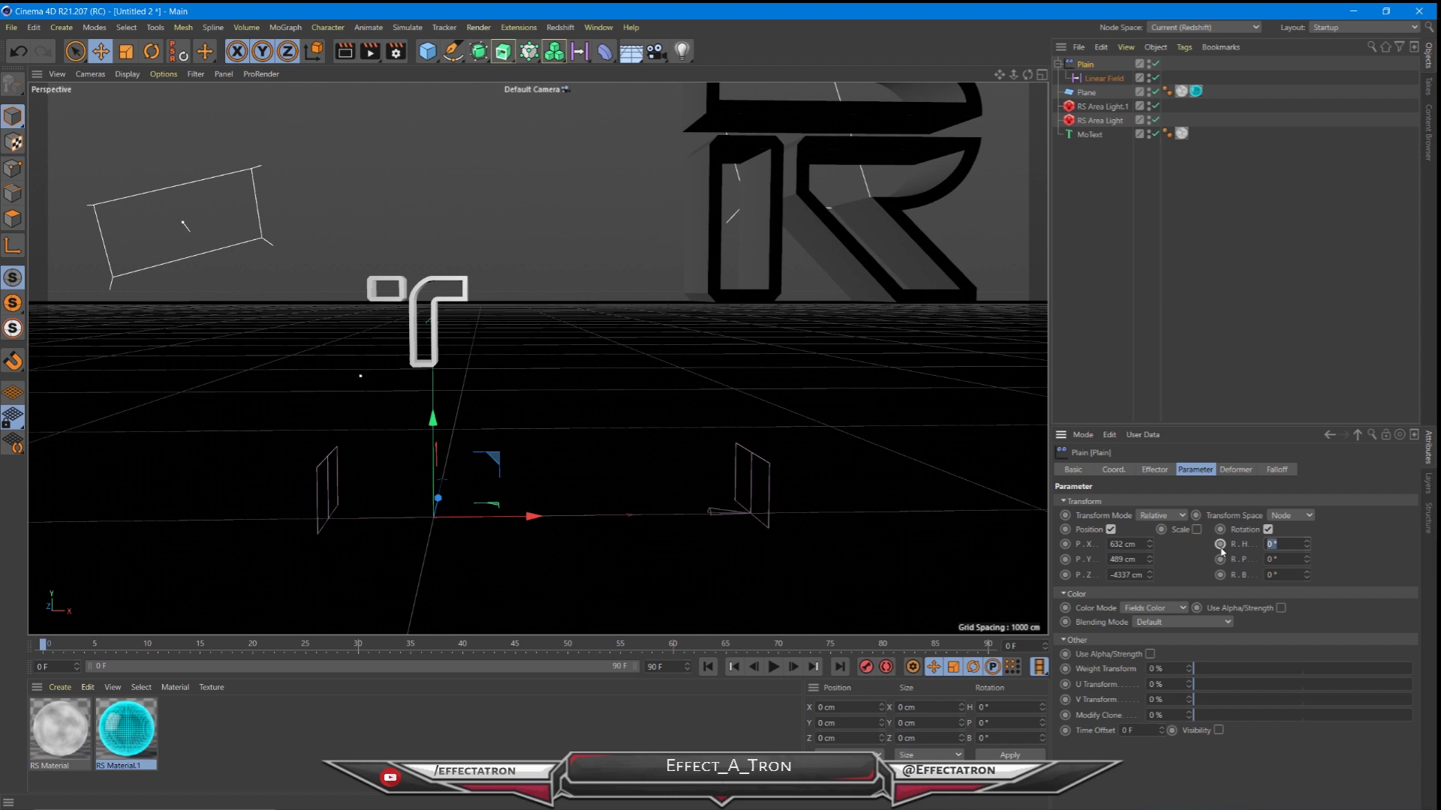
text(360)
key(Tab)
text(360)
key(Tab)
text(60)
key(Return)
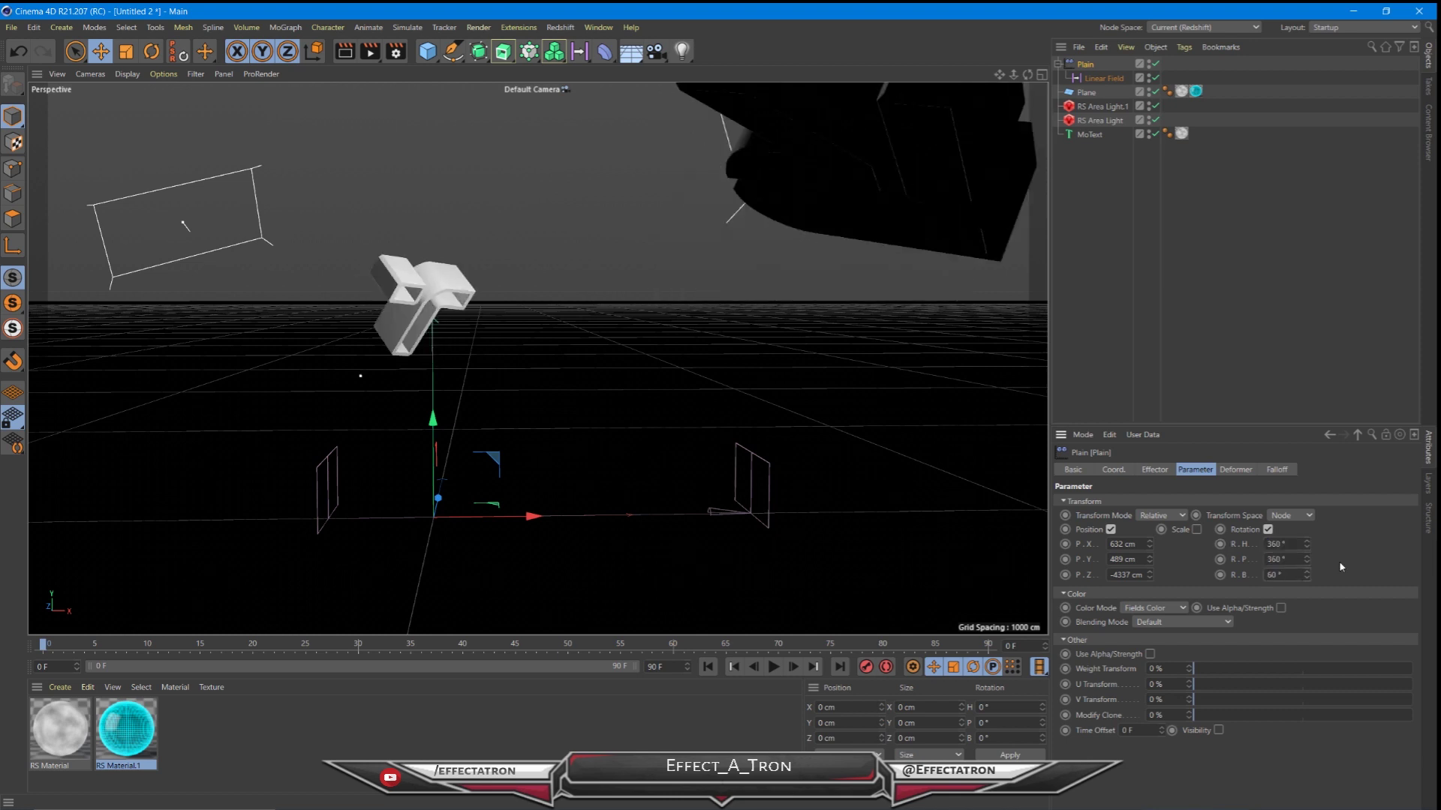
- Move the Plain effector along X to about 394 cm and set its field's remapping contour mode to Curve
drag(525, 517, 754, 452)
click(1278, 469)
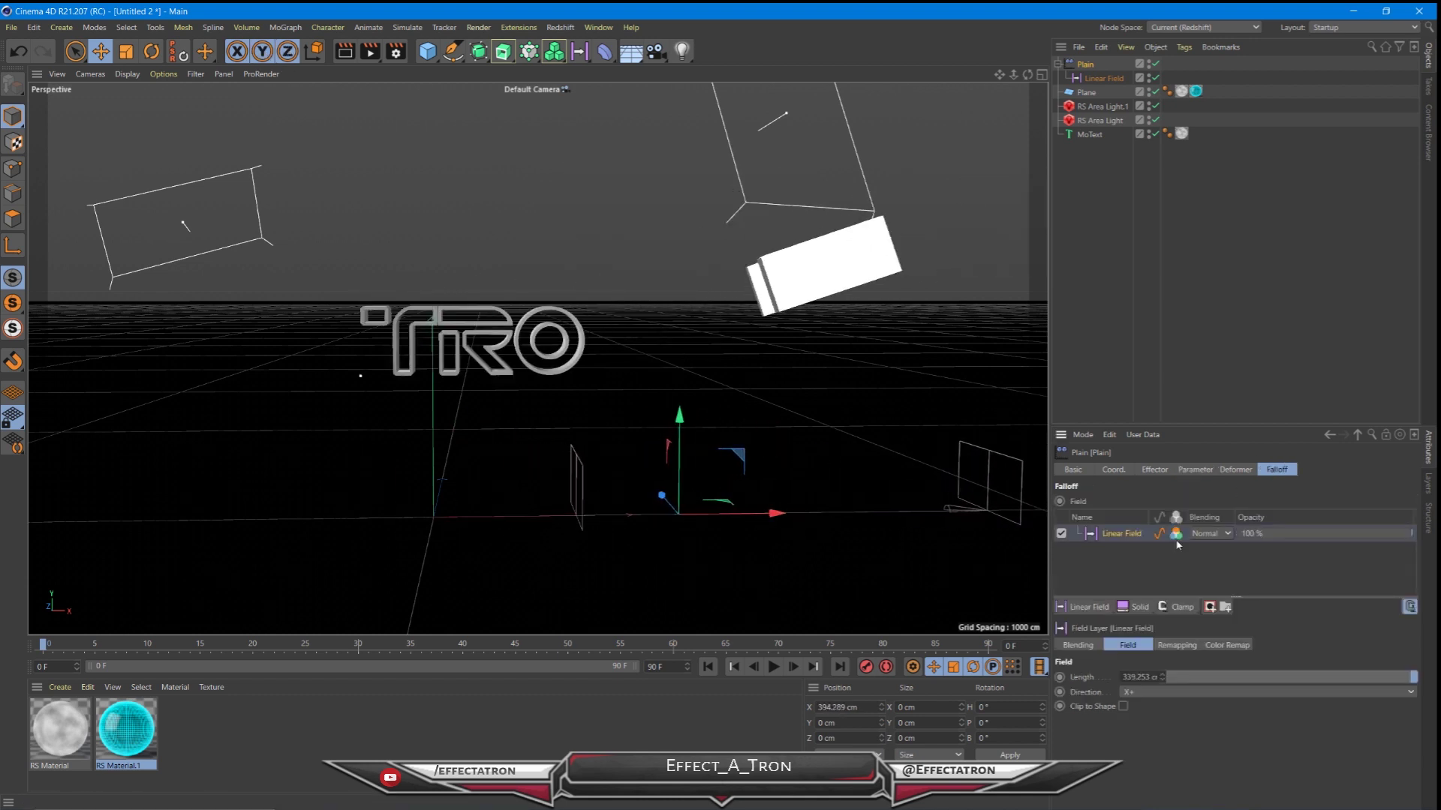
double_click(1118, 536)
click(1097, 589)
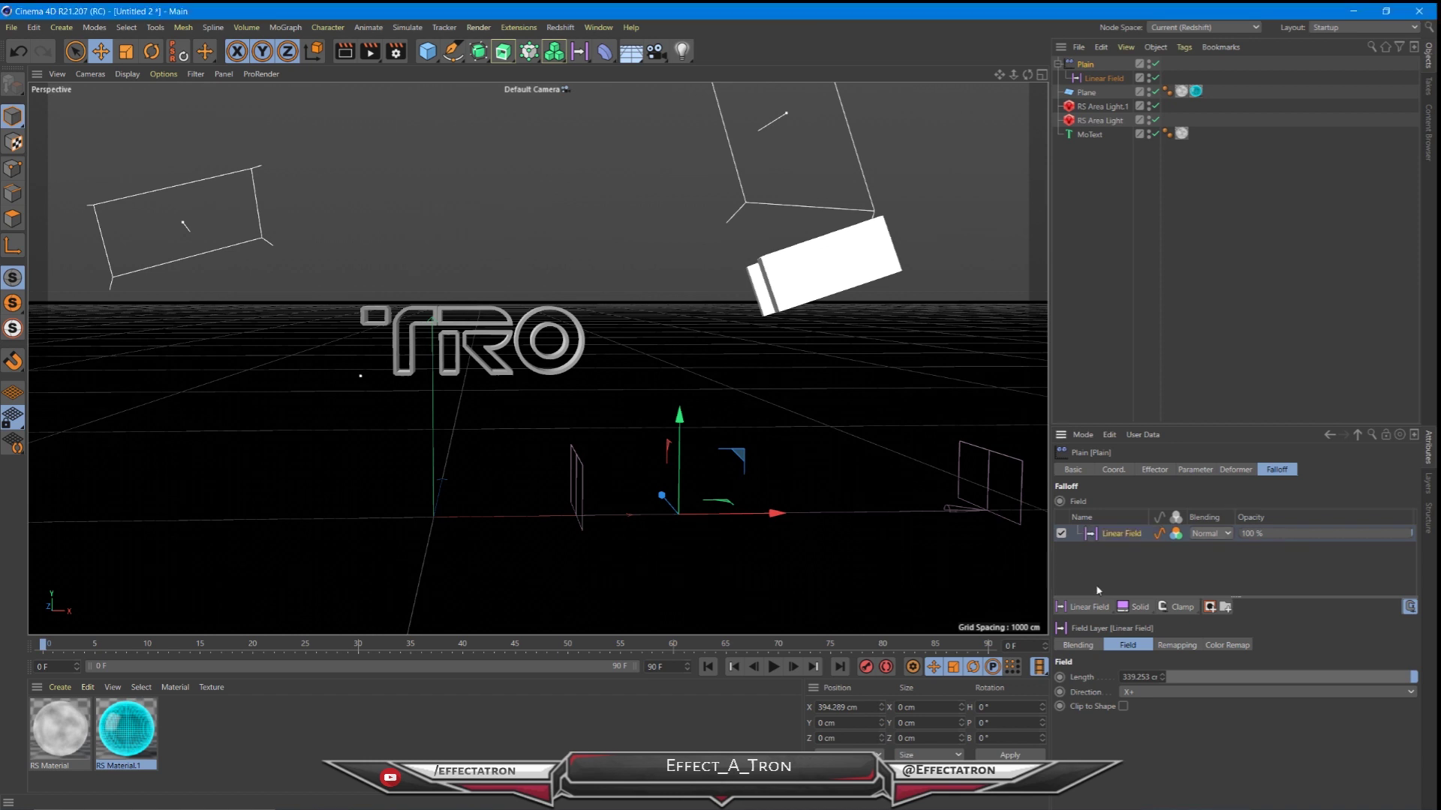
click(1160, 645)
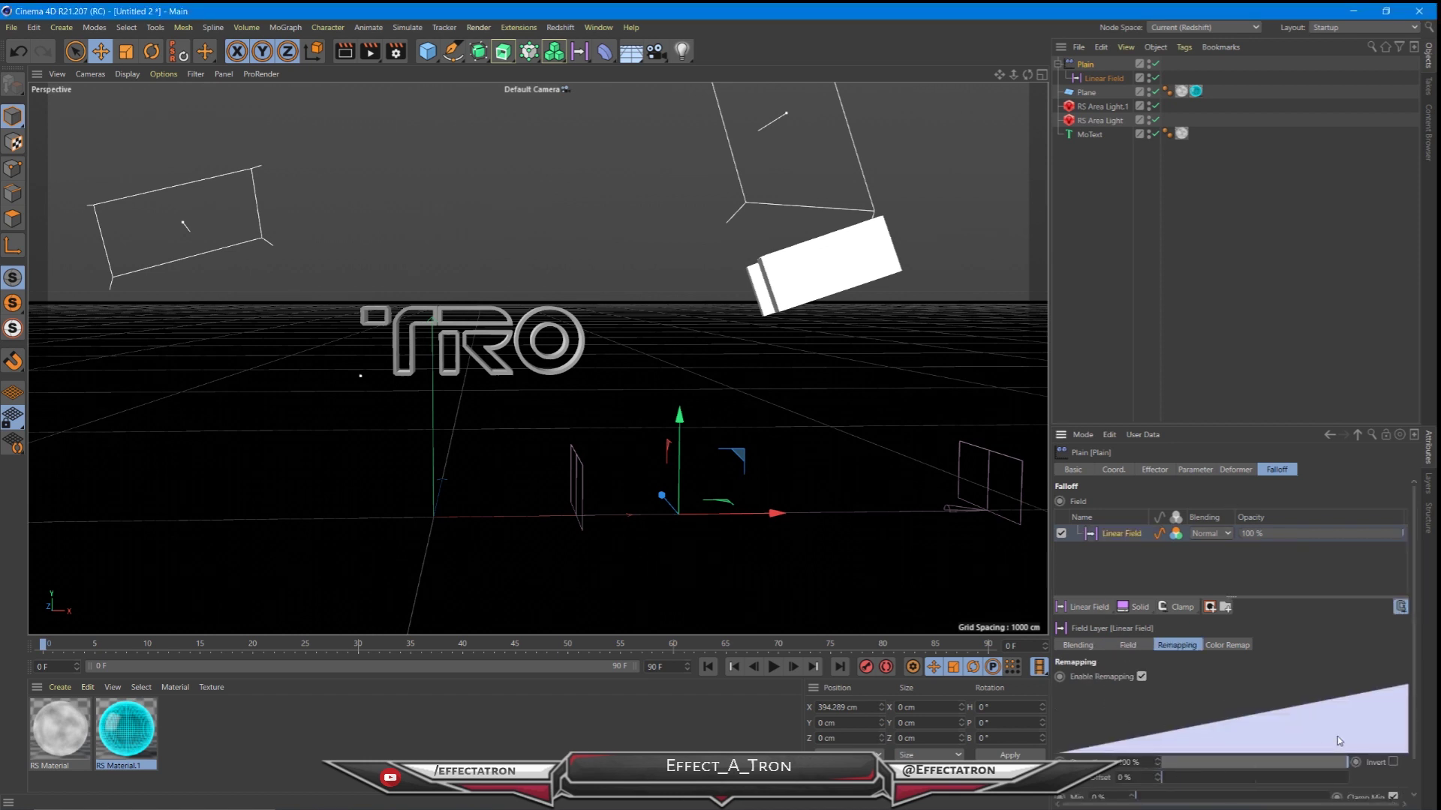
scroll(1202, 728, down, 1)
scroll(1080, 726, down, 1)
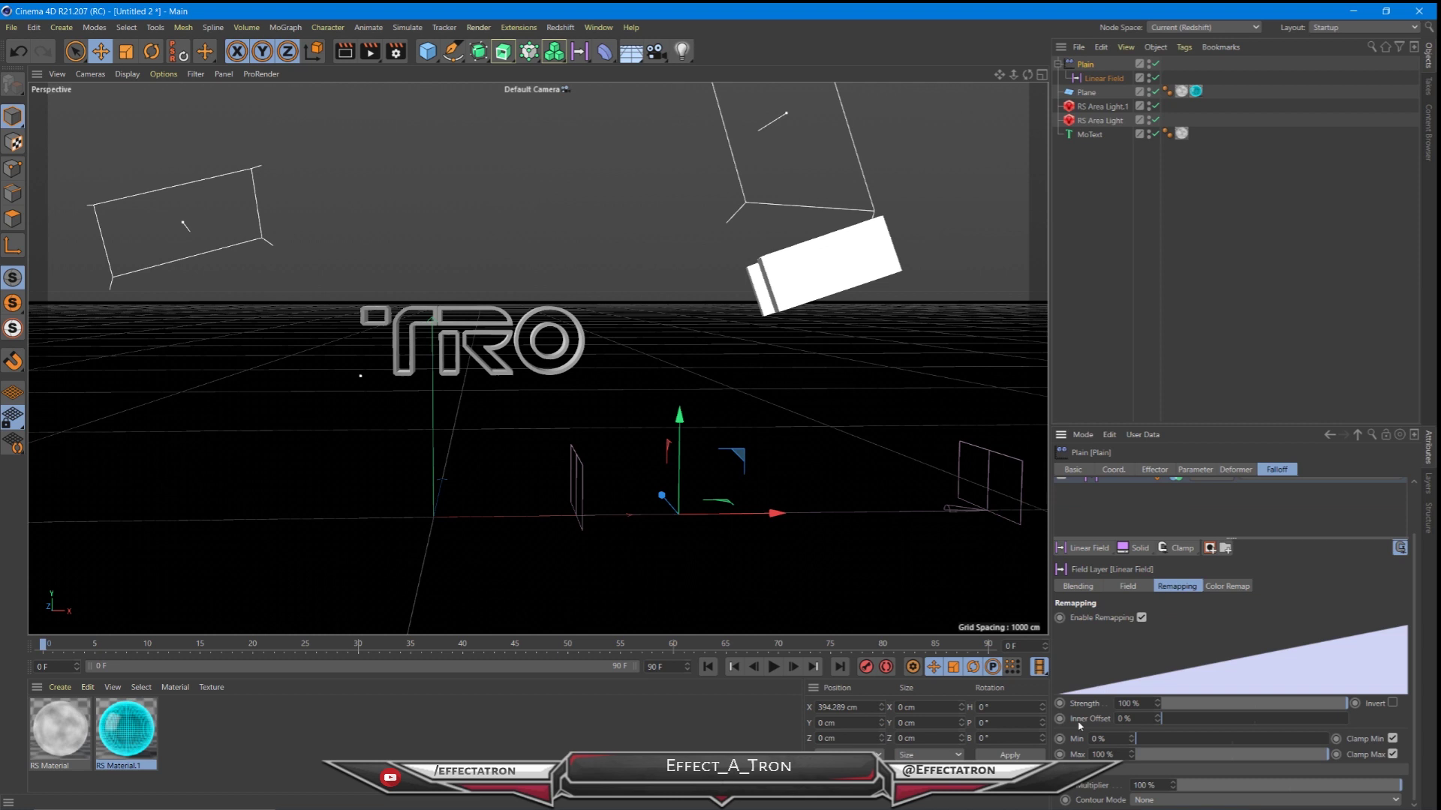
click(1146, 800)
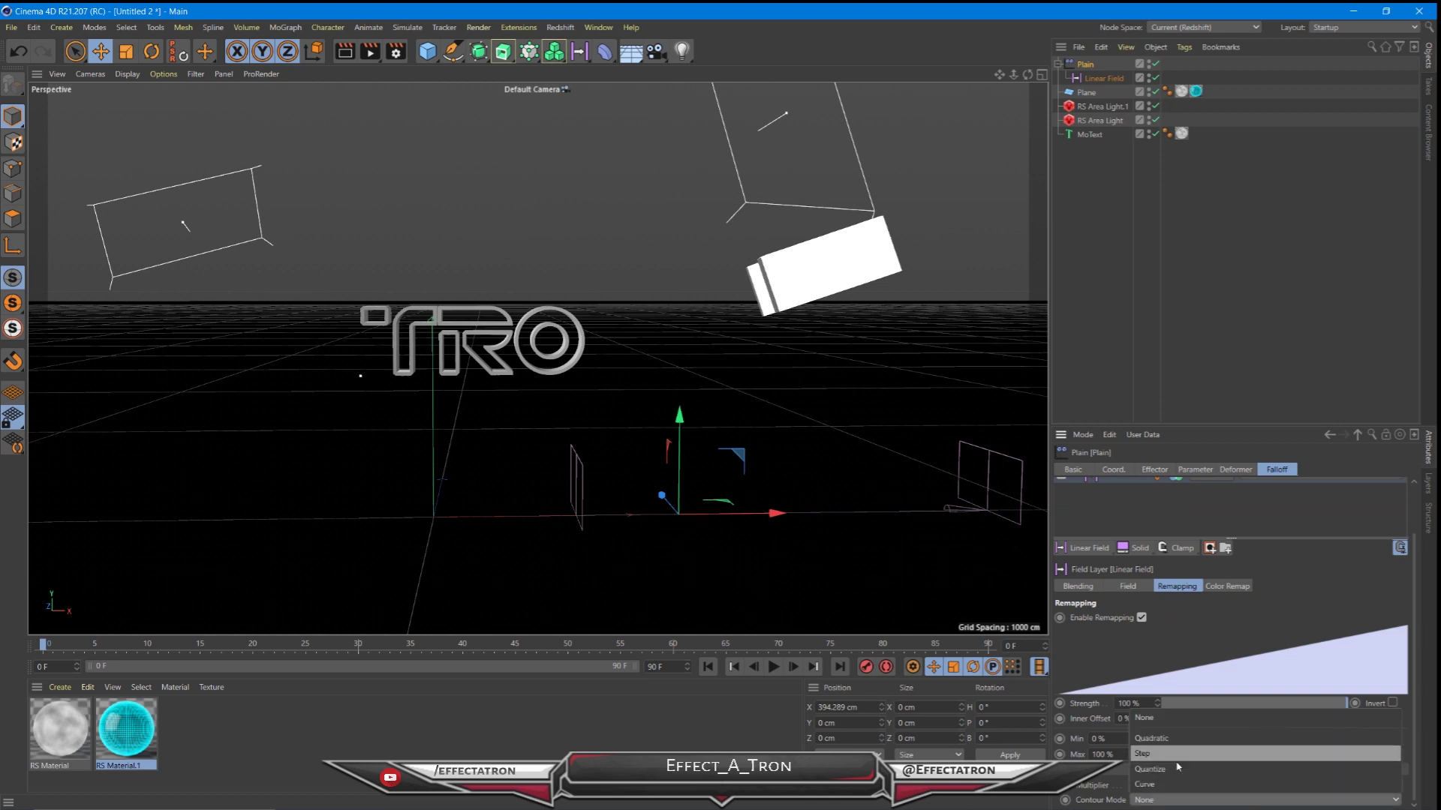
click(1177, 784)
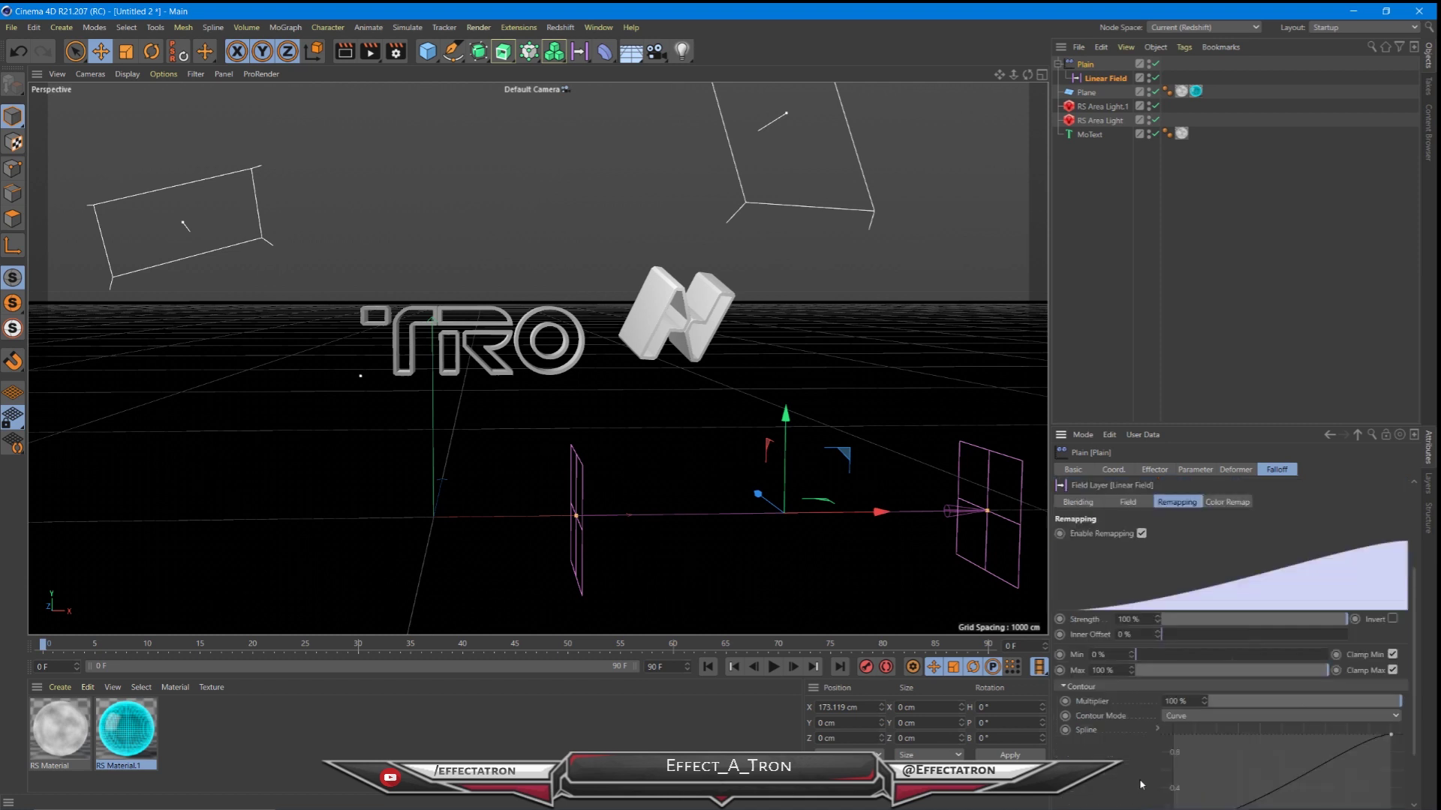
- Reshape the Linear Field's contour spline into a smooth S-curve by adjusting the tangents of both end points
scroll(1276, 713, down, 4)
drag(1391, 658, 1219, 662)
drag(1175, 747, 1187, 686)
drag(872, 510, 728, 510)
drag(1186, 685, 1280, 679)
click(1175, 748)
mouse_move(1186, 684)
mouse_down()
mouse_move(1246, 721)
mouse_move(1339, 742)
mouse_up()
- Keyframe the Linear Field's X position at about -729 cm on frame 0 and about 359 cm on frame 57
drag(731, 515, 315, 517)
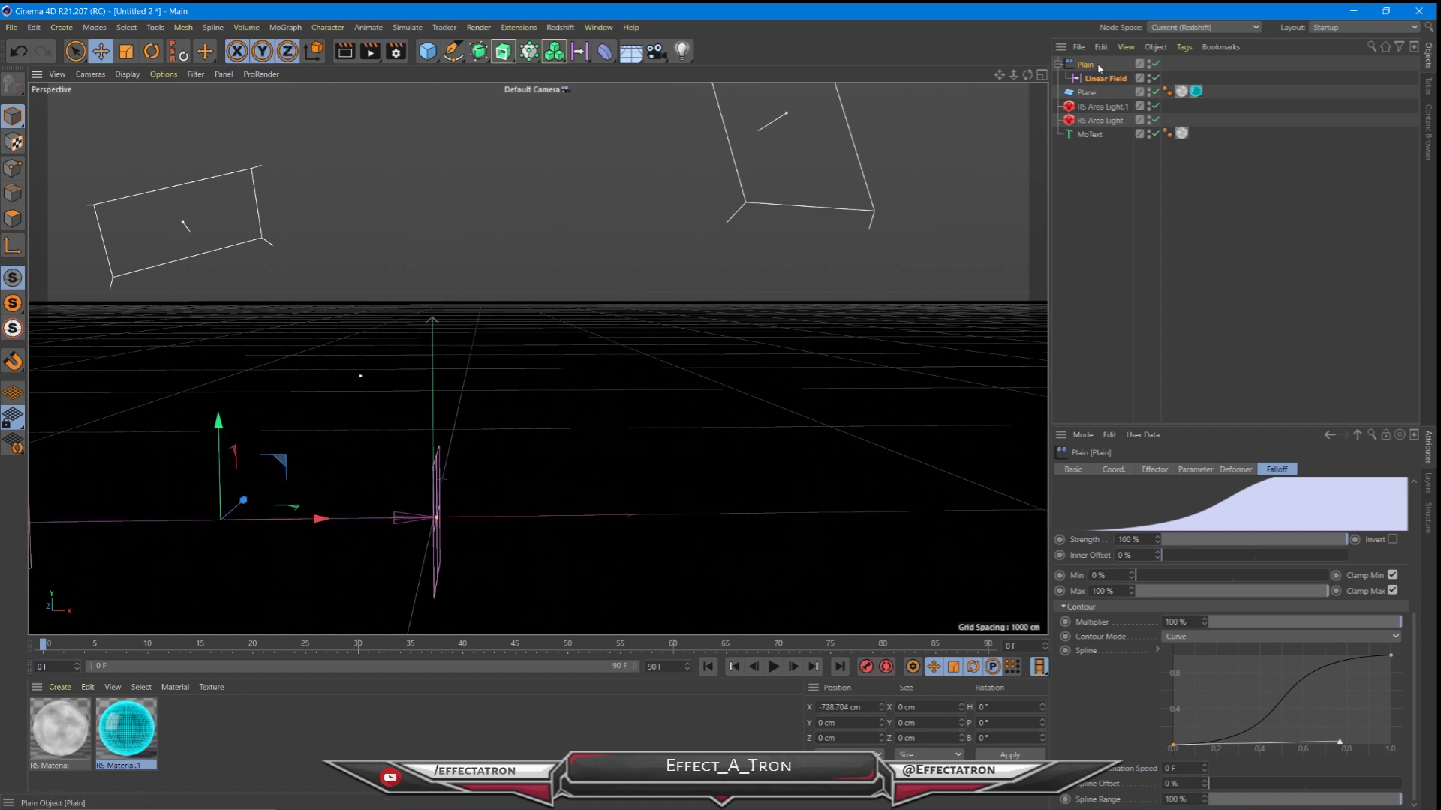
key(ctrl+z)
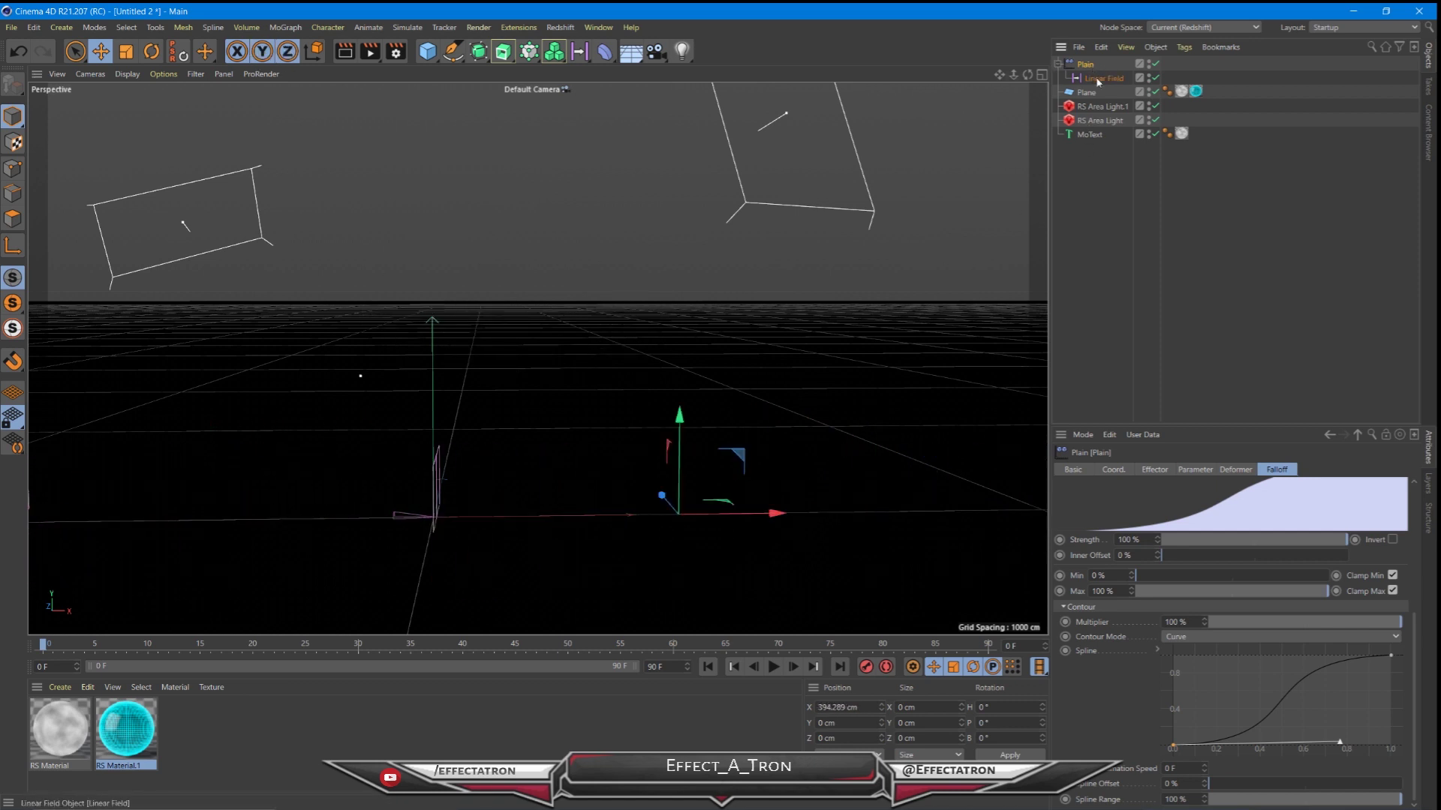
click(1098, 79)
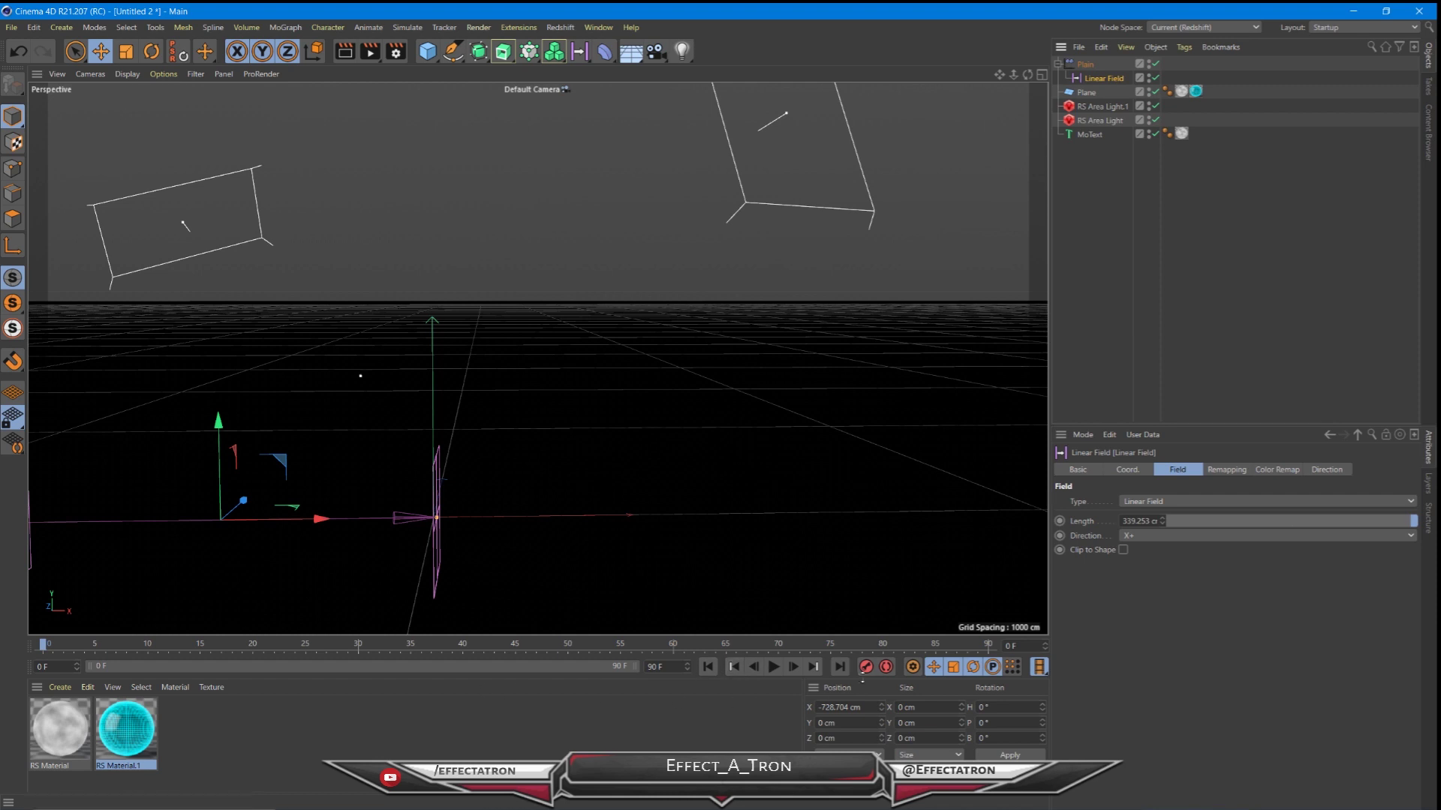
drag(856, 645, 643, 645)
drag(275, 519, 950, 523)
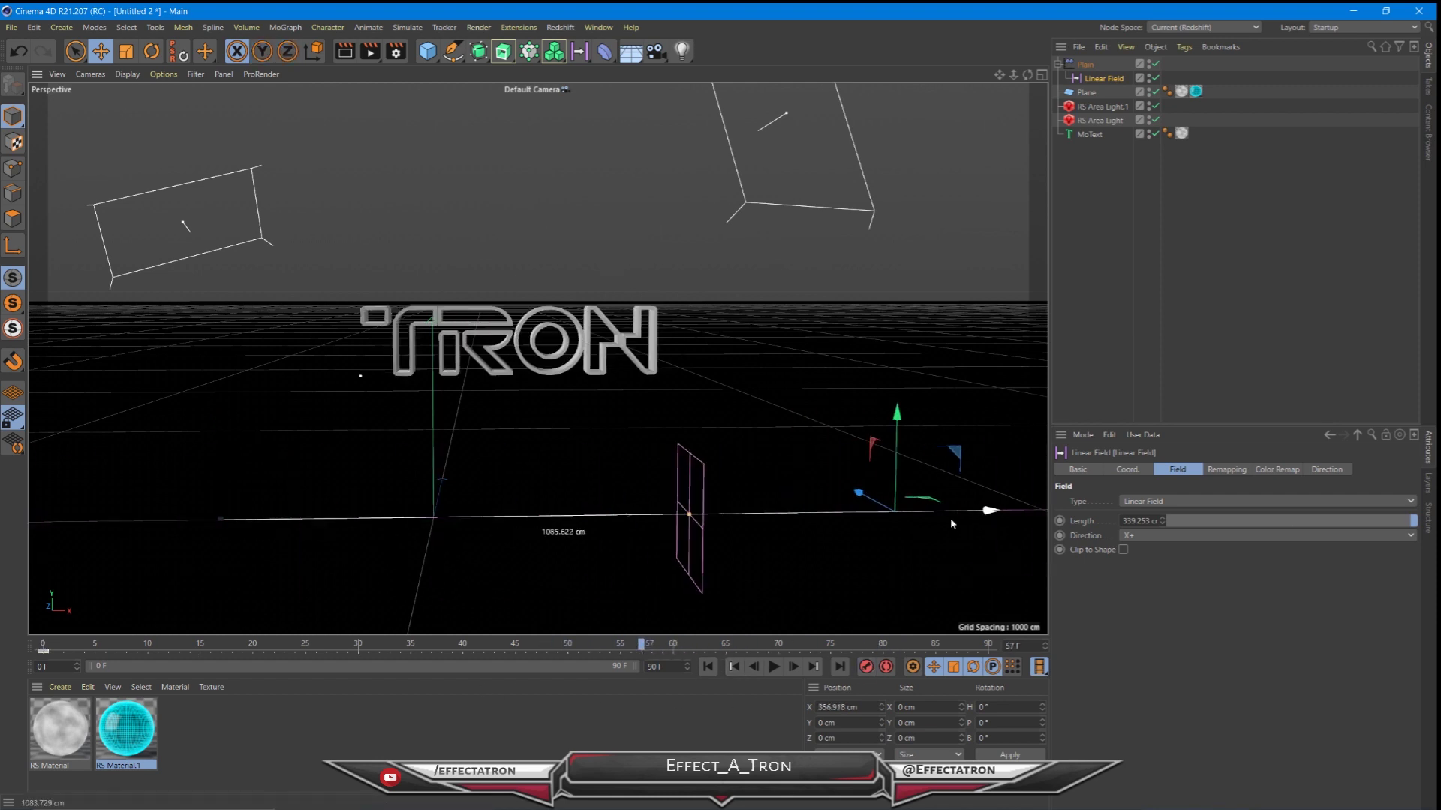
- Play the animation from the first frame to check how the letters fly in
click(708, 666)
click(774, 666)
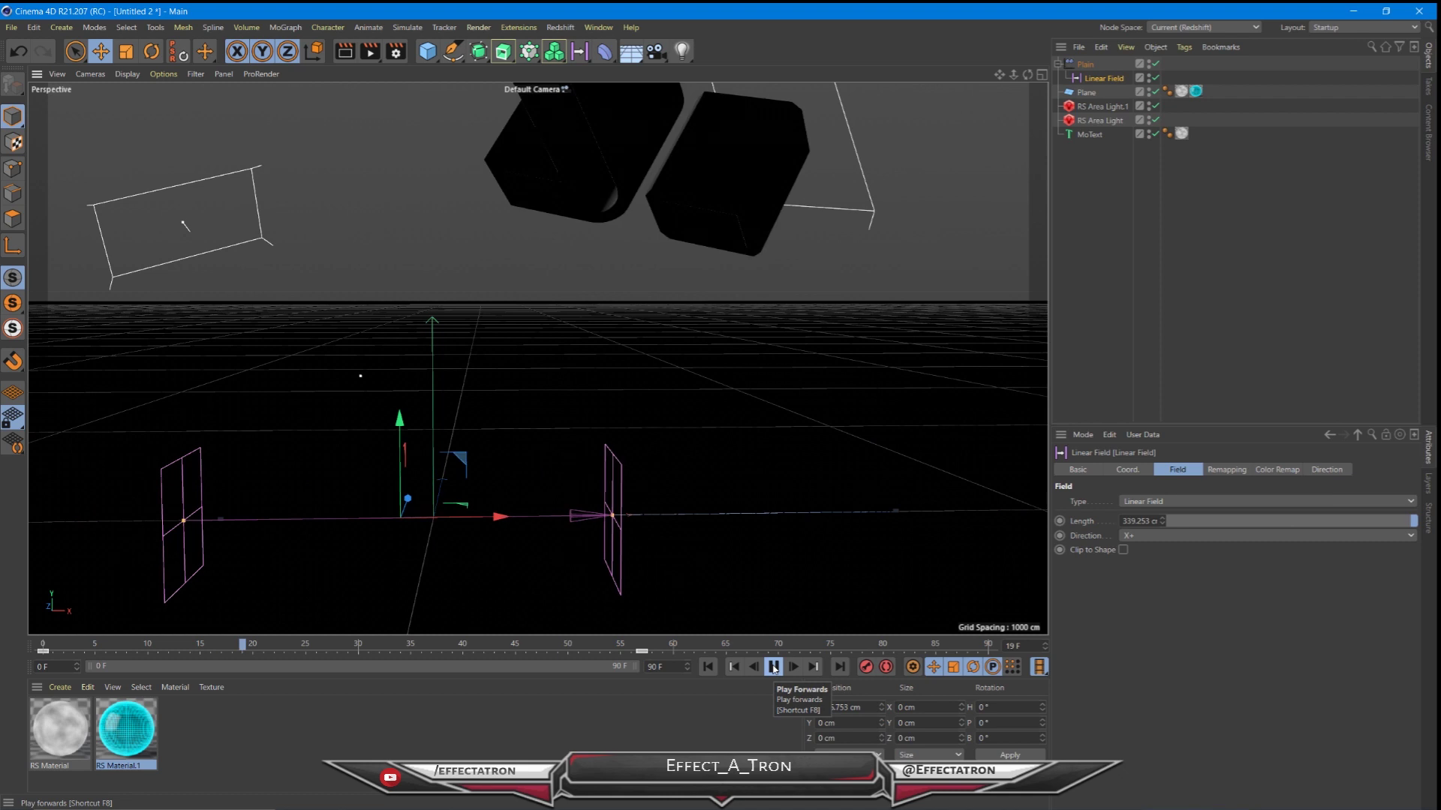
click(774, 667)
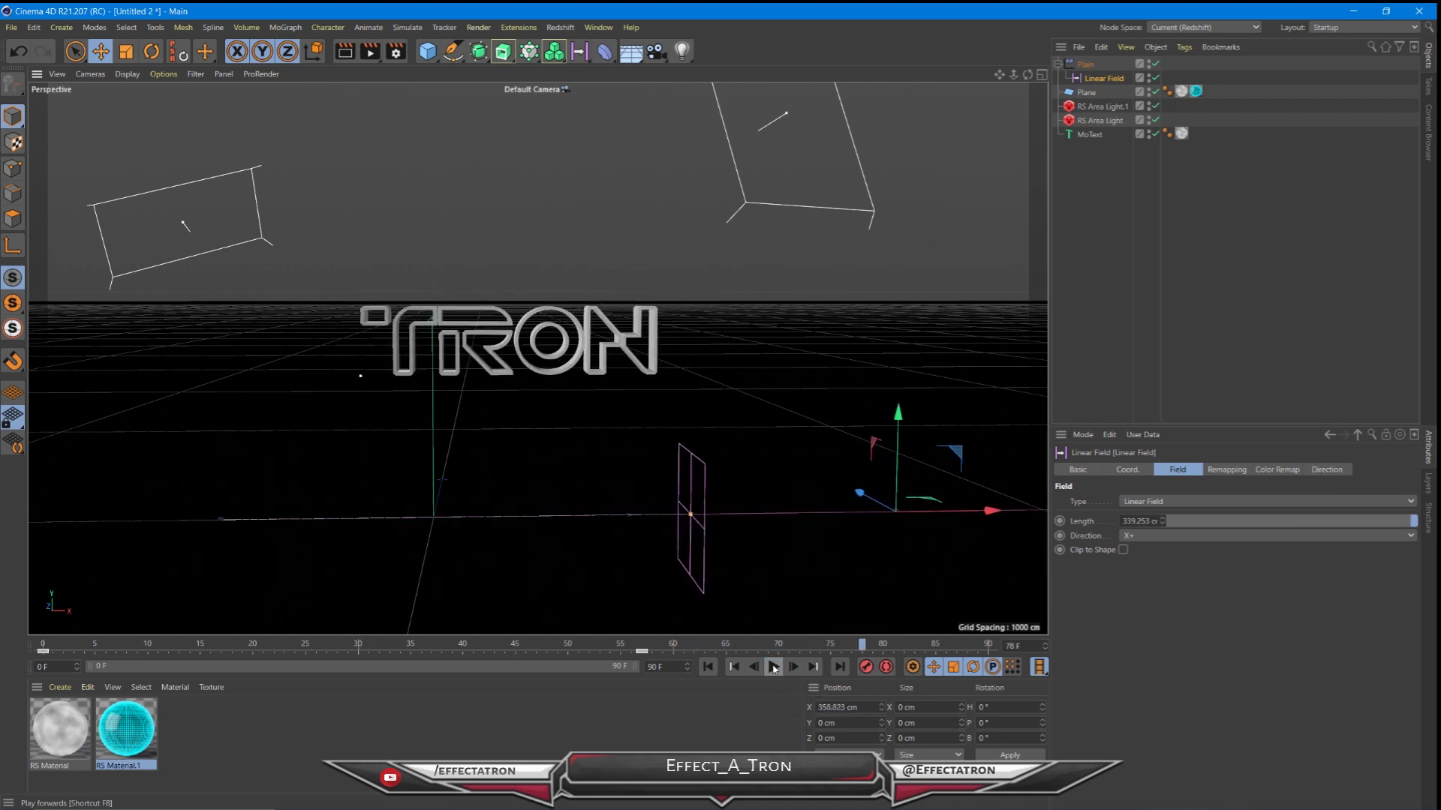
- Set the project end to 120 frames and extend the preview range to frame 120
click(661, 666)
text(120)
key(Return)
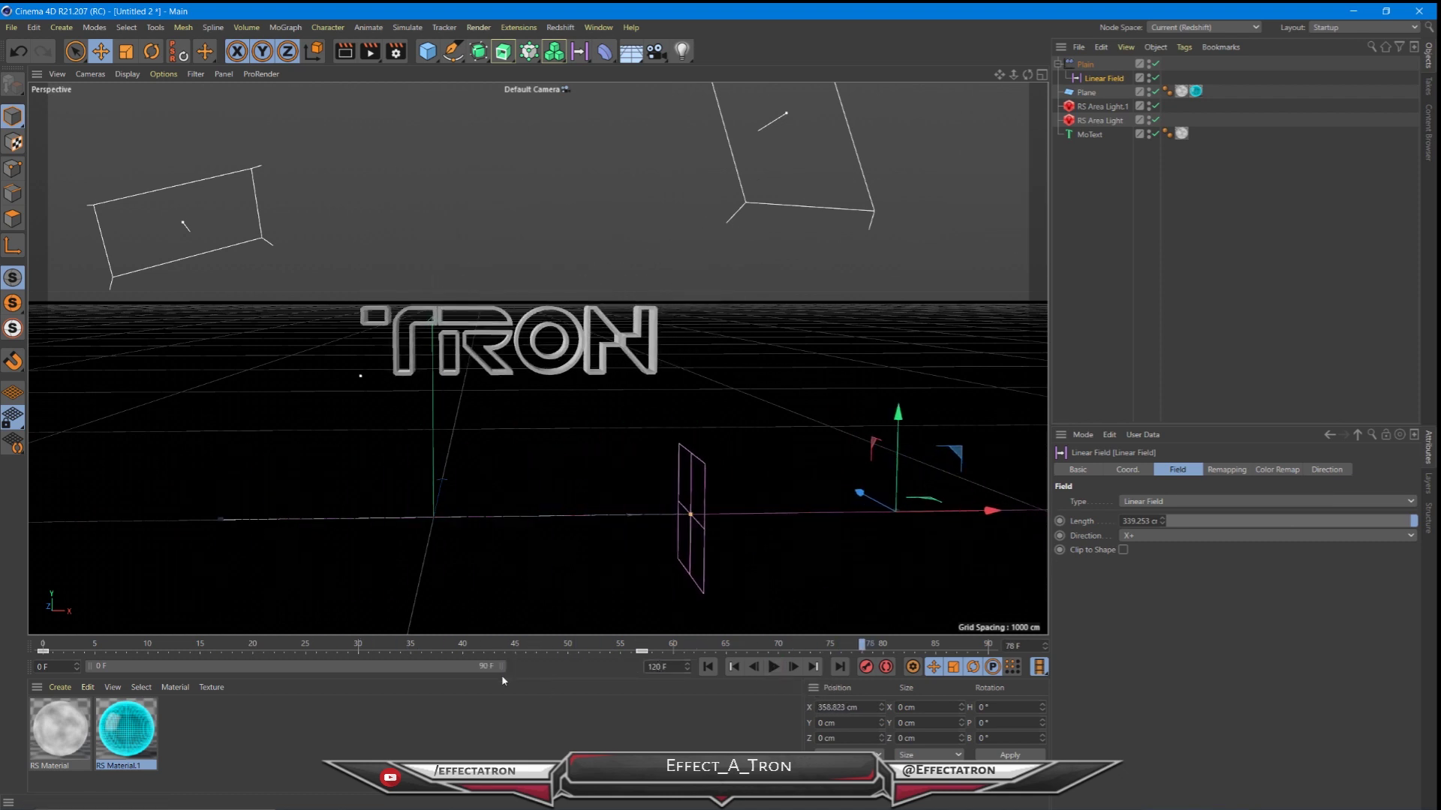
drag(501, 667, 638, 666)
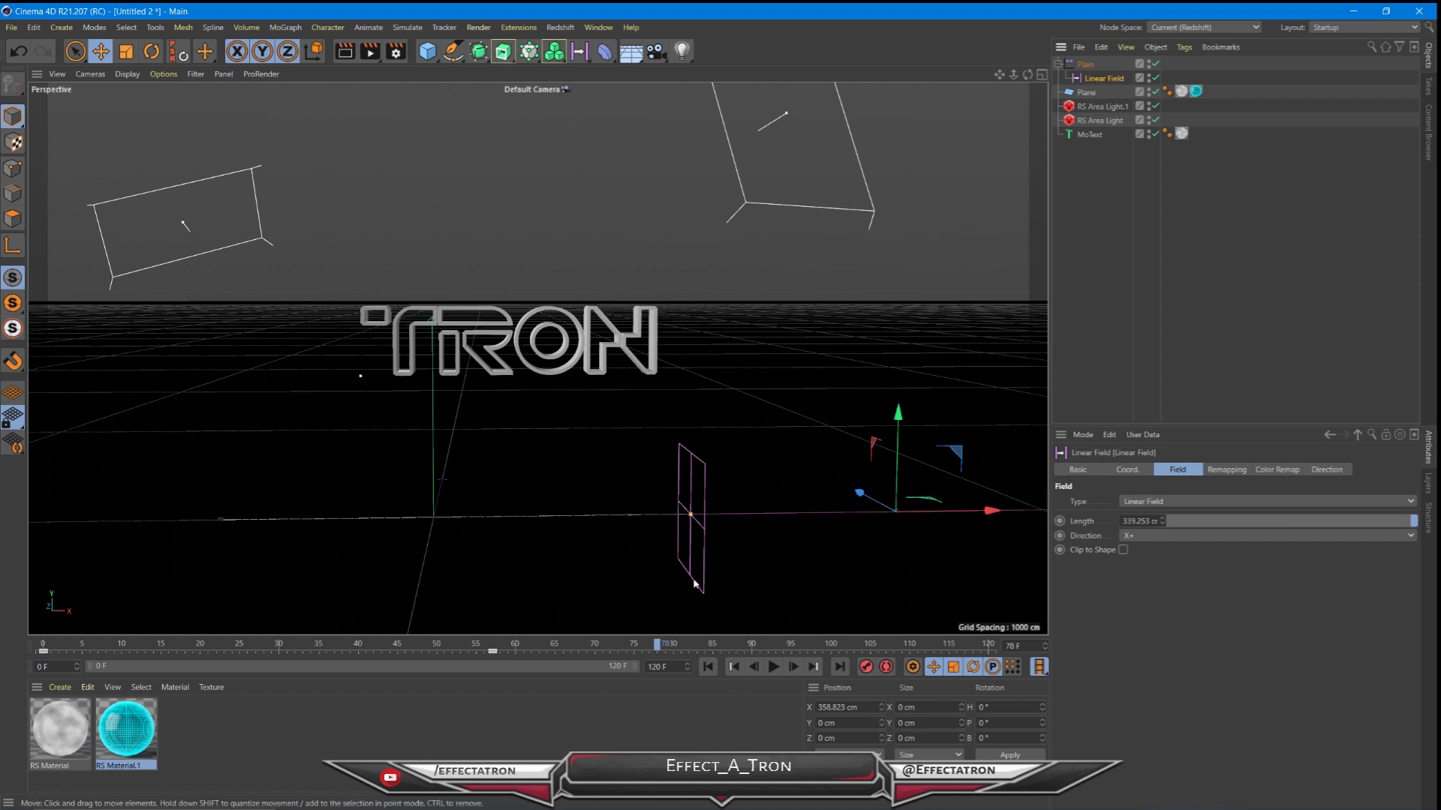
- Move the Linear Field's last keyframe to frame 99 and replay the letter animation from the start
click(505, 658)
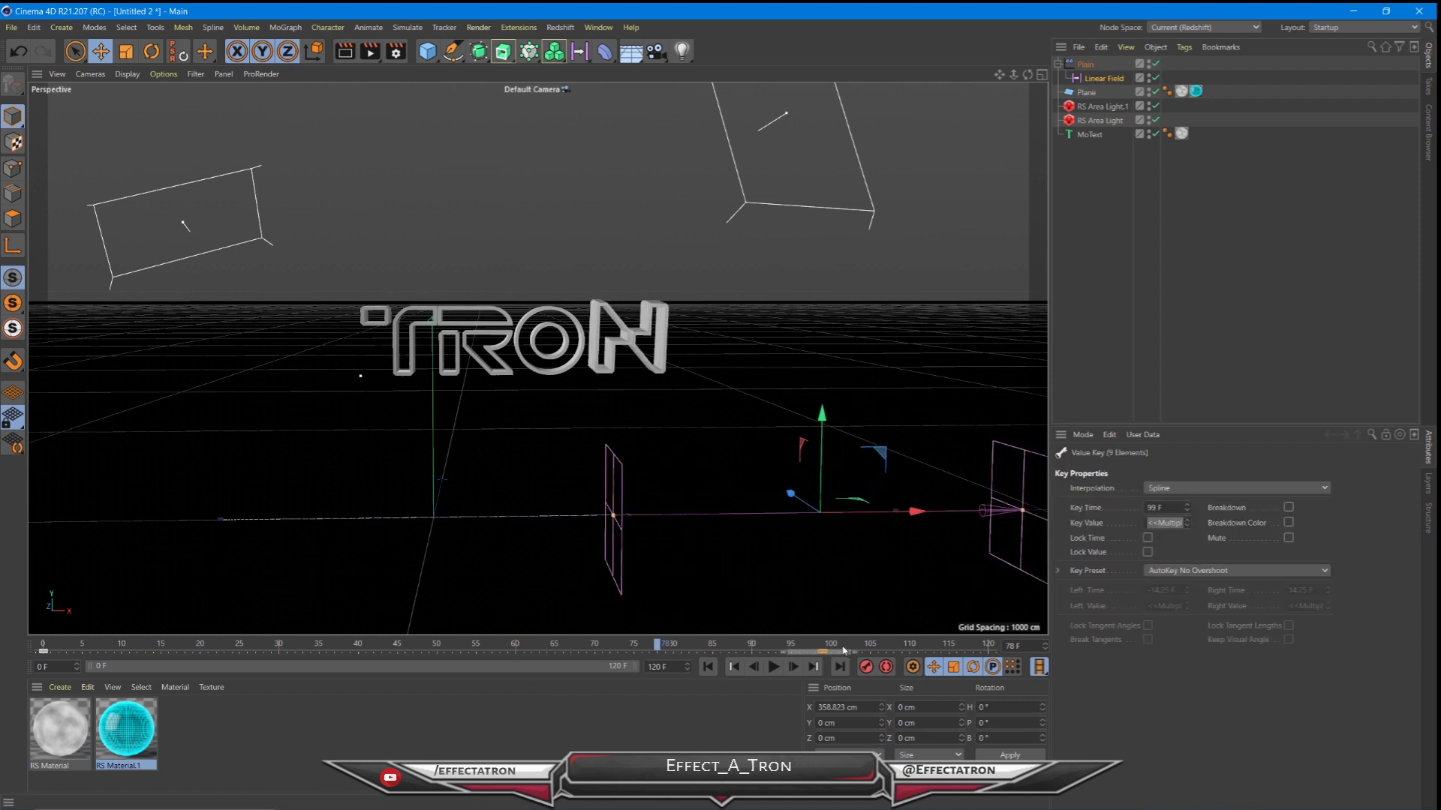
click(708, 666)
click(773, 666)
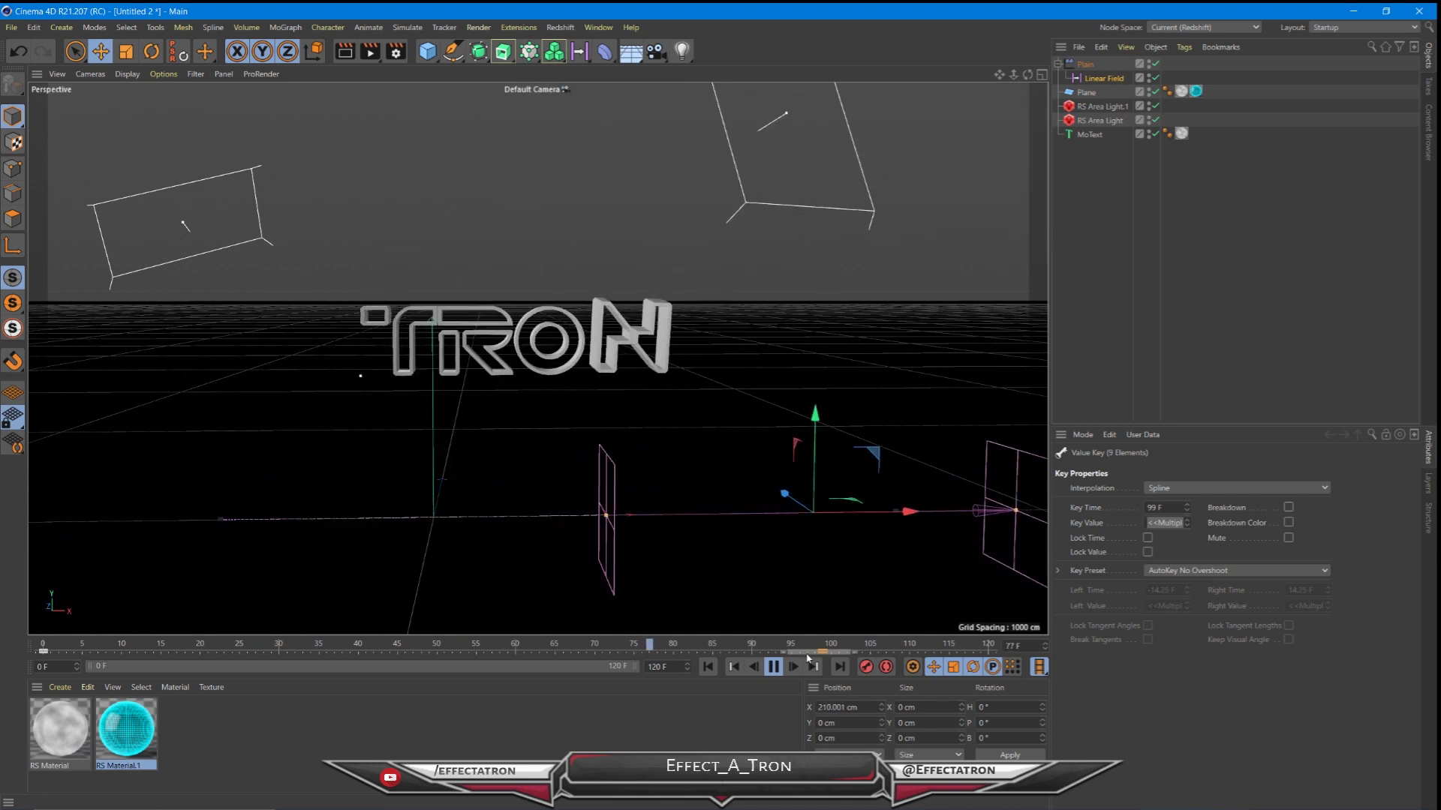
click(773, 667)
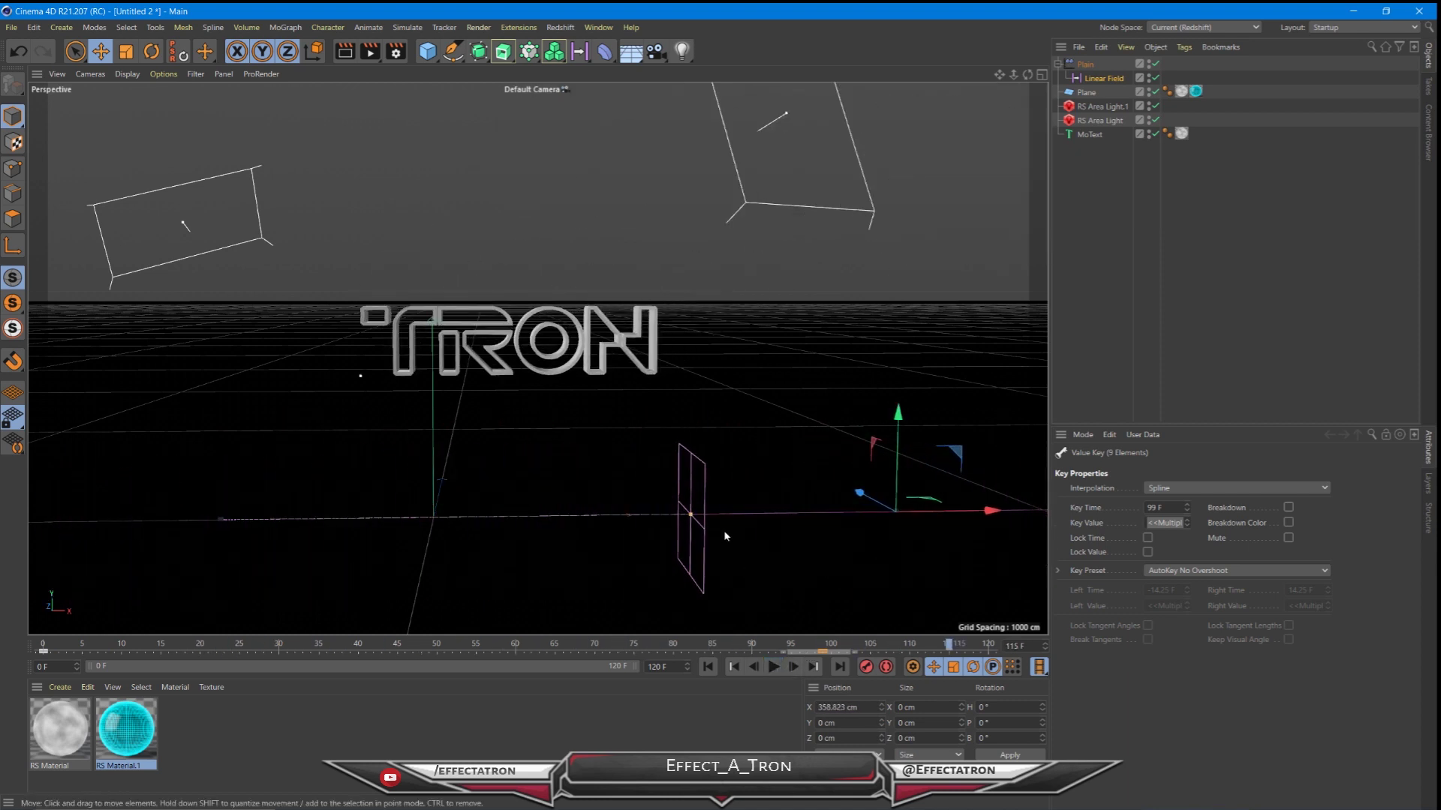
- Create a Redshift camera, look through it and move it in to a close-up of the TRON text
click(560, 27)
mouse_move(628, 82)
click(706, 84)
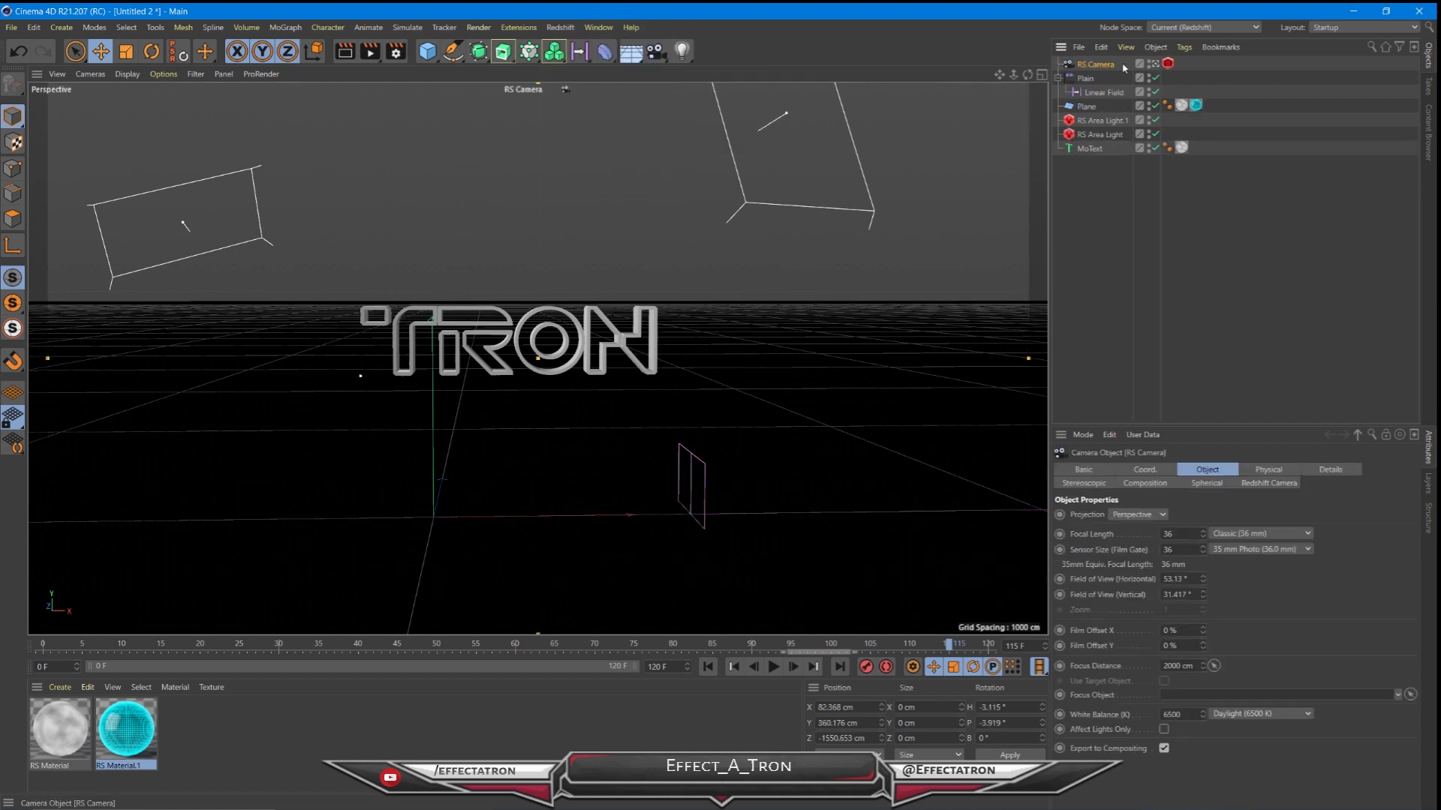
scroll(510, 359, up, 5)
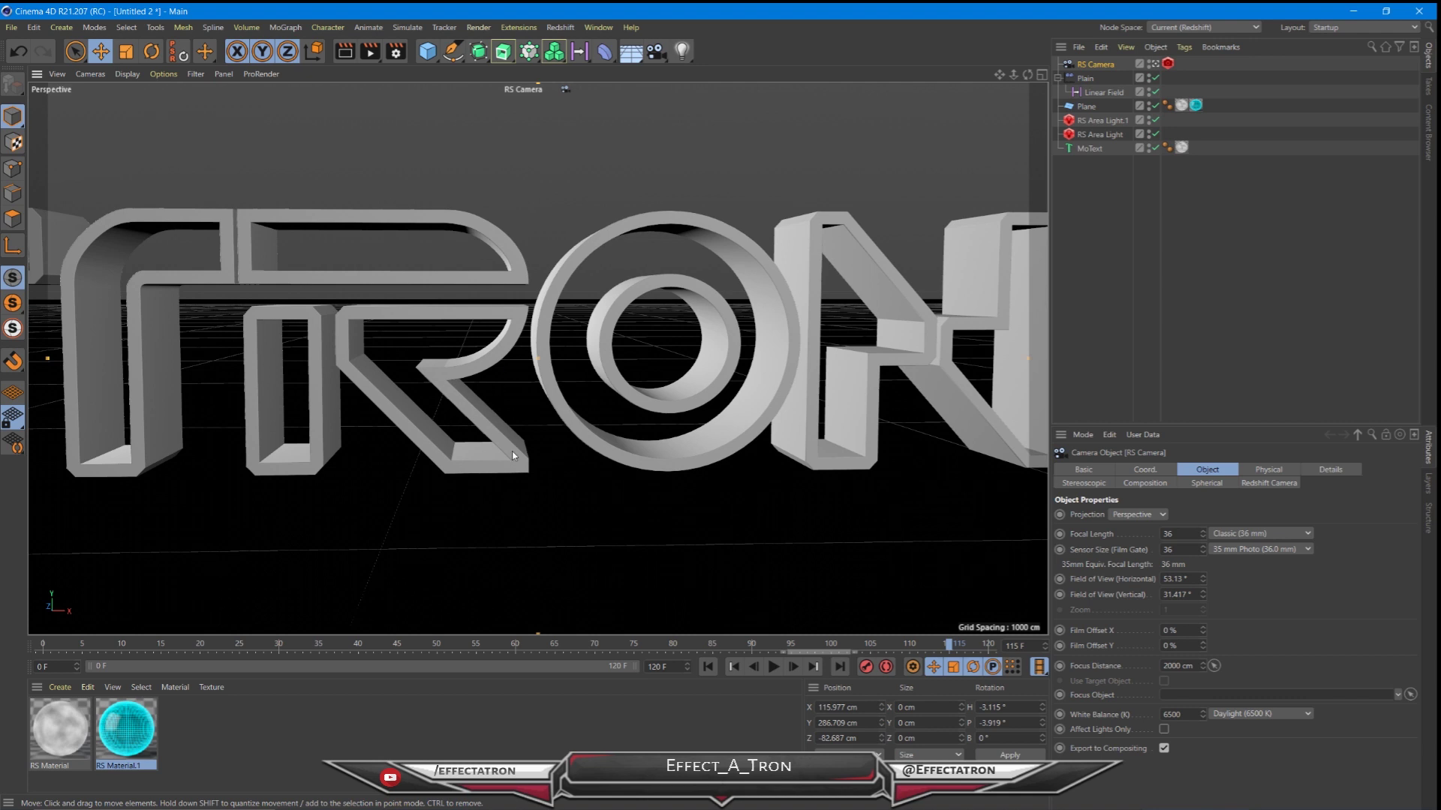
- Animate the RS Camera from the close-up on frame 0 to a pulled-back view of the whole text on frame 85
click(709, 667)
drag(173, 647, 713, 646)
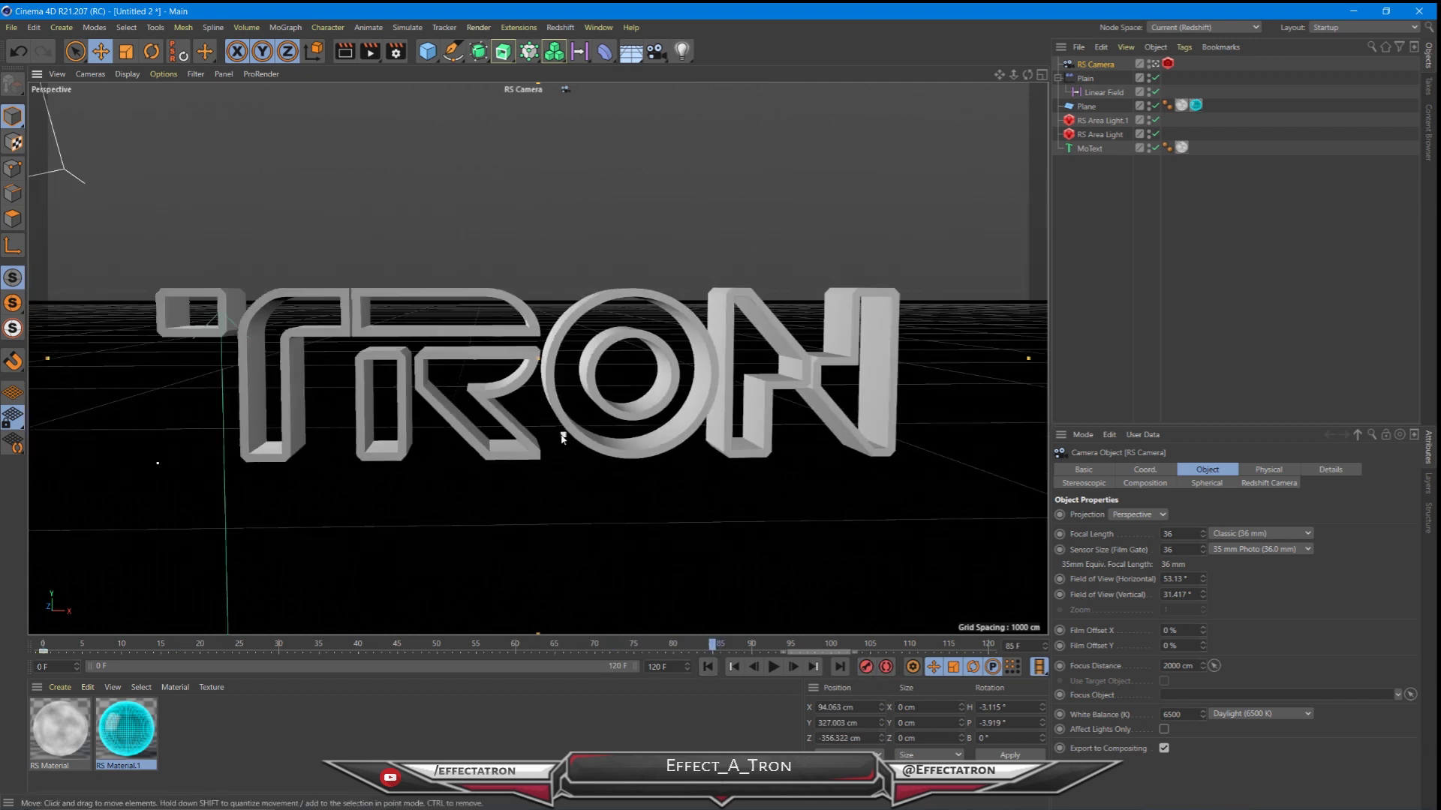
alt+drag(559, 466, 557, 460)
alt+right_drag(558, 457, 556, 435)
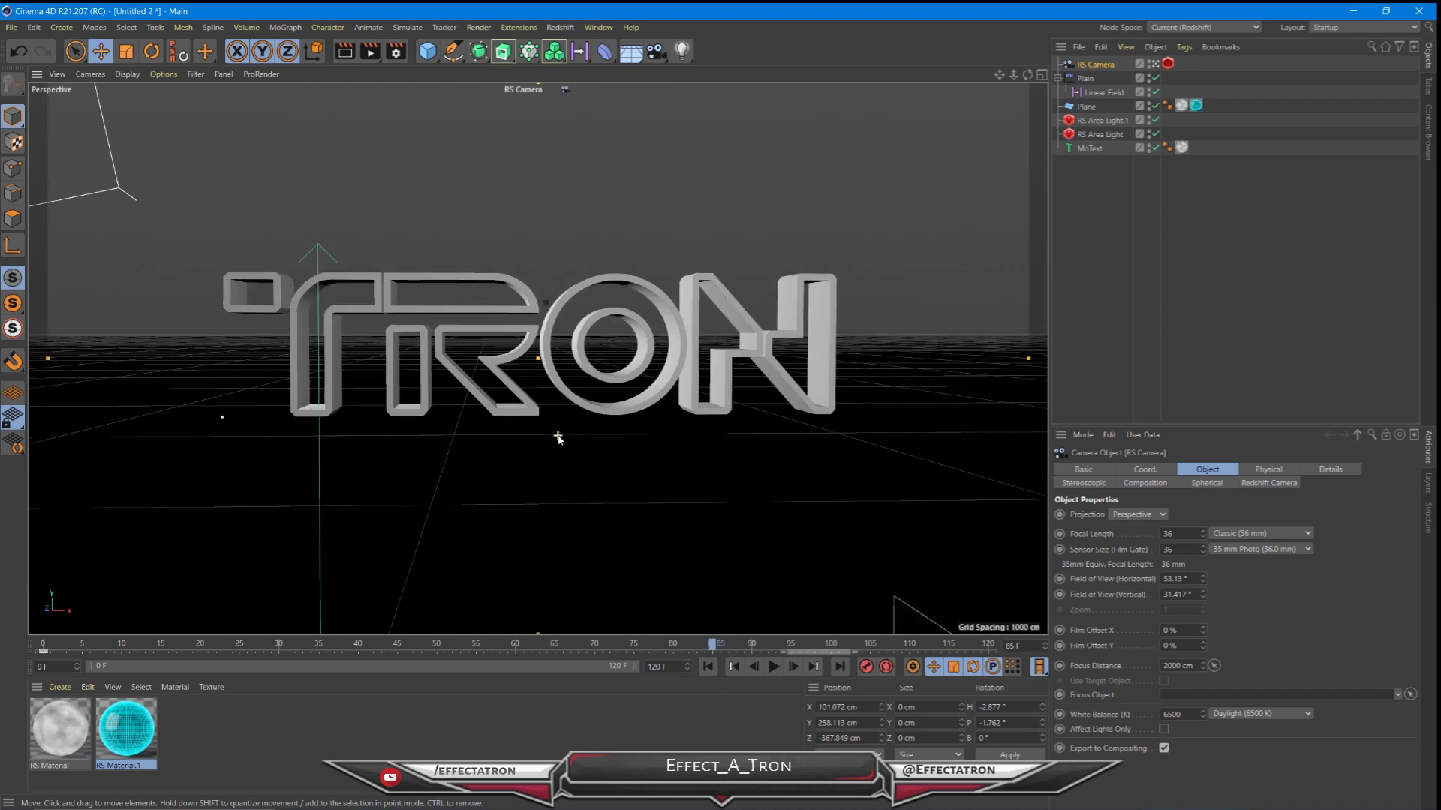
- Add a Vibrate tag to the RS Camera with position amplitude 20 cm in X and Y and frequency 0.2
right_click(1095, 67)
mouse_move(1217, 73)
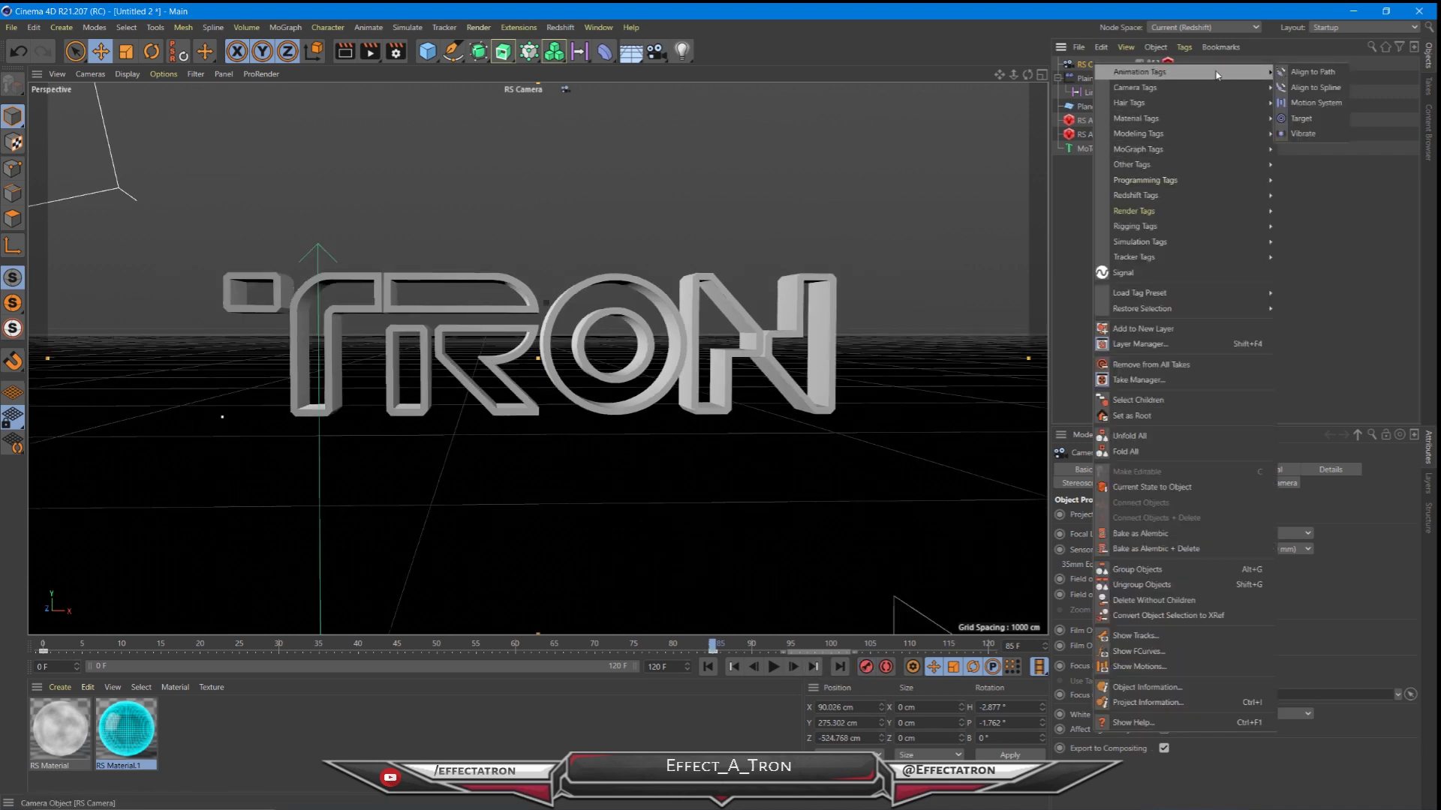
click(1296, 135)
click(1131, 550)
double_click(1148, 565)
text(2)
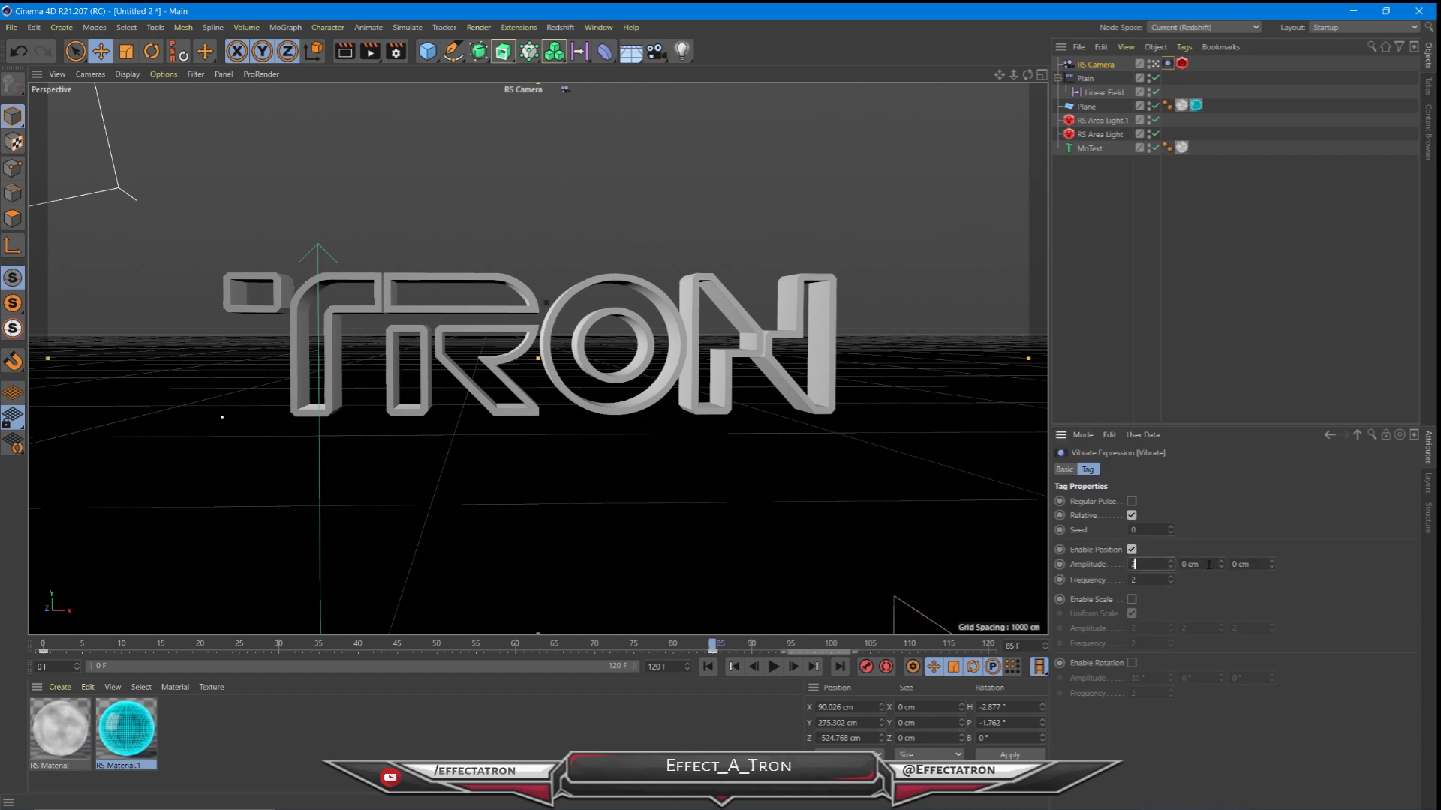
text(0)
key(Tab)
text(20)
key(Tab)
key(Tab)
text(0.2)
- Enable rotation vibration with amplitude 2° on the first two axes and frequency 0.2, and play the animation
click(1132, 664)
double_click(1147, 678)
text(2)
key(Tab)
text(2)
key(Tab)
key(Tab)
text(0.2)
key(Return)
click(749, 669)
click(773, 667)
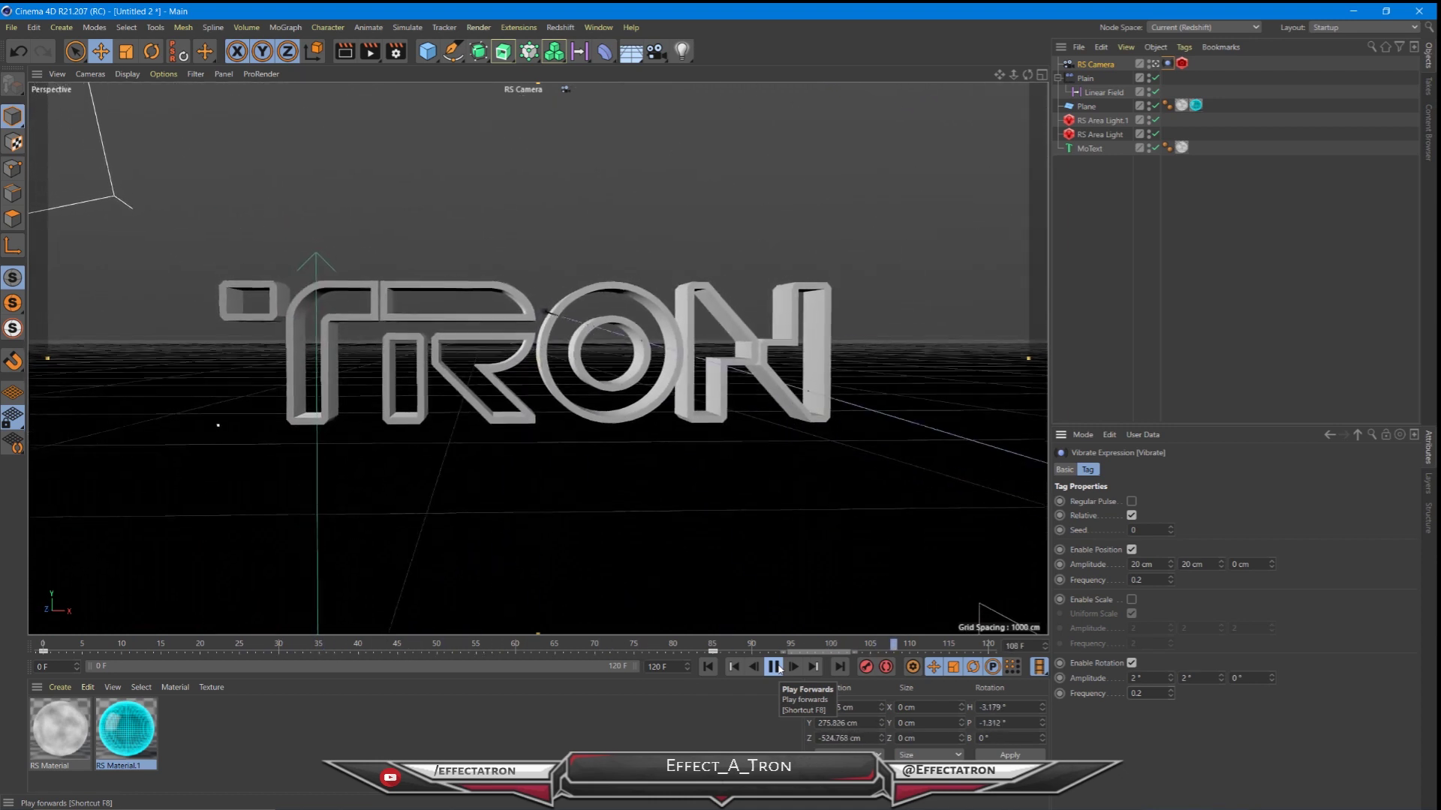
- Set the camera Vibrate tag's rotation frequency to 0.02 and play the animation, stopping at frame 60
drag(1157, 693, 1110, 707)
text(0.)
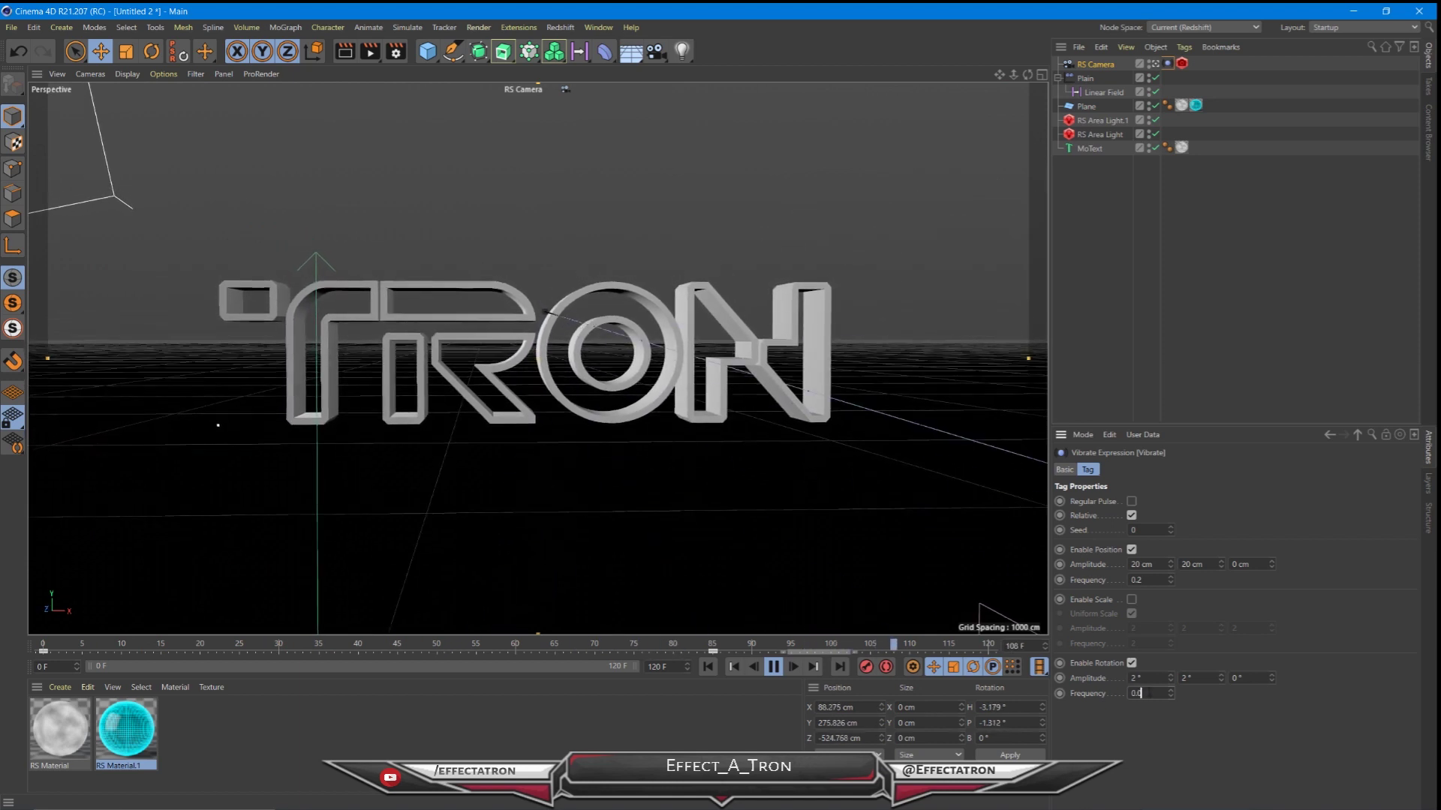
text(02)
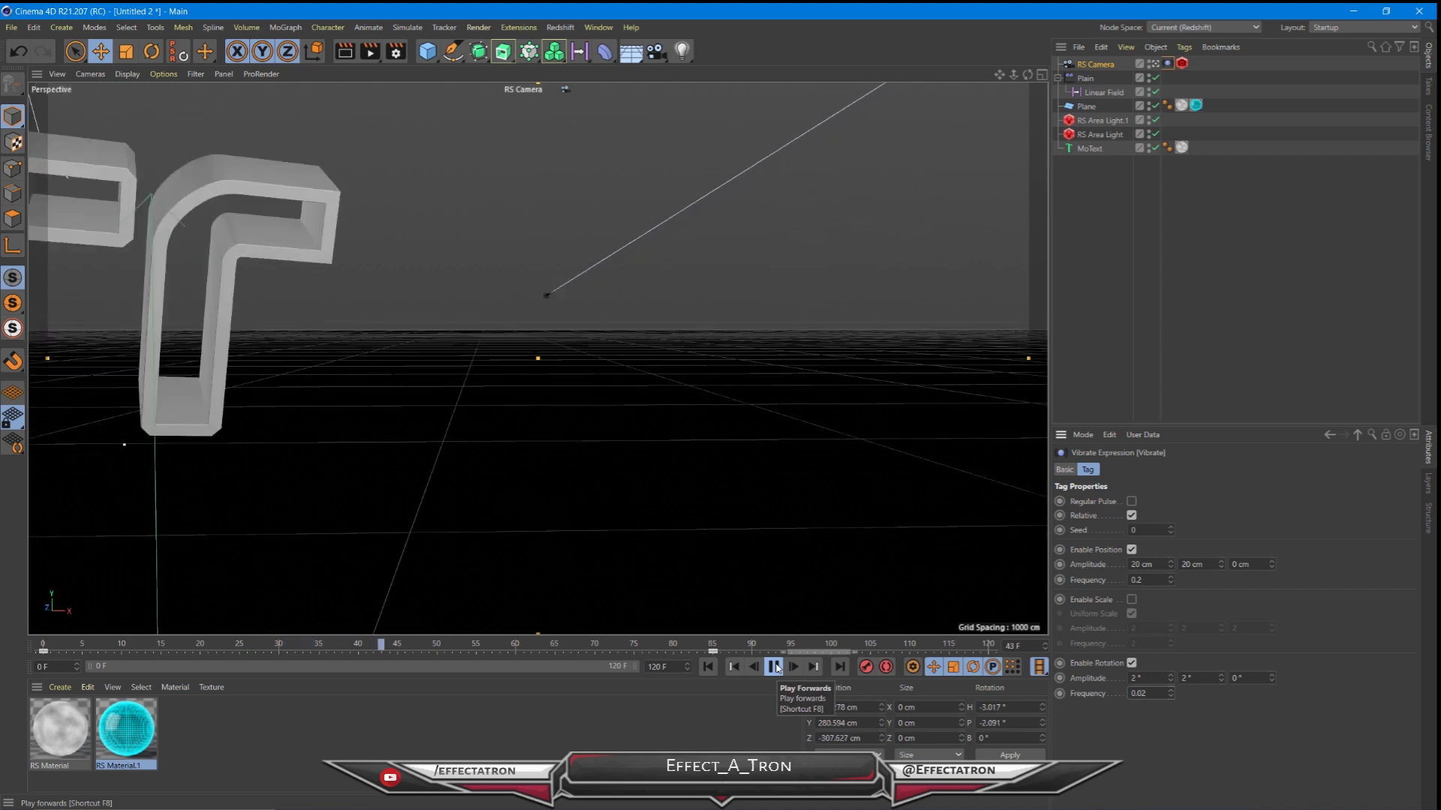
click(775, 667)
- Open the Redshift RenderView and start an interactive render of the current frame
click(560, 27)
click(589, 139)
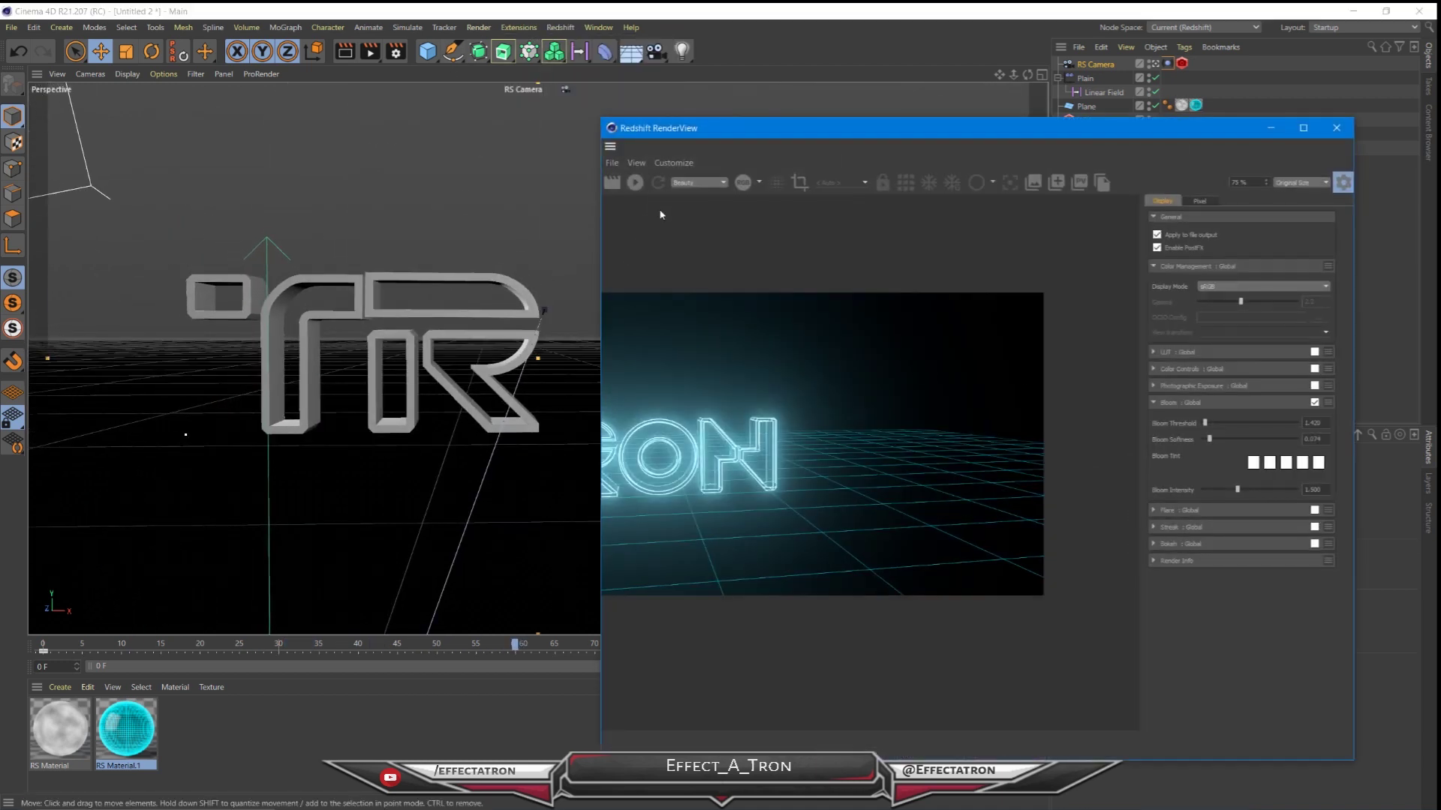
click(635, 183)
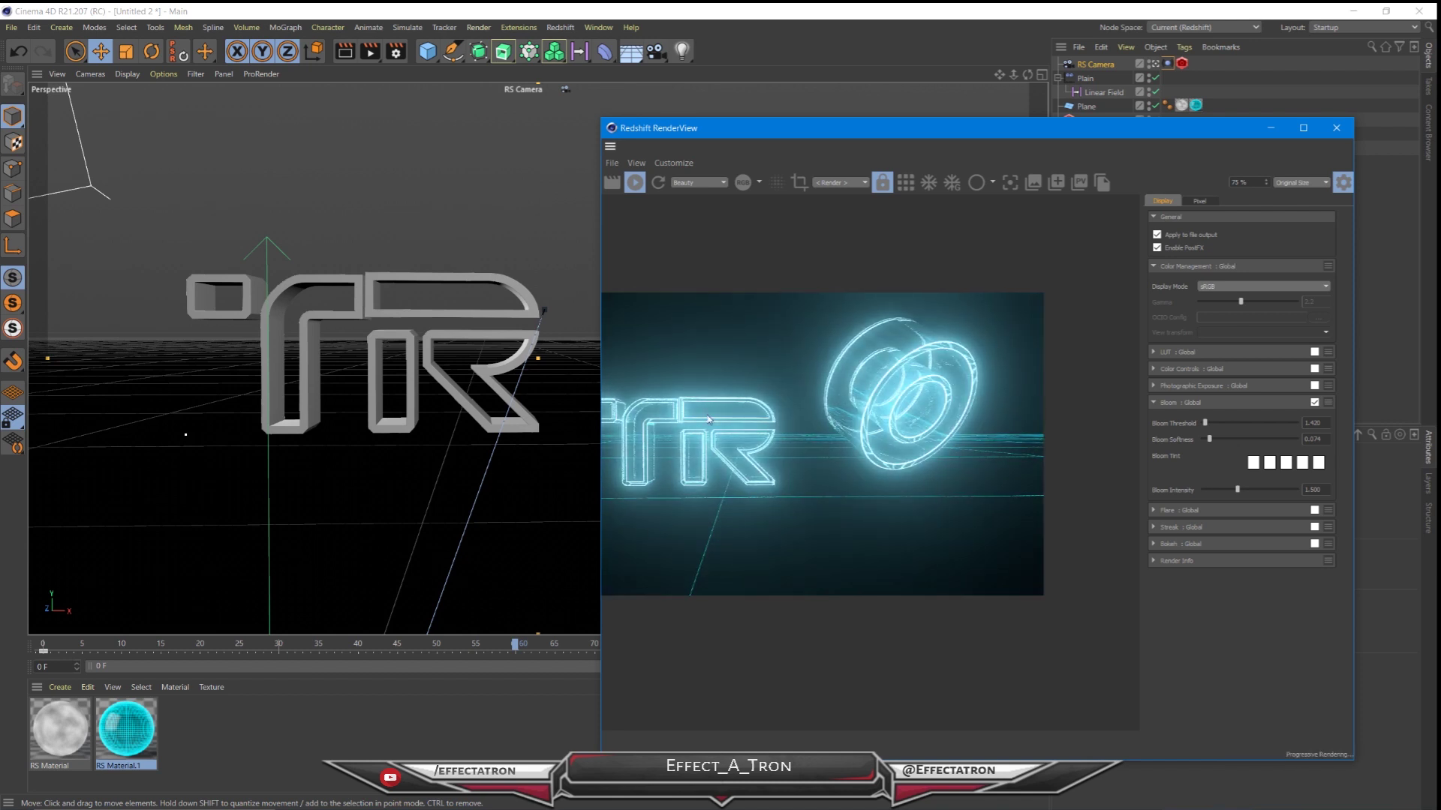
- Enable motion blur in the Redshift render settings with a shutter efficiency of 0.5
click(395, 52)
drag(450, 40, 213, 85)
click(210, 196)
click(481, 140)
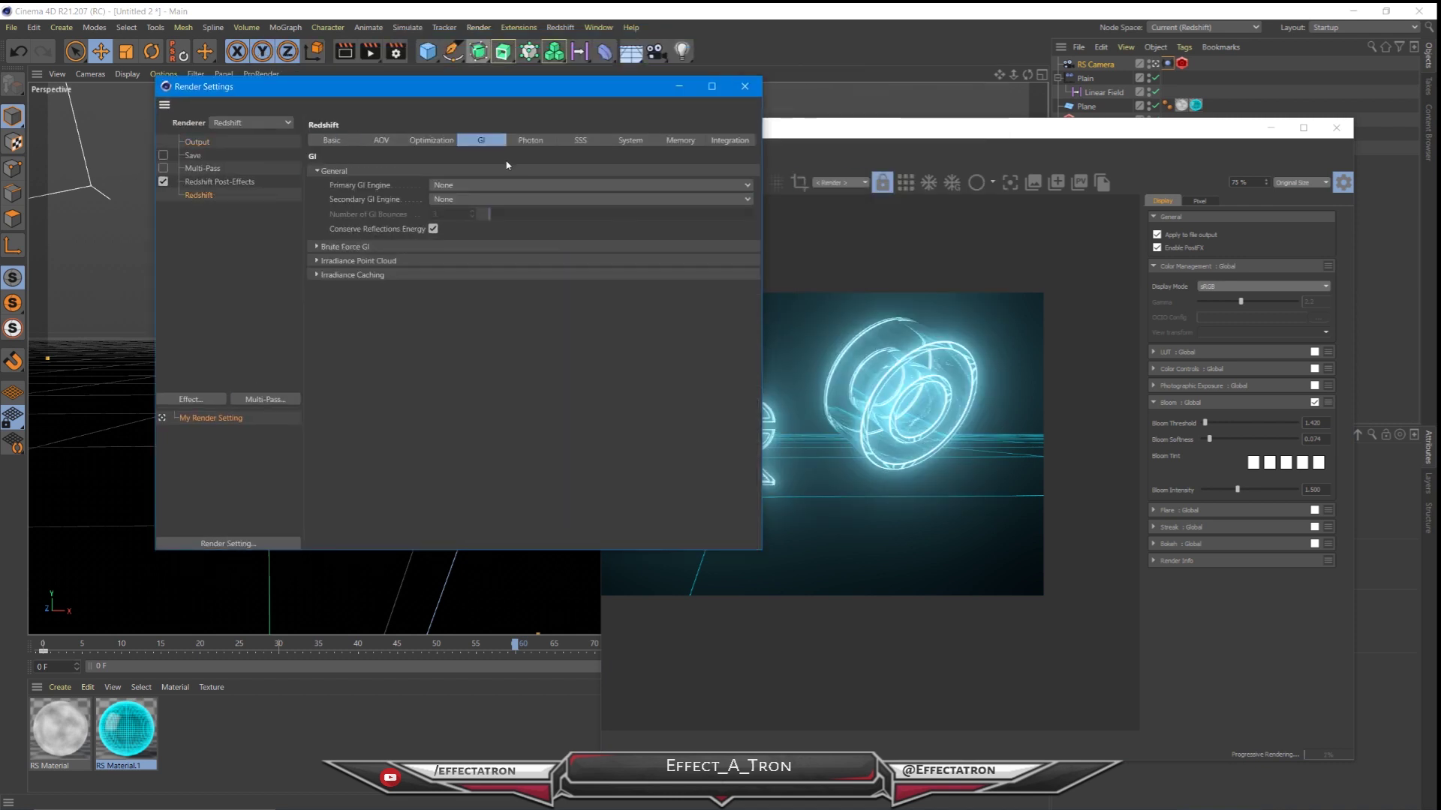
click(339, 141)
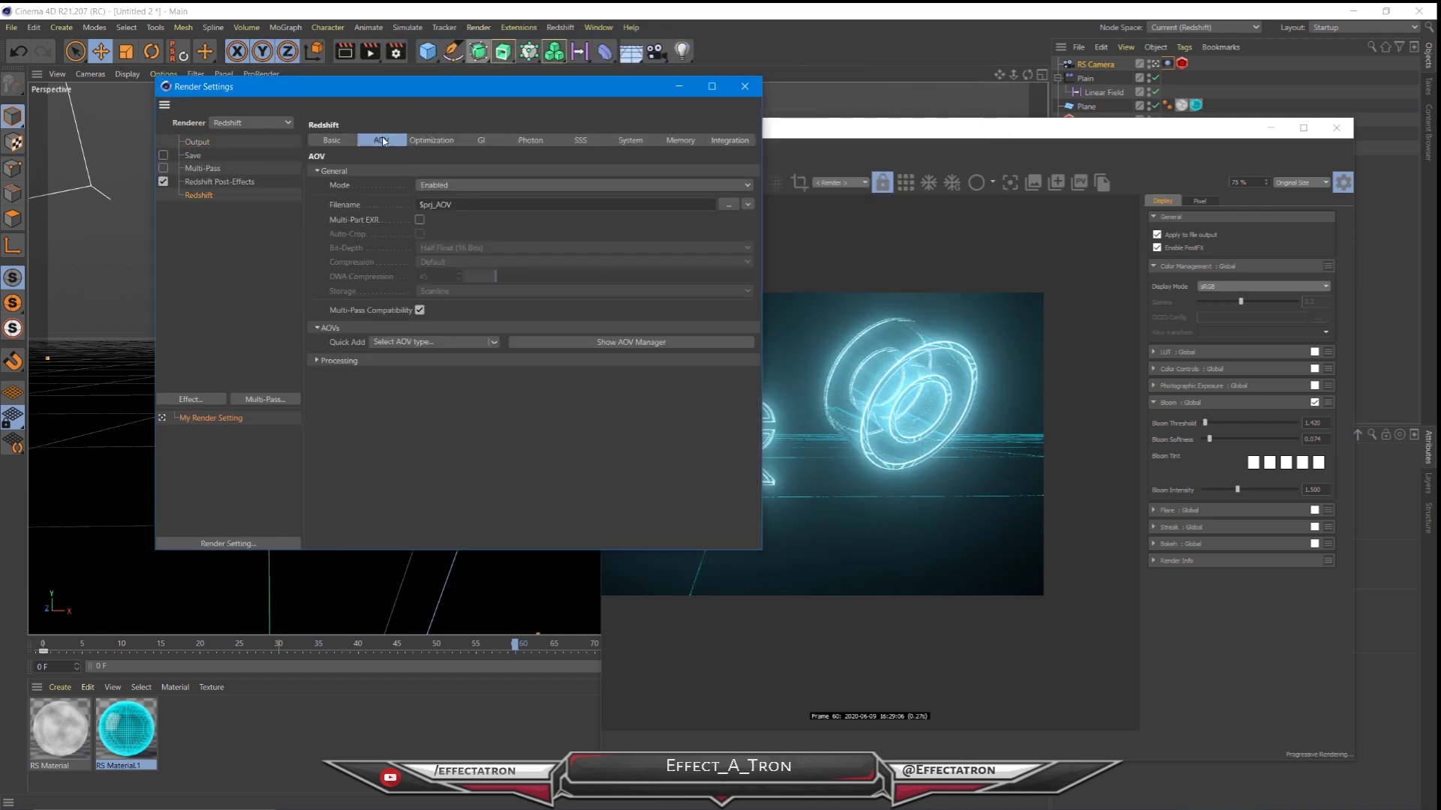
click(341, 382)
click(421, 409)
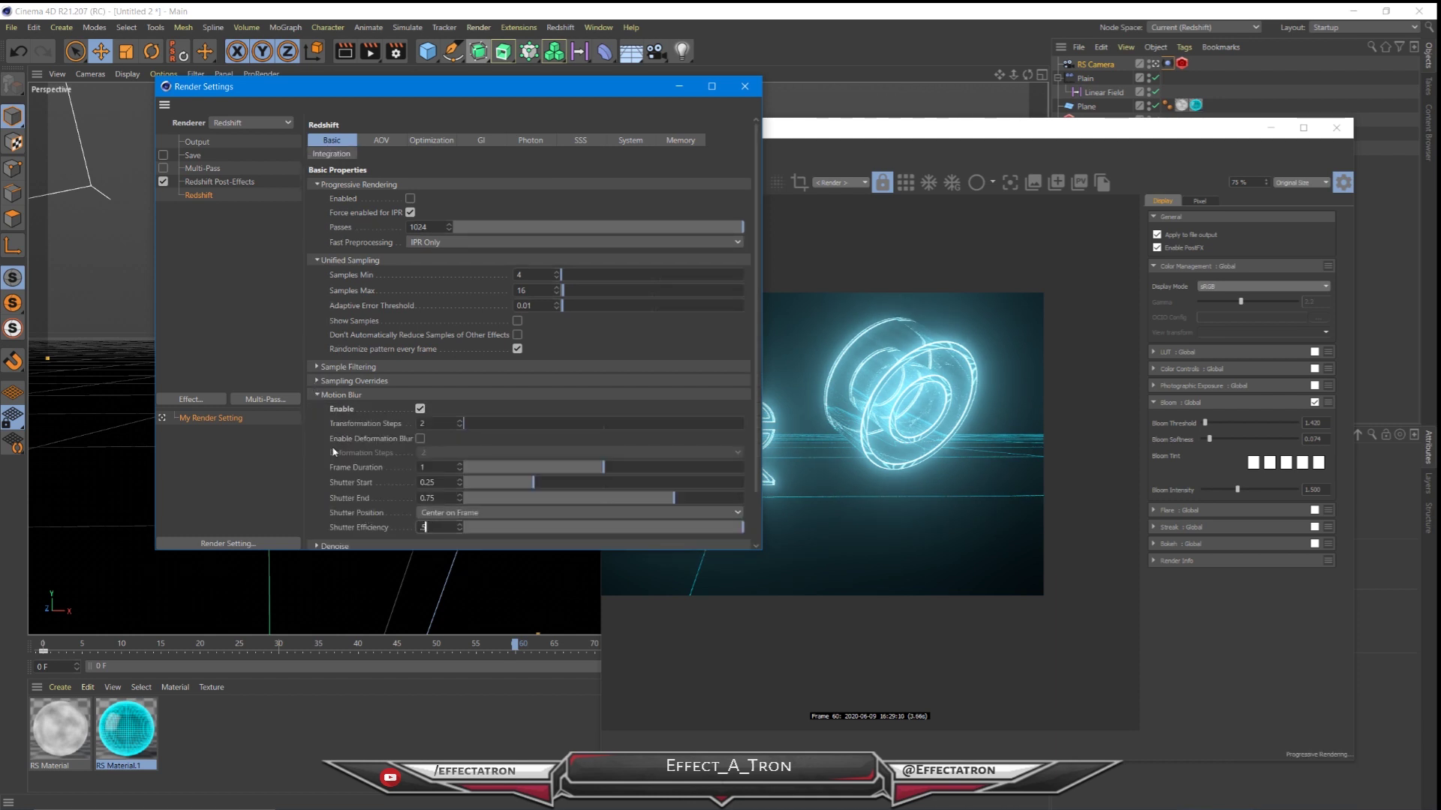
text(.5)
key(Return)
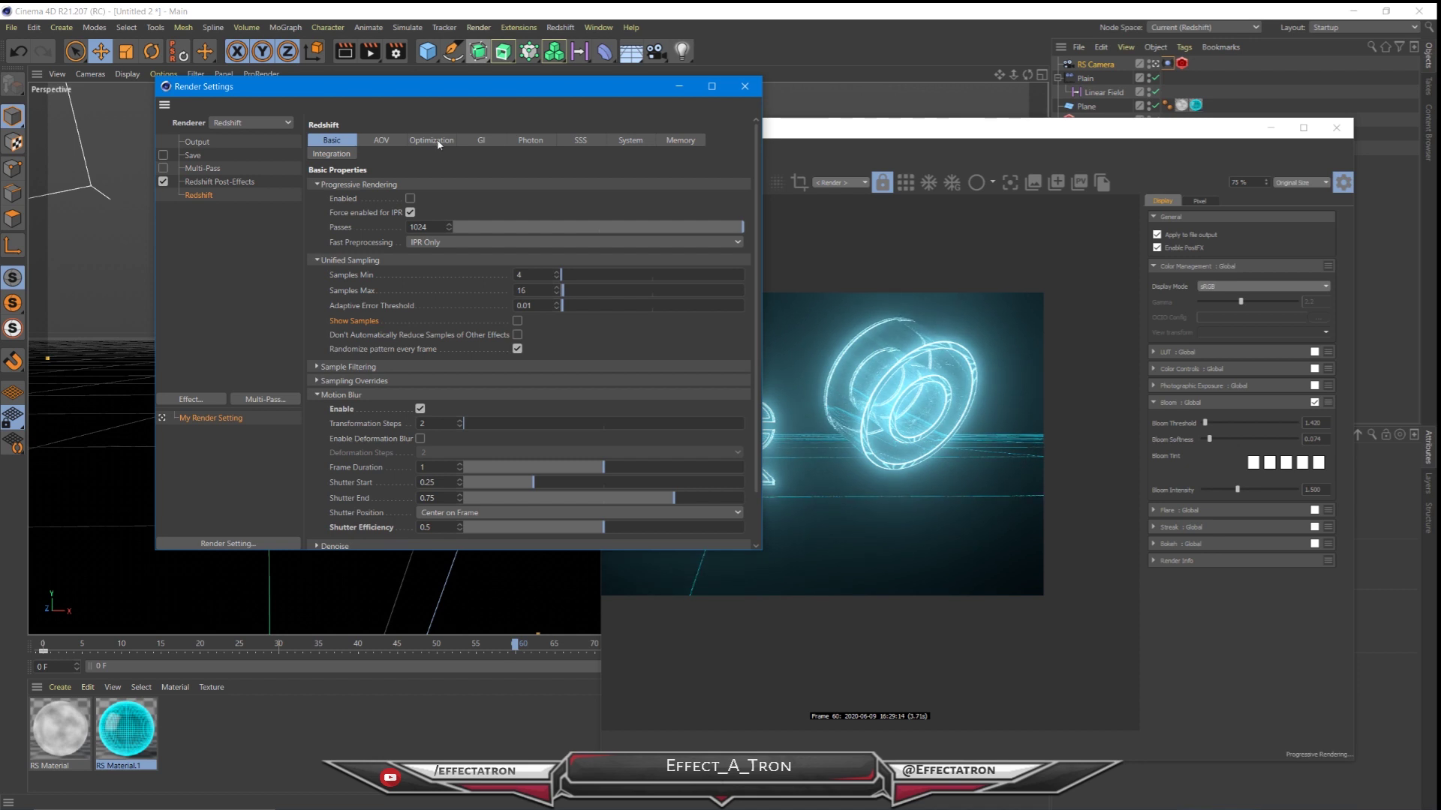
- Set unified sampling to 64 minimum and 128 maximum samples with an adaptive error threshold of 0.003
click(544, 277)
drag(533, 293, 501, 303)
text(128)
click(520, 276)
text(64)
drag(535, 305, 484, 316)
text(.)
- Set both the primary and secondary GI engines to Brute Force
click(478, 141)
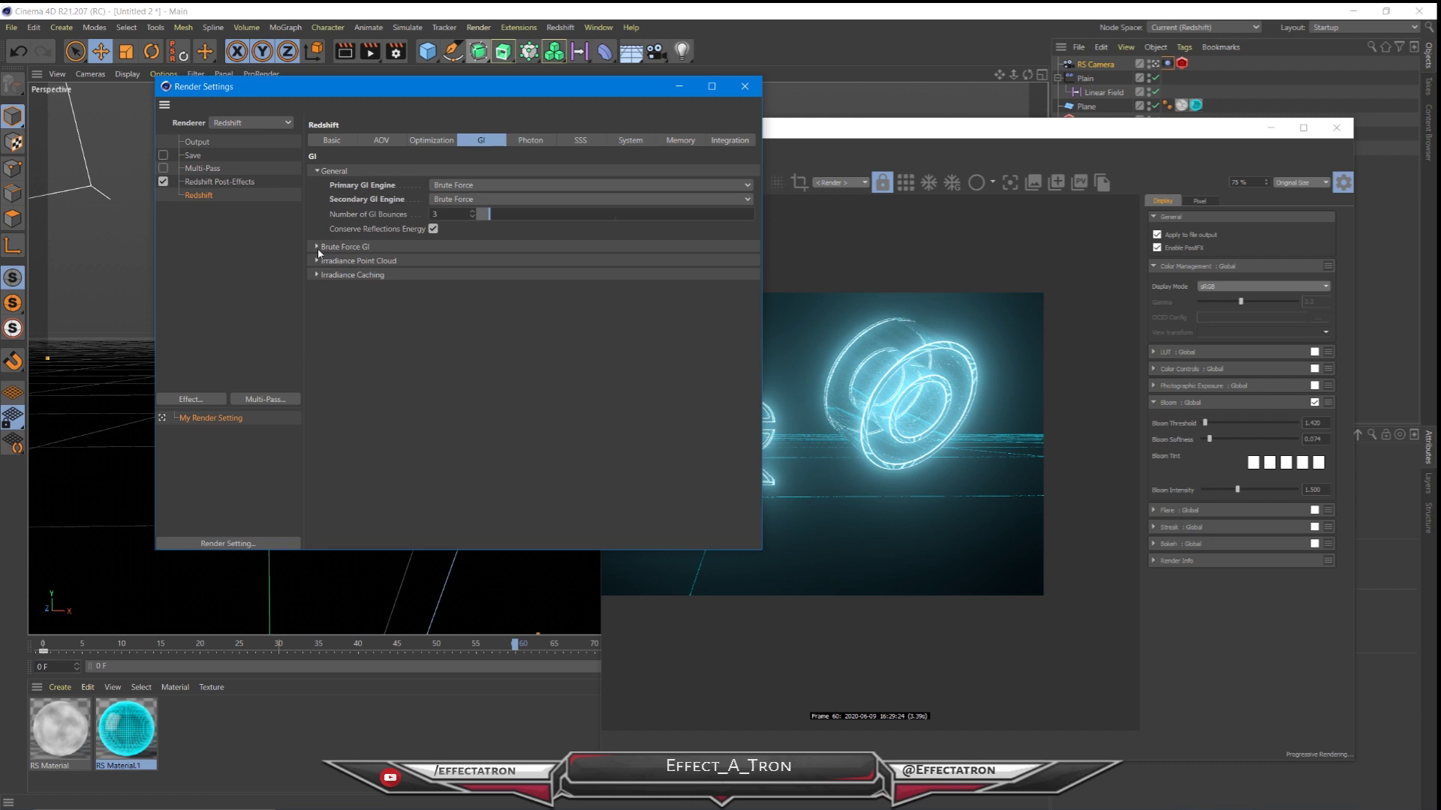
click(317, 249)
click(382, 141)
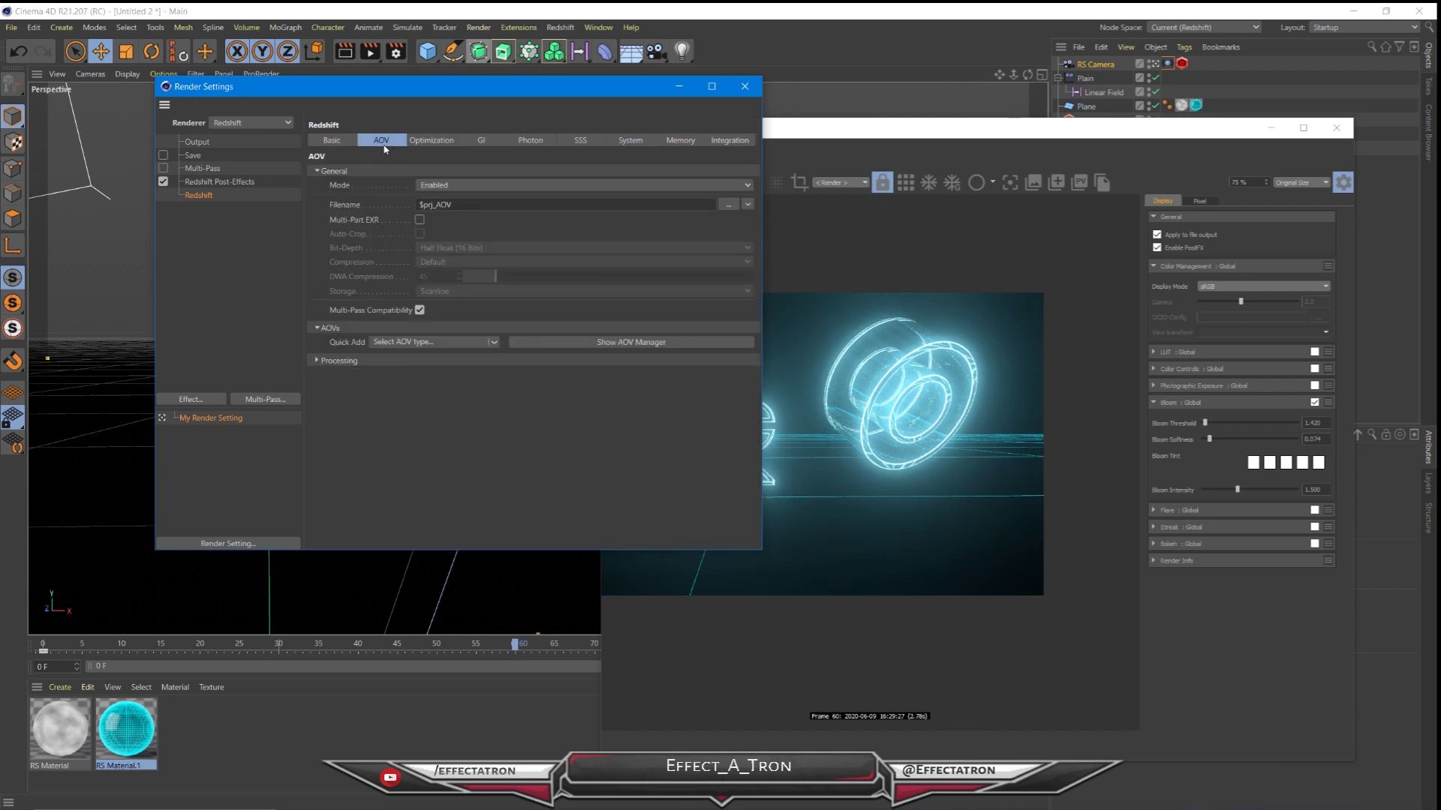
- Override the reflection samples with 128 and the light samples with 256
click(332, 141)
scroll(350, 413, down, 3)
click(316, 338)
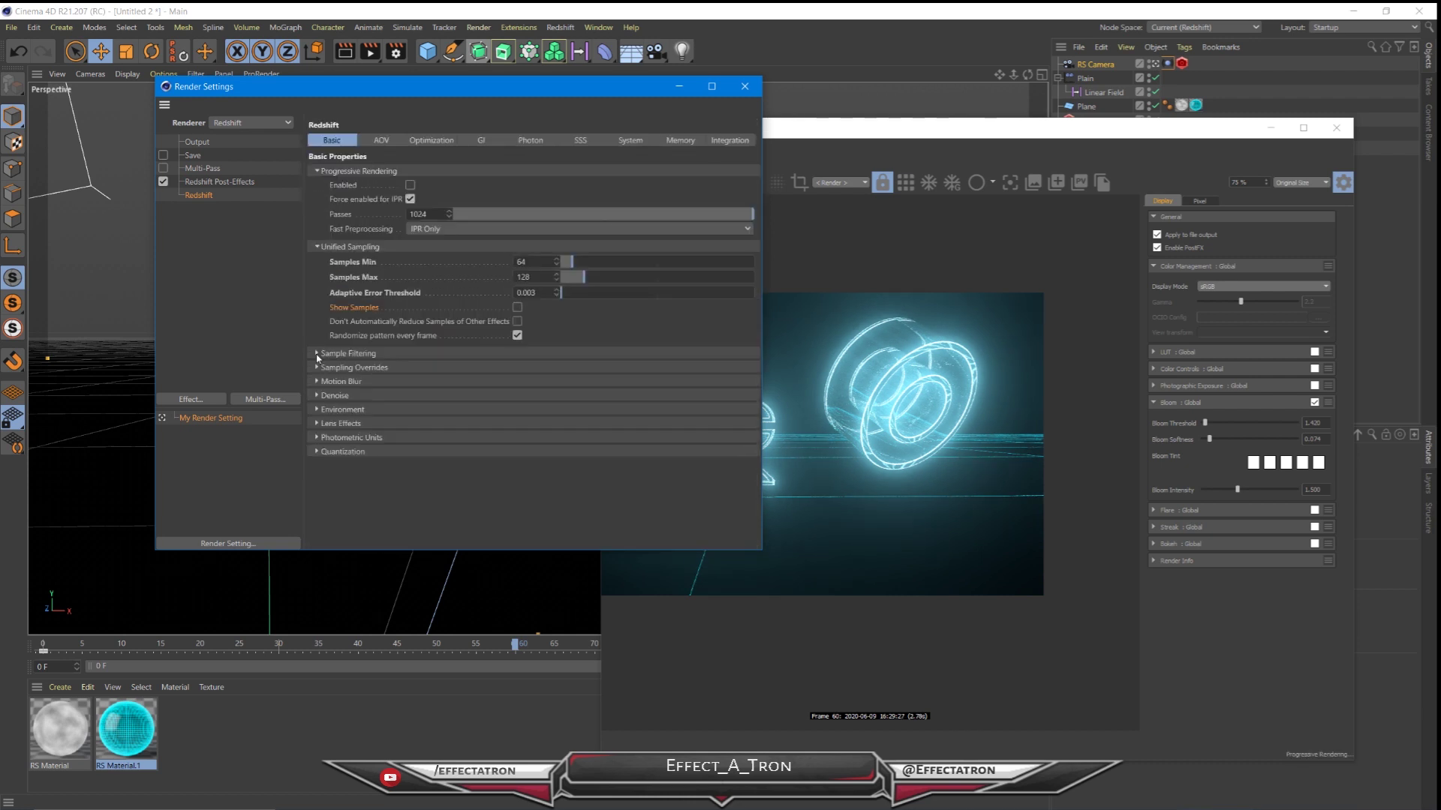
click(316, 367)
scroll(366, 406, down, 3)
click(397, 238)
text(128)
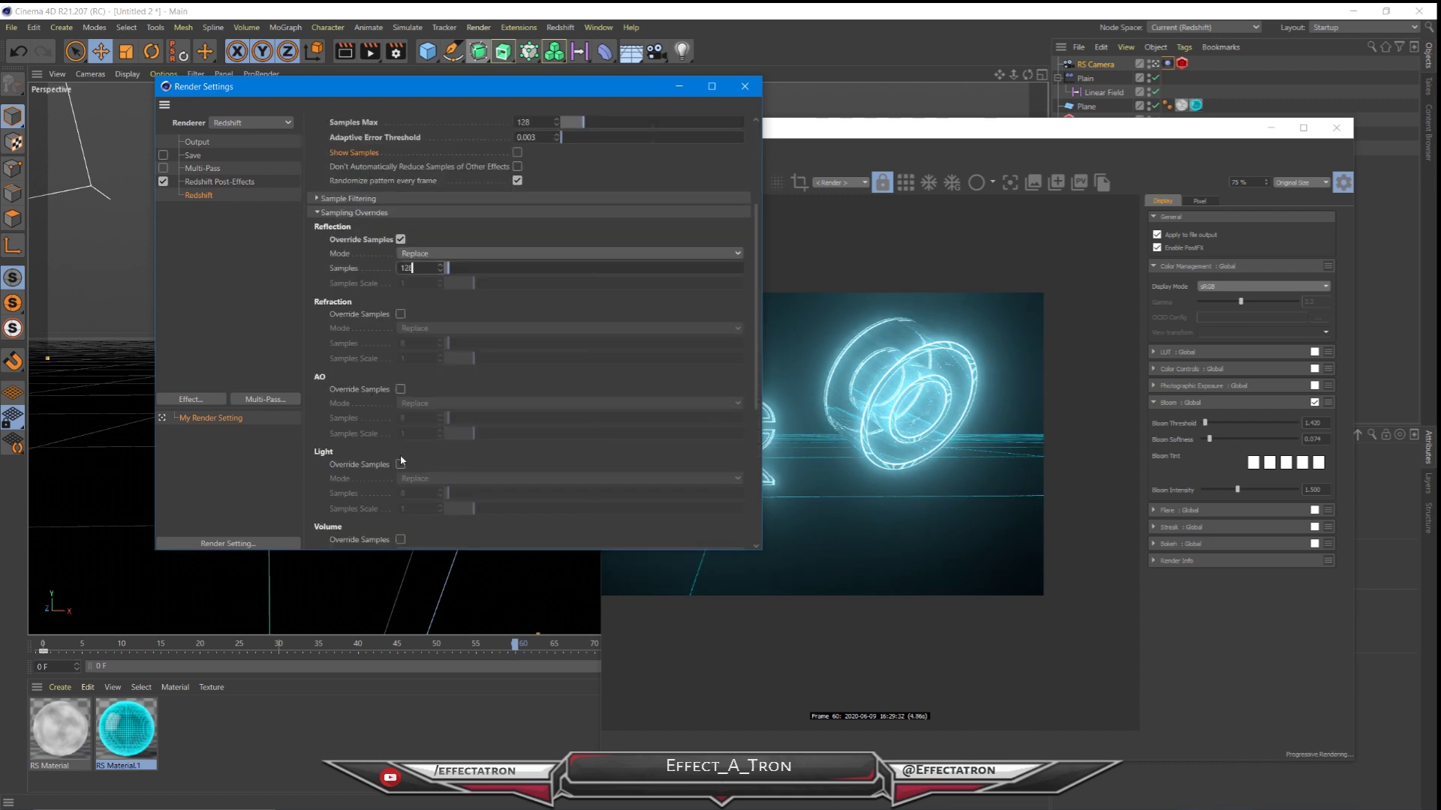
click(401, 464)
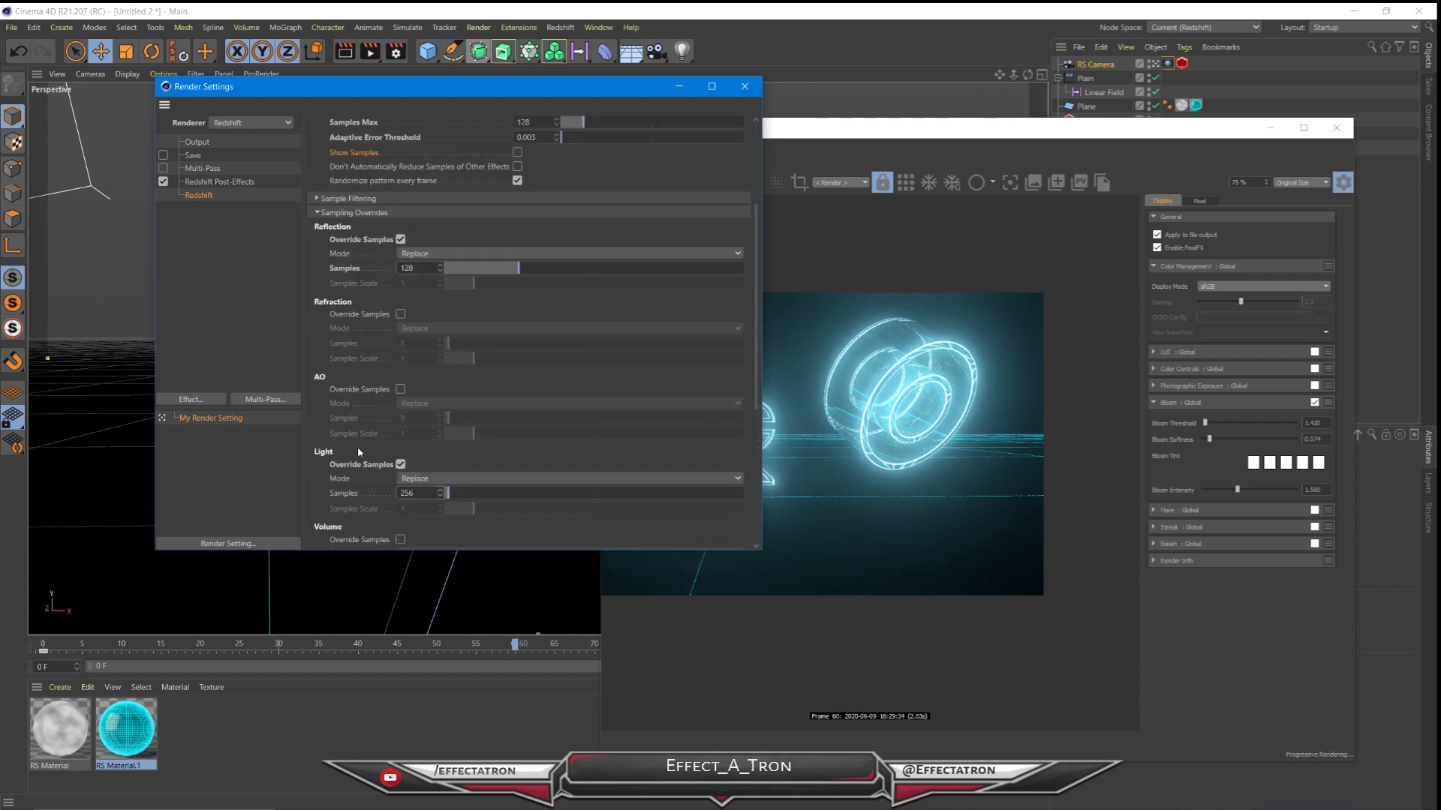
key(Return)
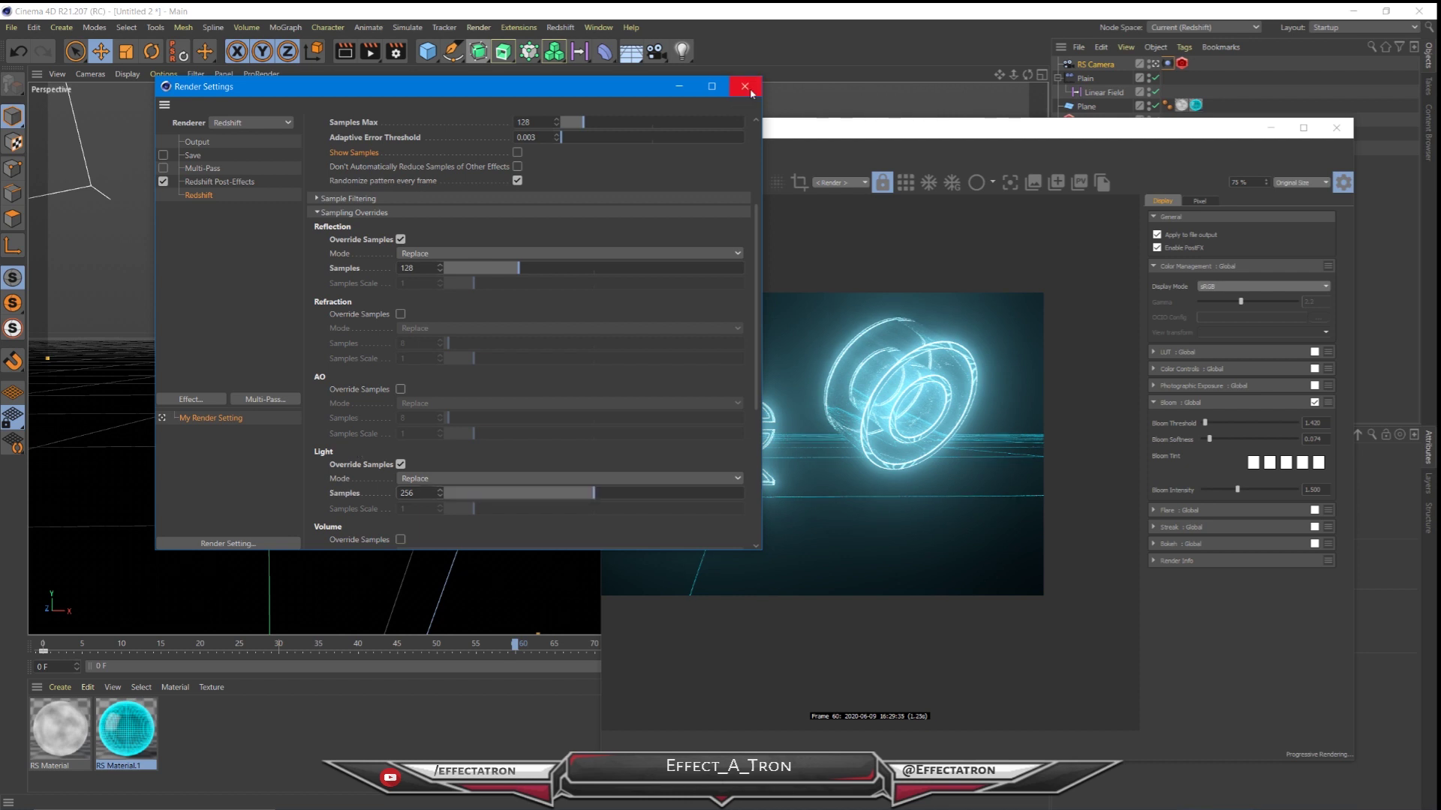
- Close the render settings, render the frame in the RenderView and examine the motion blur on the flying letter O up close
click(745, 87)
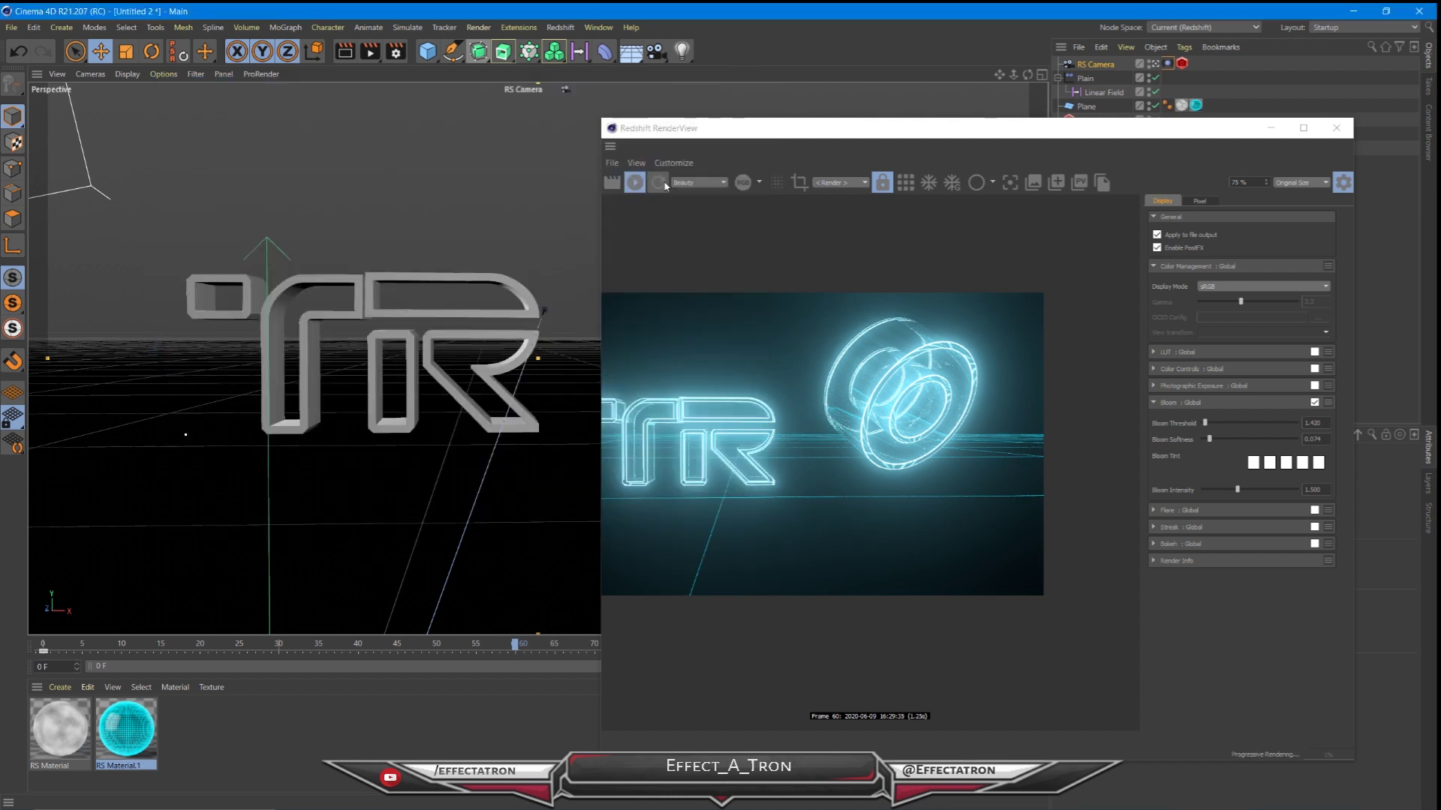
click(661, 184)
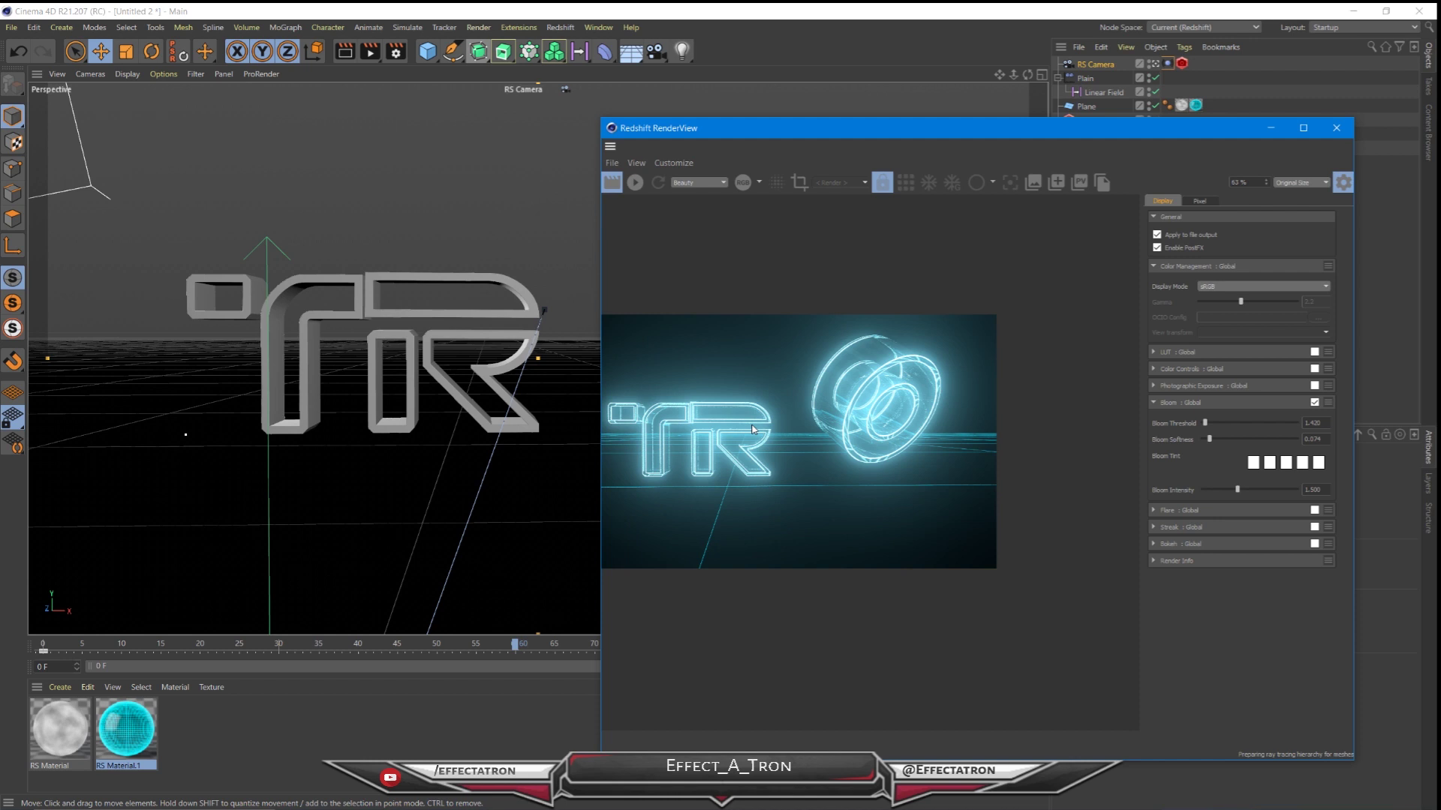
scroll(822, 442, up, 1)
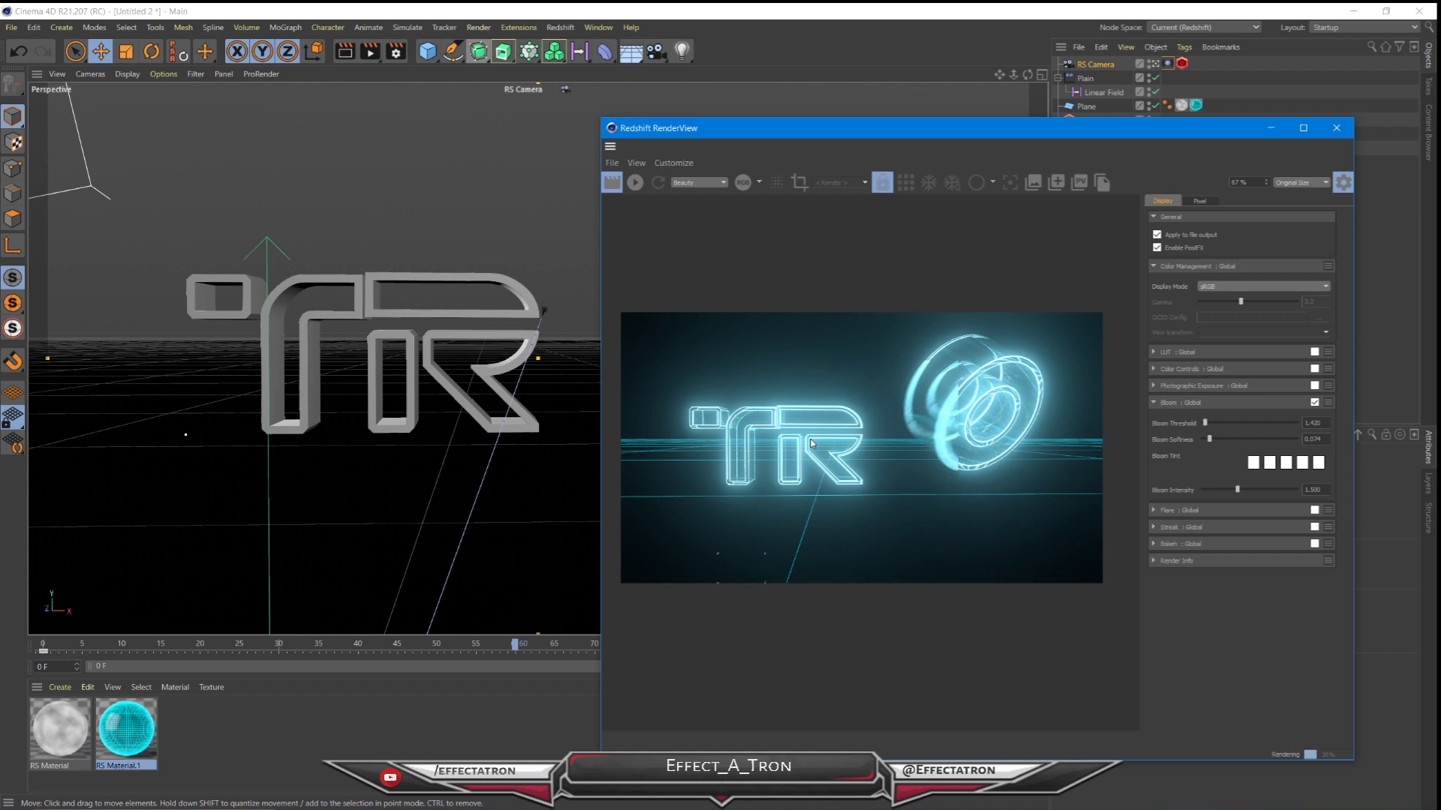
scroll(944, 422, up, 5)
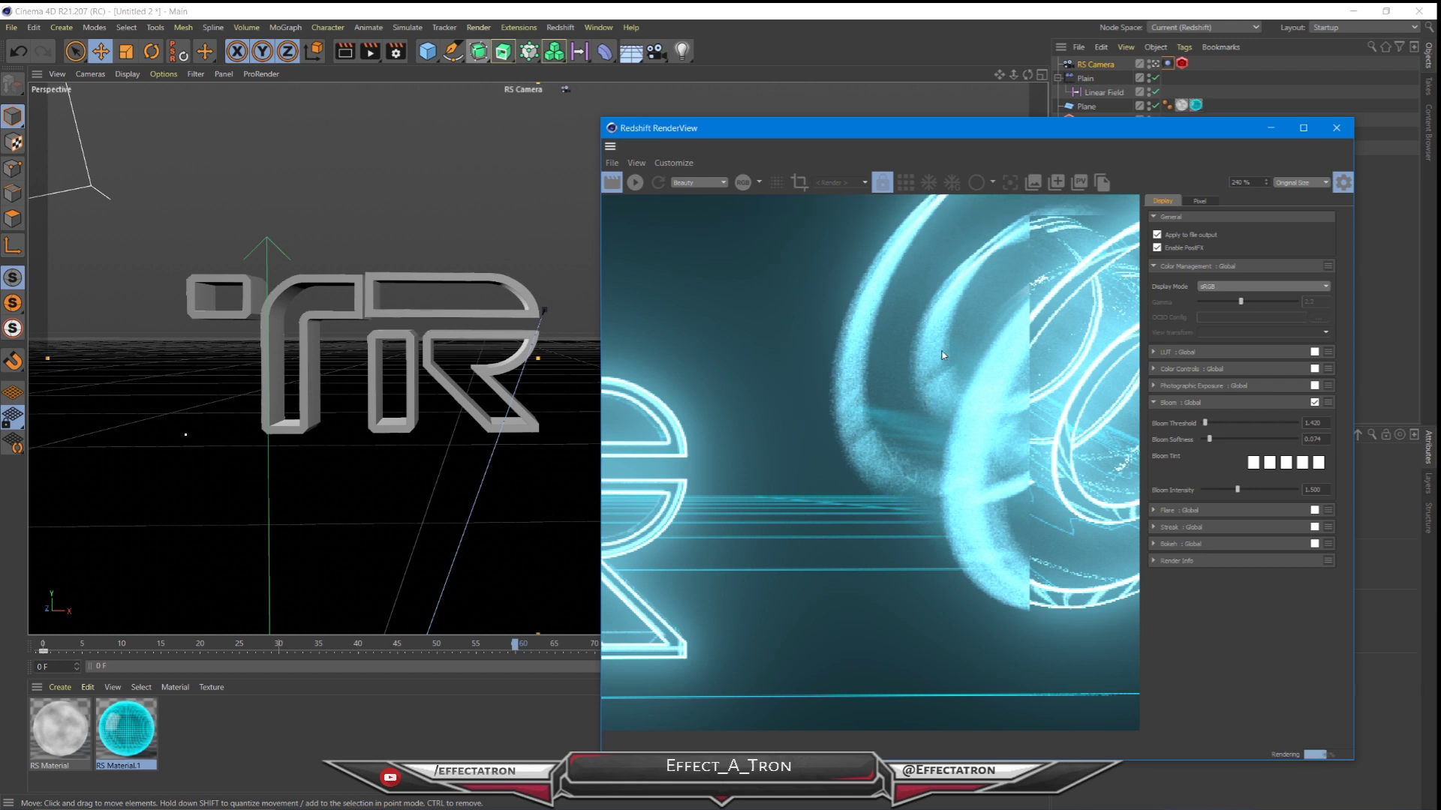
scroll(934, 417, down, 1)
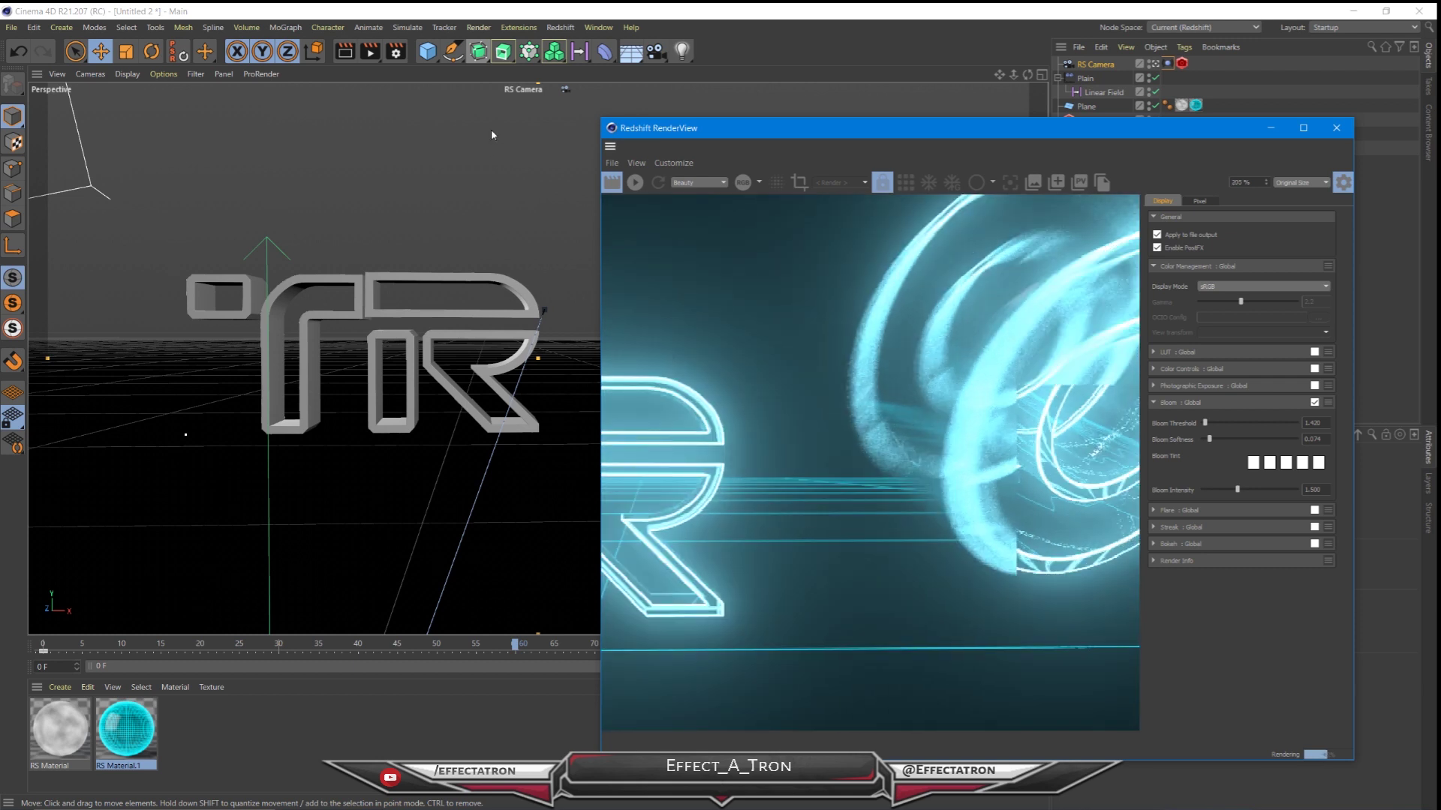
- Raise the motion blur transformation steps to 8 in the Redshift render settings
click(395, 51)
drag(733, 46, 317, 114)
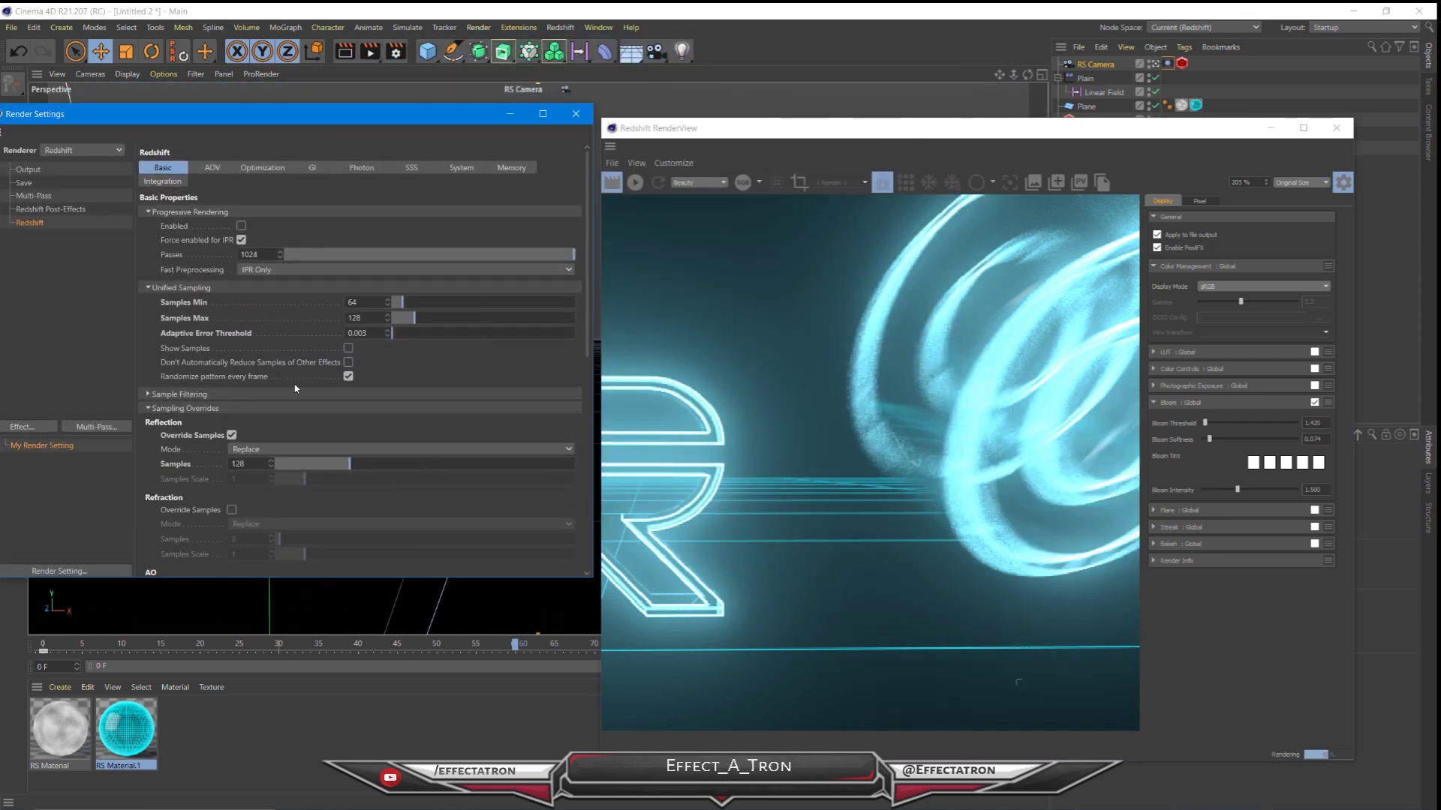
scroll(186, 470, down, 10)
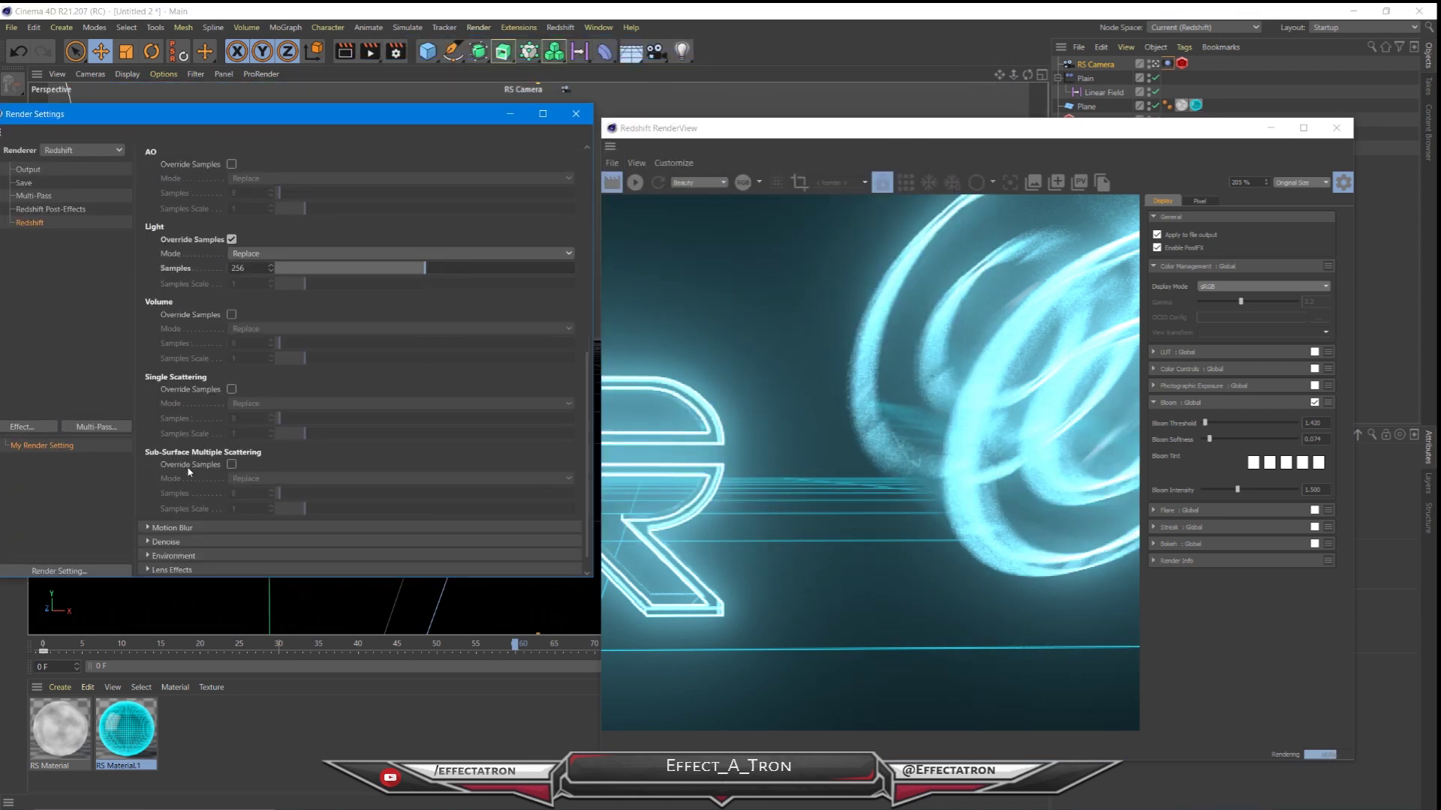
scroll(189, 470, down, 1)
click(149, 502)
scroll(191, 472, down, 4)
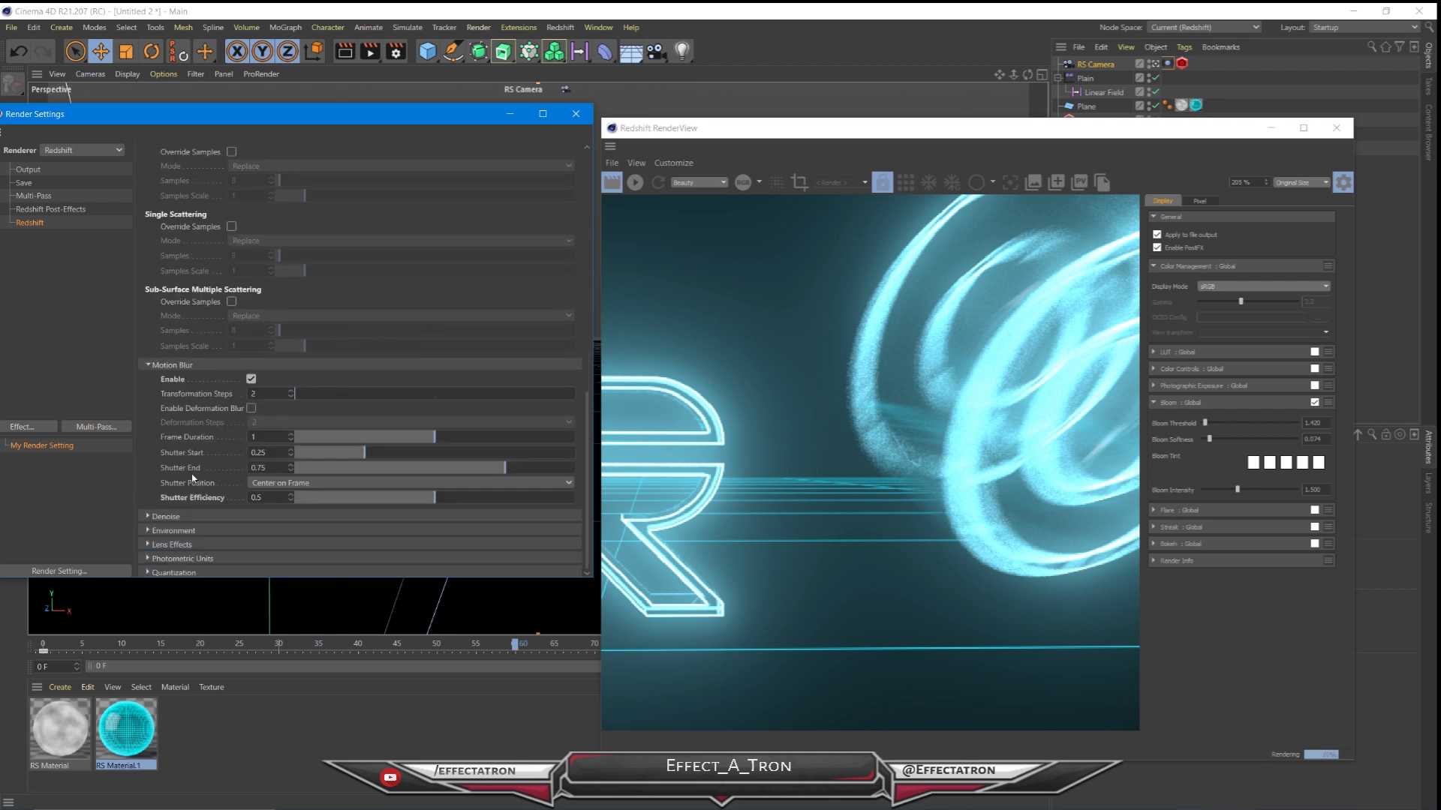
click(259, 393)
text(8)
key(Return)
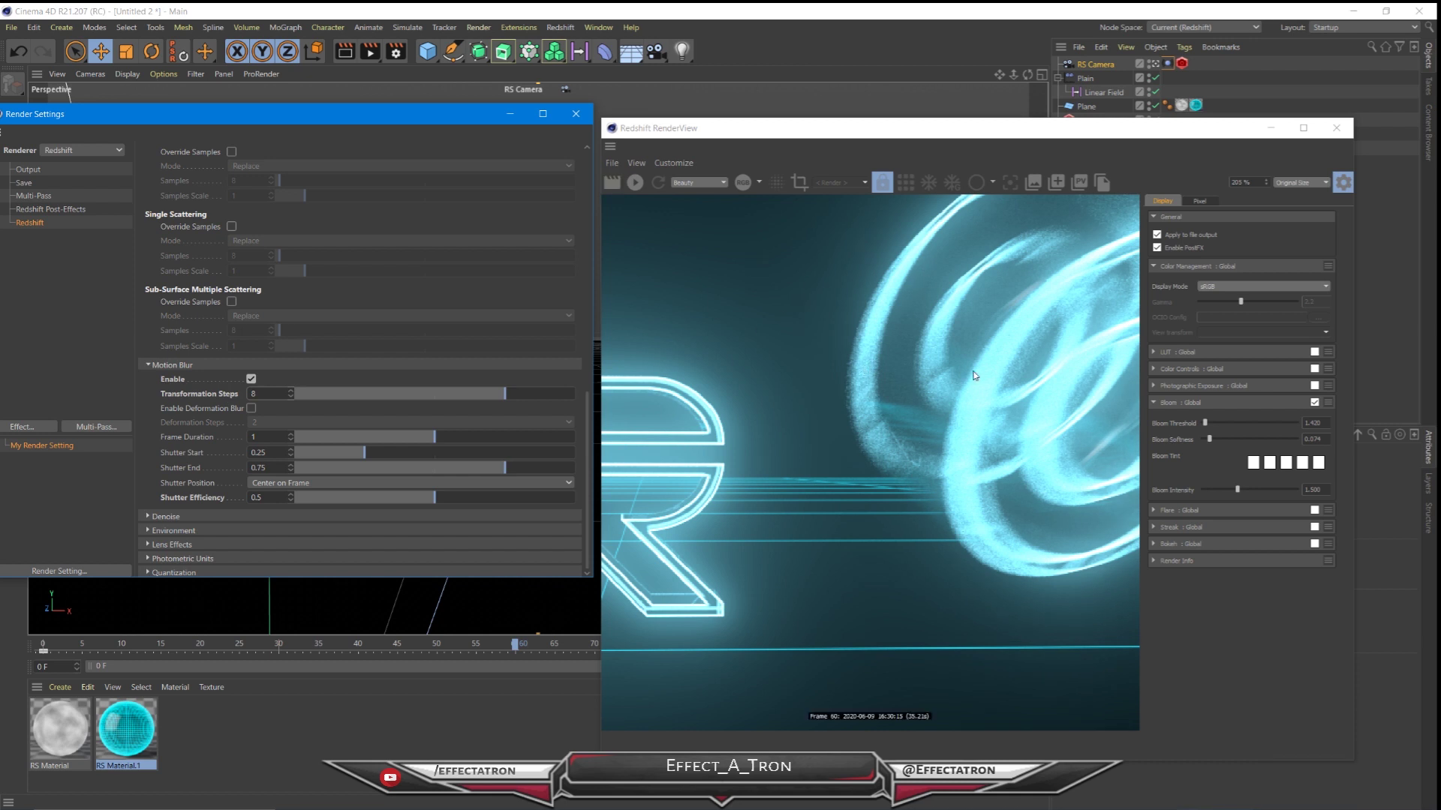
- Define a render region around the motion-blurred O and render it with 2 transformation steps
click(799, 183)
drag(699, 549, 975, 292)
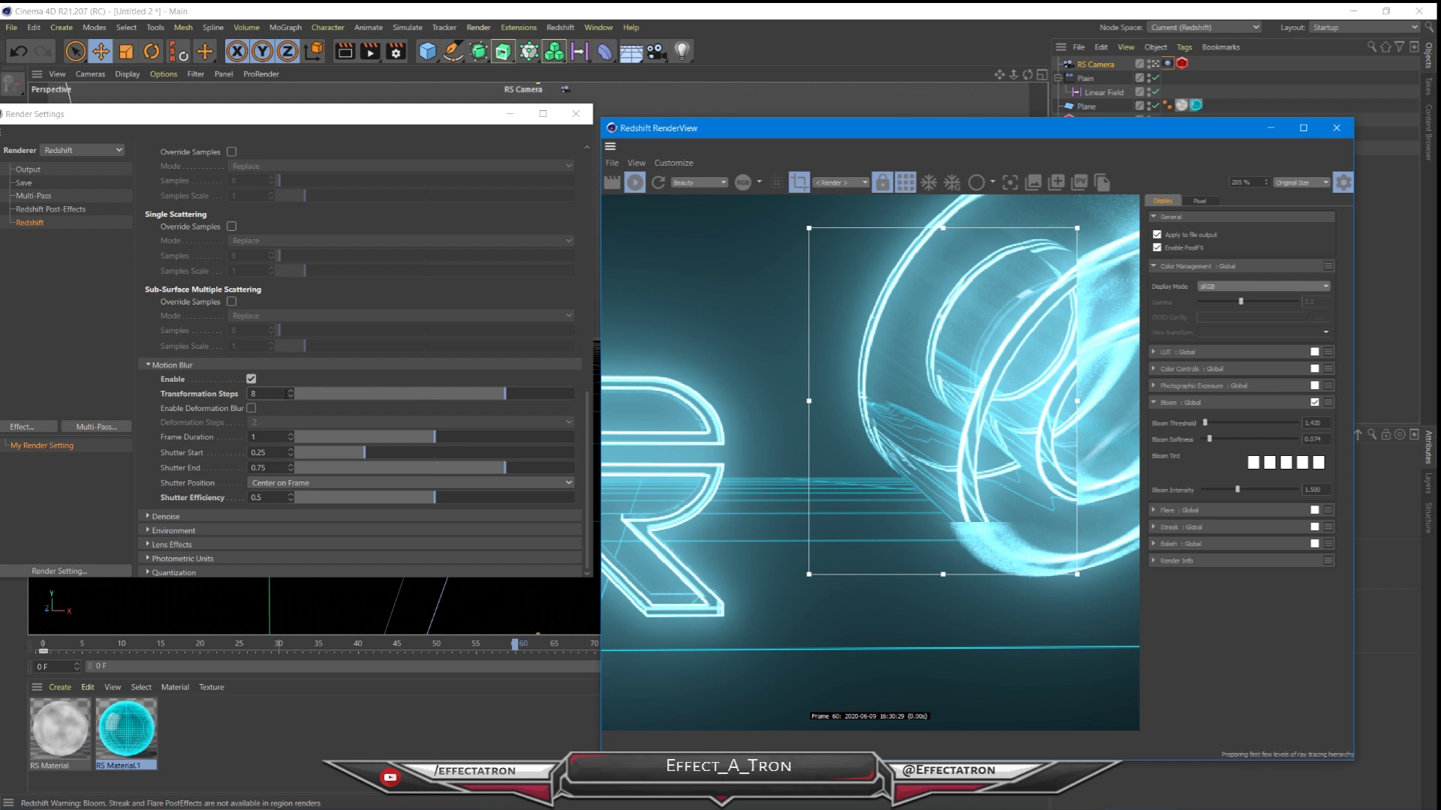
drag(266, 394, 169, 403)
text(2)
key(Return)
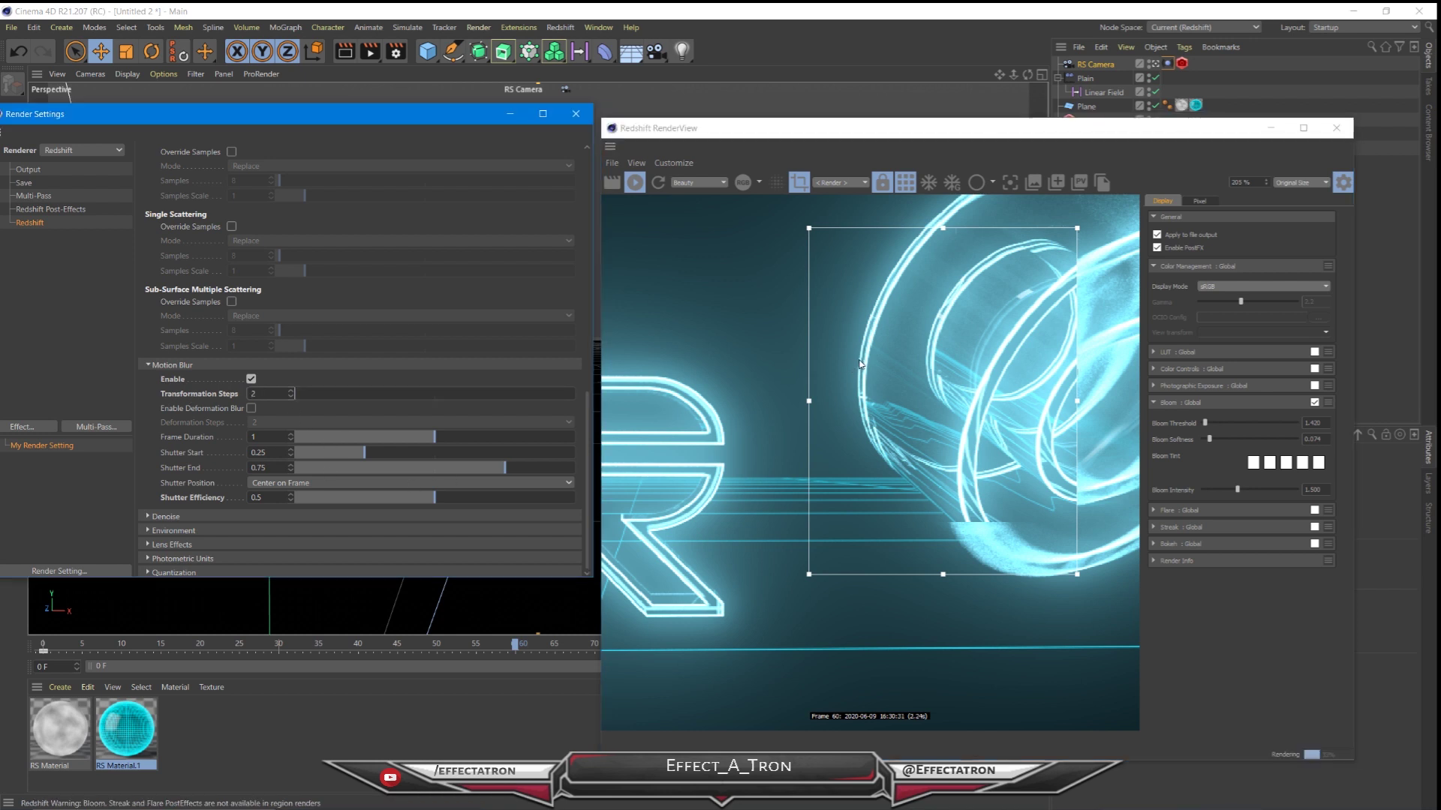
click(617, 183)
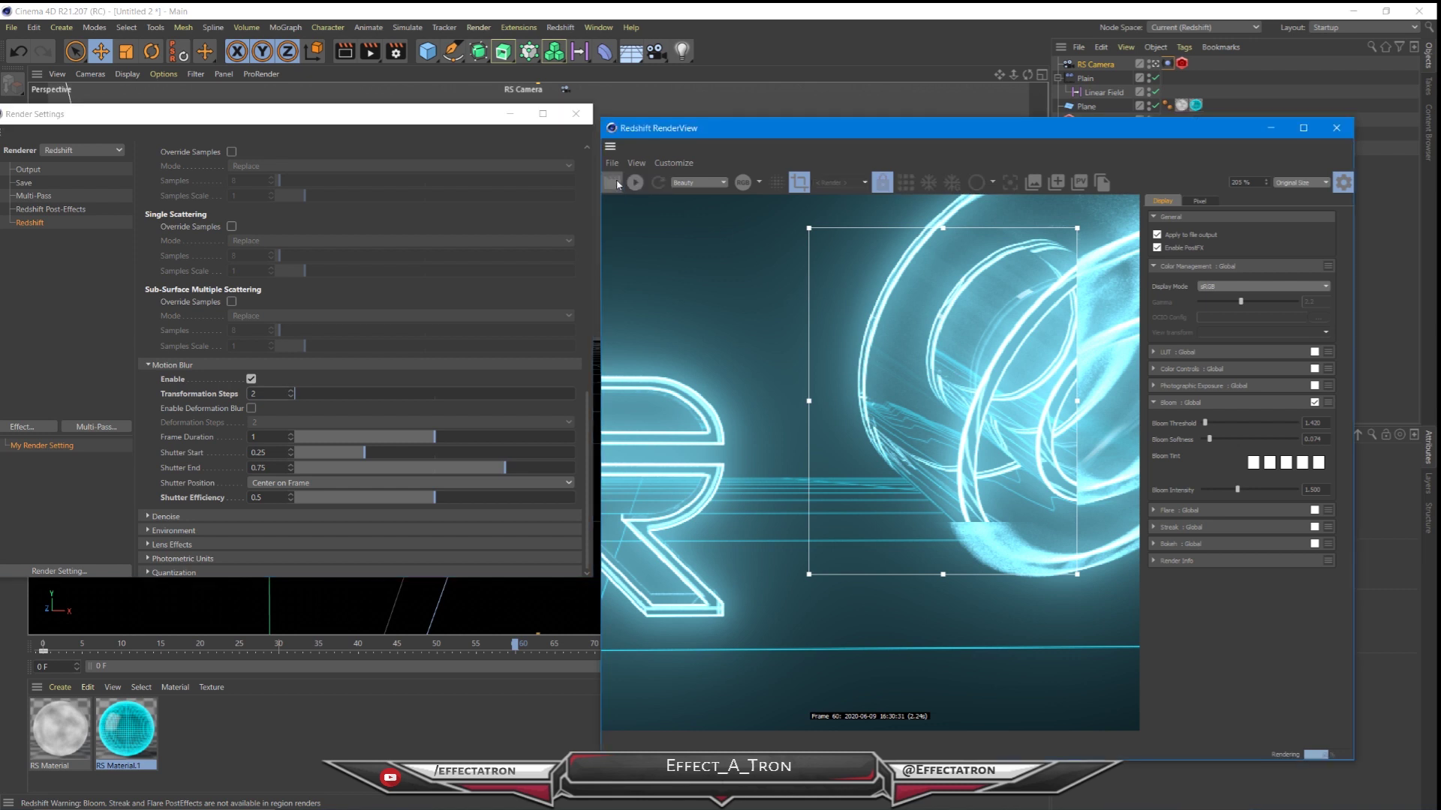
- Set the motion blur transformation steps to 8, render the region again and close the feedback display
click(164, 399)
text(8)
click(611, 182)
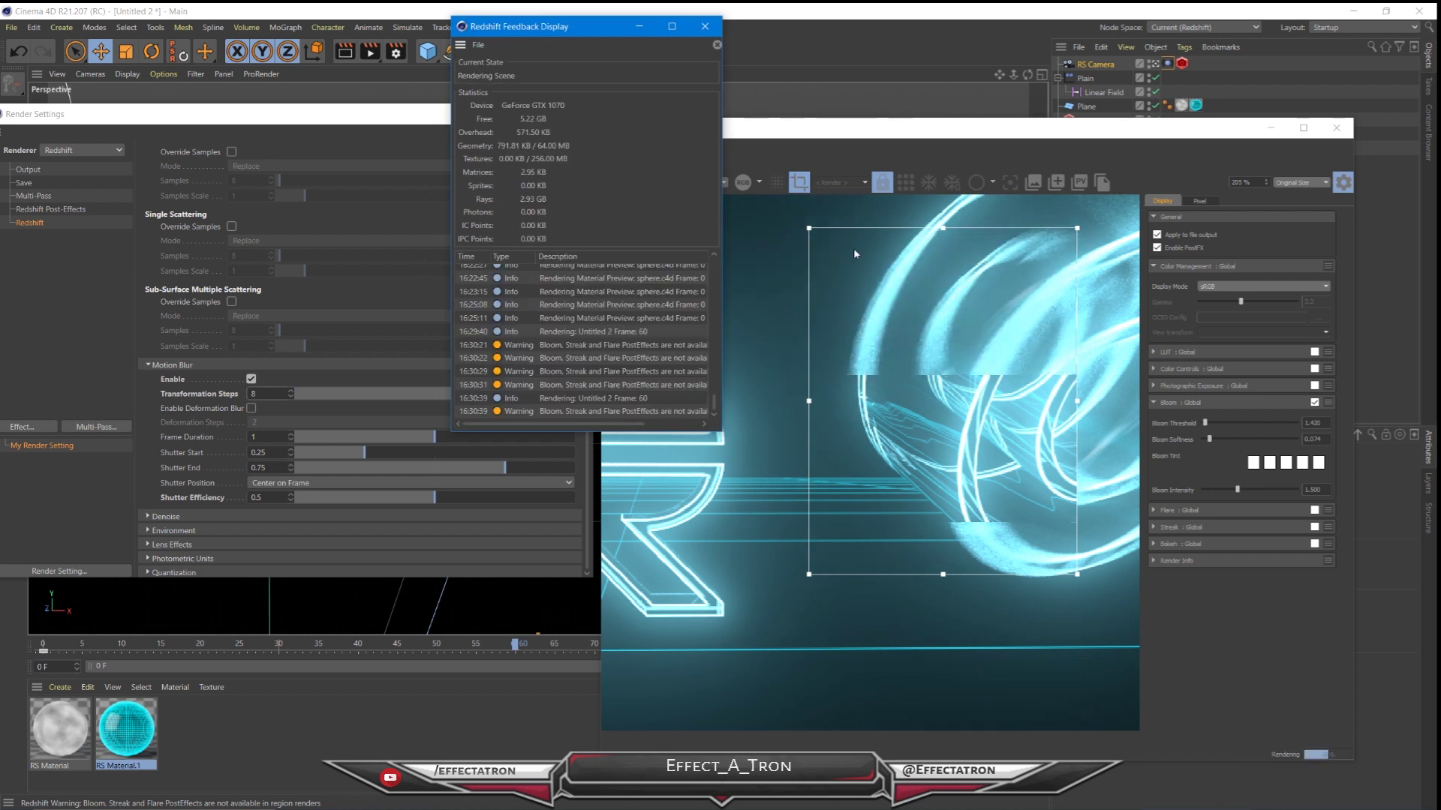
click(704, 26)
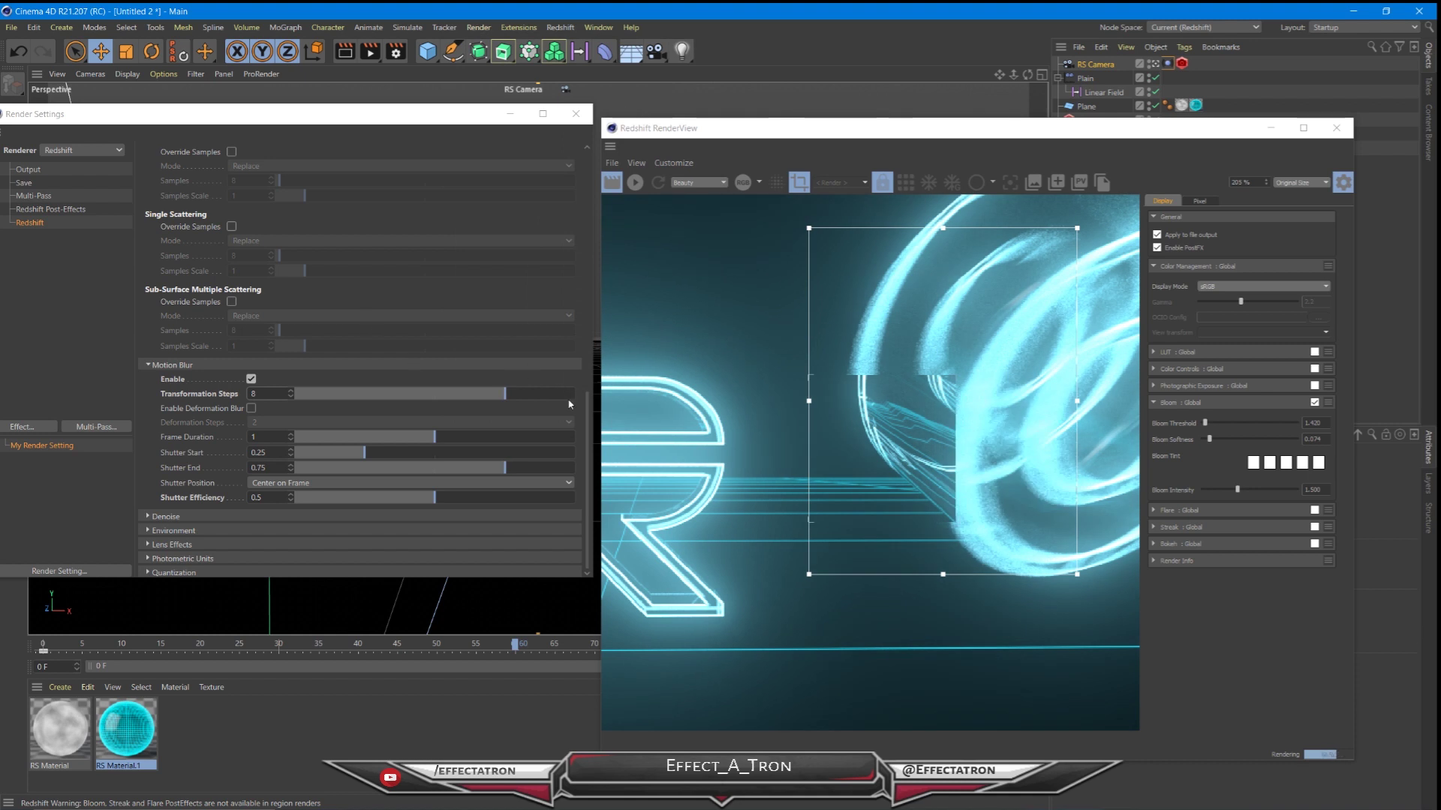
click(265, 393)
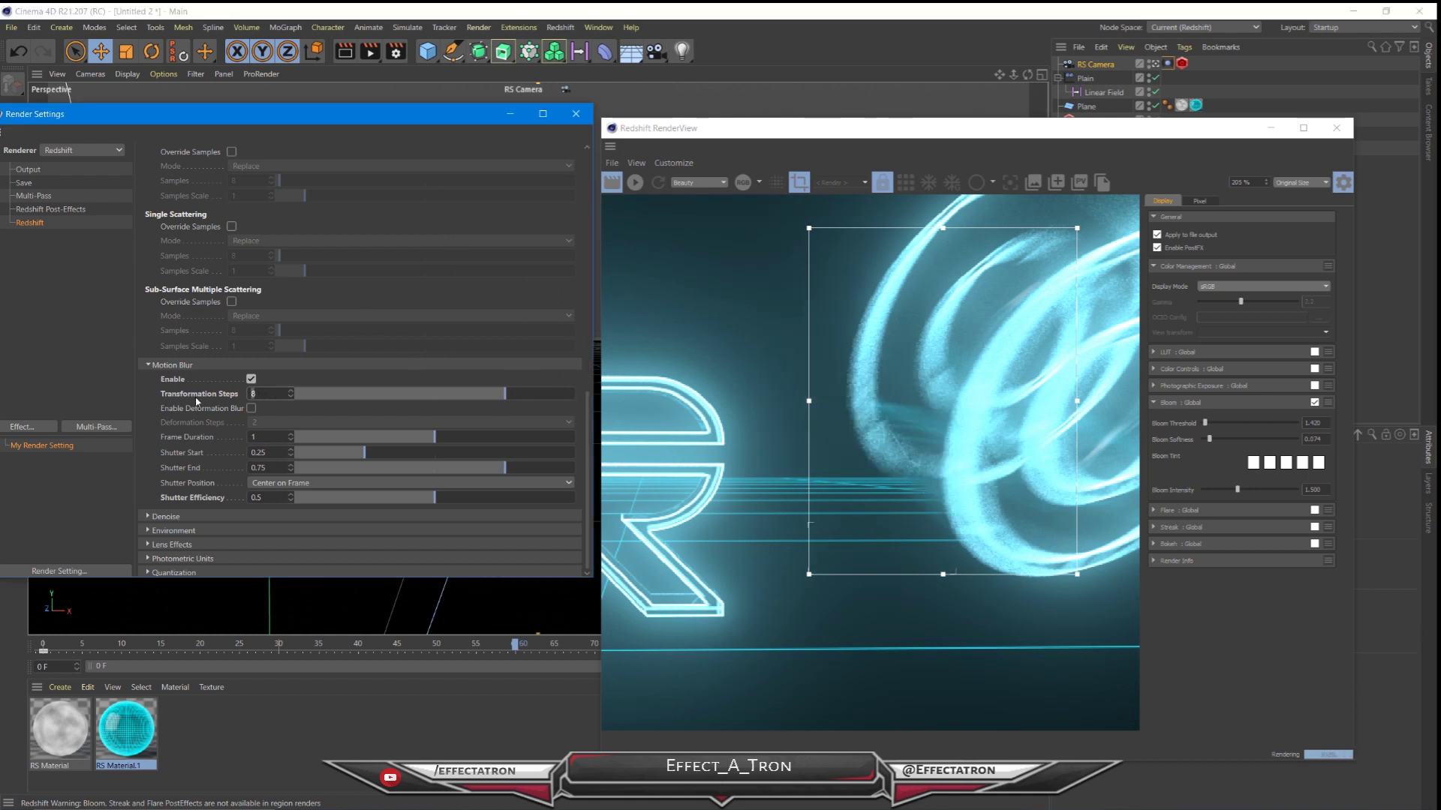
- Set the unified sampling maximum to 512 samples and the minimum to 256
drag(585, 445, 569, 226)
double_click(366, 262)
text(512)
key(Return)
click(375, 248)
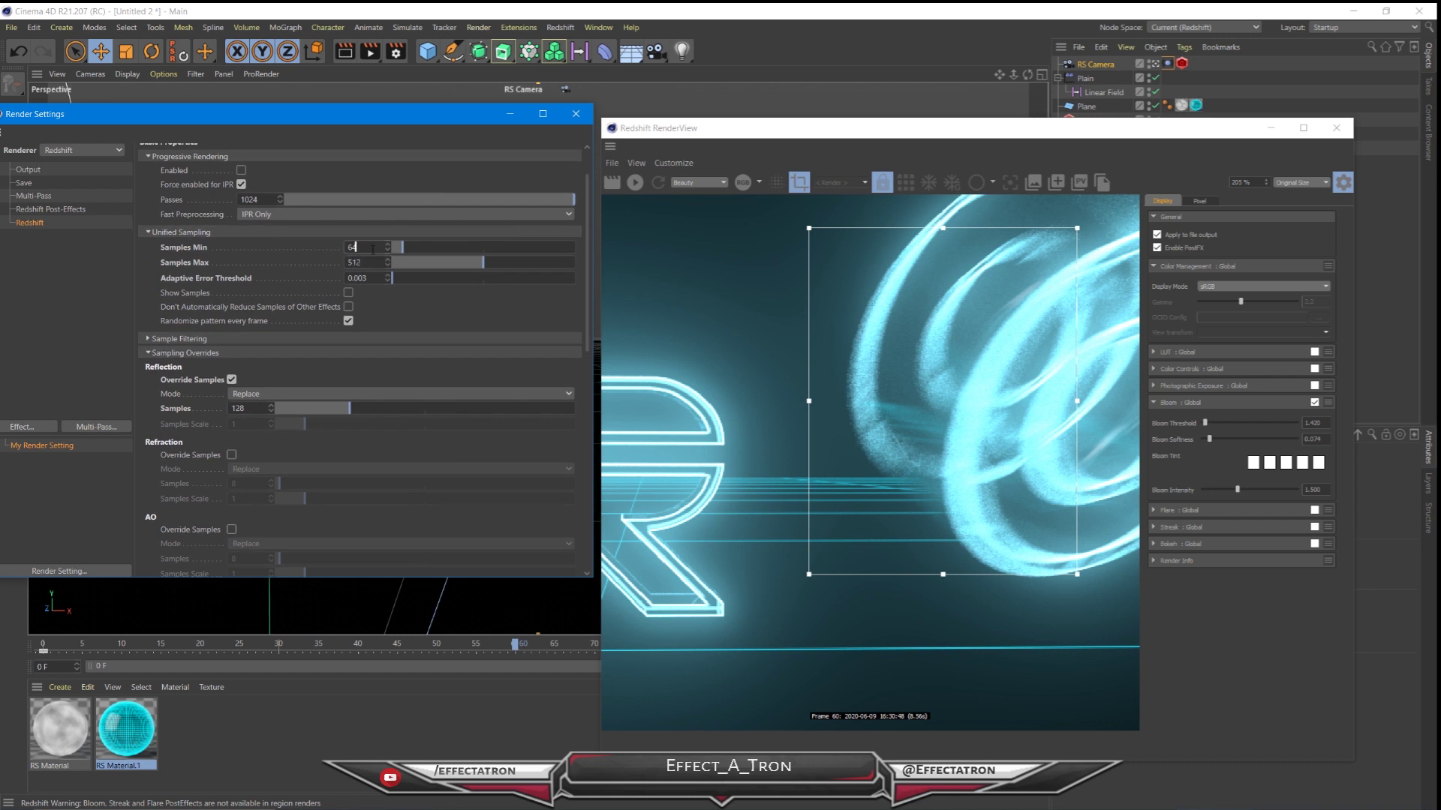
text(256)
key(Return)
- Override refraction with 128 samples, volume and single scattering with 0, and enable the AO and sub-surface multiple scattering sample overrides
scroll(221, 425, down, 4)
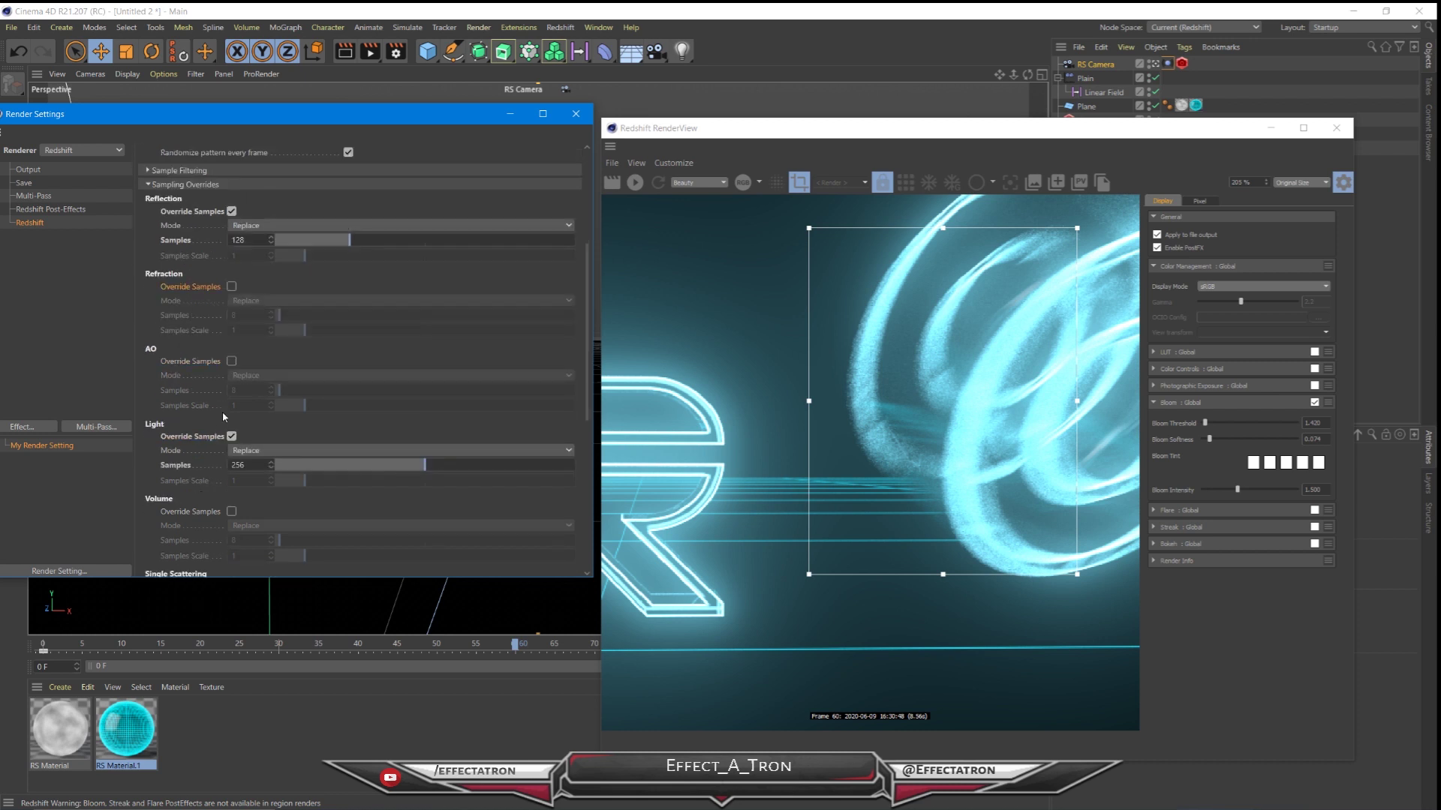
click(231, 286)
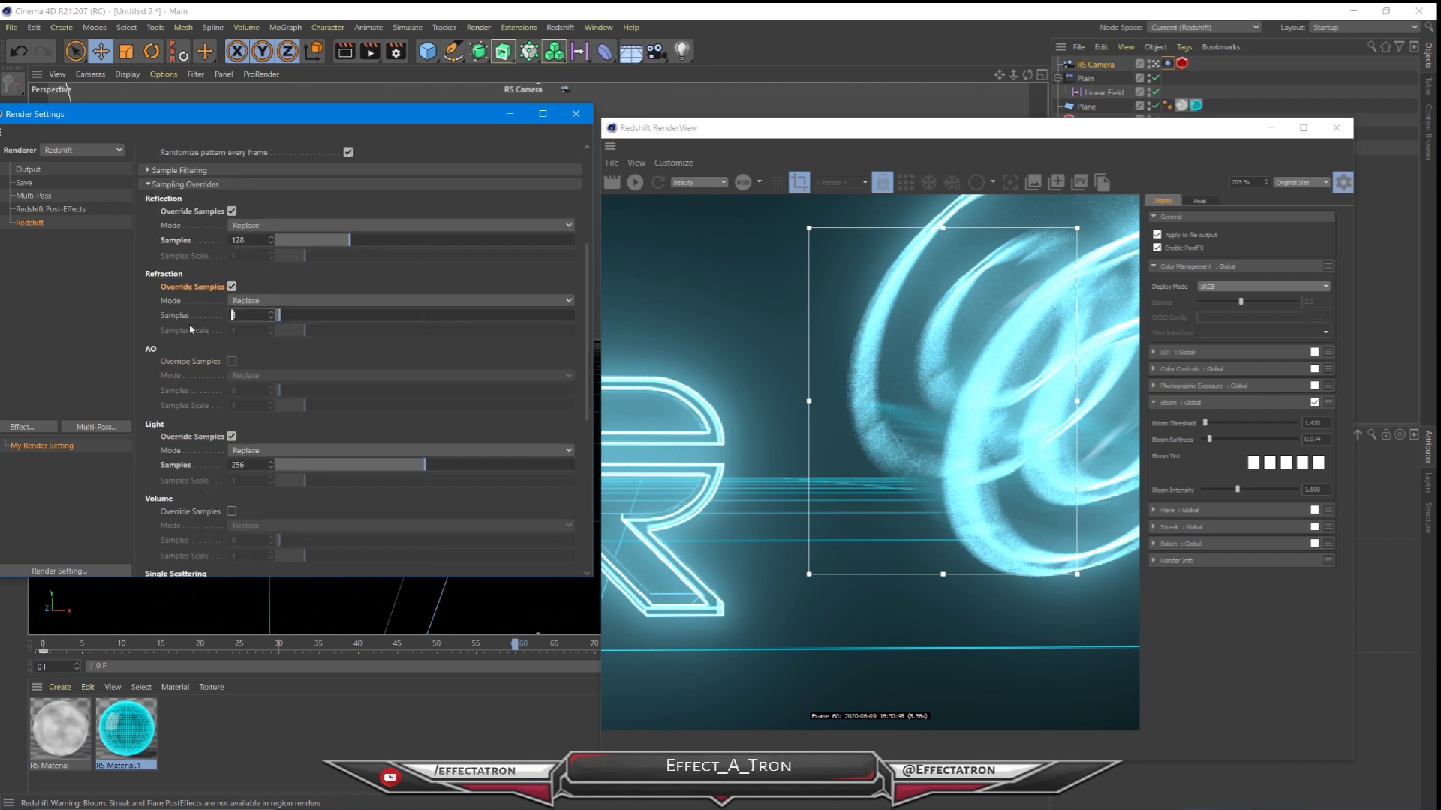
text(128)
click(231, 361)
scroll(189, 411, down, 4)
click(231, 343)
click(232, 418)
drag(238, 447, 189, 473)
text(0)
click(234, 495)
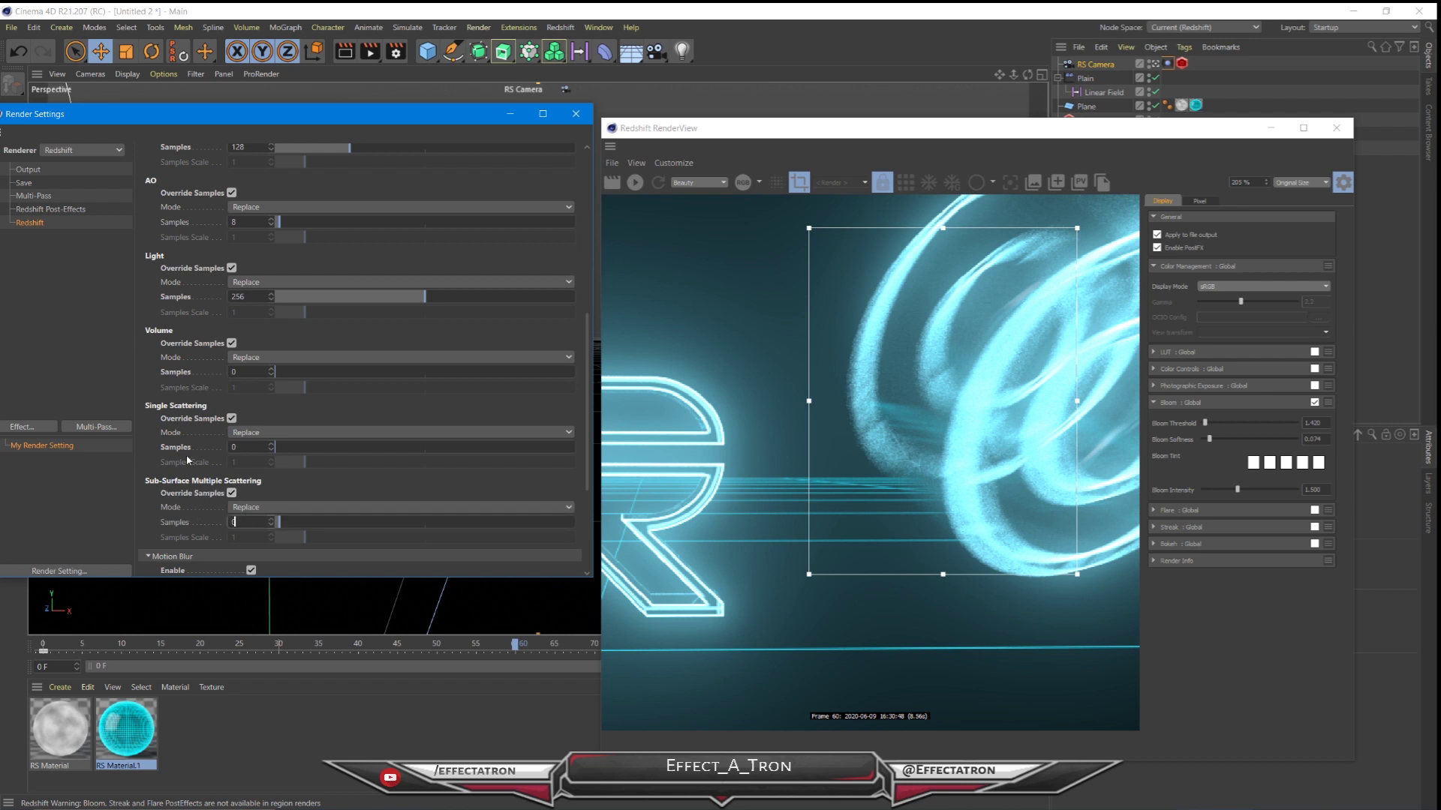
- Render the region with the new sampling settings and move the feedback display clear of the render
scroll(241, 497, up, 5)
click(686, 134)
click(613, 182)
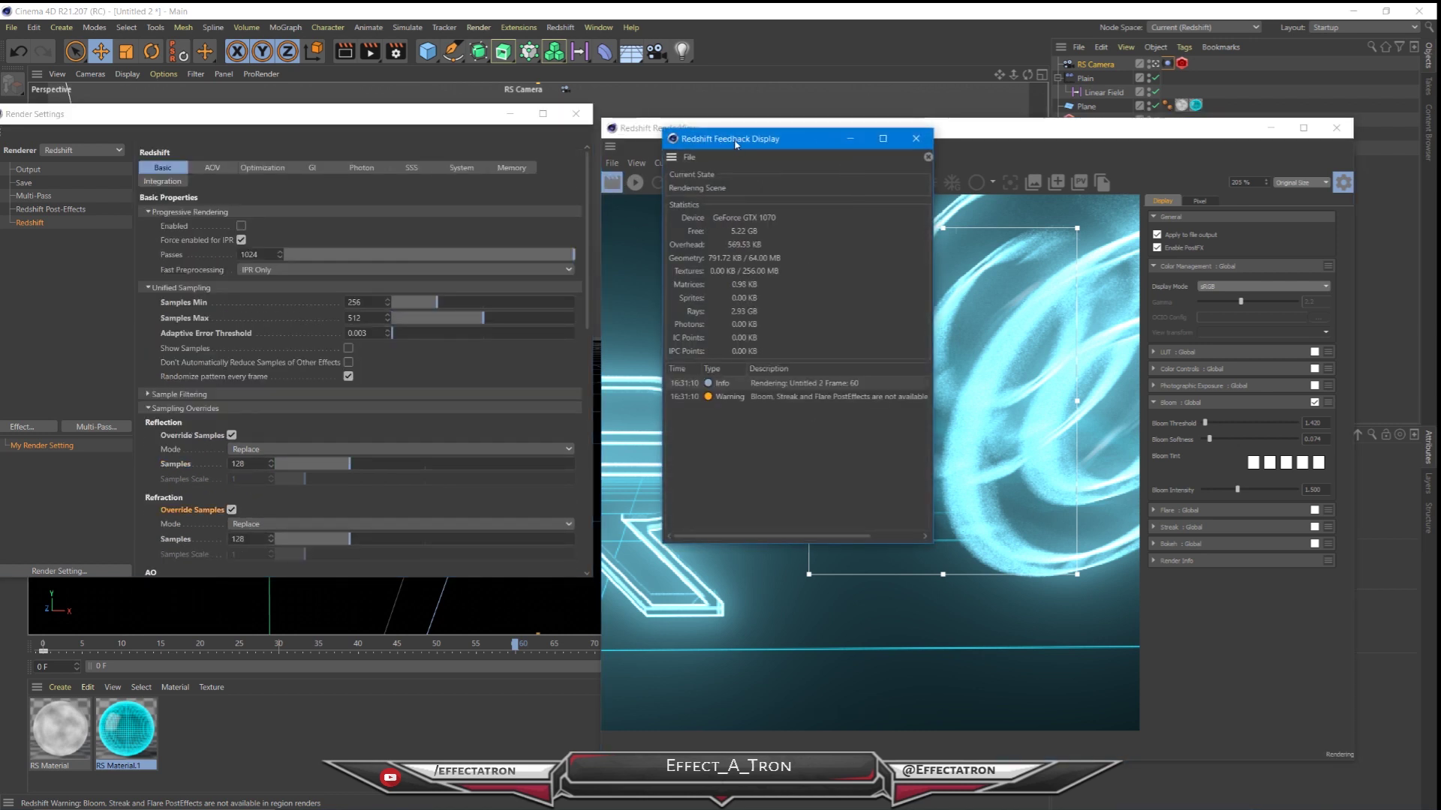
drag(735, 143, 466, 144)
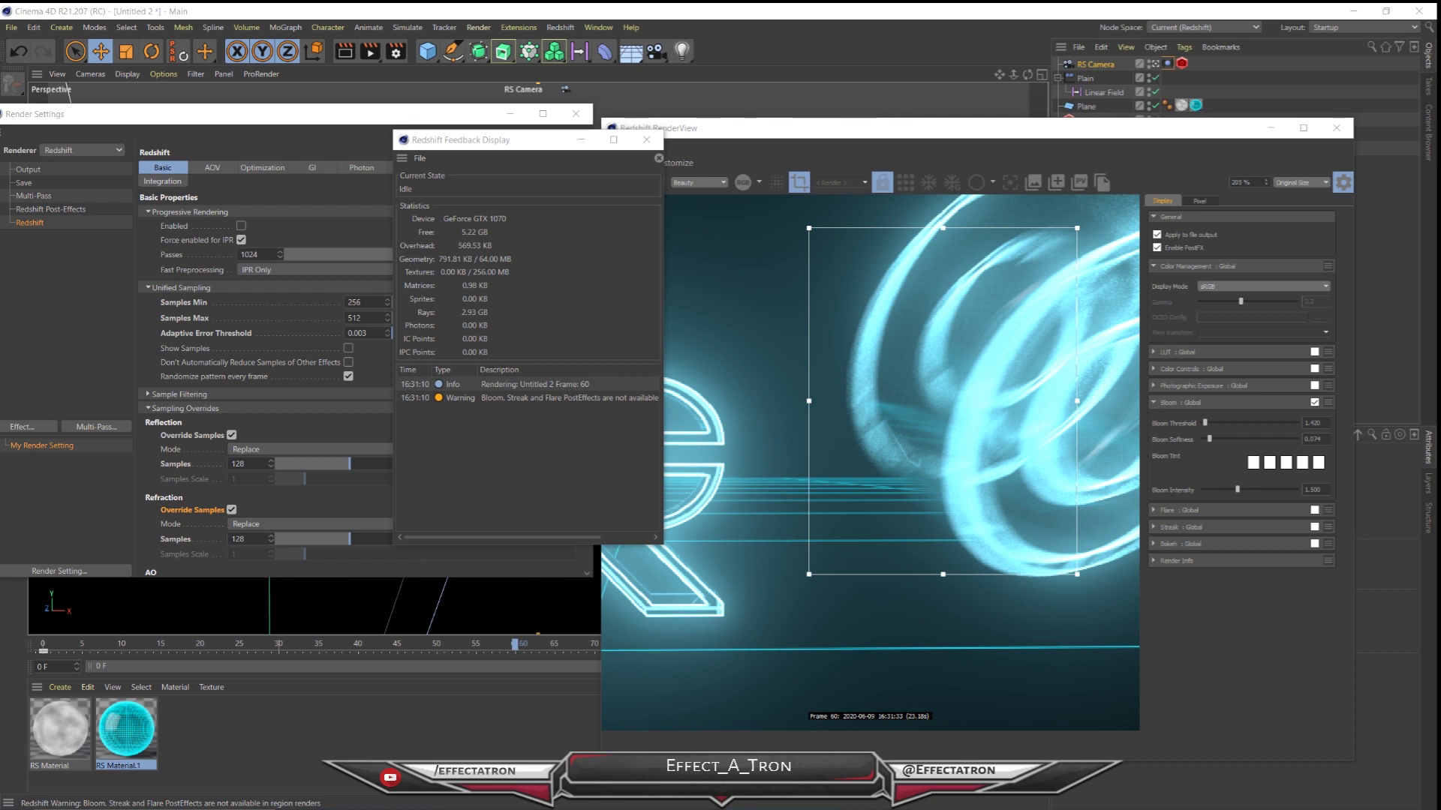
- Examine the motion-blurred letter O in the region render at different zoom levels and close the feedback display
scroll(962, 456, down, 3)
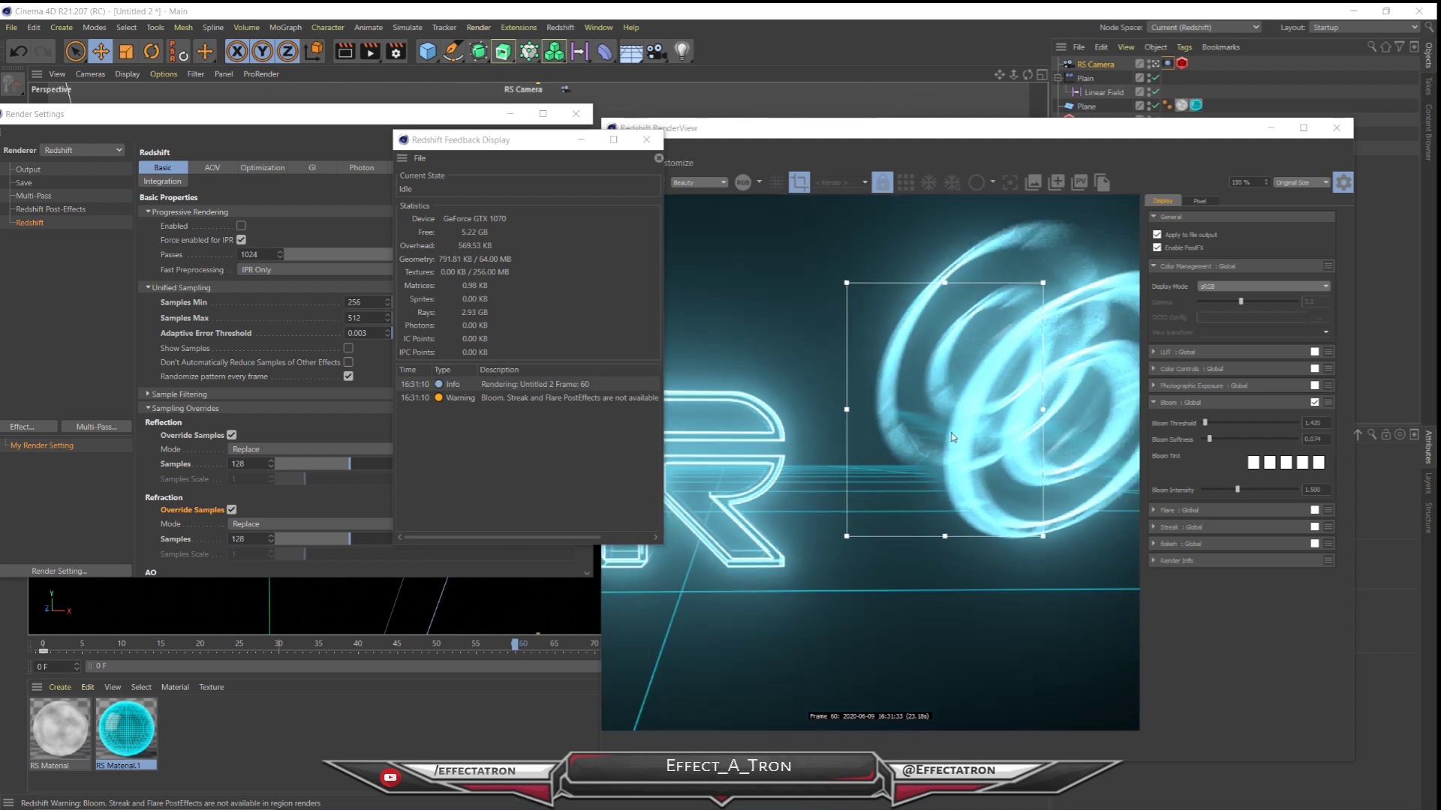
scroll(964, 456, down, 2)
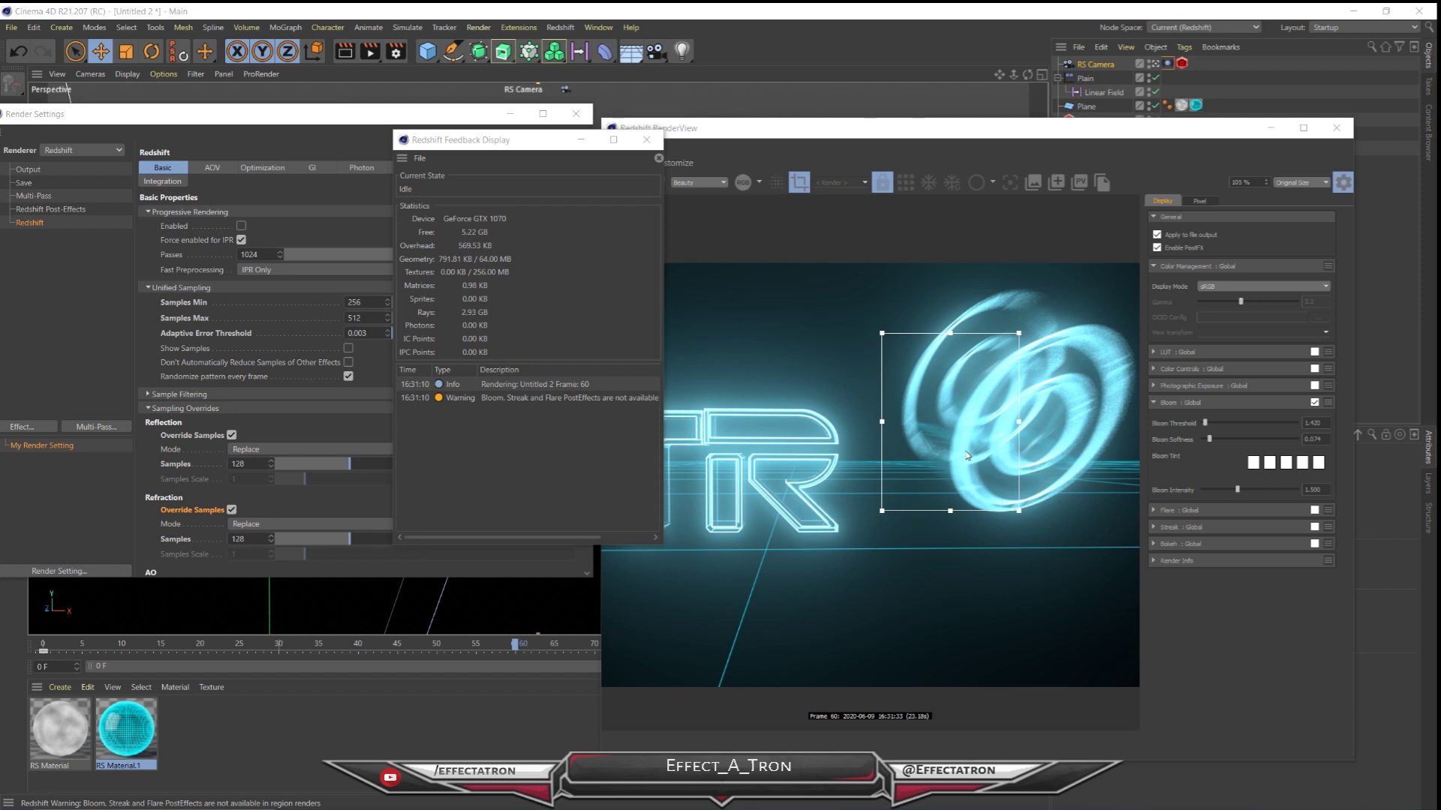
scroll(965, 456, up, 3)
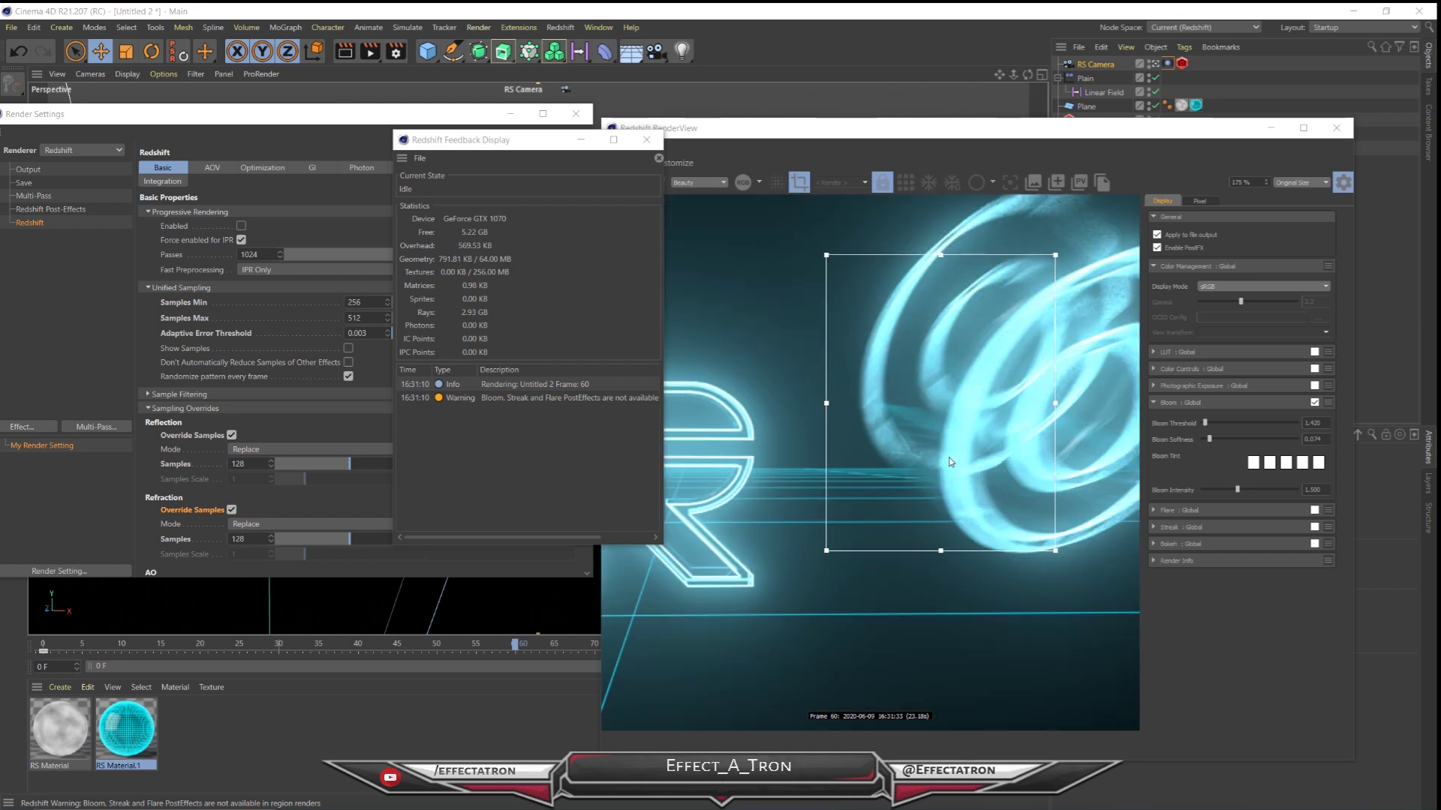
scroll(949, 462, down, 3)
click(652, 141)
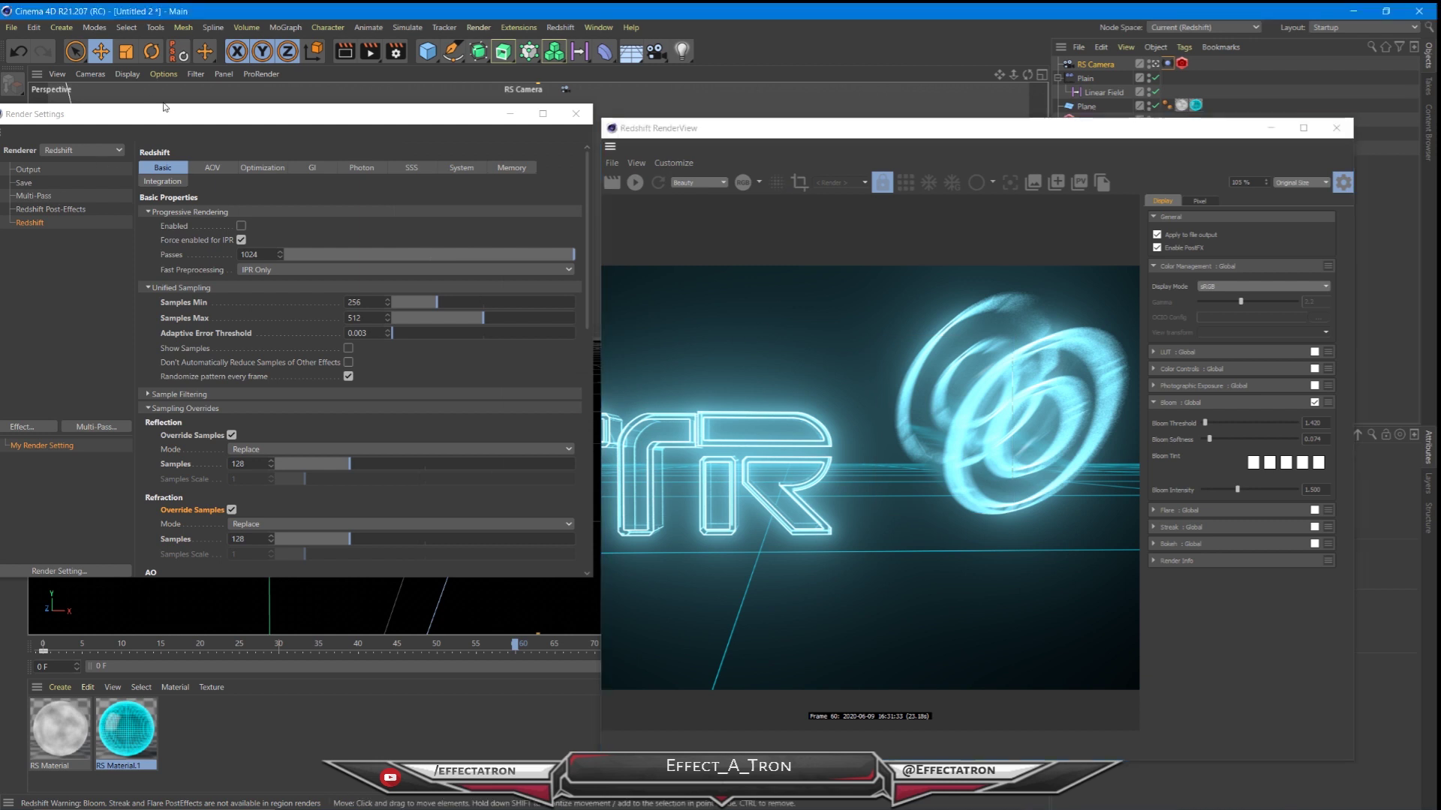
- Apply the HDTV 1080 24 film/video preset to the render output settings
drag(57, 113, 361, 115)
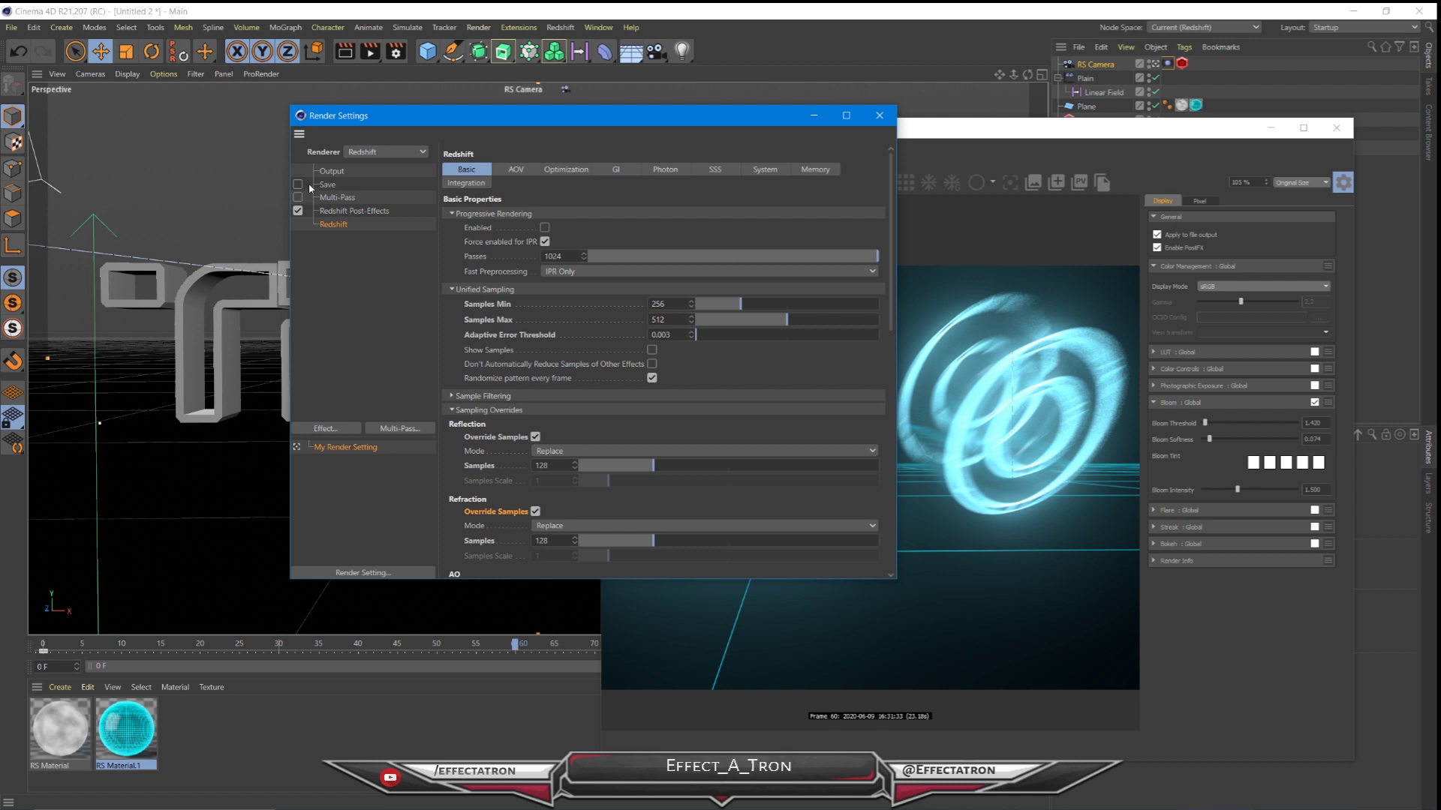
click(331, 171)
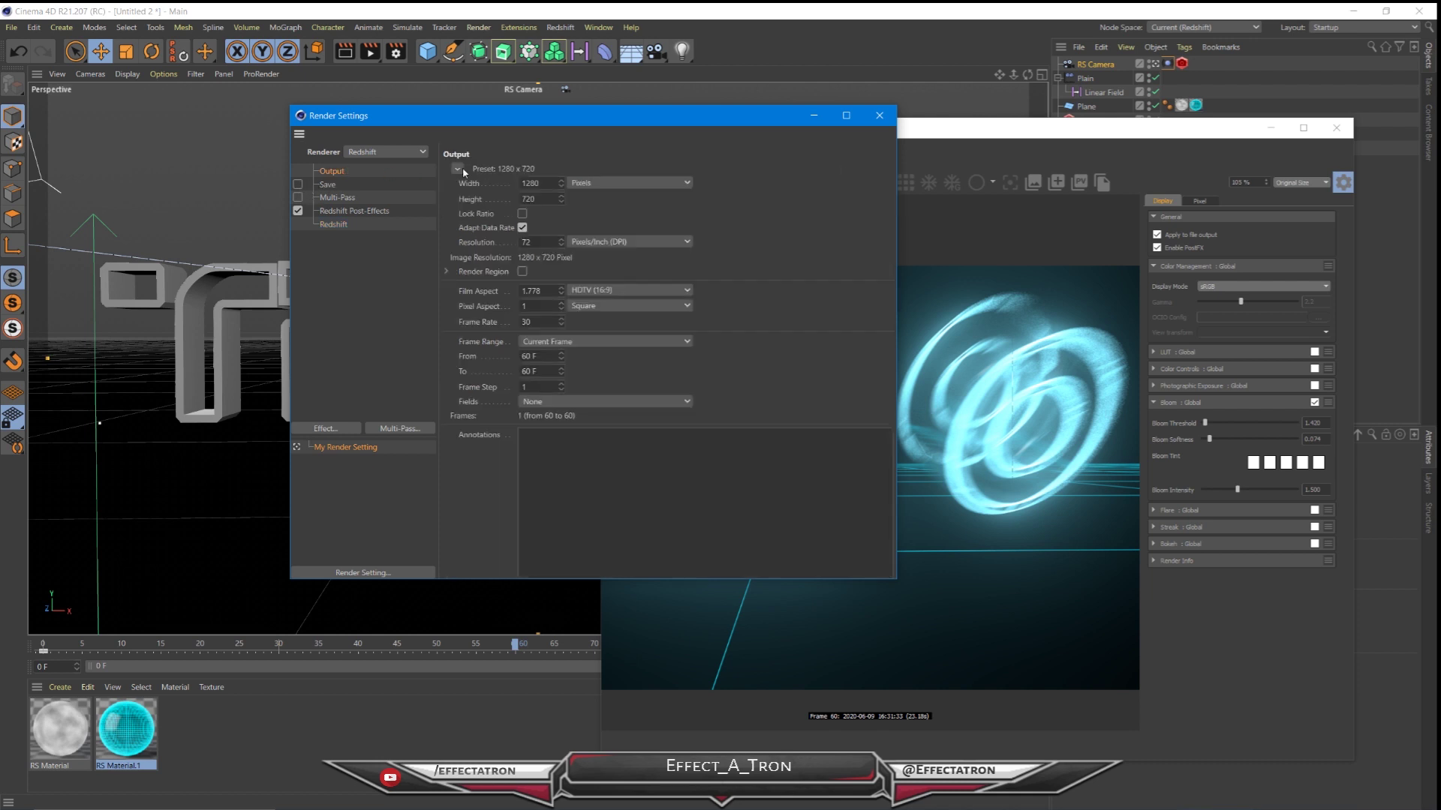
click(458, 169)
mouse_move(484, 213)
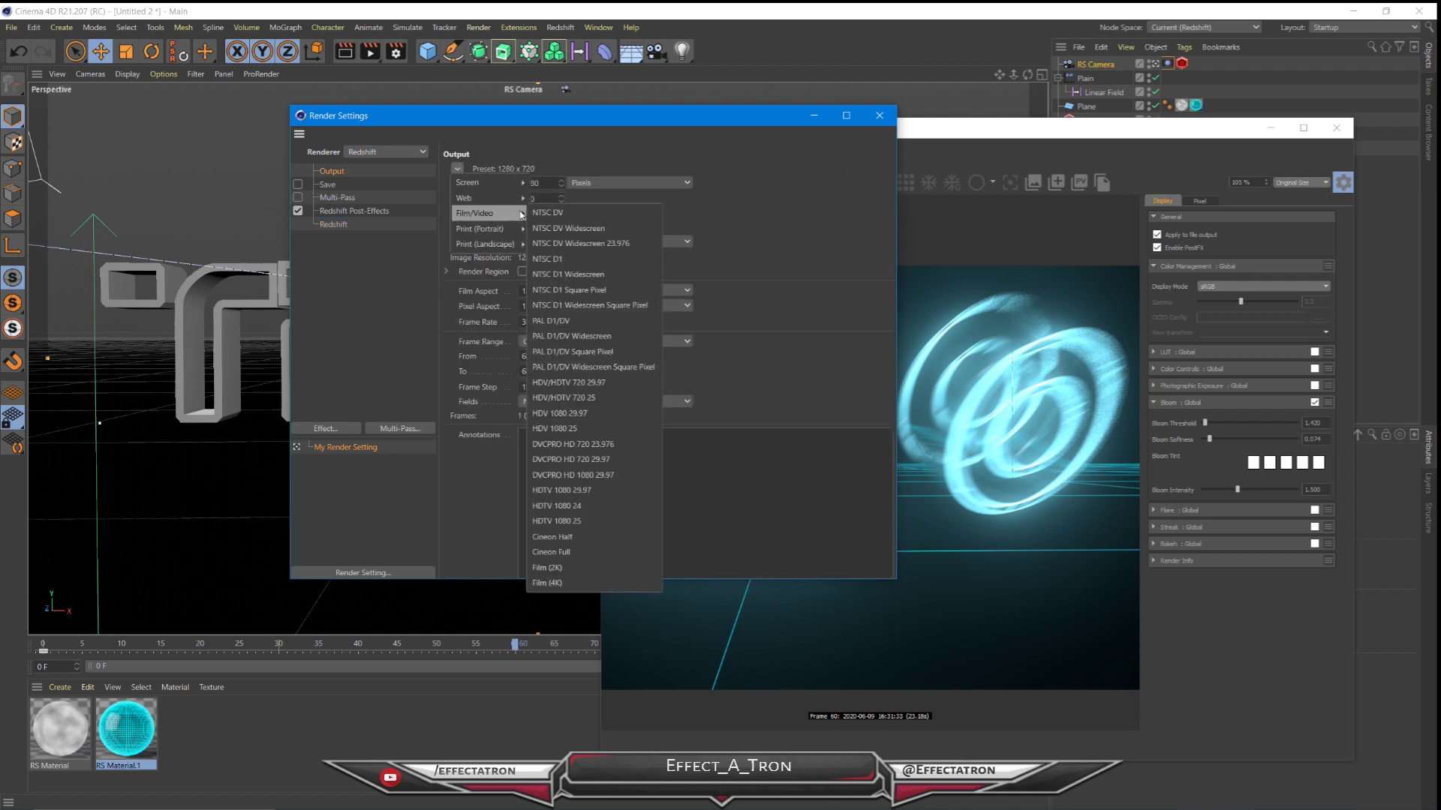
click(588, 506)
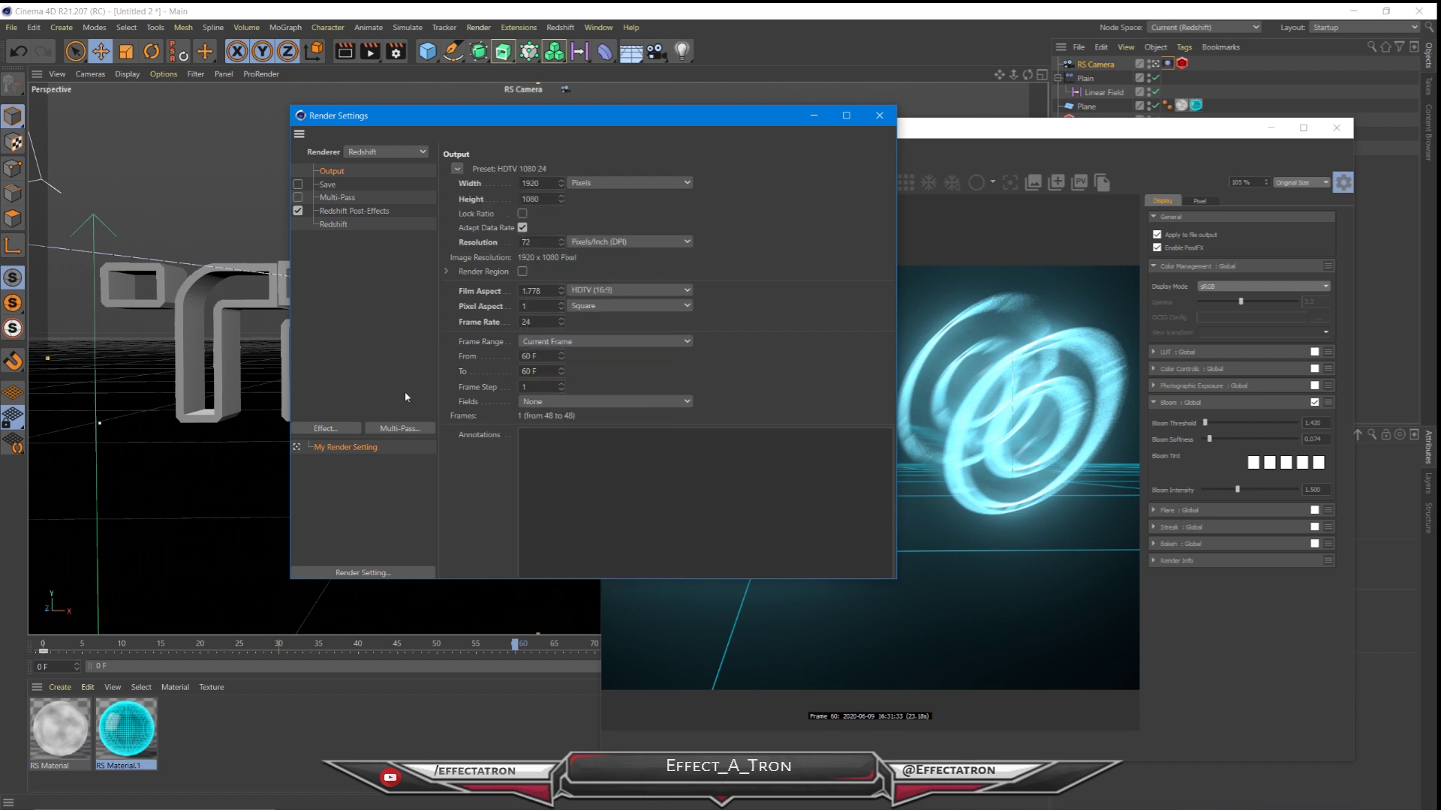
- Set the project frame rate to 24 FPS and move the render view clear of the render settings
click(487, 749)
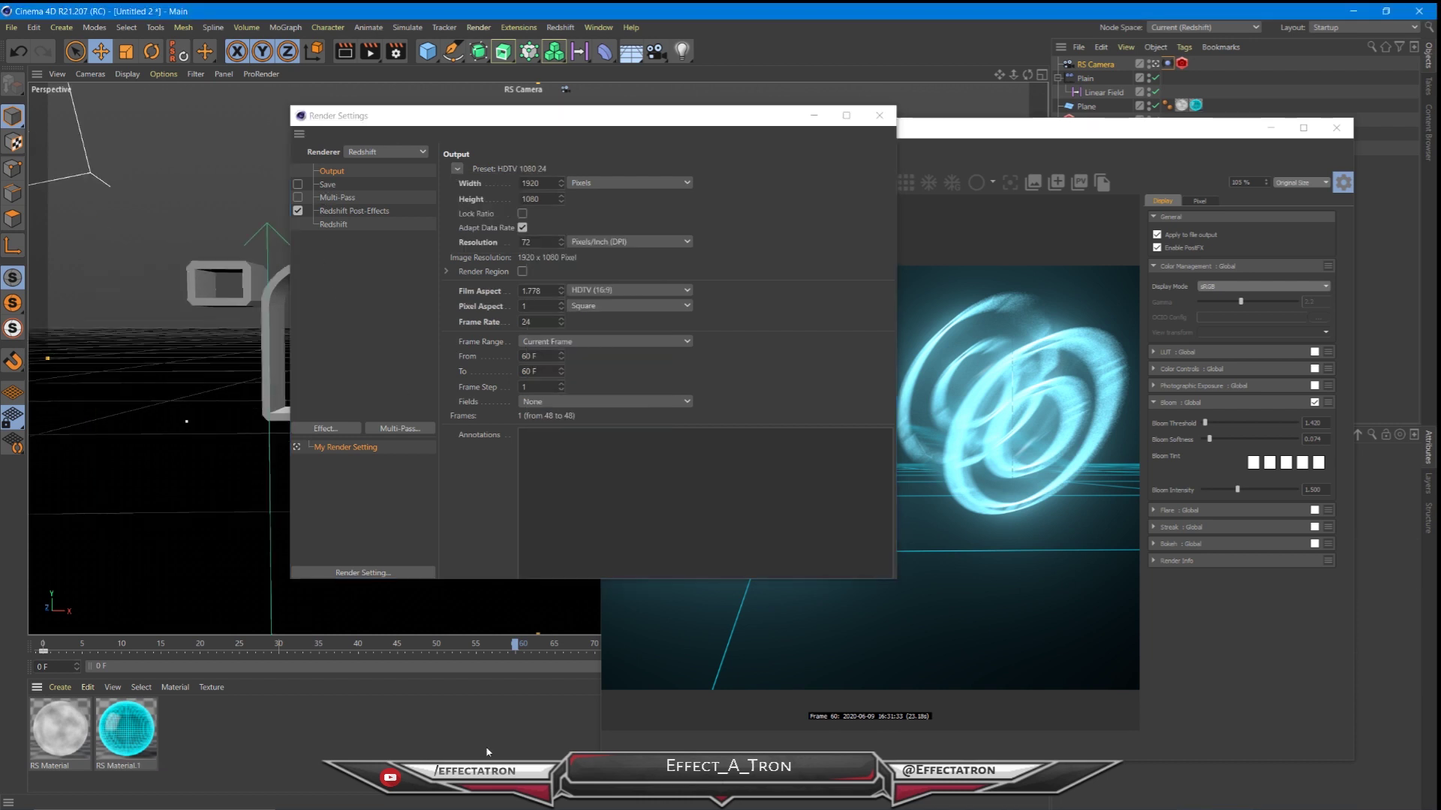
drag(1036, 139, 658, 176)
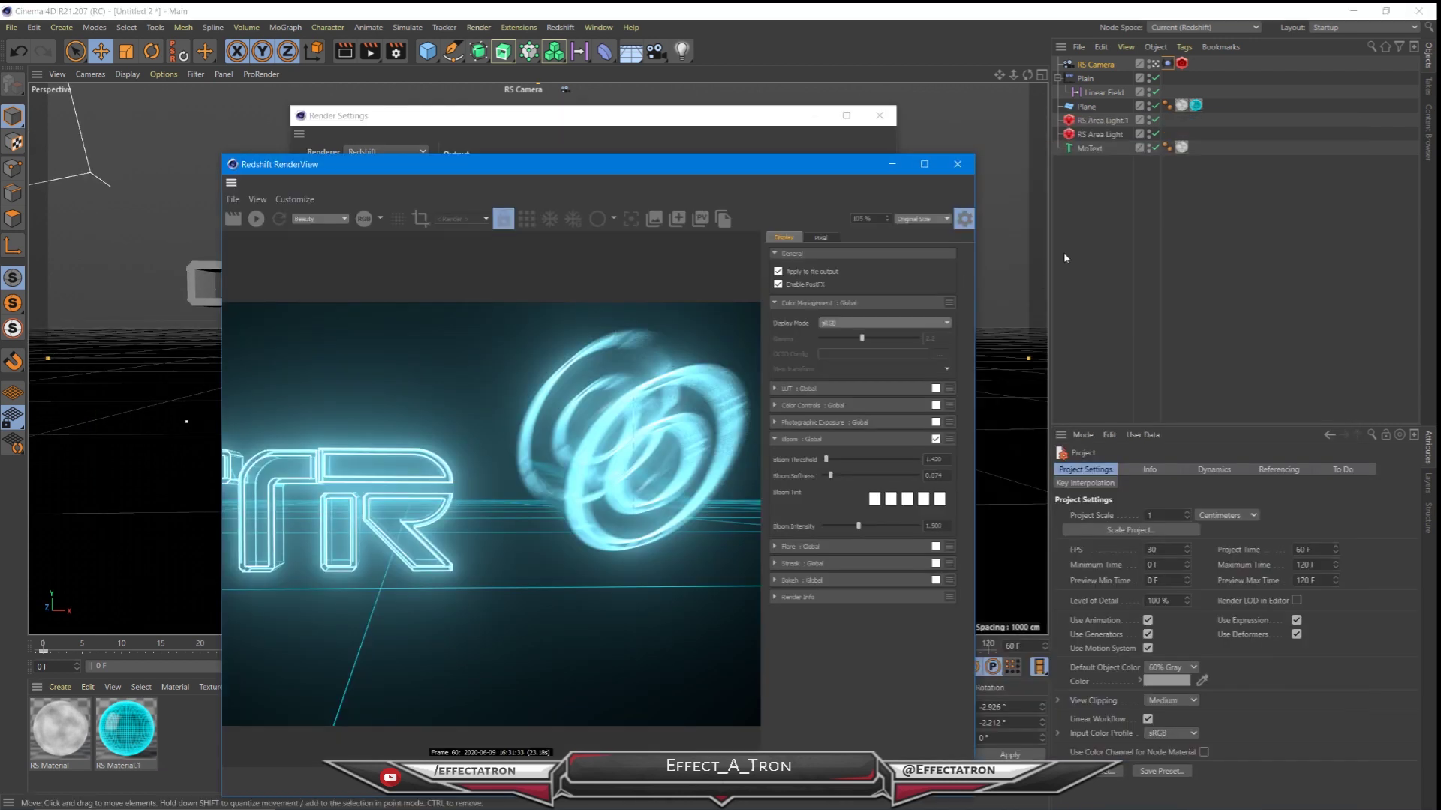
text(24)
key(Return)
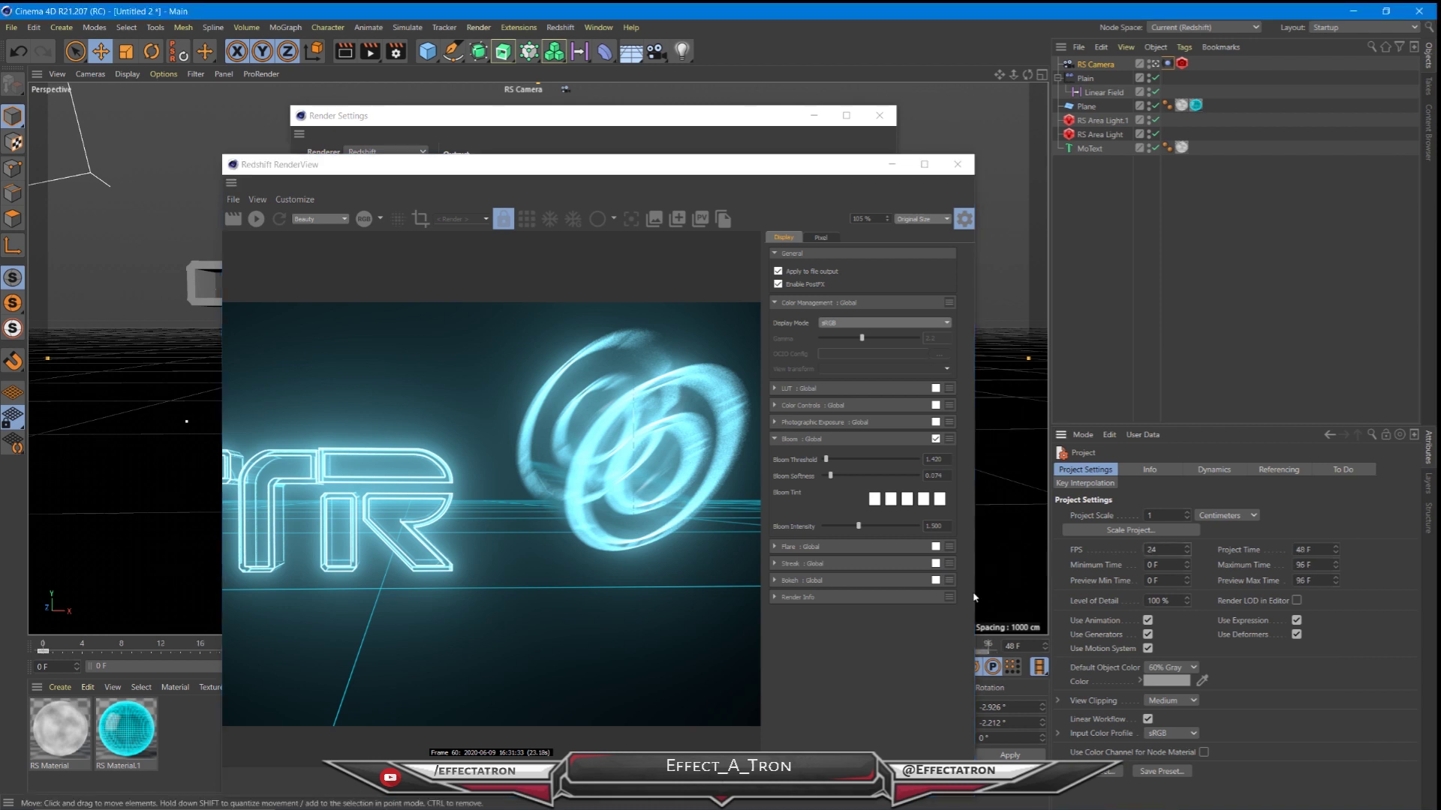
drag(714, 172, 1206, 48)
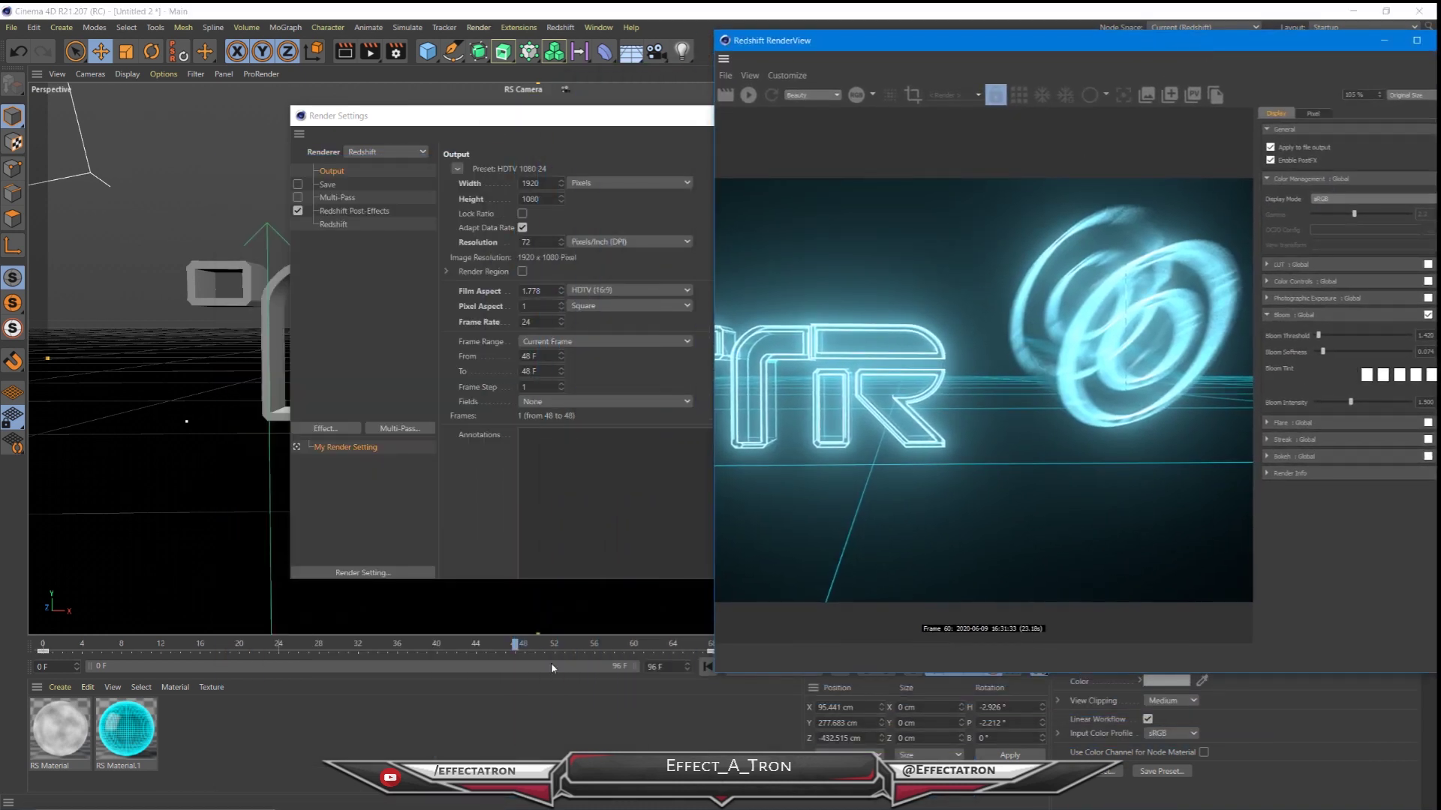
drag(934, 43, 906, 94)
- Set the output frame range to All Frames and close the render settings
click(369, 223)
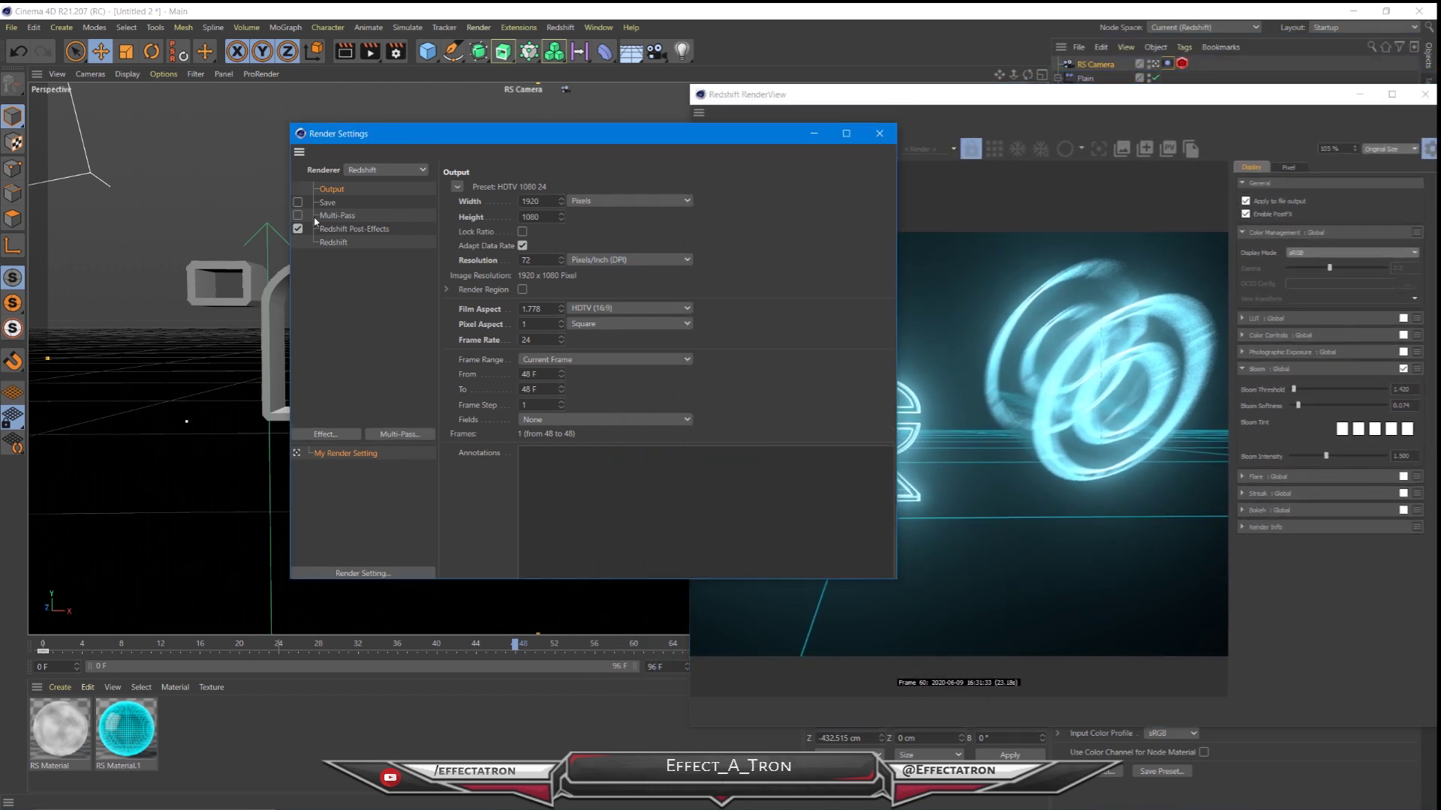
drag(512, 133, 357, 128)
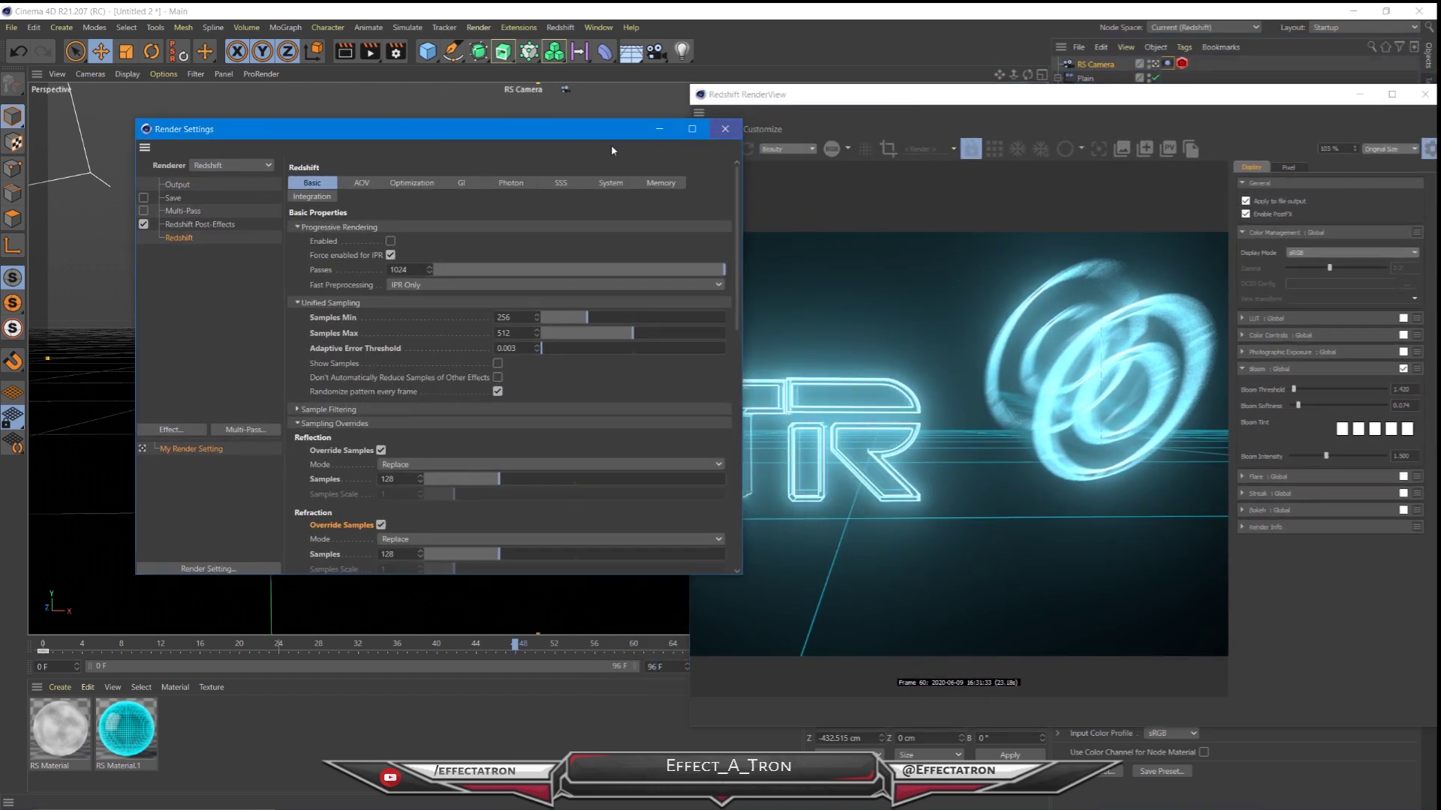
click(180, 184)
click(407, 356)
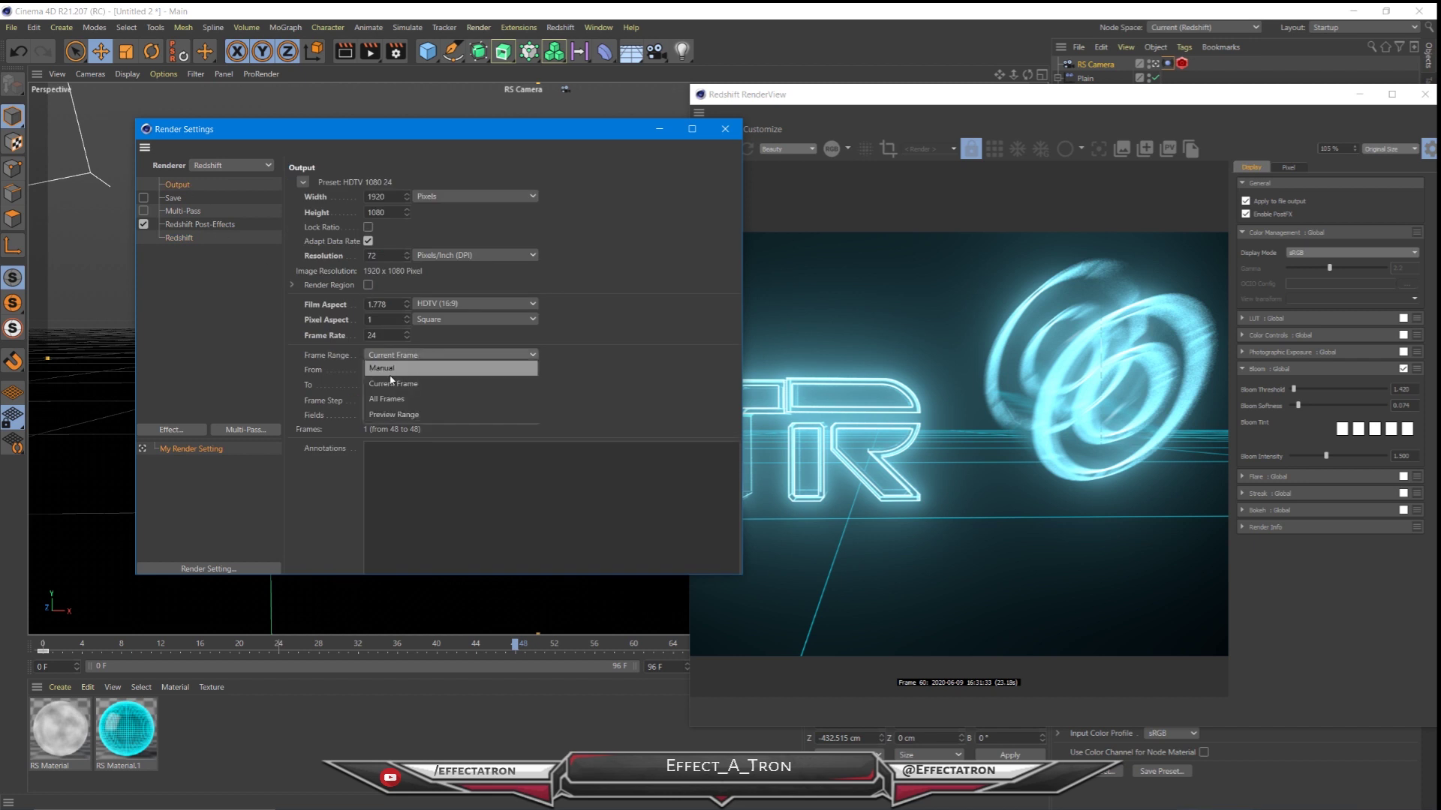
click(420, 397)
click(724, 129)
- Raise the wire thickness of the WireFrame node in RS Material.1 to 0.839
drag(781, 96, 419, 83)
scroll(661, 355, down, 3)
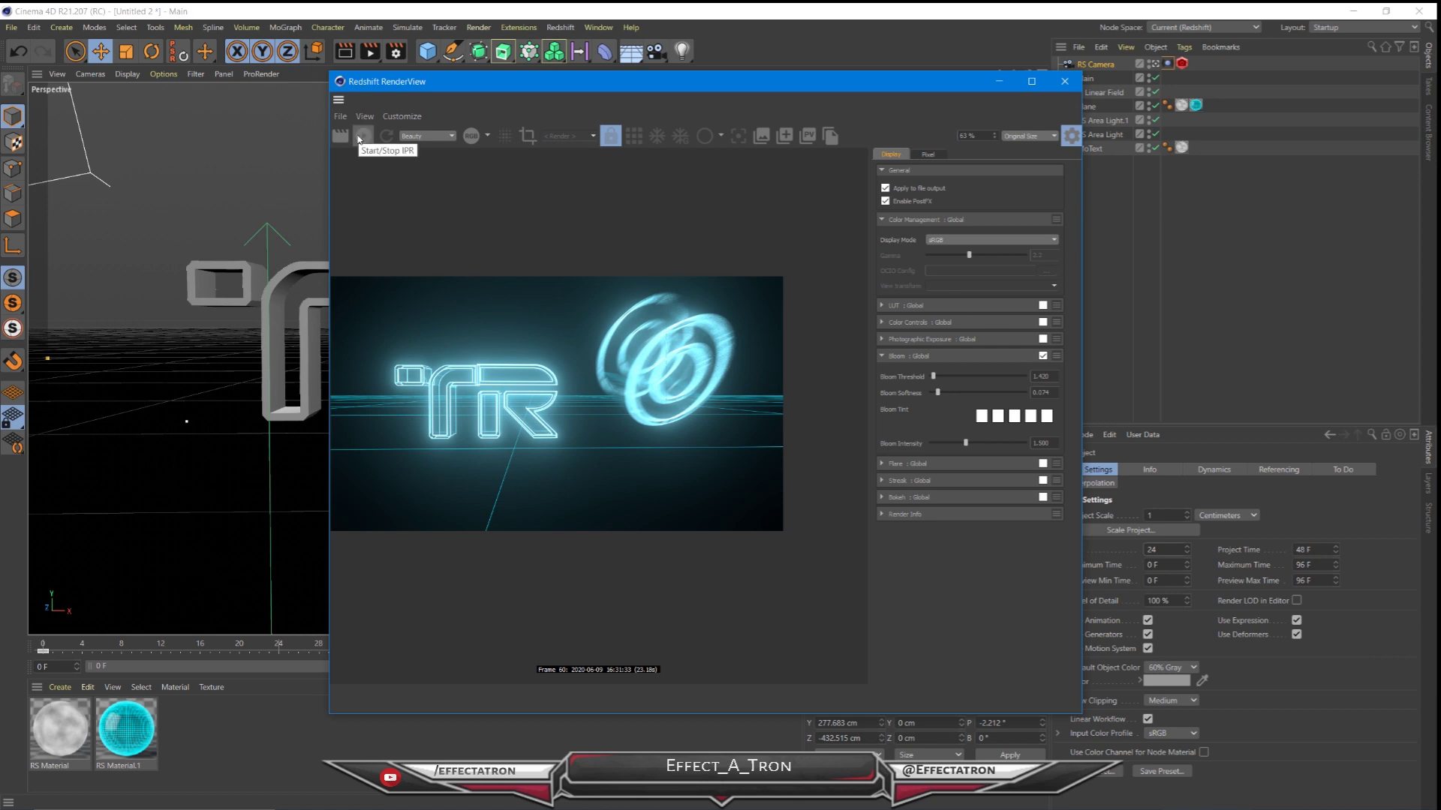
click(129, 746)
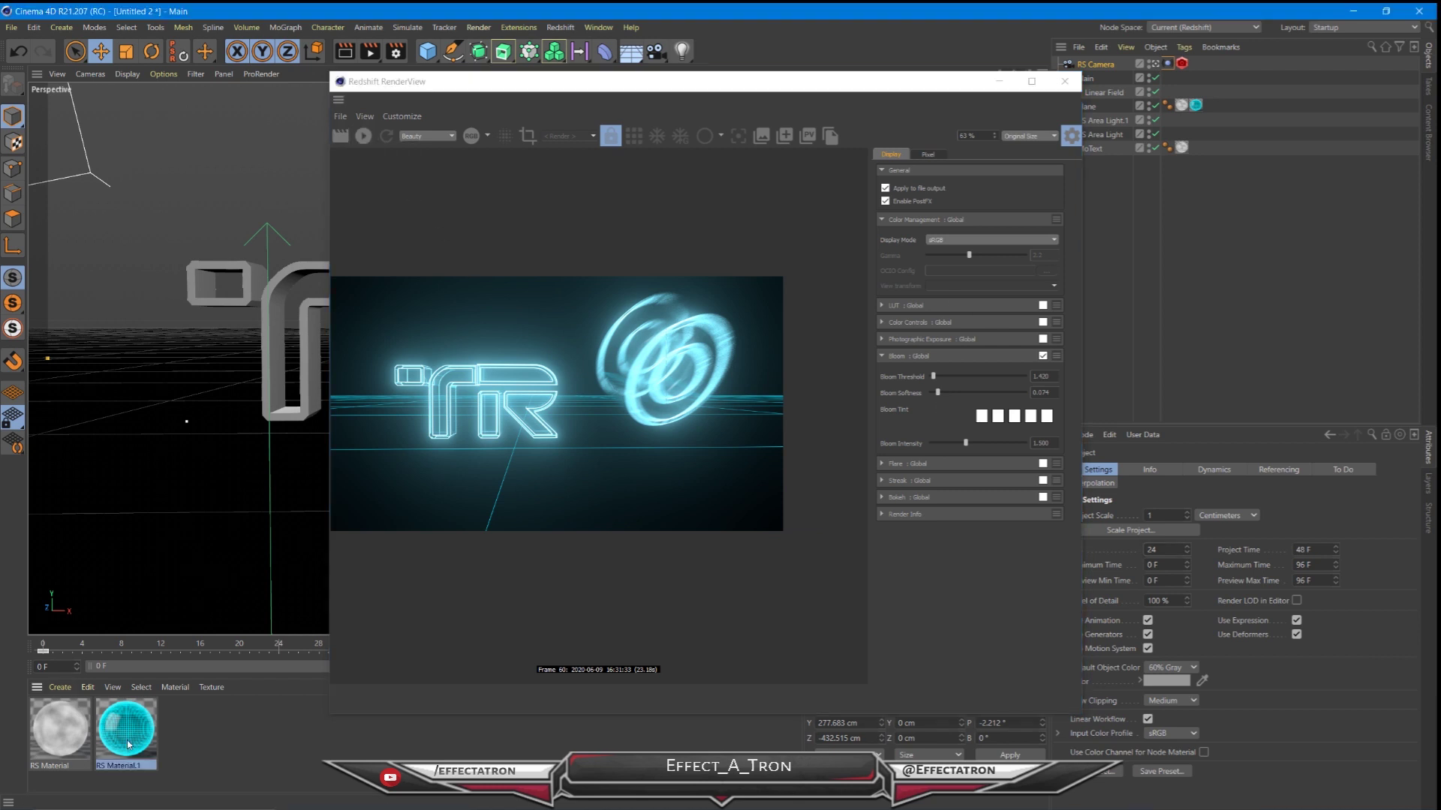
double_click(129, 745)
click(212, 187)
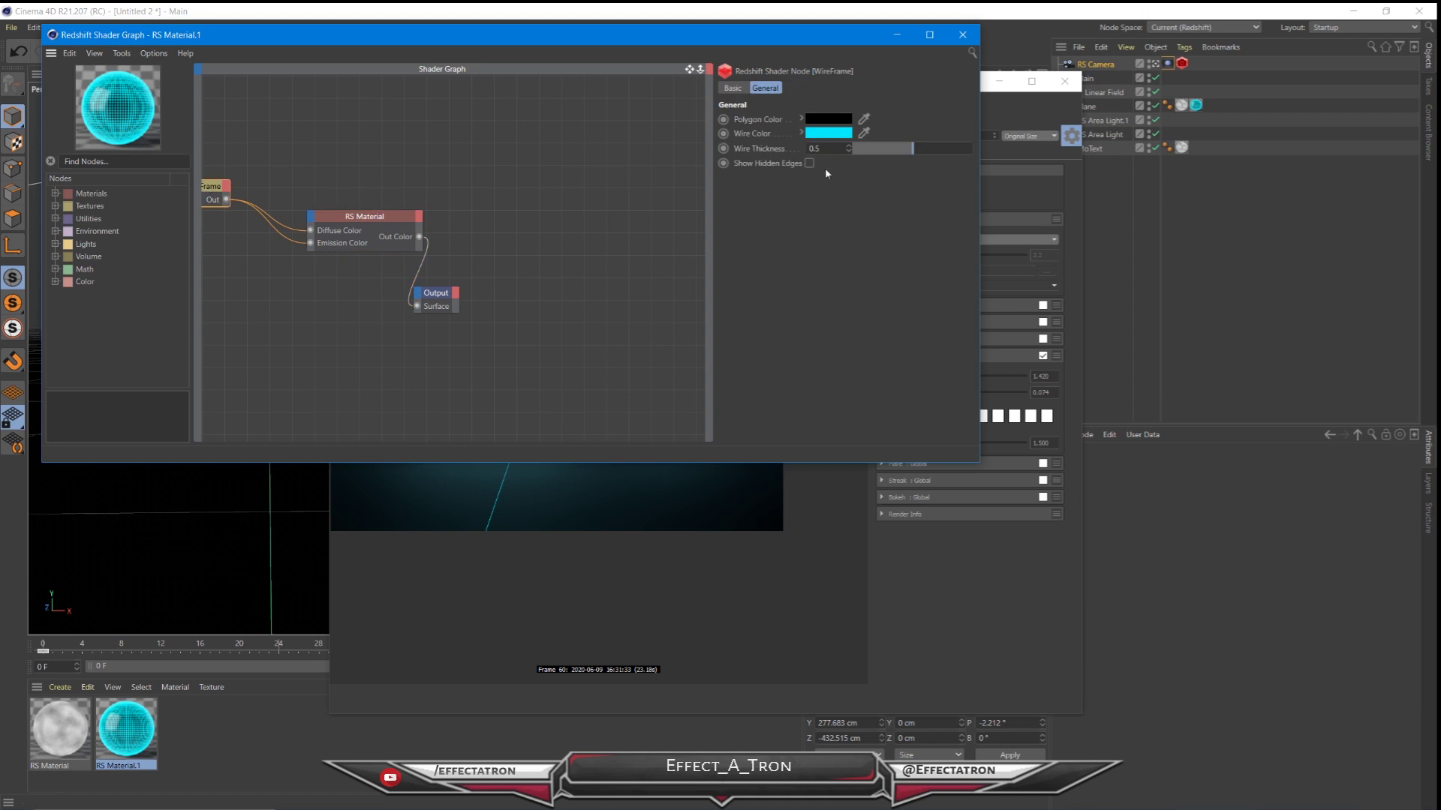
drag(903, 150, 953, 148)
- Reopen the Redshift RenderView and start the interactive render to preview the thicker wireframe
click(989, 83)
drag(590, 36, 593, 165)
click(560, 28)
click(591, 138)
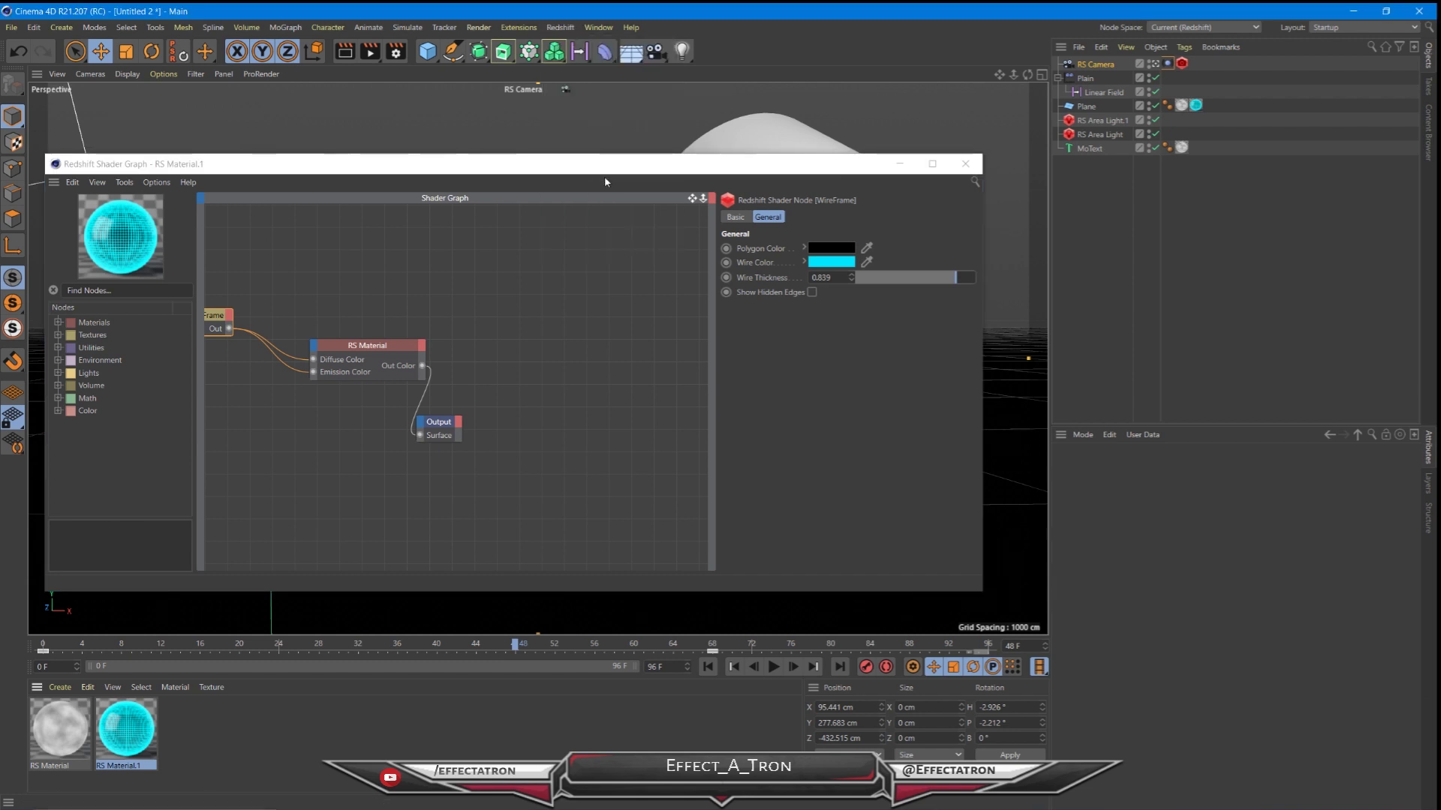
click(560, 28)
click(583, 142)
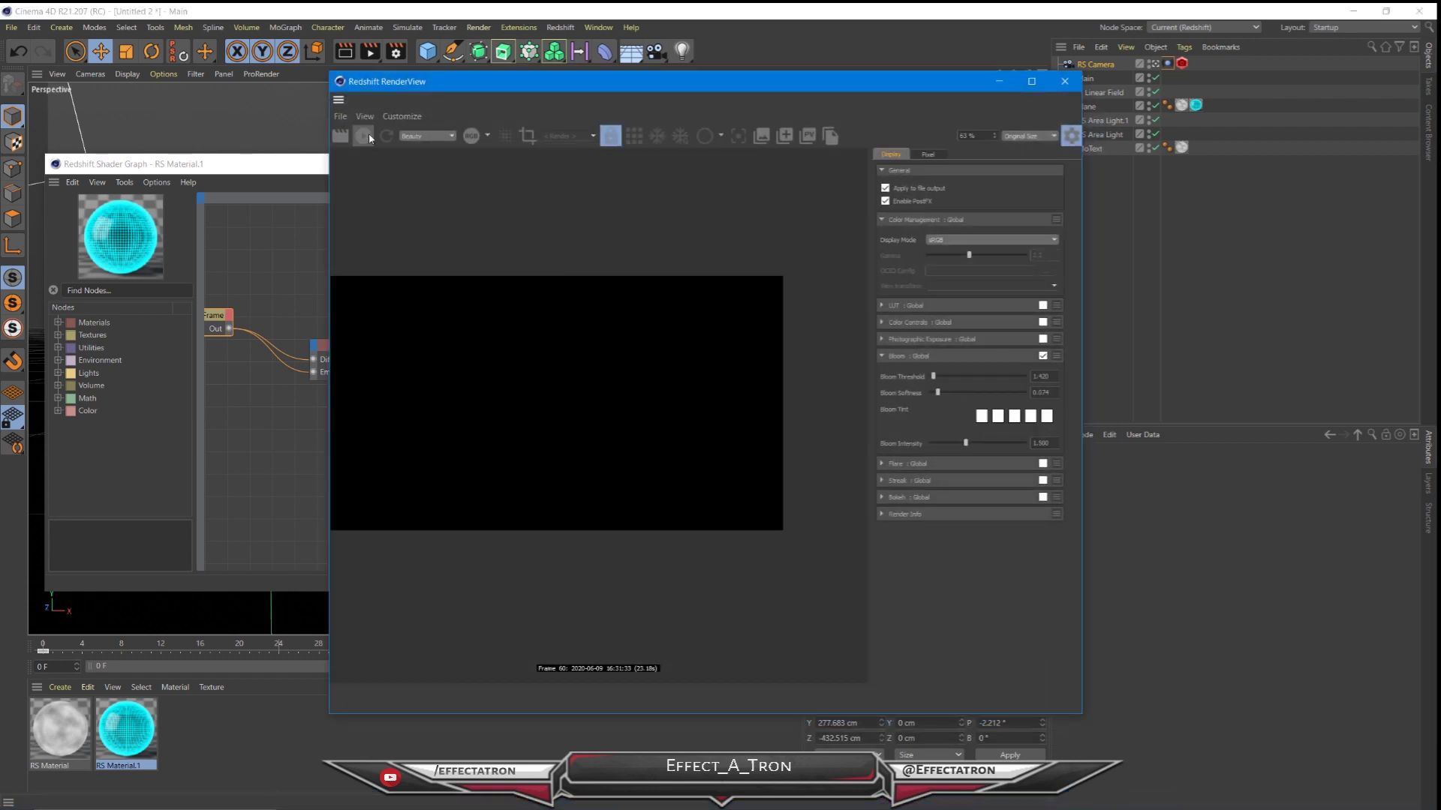
click(366, 137)
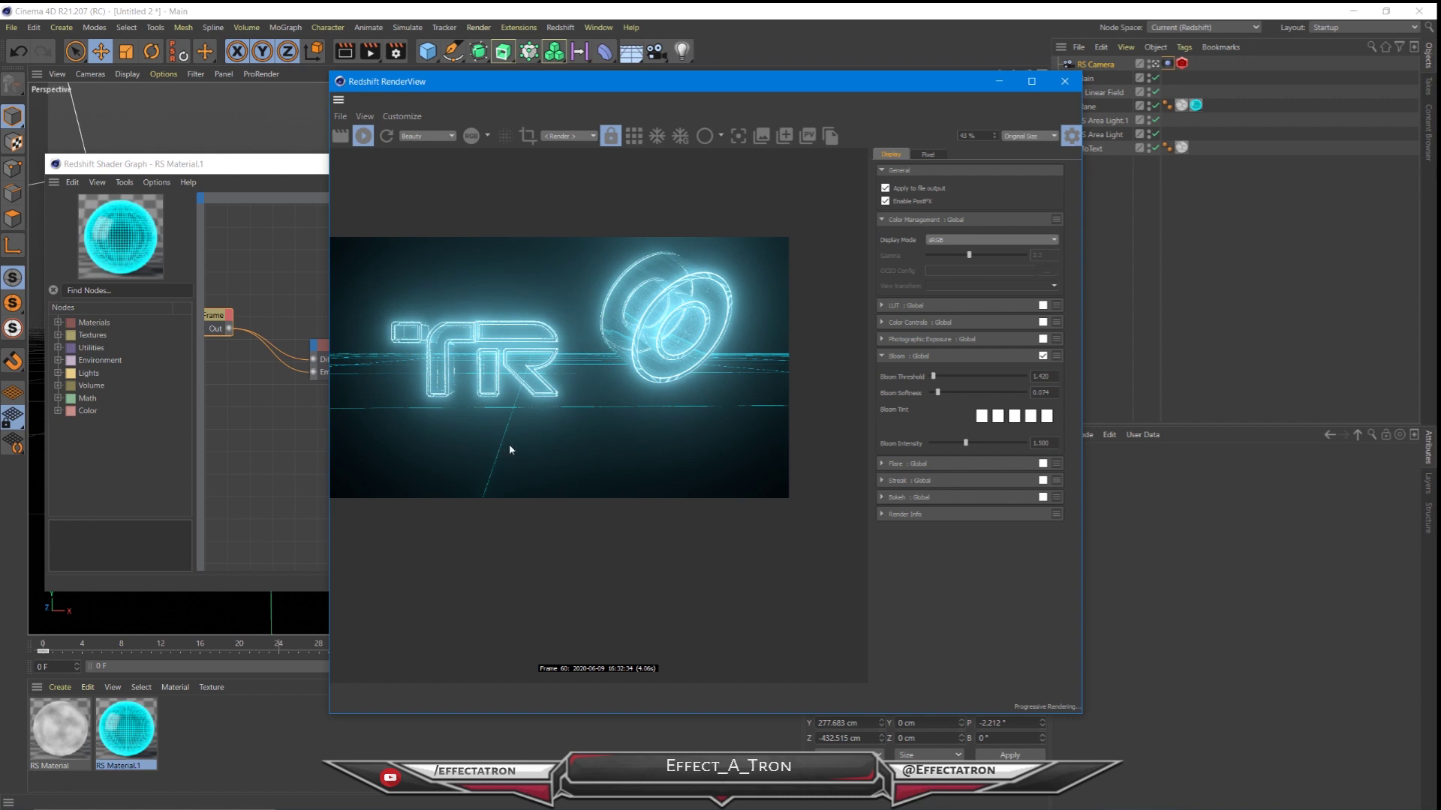
scroll(508, 443, down, 2)
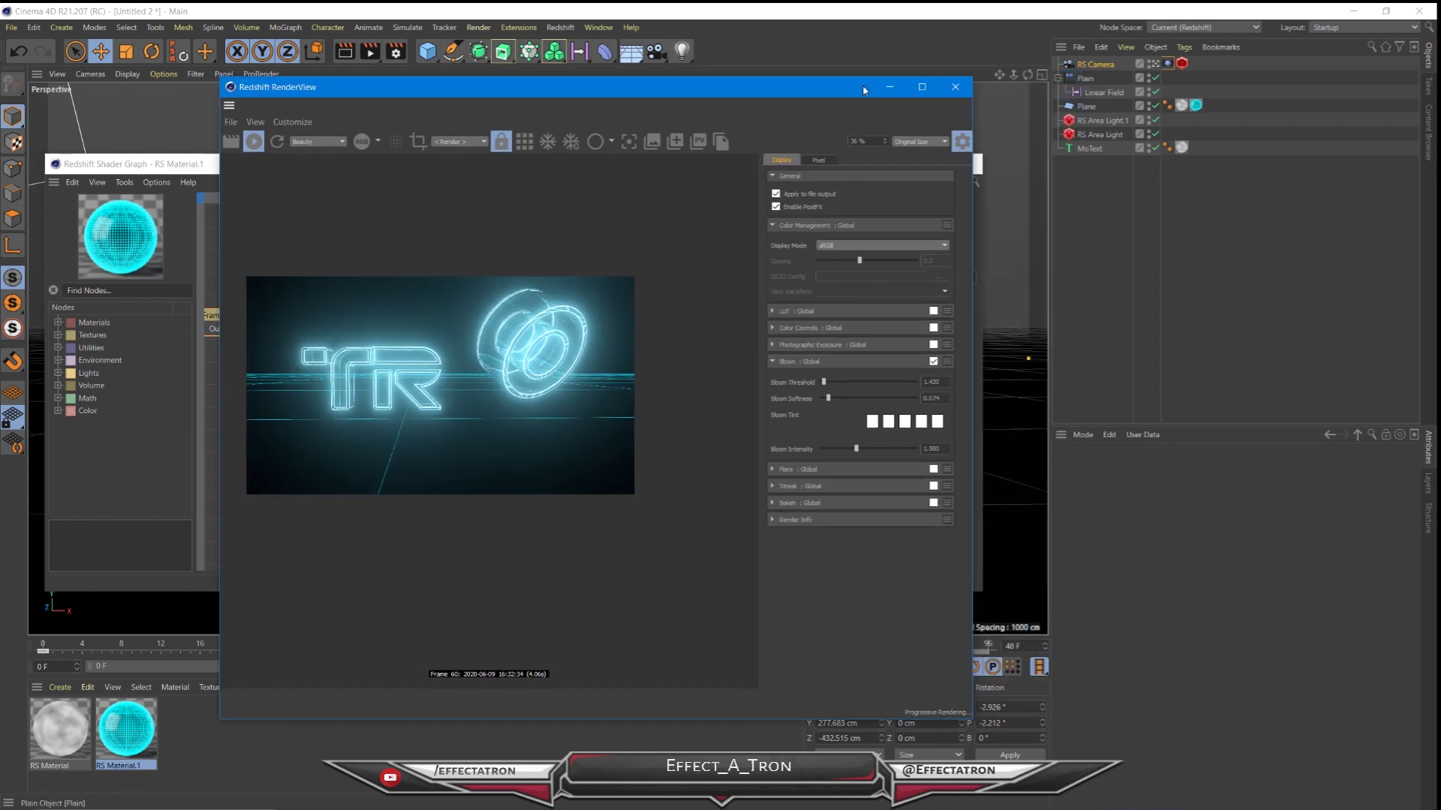
- Try a denser floor grid by giving the plane 40 width segments and changing its height segments
click(1085, 78)
click(1087, 105)
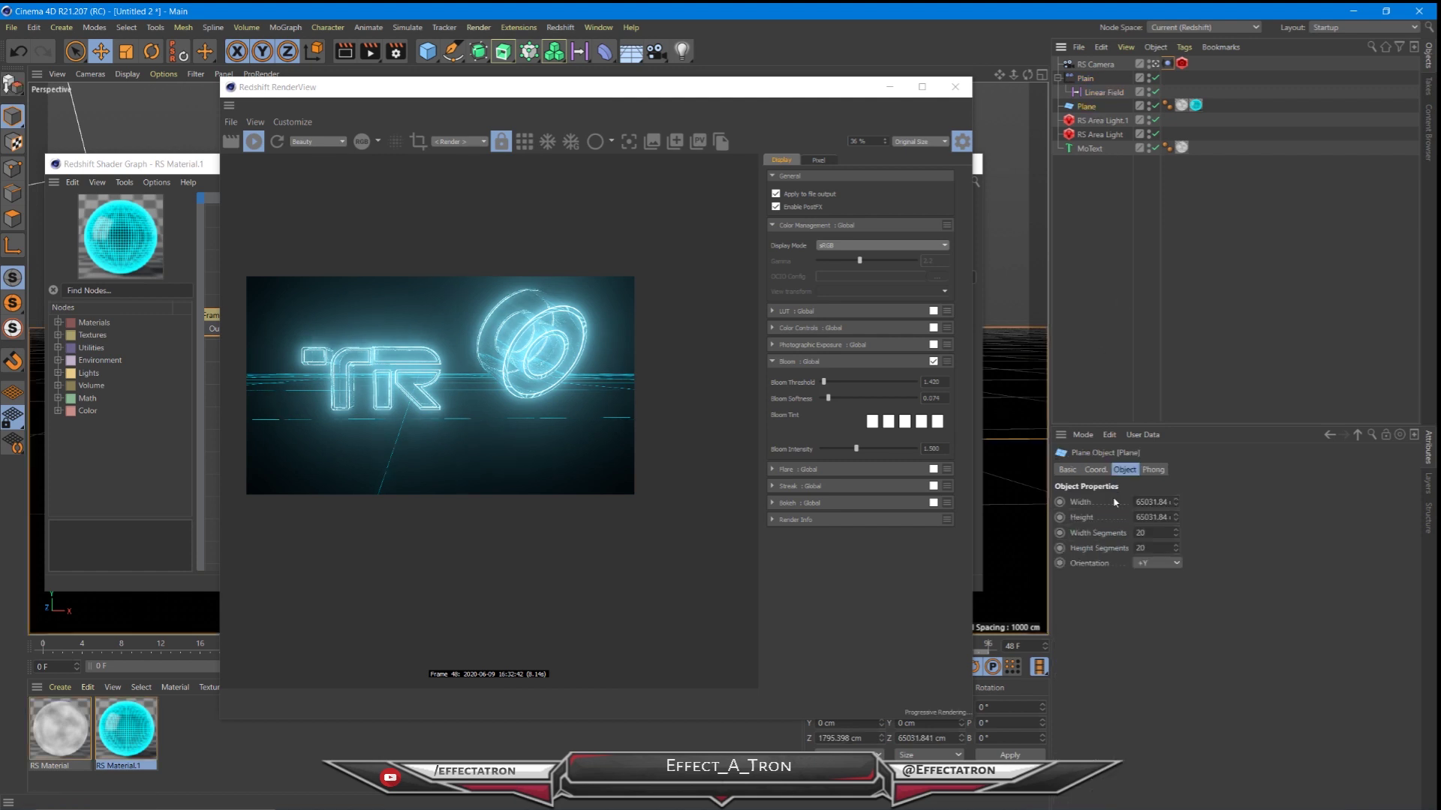
drag(1158, 531, 1130, 545)
text(40)
key(Tab)
text(1.)
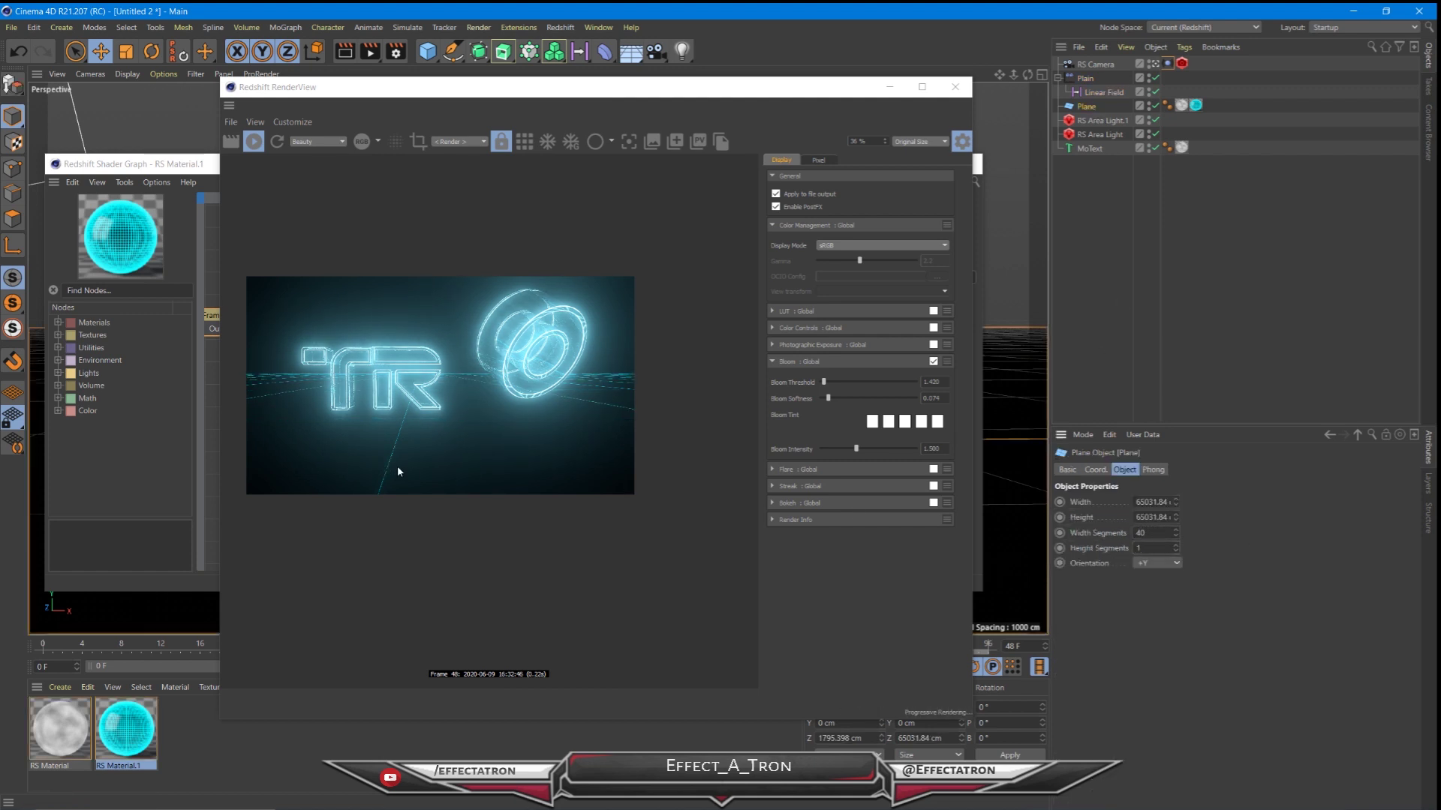
text(420)
key(Return)
- Set the floor plane's width and height segments to 60 each
drag(1159, 533, 1126, 549)
text(60)
key(Tab)
text(1)
key(Return)
text(60)
key(Return)
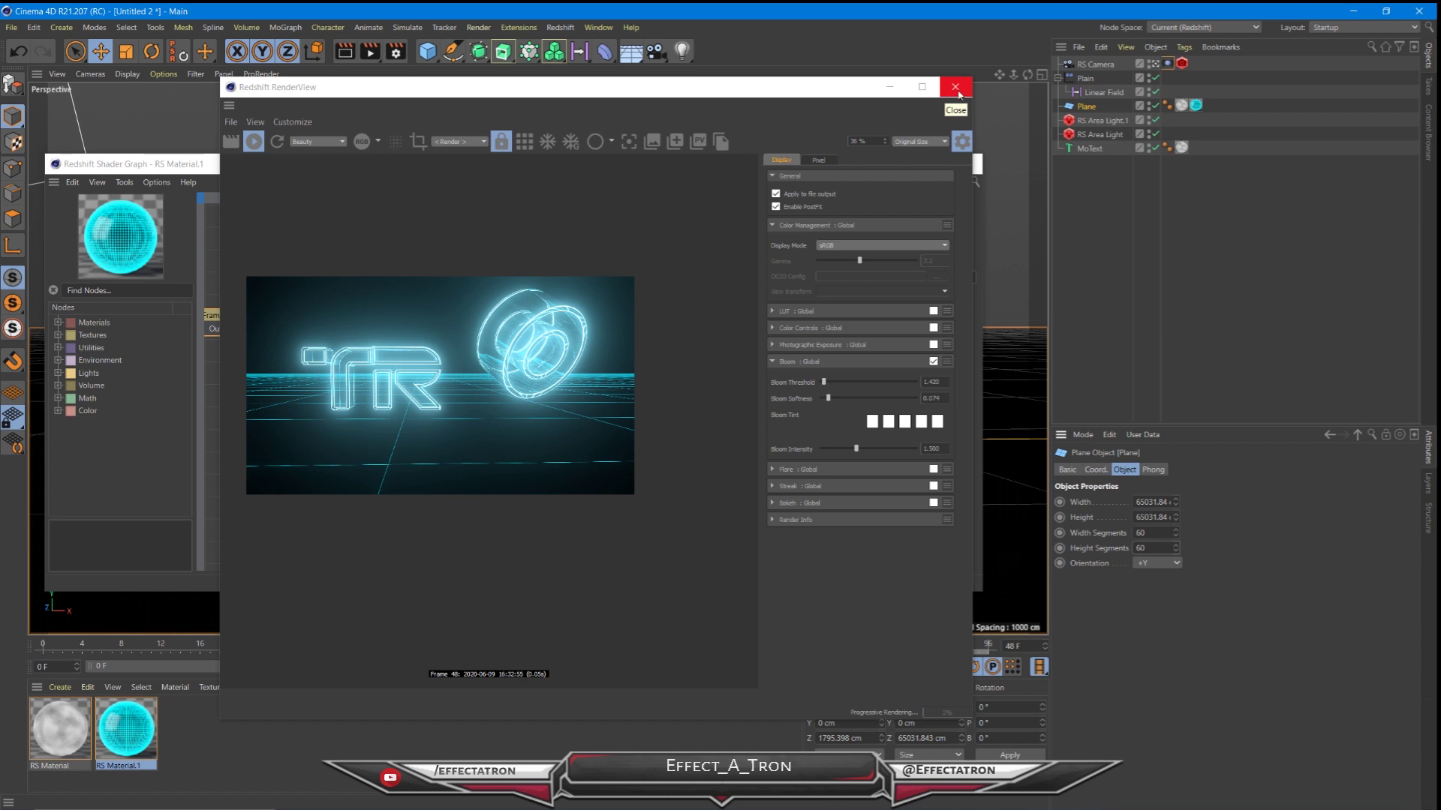
- Try an intensity multiplier of 100 on RS Area Light.1 and refresh the render
click(1101, 120)
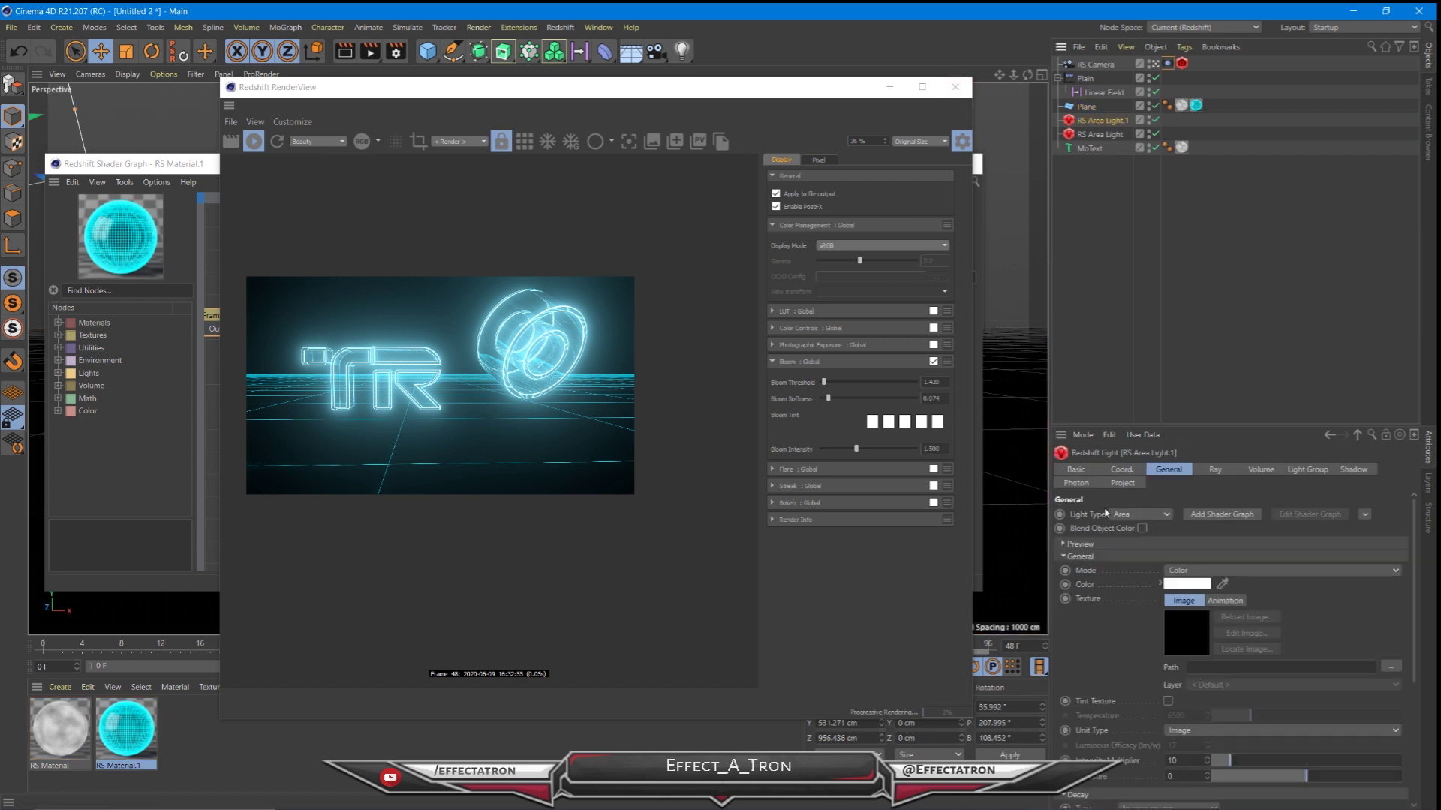
click(1100, 134)
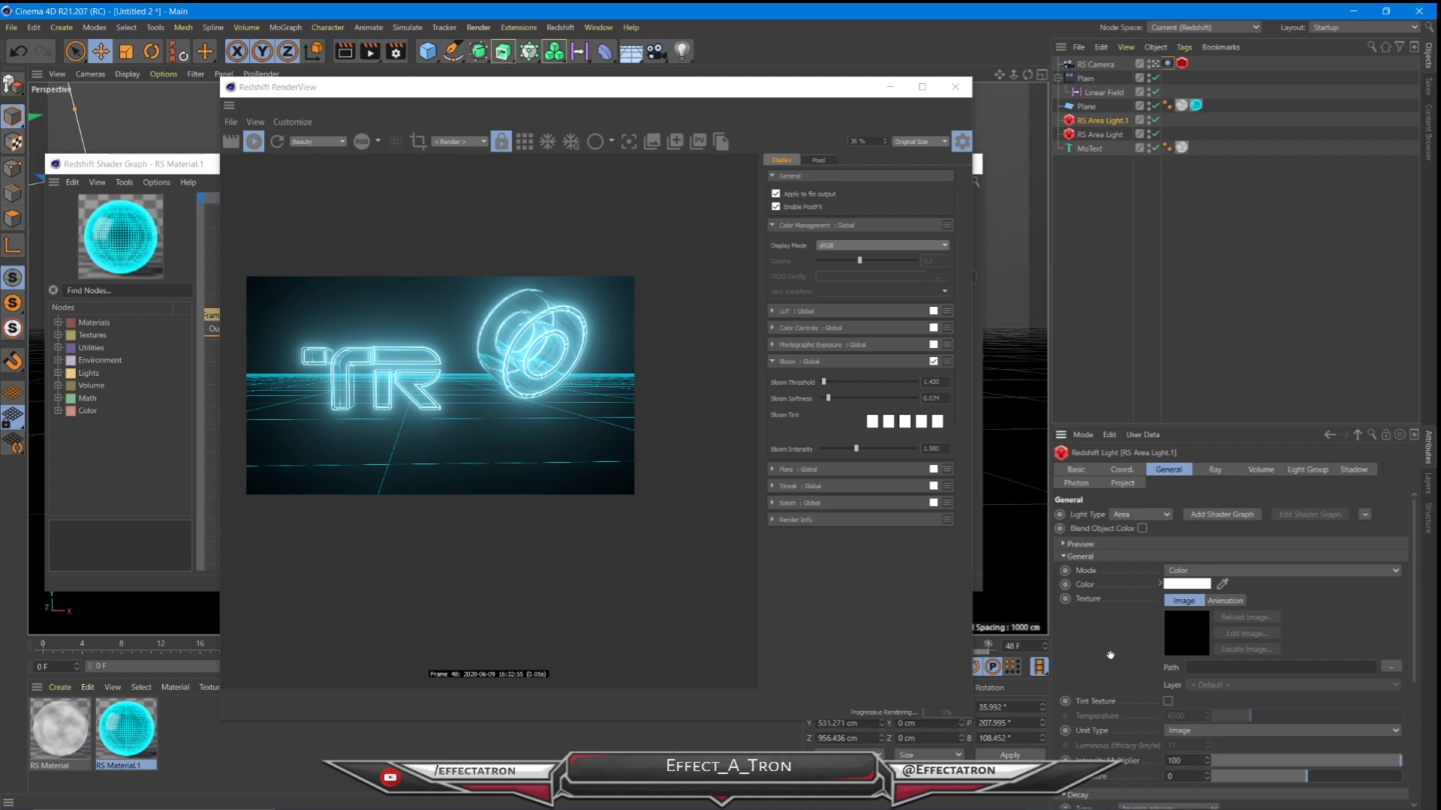
click(1137, 263)
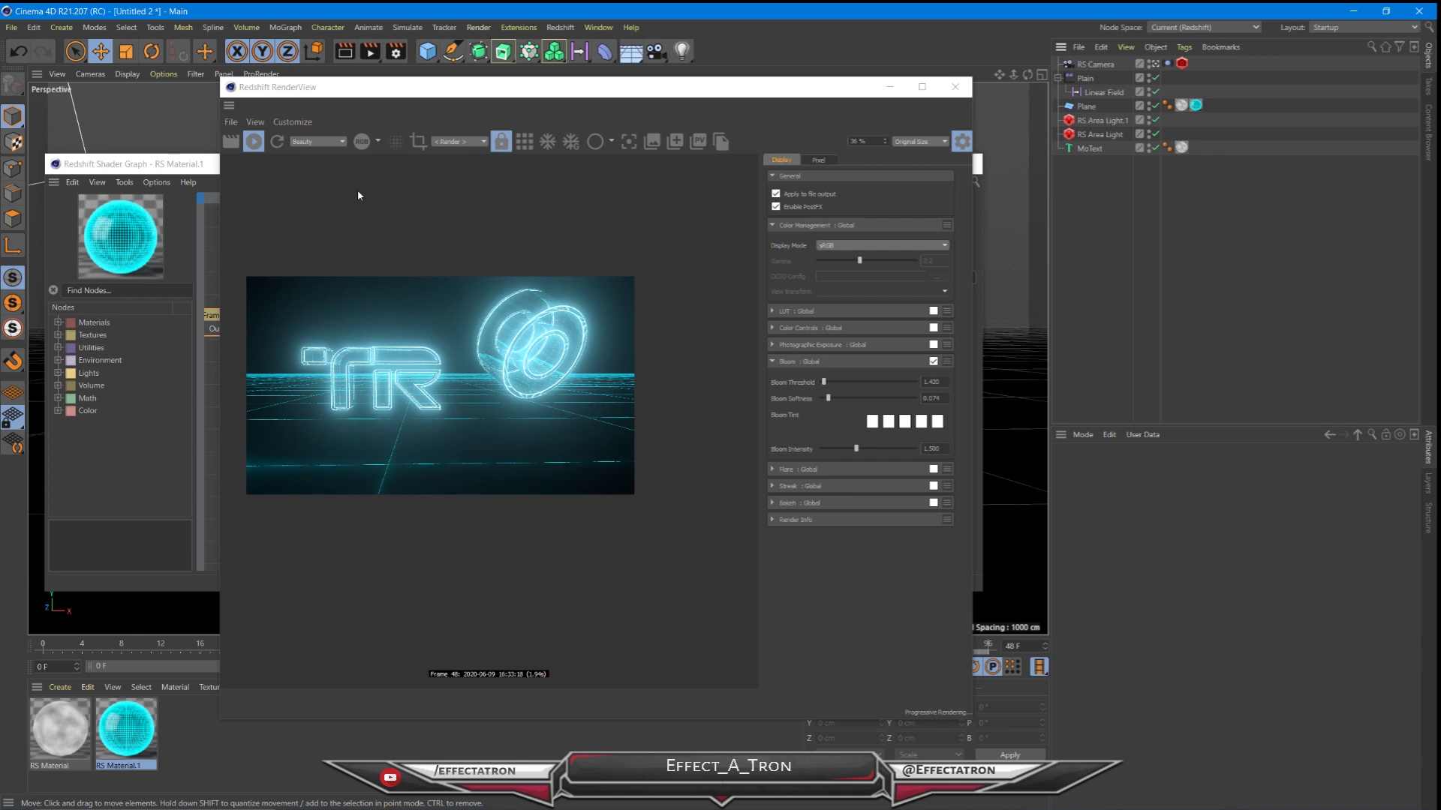
click(276, 142)
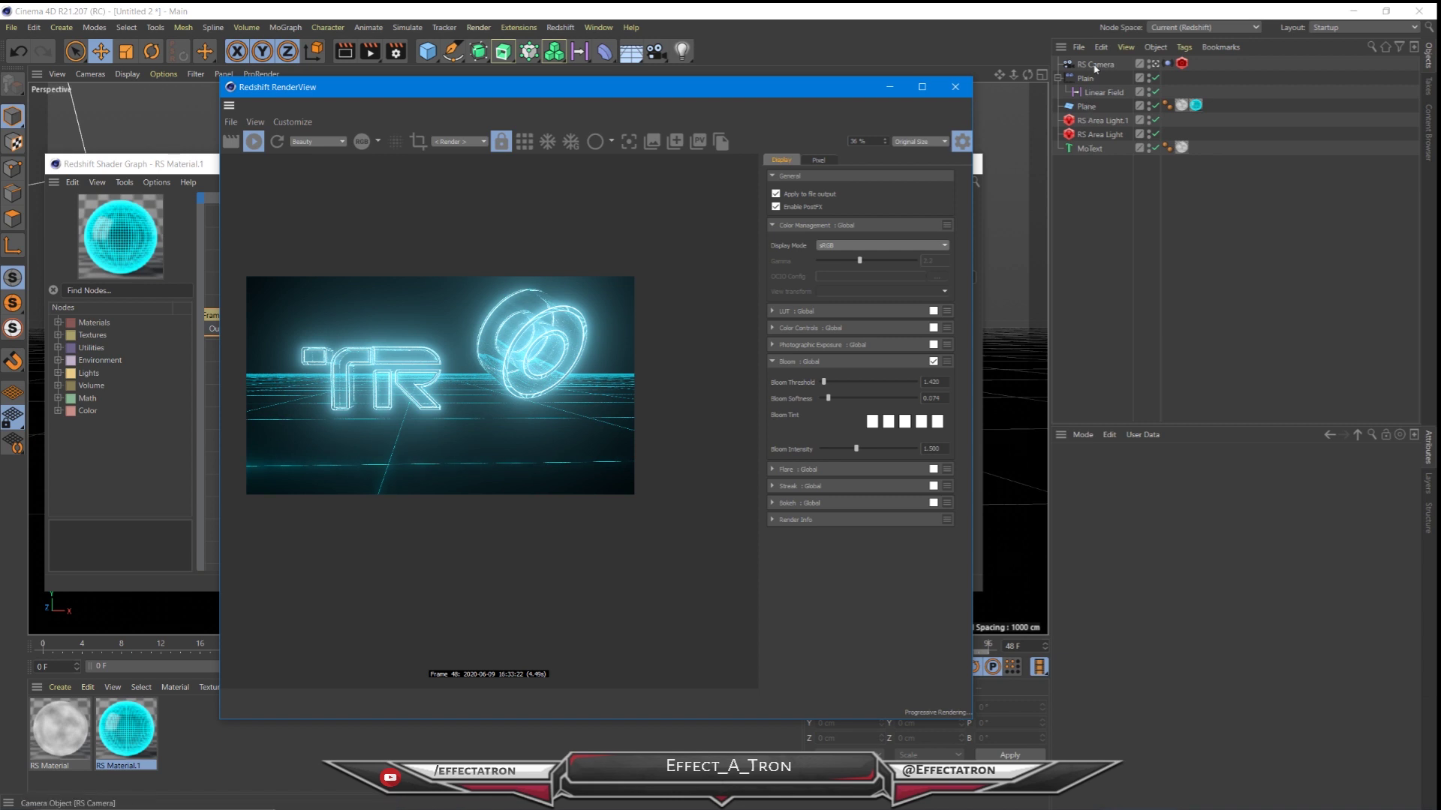
- Set the intensity multiplier of both RS Area Light.1 and RS Area Light to 20
click(1100, 120)
click(1196, 763)
text(20)
click(1091, 137)
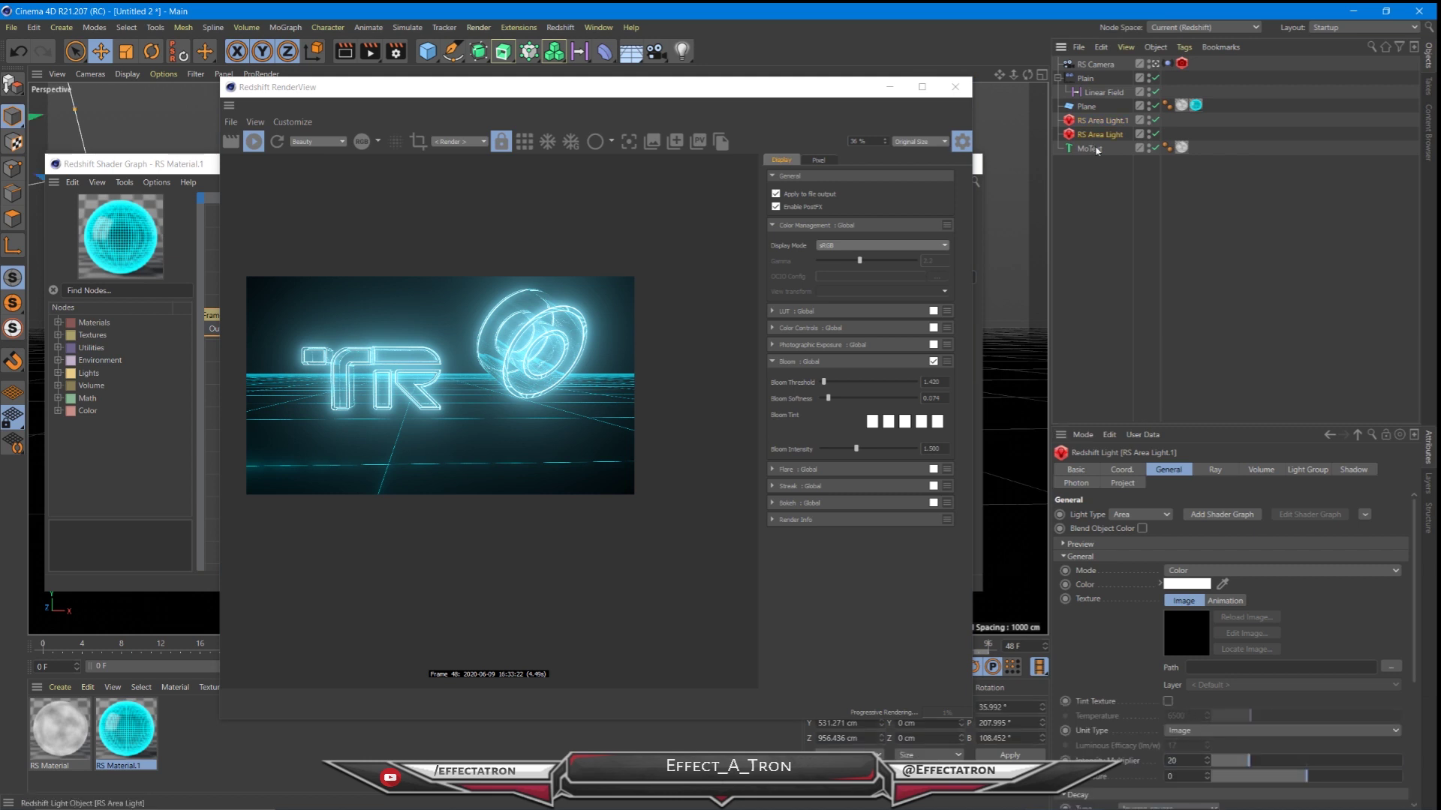
double_click(1192, 761)
text(20)
- Close the render view and the shader graph, and save the scene under the file name Tron
click(955, 86)
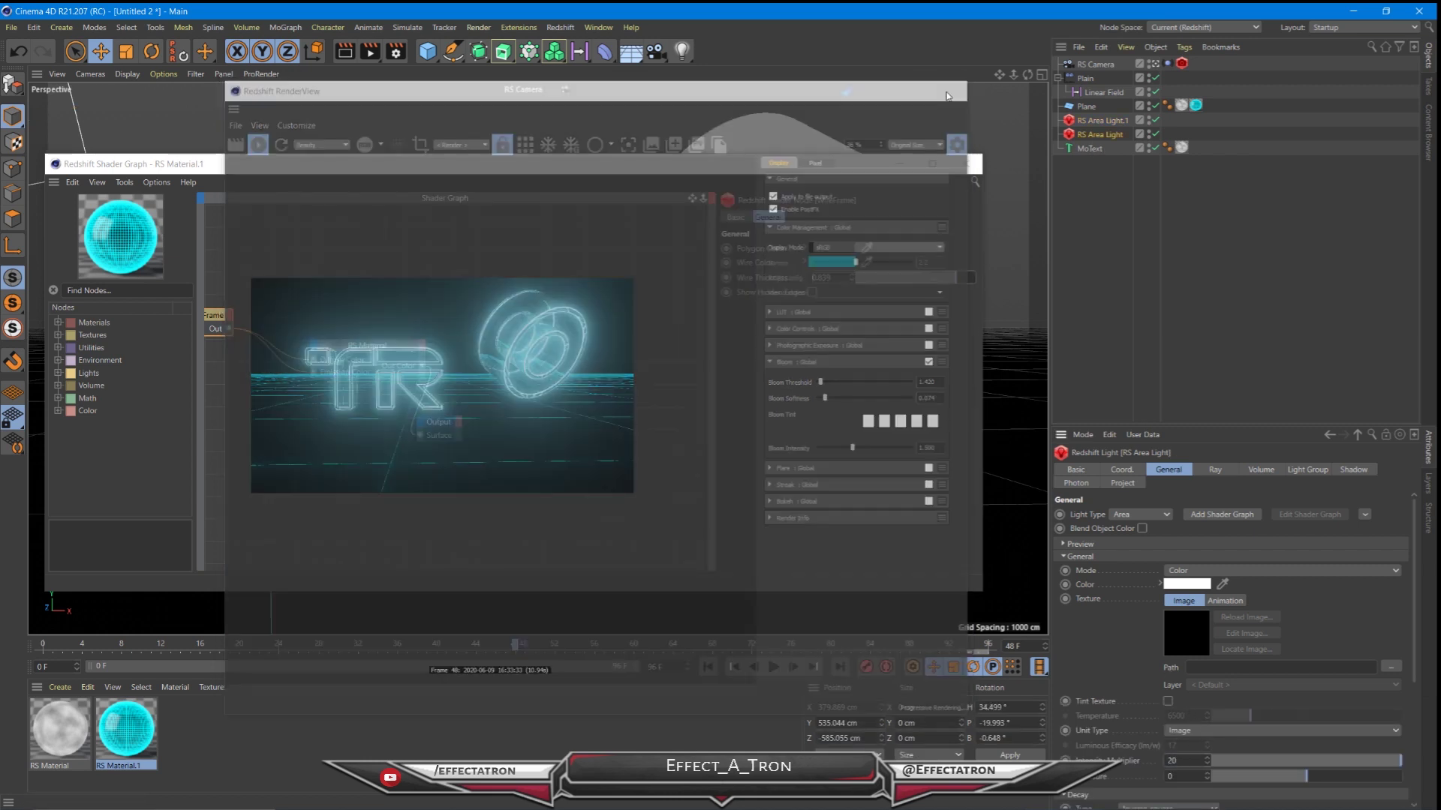
click(970, 167)
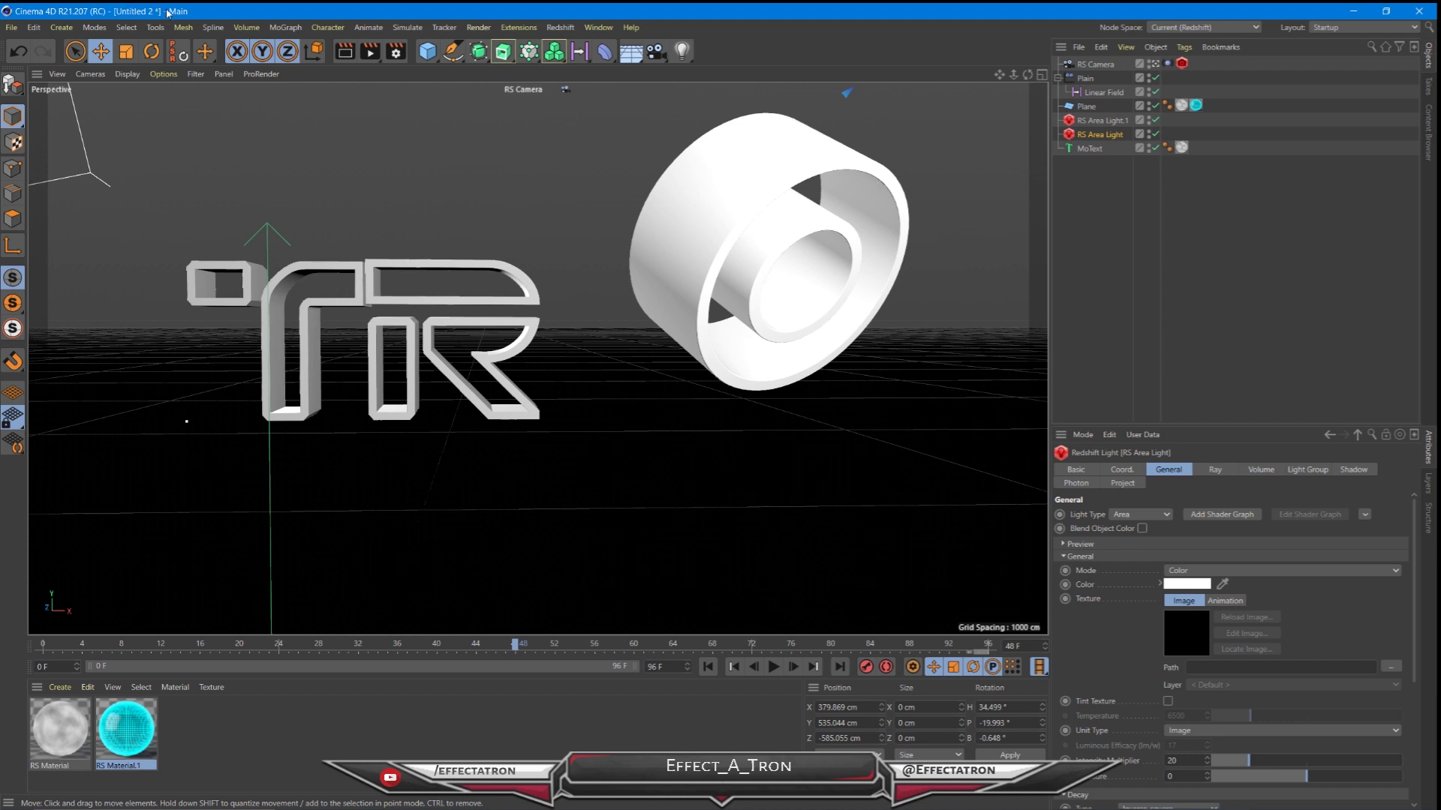
key(ctrl+s)
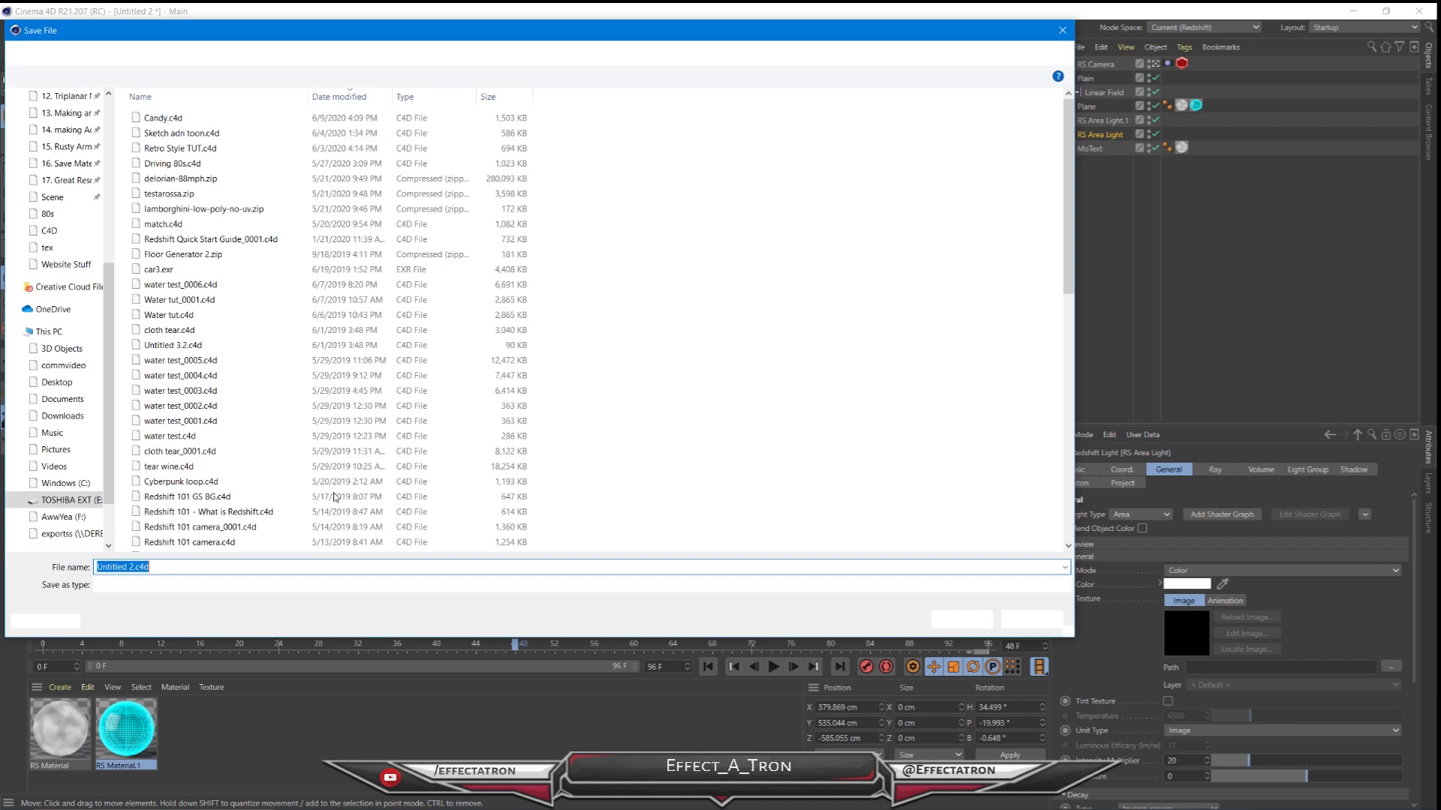
text(Tron)
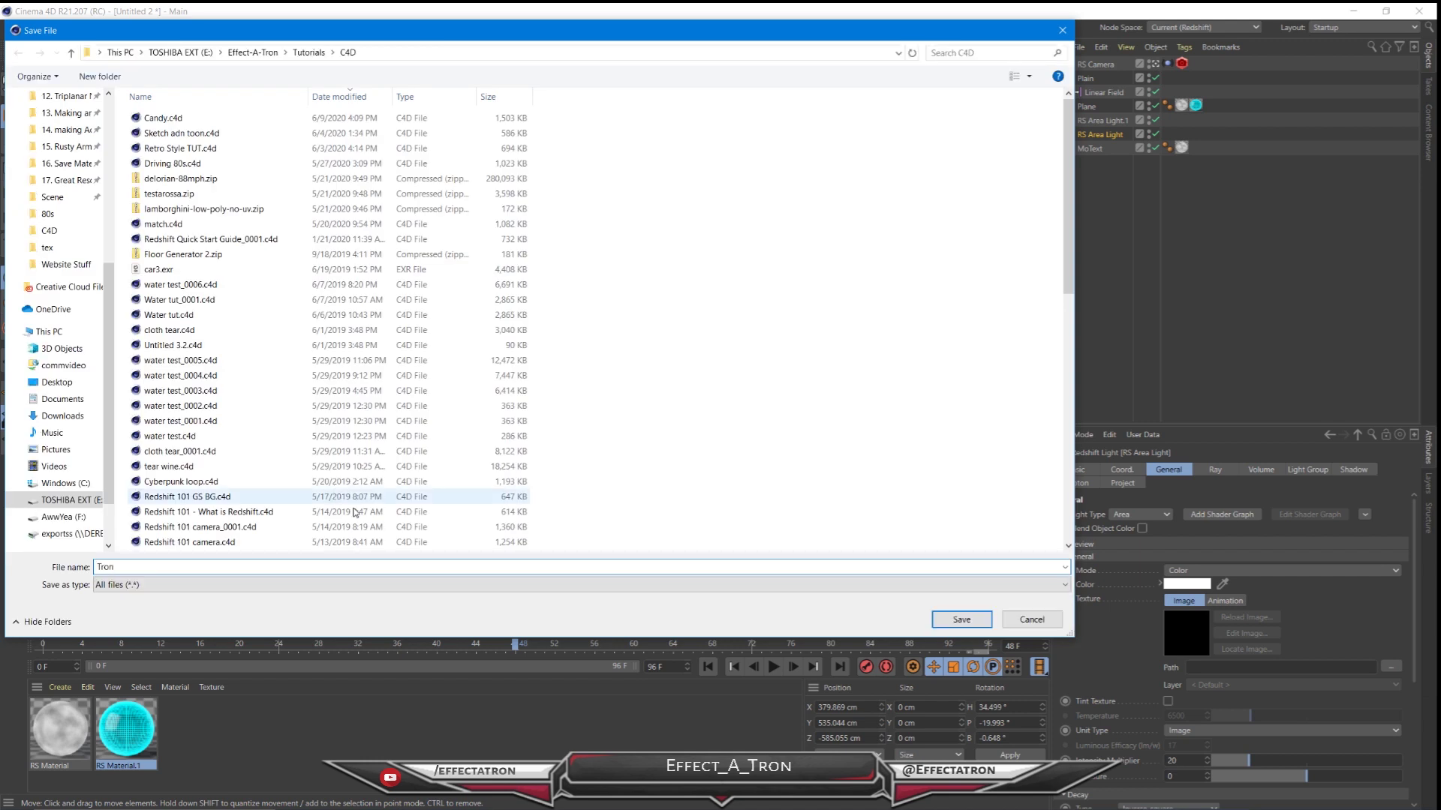
key(Return)
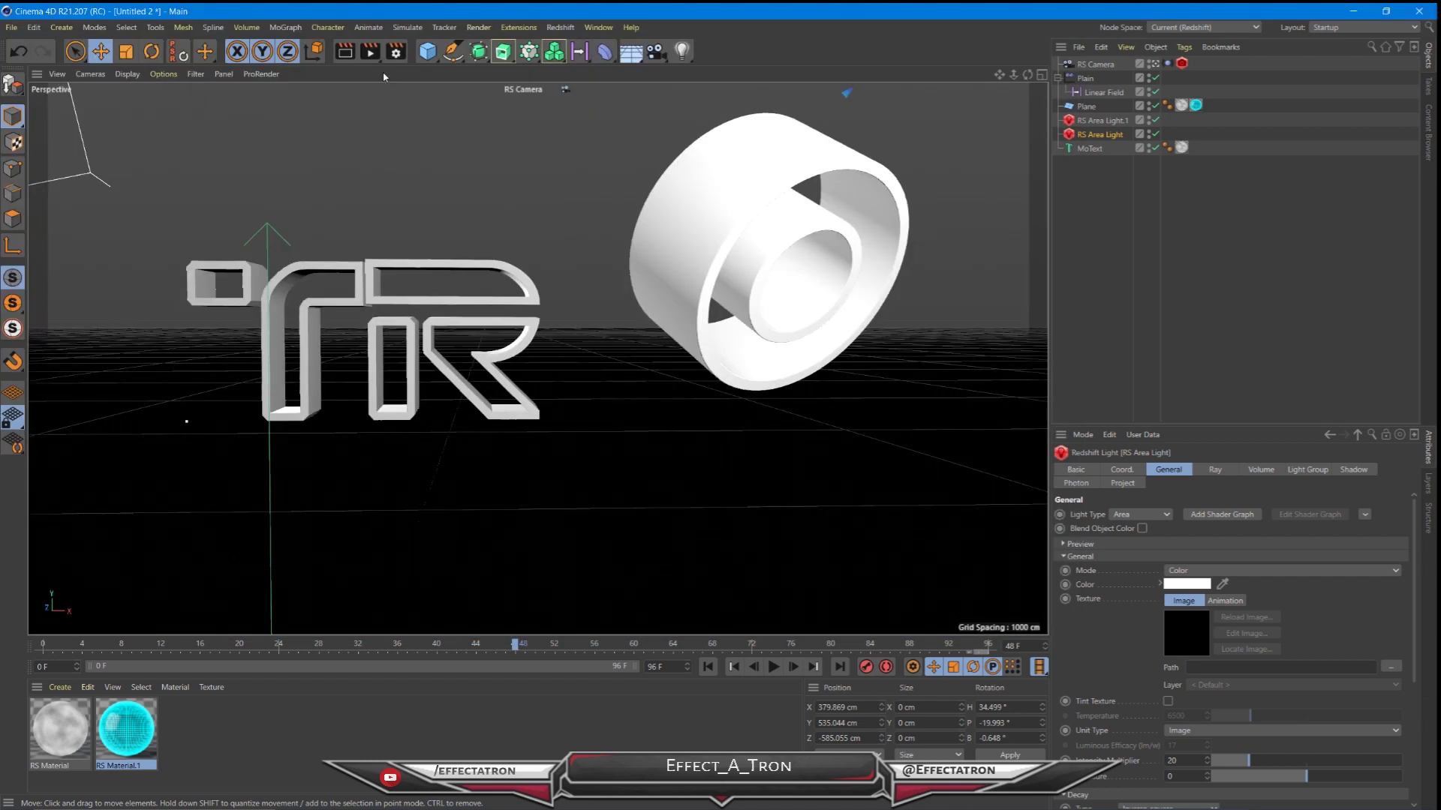
- Start rendering the TRON animation in the Picture Viewer, continuing without a save file name
key(shift+r)
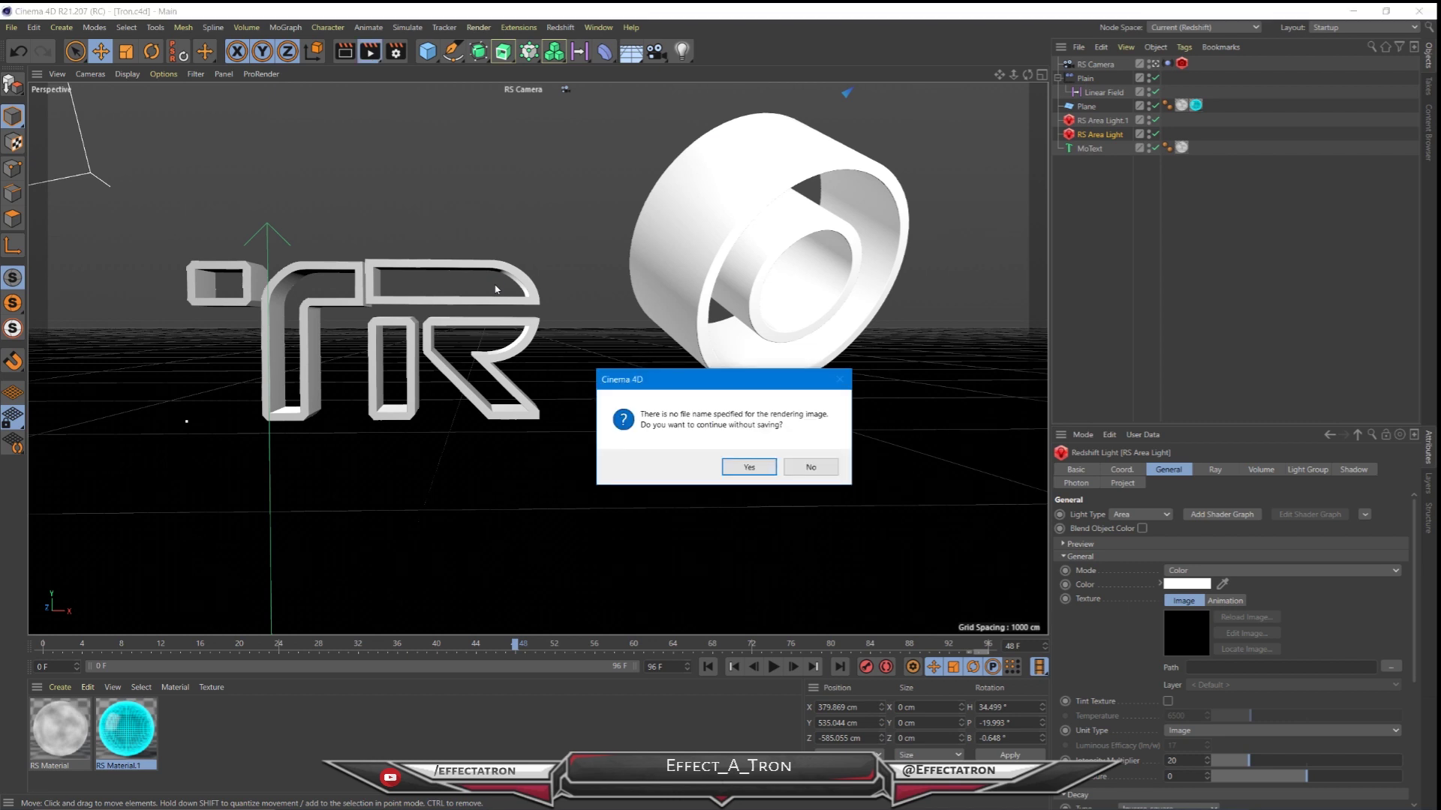
key(Return)
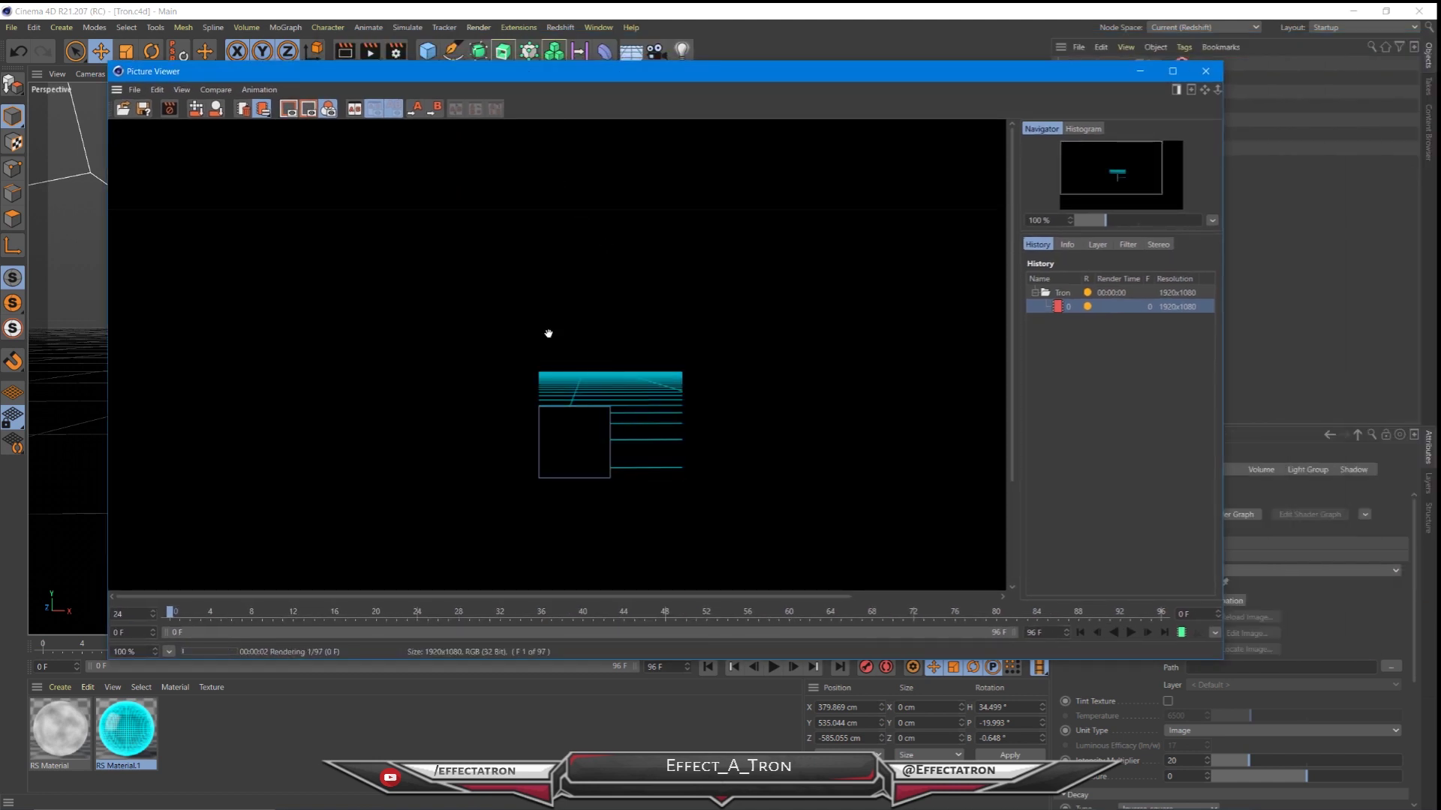
scroll(547, 336, down, 1)
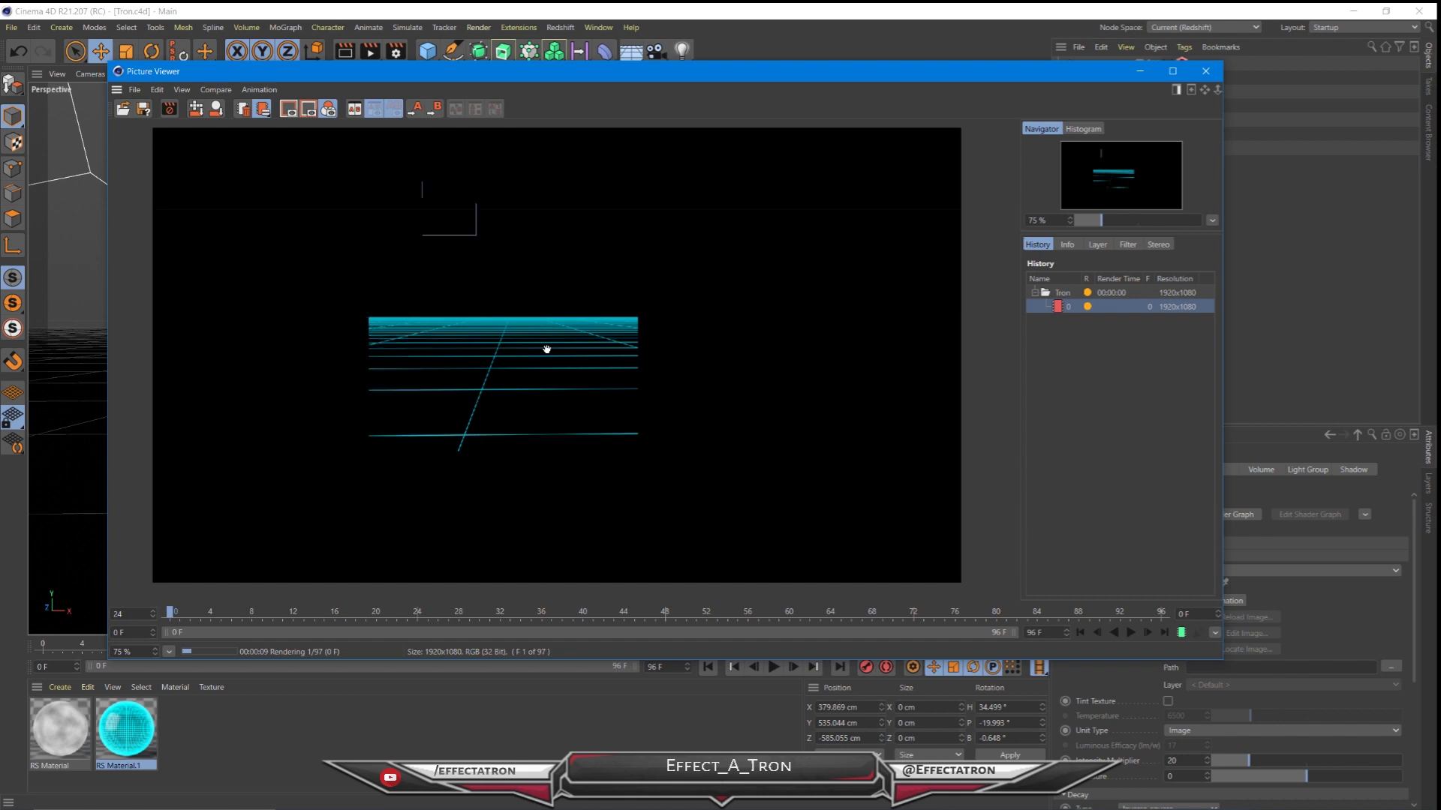
- Switch from the TRON scene to the already open Candy.c4d project
click(559, 27)
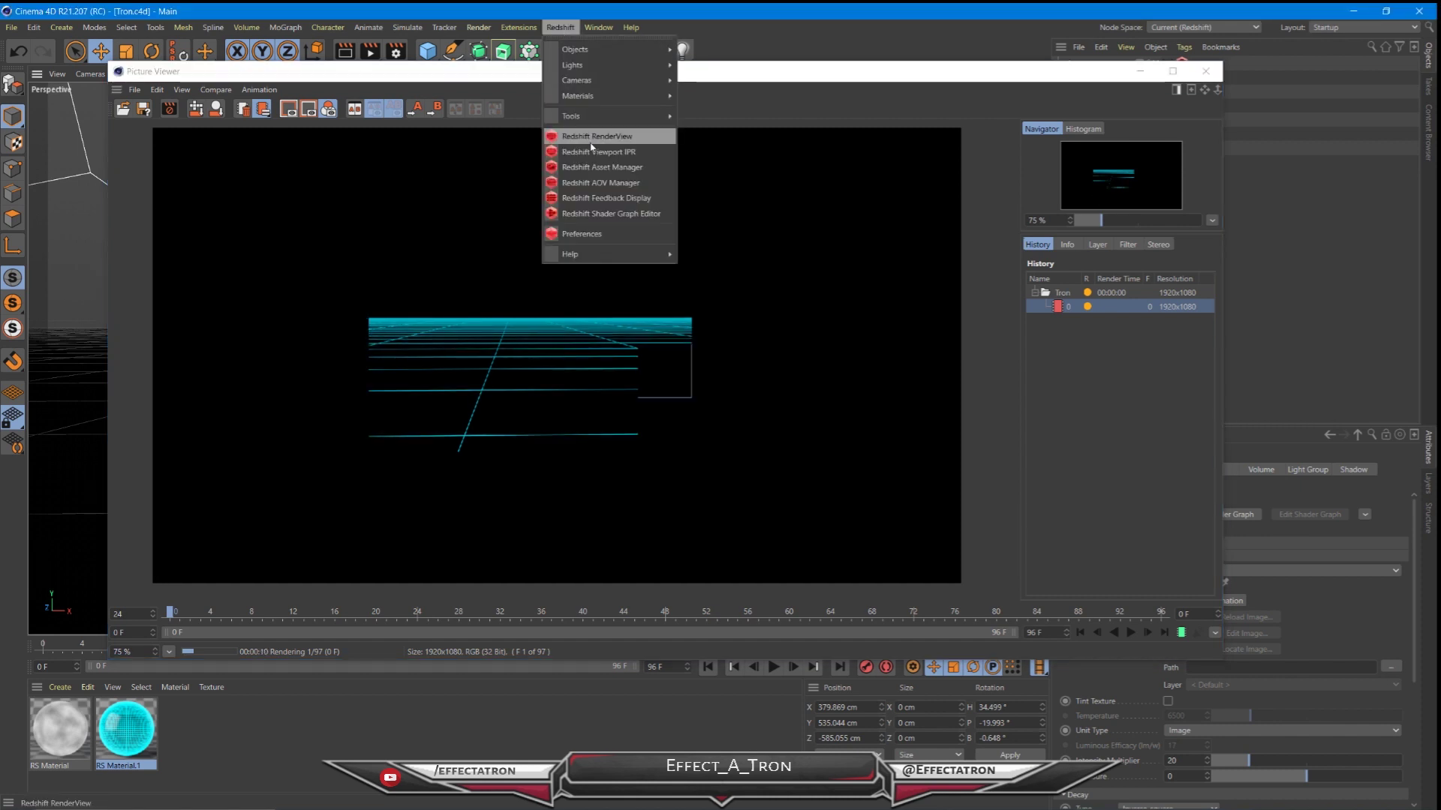
click(796, 71)
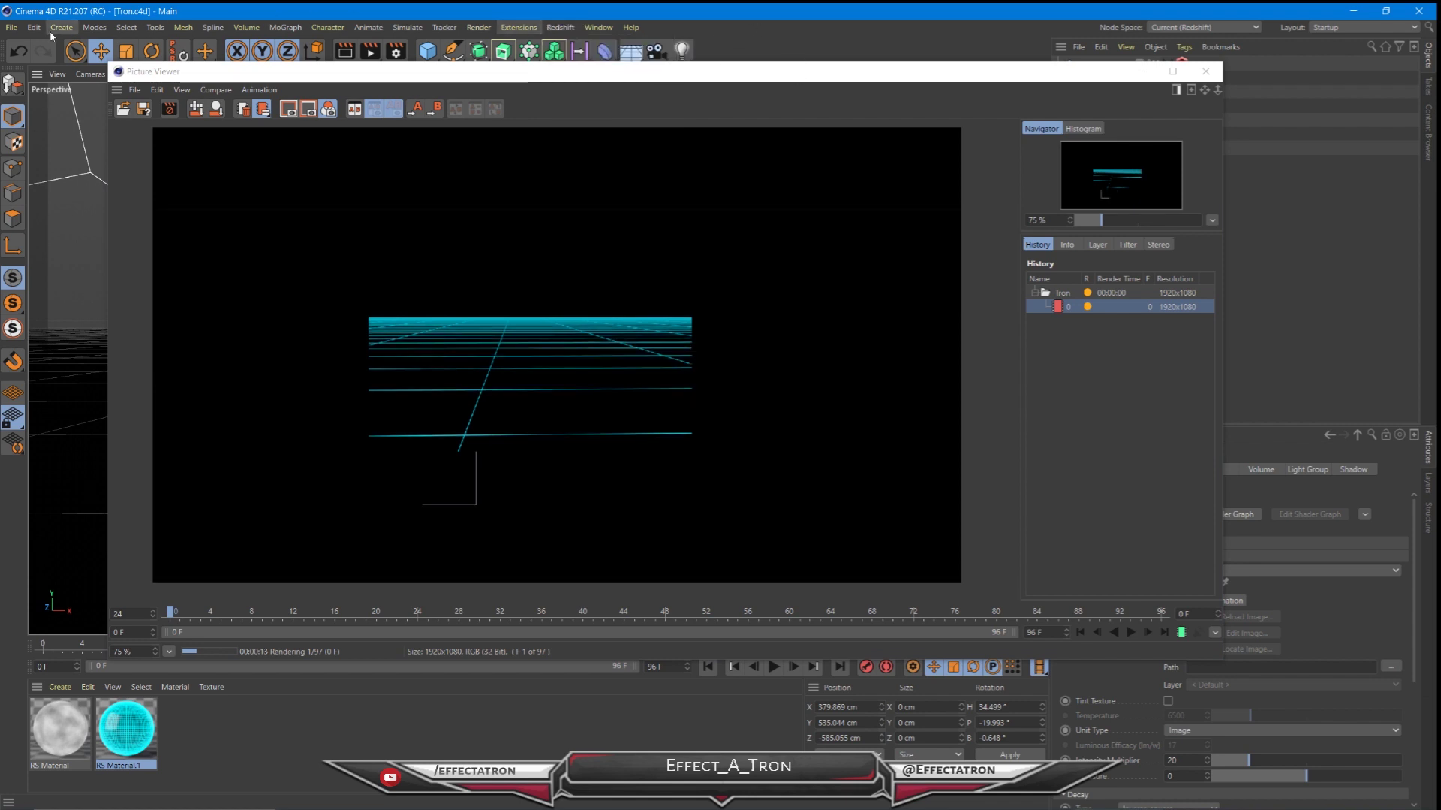
click(15, 29)
click(598, 27)
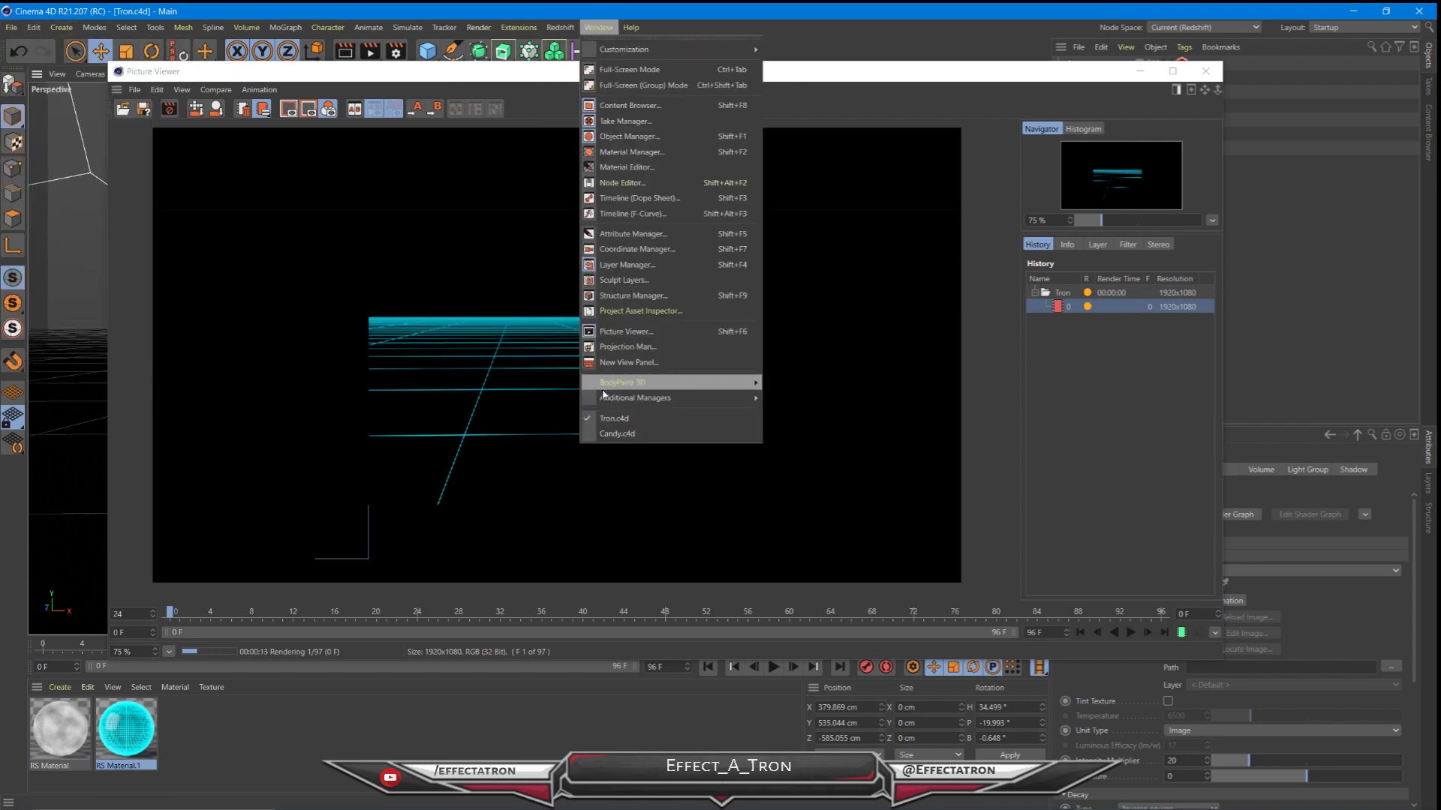
click(604, 436)
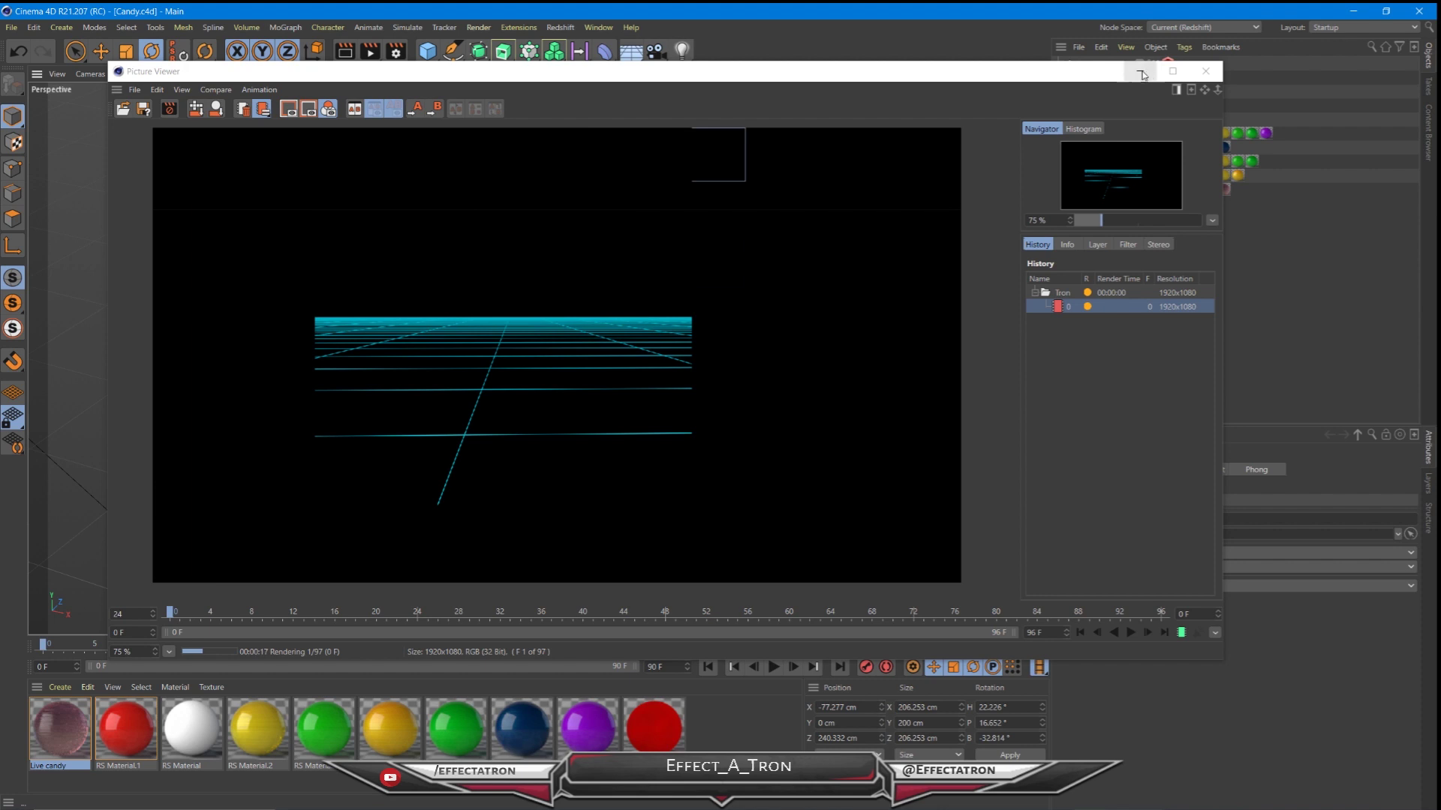
- Minimize the Picture Viewer and open the Redshift RenderView
click(1140, 71)
click(560, 27)
click(579, 138)
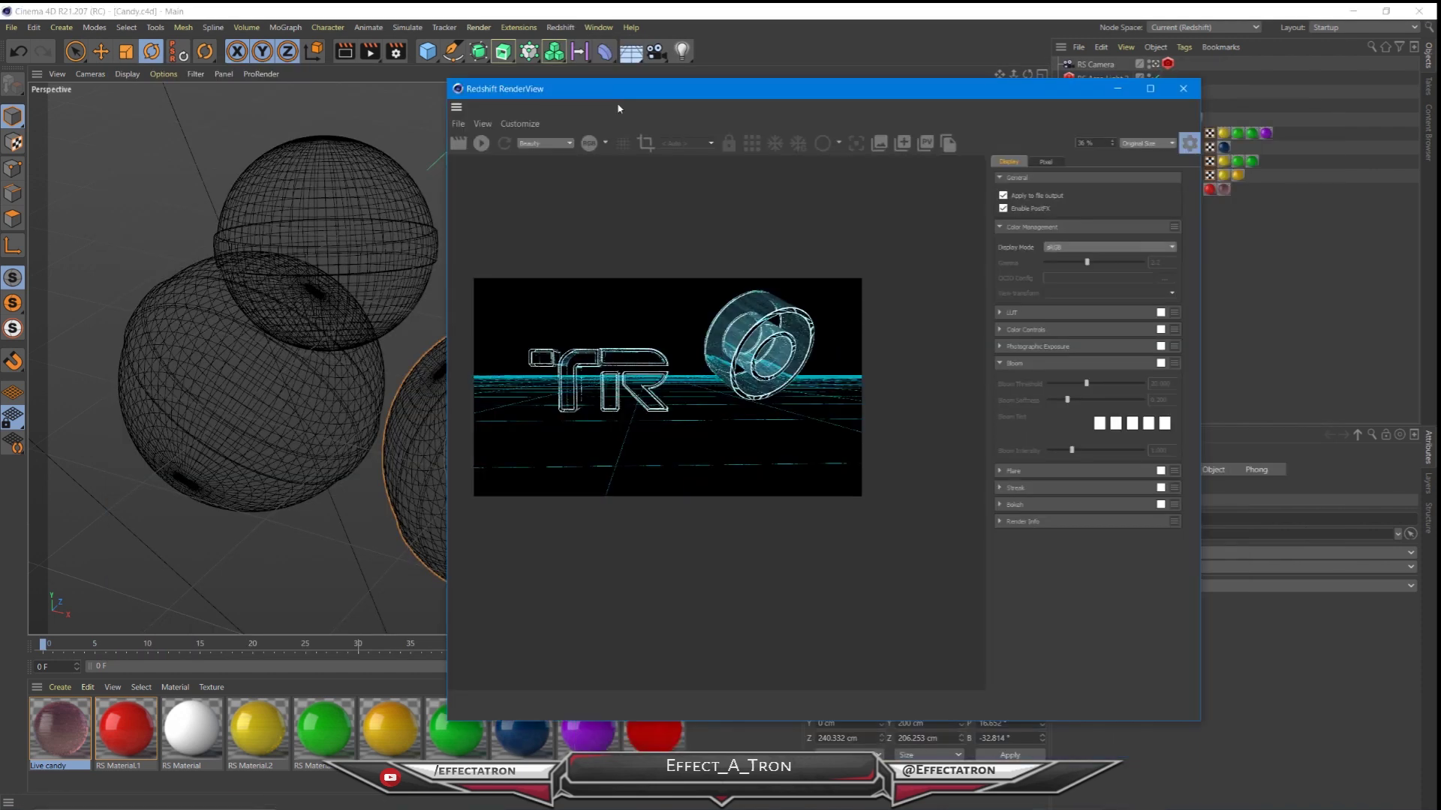
- Show the RenderView's snapshot strip and display snapshot_0, inspecting the coloured candy spheres up close and as a whole
click(881, 144)
click(489, 638)
scroll(680, 376, up, 5)
scroll(533, 245, down, 1)
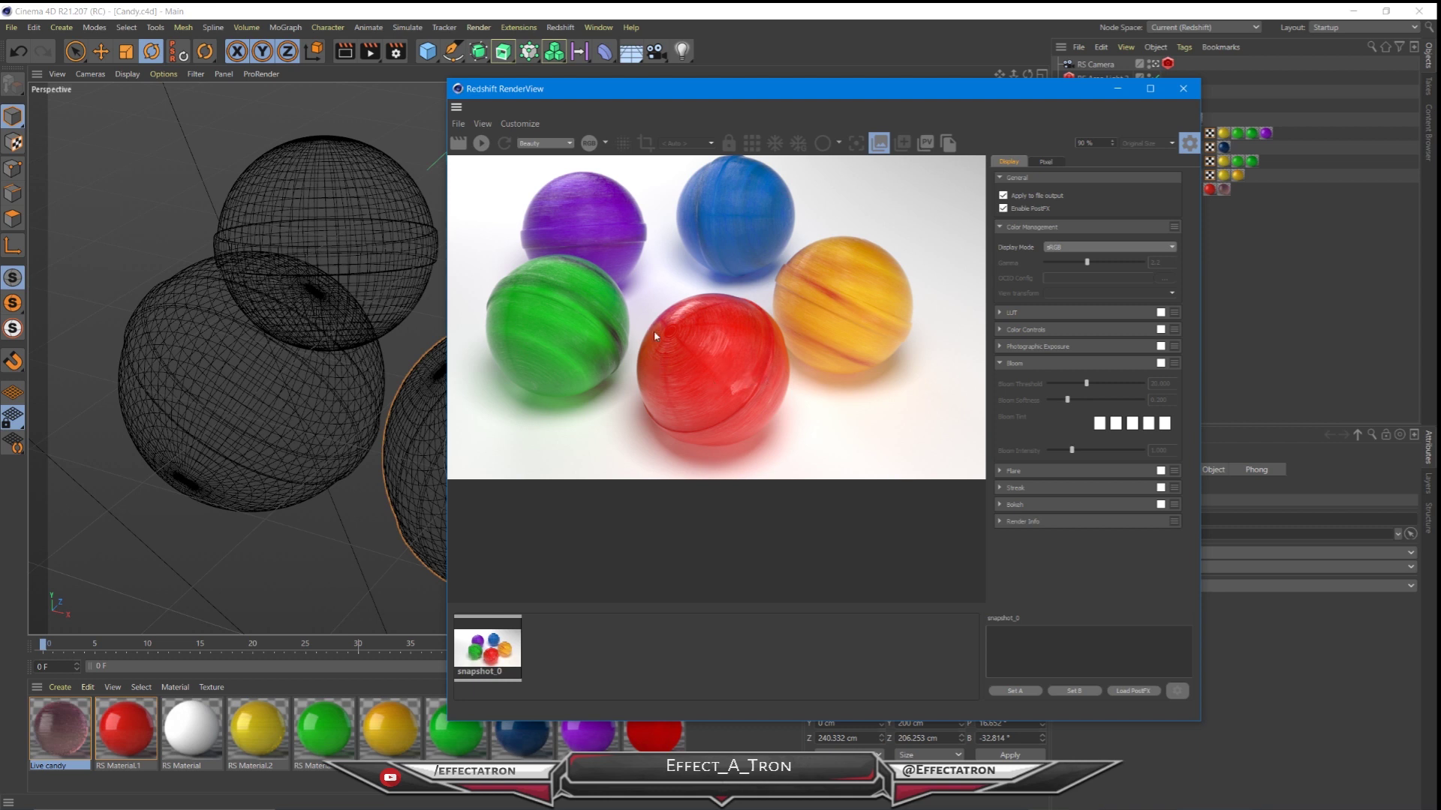
scroll(654, 330, down, 3)
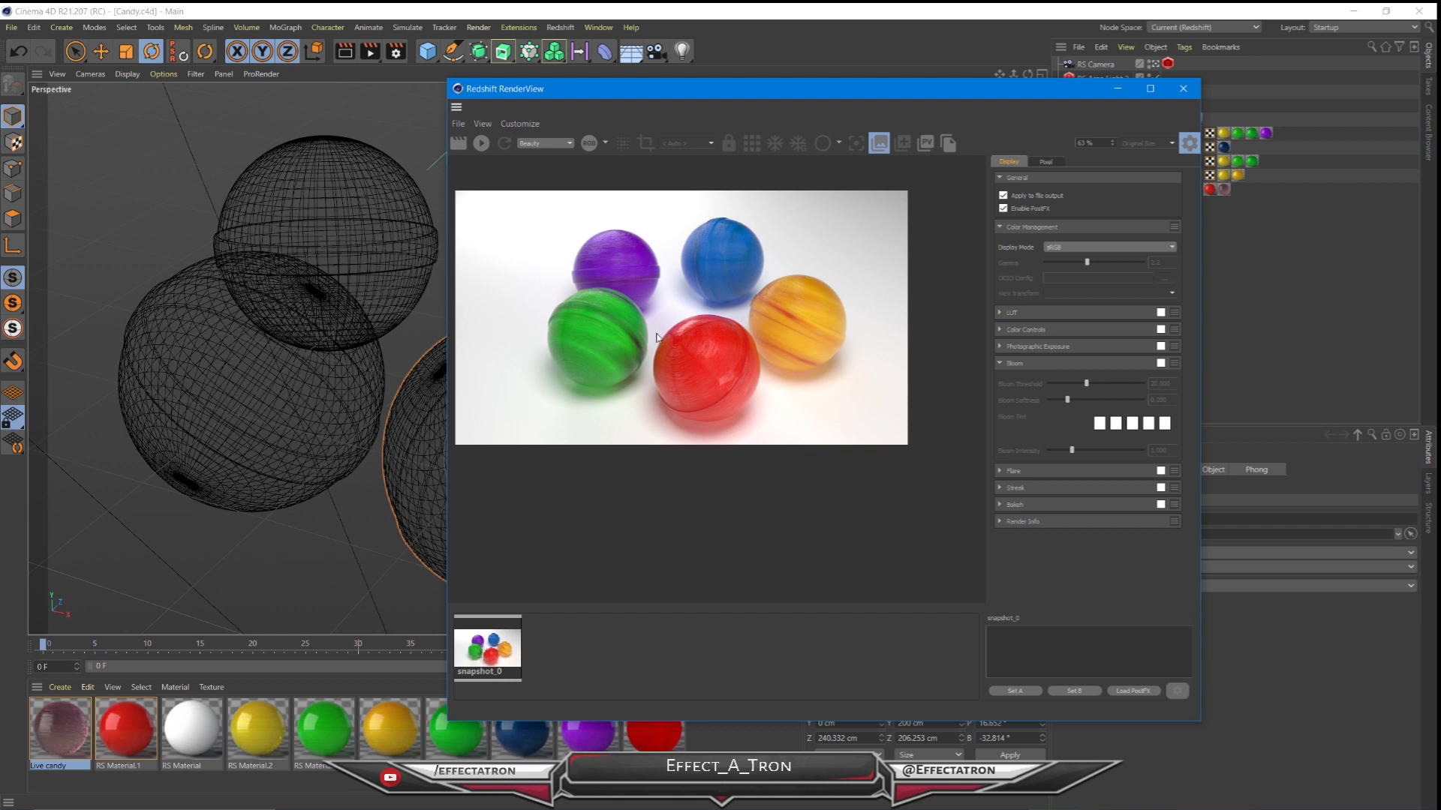
middle_drag(657, 338, 692, 446)
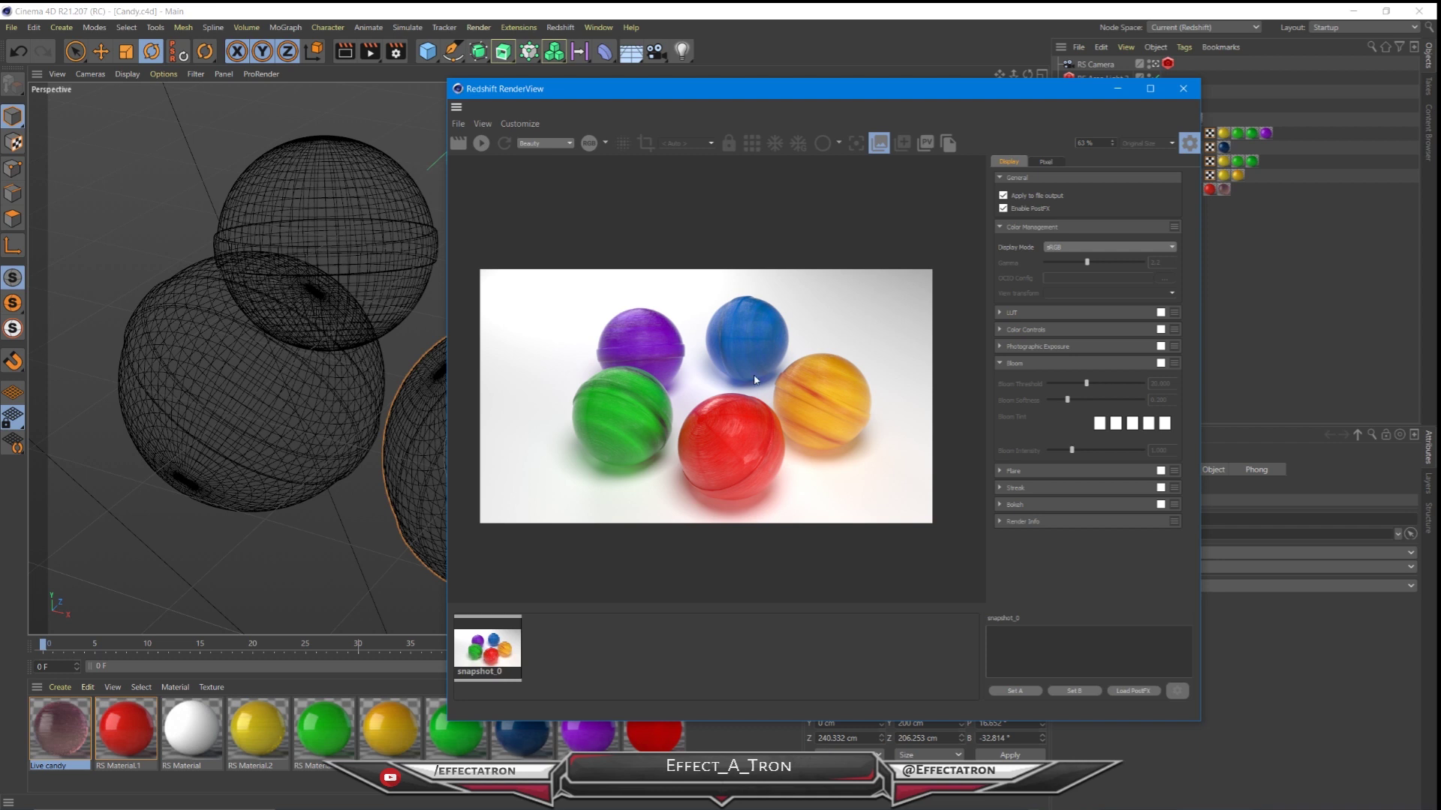
- Deselect the snapshot to return to the current TRON render and examine the full image
scroll(728, 421, up, 2)
click(656, 643)
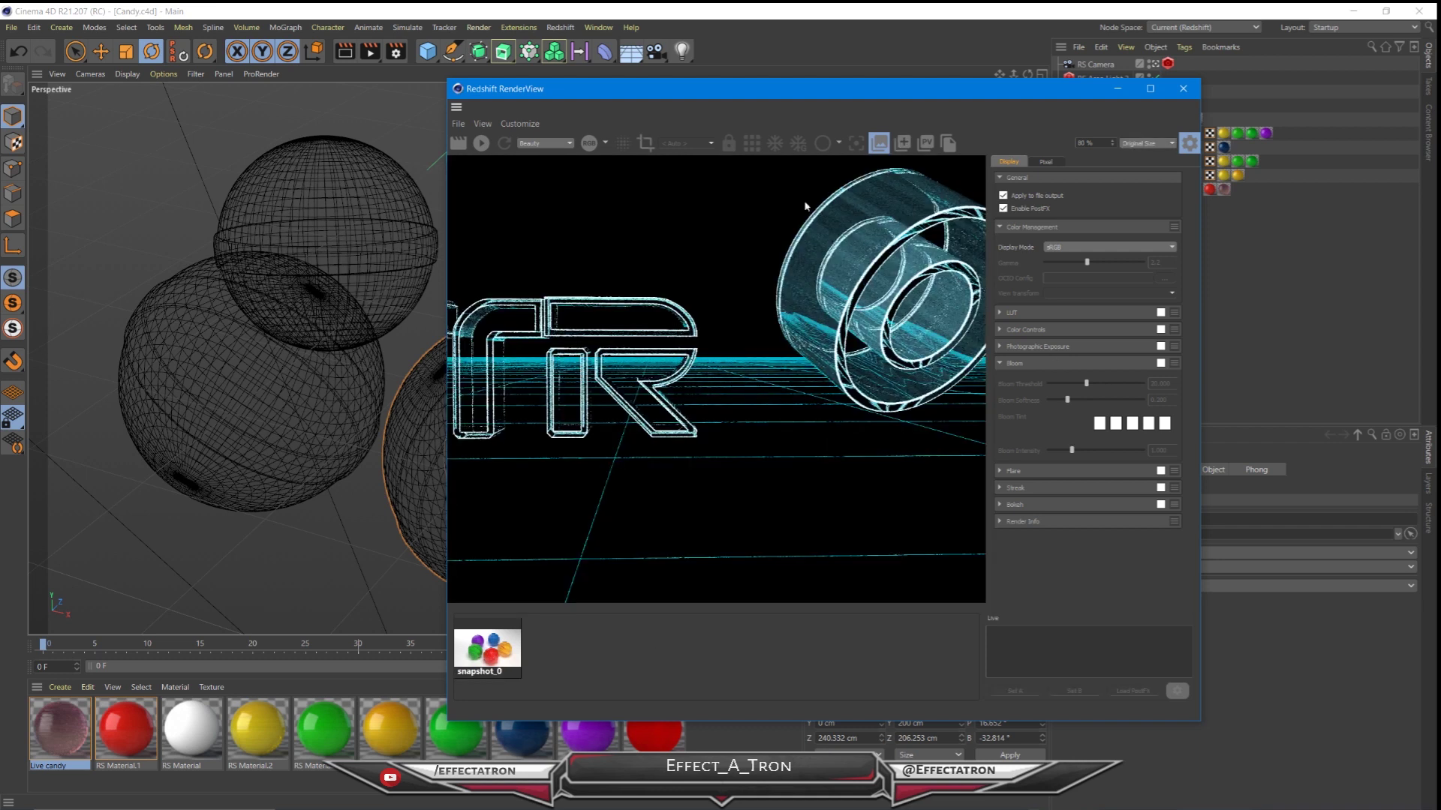
scroll(708, 345, down, 2)
scroll(708, 345, down, 1)
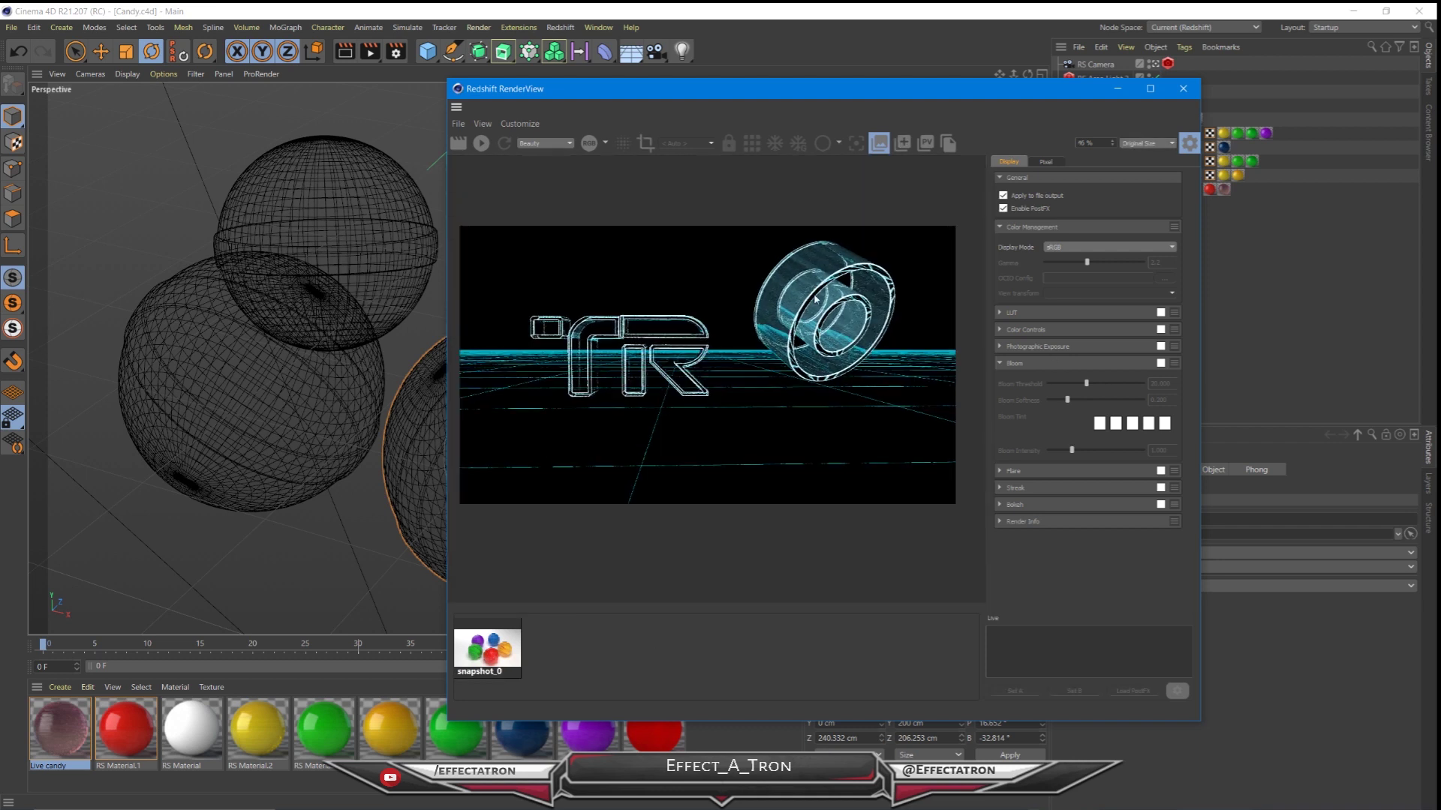
scroll(696, 364, up, 1)
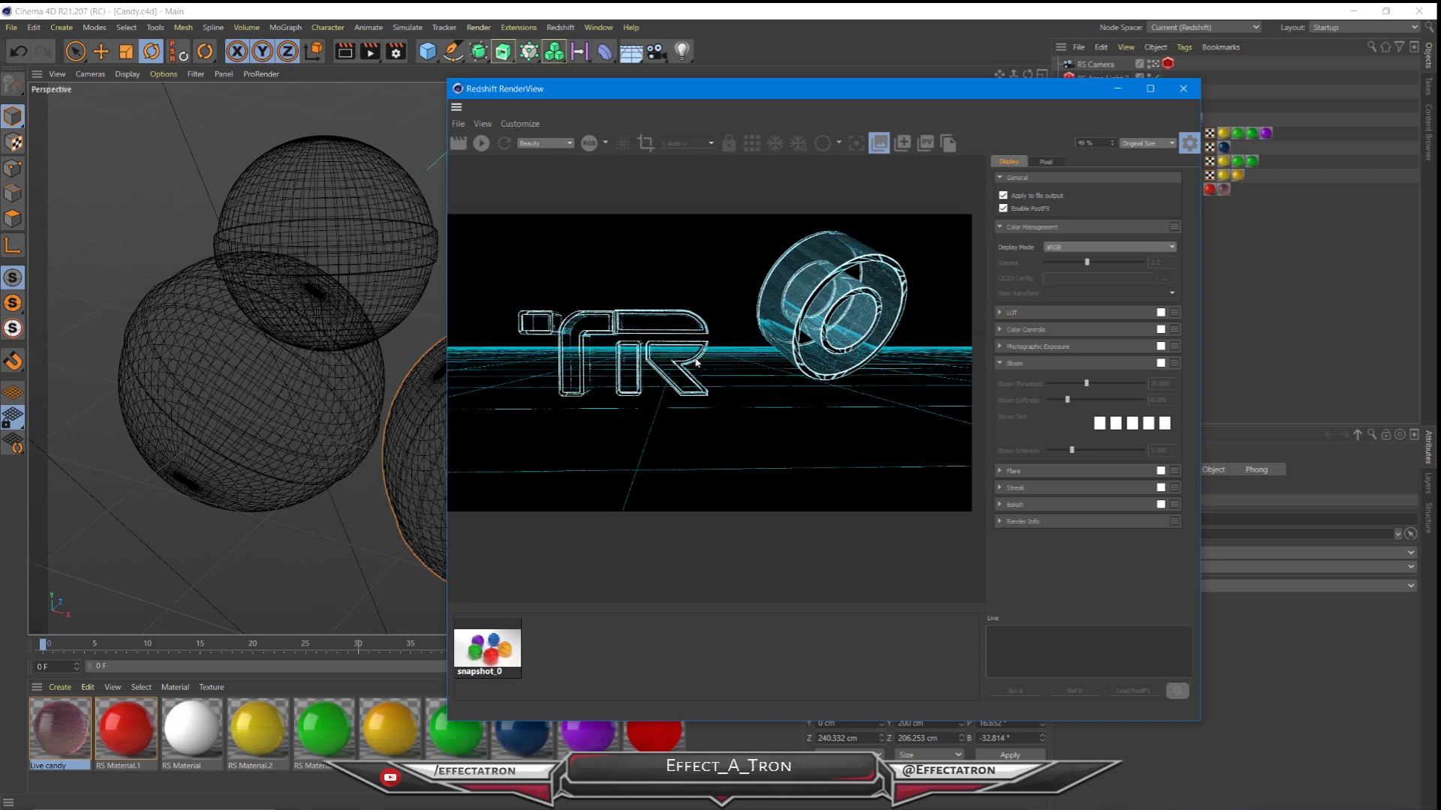
- Start interactive rendering, inspect snapshot_0 again with the RenderView window moved aside, and stop the interactive rendering
click(480, 144)
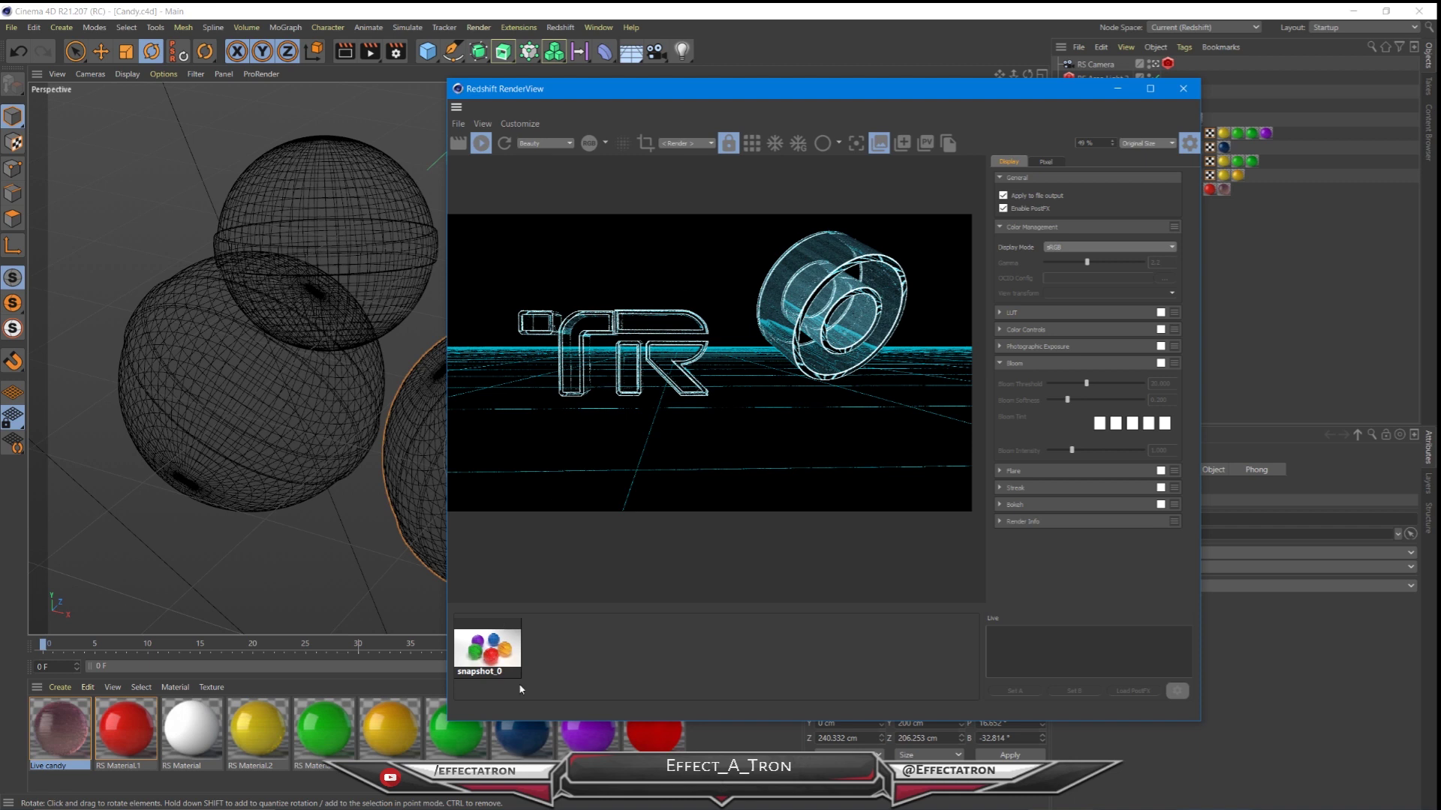
click(501, 671)
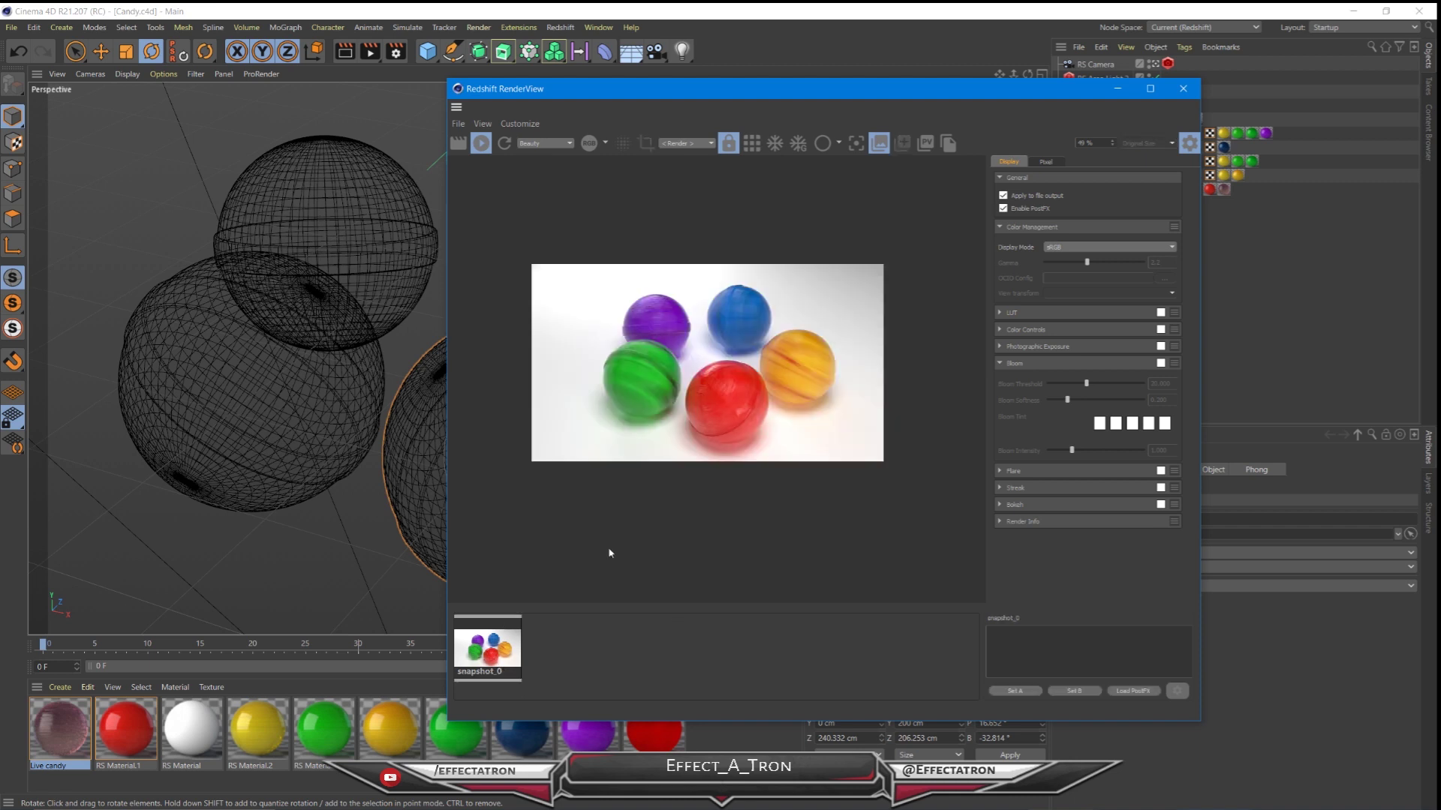
scroll(701, 335, up, 3)
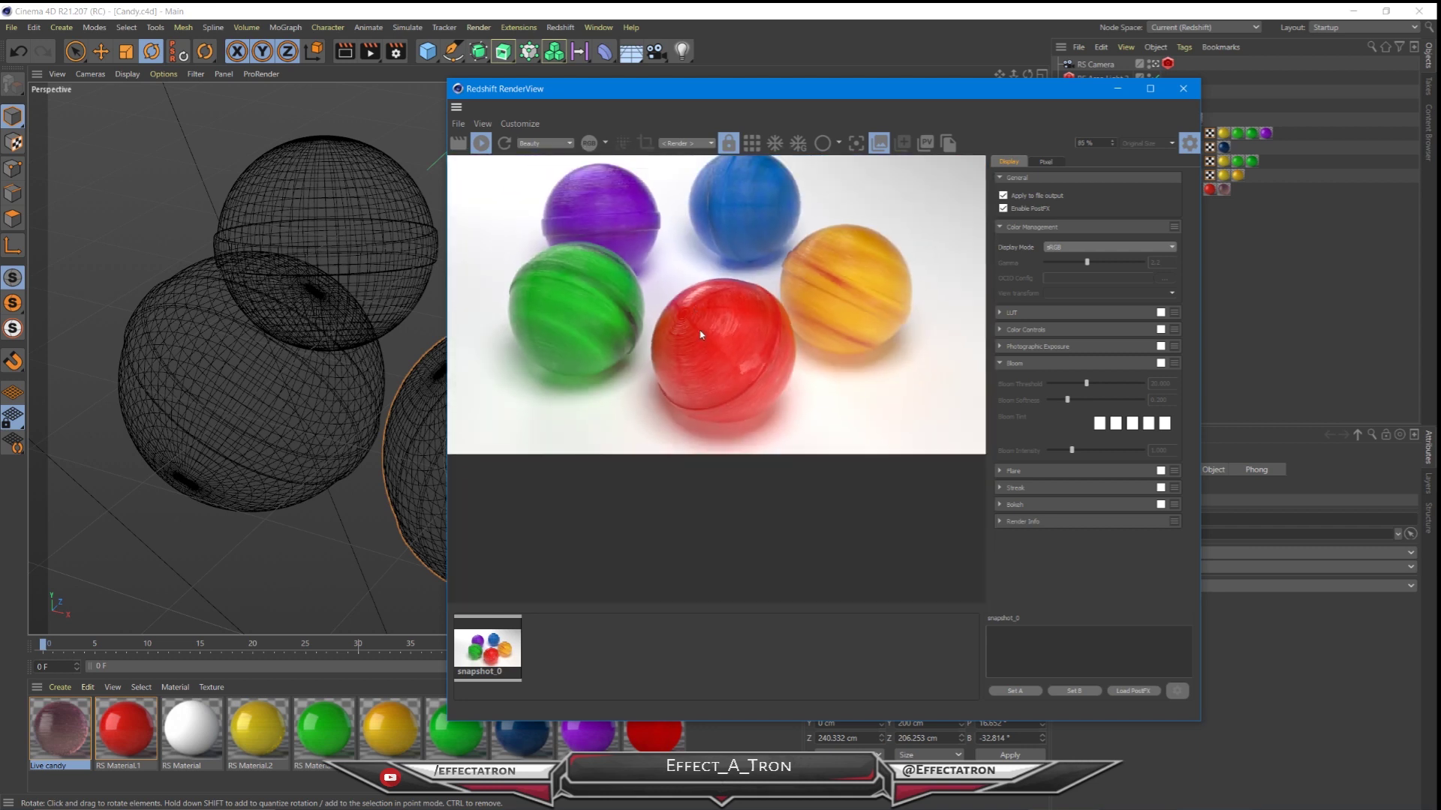
scroll(701, 335, down, 2)
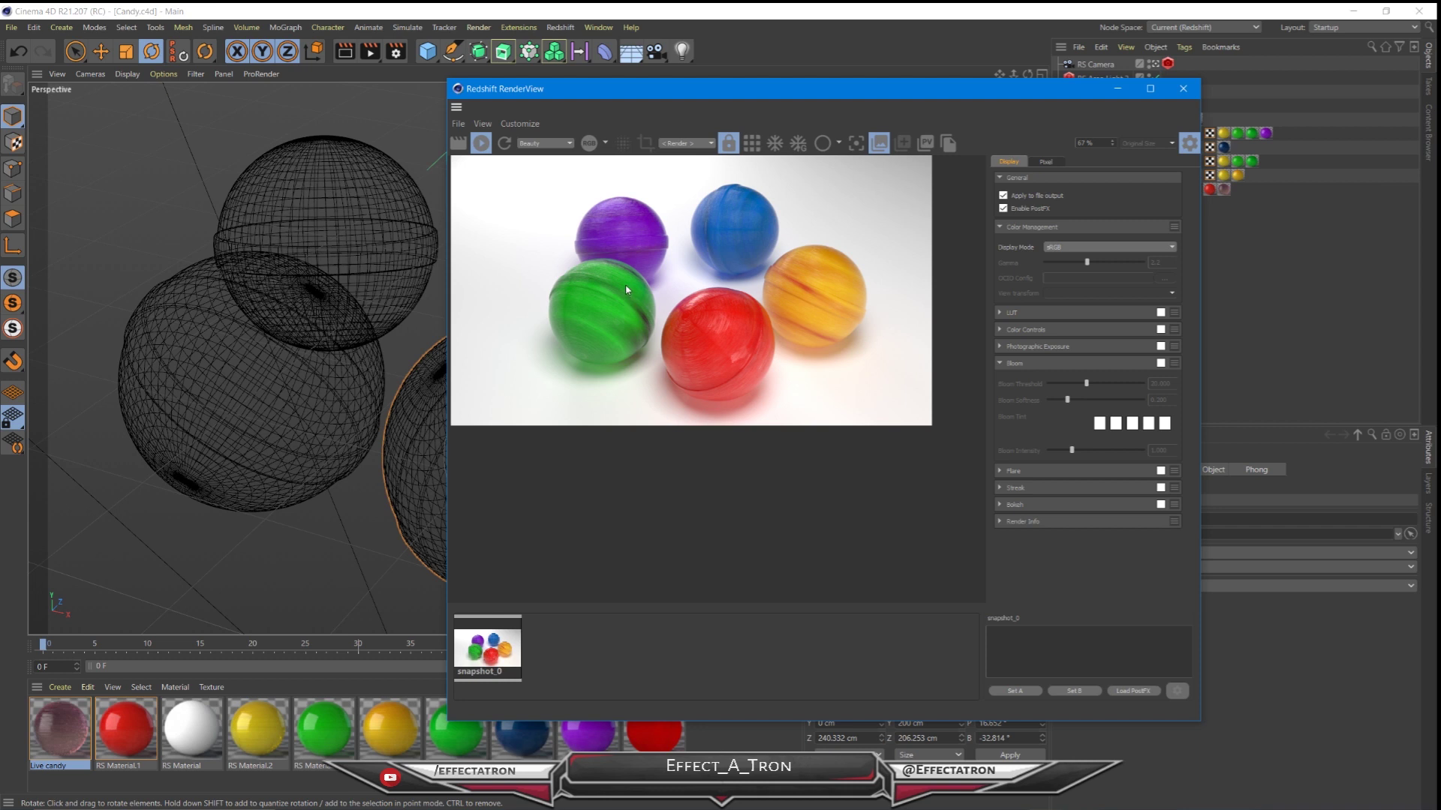
drag(604, 89, 550, 164)
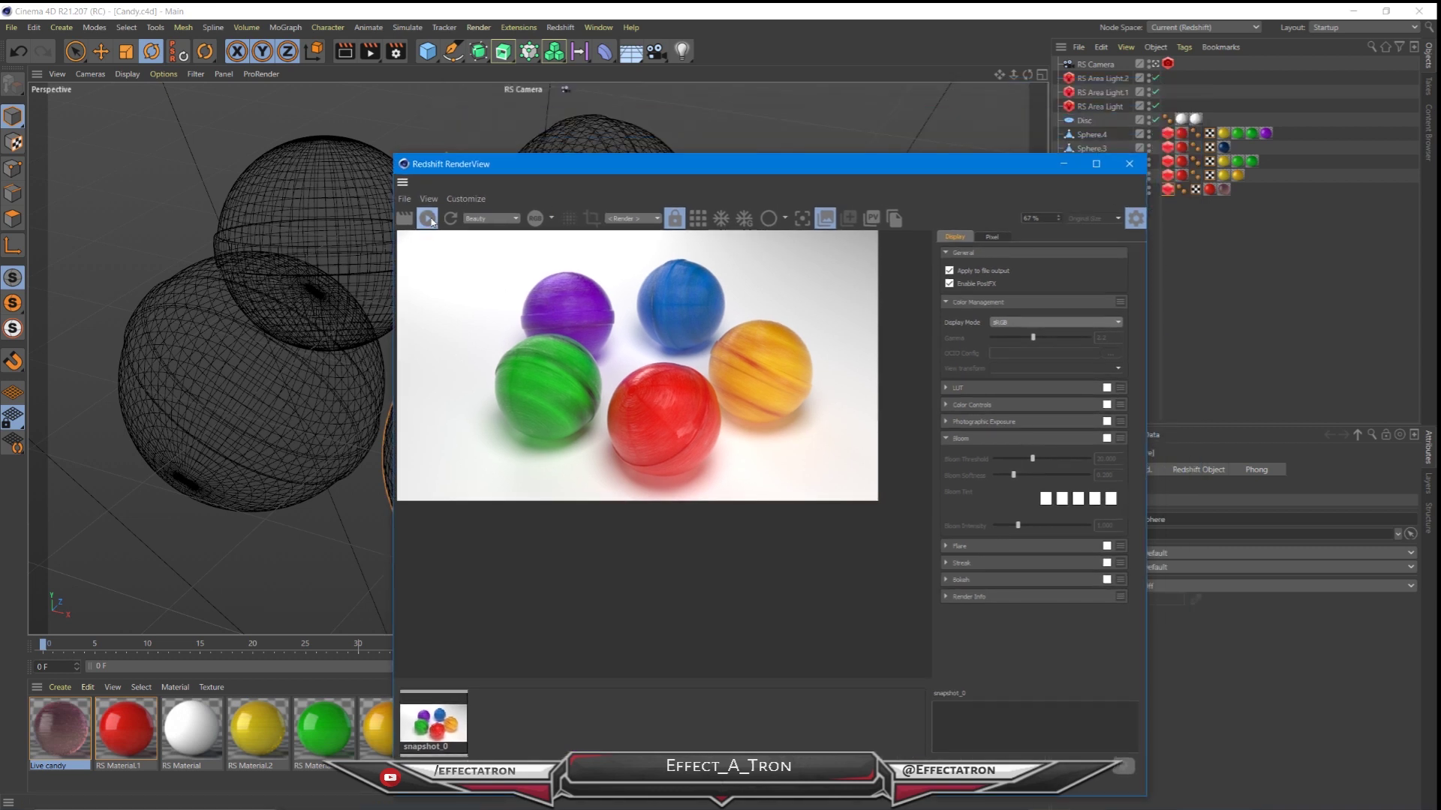
click(428, 218)
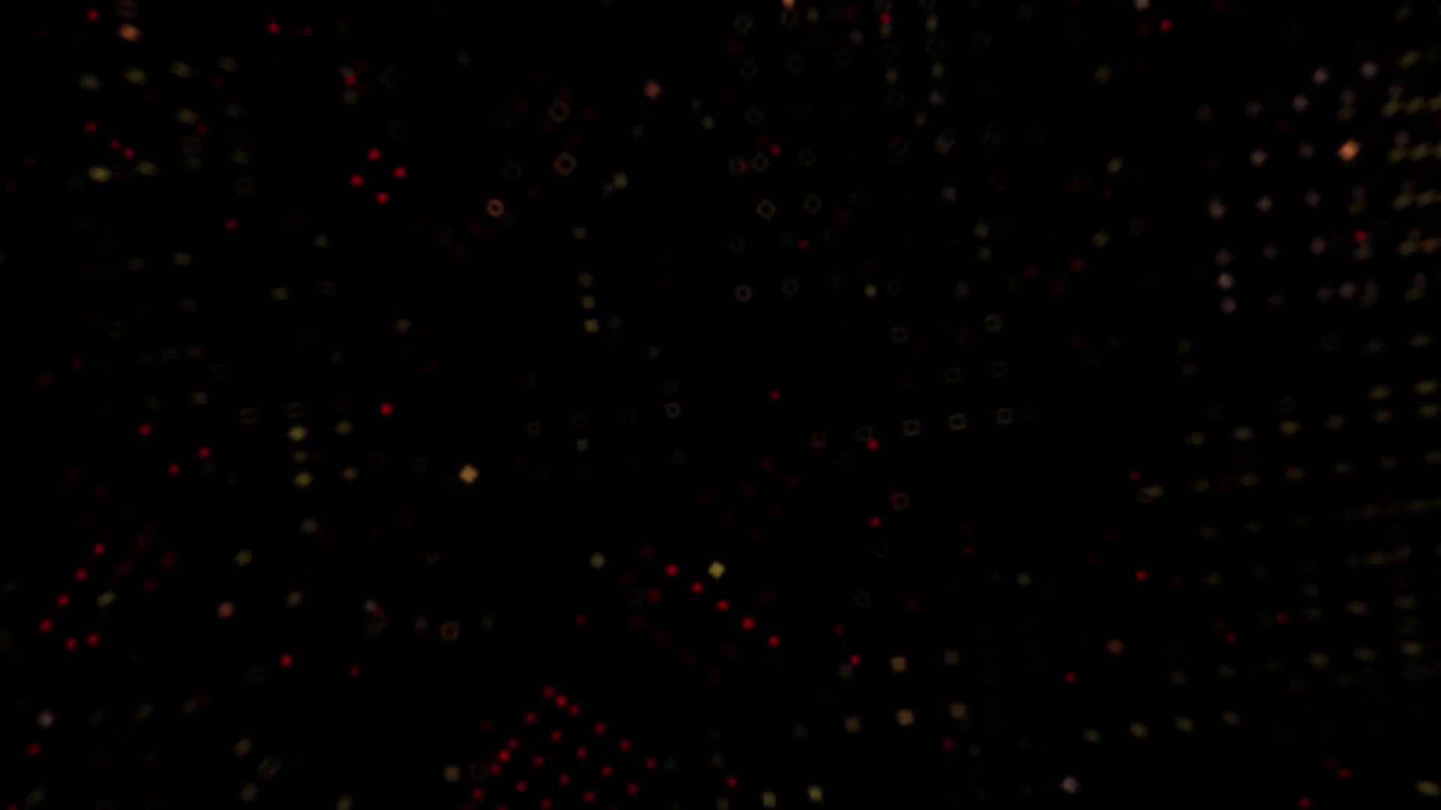